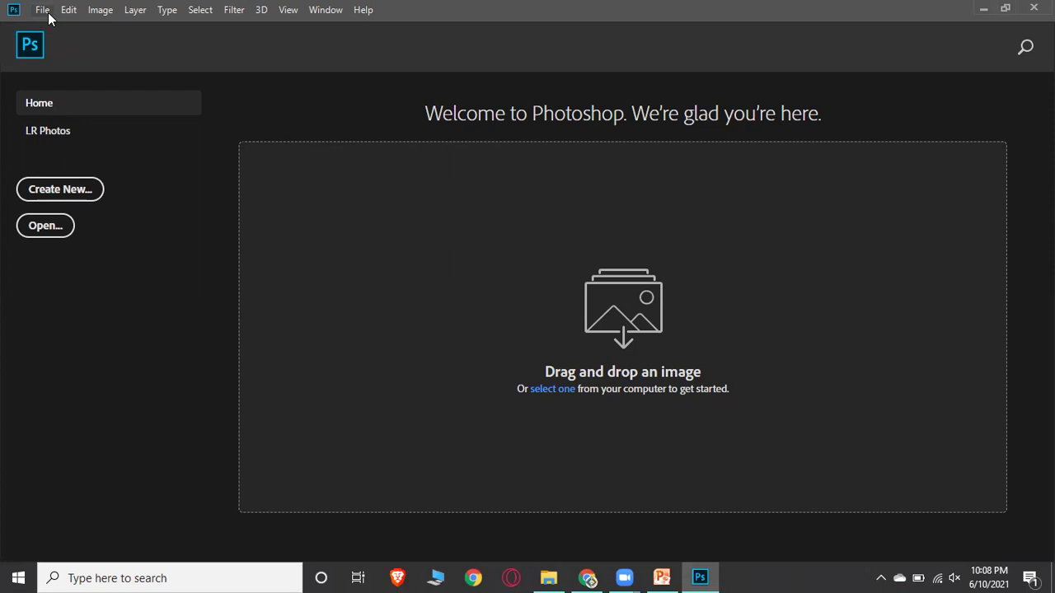
# Step: Start a new document and review the Photo, Print, Art & Illustration, Web, Mobile and Film & Video presets
pyautogui.click(48, 12)
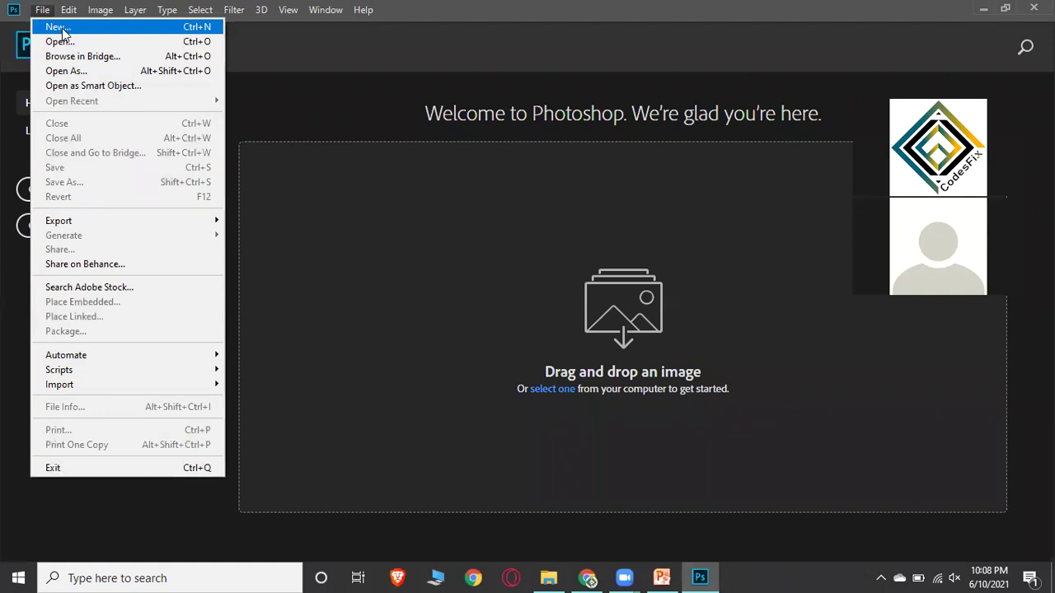
pyautogui.click(62, 29)
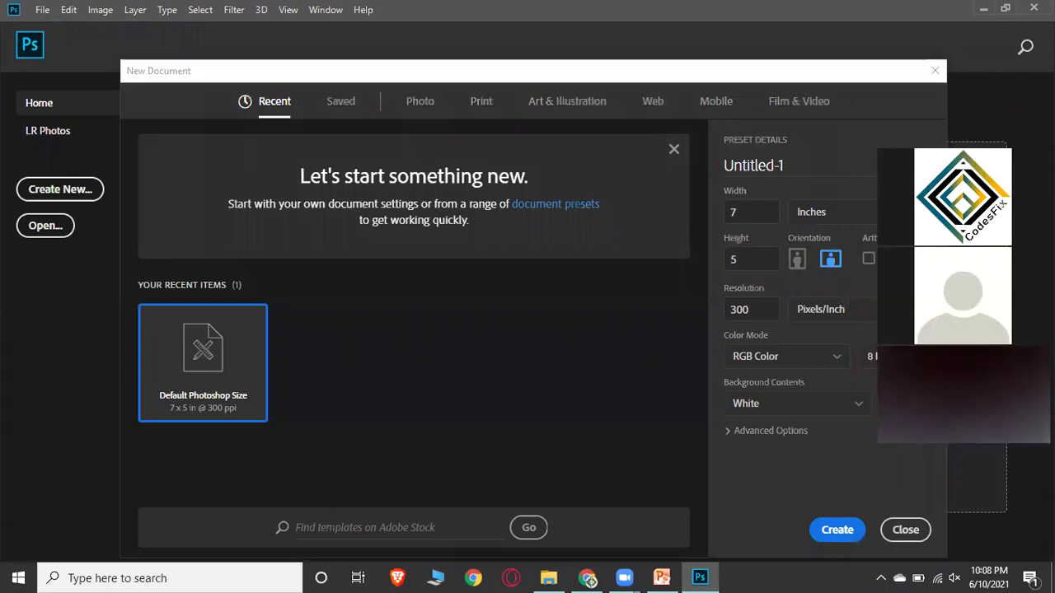
pyautogui.click(420, 102)
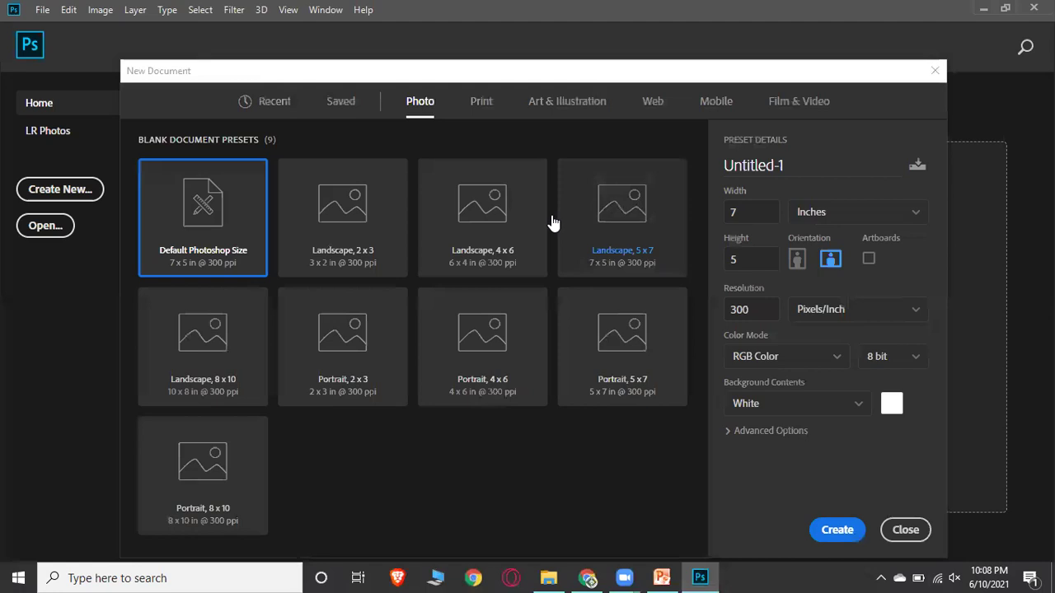
pyautogui.click(488, 106)
pyautogui.scroll(-1, 448, 252)
pyautogui.scroll(1, 494, 230)
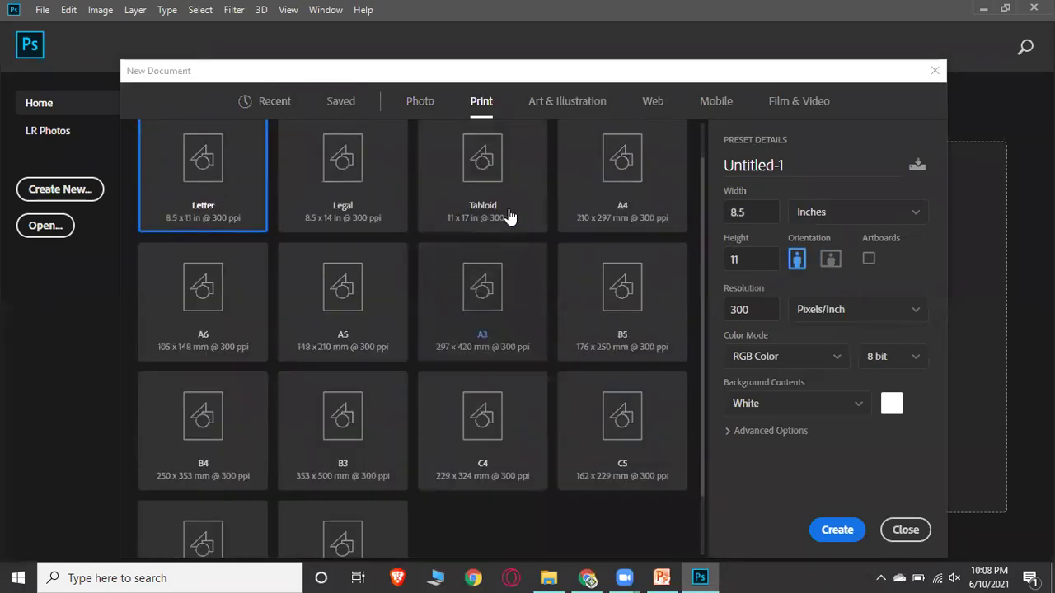
pyautogui.click(562, 103)
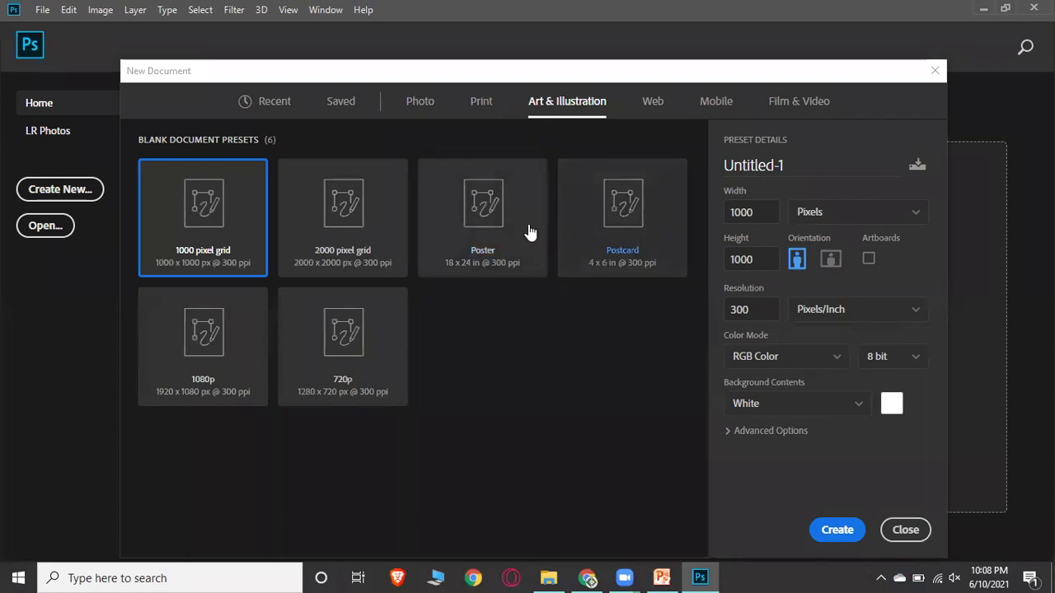
pyautogui.click(654, 105)
pyautogui.click(716, 102)
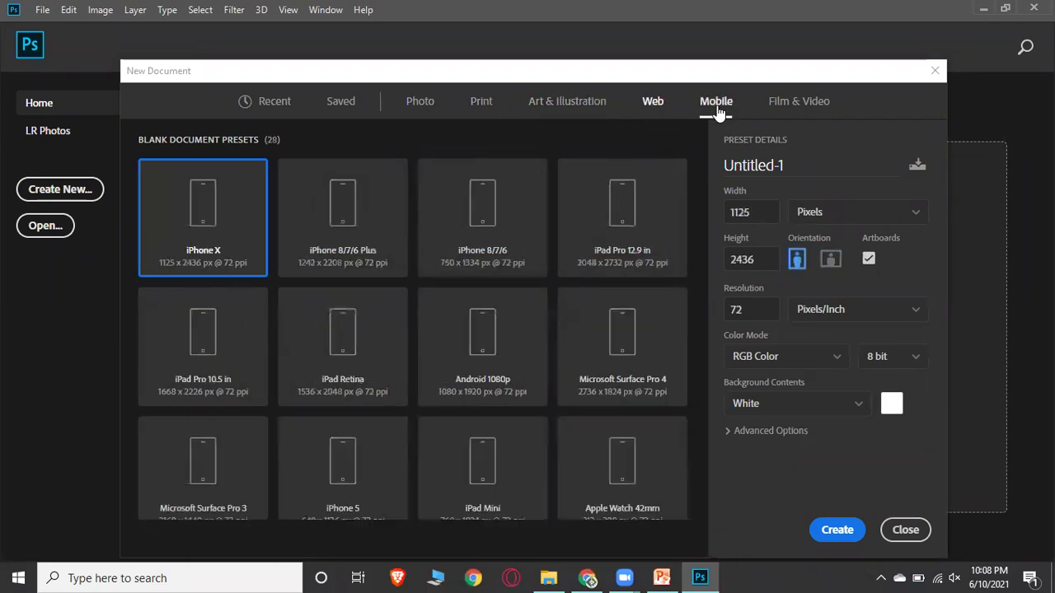
pyautogui.scroll(-2, 474, 266)
pyautogui.scroll(-3, 473, 265)
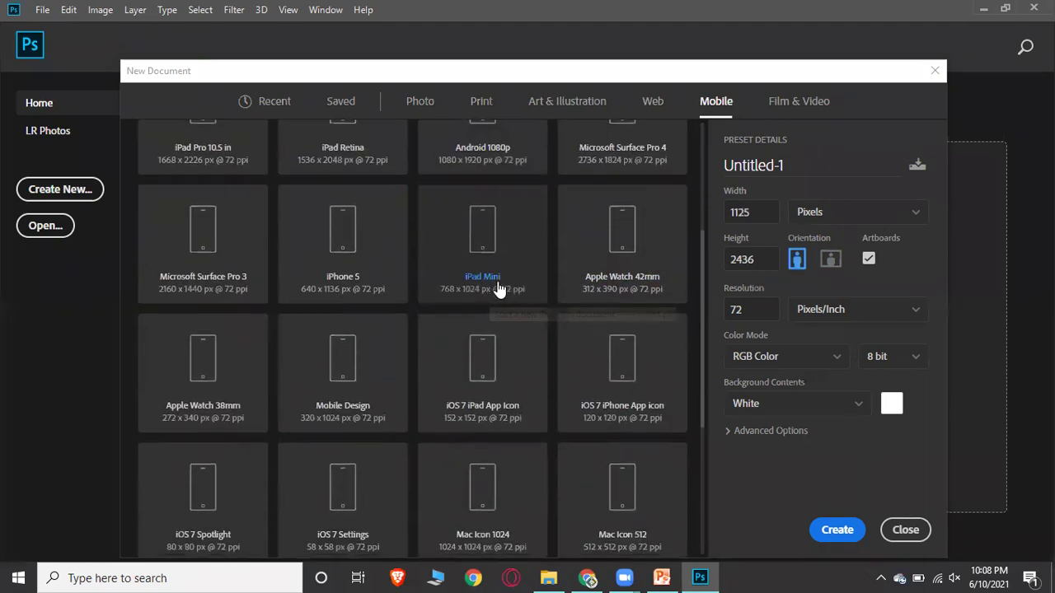
pyautogui.scroll(5, 497, 290)
pyautogui.click(799, 101)
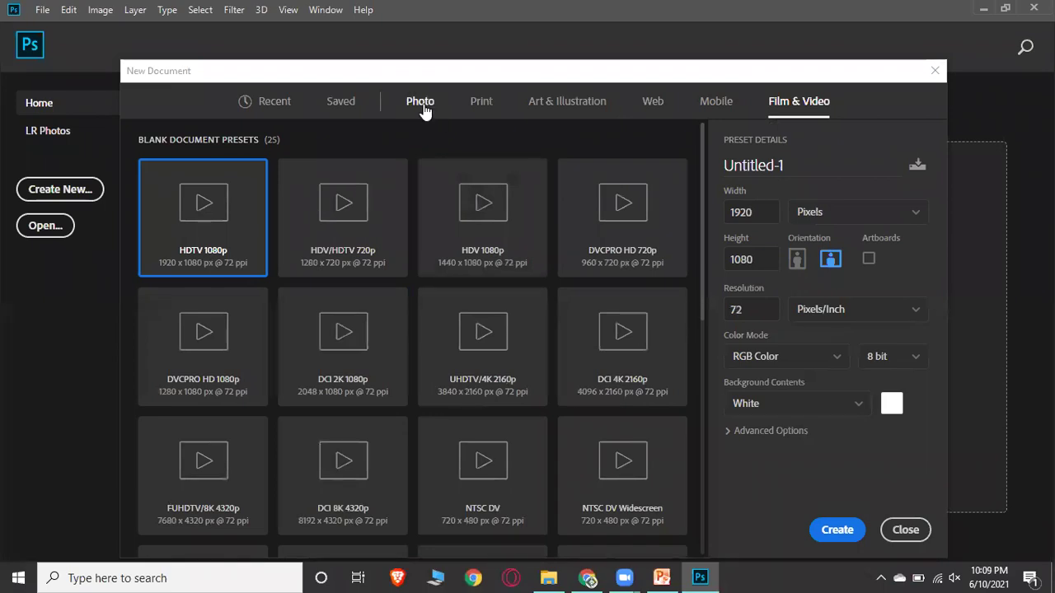
# Step: Create a new document from the recent Default Photoshop Size preset, 7 x 5 in at 300 ppi
pyautogui.click(423, 108)
pyautogui.click(292, 106)
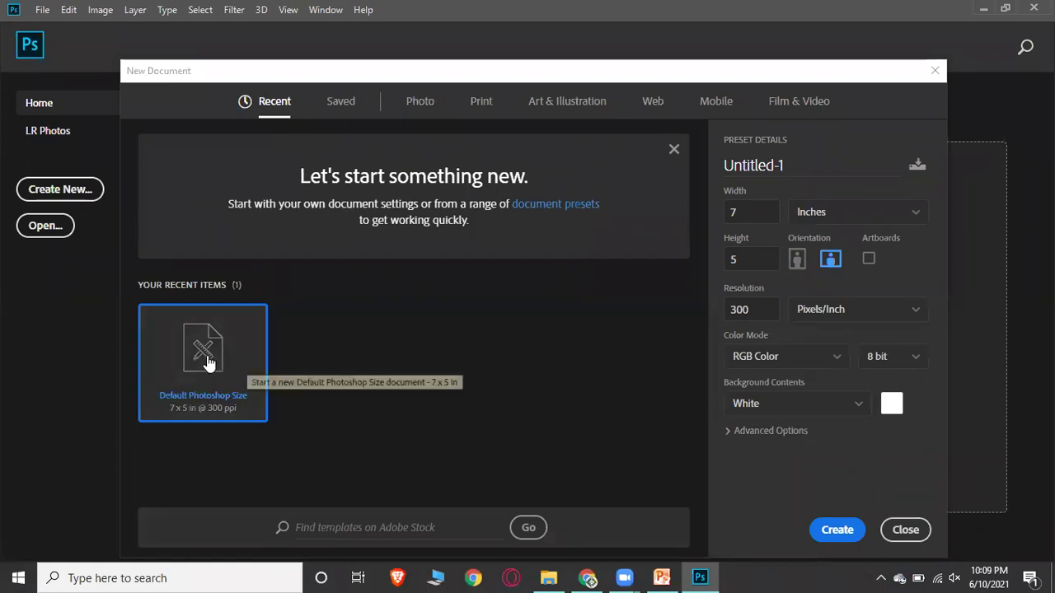
pyautogui.click(837, 530)
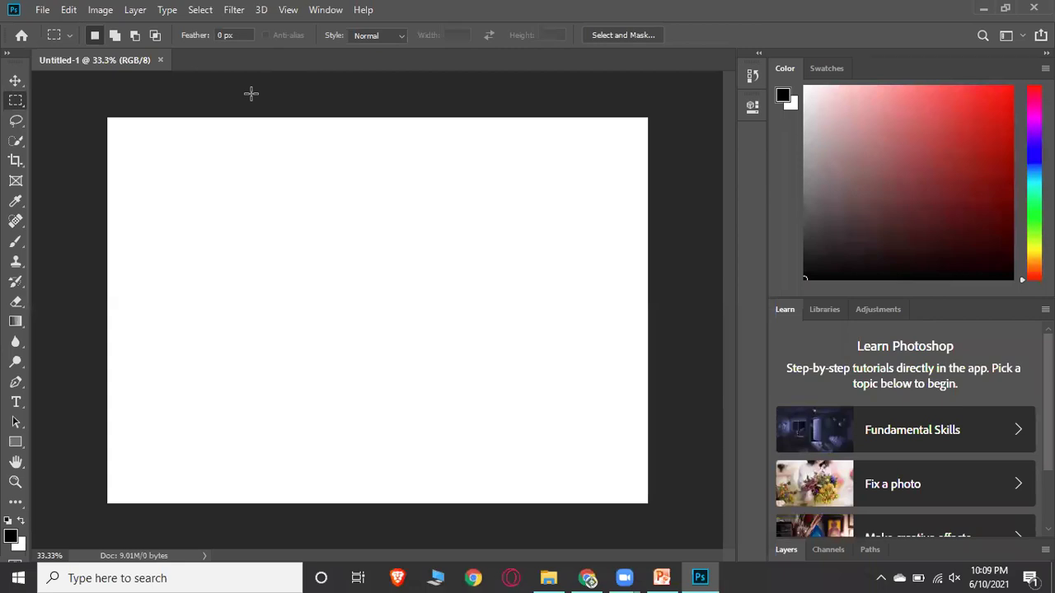
# Step: Activate the Move tool and expand the tools into a two-column layout
pyautogui.click(15, 80)
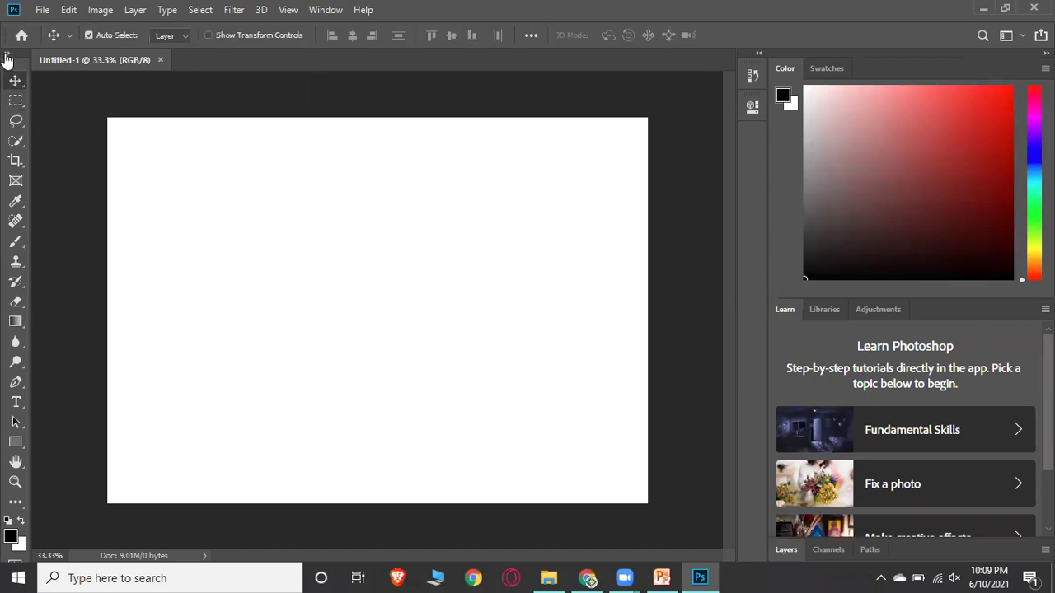
pyautogui.click(9, 54)
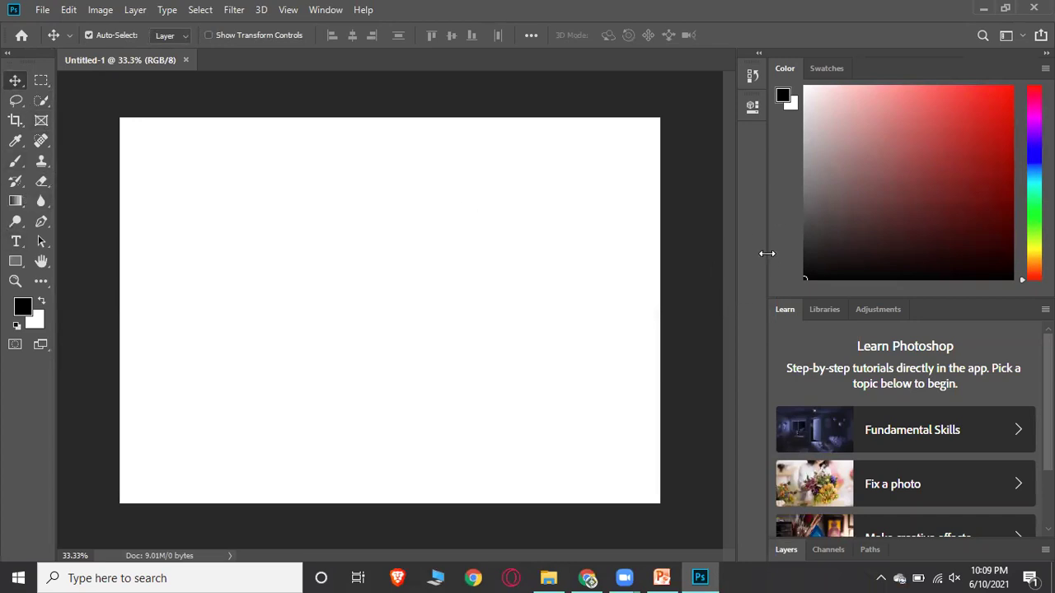
# Step: Look through the Libraries, Channels and Paths panels, leaving the Layers panel expanded and Adjustments displayed
pyautogui.click(819, 310)
pyautogui.click(876, 312)
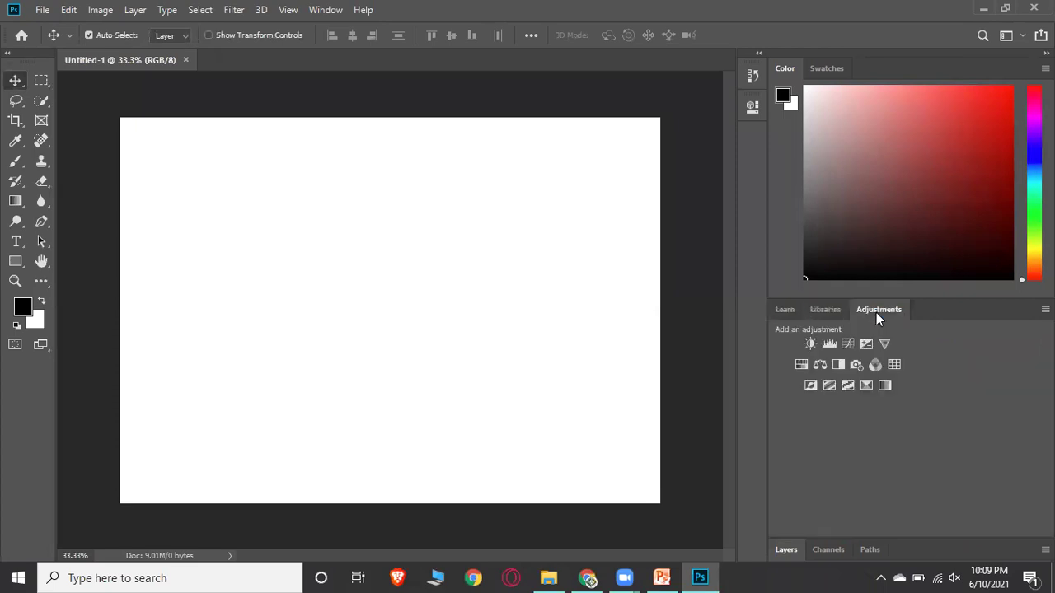
pyautogui.click(820, 313)
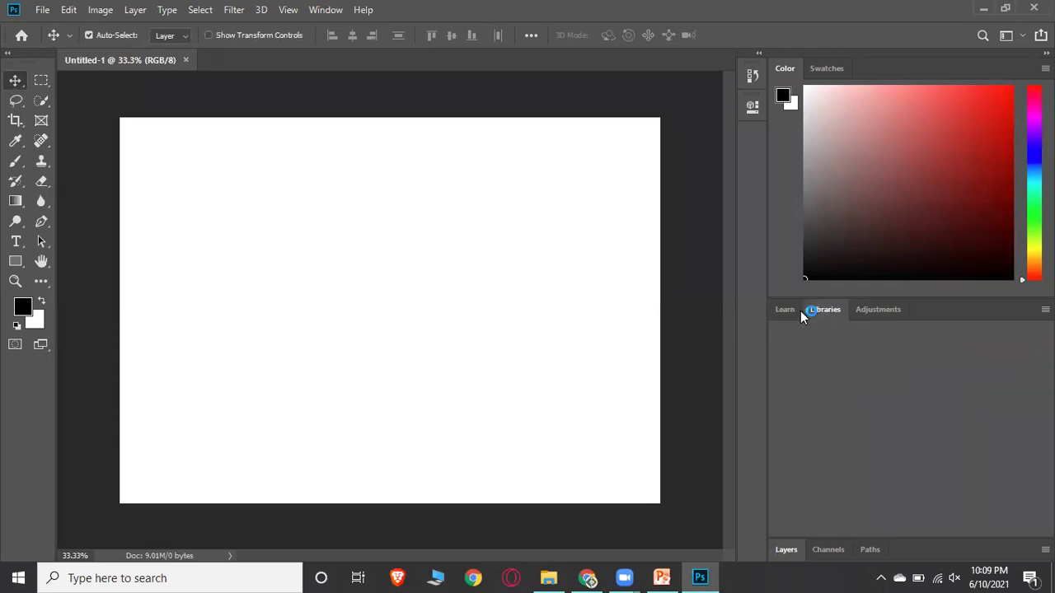
pyautogui.click(794, 548)
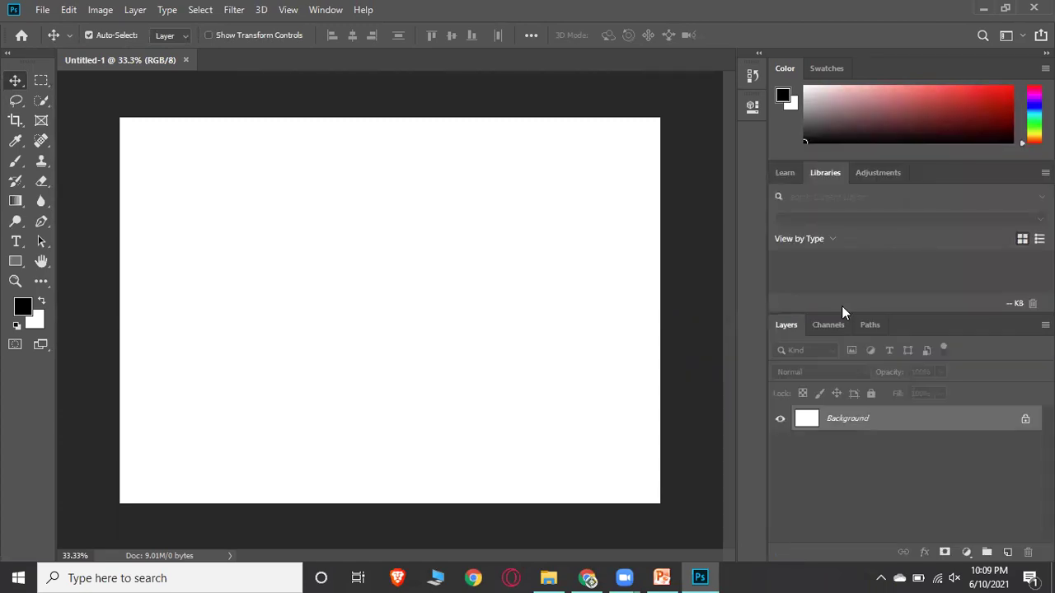
pyautogui.click(824, 324)
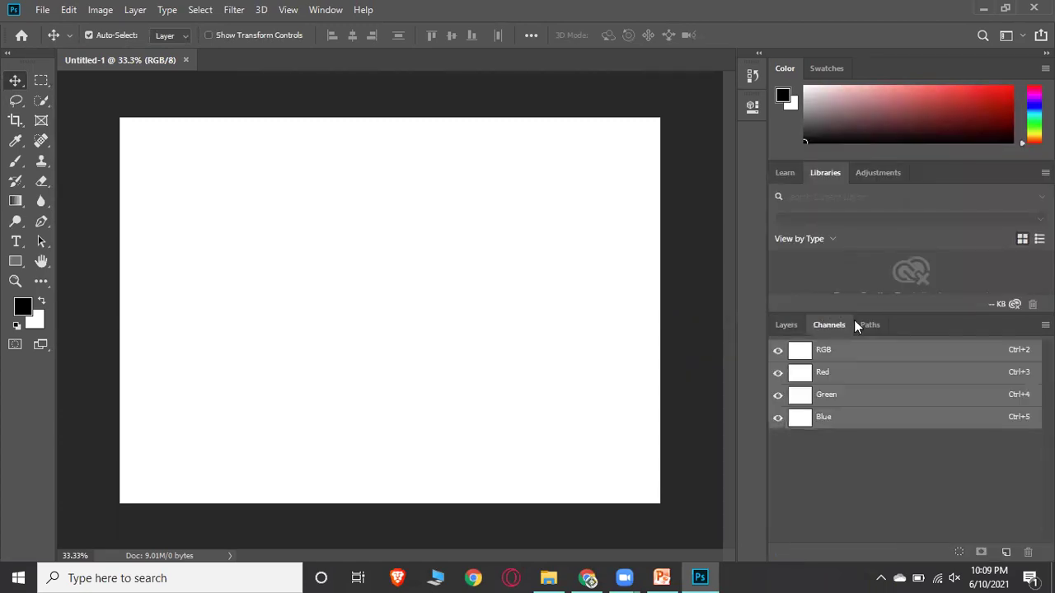
pyautogui.click(864, 325)
pyautogui.click(836, 326)
pyautogui.click(795, 325)
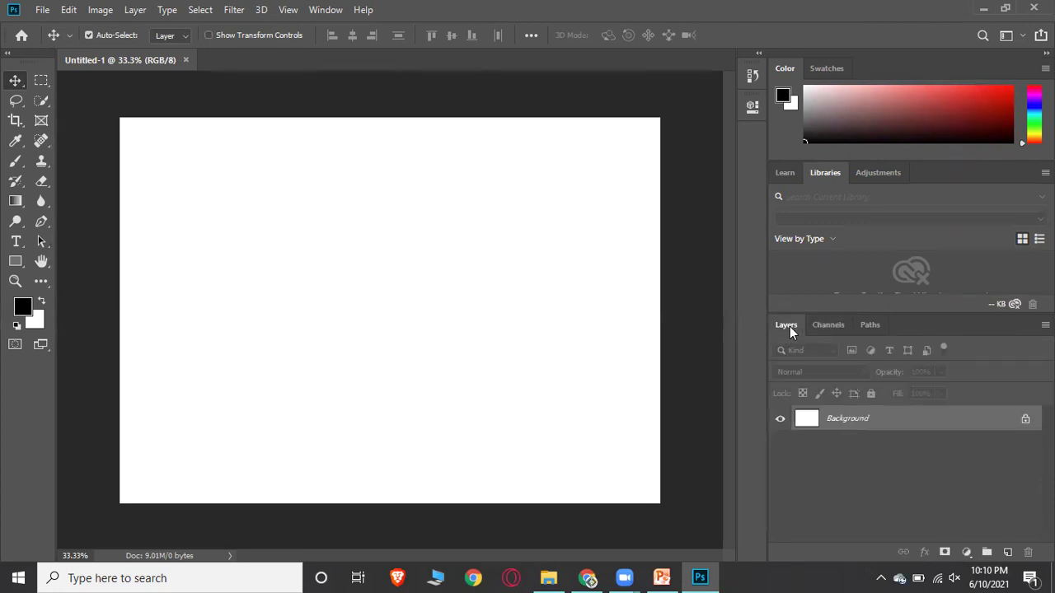
pyautogui.click(873, 173)
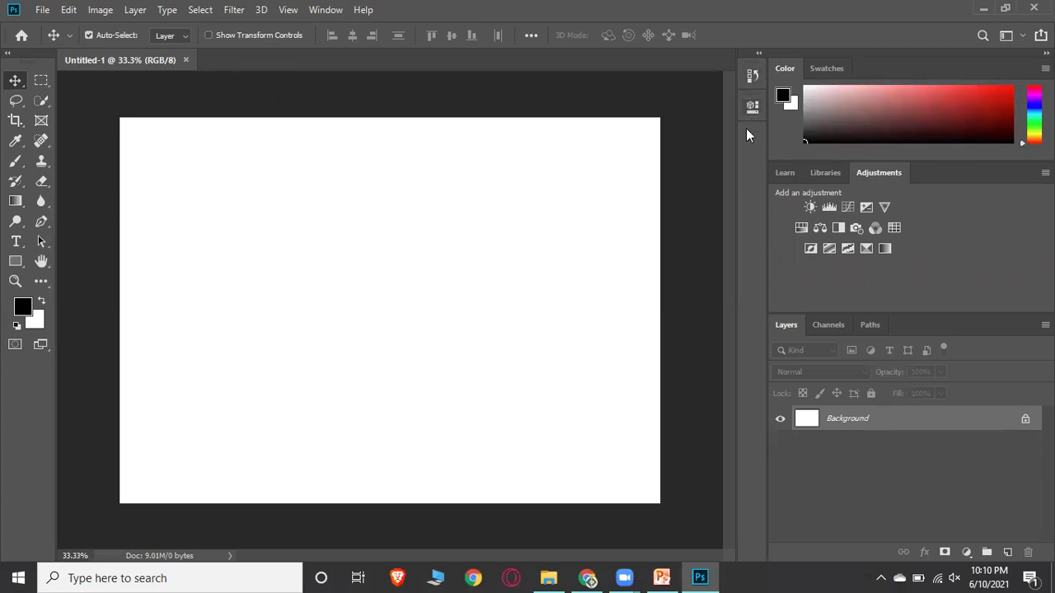
# Step: Add the Brushes panel to the workspace and collapse it to an icon
pyautogui.click(339, 12)
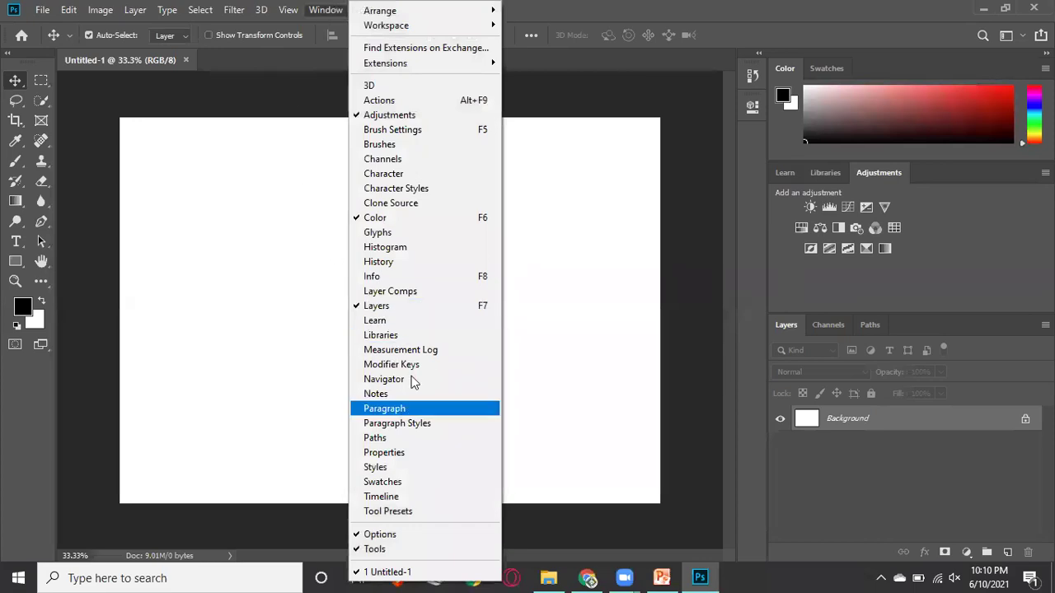
pyautogui.click(396, 148)
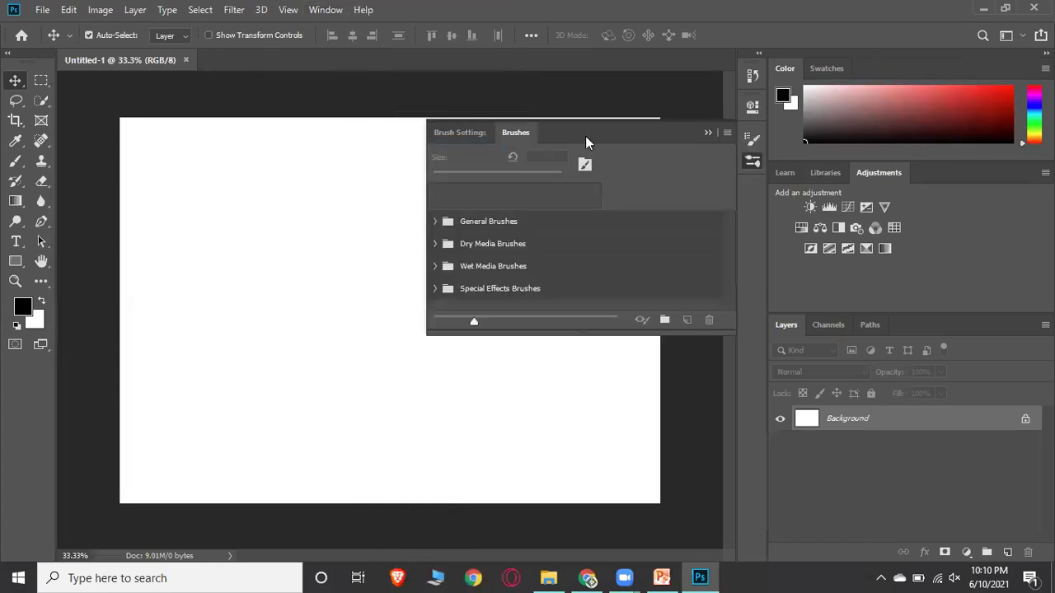
pyautogui.click(707, 132)
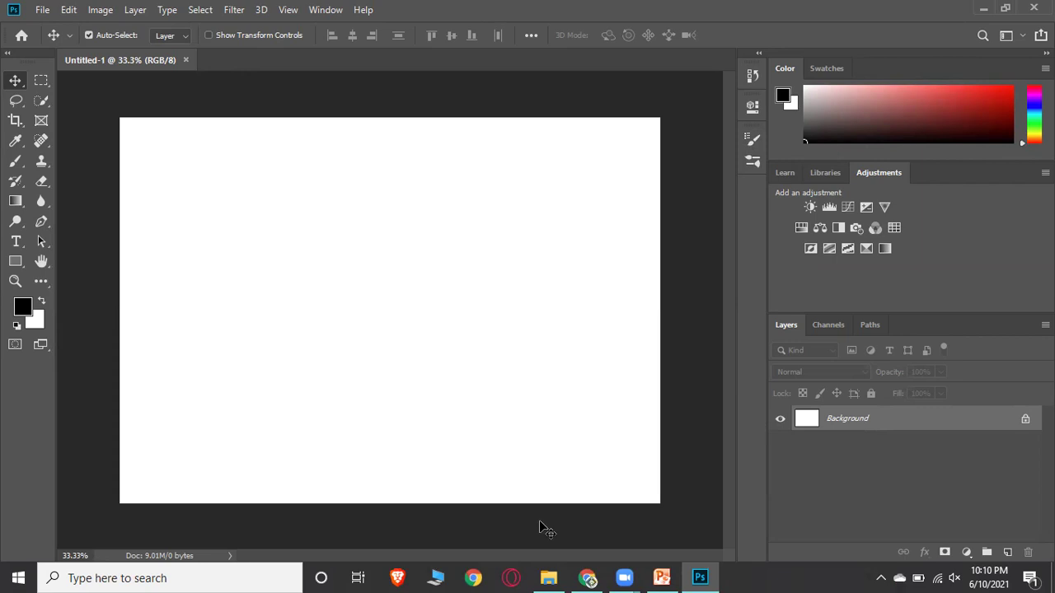
# Step: Switch to PowerPoint, view slide 4 on Starting Tools, and return to Photoshop
pyautogui.click(662, 578)
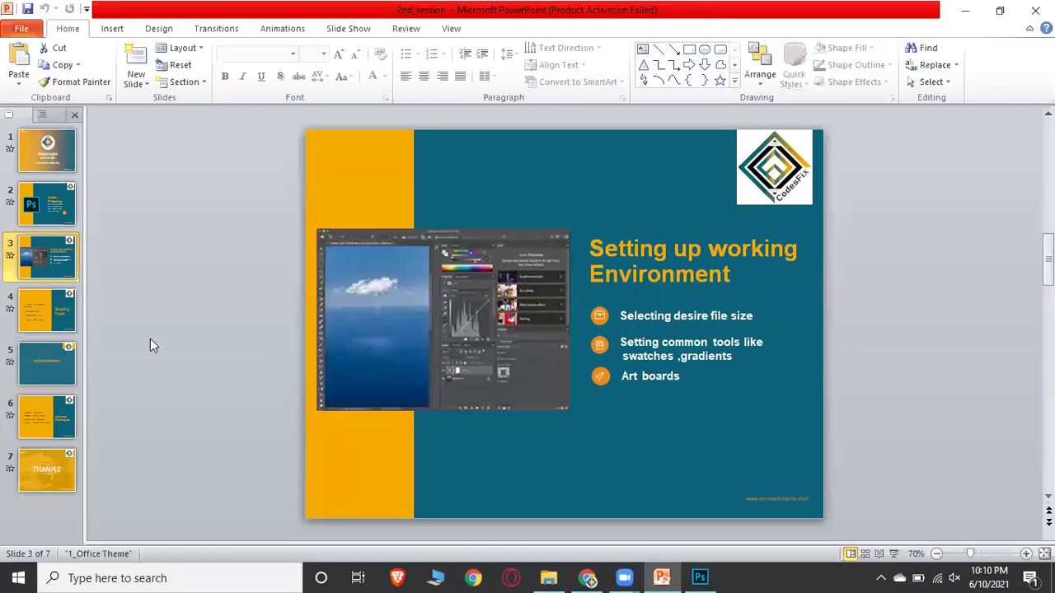
pyautogui.click(43, 302)
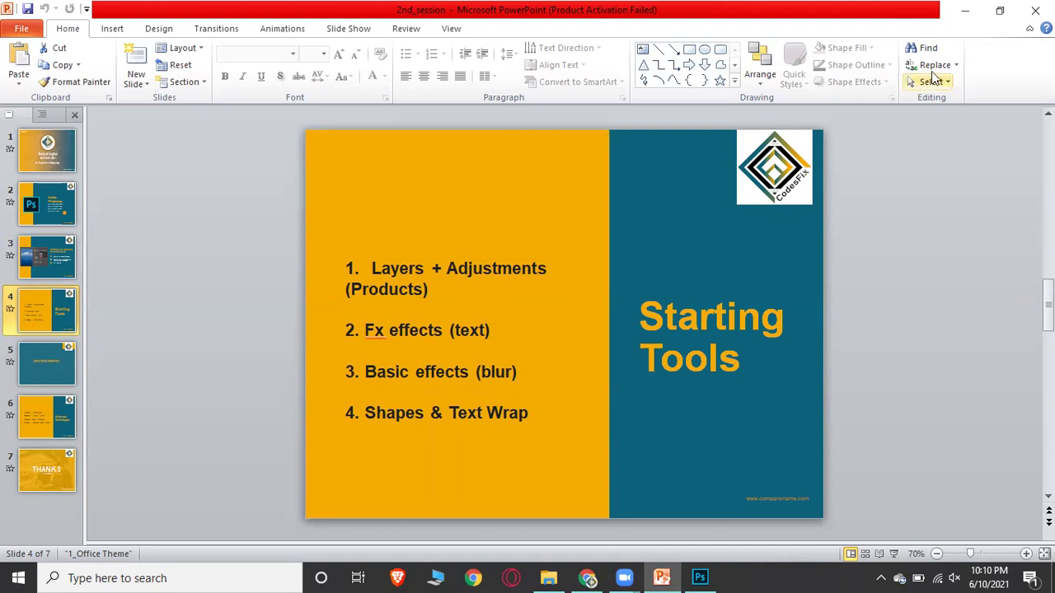
pyautogui.click(966, 15)
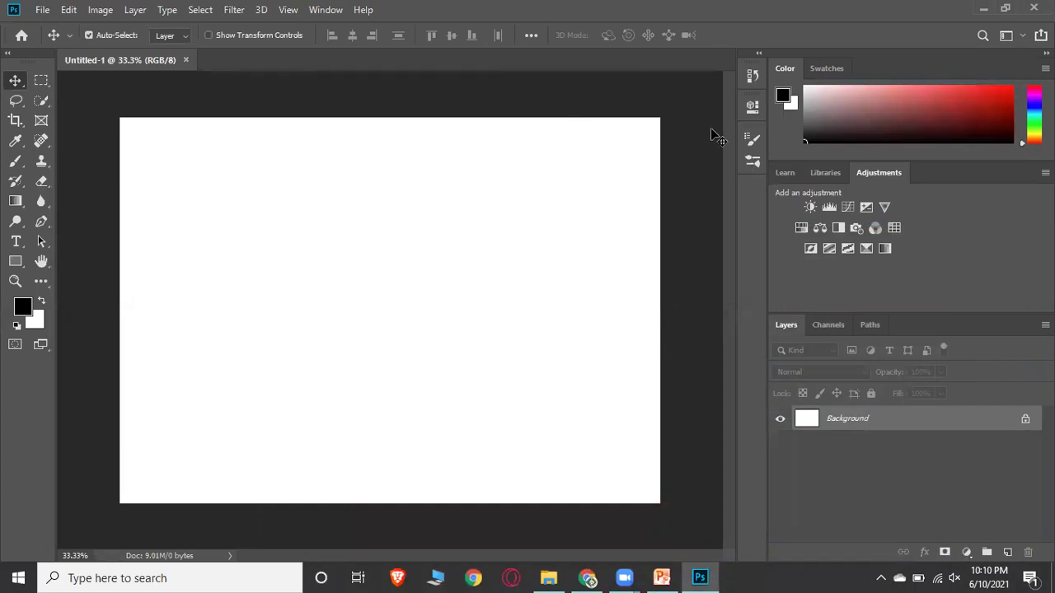
# Step: Close the blank document and open the image 1.0_color_adjustment from the practice folder inside Session content > 2nd session
pyautogui.click(186, 60)
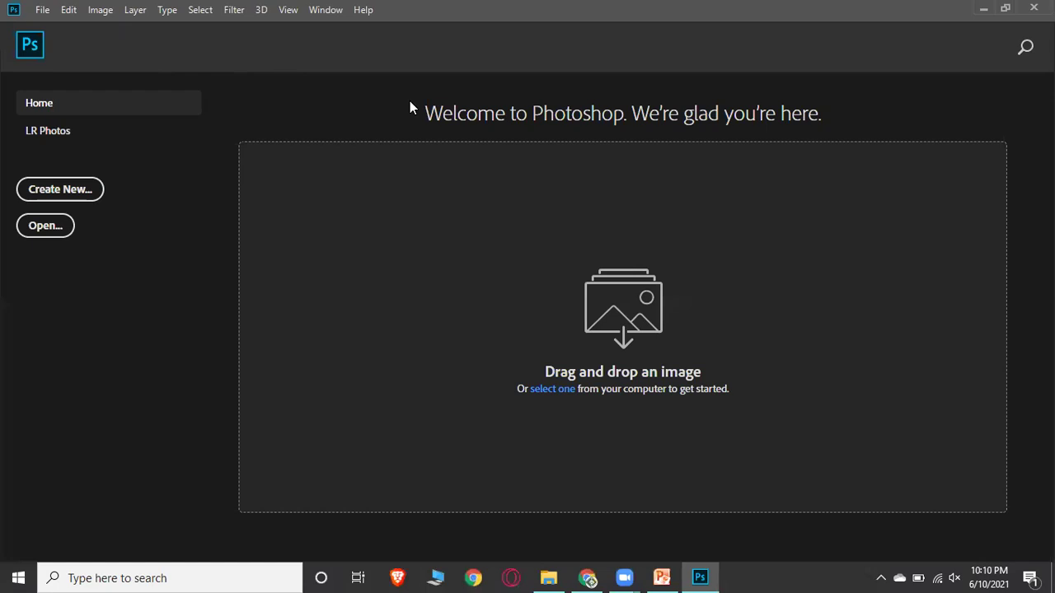
pyautogui.click(42, 11)
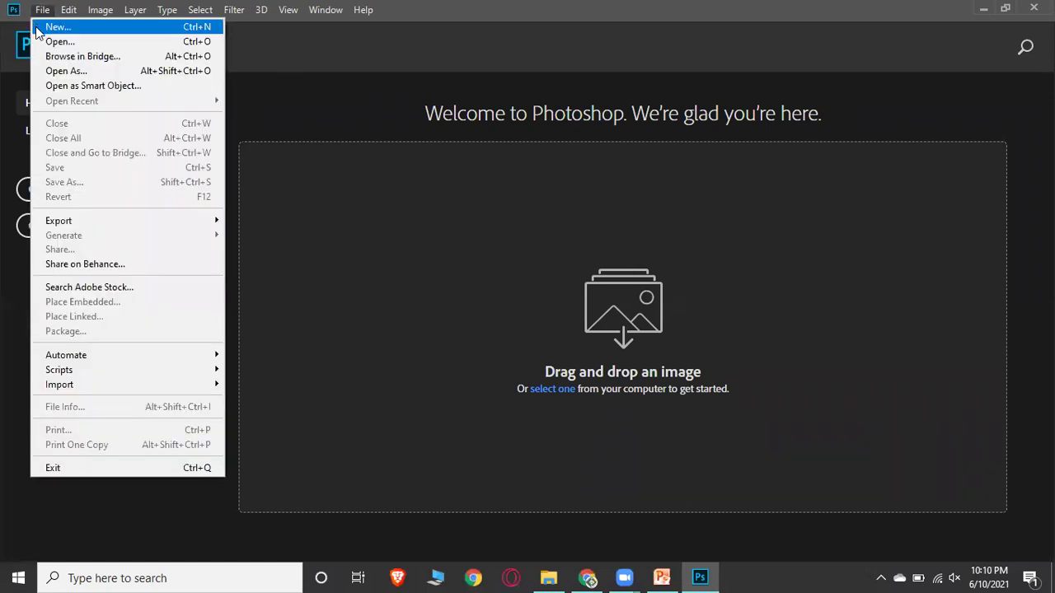
pyautogui.click(67, 42)
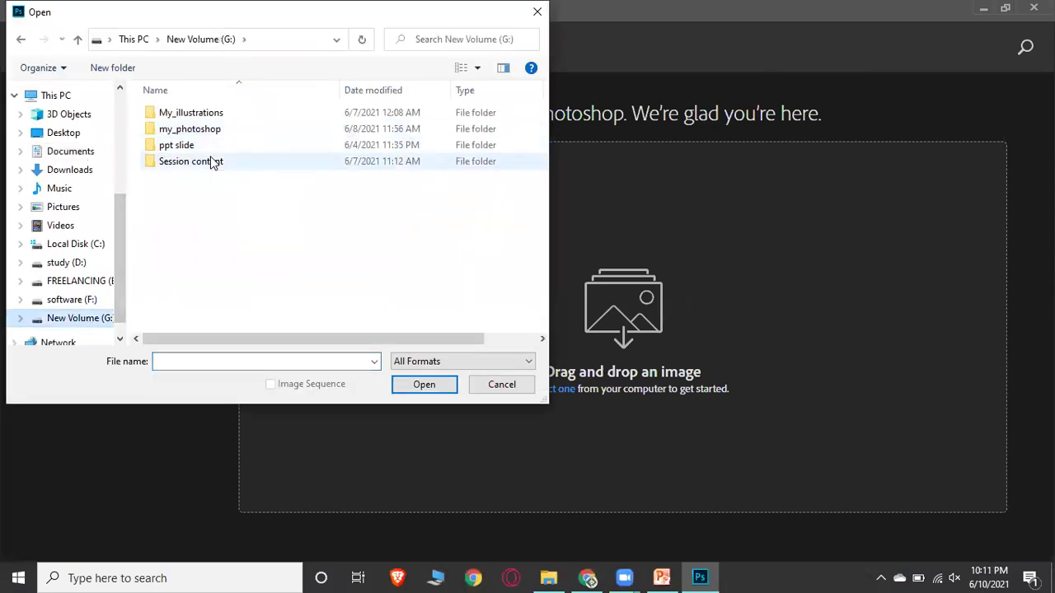
pyautogui.doubleClick(211, 160)
pyautogui.doubleClick(214, 130)
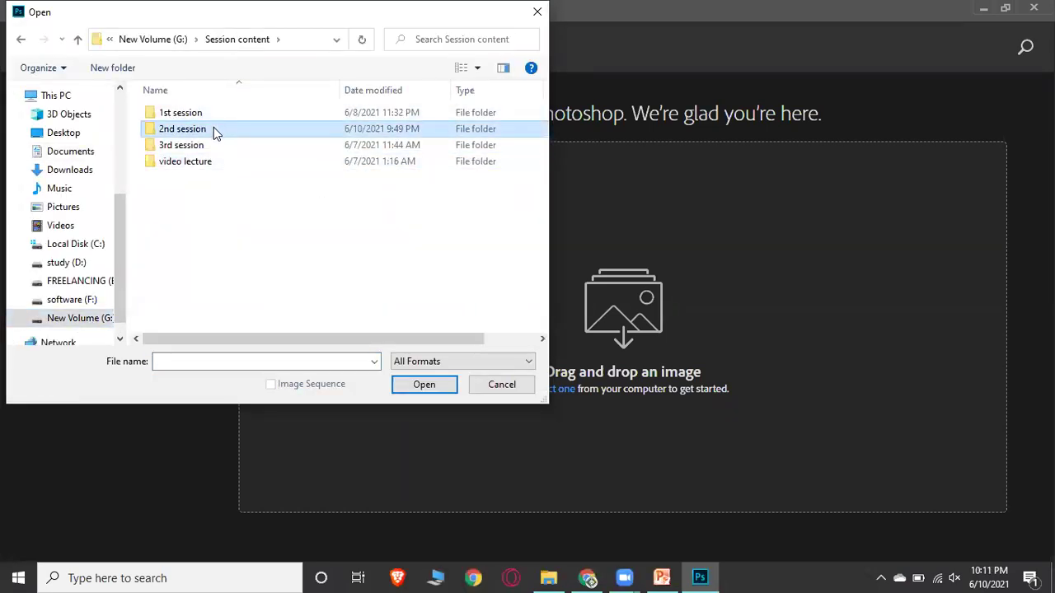
pyautogui.doubleClick(206, 132)
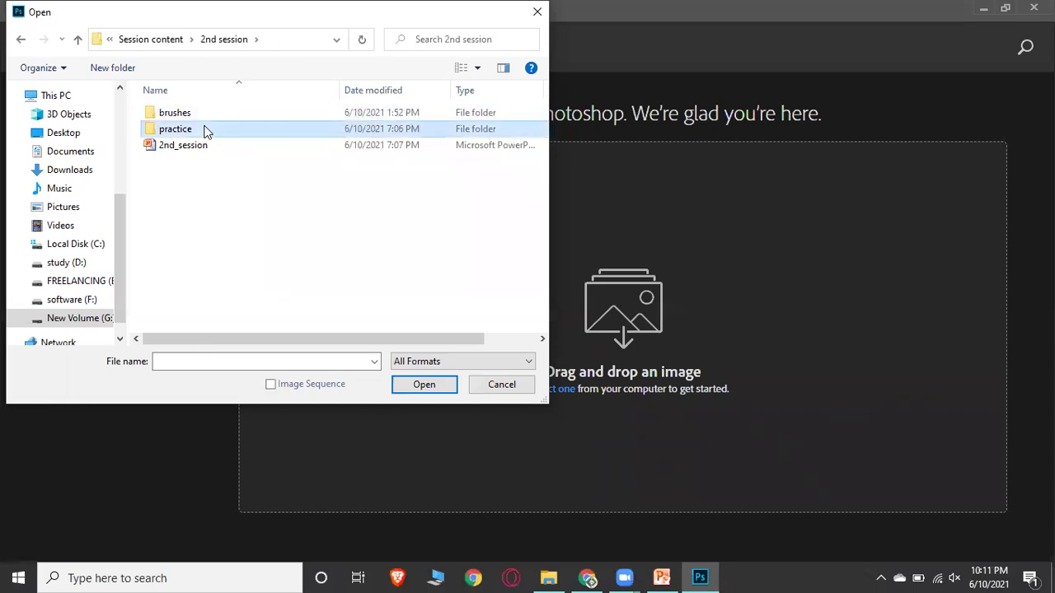
pyautogui.click(197, 151)
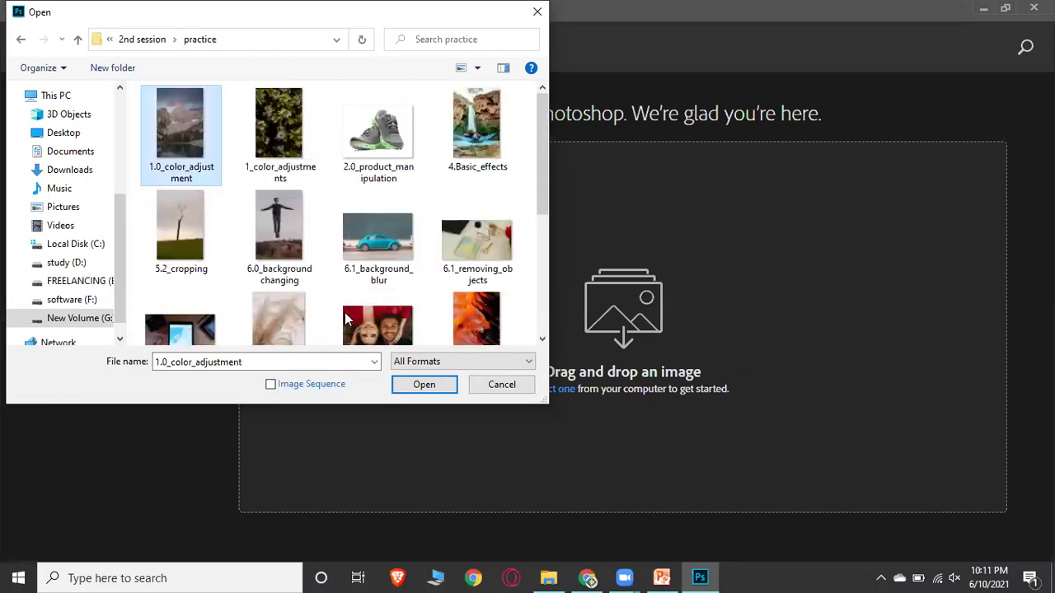
pyautogui.click(422, 385)
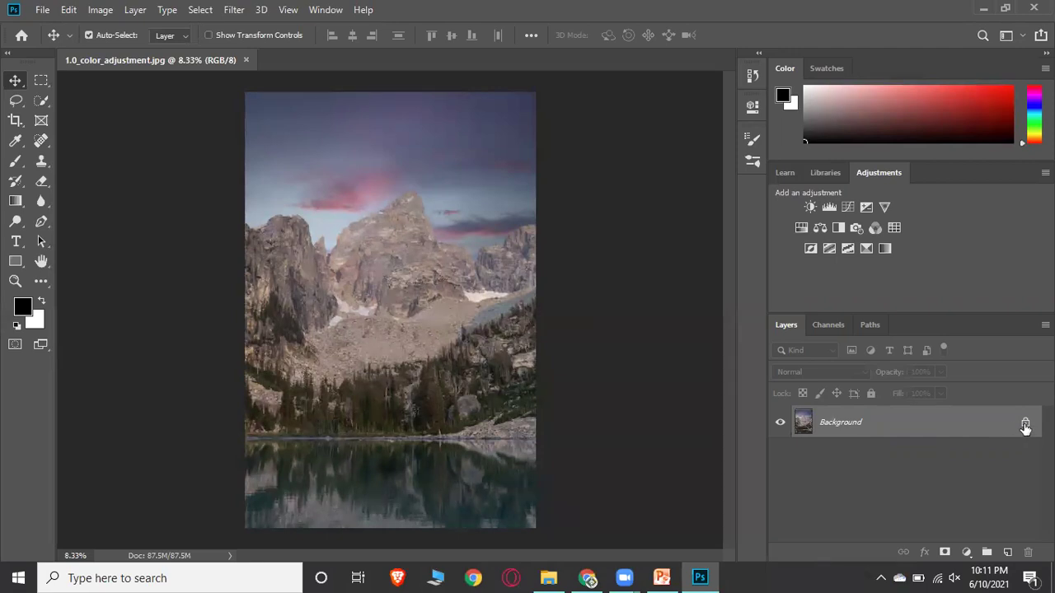
# Step: Unlock the Background layer, toggle its visibility off and on, and apply a full lock to the layer
pyautogui.click(1025, 425)
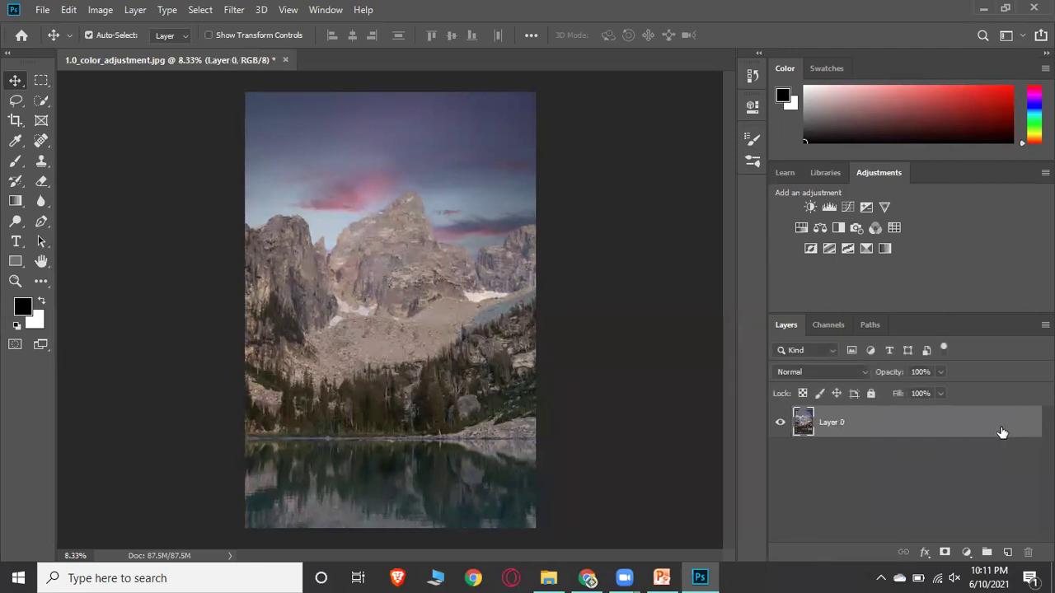
pyautogui.click(780, 423)
pyautogui.click(780, 424)
pyautogui.click(870, 394)
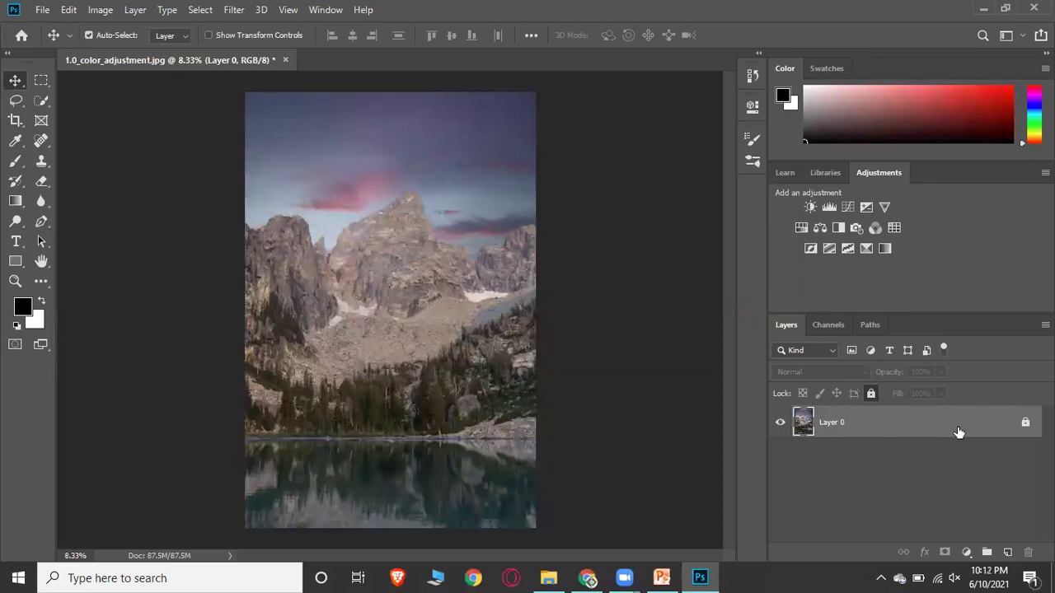
# Step: Duplicate the locked Layer 0 as a layer named "start" and hide the original Layer 0
pyautogui.rightClick(854, 432)
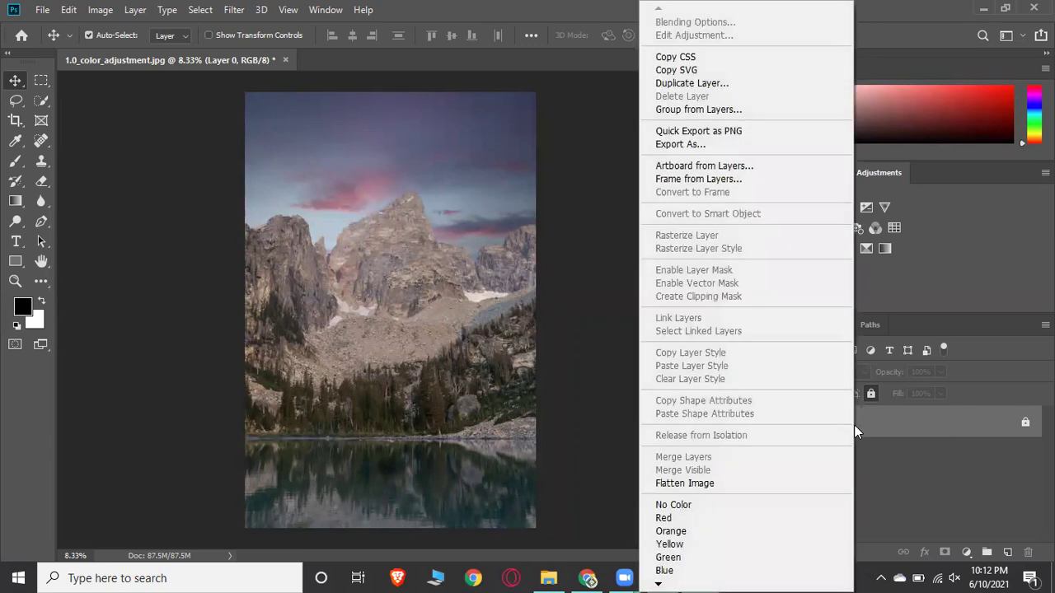
pyautogui.click(720, 85)
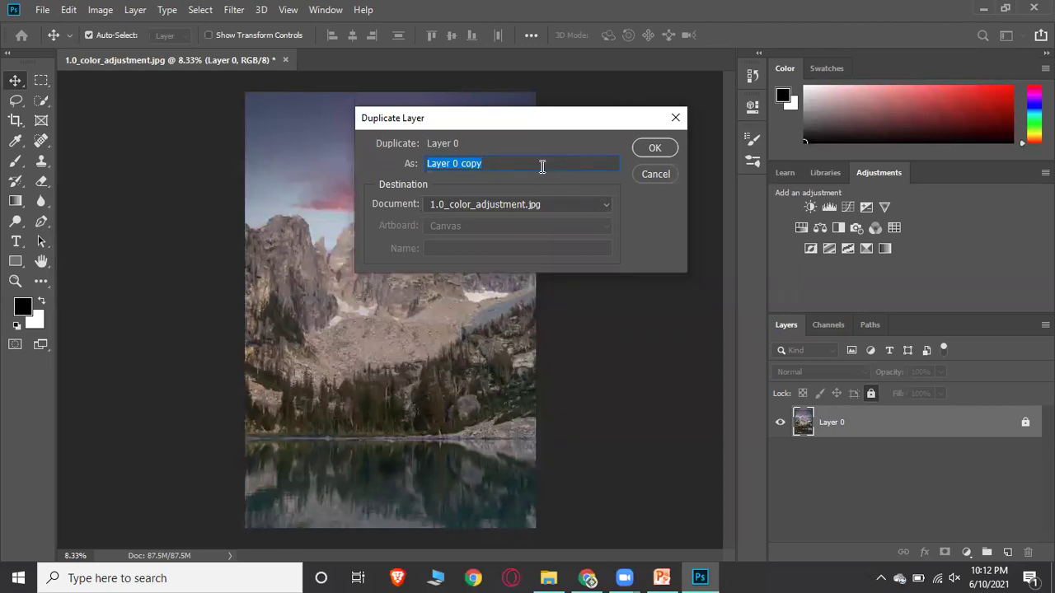
pyautogui.write('syt')
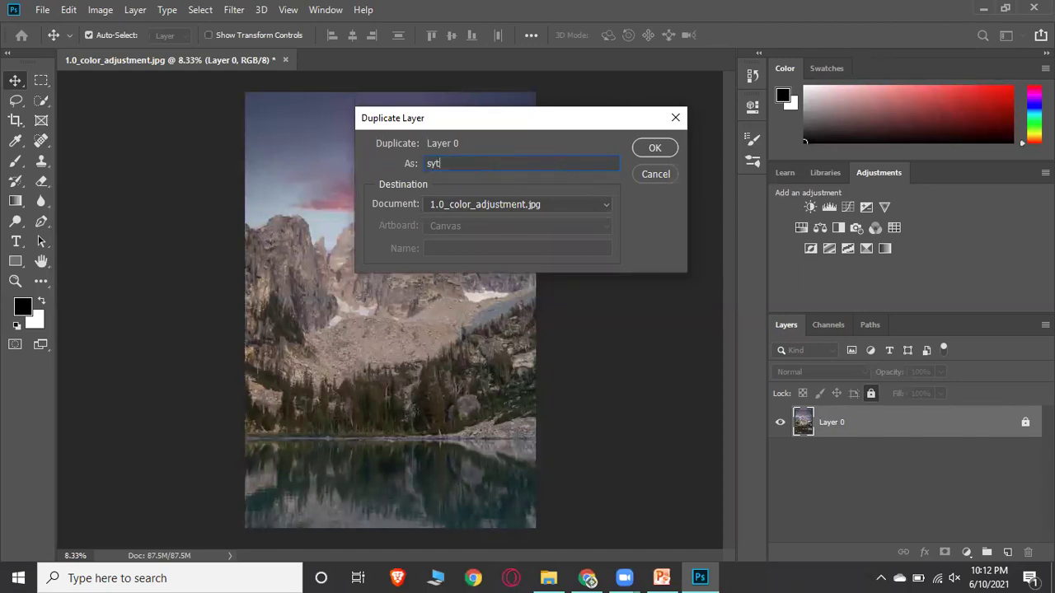
pyautogui.press('BackSpace')
pyautogui.press('BackSpace')
pyautogui.write('tart')
pyautogui.click(667, 153)
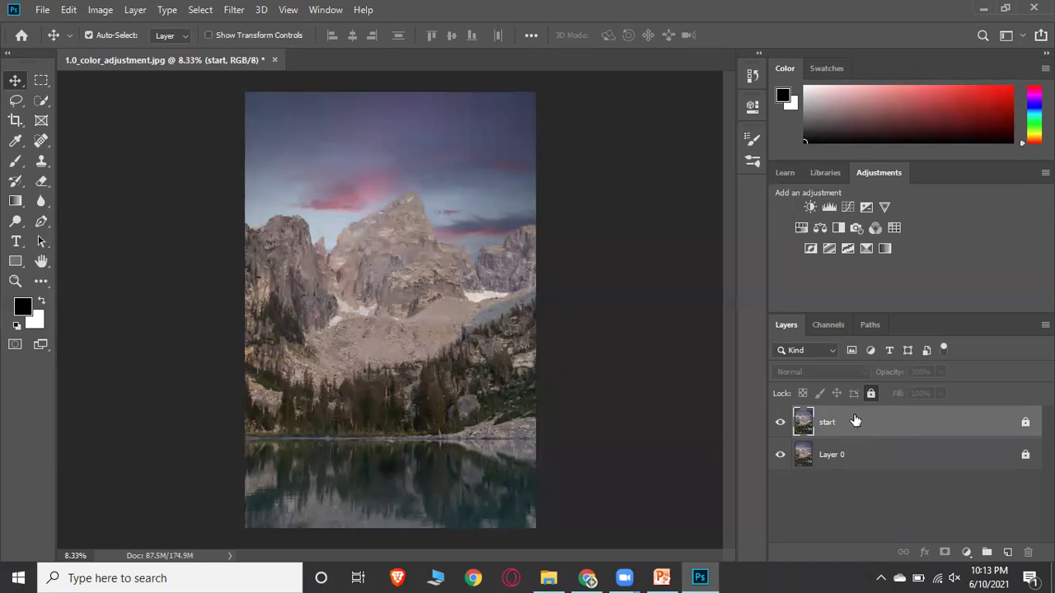
pyautogui.click(780, 455)
# Step: View the Learn and Libraries panels and return to the Adjustments panel
pyautogui.click(774, 171)
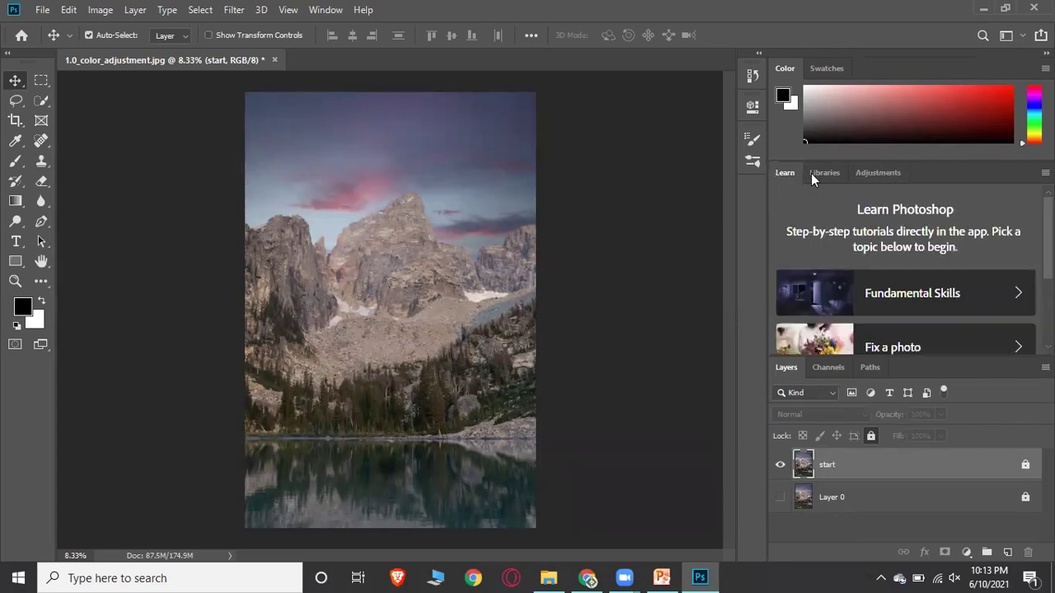
pyautogui.click(845, 173)
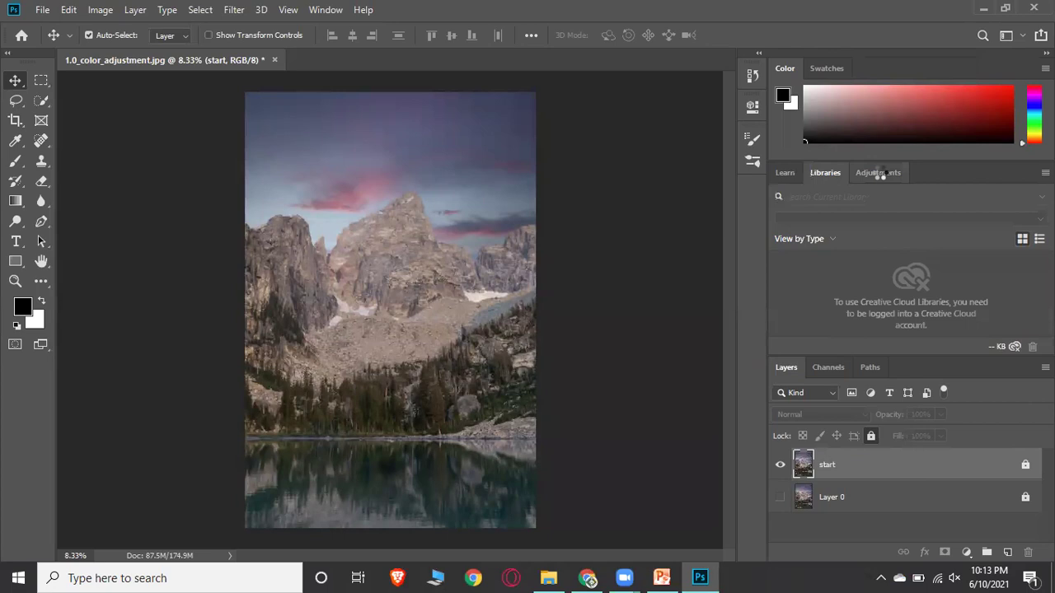
pyautogui.click(882, 175)
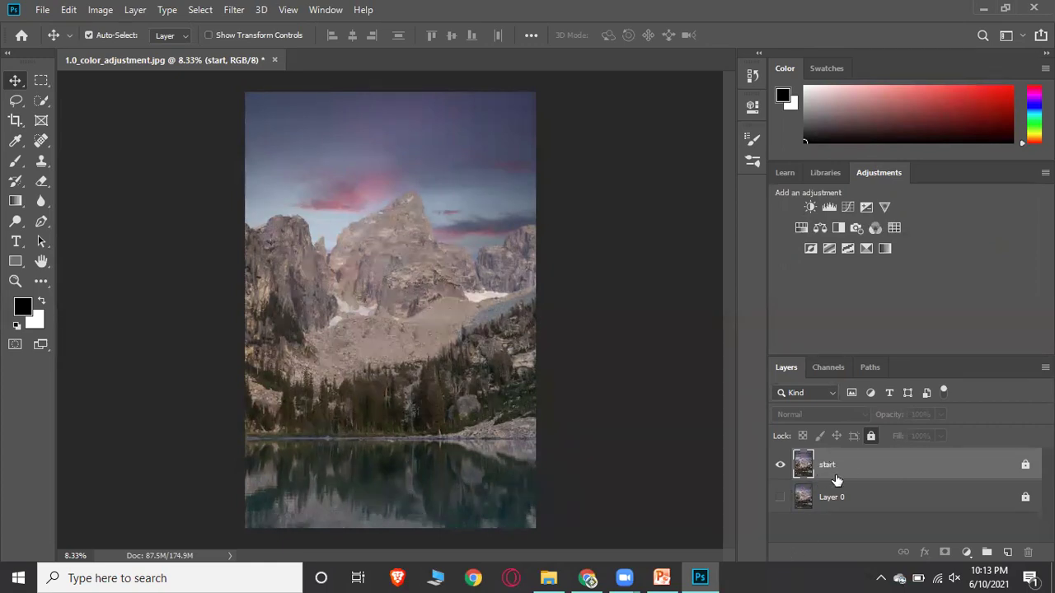
# Step: Add a Brightness/Contrast adjustment layer above the start layer with brightness 40 and contrast 10
pyautogui.click(809, 206)
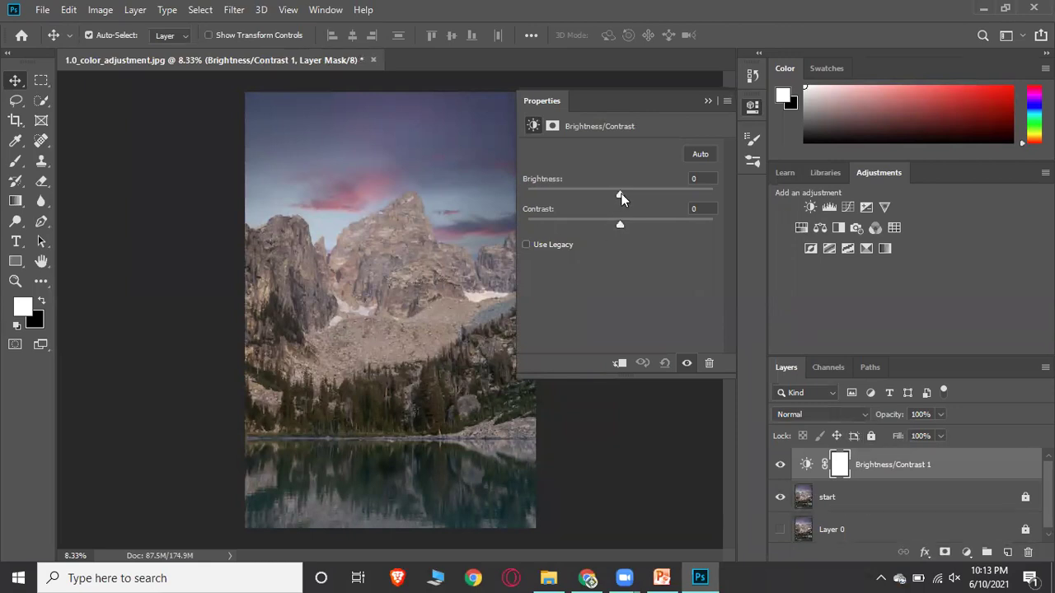
pyautogui.moveTo(622, 193); pyautogui.dragTo(719, 228)
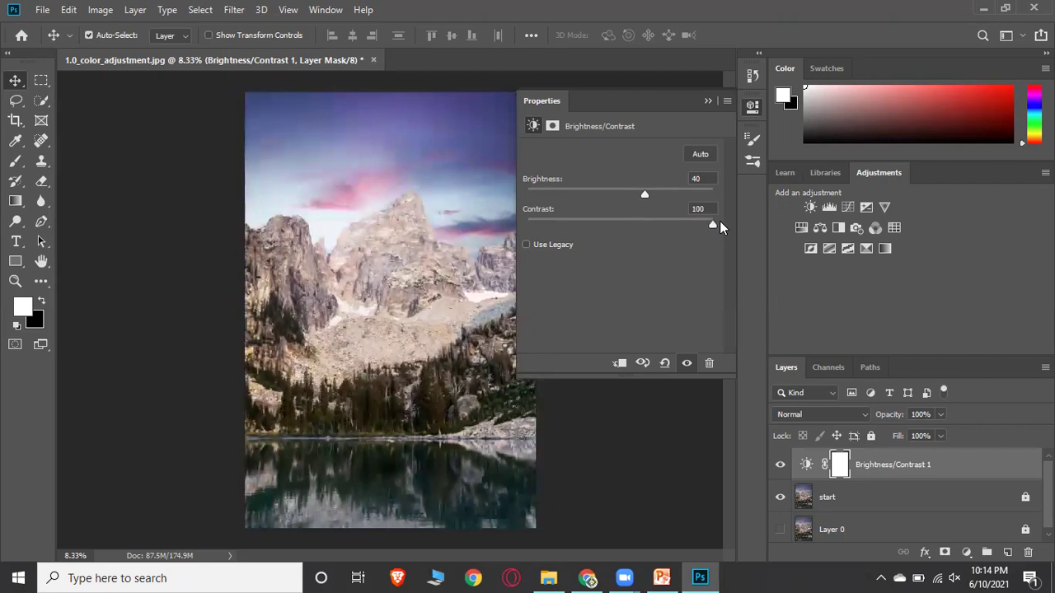
pyautogui.moveTo(720, 223); pyautogui.dragTo(630, 227)
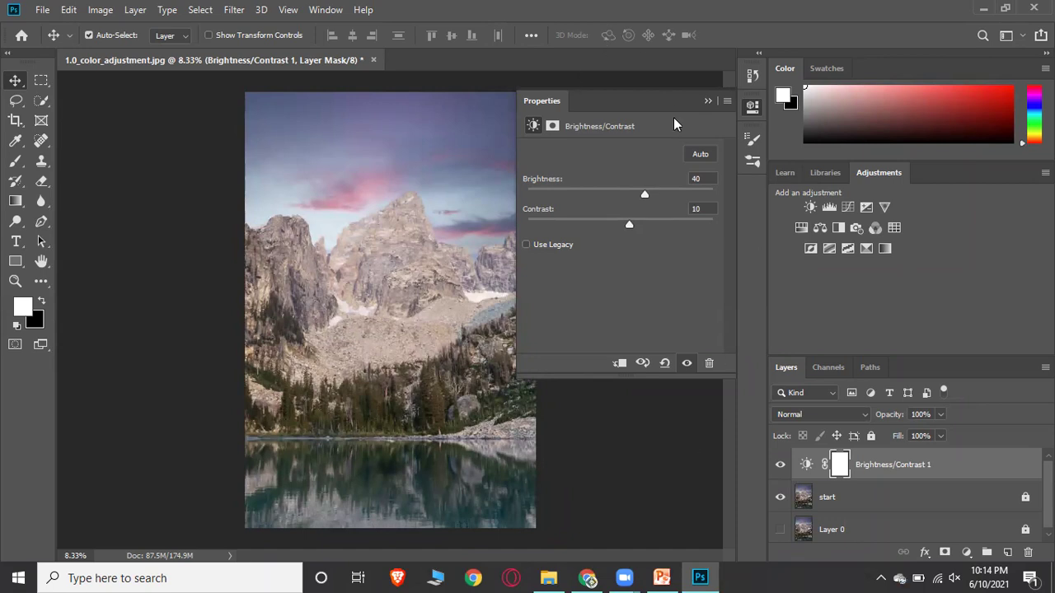
pyautogui.click(706, 101)
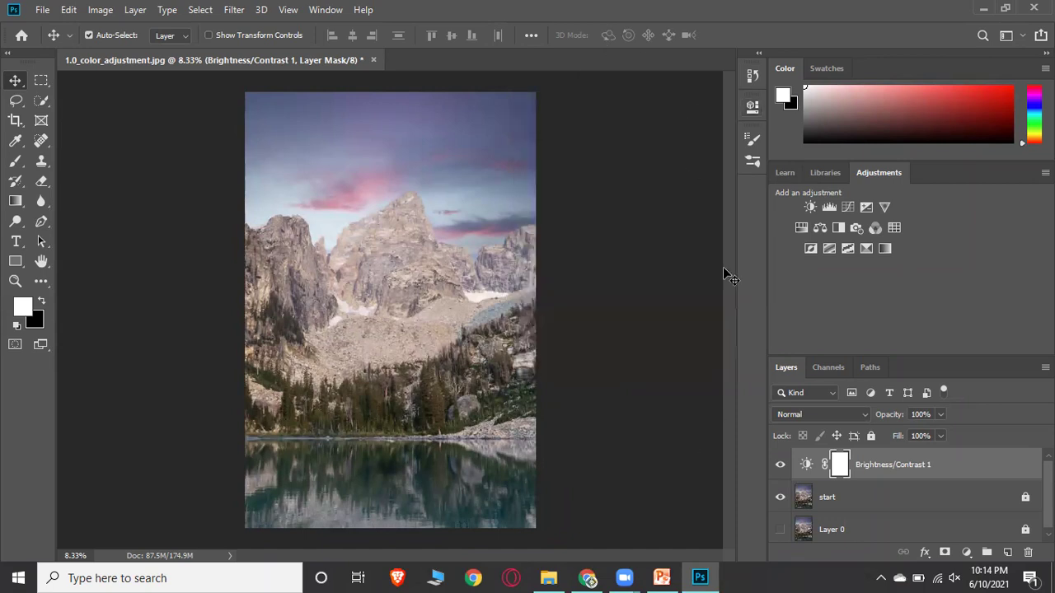
# Step: Add a Levels adjustment layer with the RGB black input at 26 and the white input at 208
pyautogui.click(828, 207)
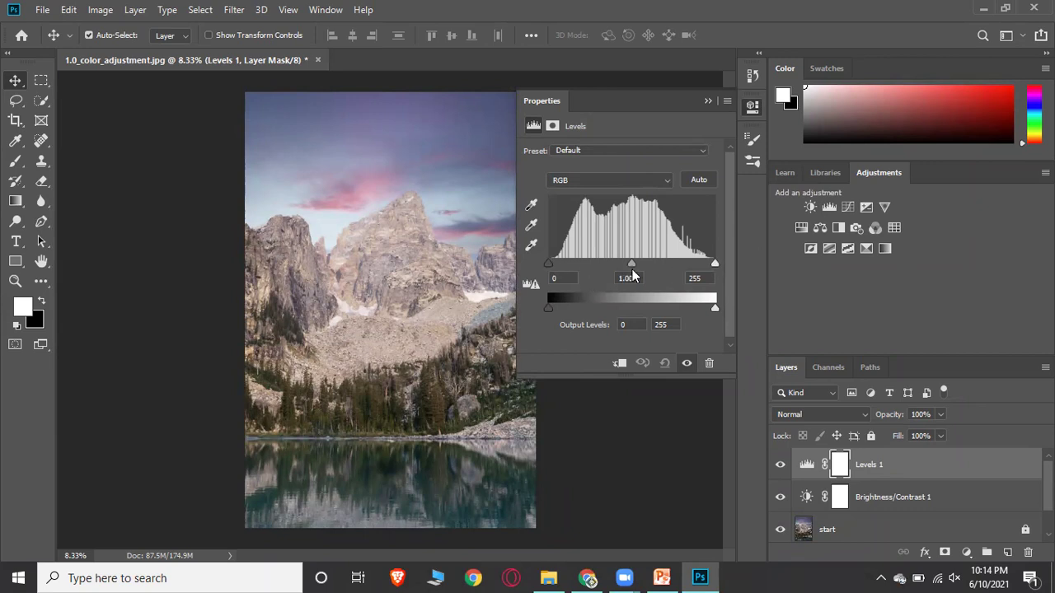
pyautogui.moveTo(614, 107)
pyautogui.mouseDown()
pyautogui.moveTo(643, 117)
pyautogui.moveTo(616, 108)
pyautogui.mouseUp()
pyautogui.moveTo(550, 266)
pyautogui.mouseDown()
pyautogui.moveTo(620, 275)
pyautogui.moveTo(548, 269)
pyautogui.mouseUp()
pyautogui.moveTo(713, 263)
pyautogui.mouseDown()
pyautogui.moveTo(689, 272)
pyautogui.moveTo(652, 260)
pyautogui.moveTo(719, 261)
pyautogui.mouseUp()
pyautogui.moveTo(551, 267); pyautogui.dragTo(566, 266)
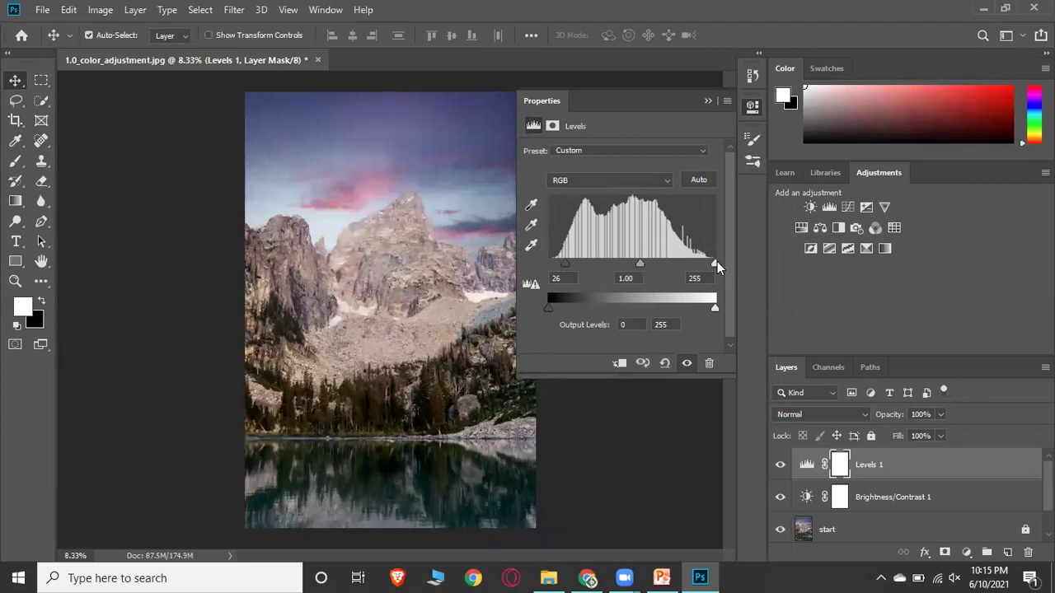
pyautogui.moveTo(715, 262); pyautogui.dragTo(684, 269)
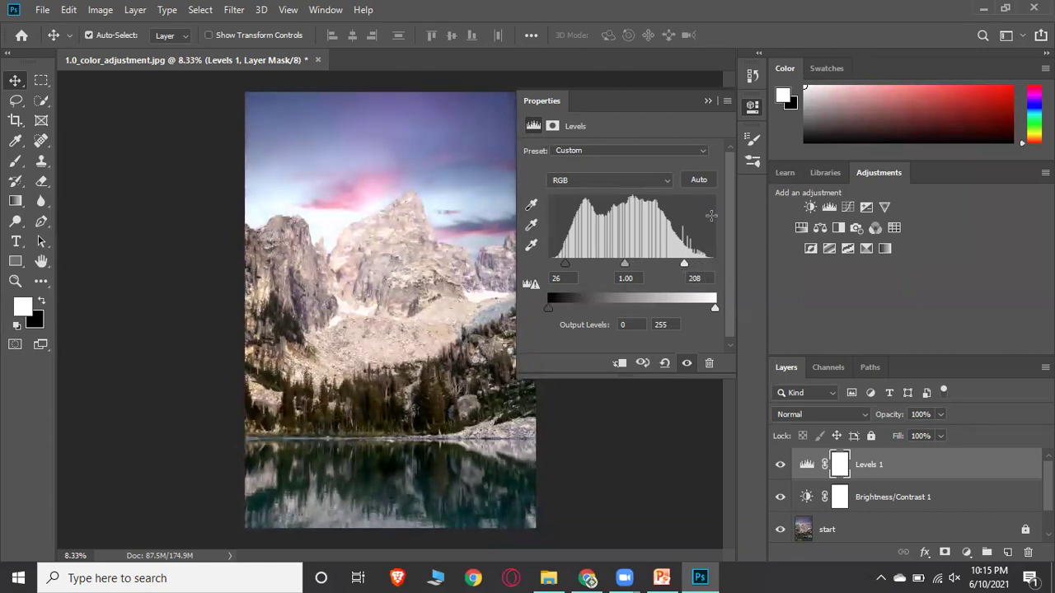
pyautogui.click(707, 102)
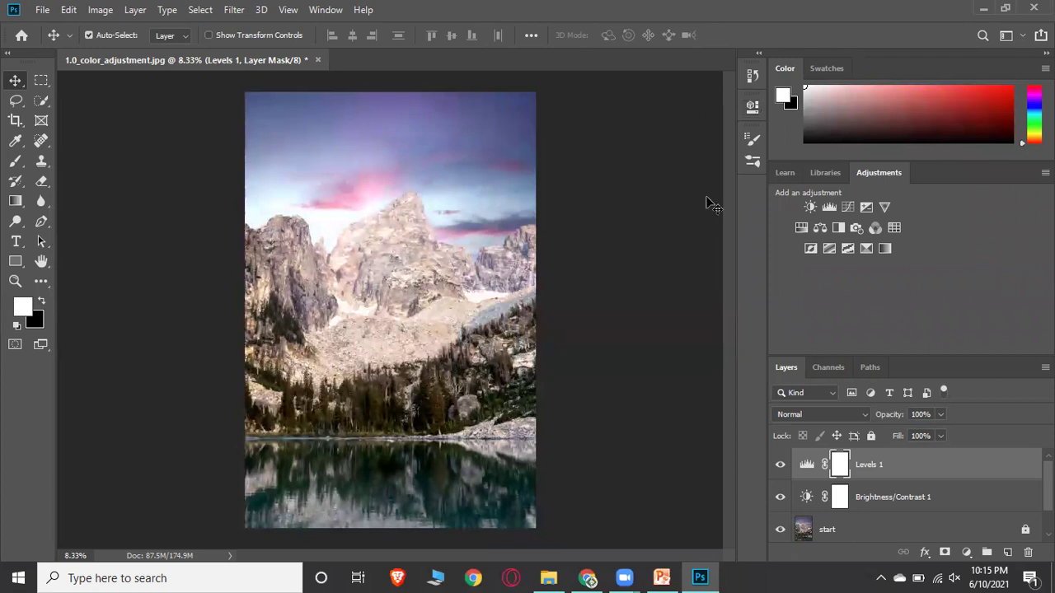
# Step: Add an Exposure adjustment layer with exposure set to +0.06
pyautogui.click(865, 210)
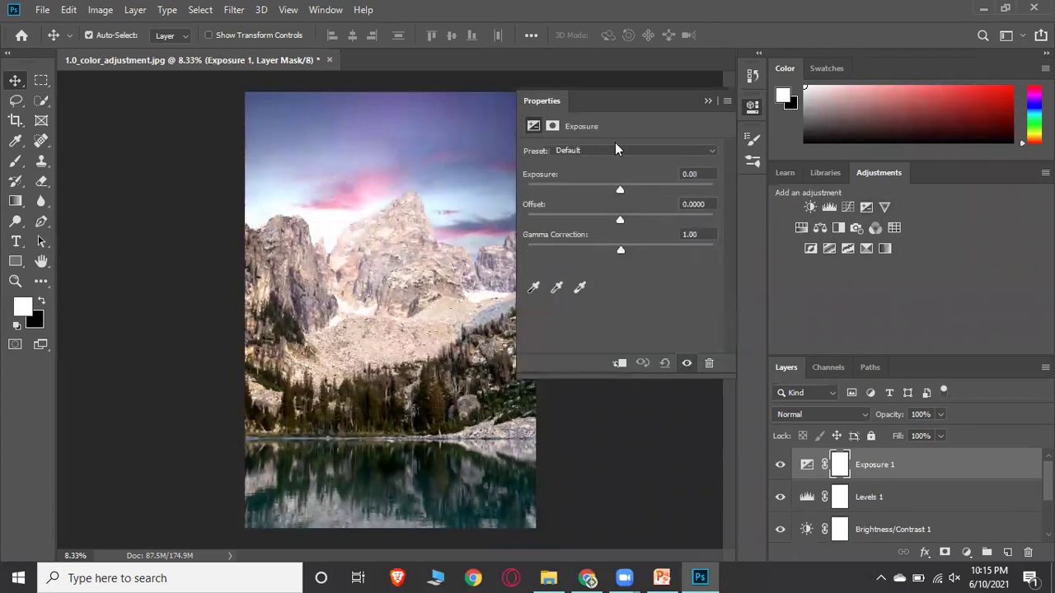
pyautogui.moveTo(619, 188); pyautogui.dragTo(622, 190)
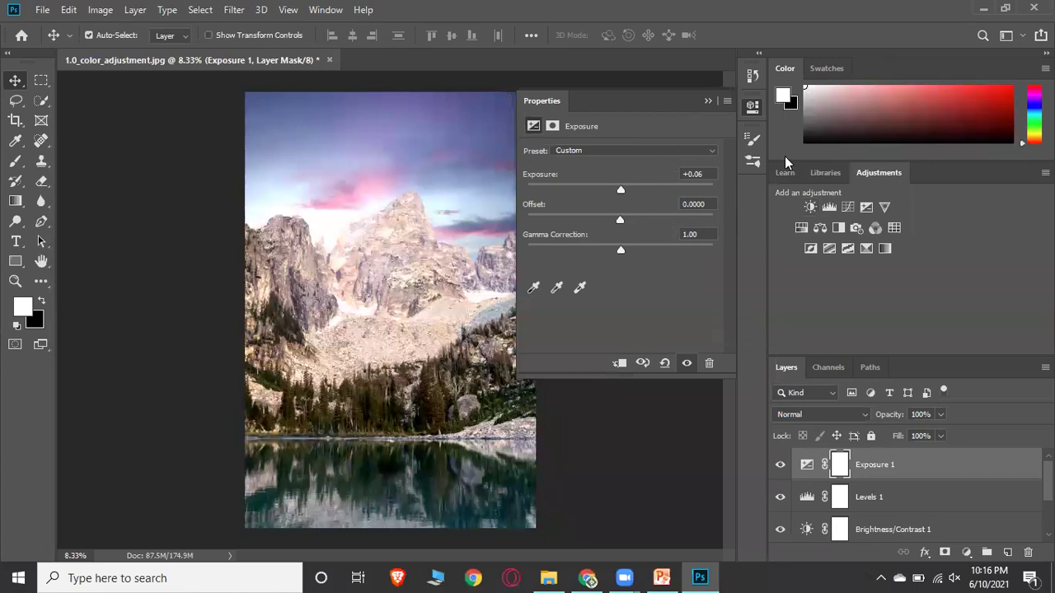
pyautogui.click(709, 102)
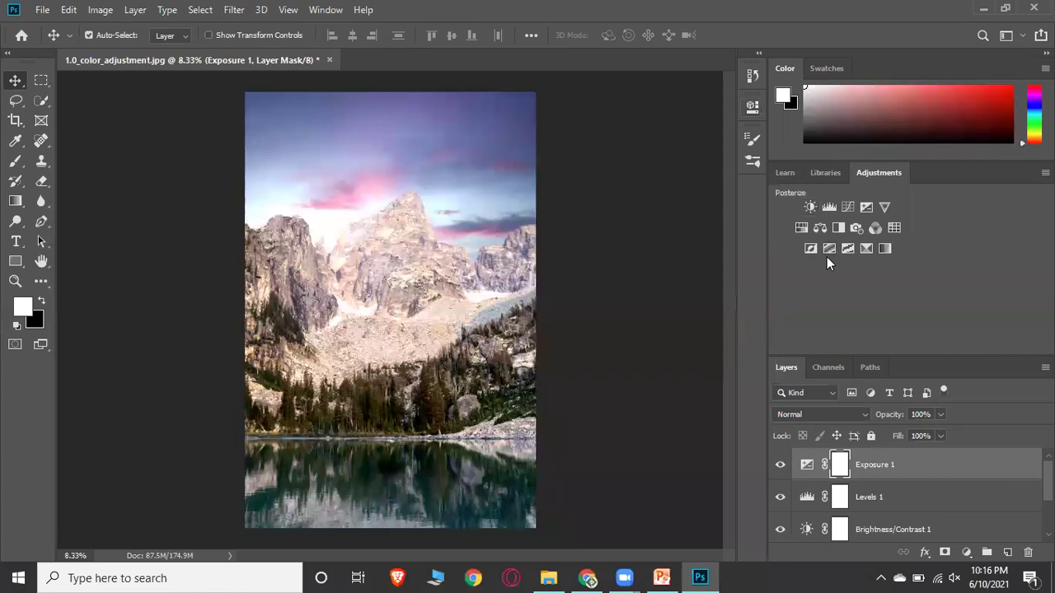
# Step: Add a Vibrance adjustment layer and try its saturation at +100 before returning it to 0
pyautogui.click(885, 206)
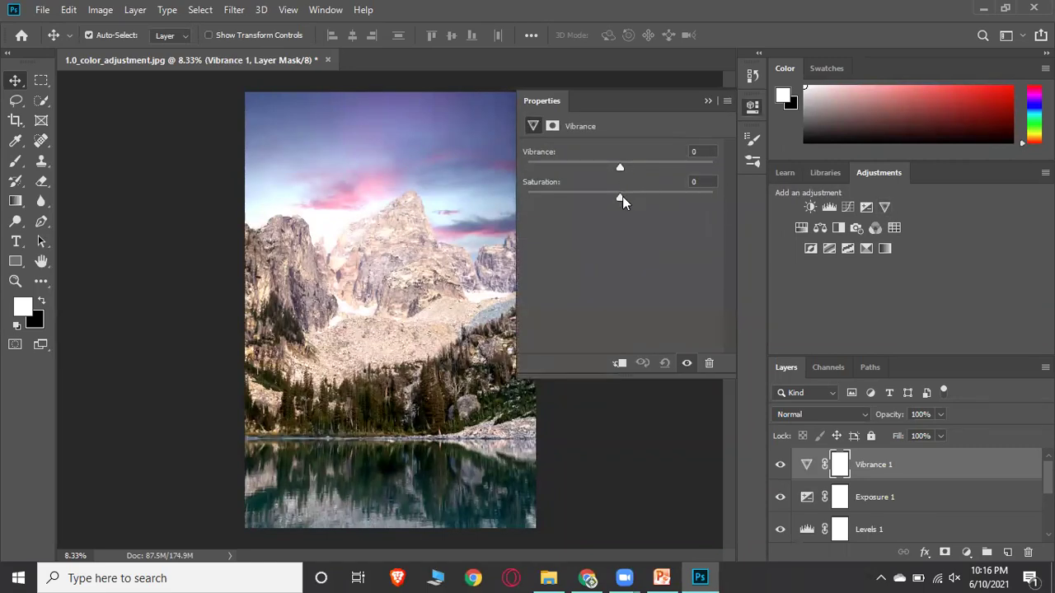
pyautogui.moveTo(620, 197)
pyautogui.mouseDown()
pyautogui.moveTo(665, 197)
pyautogui.moveTo(622, 199)
pyautogui.mouseUp()
pyautogui.moveTo(624, 200); pyautogui.dragTo(650, 200)
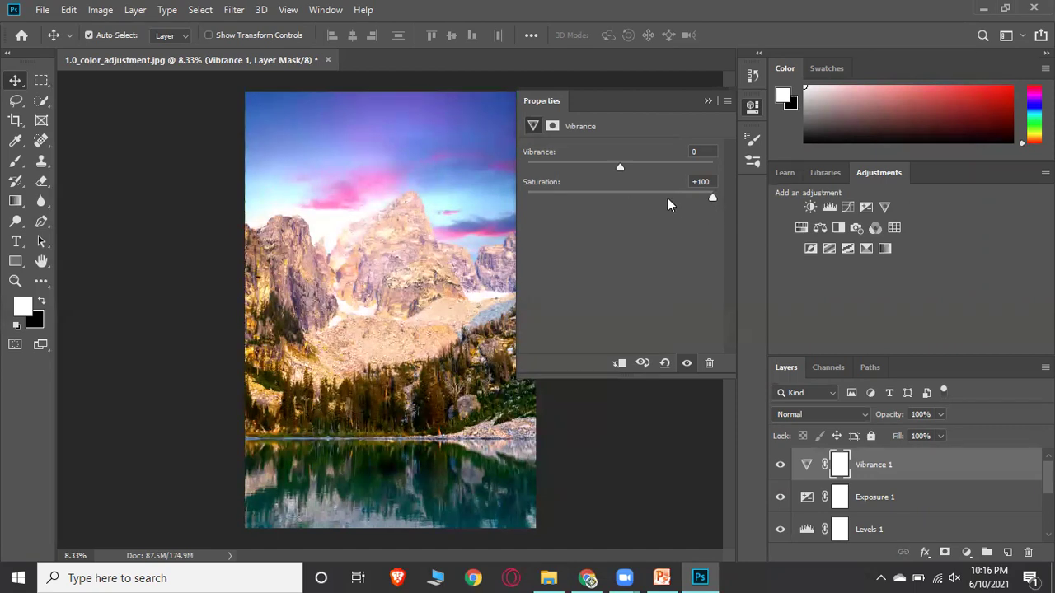
pyautogui.click(625, 196)
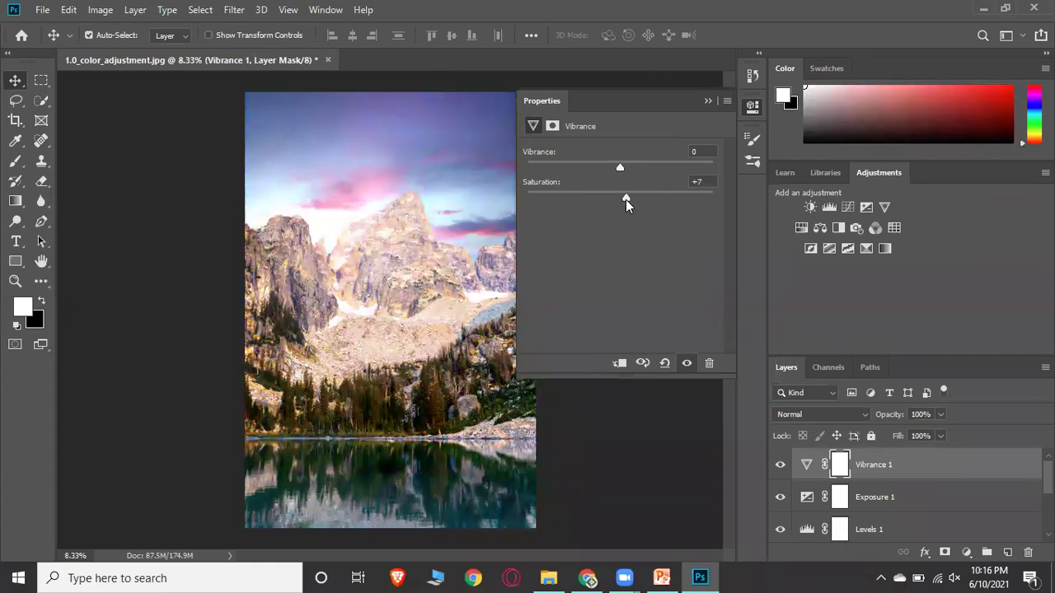
pyautogui.moveTo(622, 200); pyautogui.dragTo(619, 201)
# Step: Compare low and high vibrance on the whole photo and leave the vibrance at +100
pyautogui.moveTo(620, 167); pyautogui.dragTo(743, 176)
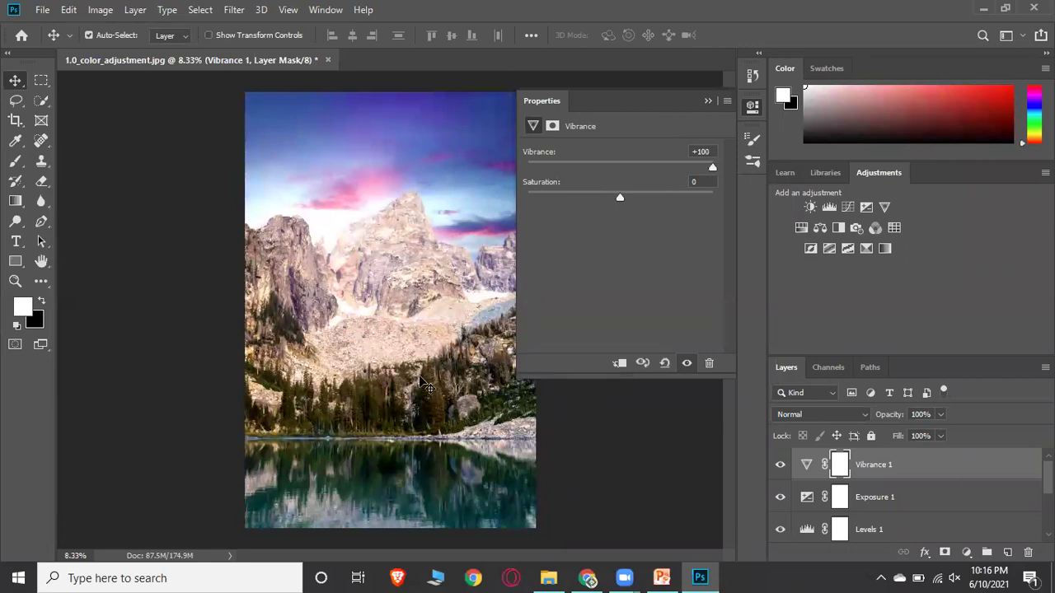
pyautogui.moveTo(604, 104); pyautogui.dragTo(613, 238)
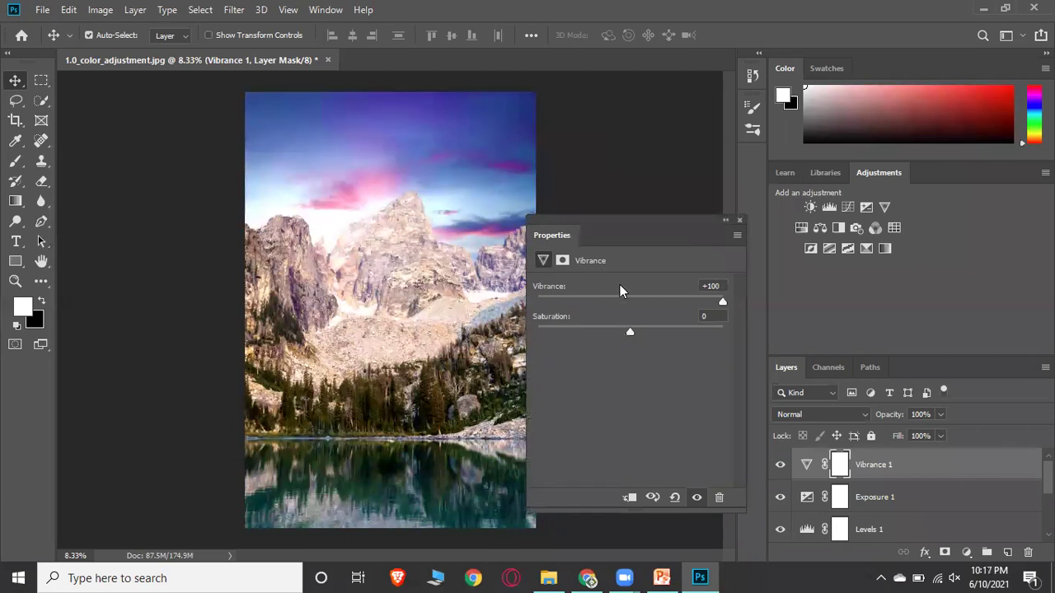
pyautogui.moveTo(722, 300); pyautogui.dragTo(625, 291)
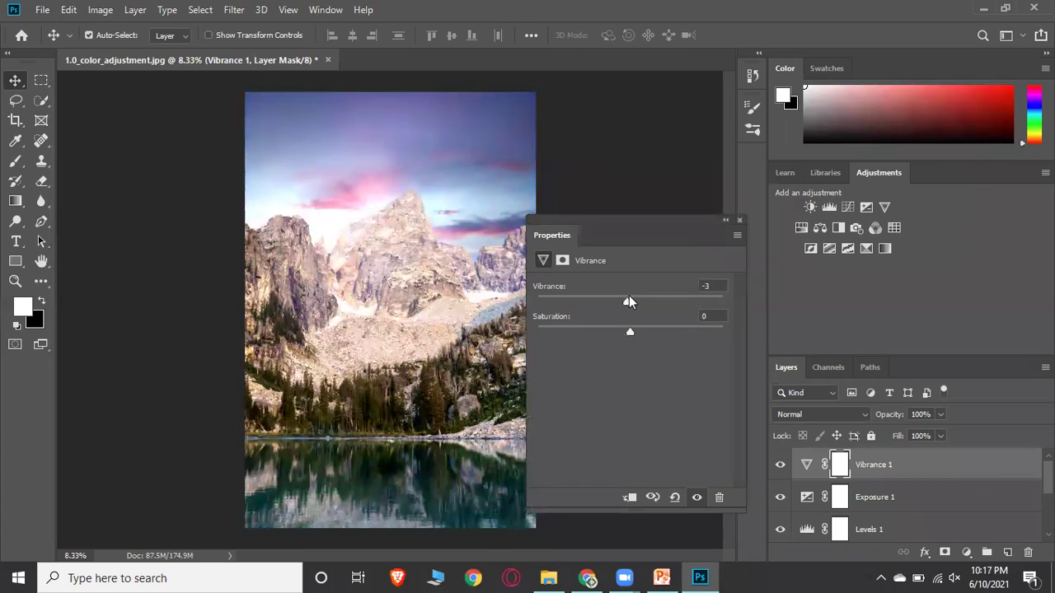
pyautogui.moveTo(627, 303); pyautogui.dragTo(732, 307)
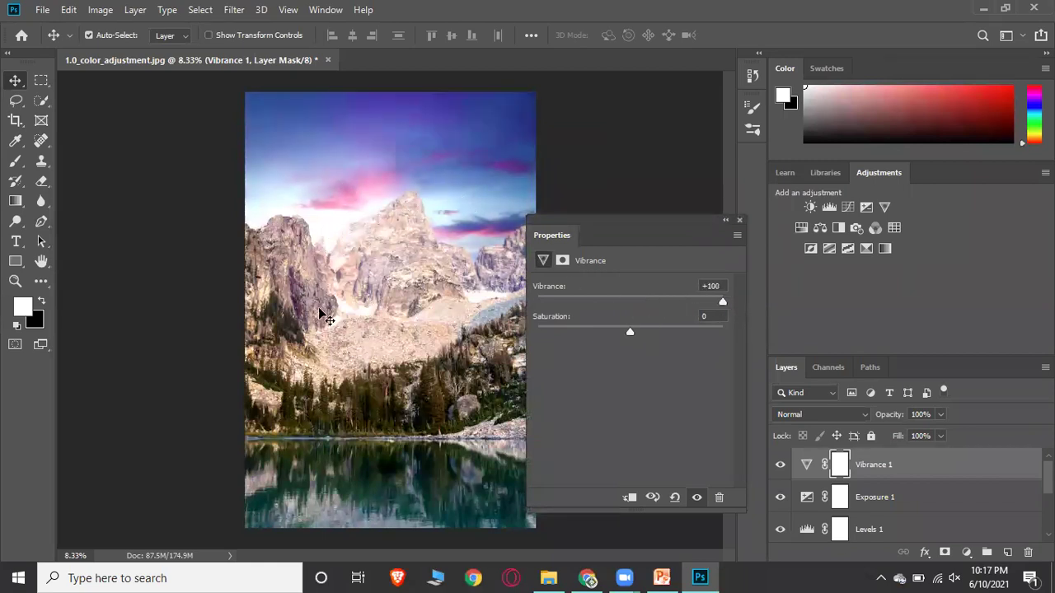
pyautogui.click(739, 220)
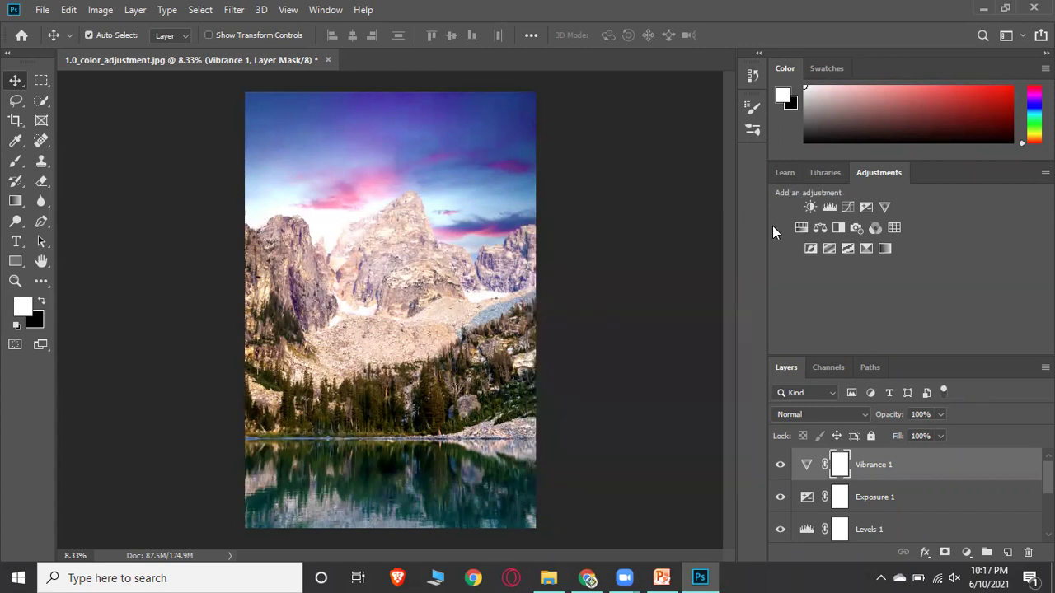
# Step: Add a Hue/Saturation adjustment layer above the Vibrance layer and slightly shift its master hue
pyautogui.click(801, 229)
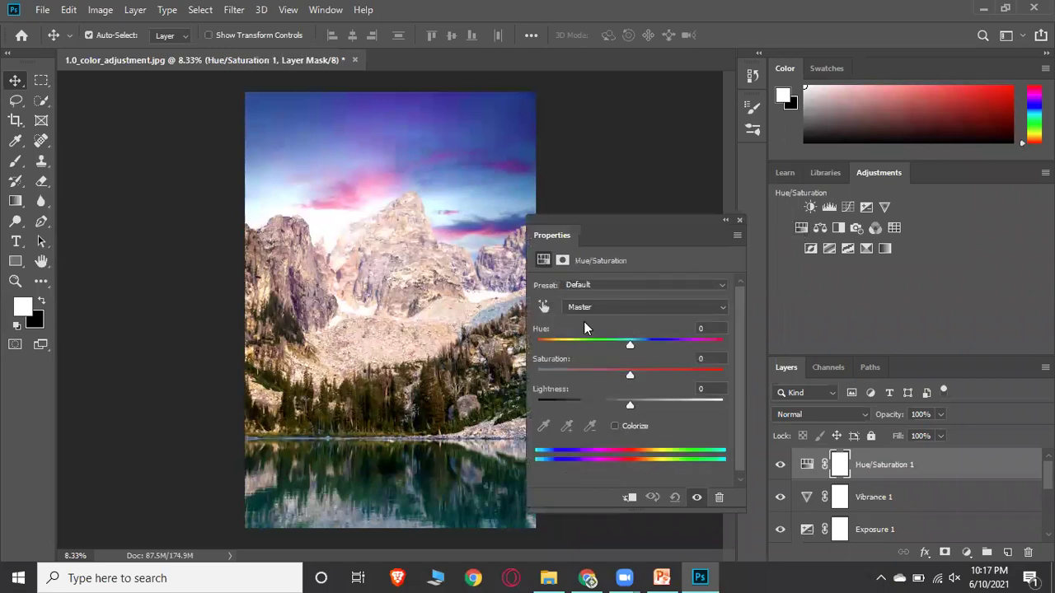
pyautogui.moveTo(637, 216); pyautogui.dragTo(666, 188)
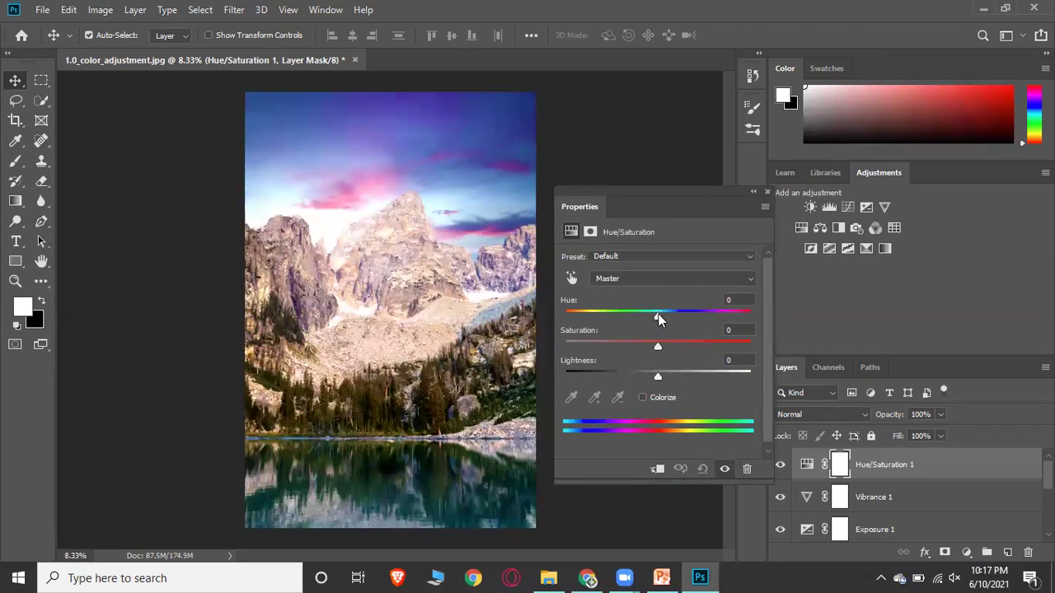
pyautogui.moveTo(658, 316)
pyautogui.mouseDown()
pyautogui.moveTo(739, 314)
pyautogui.moveTo(643, 324)
pyautogui.moveTo(596, 314)
pyautogui.moveTo(682, 311)
pyautogui.moveTo(658, 325)
pyautogui.mouseUp()
pyautogui.click(767, 192)
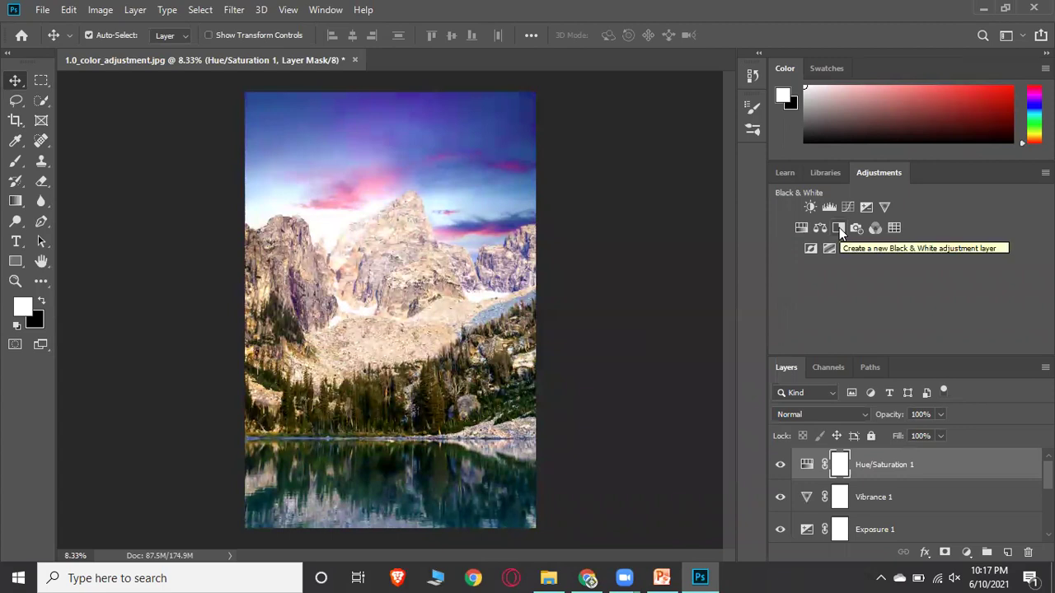
# Step: Add a Black & White adjustment layer and use on-image adjustment on the mountain and trees to set reds to -200 and yellows to 137
pyautogui.click(839, 228)
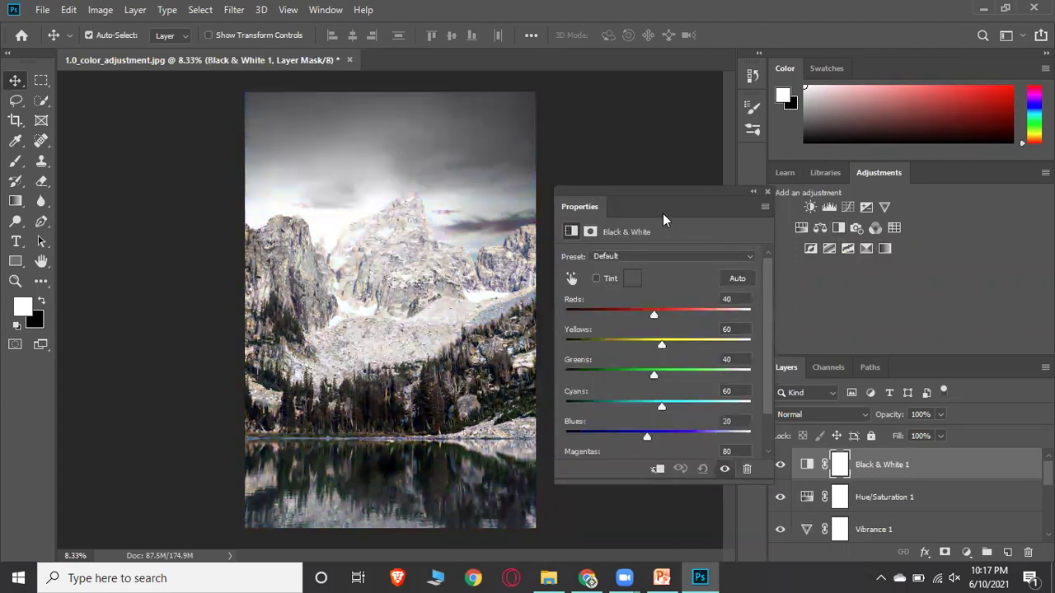
pyautogui.moveTo(658, 206); pyautogui.dragTo(684, 155)
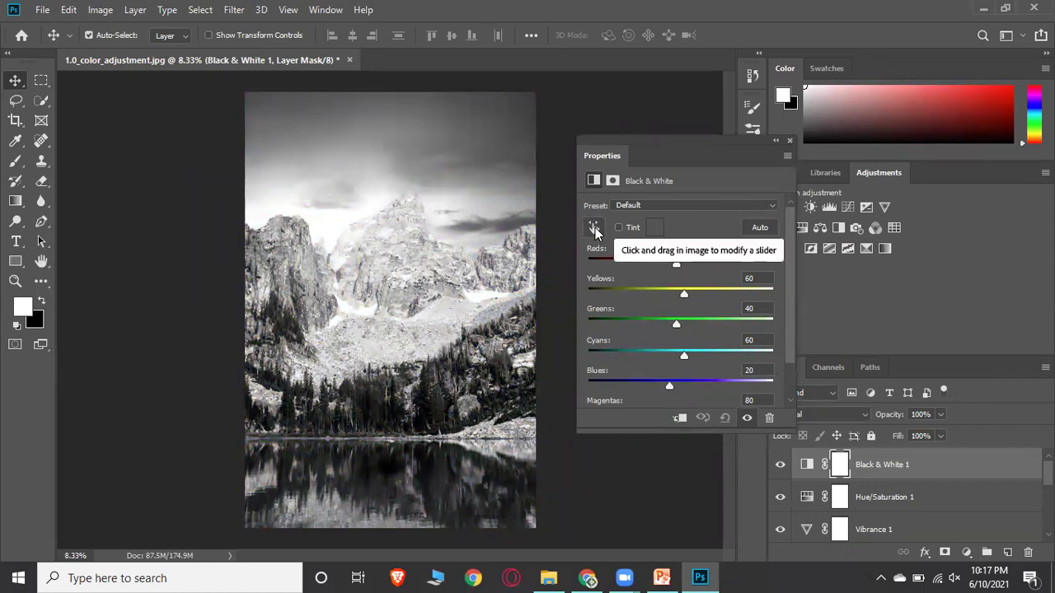
pyautogui.click(595, 229)
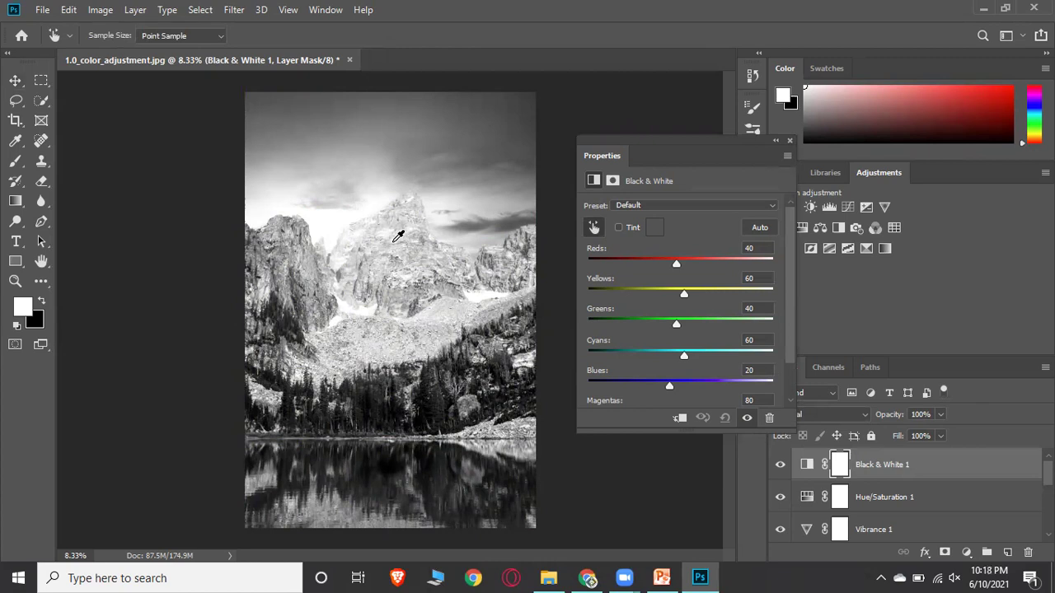
pyautogui.moveTo(395, 236); pyautogui.dragTo(330, 252)
pyautogui.moveTo(404, 241); pyautogui.dragTo(252, 242)
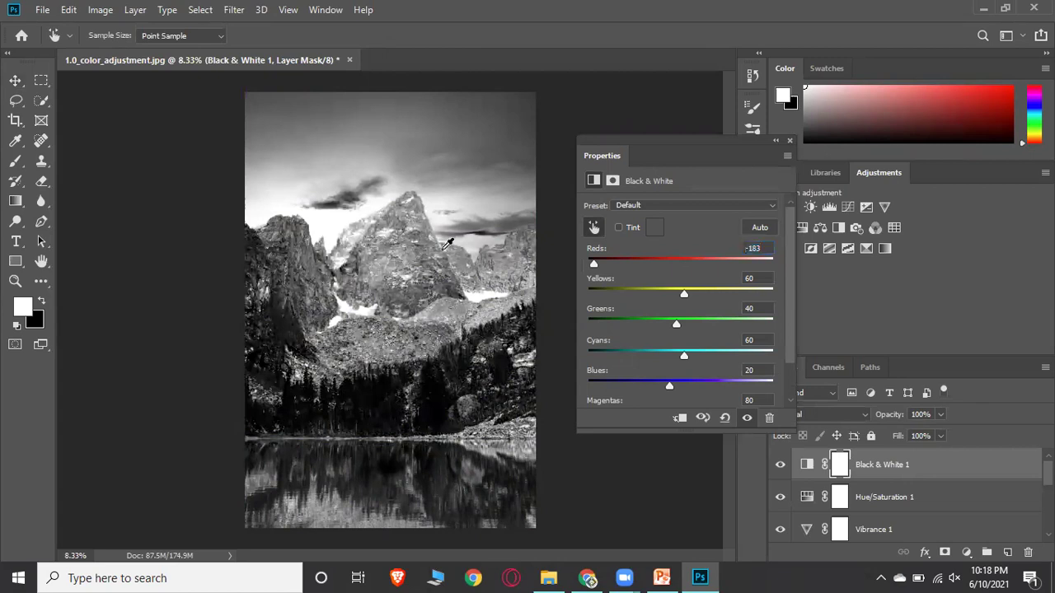
pyautogui.moveTo(364, 404); pyautogui.dragTo(418, 410)
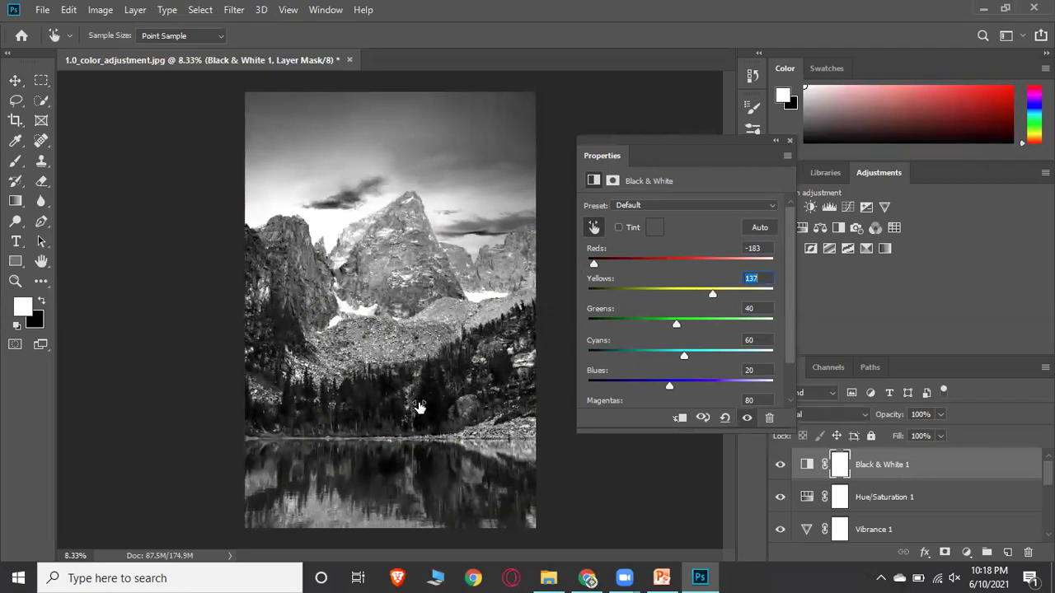
pyautogui.moveTo(398, 271); pyautogui.dragTo(368, 266)
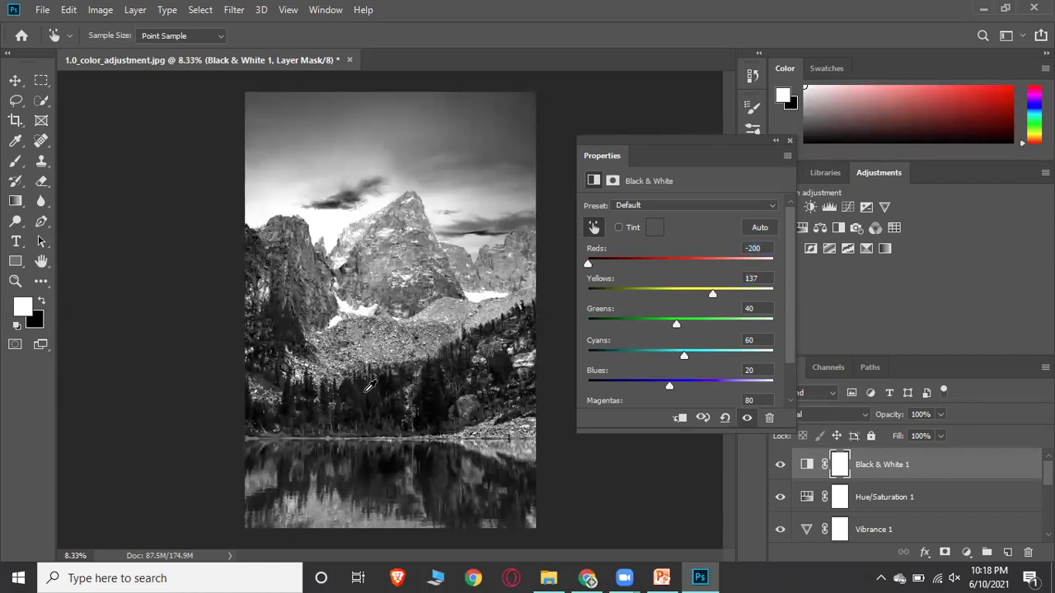
# Step: Enable the Black & White adjustment's tint and use on-image adjustment on the trees, cliff and sky to set yellows to 294 and blues to 103
pyautogui.moveTo(393, 391); pyautogui.dragTo(476, 401)
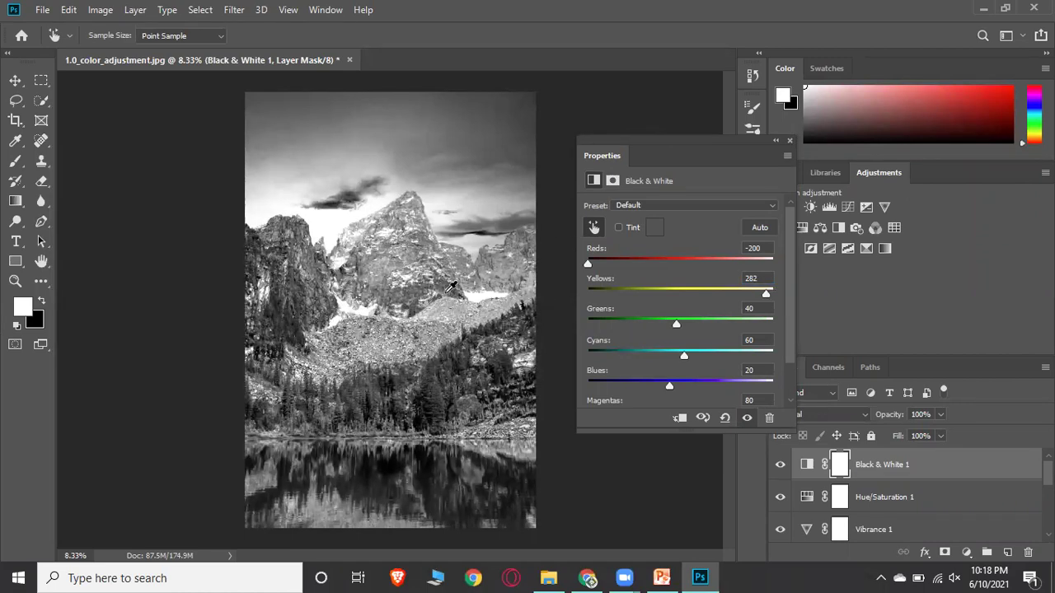
pyautogui.click(620, 228)
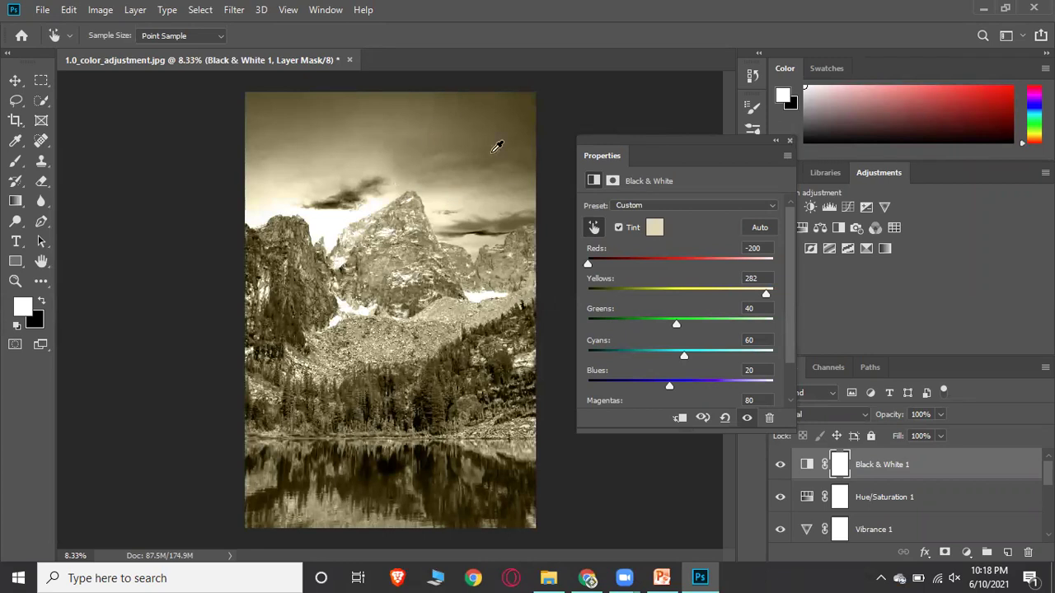
pyautogui.moveTo(482, 207); pyautogui.dragTo(480, 207)
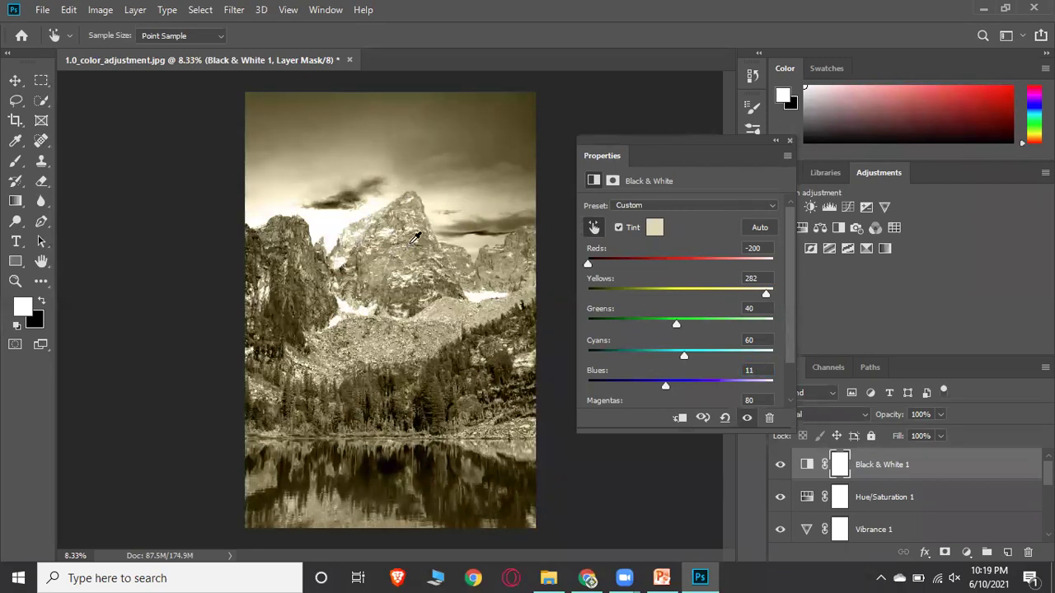
pyautogui.moveTo(419, 237); pyautogui.dragTo(344, 247)
pyautogui.moveTo(350, 394); pyautogui.dragTo(467, 404)
pyautogui.moveTo(439, 168); pyautogui.dragTo(509, 159)
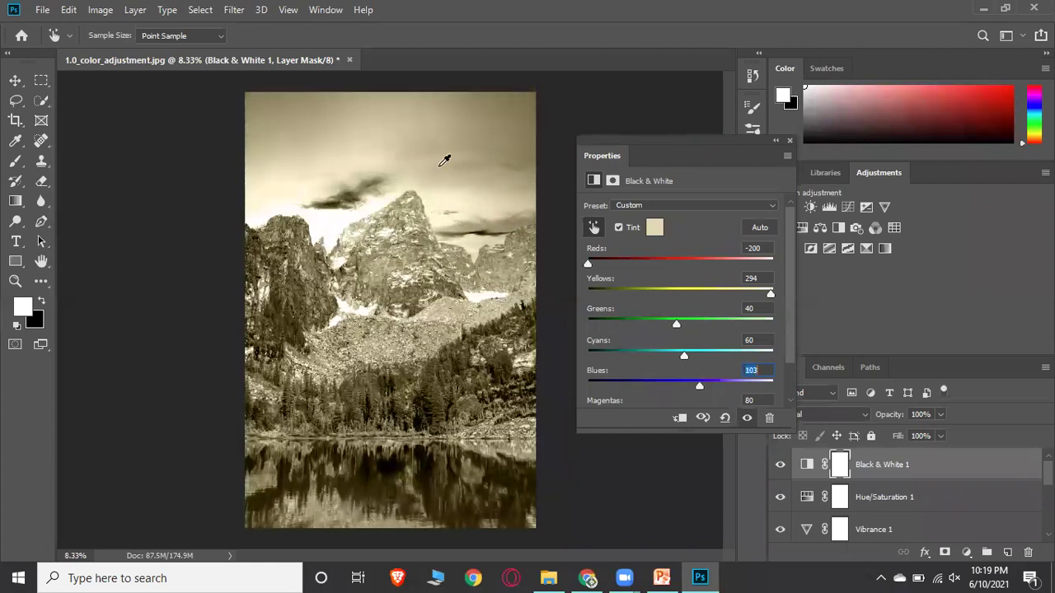
# Step: Change the tint colour of the Black & White adjustment to the green 7cb786
pyautogui.click(654, 229)
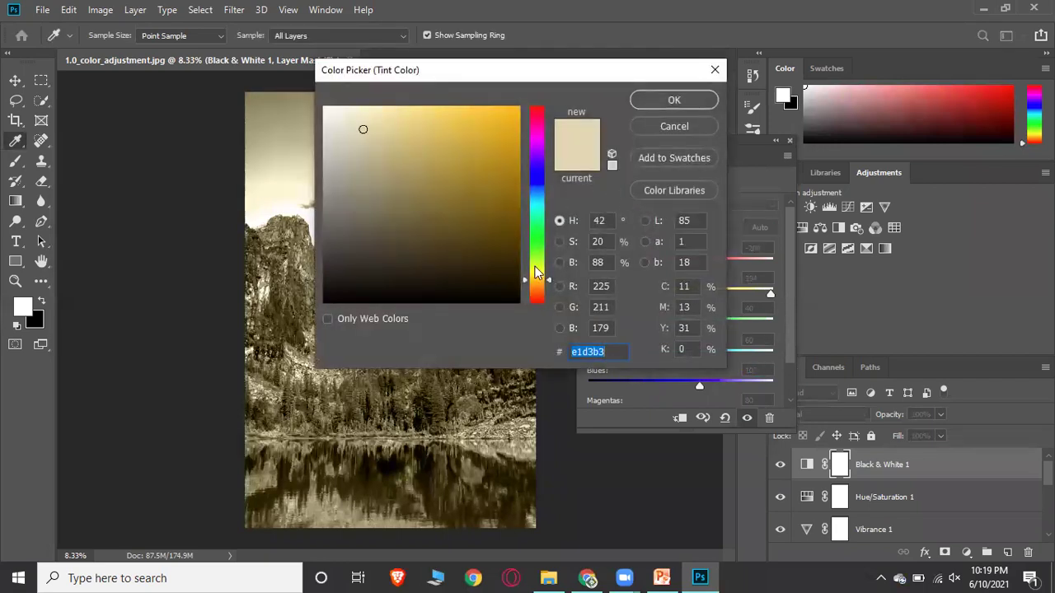
pyautogui.moveTo(547, 279); pyautogui.dragTo(556, 231)
pyautogui.moveTo(508, 152)
pyautogui.mouseDown()
pyautogui.moveTo(476, 137)
pyautogui.moveTo(386, 161)
pyautogui.mouseUp()
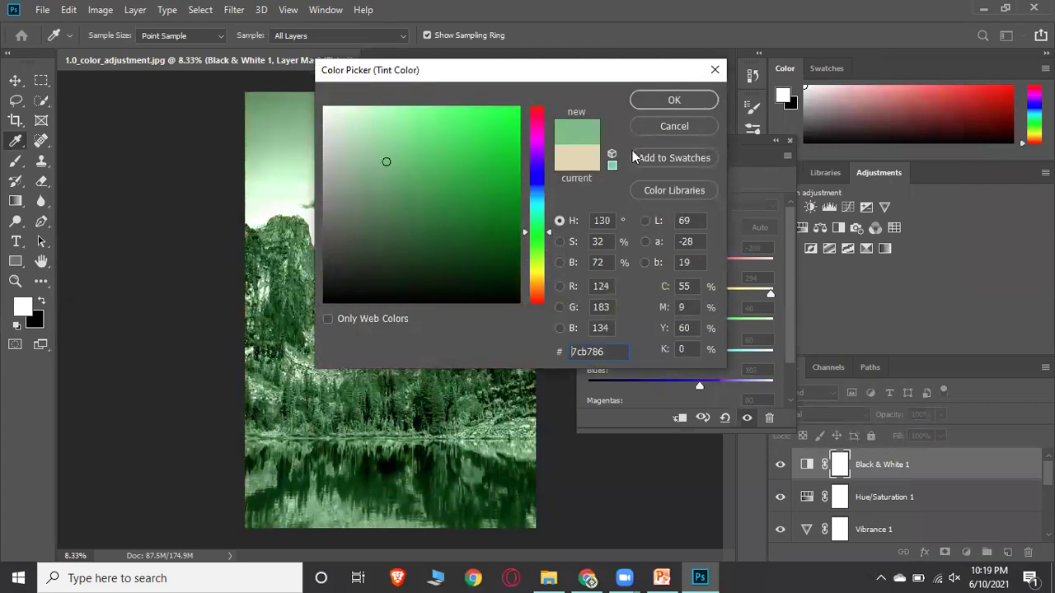
pyautogui.click(664, 100)
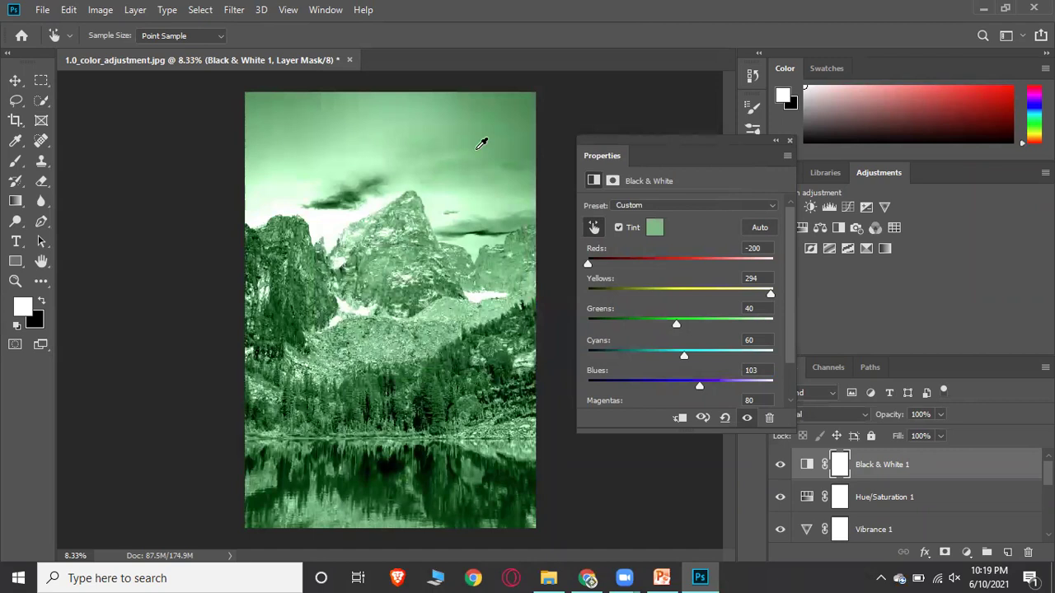
# Step: Lower the blues to 94 on the sky, try the reds on the cliff beside the peak, and collapse the adjustment's properties
pyautogui.moveTo(491, 141)
pyautogui.mouseDown()
pyautogui.moveTo(428, 141)
pyautogui.moveTo(486, 147)
pyautogui.mouseUp()
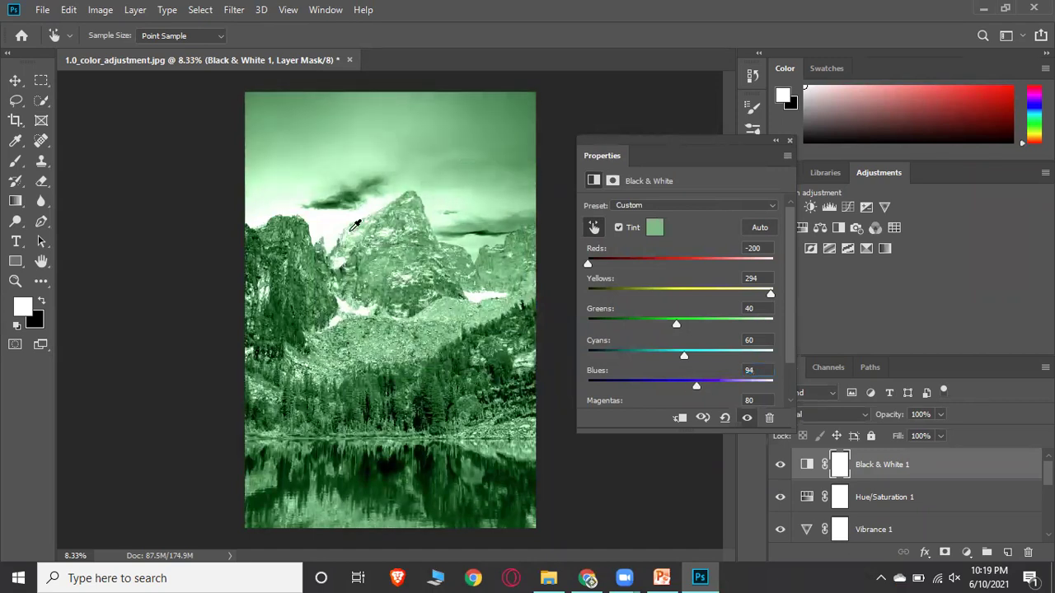
pyautogui.click(306, 266)
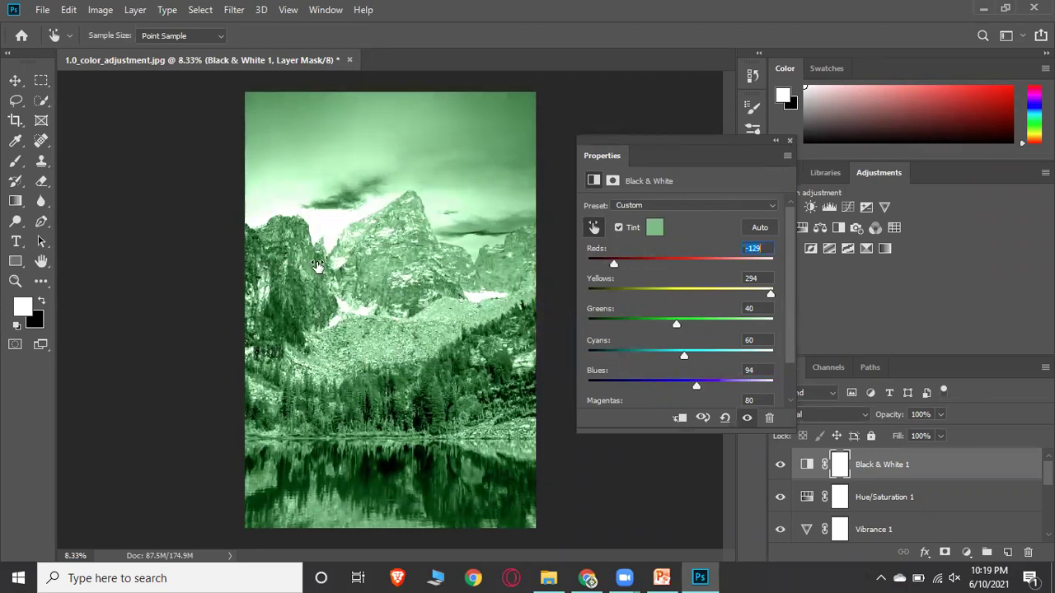
pyautogui.click(775, 141)
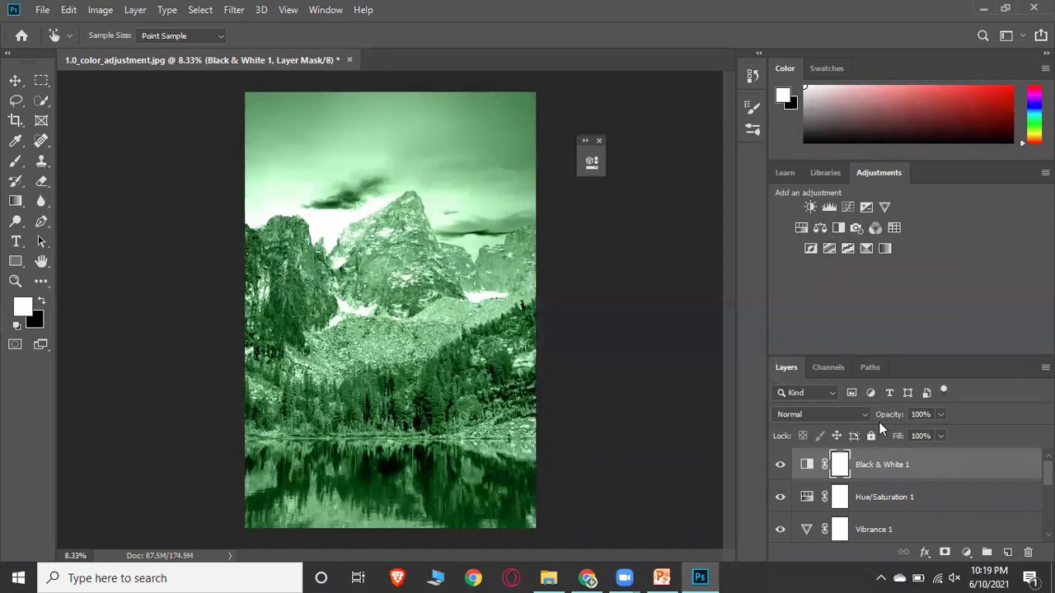
# Step: Enlarge the layer list and review the stack of adjustment layers down to the start and Layer 0 photo layers
pyautogui.scroll(-1, 892, 458)
pyautogui.moveTo(913, 364); pyautogui.dragTo(923, 252)
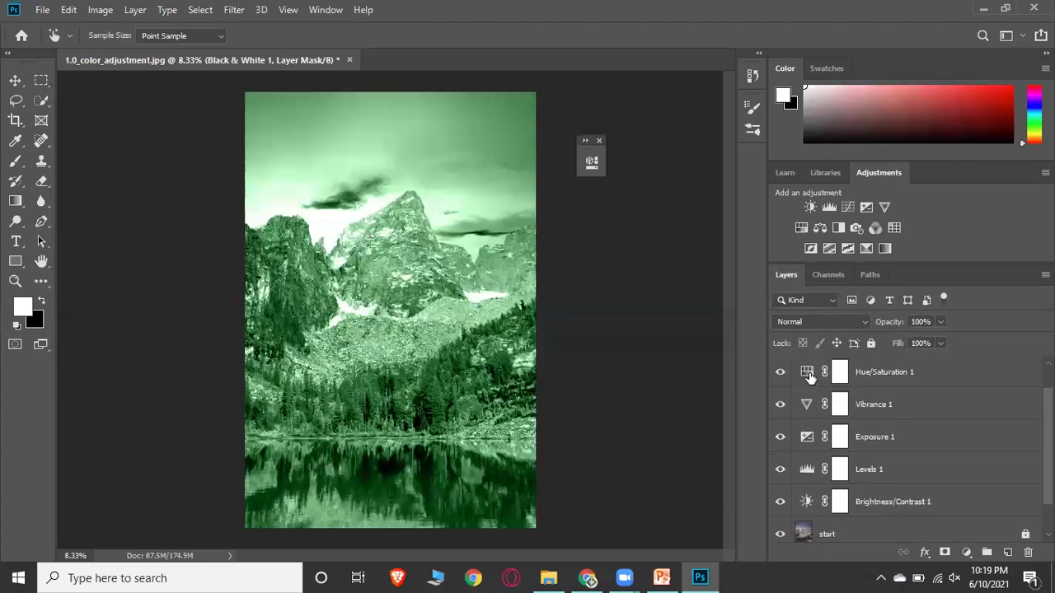
pyautogui.scroll(-1, 816, 387)
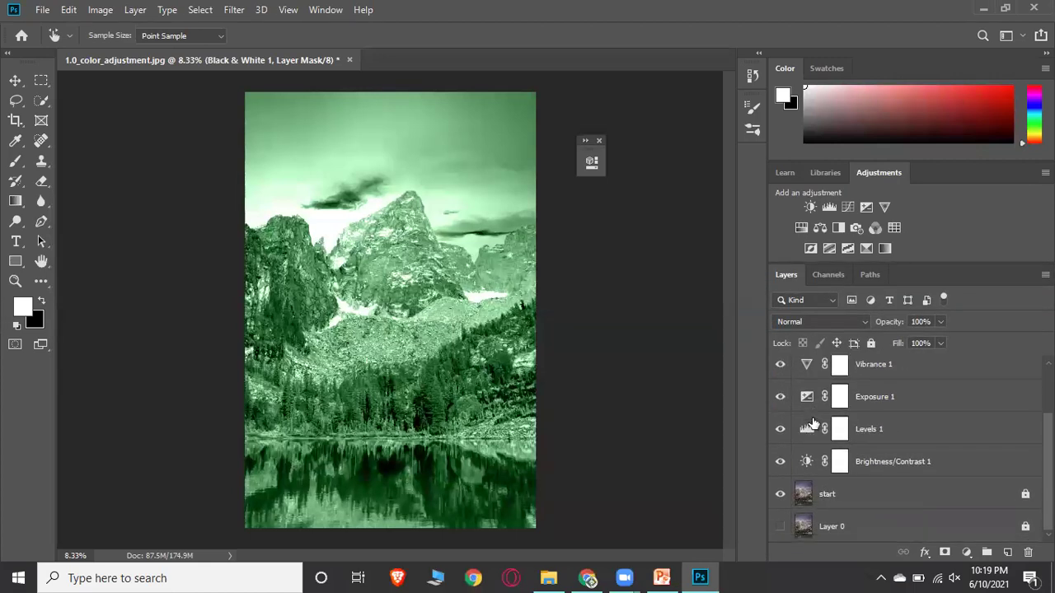
pyautogui.scroll(1, 853, 389)
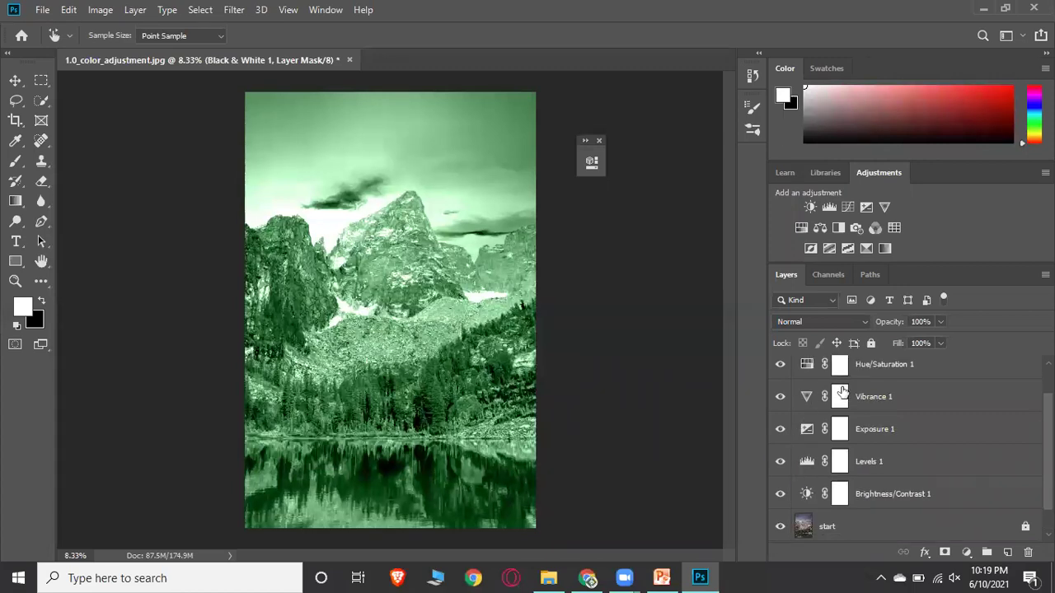
pyautogui.scroll(-1, 814, 416)
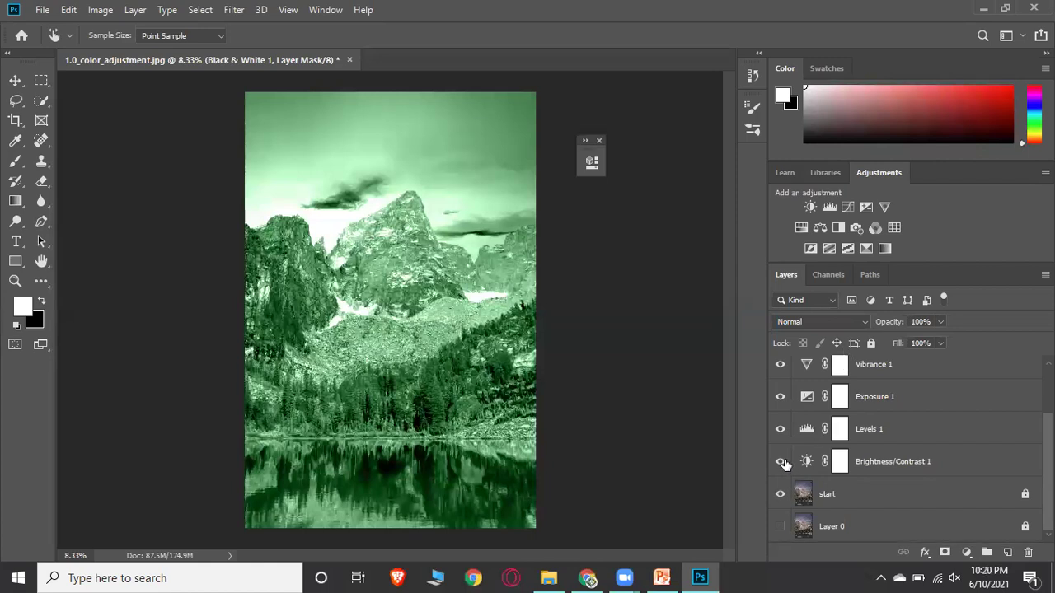
# Step: Hide all the adjustment layers one by one from Black & White 1 down to Brightness/Contrast 1 to view the unedited photo
pyautogui.scroll(2, 785, 448)
pyautogui.click(780, 373)
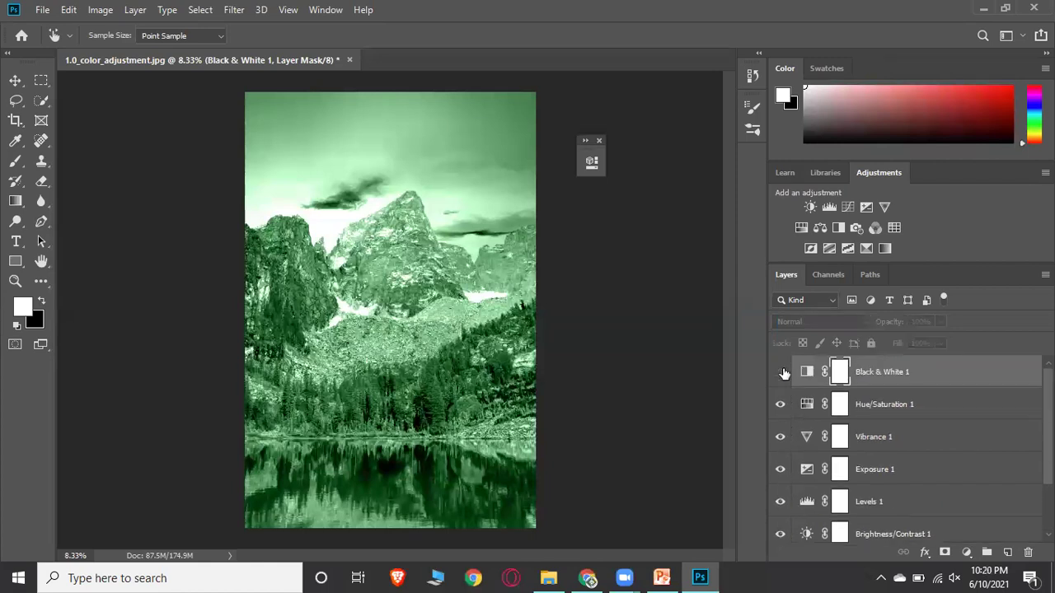
pyautogui.click(780, 405)
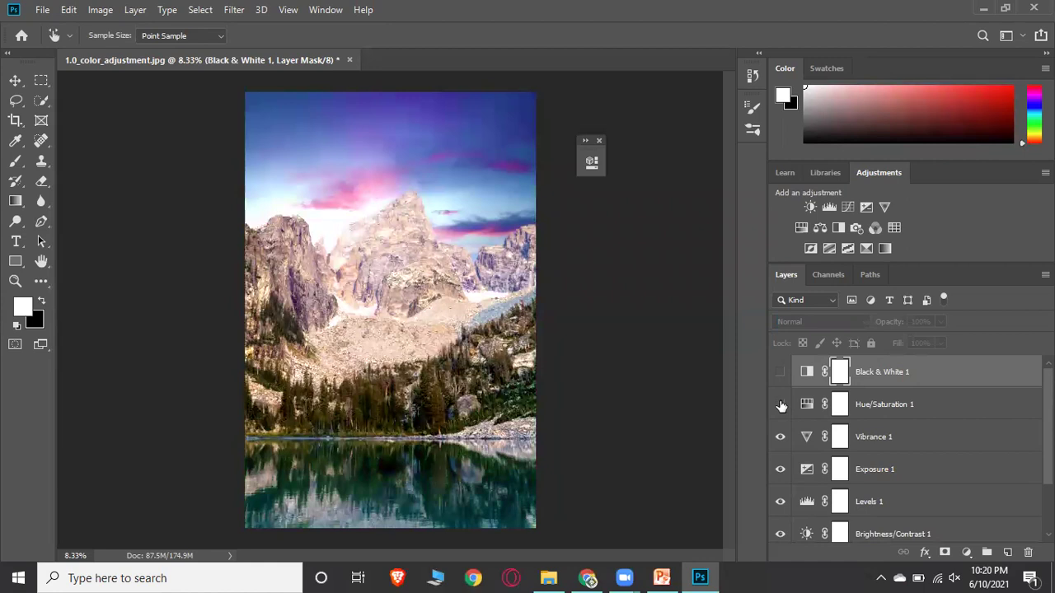
pyautogui.scroll(-1, 781, 408)
pyautogui.click(781, 404)
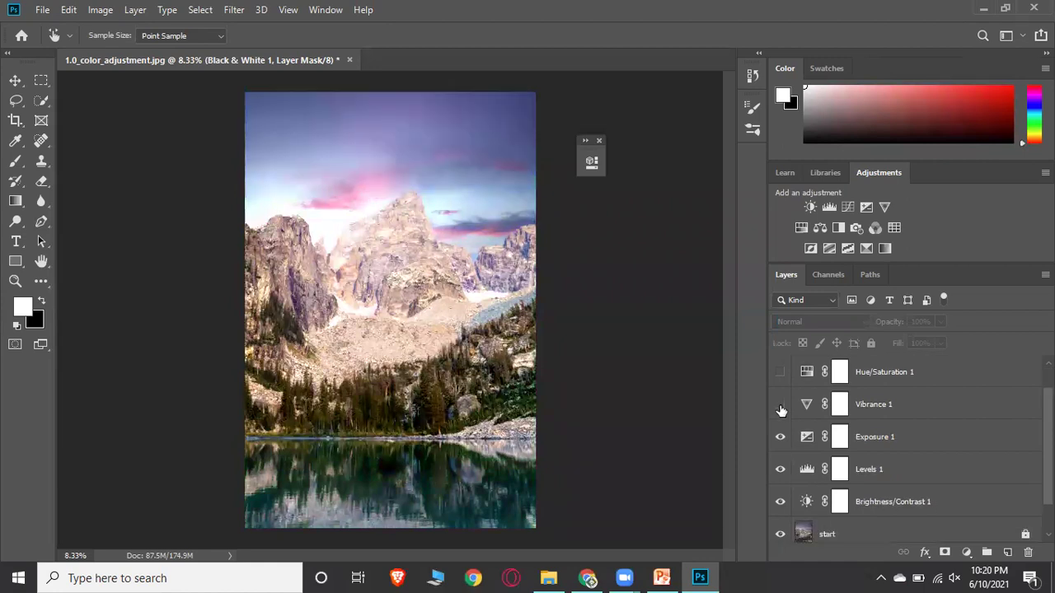
pyautogui.click(780, 437)
pyautogui.click(781, 469)
pyautogui.click(778, 502)
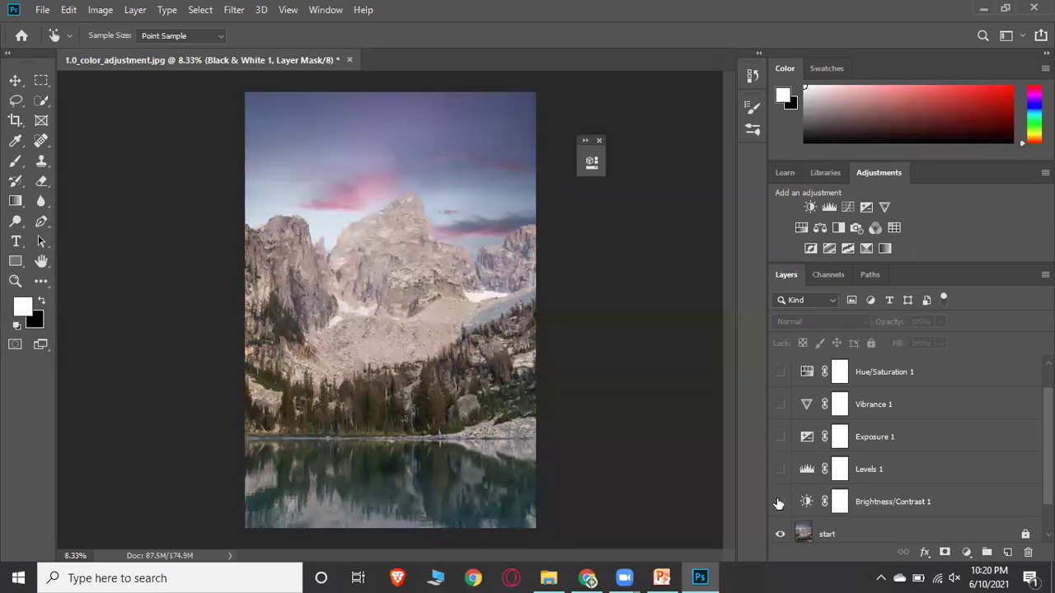
# Step: Show the Brightness/Contrast, Levels, Exposure and Vibrance adjustment layers again one by one to compare their effects
pyautogui.click(779, 502)
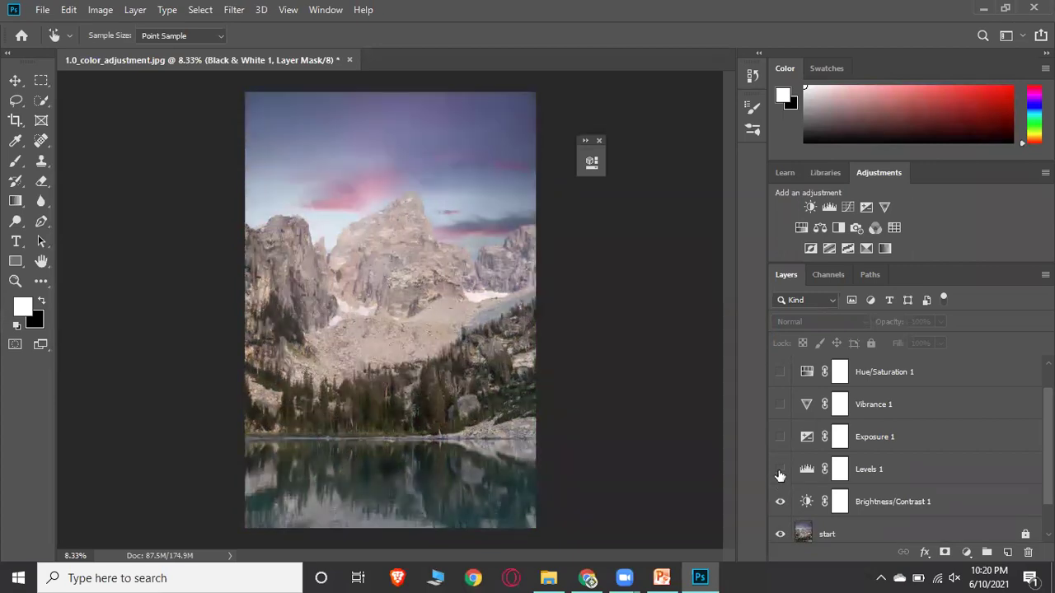
pyautogui.click(780, 469)
pyautogui.click(780, 437)
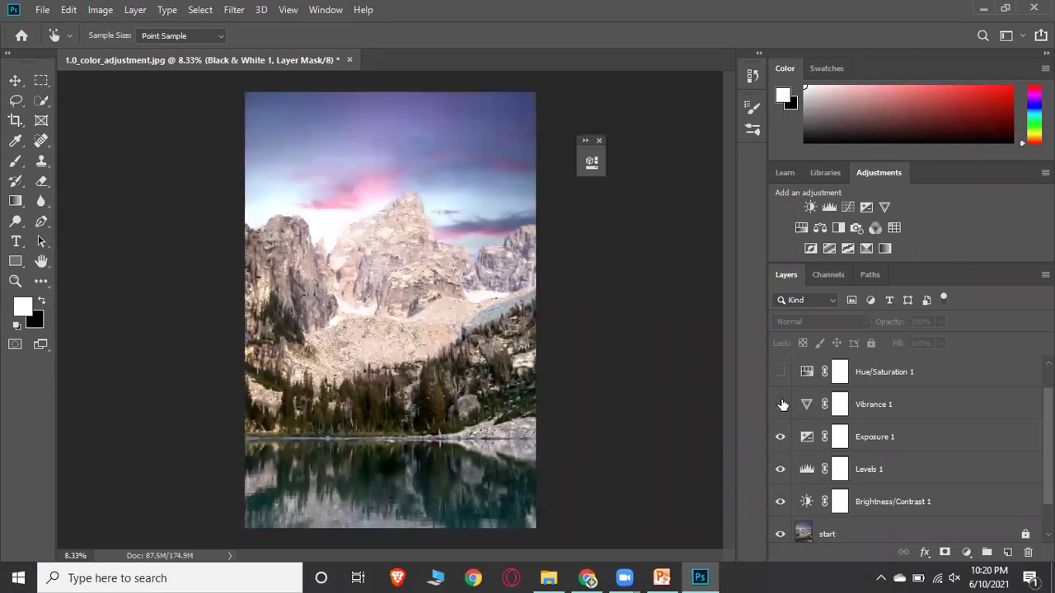
pyautogui.click(781, 403)
pyautogui.scroll(1, 847, 416)
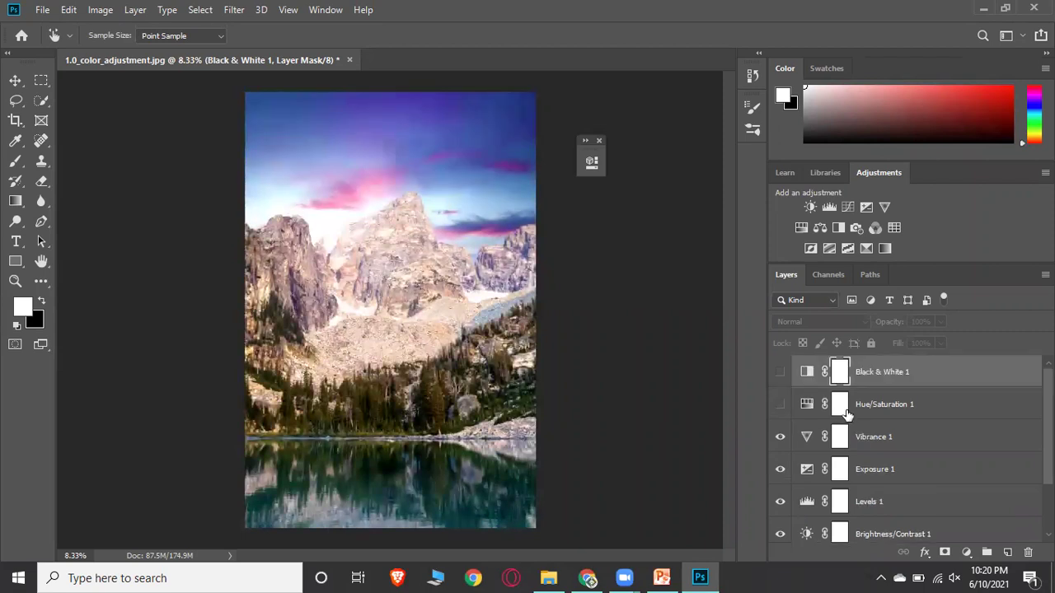
# Step: Select the range of layers from Black & White 1 through Vibrance 1
pyautogui.press('i')
pyautogui.click(928, 416)
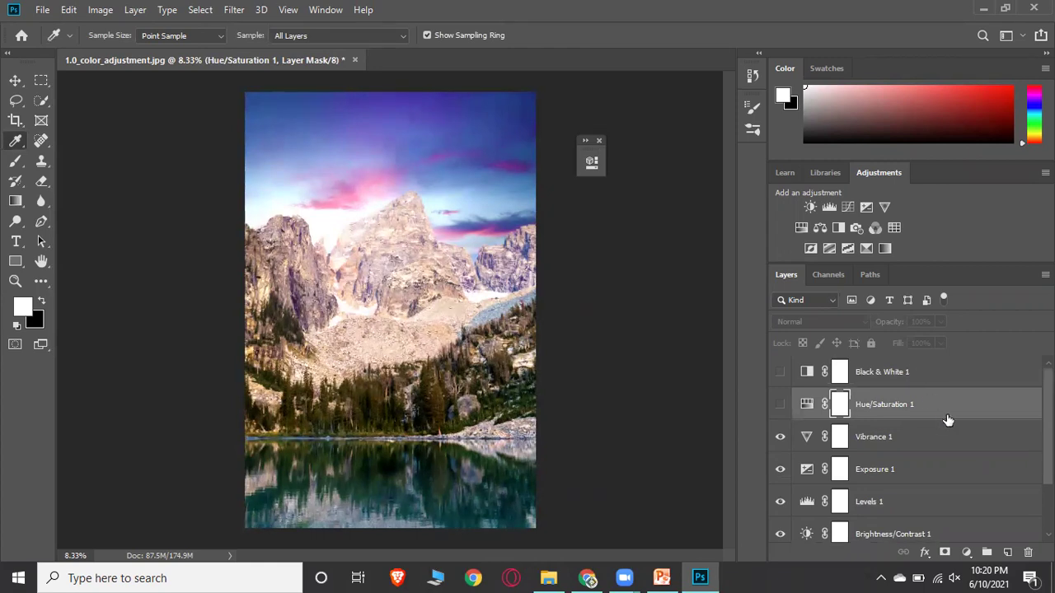
pyautogui.click(944, 376)
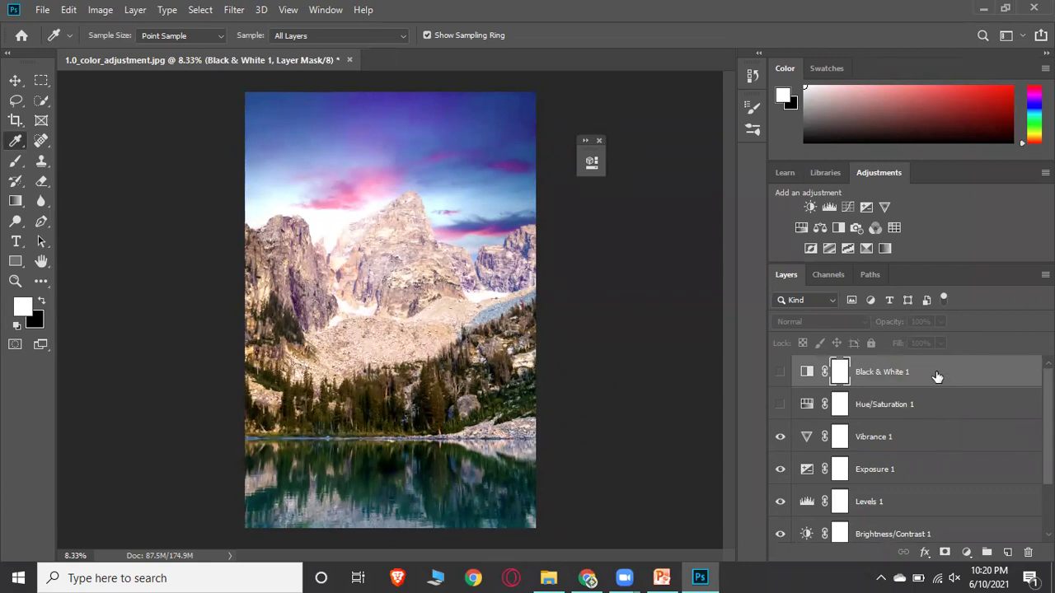
pyautogui.hotkey('ctrl', '2')
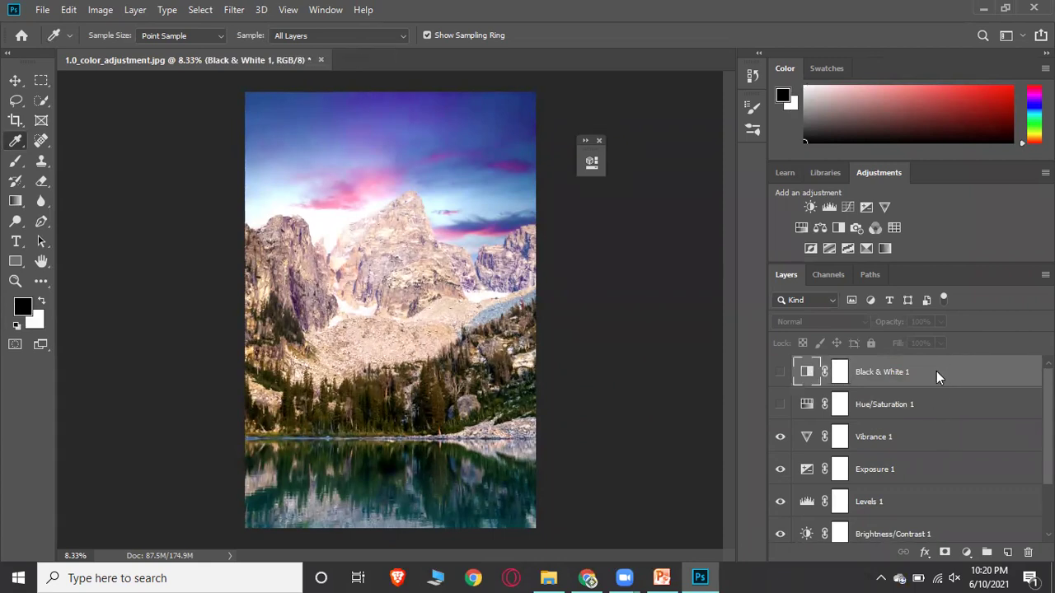
pyautogui.keyDown('shift'); pyautogui.click(928, 445); pyautogui.keyUp('shift')
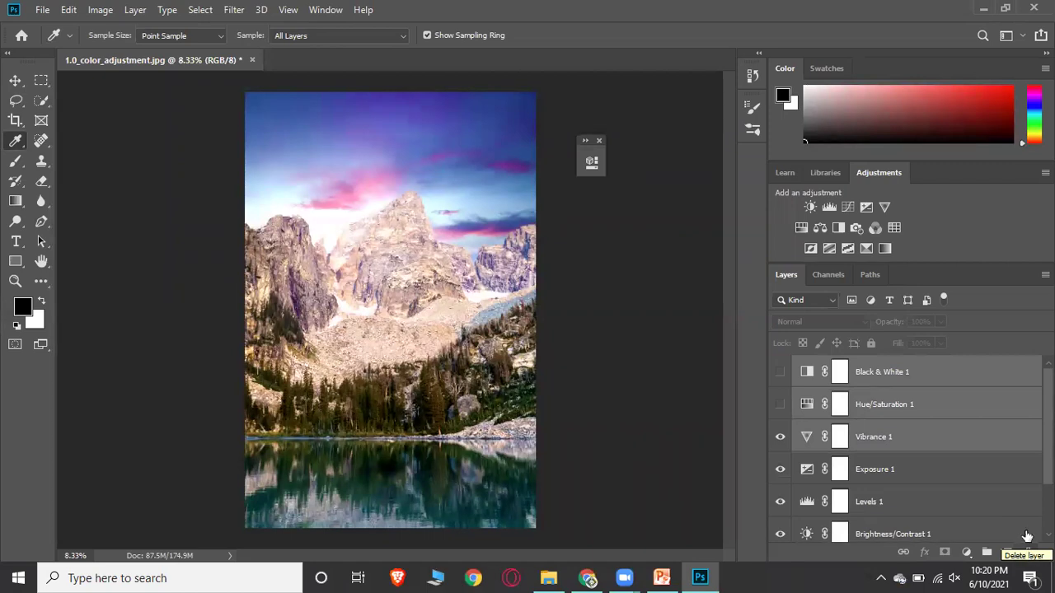
# Step: Select the hidden Black & White 1 and Hue/Saturation 1 layers together and delete them
pyautogui.click(920, 435)
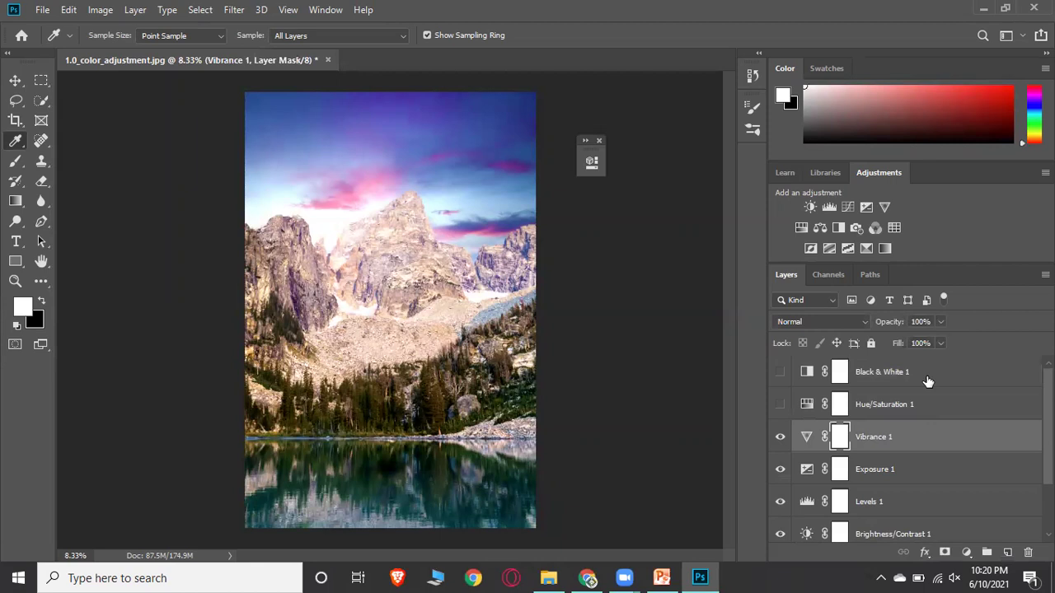
pyautogui.click(927, 377)
pyautogui.keyDown('shift'); pyautogui.click(931, 407); pyautogui.keyUp('shift')
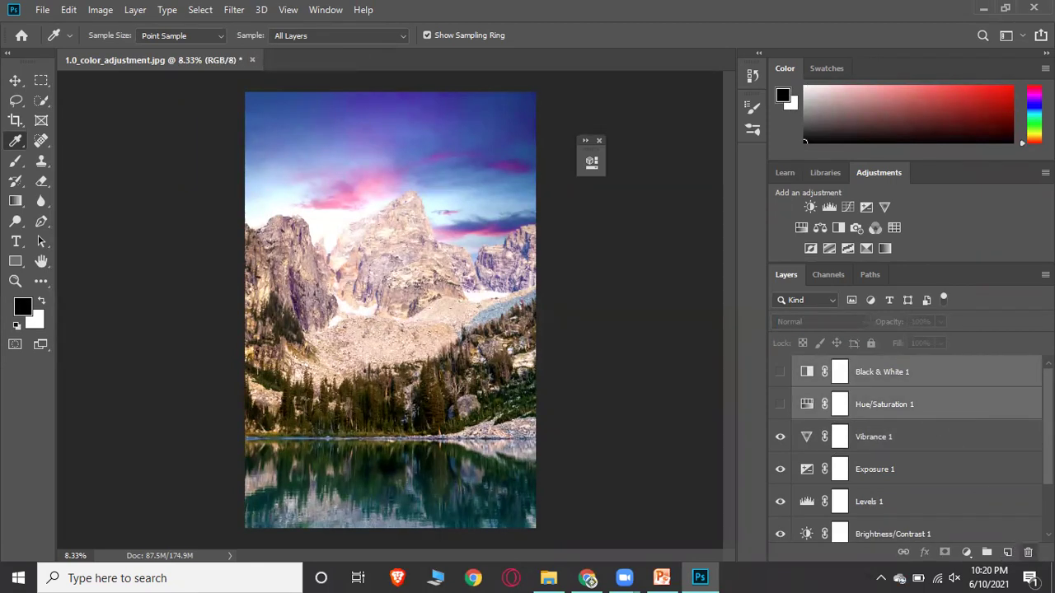
pyautogui.click(1027, 552)
pyautogui.click(478, 227)
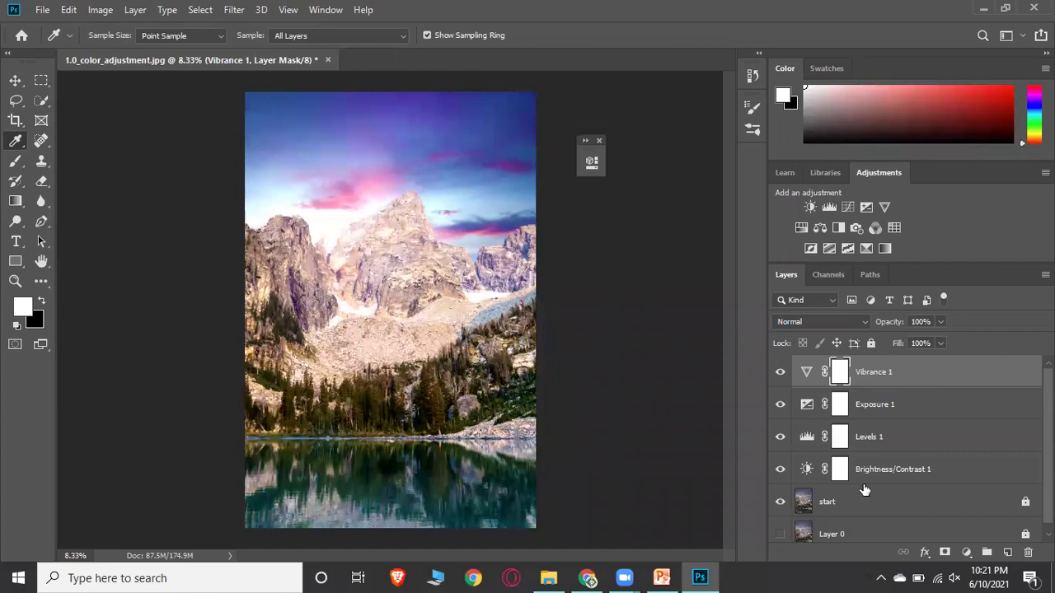
# Step: Merge the layers from Vibrance 1 down to start into a single layer
pyautogui.click(901, 385)
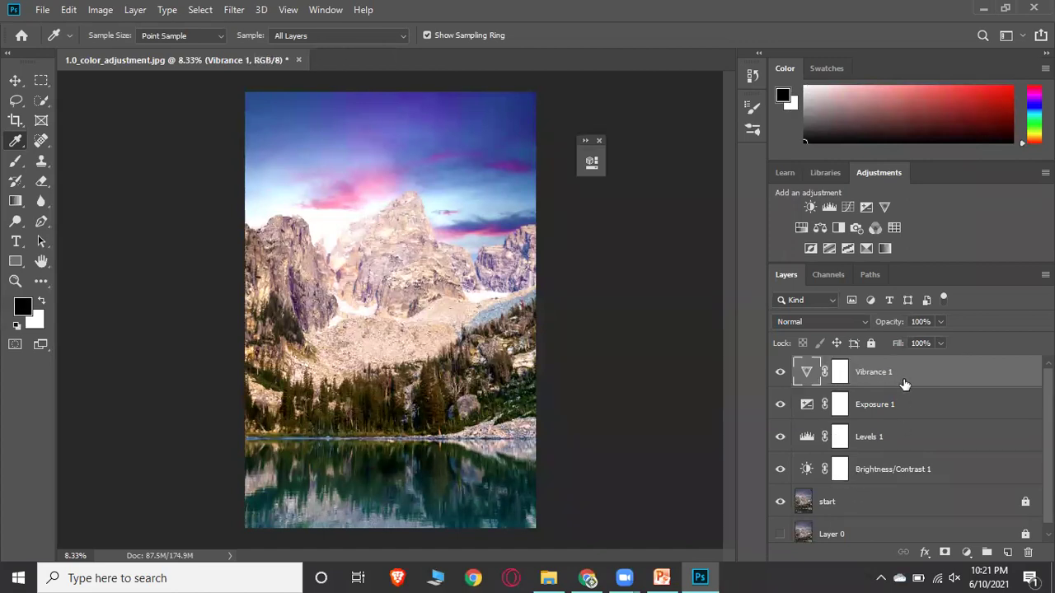
pyautogui.keyDown('shift'); pyautogui.click(875, 501); pyautogui.keyUp('shift')
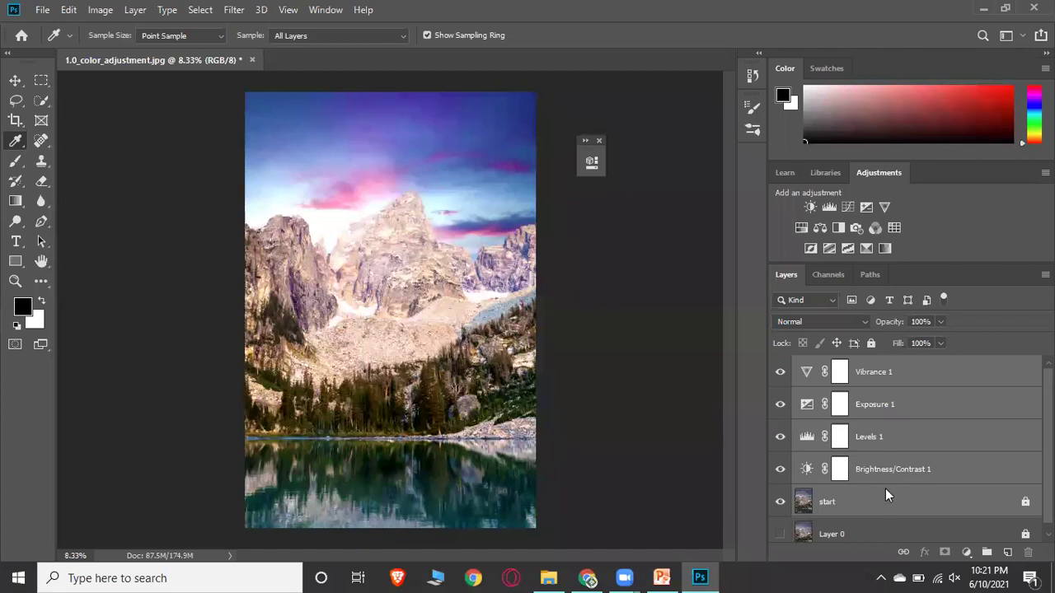
pyautogui.rightClick(885, 490)
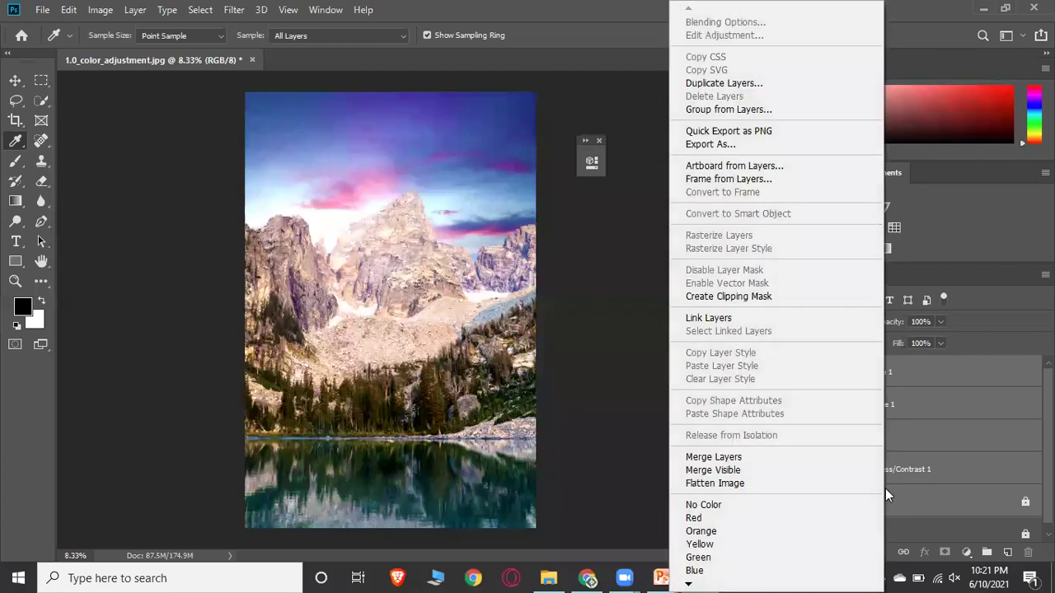
pyautogui.click(749, 459)
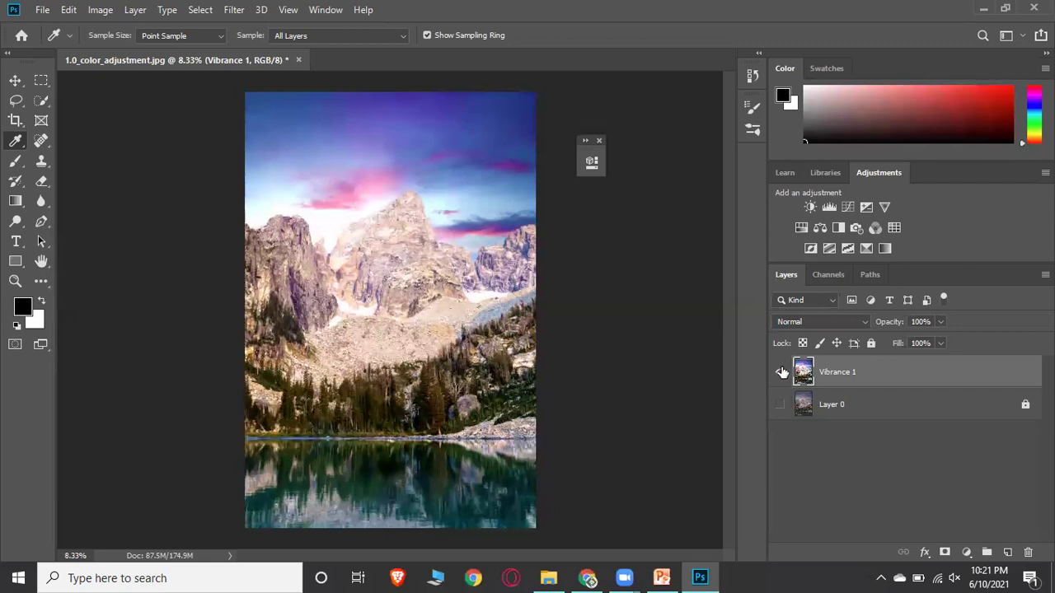
# Step: Show Layer 0, hide the merged Vibrance 1 layer to compare the original with the edited photo, and select Layer 0
pyautogui.click(777, 403)
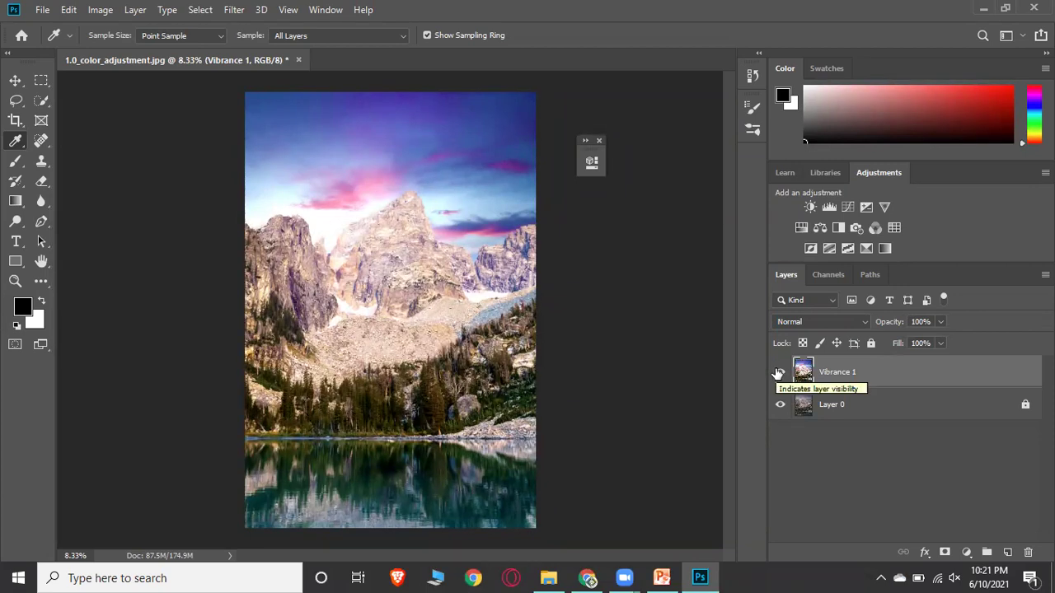
pyautogui.click(780, 373)
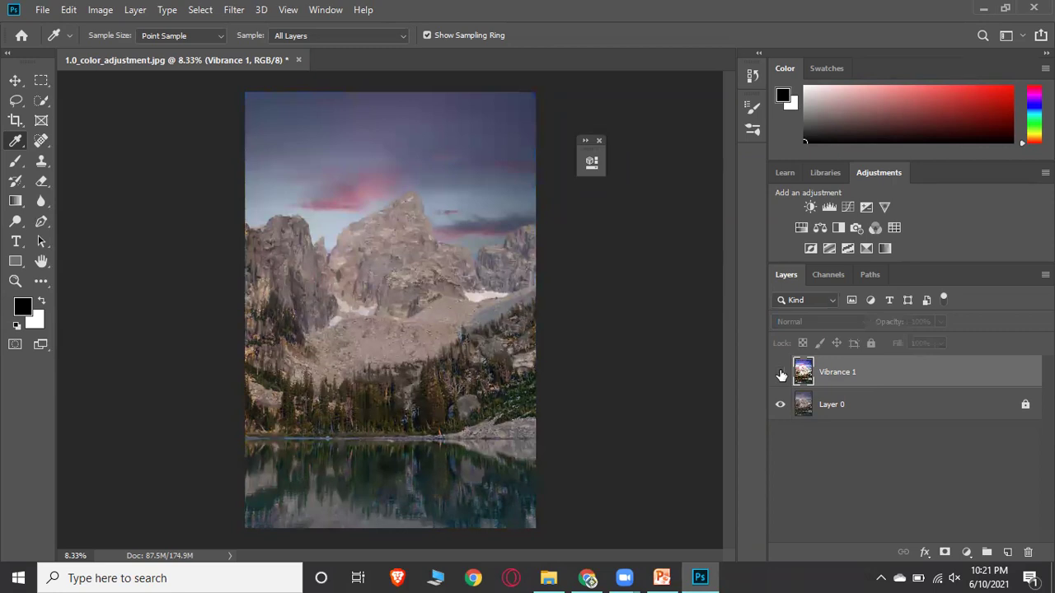
pyautogui.click(781, 375)
pyautogui.rightClick(783, 404)
pyautogui.click(830, 405)
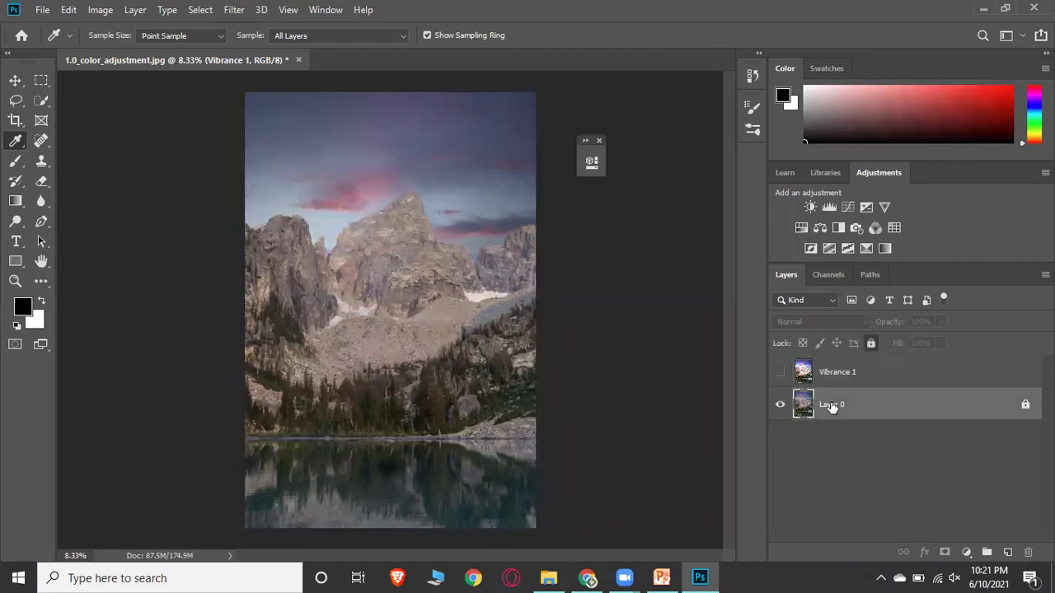
# Step: Toggle the merged Vibrance 1 layer on and off to compare the edited photo with the original, and leave it visible
pyautogui.click(779, 374)
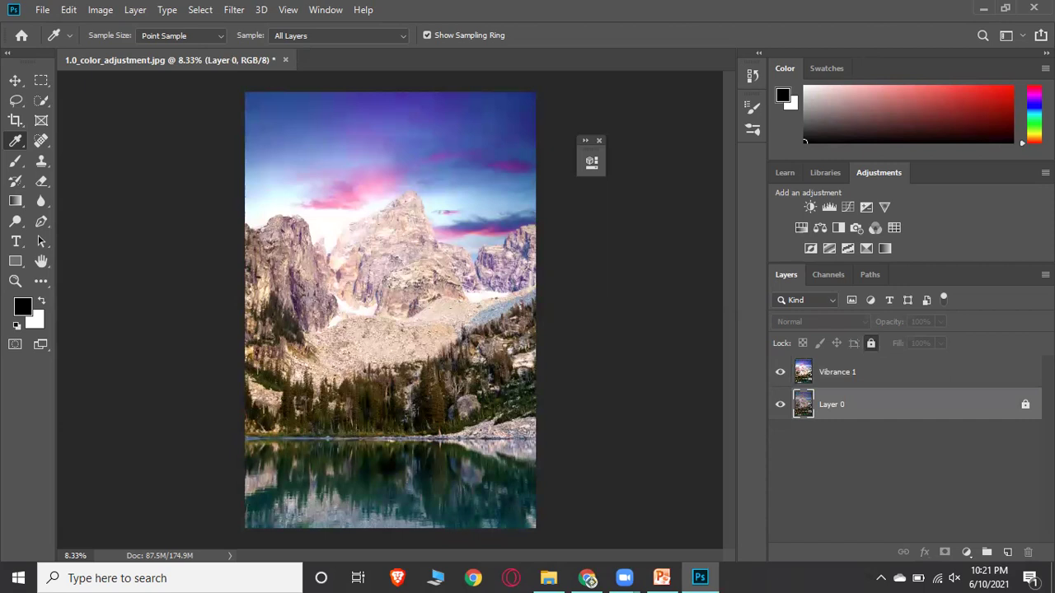
pyautogui.click(779, 375)
pyautogui.click(780, 375)
pyautogui.click(780, 375)
pyautogui.click(780, 375)
pyautogui.click(779, 375)
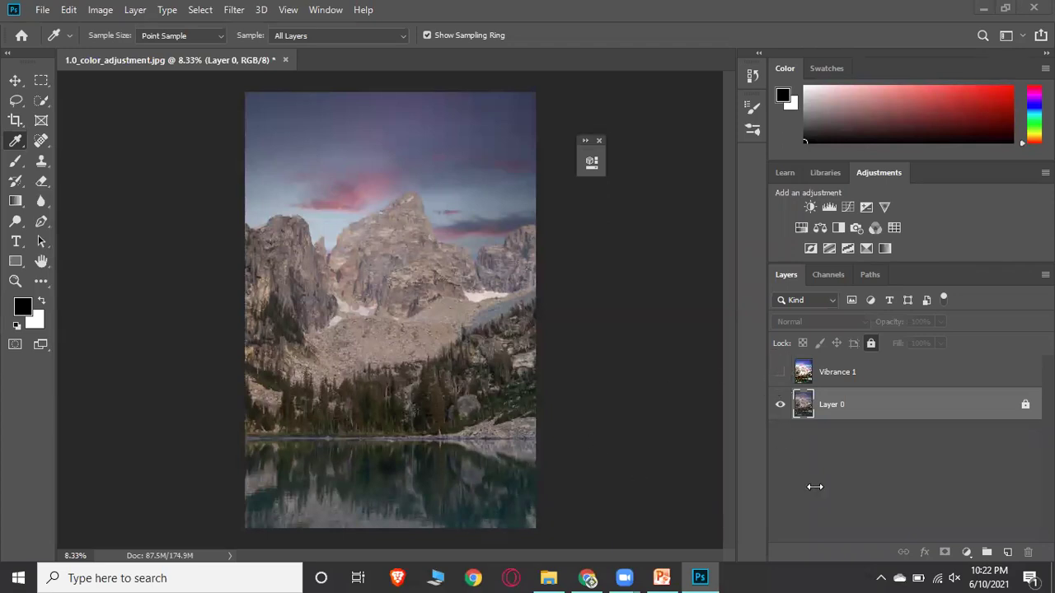
pyautogui.click(781, 373)
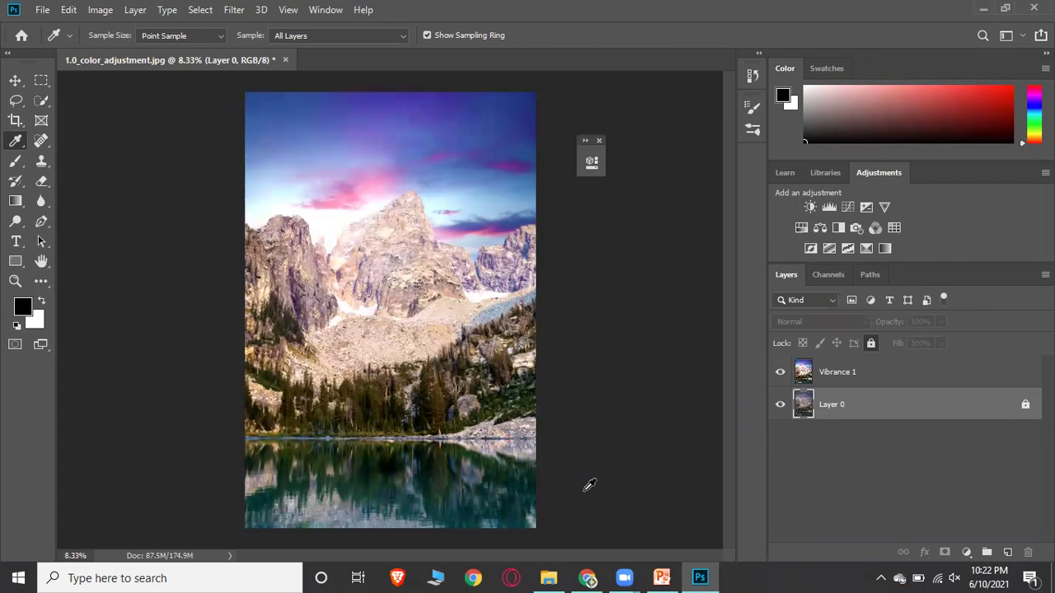
# Step: Save the document as the Photoshop file 1.0_color_adjustment in the practice folder, with layers and Maximize Compatibility enabled
pyautogui.hotkey('ctrl', 'shift', 's')
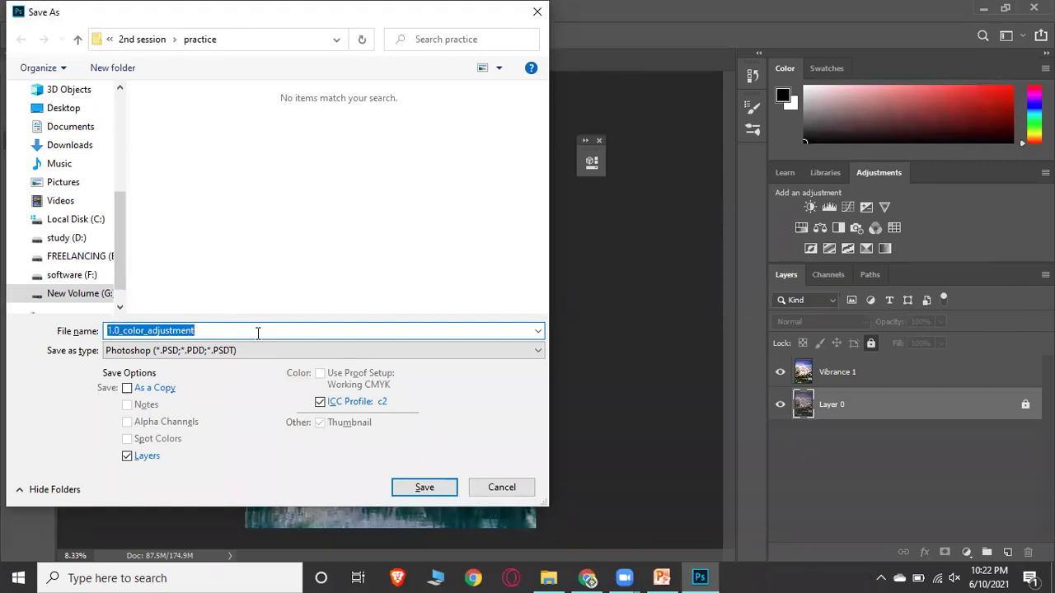
pyautogui.click(423, 487)
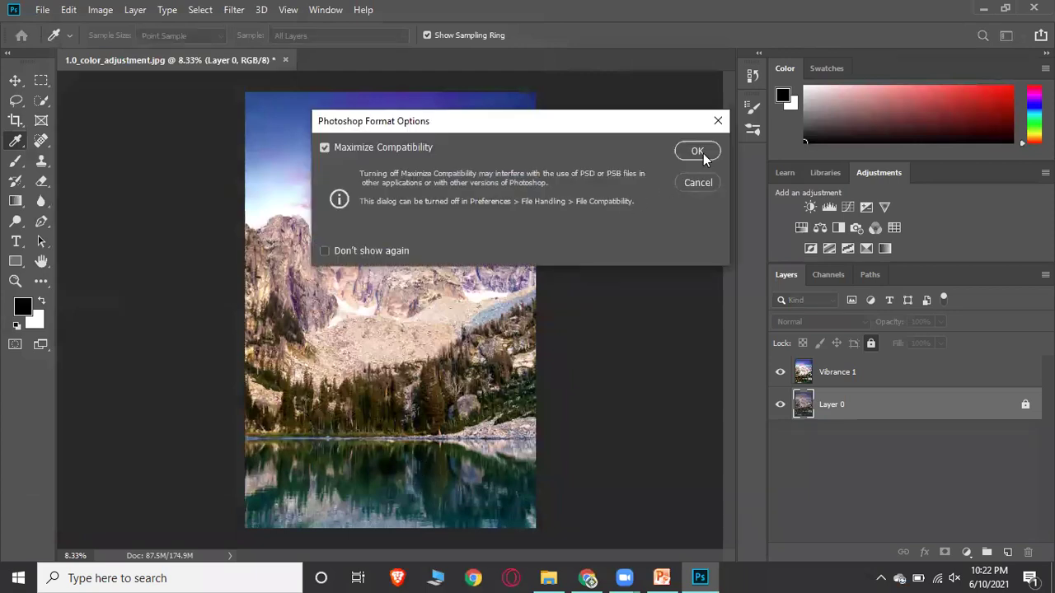
pyautogui.click(697, 153)
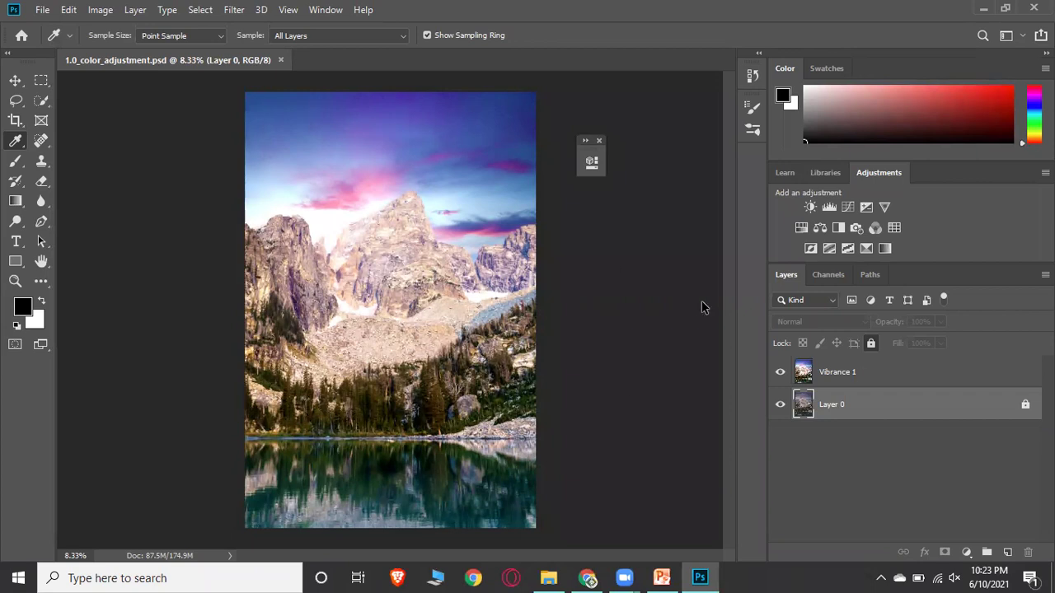
# Step: Try to export the photo for the web as a maximum-quality JPEG named 1.0_color_adjustment in the practice folder
pyautogui.hotkey('ctrl', 'alt', 'shift', 's')
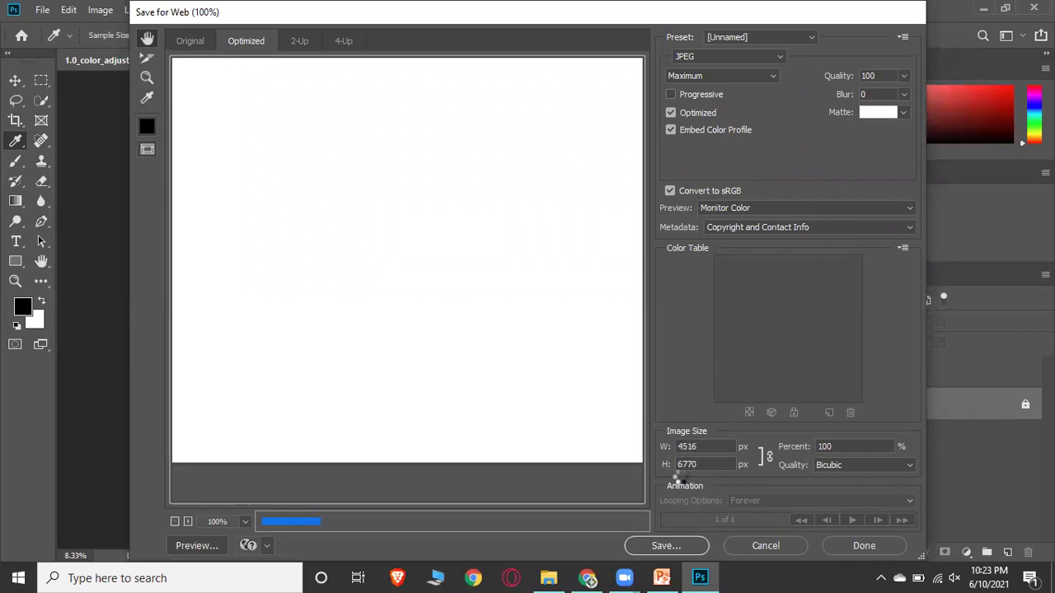
pyautogui.click(594, 575)
pyautogui.rightClick(590, 565)
pyautogui.click(586, 569)
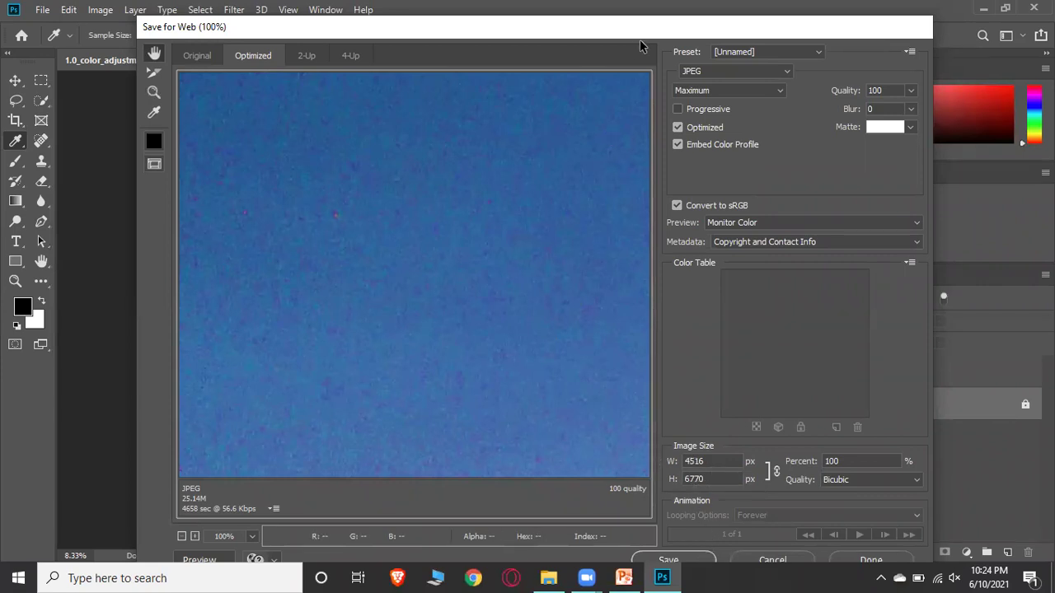
pyautogui.moveTo(650, 27); pyautogui.dragTo(655, 11)
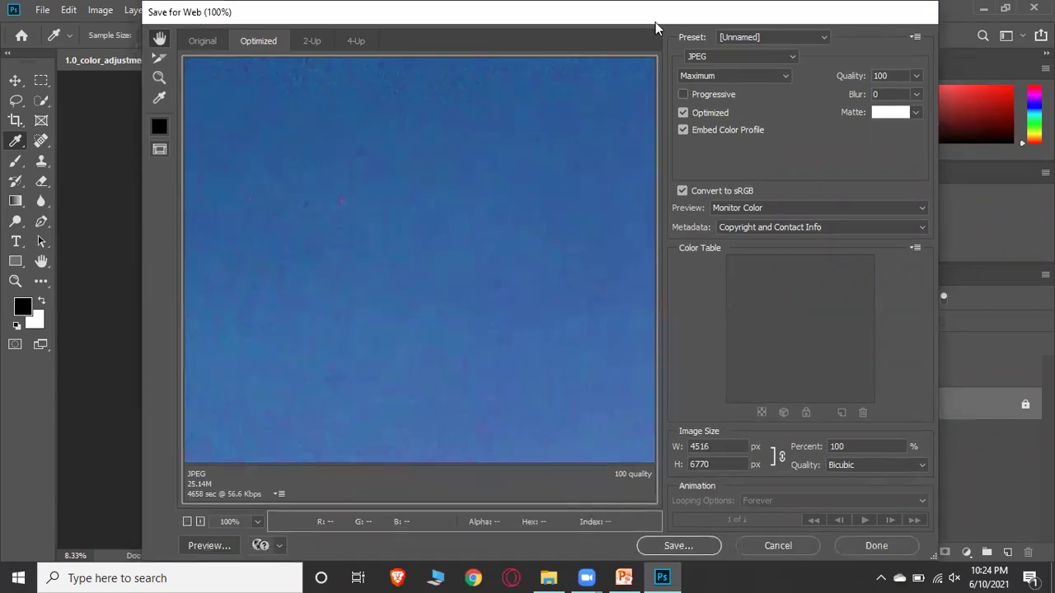
pyautogui.click(687, 532)
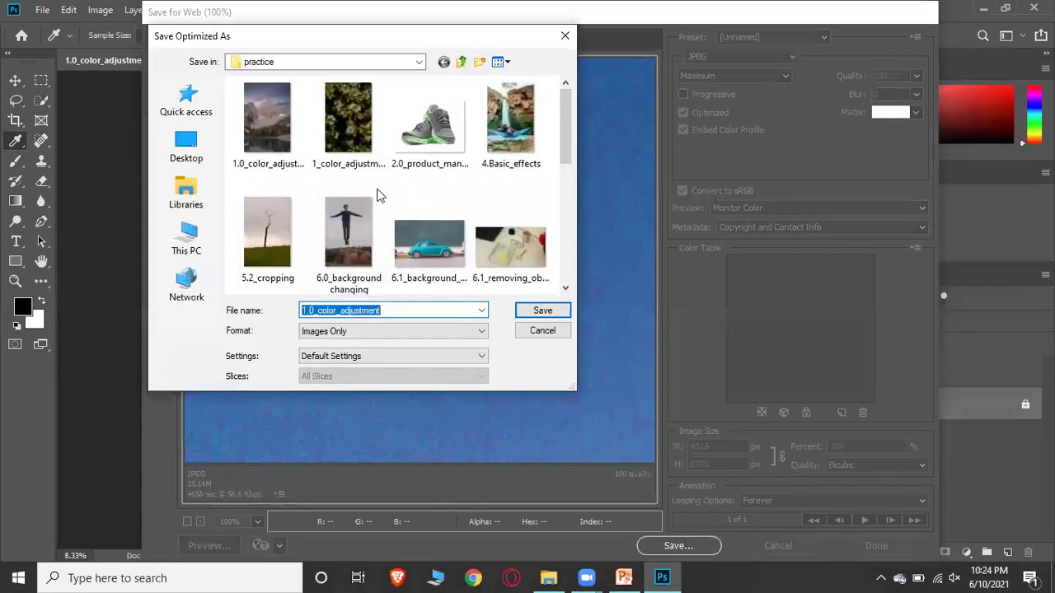
pyautogui.click(542, 313)
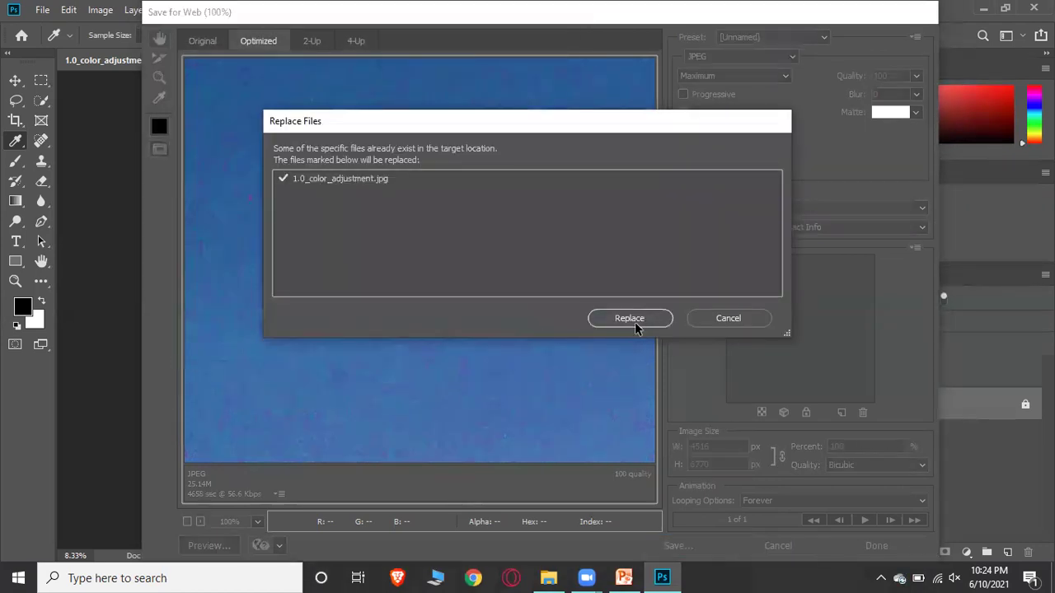
pyautogui.click(715, 320)
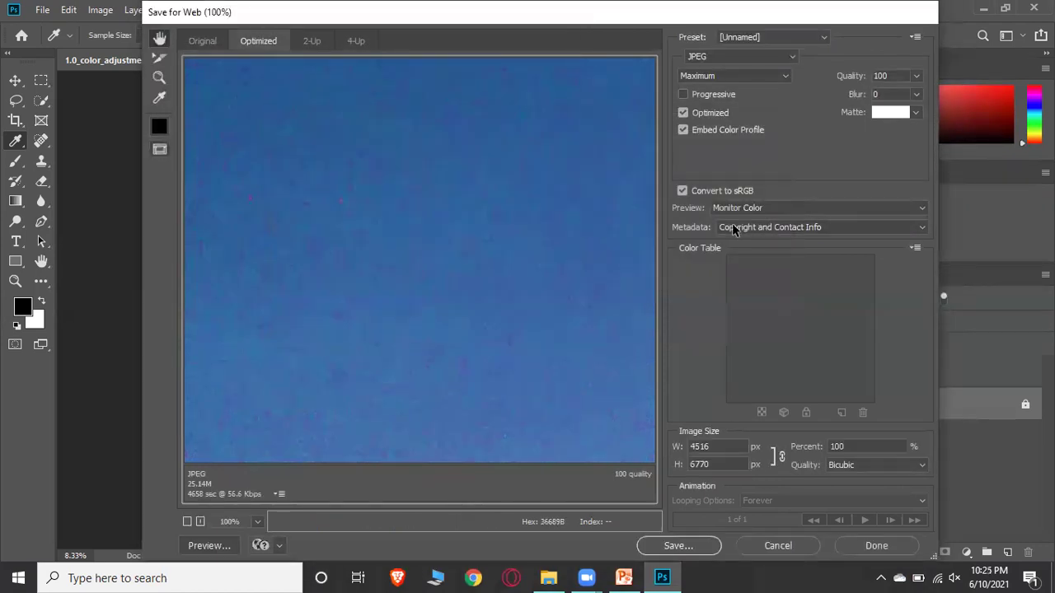
pyautogui.click(792, 545)
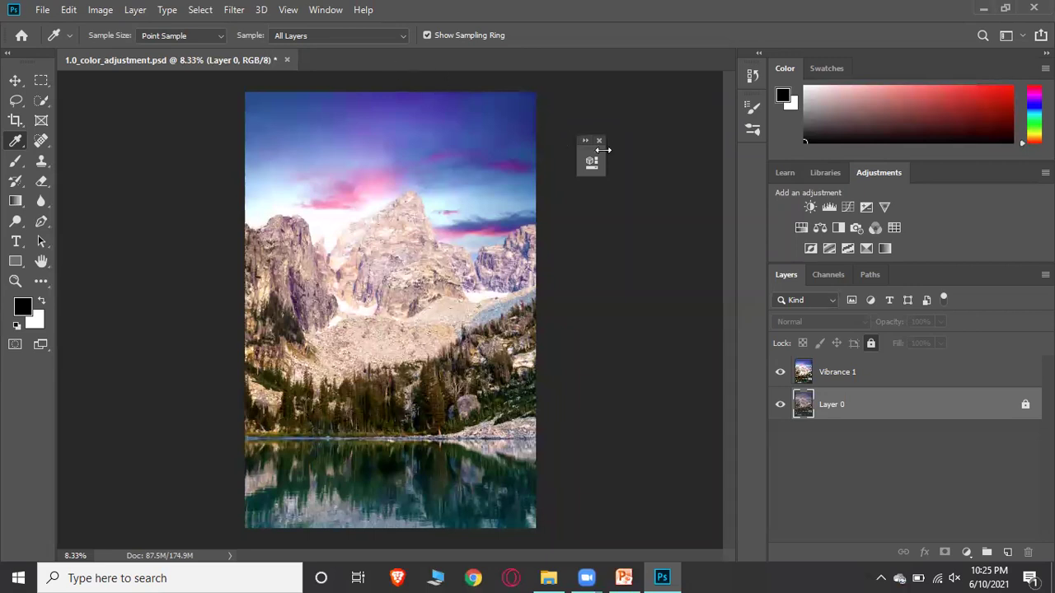
# Step: Close the 1.0_color_adjustment.psd document without saving the changes
pyautogui.click(286, 59)
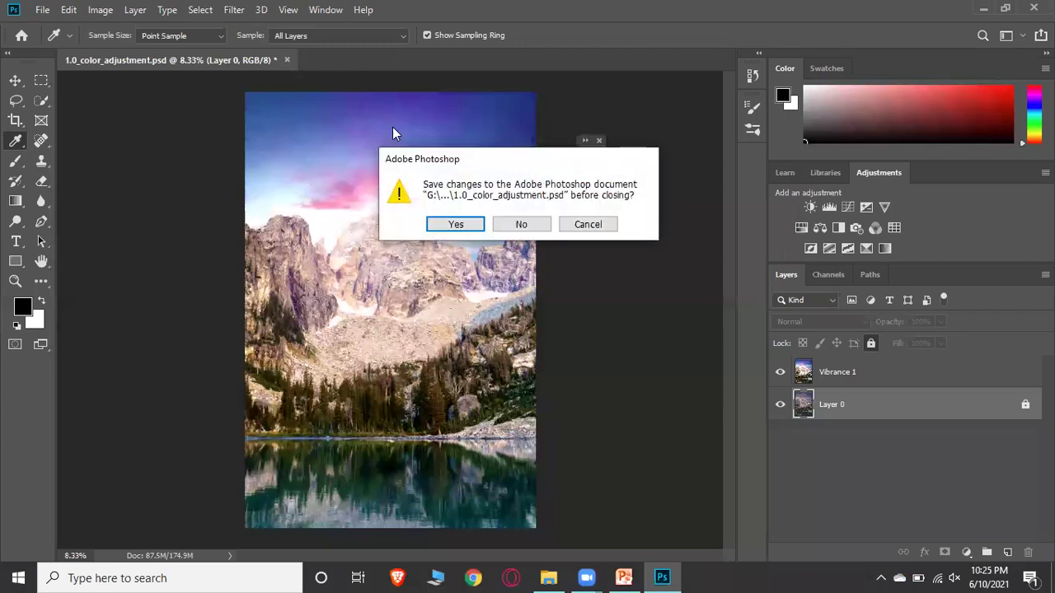
pyautogui.click(600, 231)
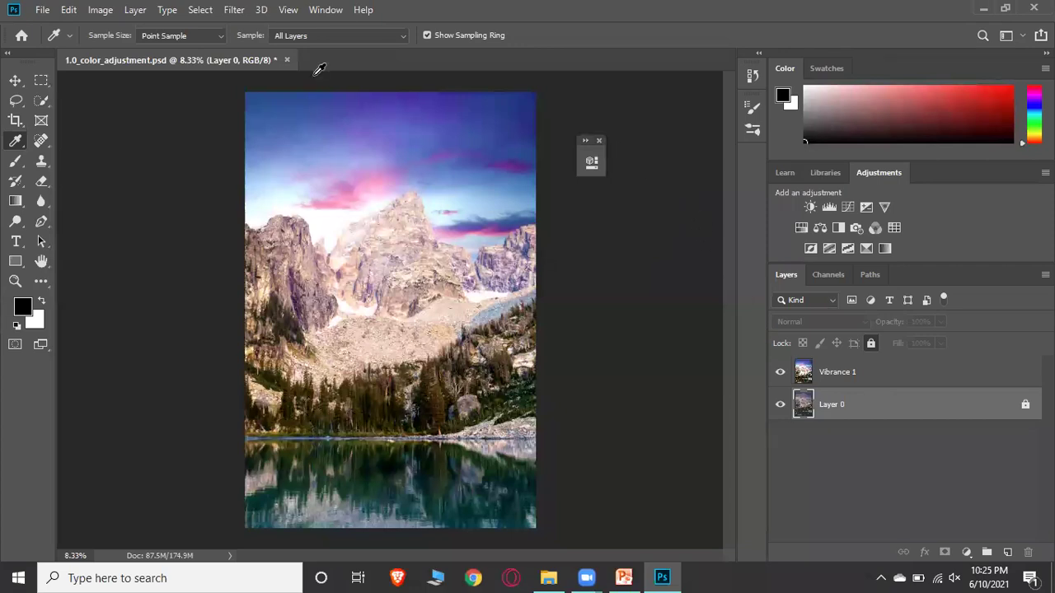
pyautogui.click(288, 60)
pyautogui.click(520, 224)
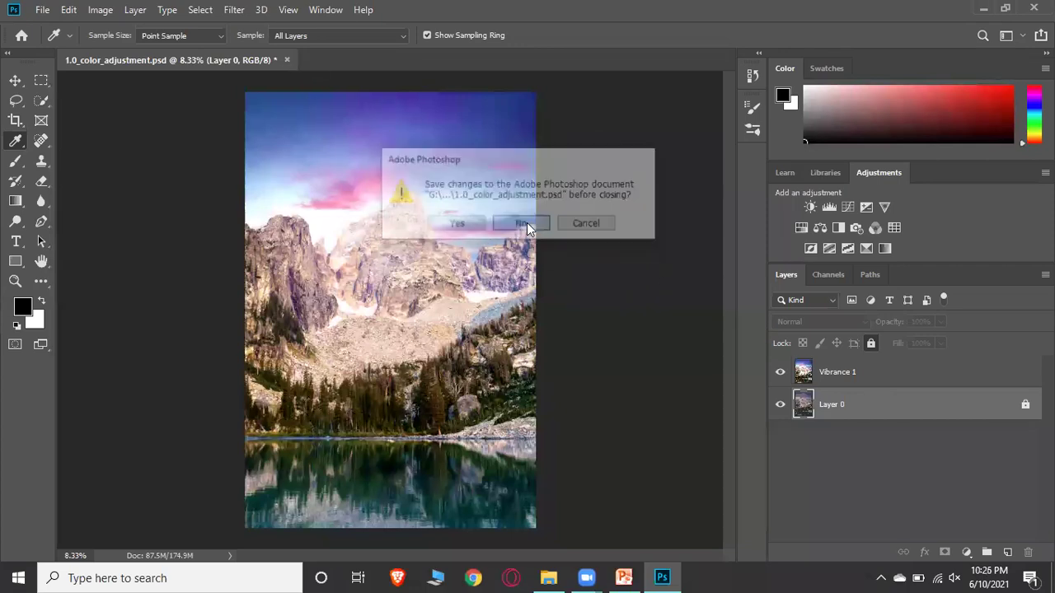
# Step: Check the Starting Tools slide in PowerPoint, return to Photoshop and create a 7 × 5 inch, 300 ppi RGB document with a white background
pyautogui.click(622, 576)
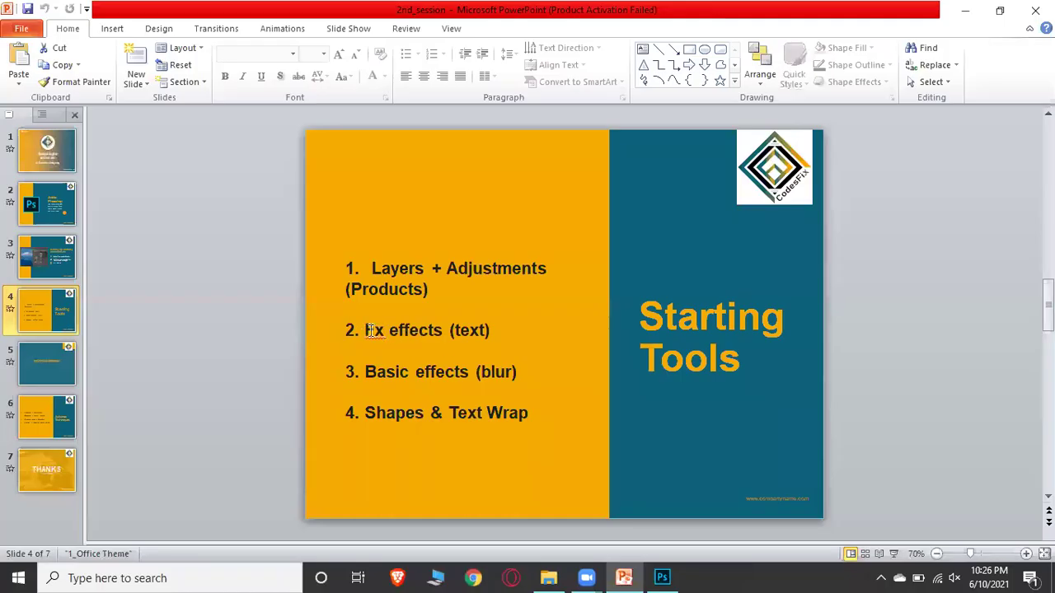
pyautogui.click(965, 10)
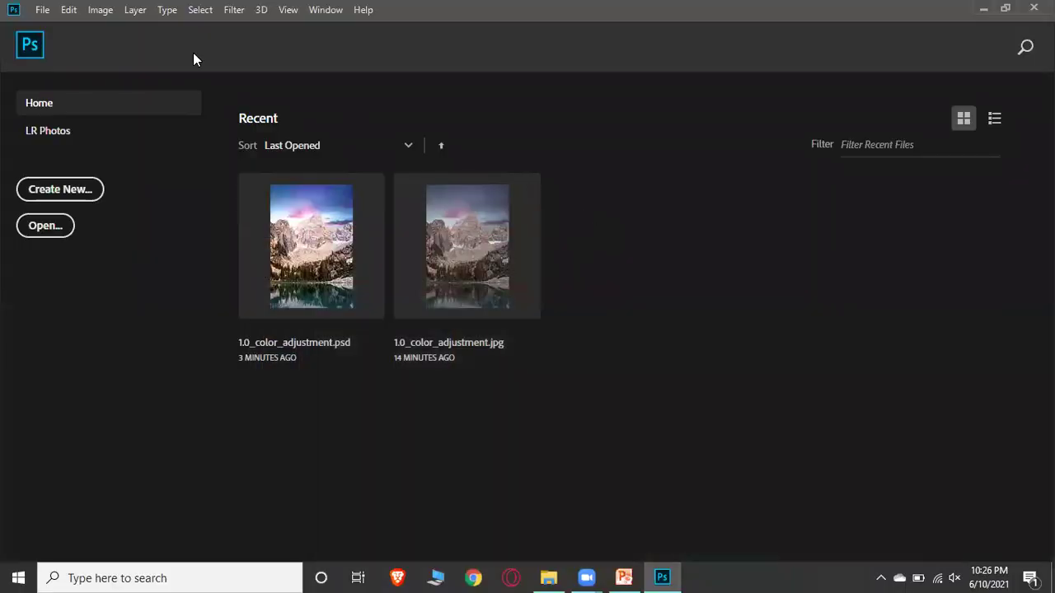
pyautogui.click(42, 10)
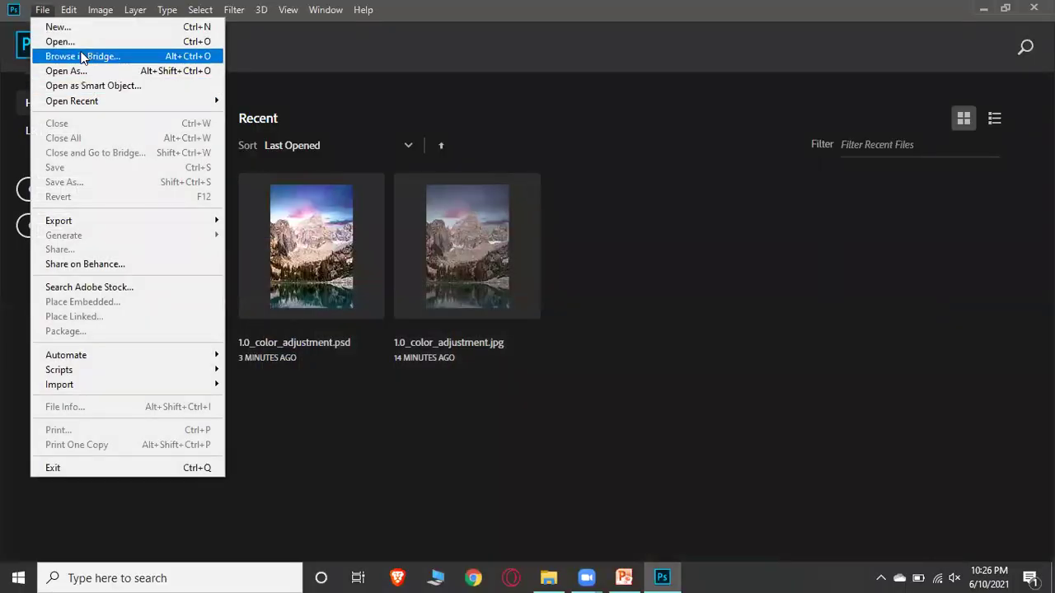
pyautogui.click(42, 10)
pyautogui.click(43, 10)
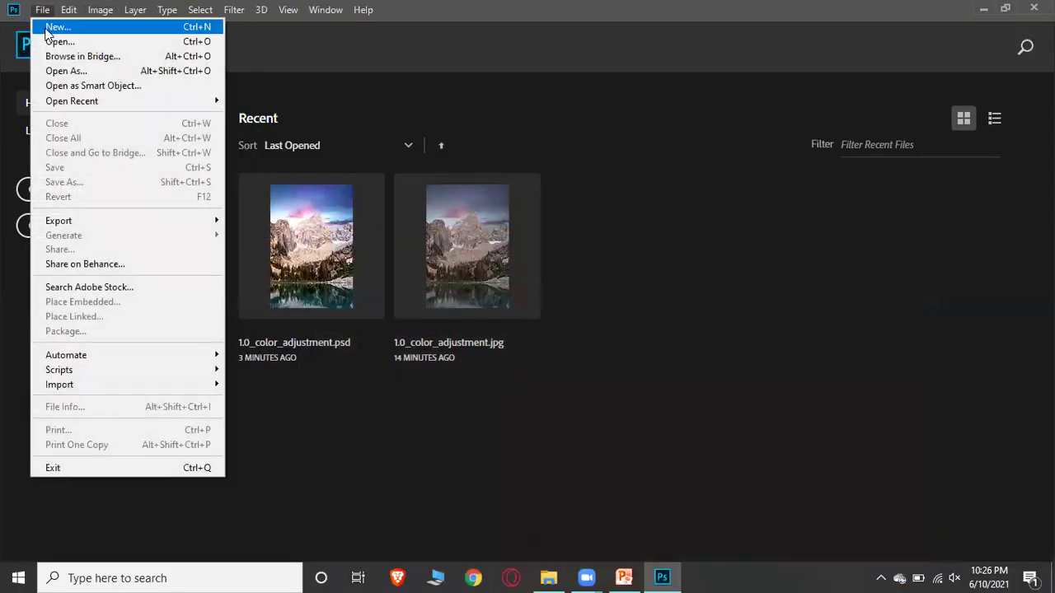
pyautogui.click(49, 27)
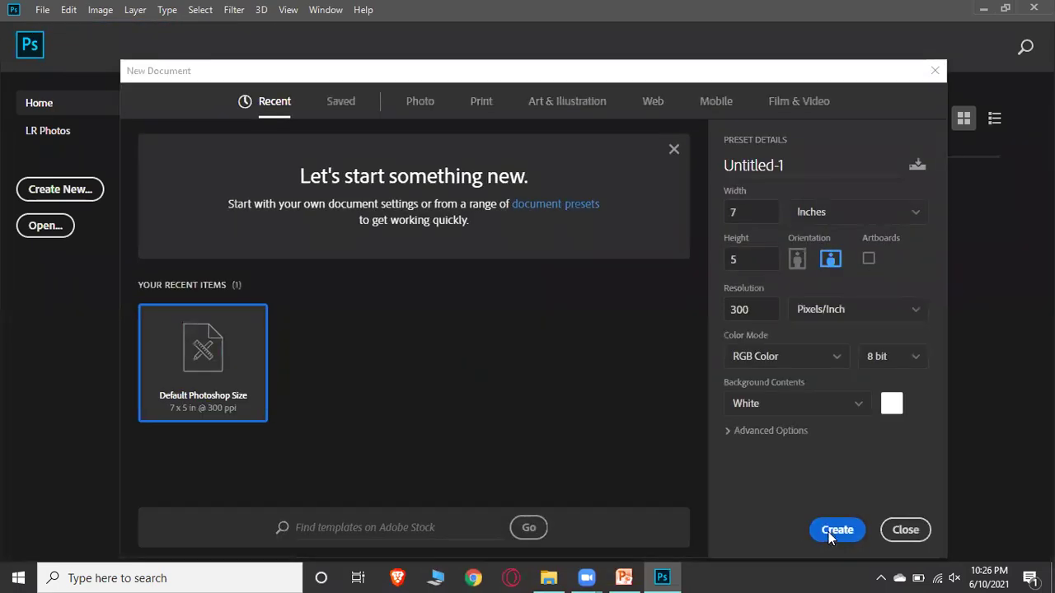
pyautogui.click(828, 532)
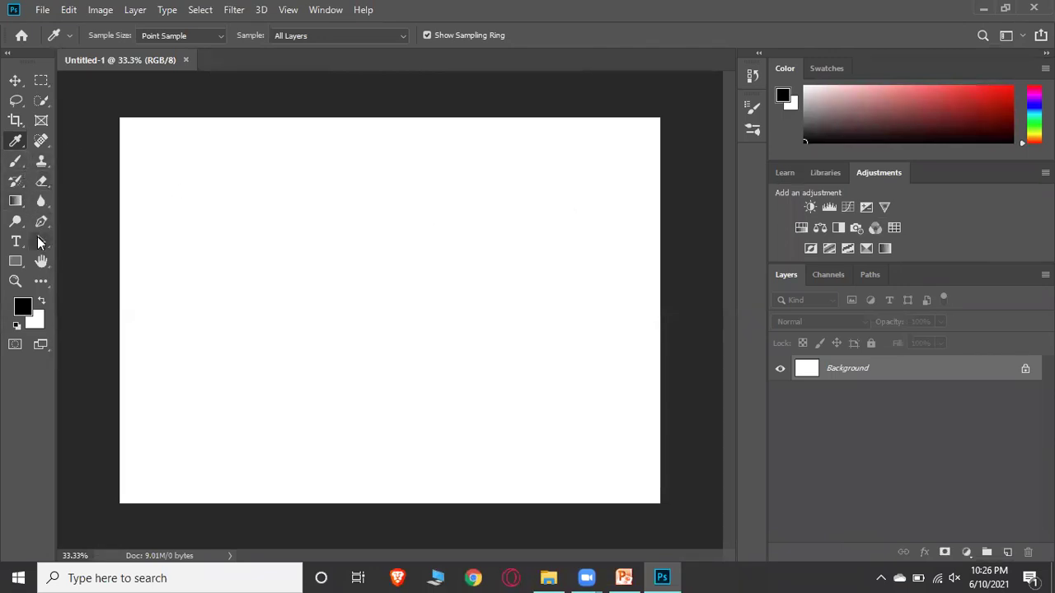
# Step: Add a text layer containing a short first name in 12 pt Myriad Pro Regular on the white canvas
pyautogui.click(16, 243)
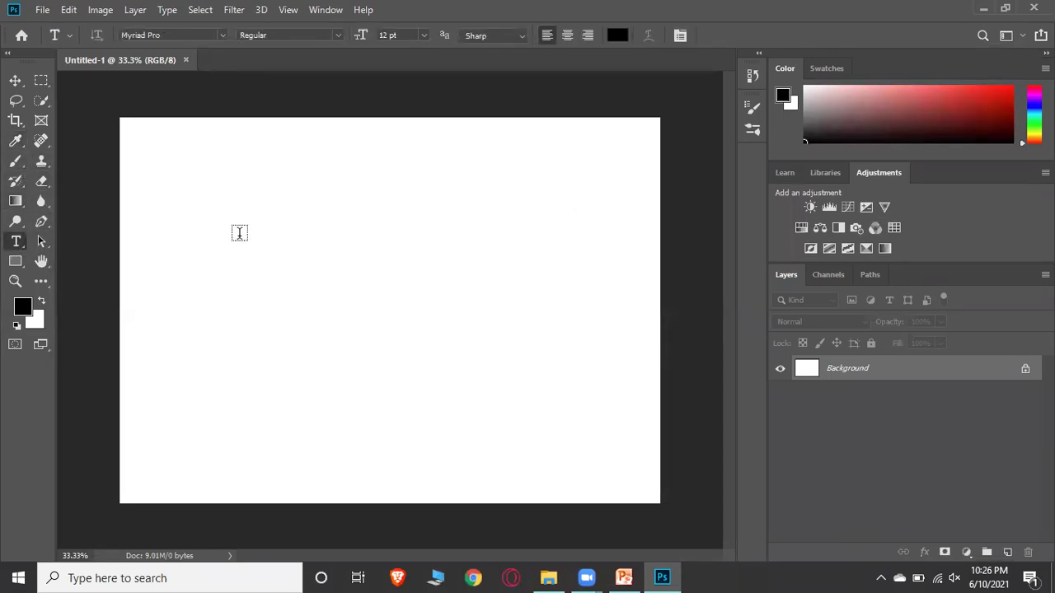
pyautogui.click(239, 233)
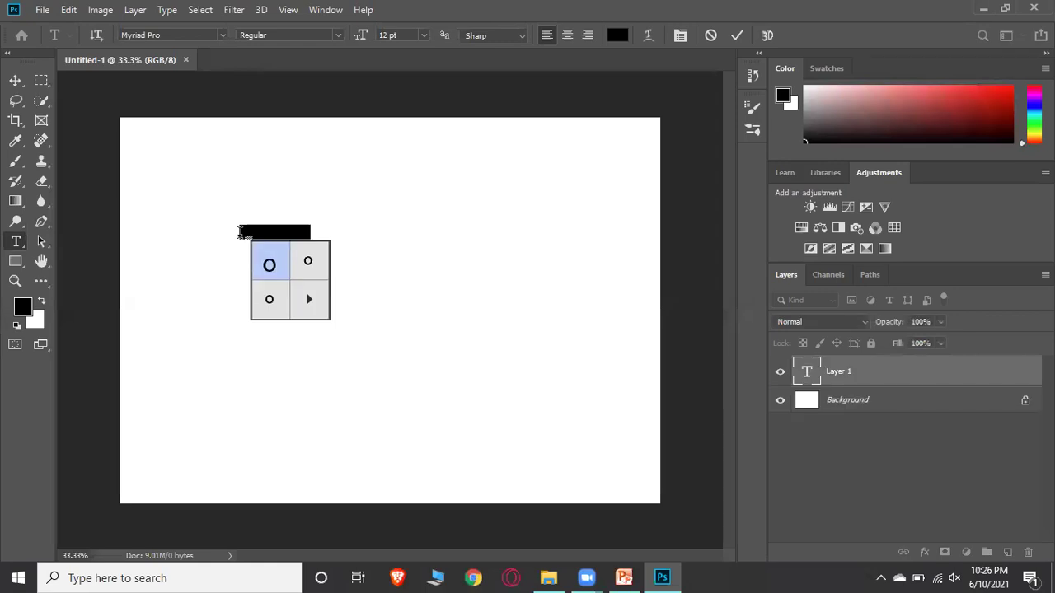
pyautogui.click(241, 233)
pyautogui.hotkey('ctrl', 'a')
pyautogui.write('Dani')
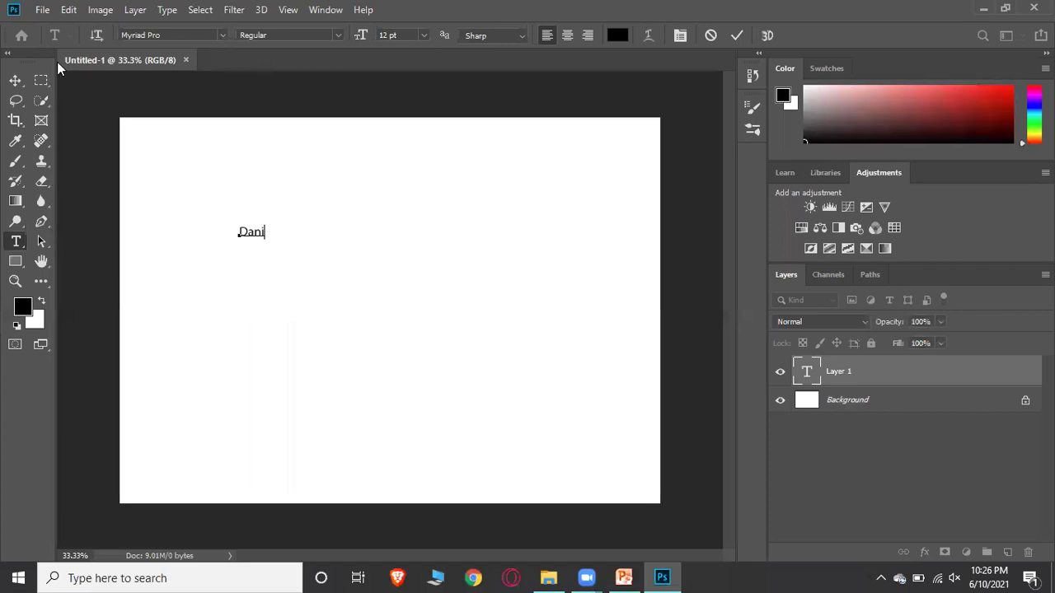
pyautogui.click(15, 80)
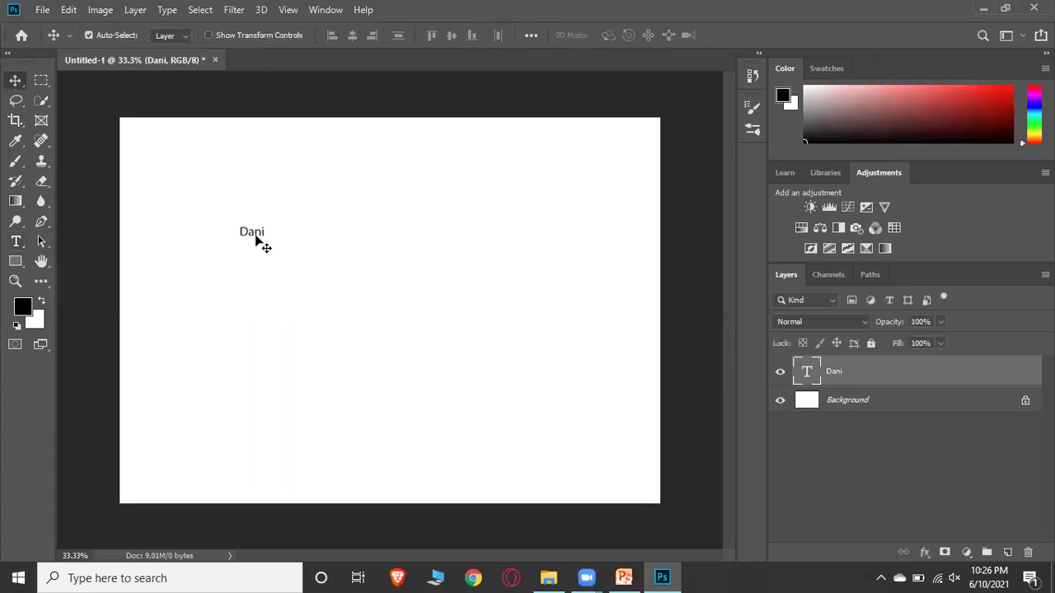
# Step: Scale the name text up to about 1253% with Free Transform and move it near the middle of the canvas
pyautogui.click(256, 237)
pyautogui.click(258, 231)
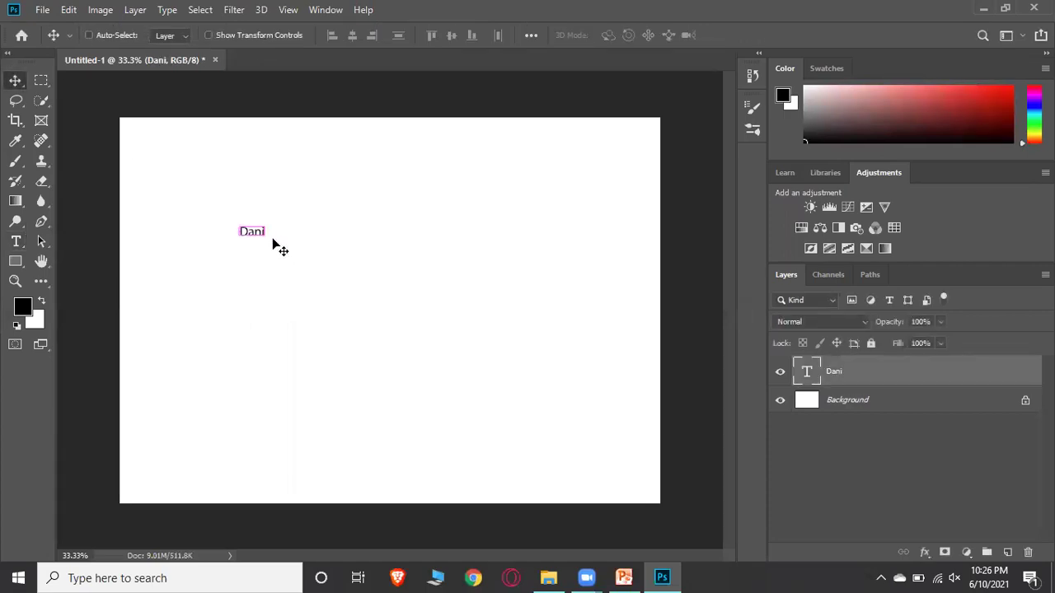
pyautogui.hotkey('ctrl', 't')
pyautogui.moveTo(271, 242); pyautogui.dragTo(540, 432)
pyautogui.moveTo(434, 324); pyautogui.dragTo(426, 286)
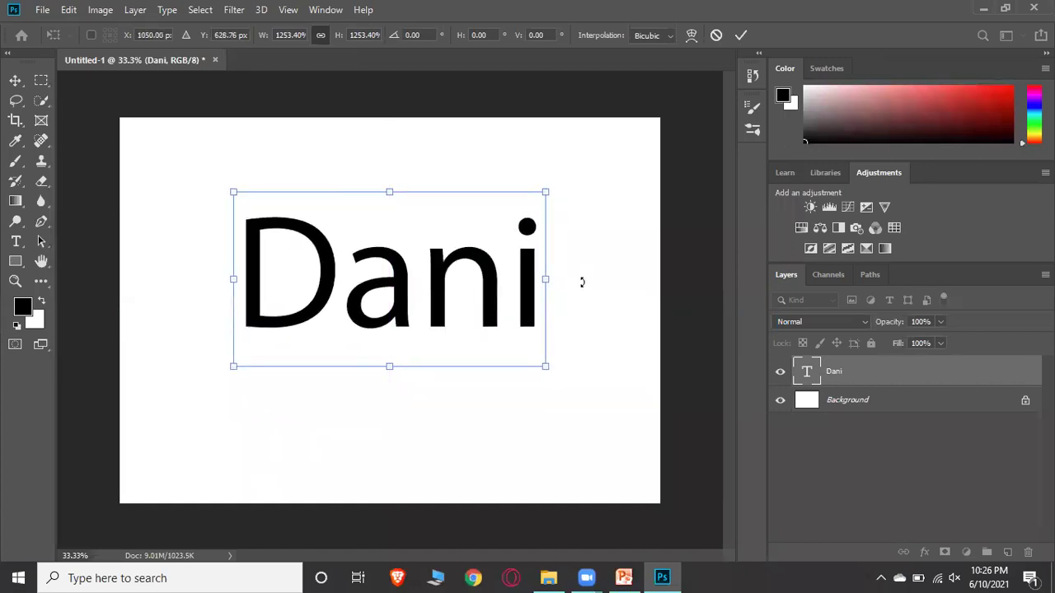
pyautogui.click(15, 80)
pyautogui.click(640, 285)
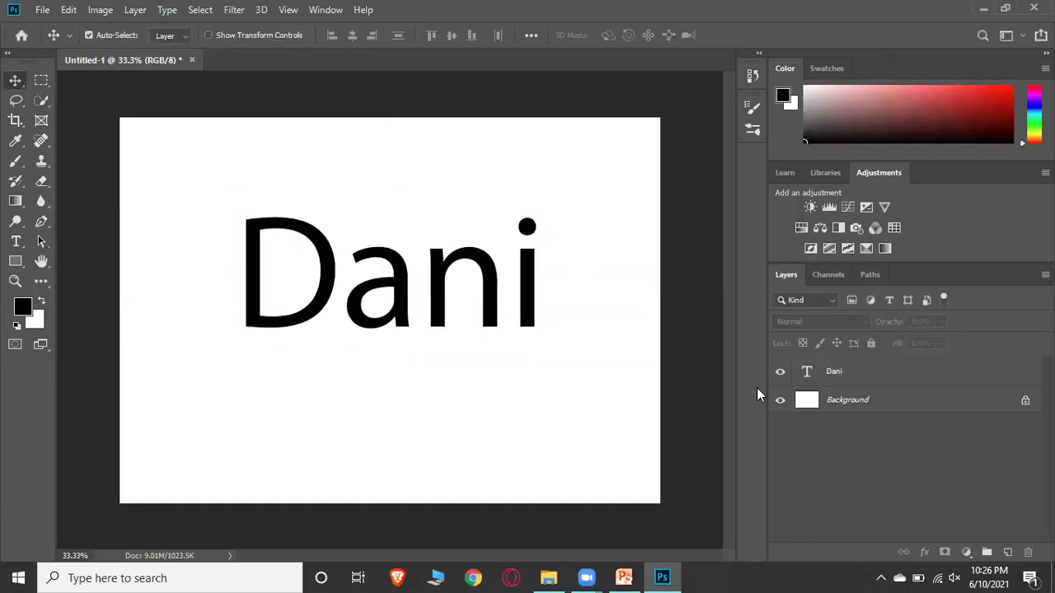
pyautogui.moveTo(478, 265)
pyautogui.mouseDown()
pyautogui.moveTo(438, 262)
pyautogui.moveTo(482, 273)
pyautogui.mouseUp()
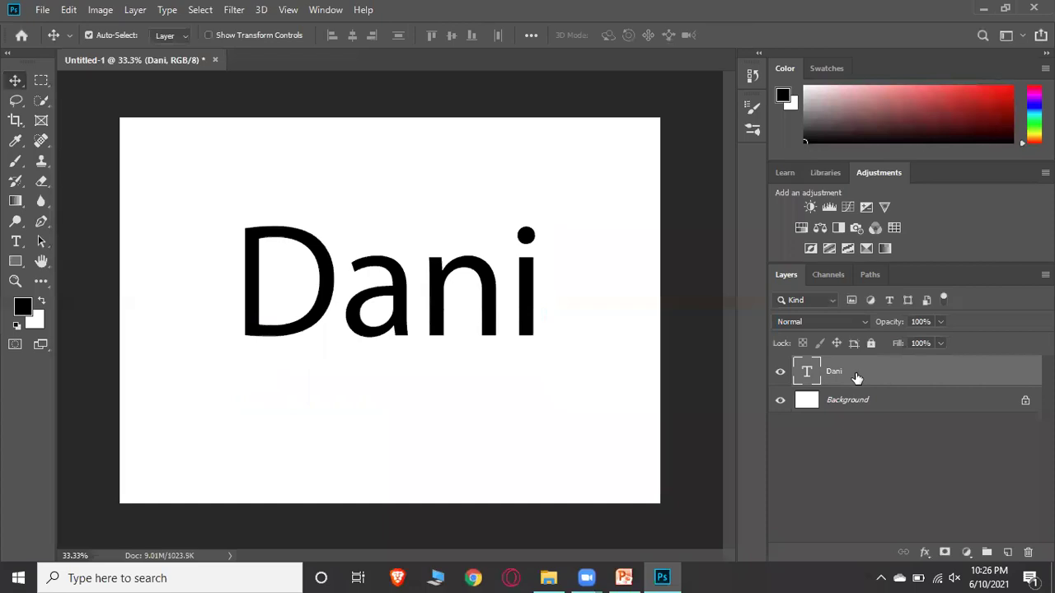
# Step: Rotate the name text about -2.1°, widen it to about 120%, and stretch its height by a slightly smaller amount
pyautogui.press('ctrl')
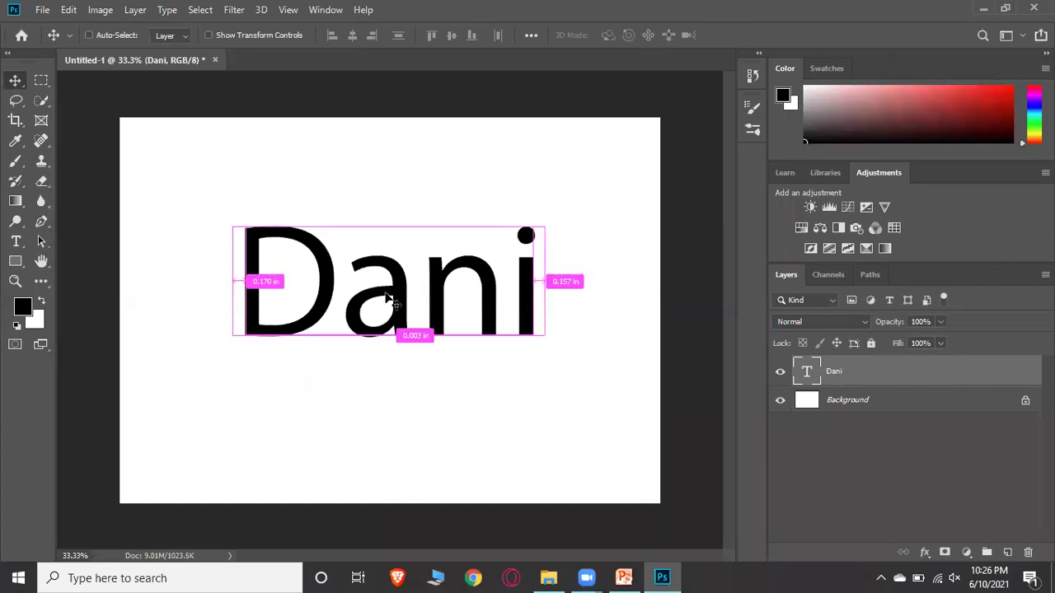
pyautogui.press('ctrl')
pyautogui.hotkey('ctrl', 't')
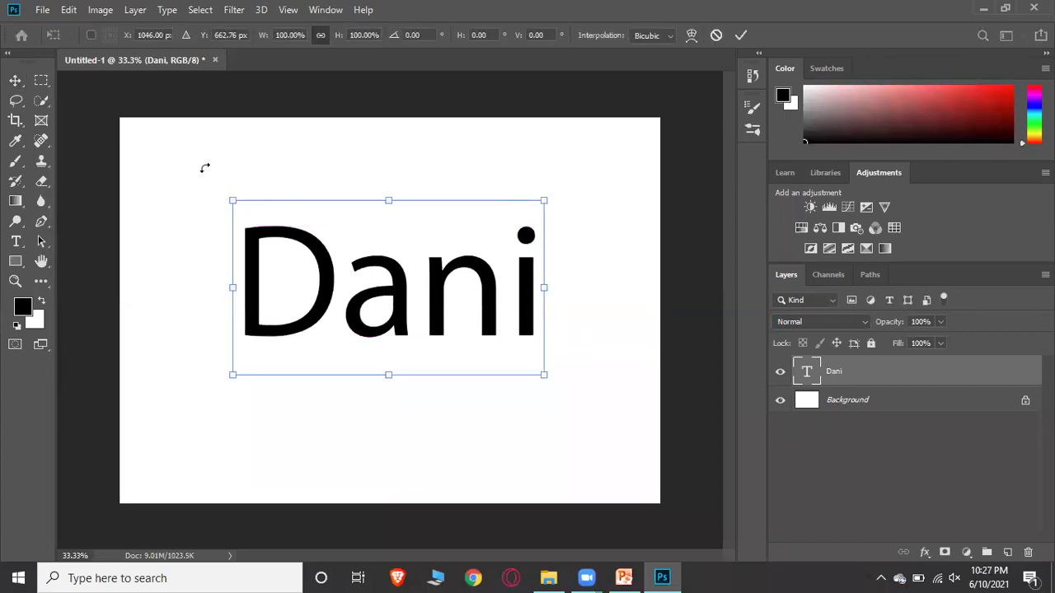
pyautogui.moveTo(215, 190)
pyautogui.mouseDown()
pyautogui.moveTo(189, 247)
pyautogui.moveTo(179, 245)
pyautogui.moveTo(174, 222)
pyautogui.moveTo(216, 192)
pyautogui.mouseUp()
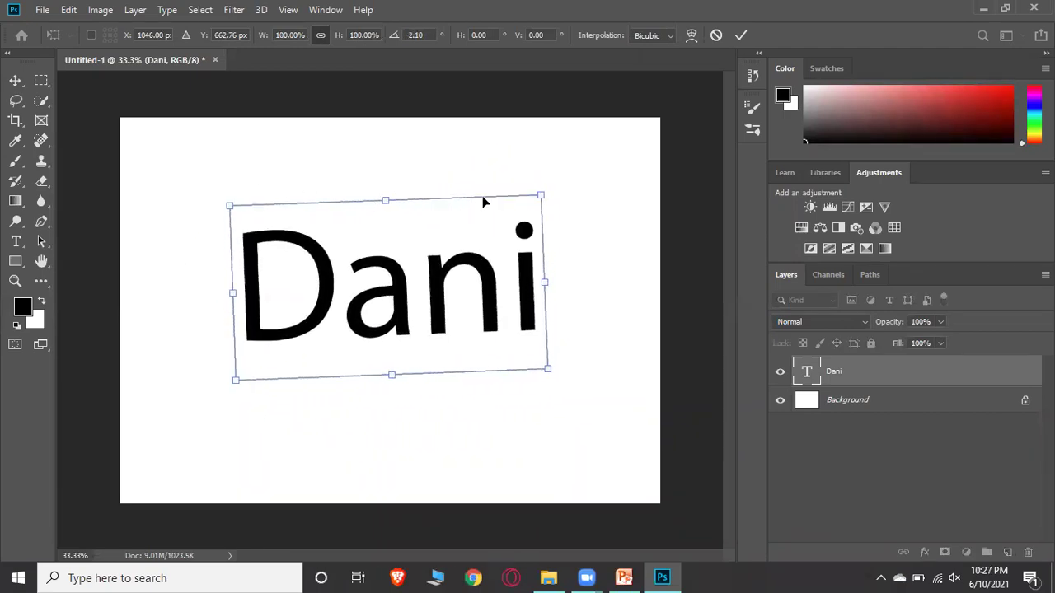
pyautogui.moveTo(545, 364); pyautogui.dragTo(610, 401)
pyautogui.moveTo(424, 412)
pyautogui.mouseDown()
pyautogui.moveTo(444, 456)
pyautogui.moveTo(429, 368)
pyautogui.moveTo(450, 459)
pyautogui.moveTo(440, 403)
pyautogui.mouseUp()
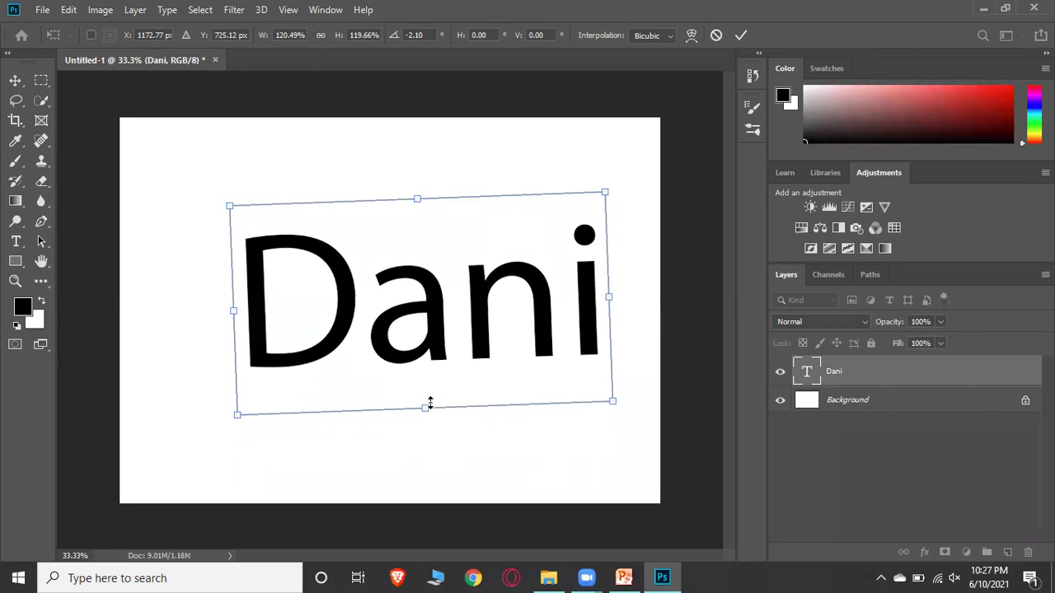
pyautogui.moveTo(424, 409)
pyautogui.mouseDown()
pyautogui.moveTo(428, 447)
pyautogui.moveTo(427, 384)
pyautogui.moveTo(424, 453)
pyautogui.moveTo(426, 393)
pyautogui.mouseUp()
pyautogui.click(15, 80)
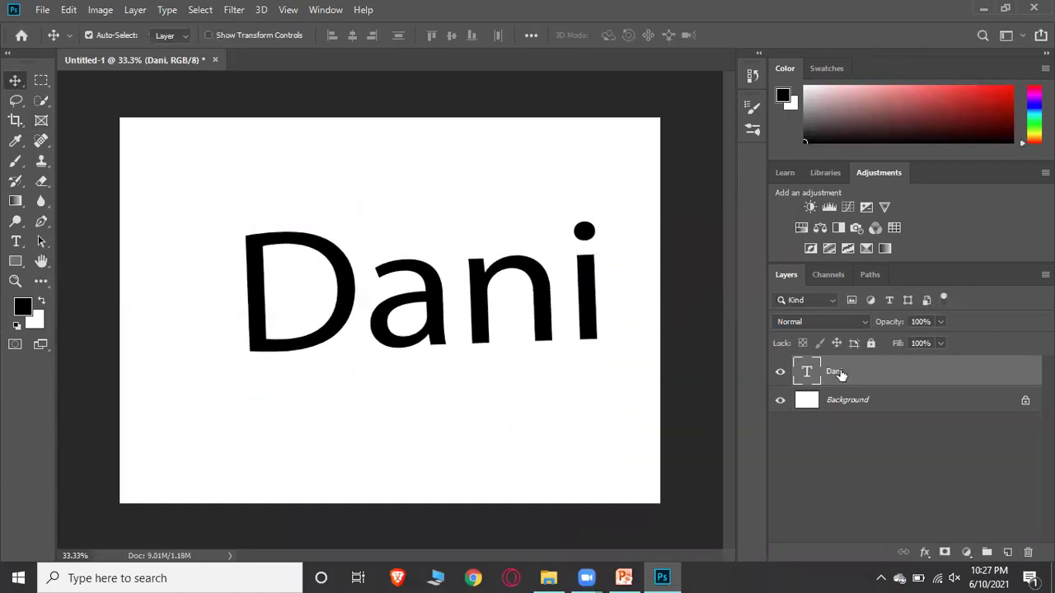
# Step: Replace the distorted name text layer with a new one containing the same first name in 12 pt Myriad Pro Regular
pyautogui.press('Delete')
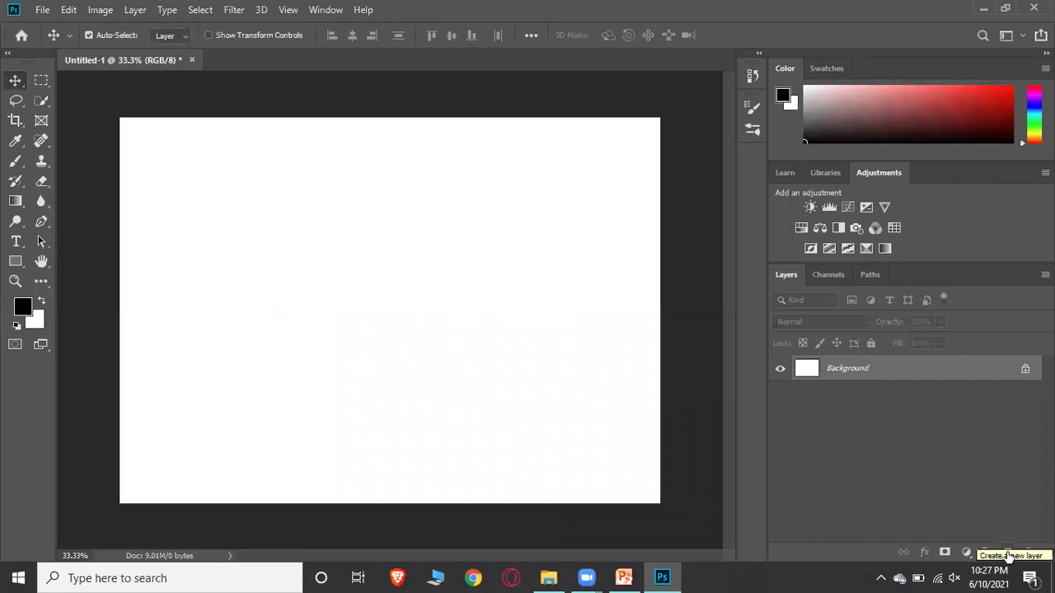
pyautogui.click(1009, 553)
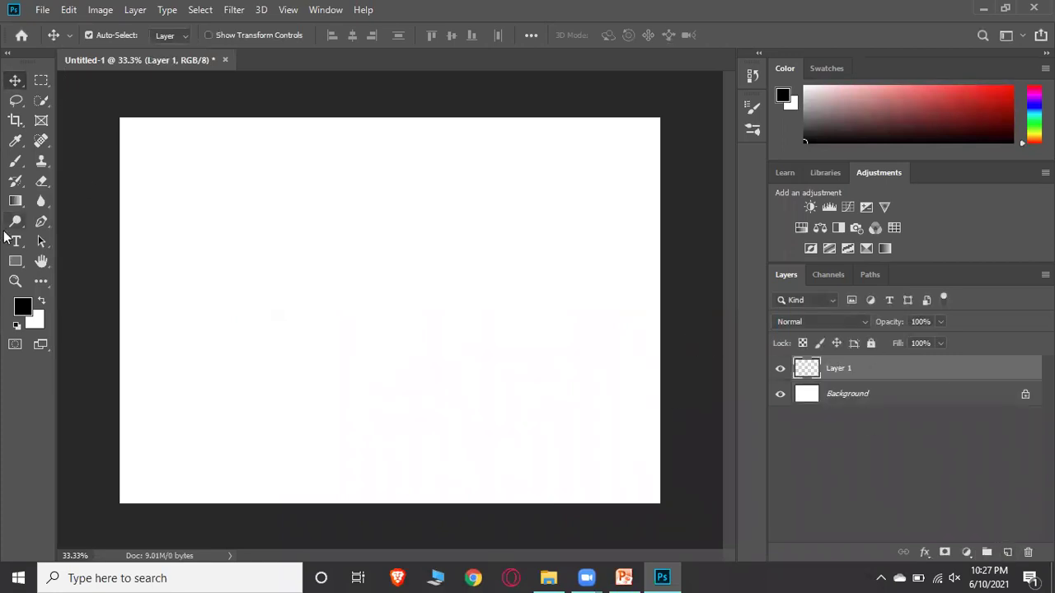
pyautogui.click(15, 241)
pyautogui.click(262, 231)
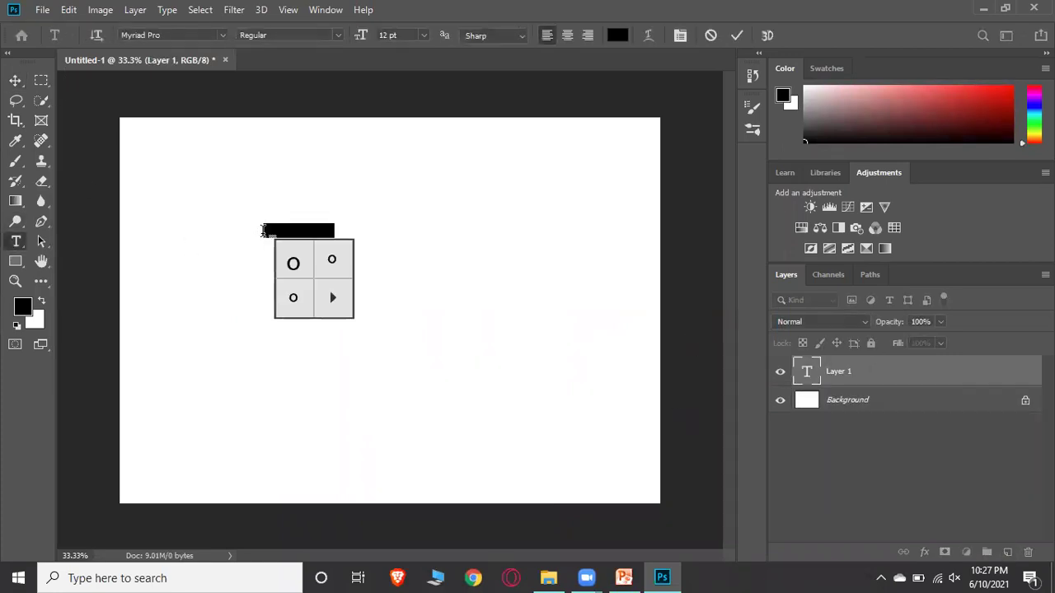
pyautogui.write('Danii')
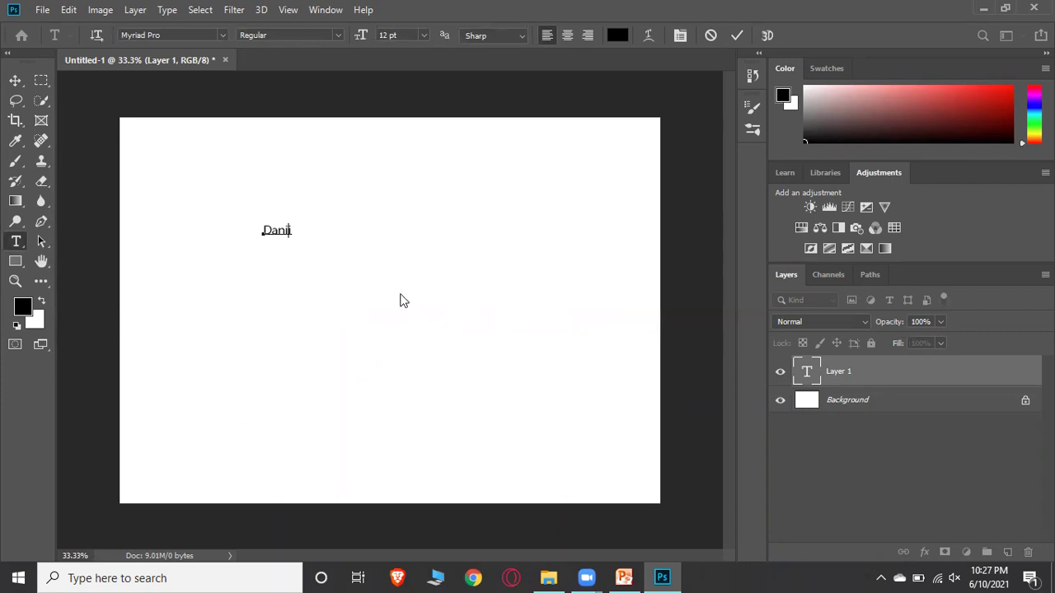
pyautogui.click(15, 79)
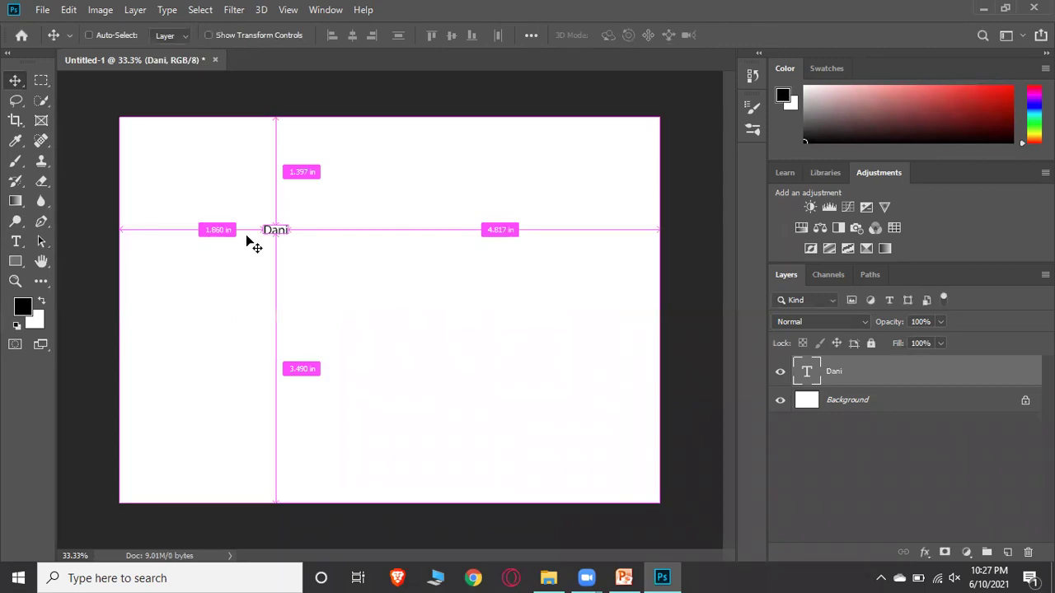
# Step: Scale the new name text up to about 1061% with Free Transform and apply it
pyautogui.hotkey('ctrl', 't')
pyautogui.moveTo(290, 238); pyautogui.dragTo(496, 432)
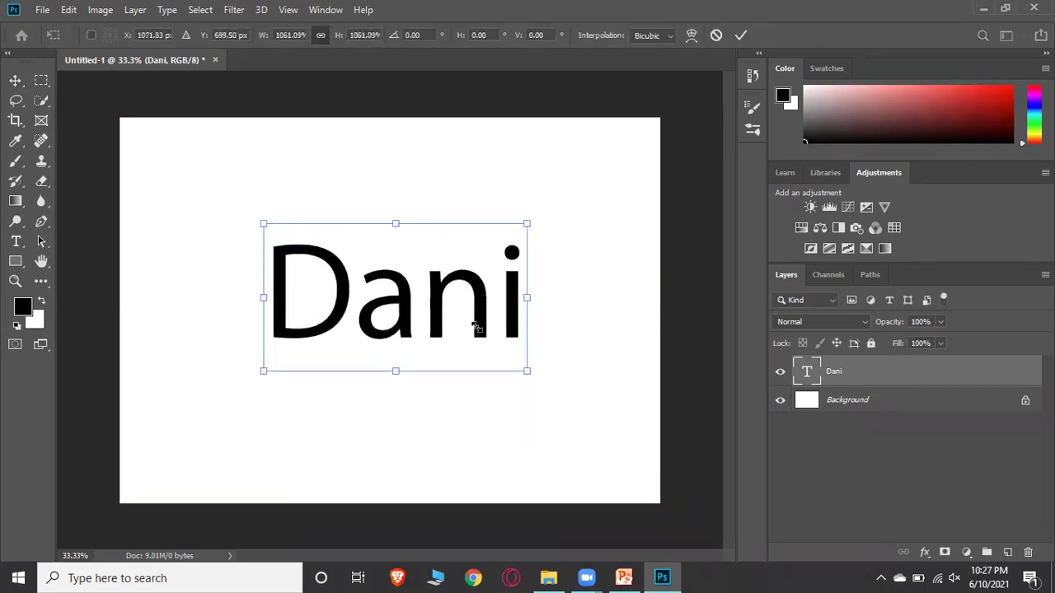
pyautogui.click(15, 82)
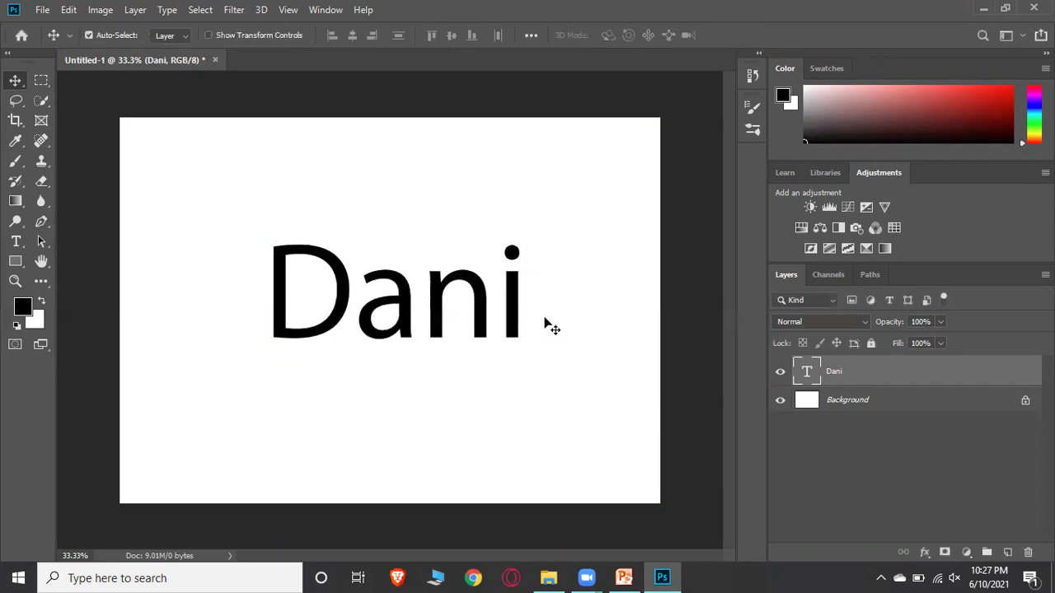
pyautogui.click(927, 559)
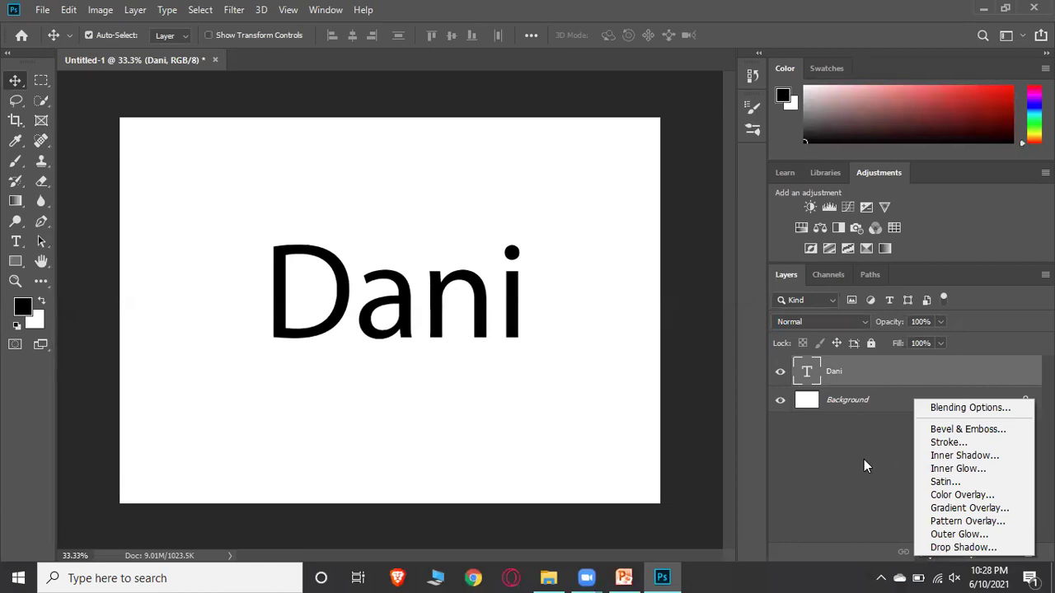
pyautogui.click(948, 549)
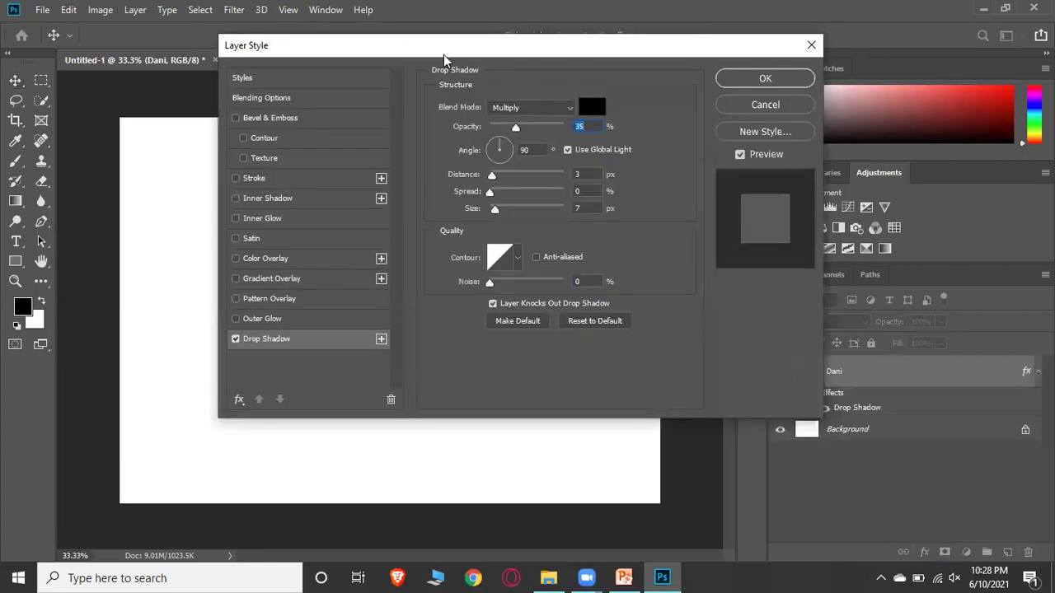
pyautogui.moveTo(444, 55); pyautogui.dragTo(651, 78)
pyautogui.moveTo(332, 260); pyautogui.dragTo(228, 202)
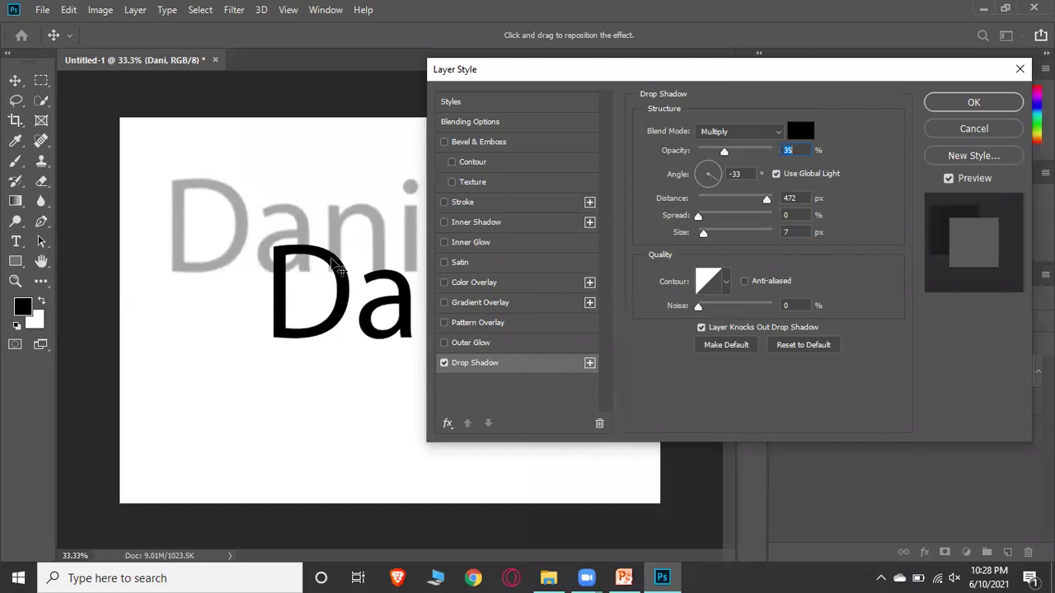
pyautogui.click(972, 129)
# Step: Move the name text to the upper-left area of the canvas
pyautogui.moveTo(405, 306); pyautogui.dragTo(274, 230)
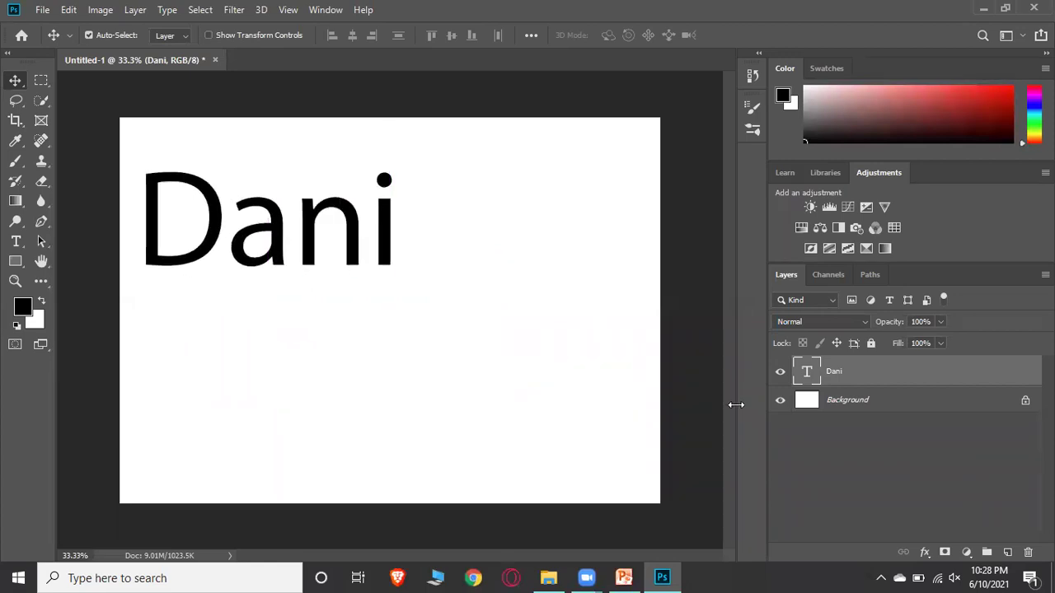
pyautogui.moveTo(357, 259); pyautogui.dragTo(372, 274)
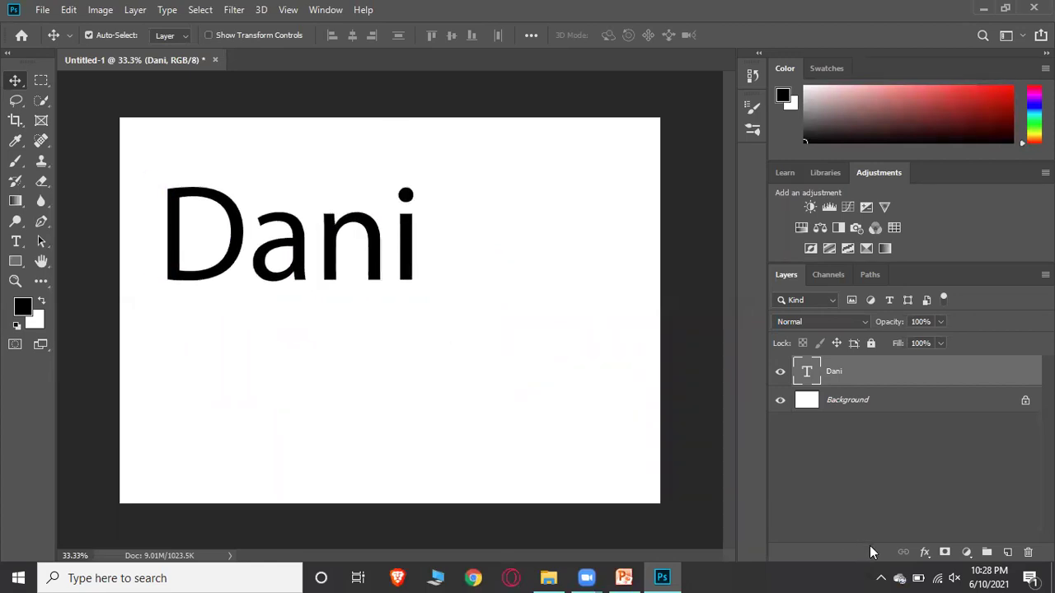
# Step: Add a drop shadow to the name text with 47% opacity, 81 px size and 36% spread
pyautogui.click(924, 552)
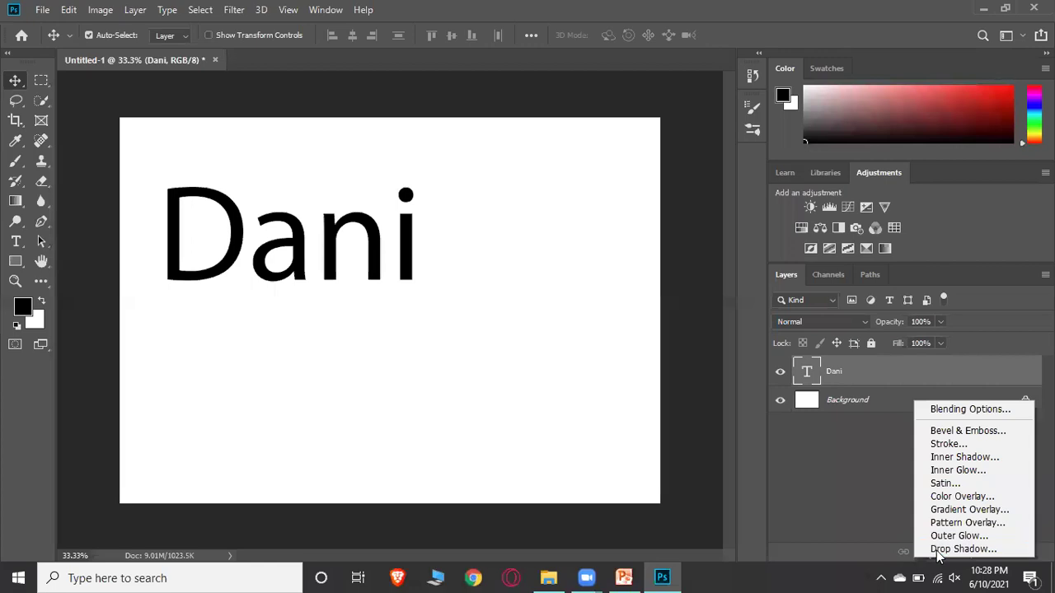
pyautogui.click(892, 470)
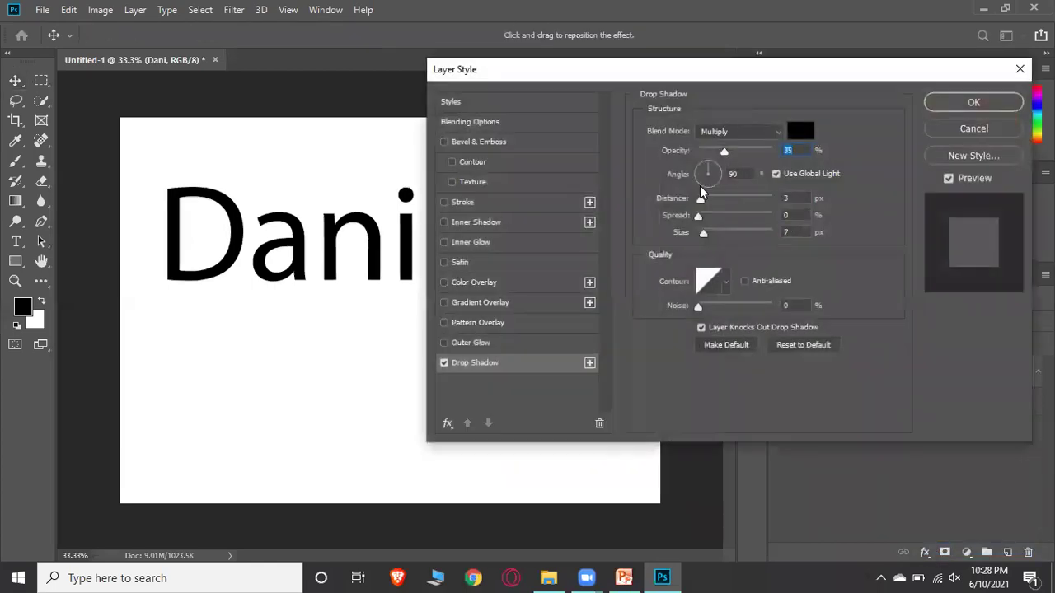
pyautogui.moveTo(590, 75); pyautogui.dragTo(622, 69)
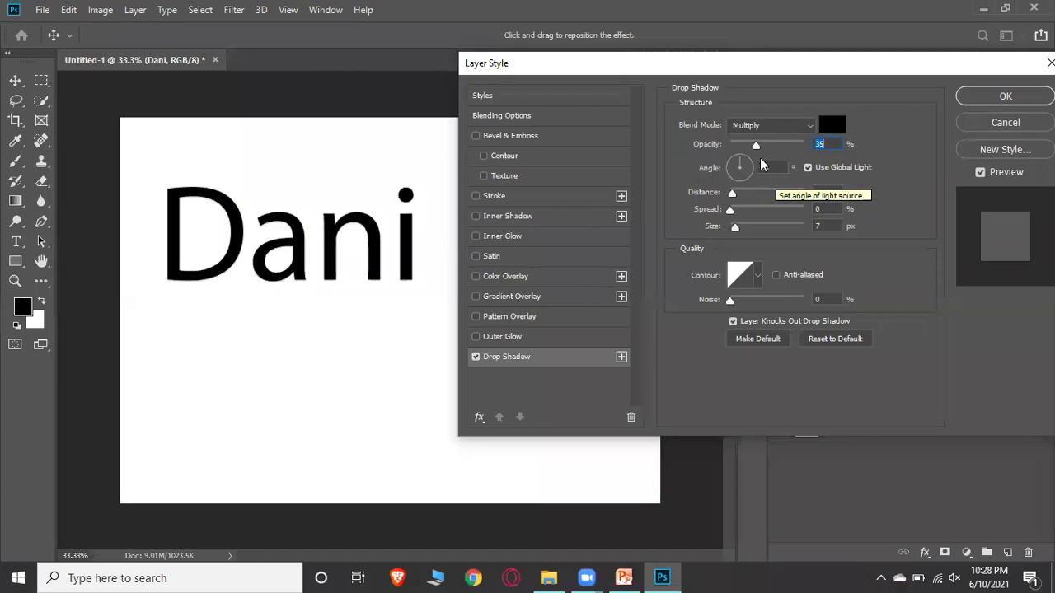
pyautogui.moveTo(756, 146)
pyautogui.mouseDown()
pyautogui.moveTo(805, 150)
pyautogui.moveTo(774, 150)
pyautogui.mouseUp()
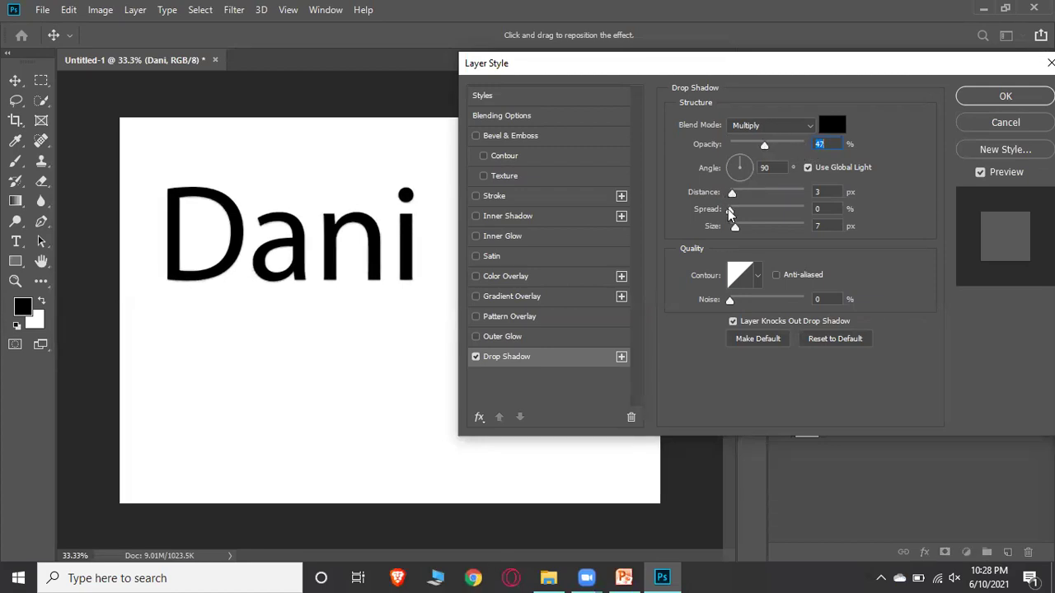
pyautogui.moveTo(733, 231); pyautogui.dragTo(759, 229)
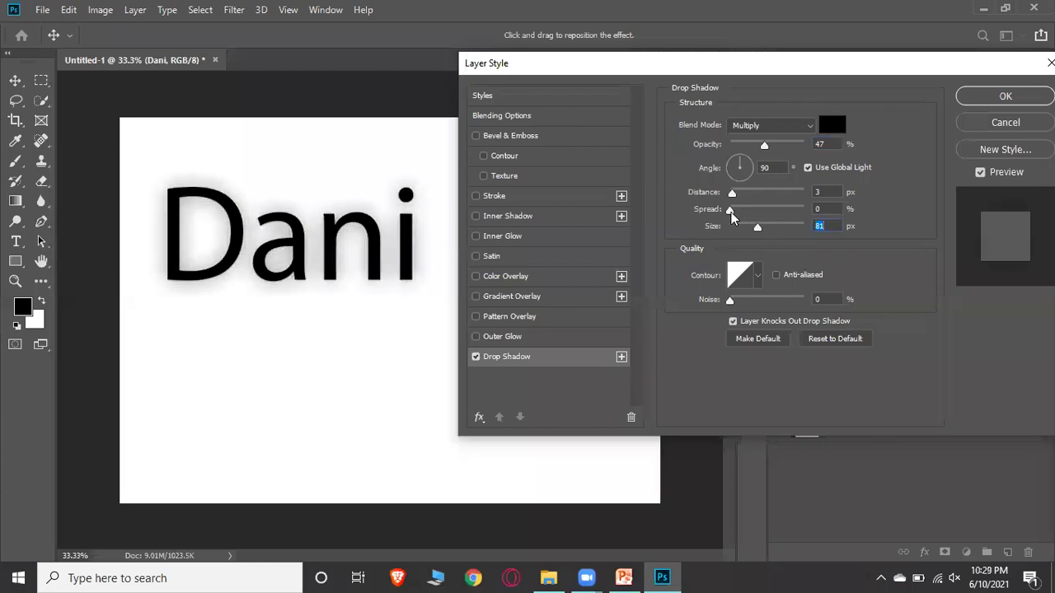
pyautogui.moveTo(729, 212); pyautogui.dragTo(758, 215)
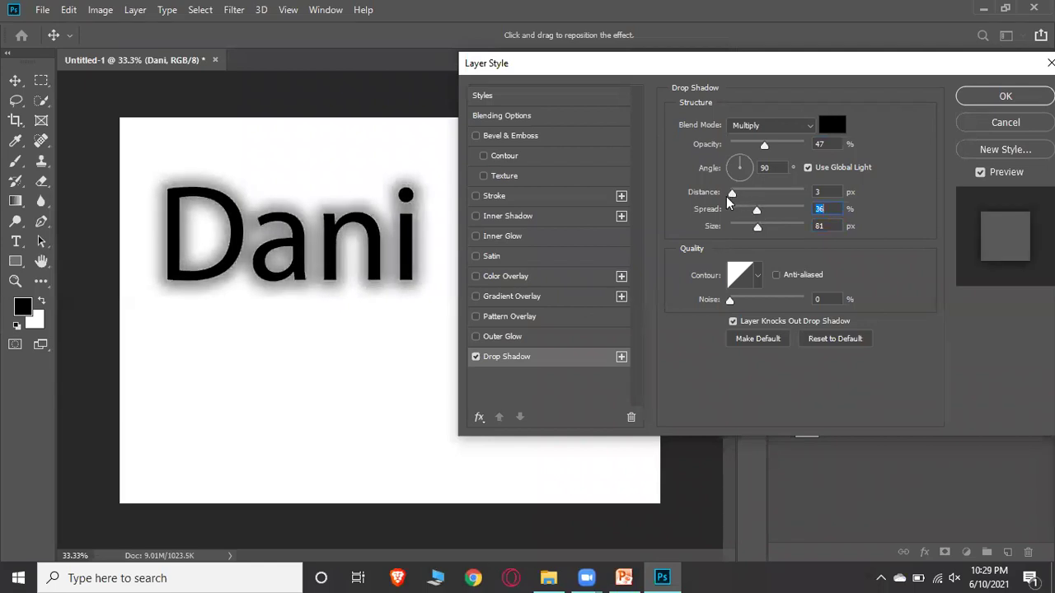
# Step: Set the drop shadow's distance to 35 px, spread to 11%, size to 0 px, angle to -131° and opacity to 50%
pyautogui.moveTo(731, 198); pyautogui.dragTo(727, 230)
pyautogui.moveTo(787, 193); pyautogui.dragTo(757, 199)
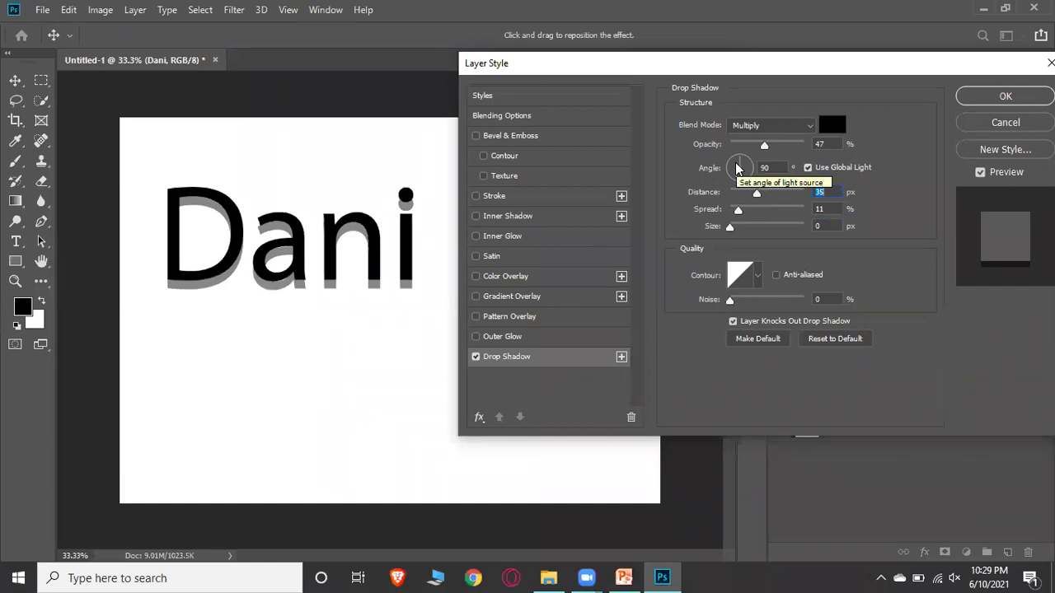
pyautogui.click(737, 167)
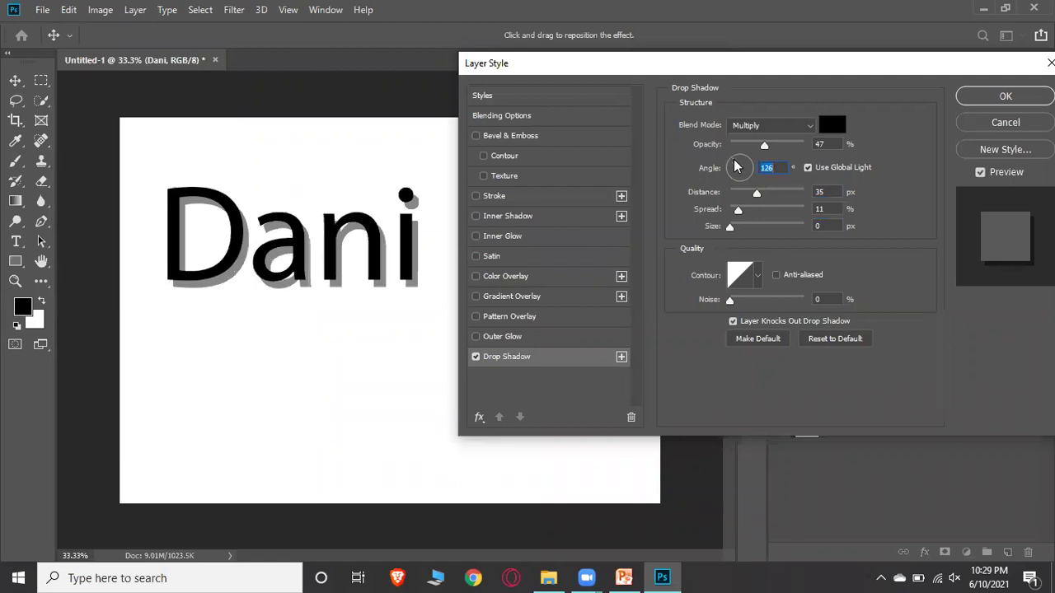
pyautogui.click(733, 167)
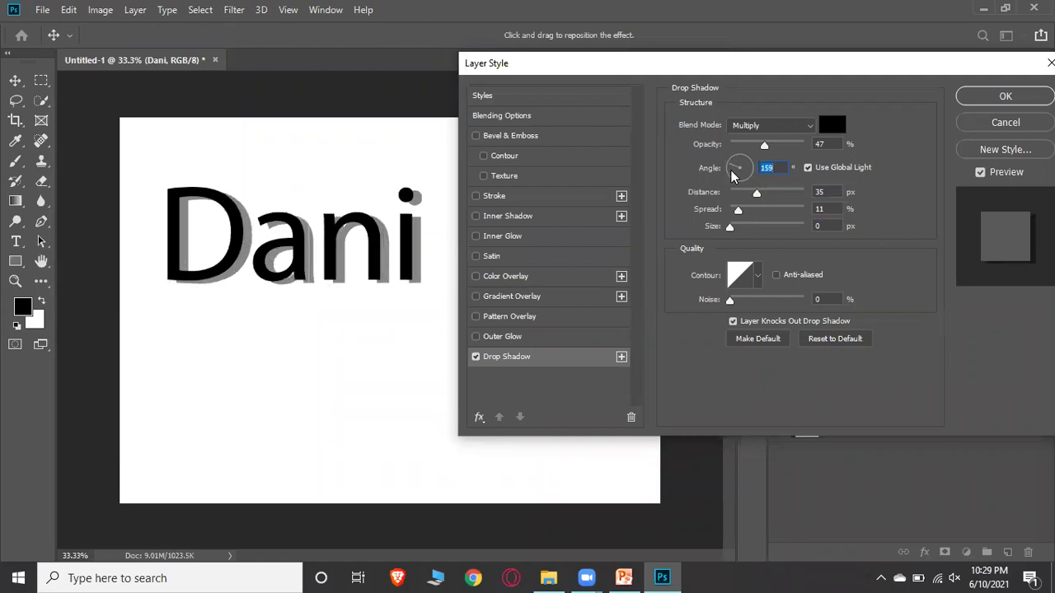
pyautogui.click(731, 175)
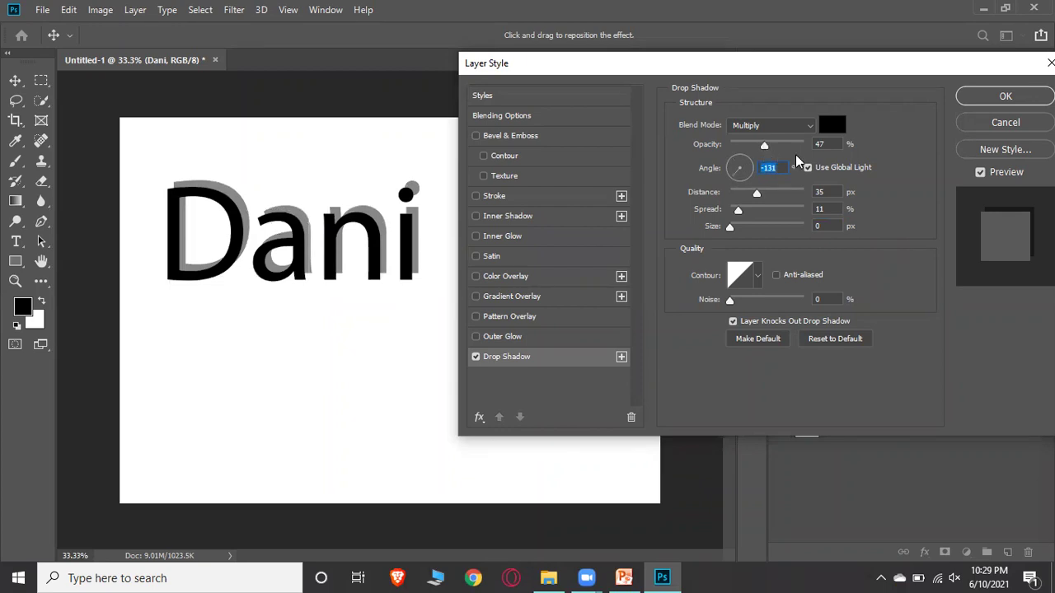
pyautogui.moveTo(765, 146); pyautogui.dragTo(808, 154)
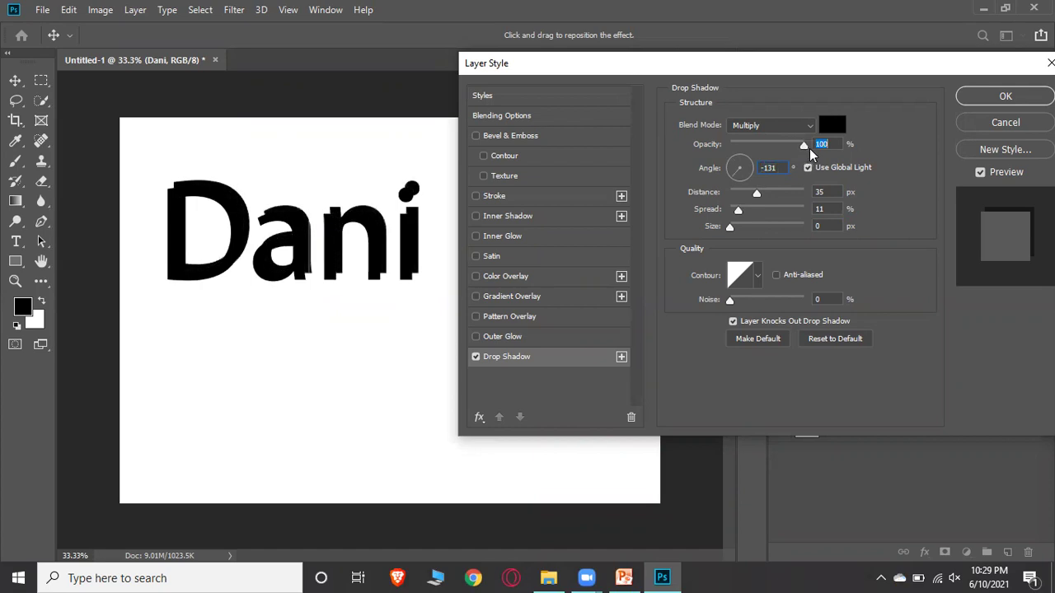
pyautogui.moveTo(812, 154); pyautogui.dragTo(768, 151)
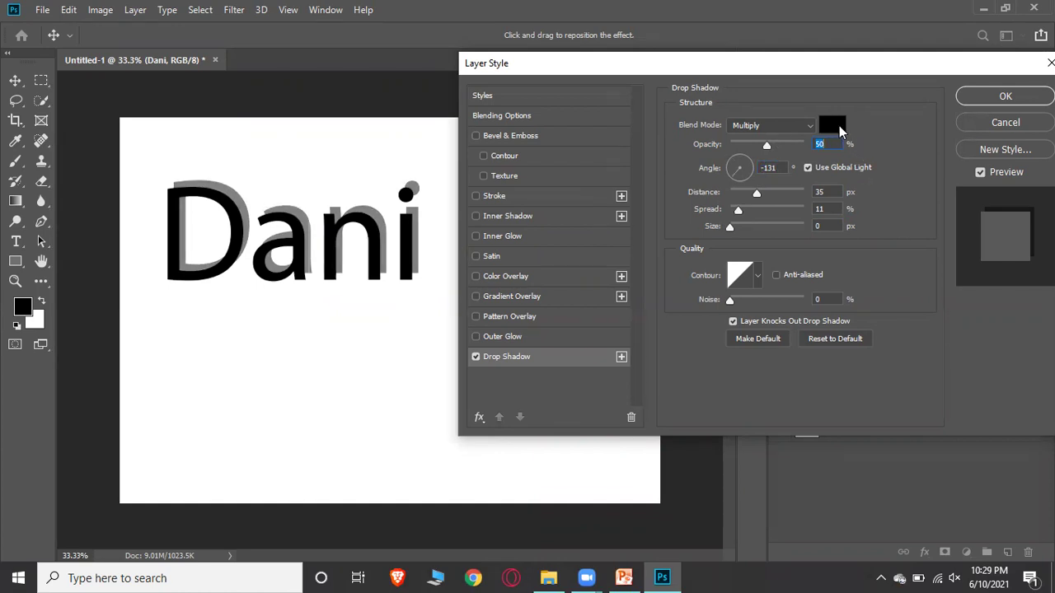
# Step: Change the drop shadow's colour to bright blue, 0023f8
pyautogui.click(837, 126)
pyautogui.moveTo(537, 80); pyautogui.dragTo(673, 89)
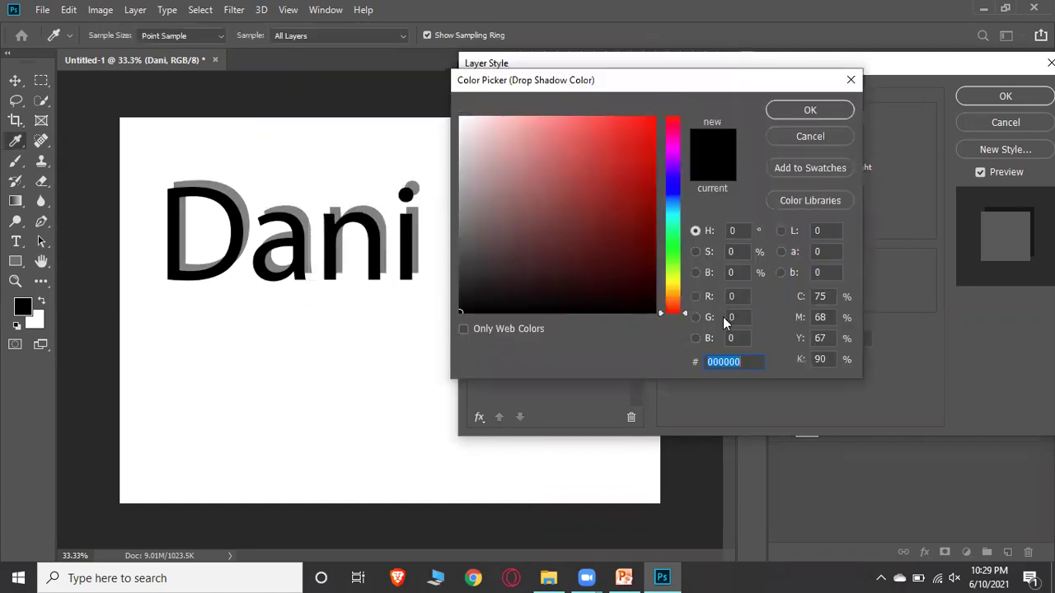
pyautogui.click(668, 187)
pyautogui.moveTo(574, 182); pyautogui.dragTo(569, 154)
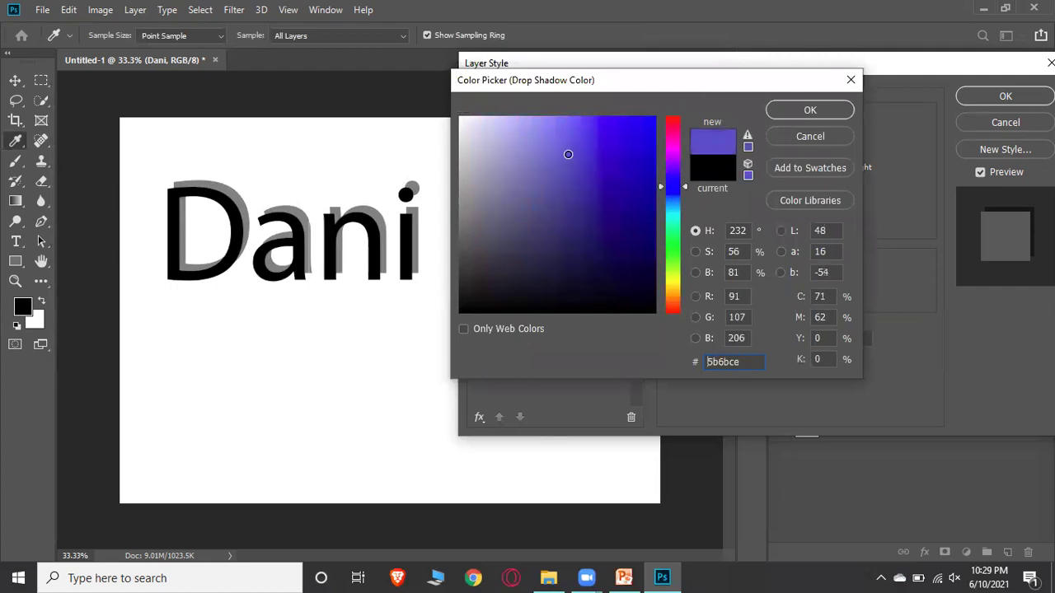
pyautogui.moveTo(633, 170); pyautogui.dragTo(654, 121)
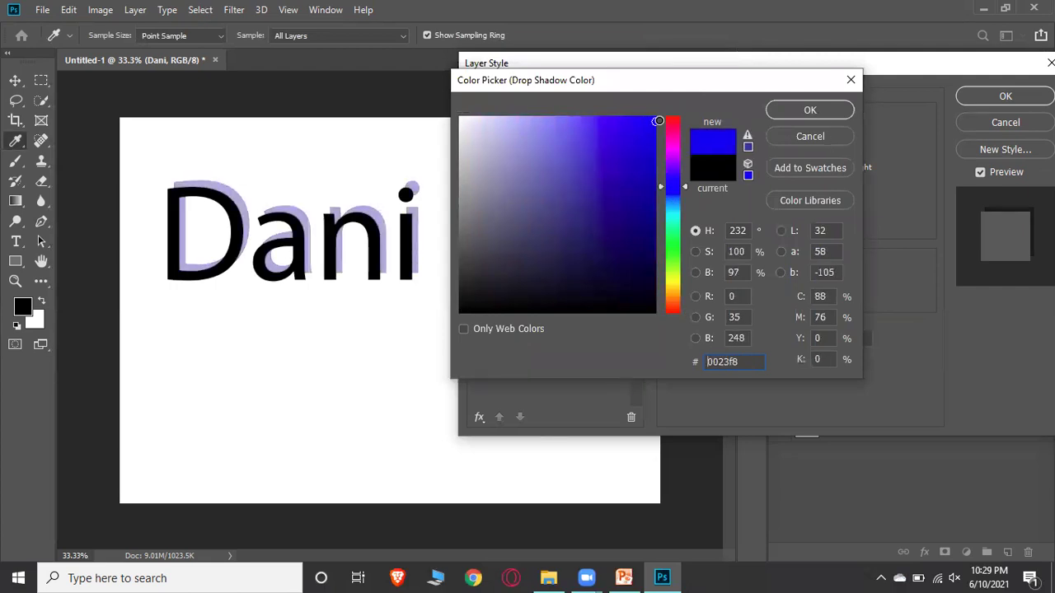
pyautogui.click(807, 110)
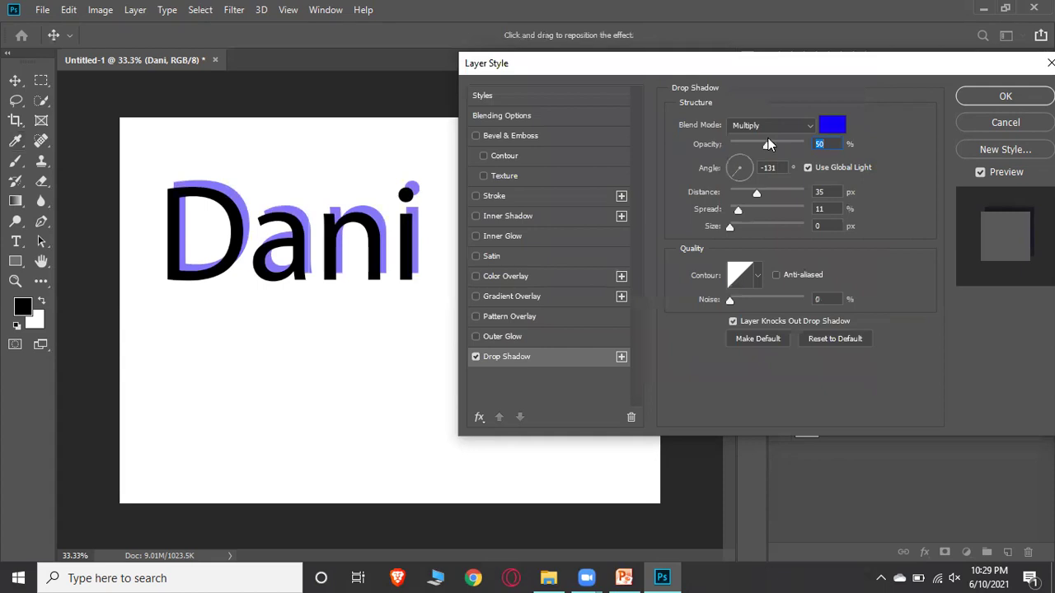
# Step: Try the drop shadow with 76% opacity, 19 px distance, 100% noise and a 111° angle, and discard the effect
pyautogui.moveTo(768, 144); pyautogui.dragTo(776, 191)
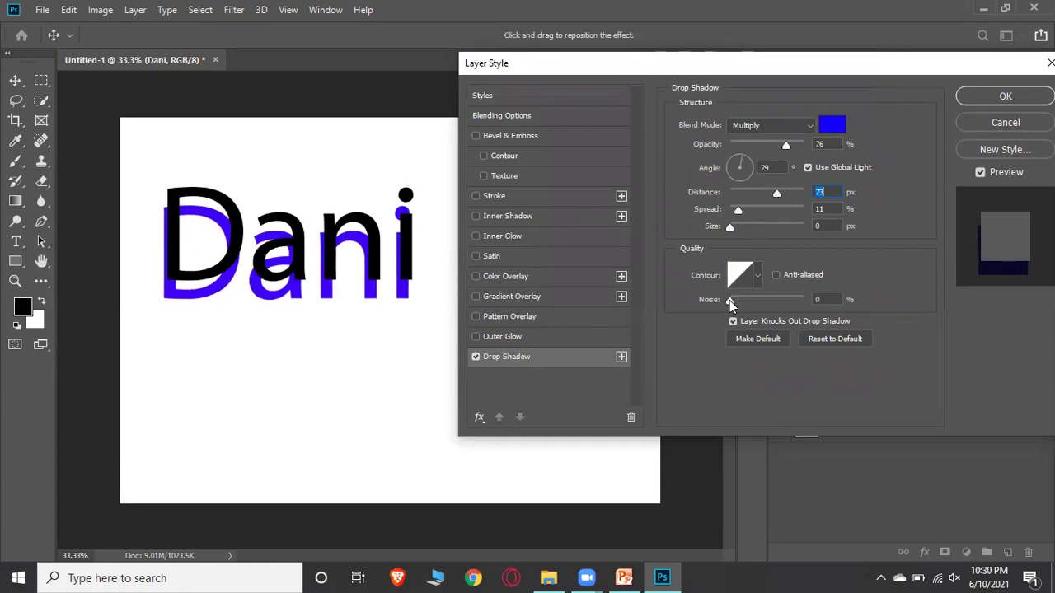
pyautogui.moveTo(729, 300); pyautogui.dragTo(816, 297)
pyautogui.moveTo(778, 192); pyautogui.dragTo(744, 207)
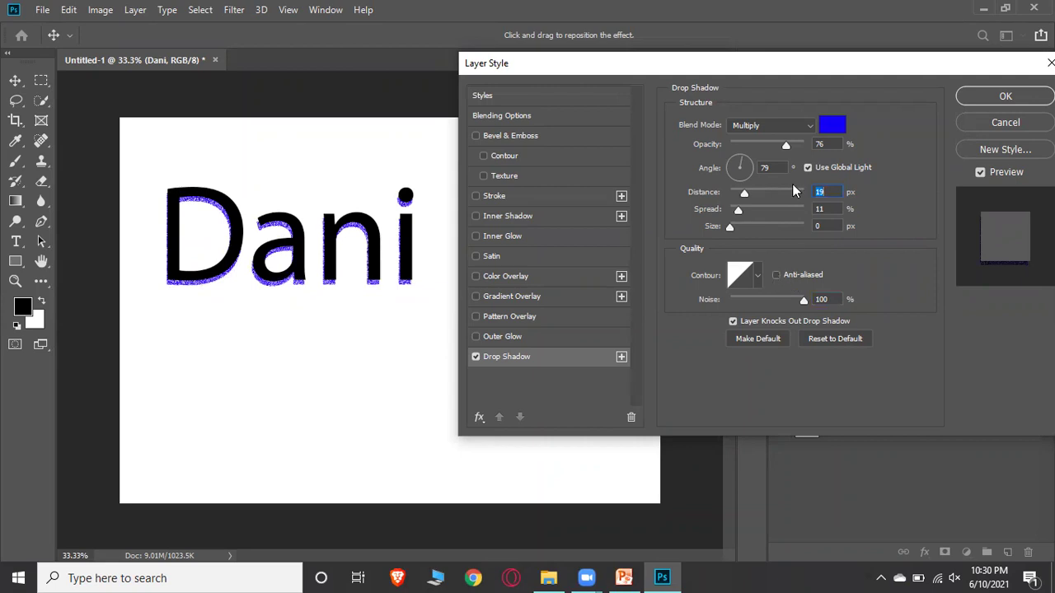
pyautogui.click(736, 158)
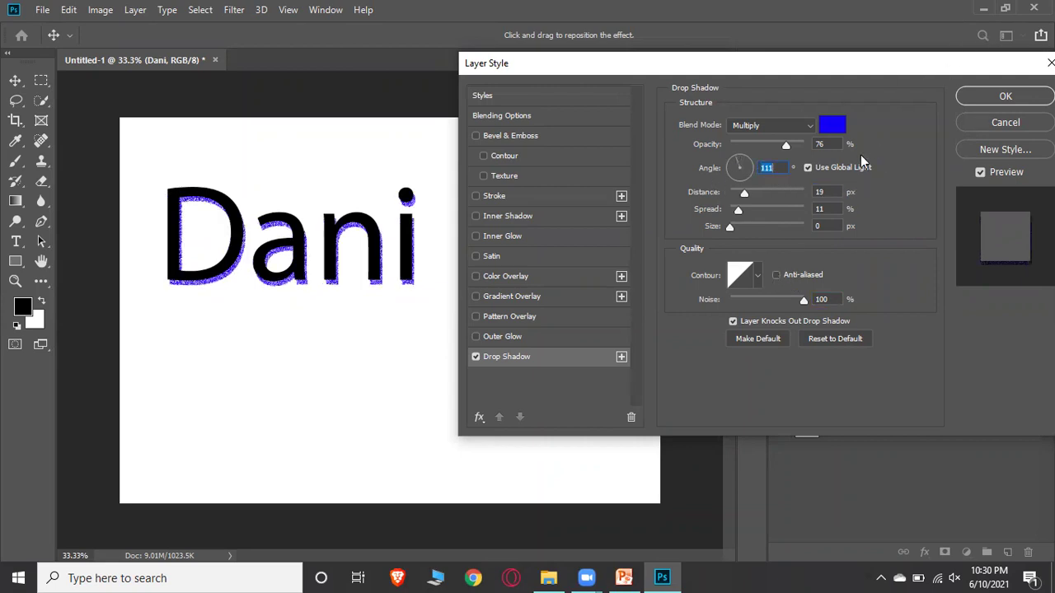
pyautogui.moveTo(705, 66); pyautogui.dragTo(607, 77)
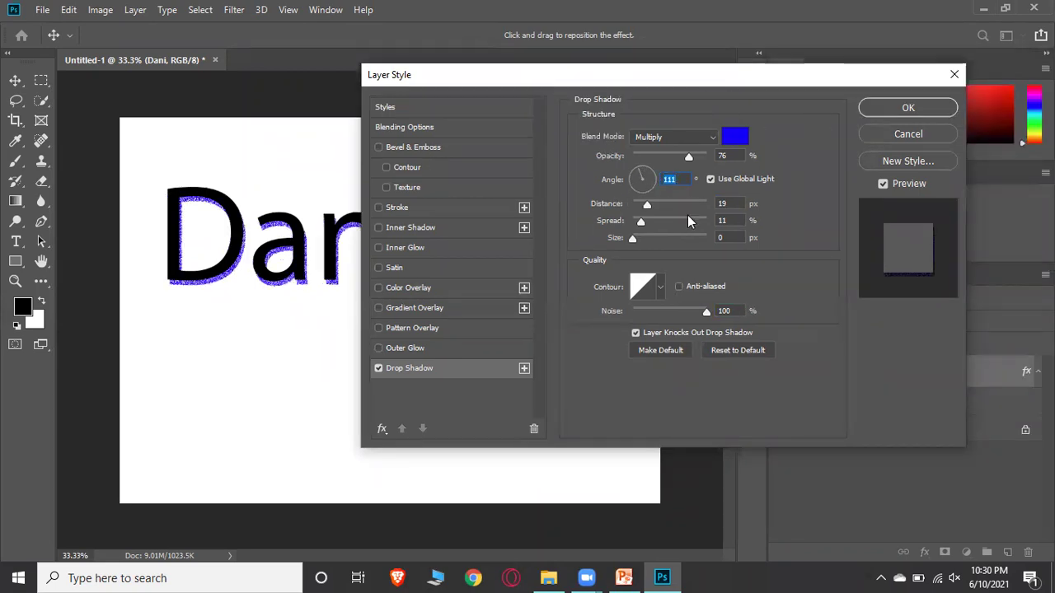
pyautogui.click(897, 133)
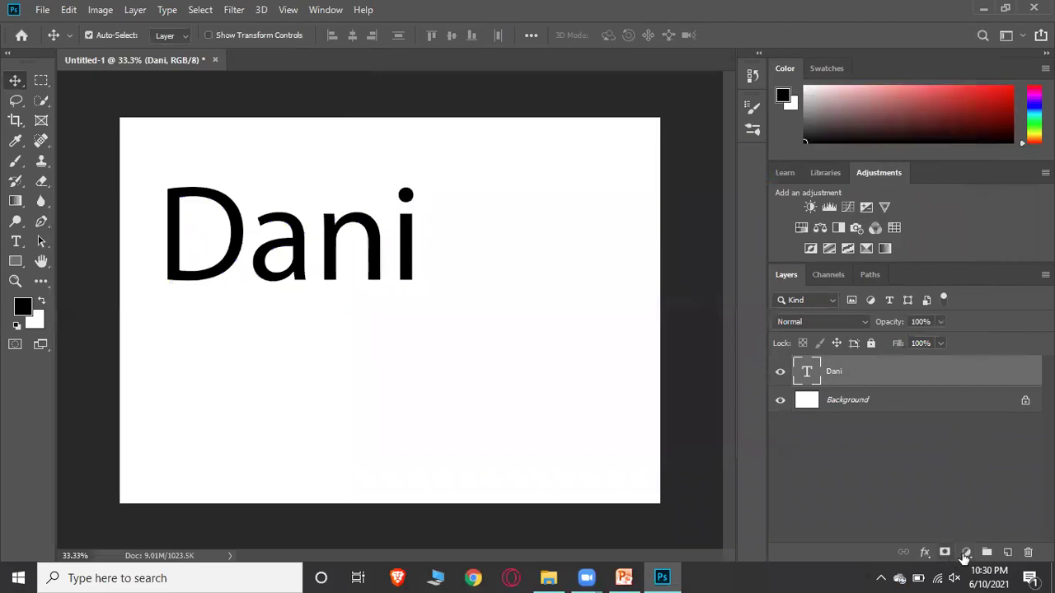
# Step: Add a gradient overlay to the name text and try the red-green, blue-red-yellow and blue-yellow-blue presets
pyautogui.click(925, 552)
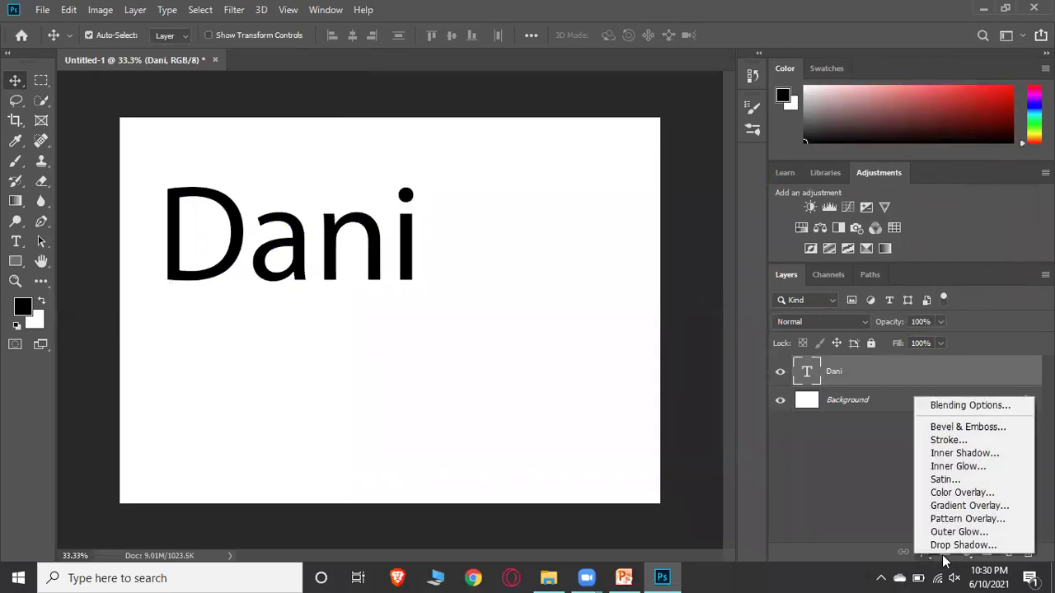
pyautogui.click(977, 509)
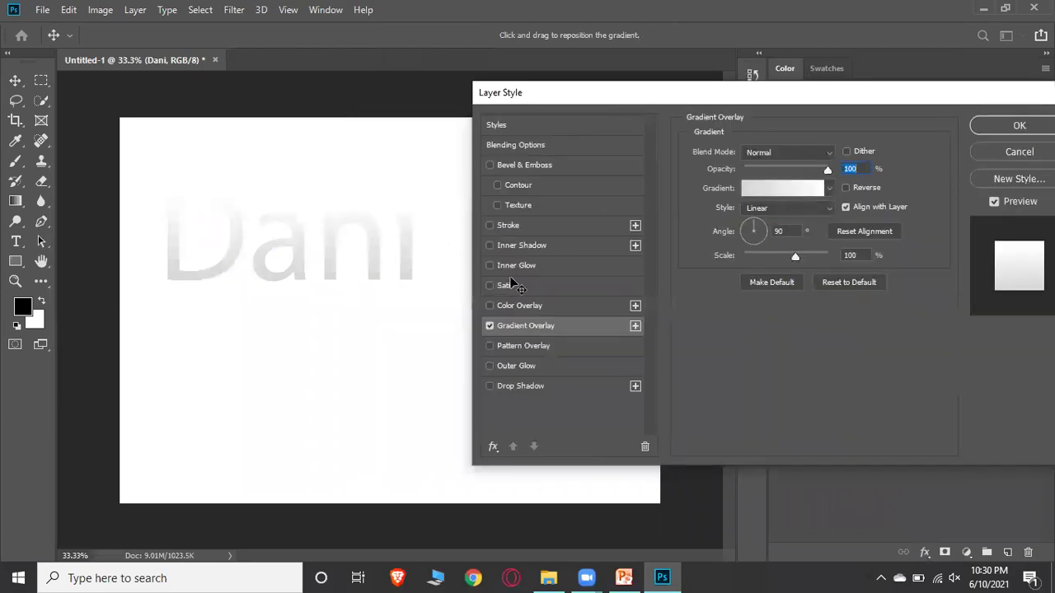
pyautogui.click(827, 193)
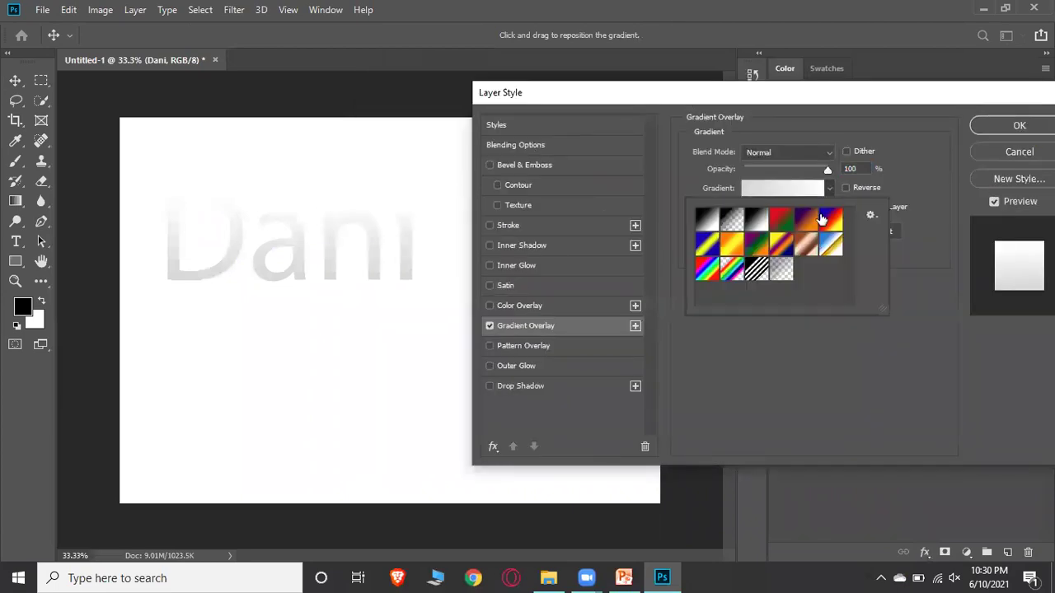
pyautogui.click(782, 219)
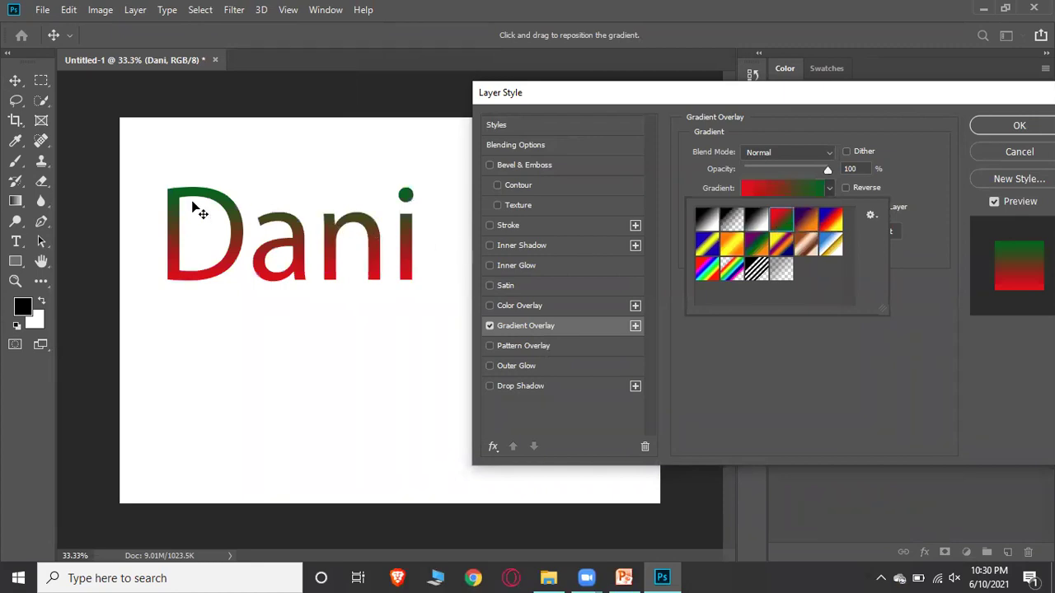
pyautogui.click(828, 222)
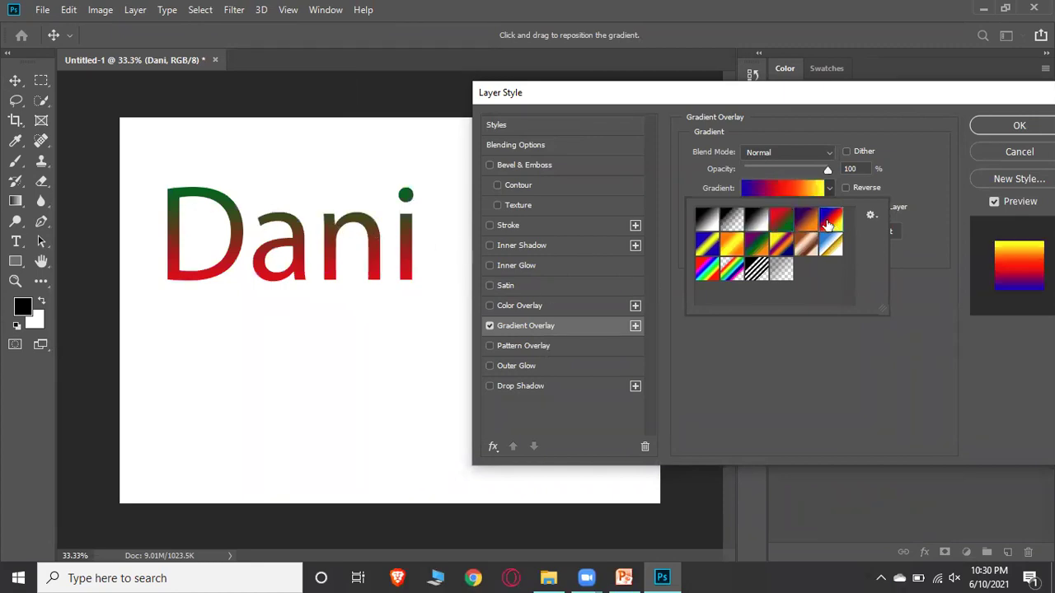
pyautogui.click(707, 255)
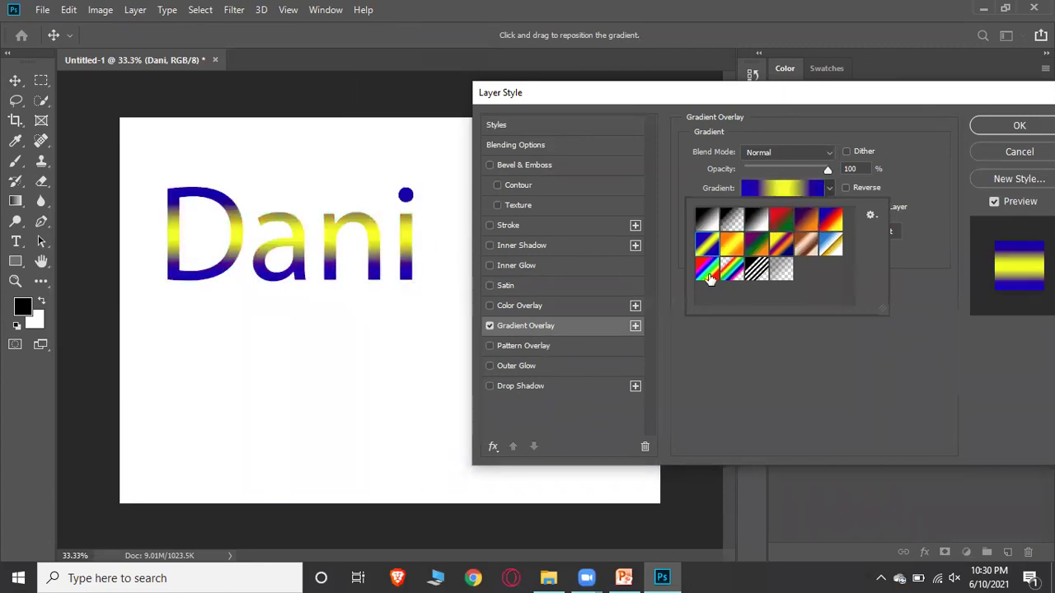
# Step: Try further gradient presets on the name text, including the rainbow ones, and choose Violet, Orange
pyautogui.click(707, 269)
pyautogui.click(732, 270)
pyautogui.click(758, 246)
pyautogui.click(806, 244)
pyautogui.click(831, 242)
pyautogui.click(831, 221)
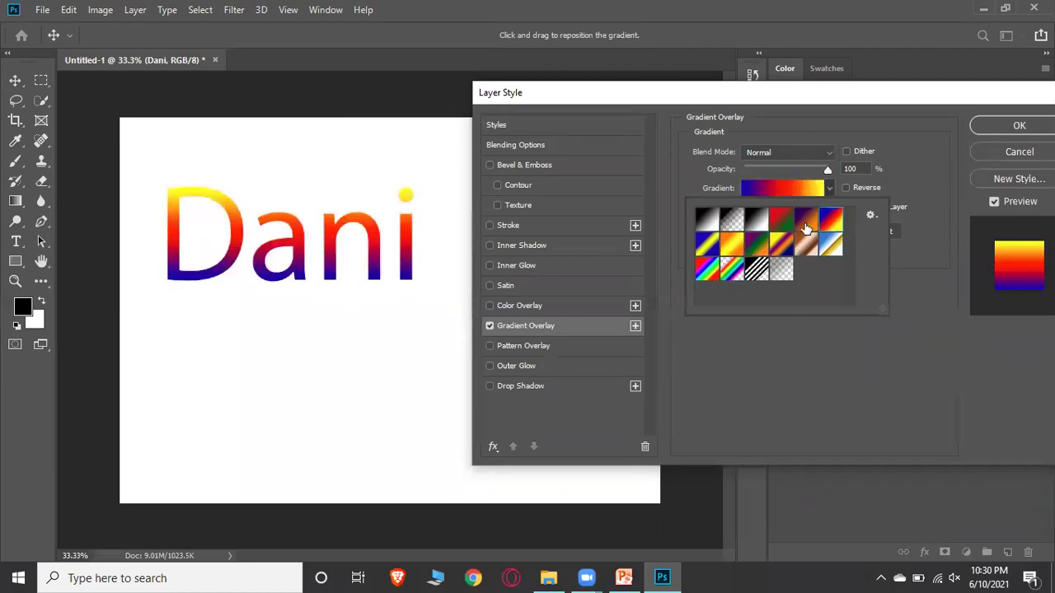
pyautogui.click(800, 222)
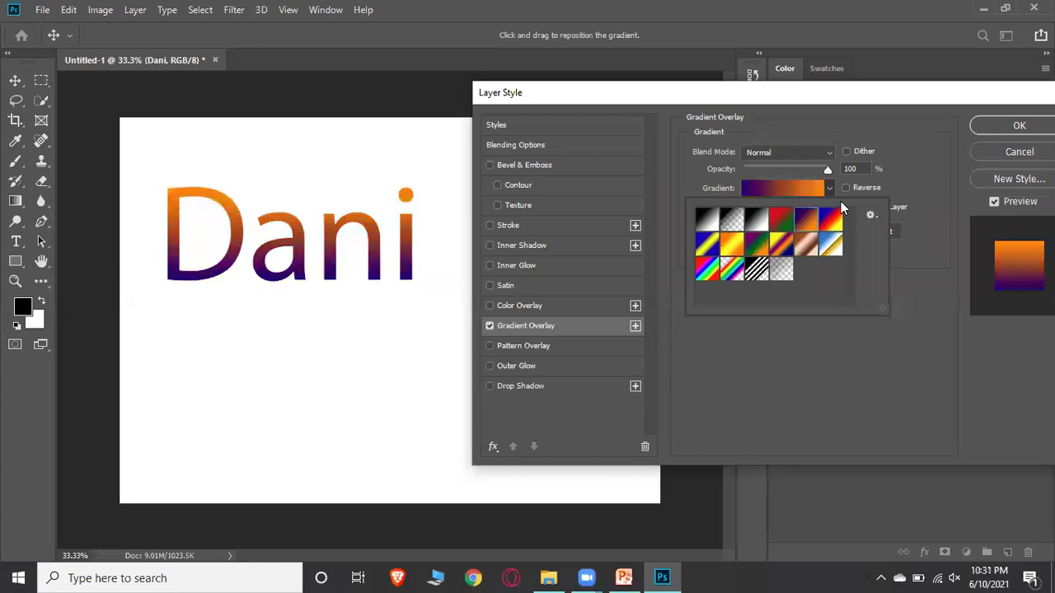
pyautogui.click(894, 177)
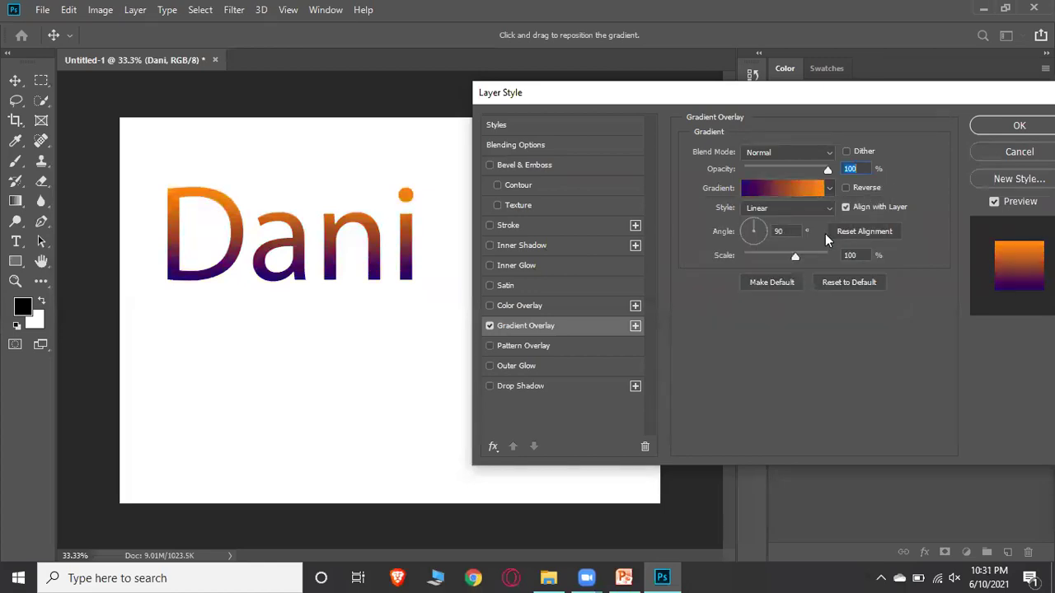
# Step: Edit the overlay's gradient and change its violet start stop to bright purple, 8d00a6
pyautogui.click(781, 189)
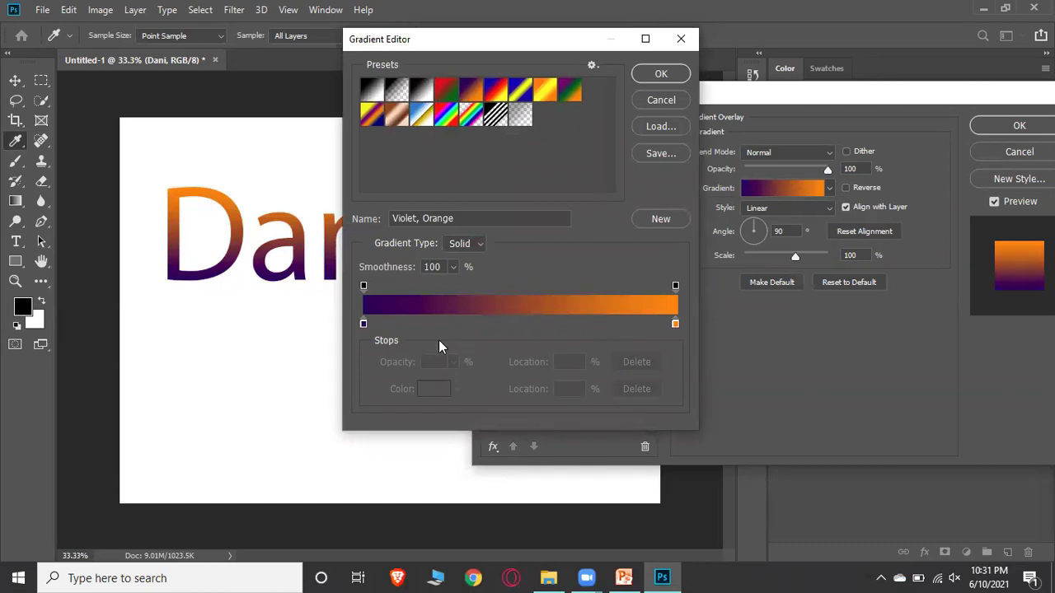
pyautogui.moveTo(490, 43); pyautogui.dragTo(569, 49)
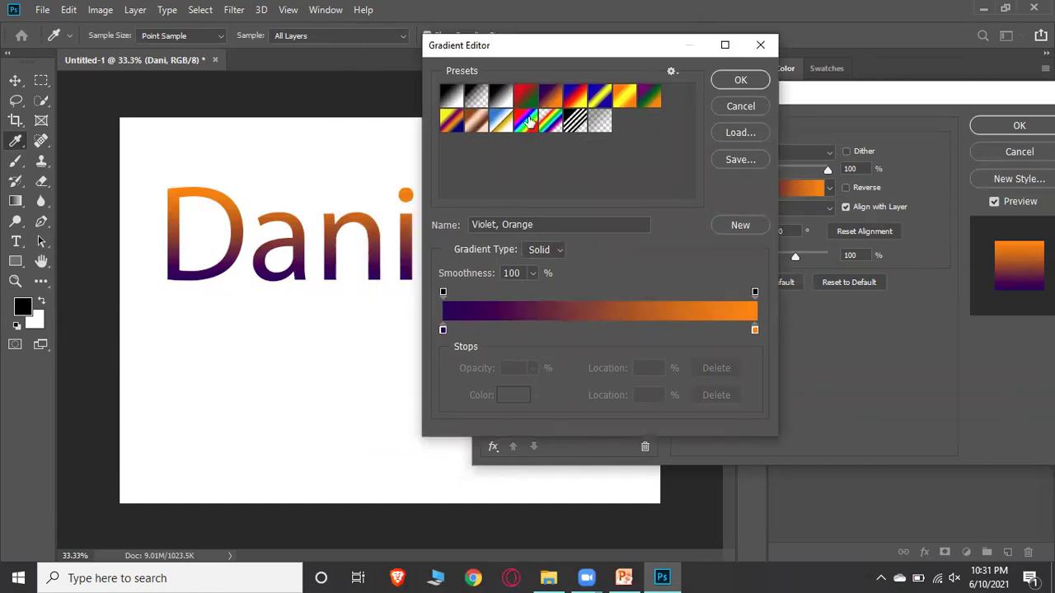
pyautogui.click(443, 330)
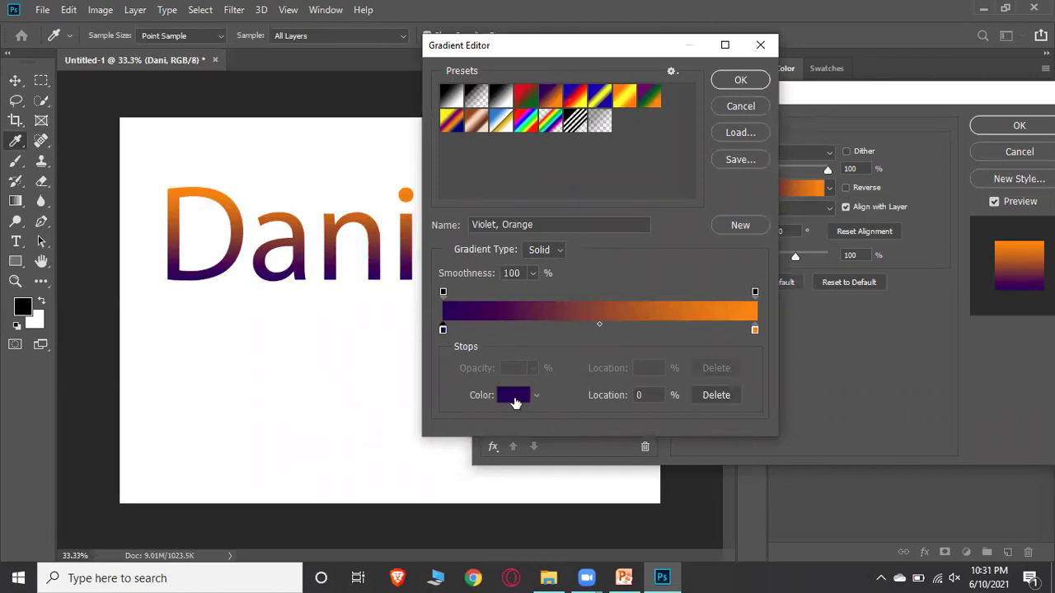
pyautogui.click(506, 399)
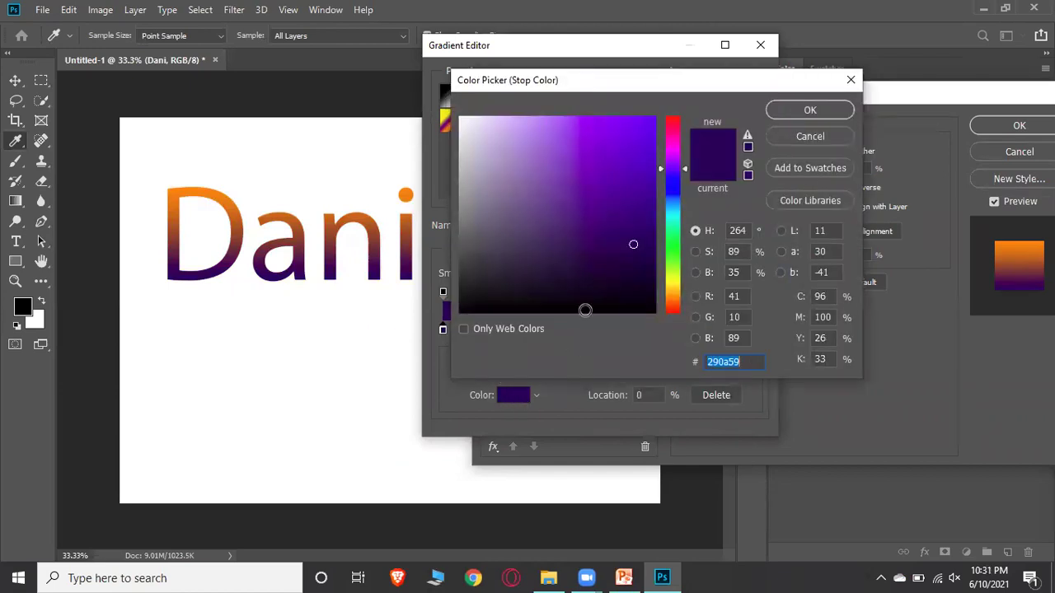
pyautogui.click(673, 154)
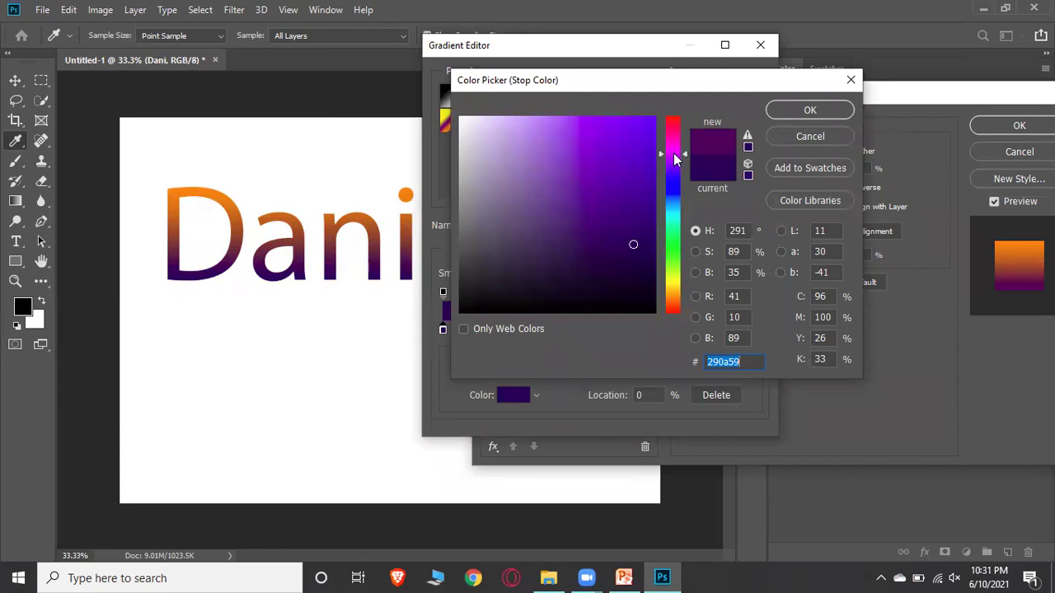
pyautogui.click(655, 182)
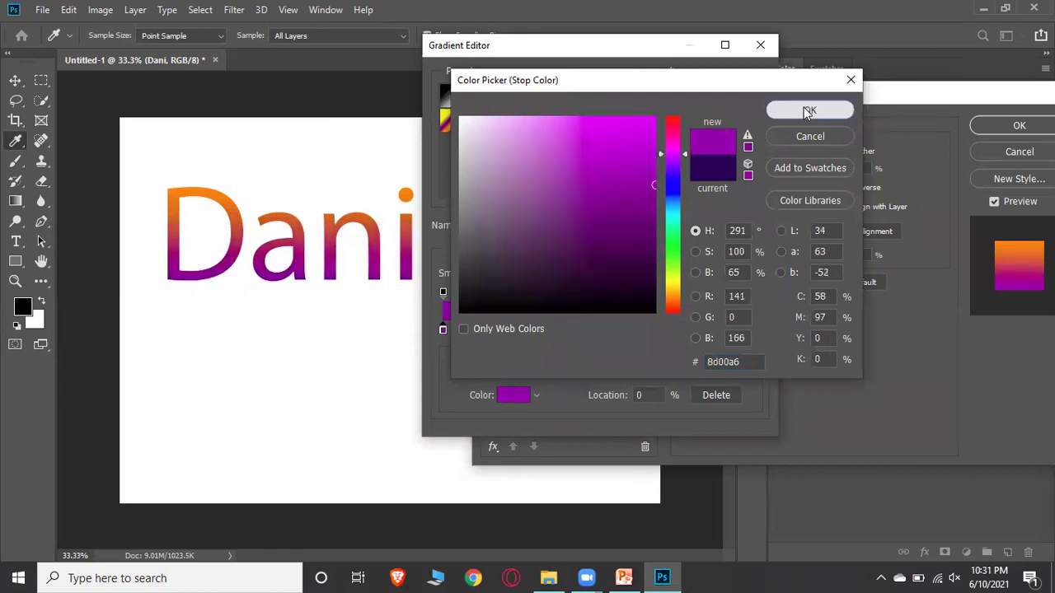
pyautogui.click(810, 109)
# Step: Change the gradient's orange end stop to cyan, 00f6ff, and accept the edited gradient
pyautogui.click(754, 329)
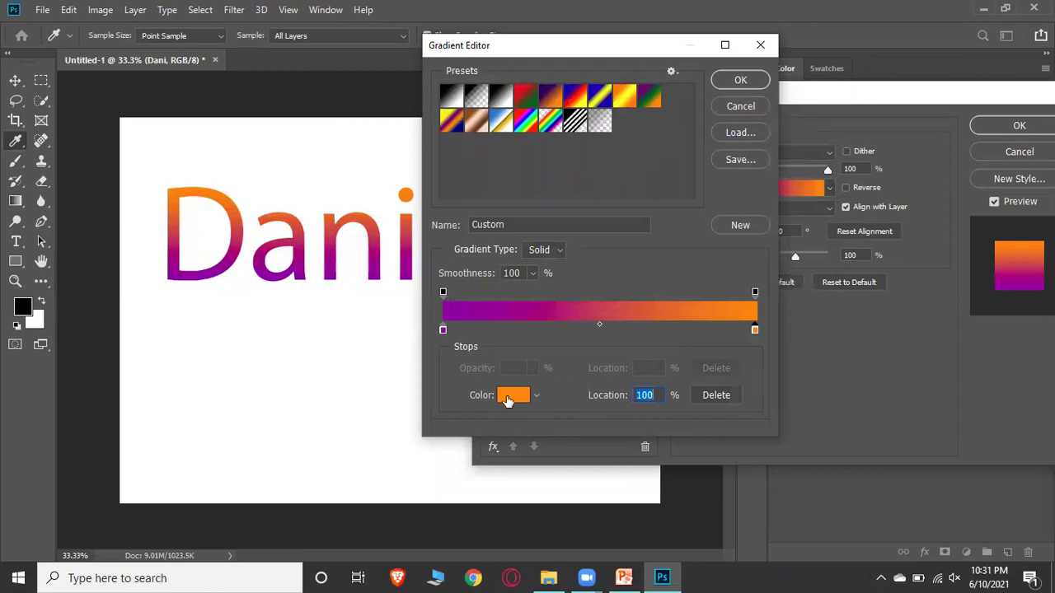
pyautogui.click(507, 397)
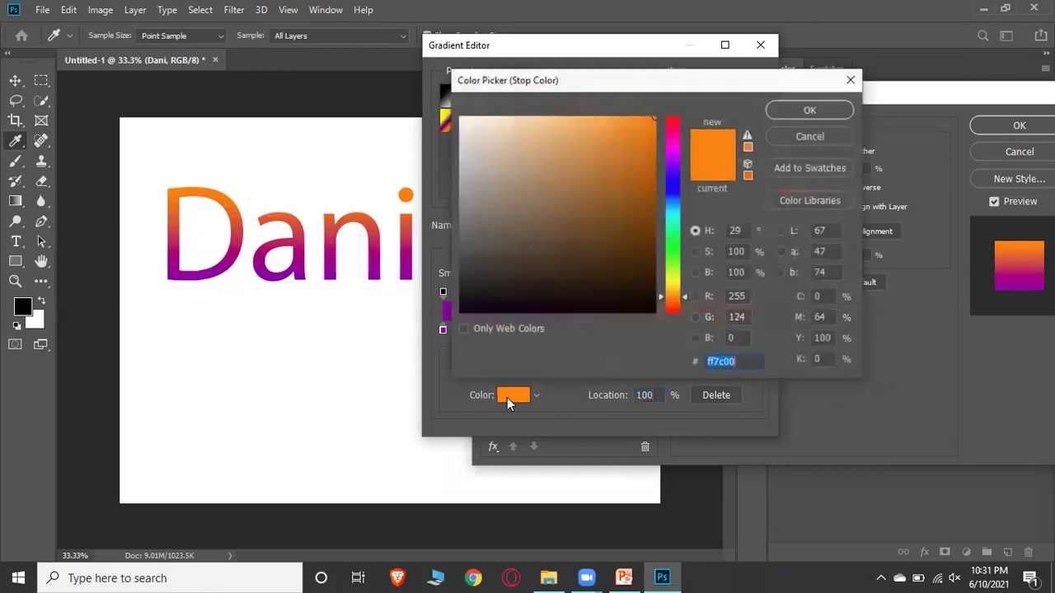
pyautogui.click(671, 216)
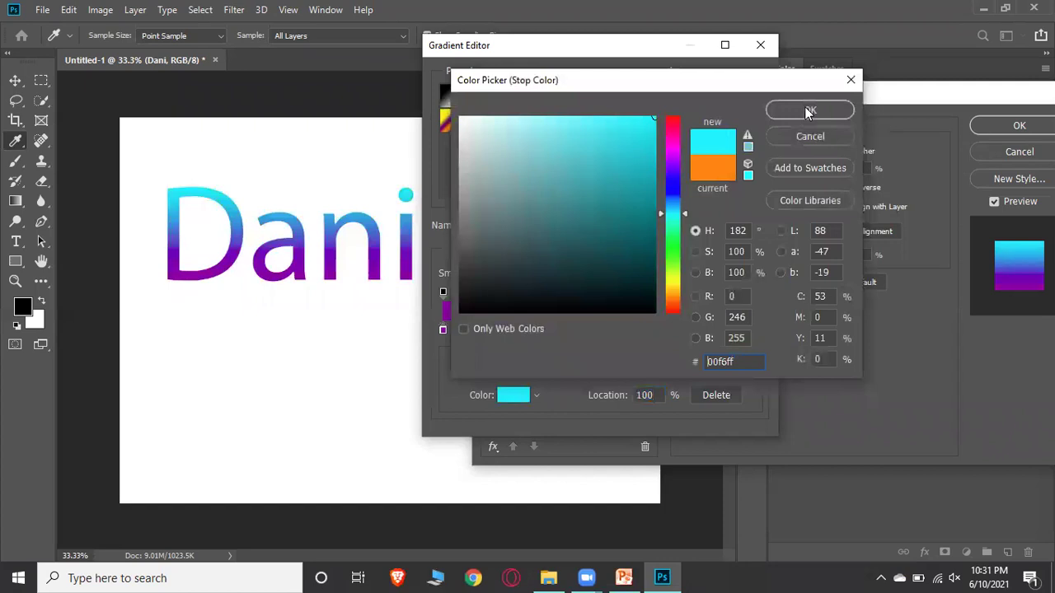
pyautogui.click(808, 113)
pyautogui.click(740, 80)
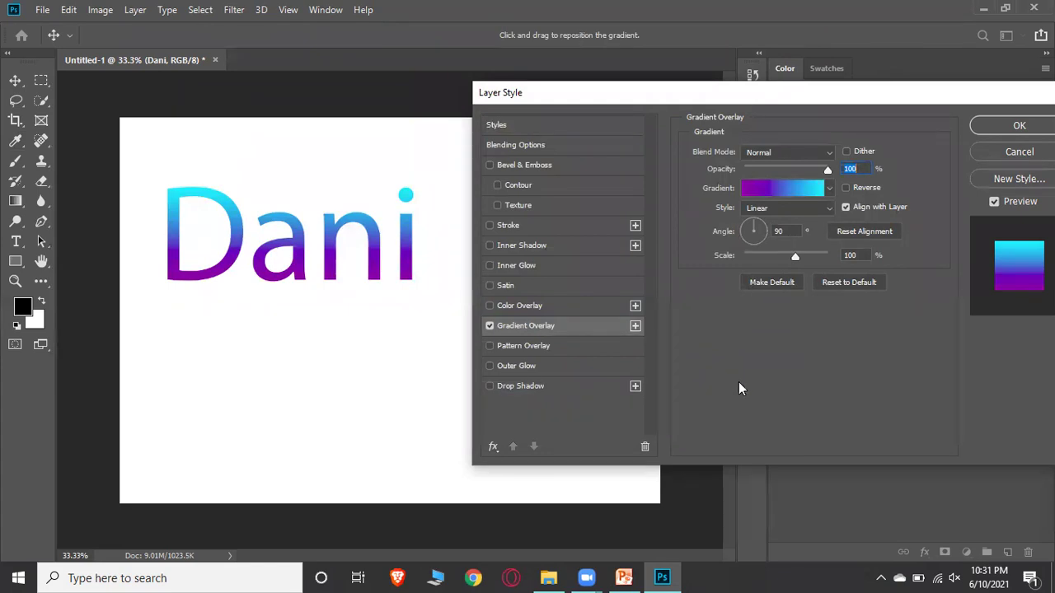
# Step: Try the gradient overlay at different opacities and at angles of 58°, -55° and -176°, and discard the effect
pyautogui.click(917, 281)
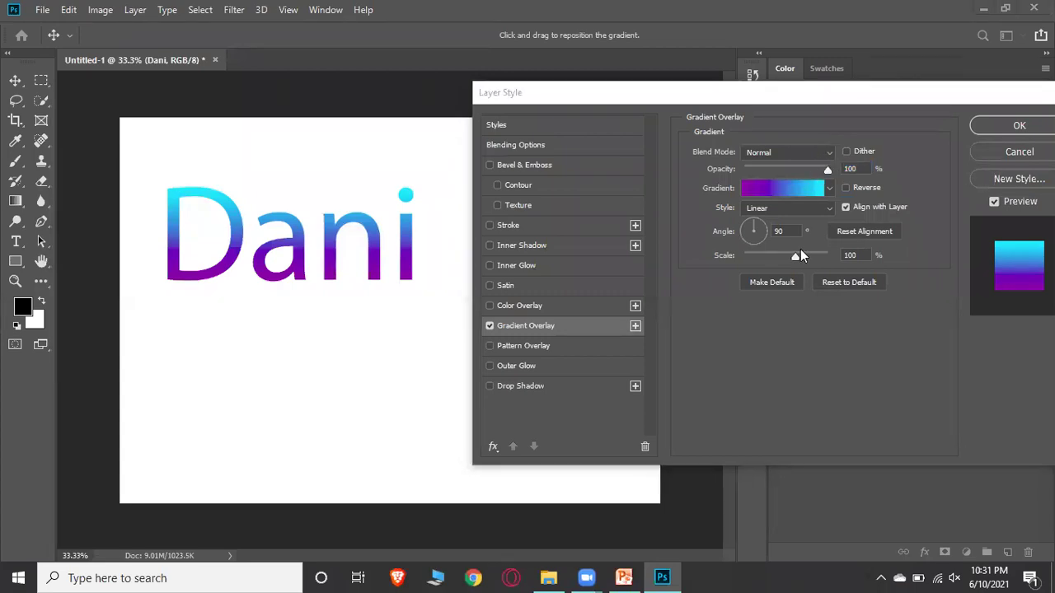
pyautogui.click(828, 172)
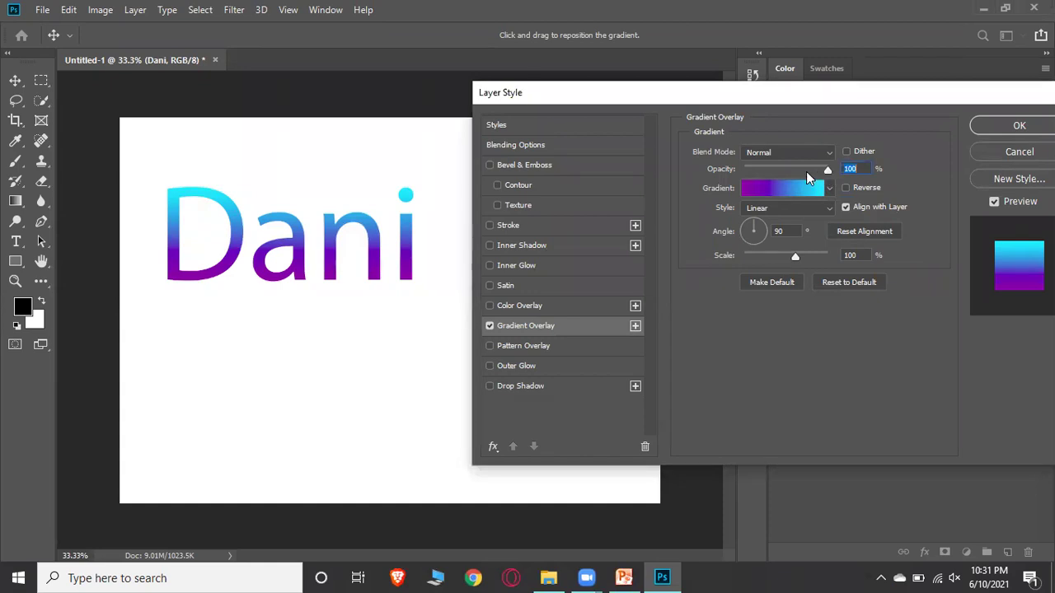
pyautogui.moveTo(769, 166); pyautogui.dragTo(839, 176)
pyautogui.click(758, 222)
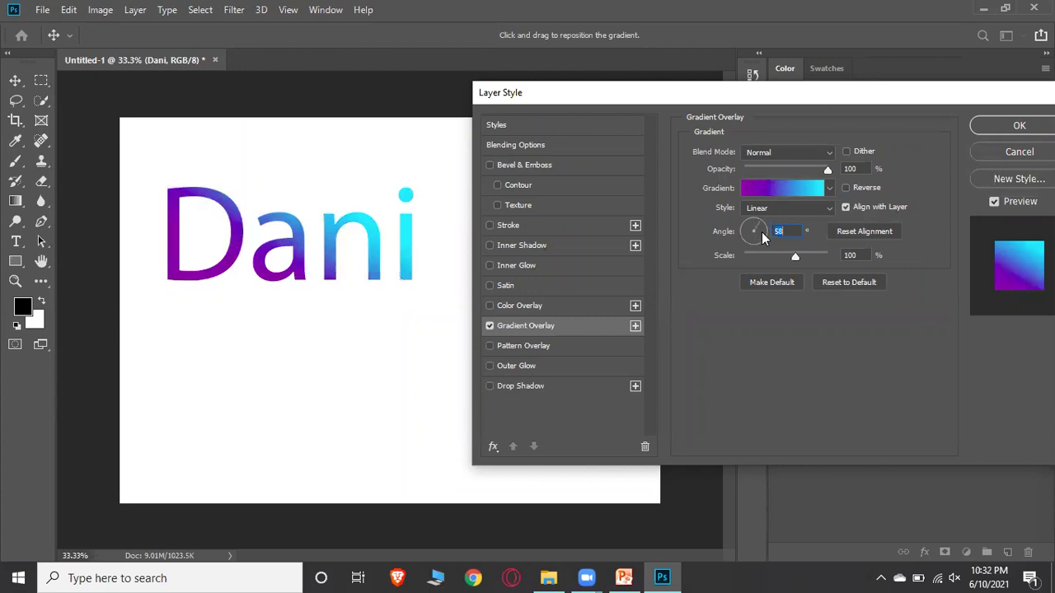
pyautogui.click(761, 231)
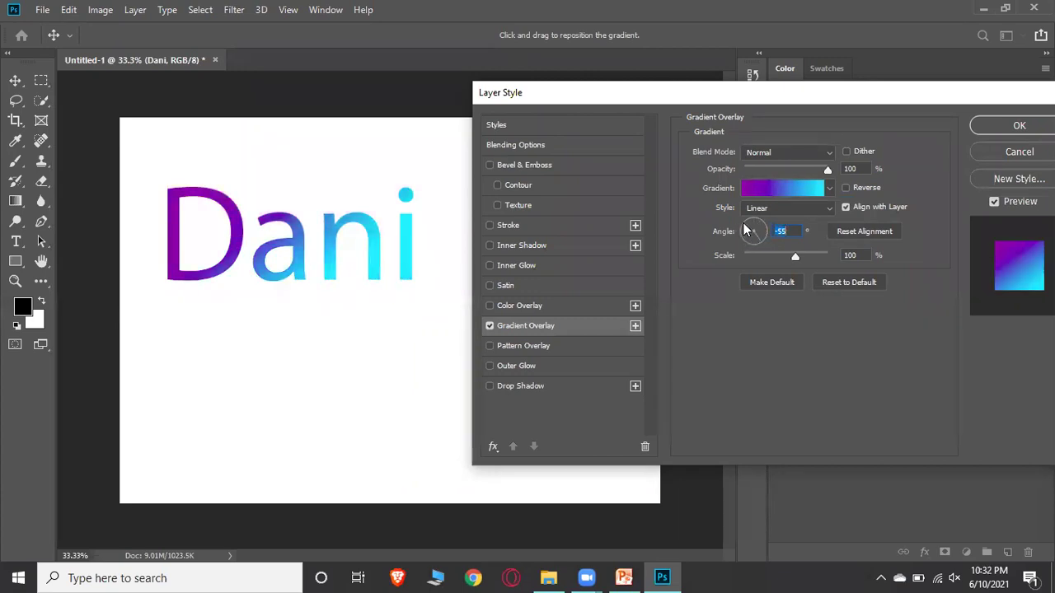
pyautogui.click(756, 223)
pyautogui.click(747, 233)
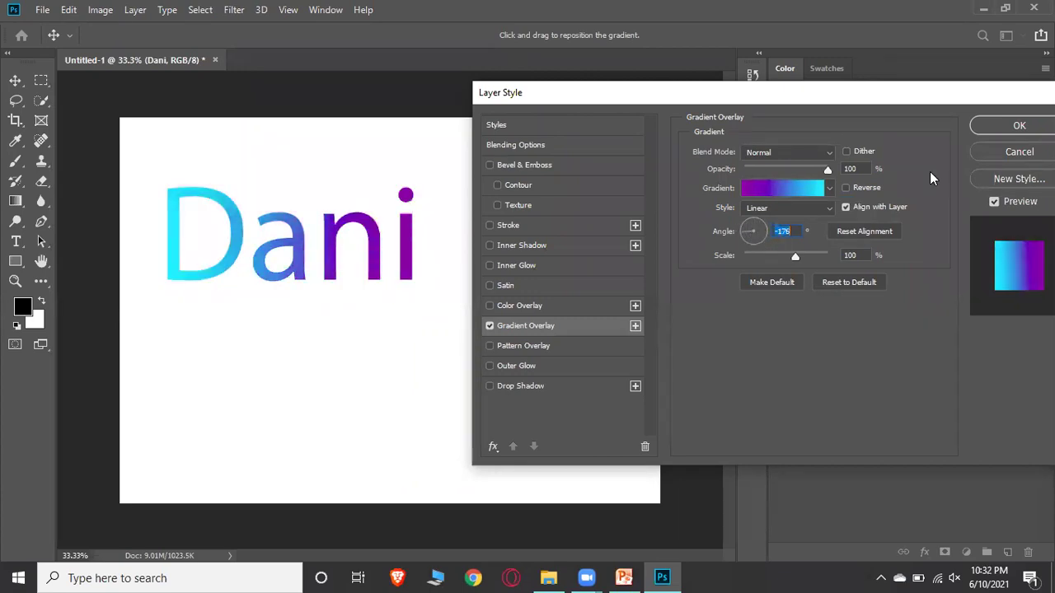
pyautogui.click(1003, 152)
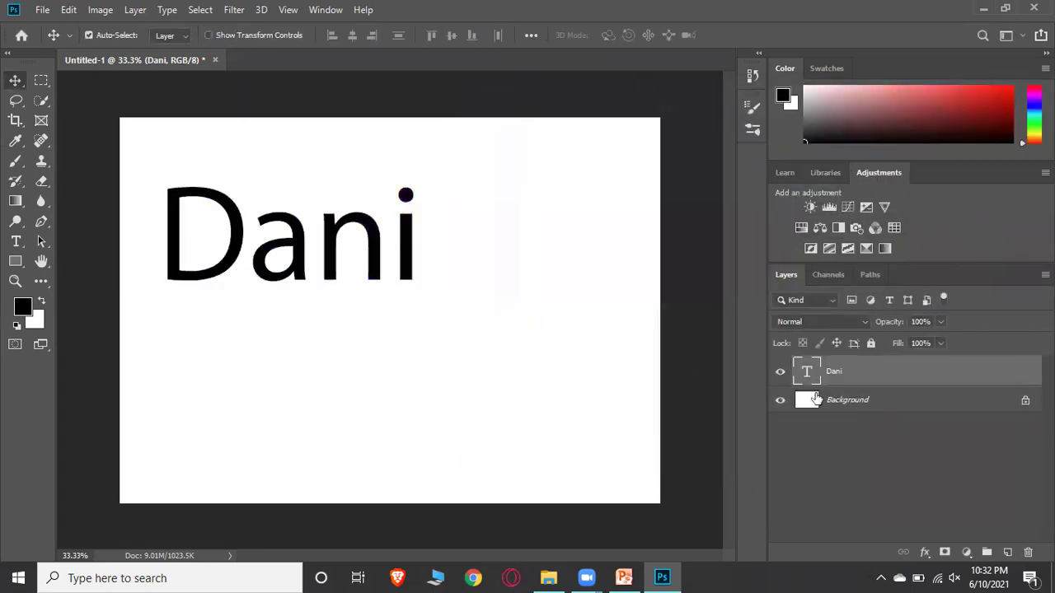
# Step: Try the Bevel & Emboss effect on the name text and discard it
pyautogui.click(923, 552)
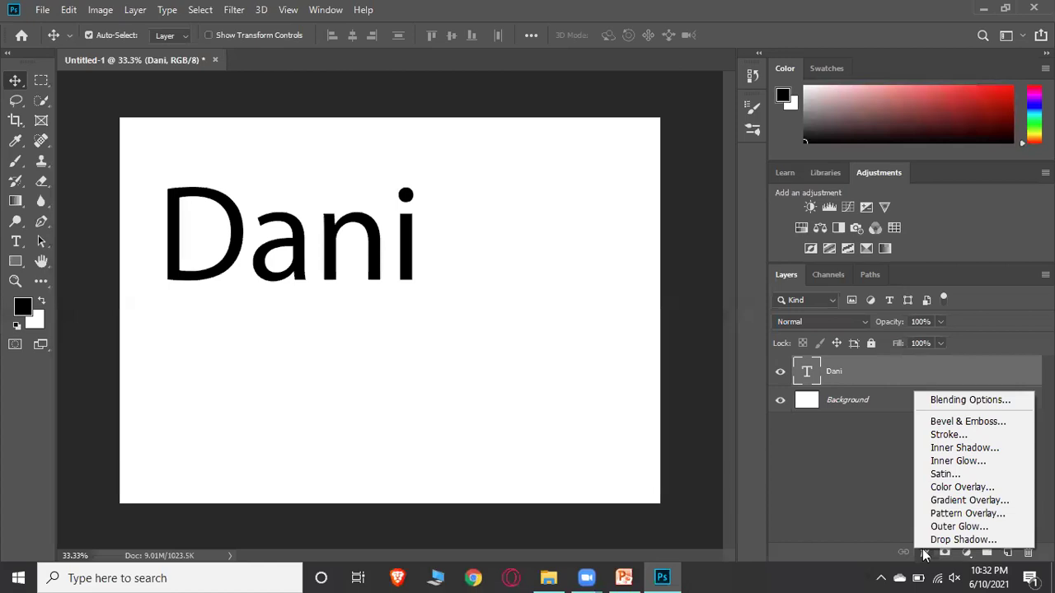
pyautogui.click(989, 422)
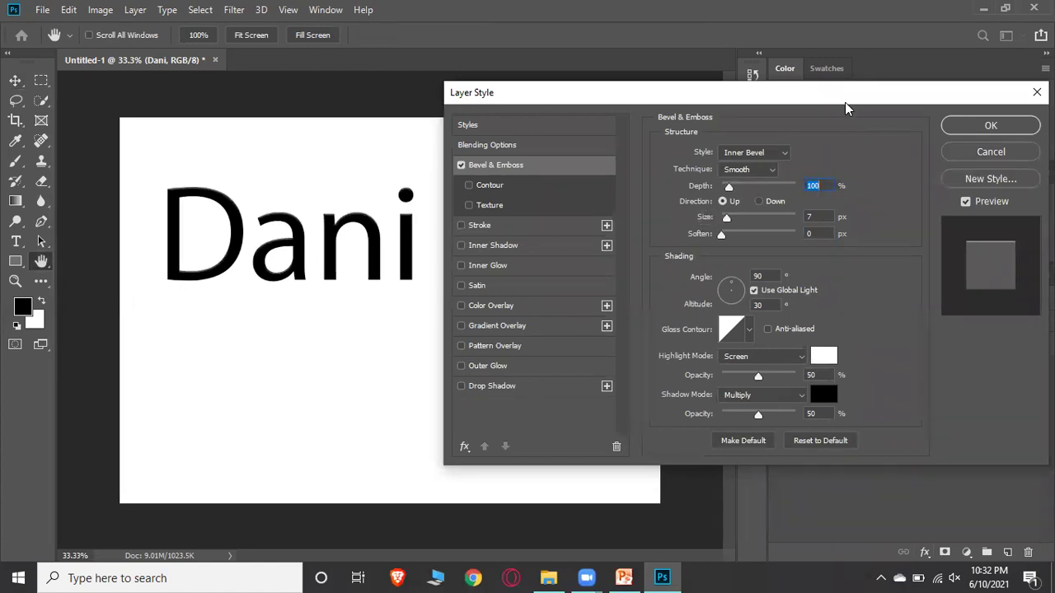
pyautogui.moveTo(844, 102); pyautogui.dragTo(789, 270)
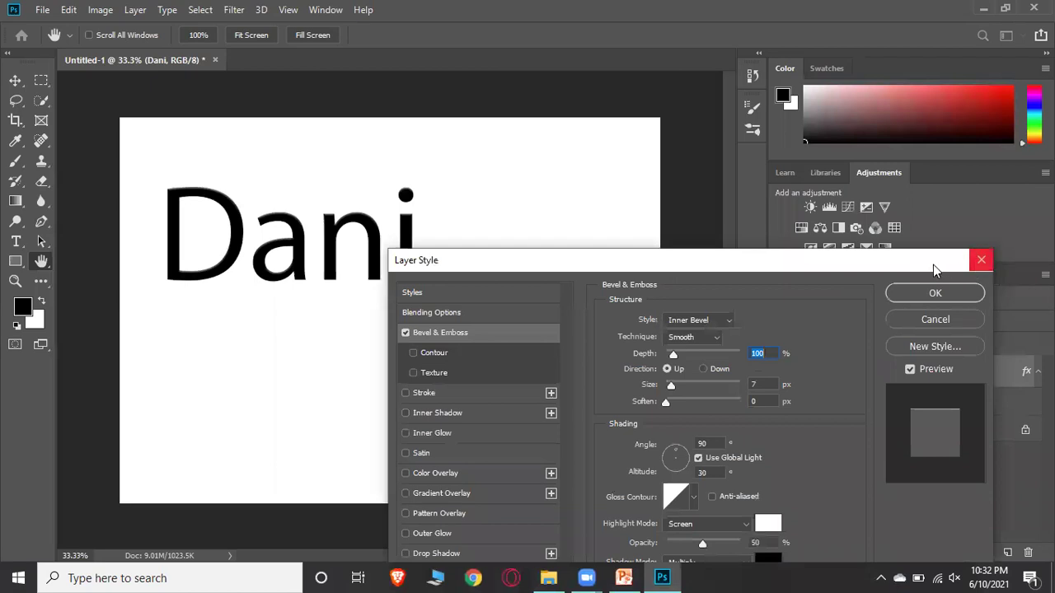
pyautogui.click(934, 319)
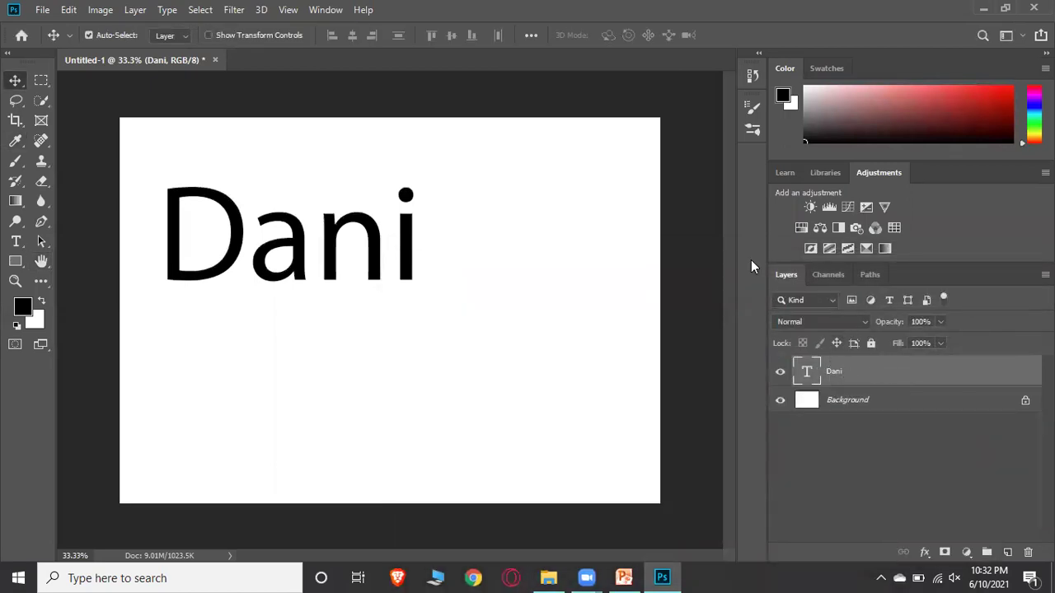
# Step: Show the Properties panel, dock it in the Layers group ahead of Layers, and display the text layer's properties
pyautogui.click(326, 10)
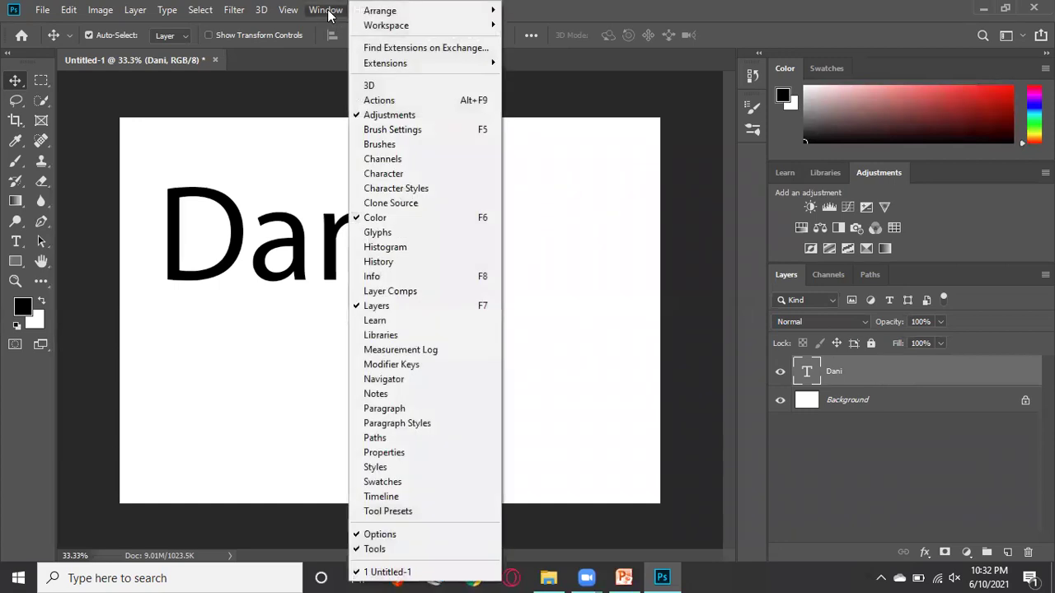
pyautogui.click(395, 459)
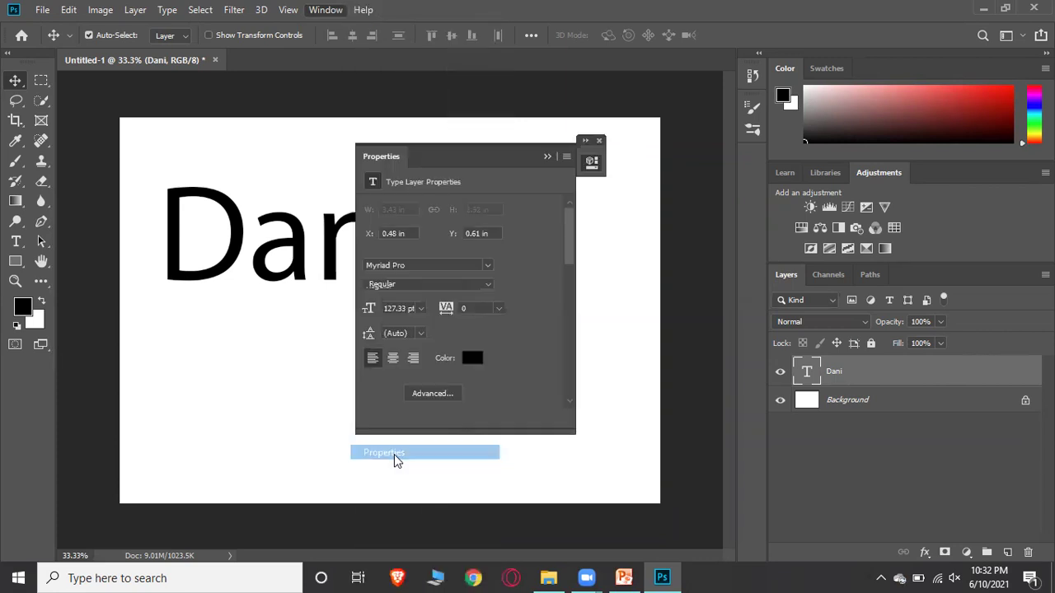
pyautogui.moveTo(460, 152); pyautogui.dragTo(783, 274)
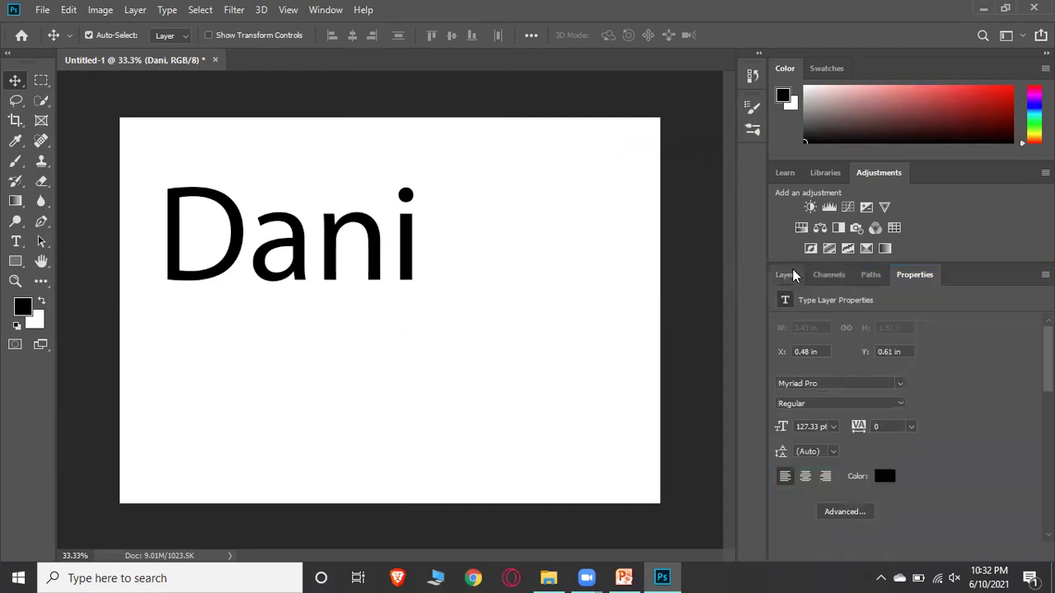
pyautogui.moveTo(913, 275); pyautogui.dragTo(812, 287)
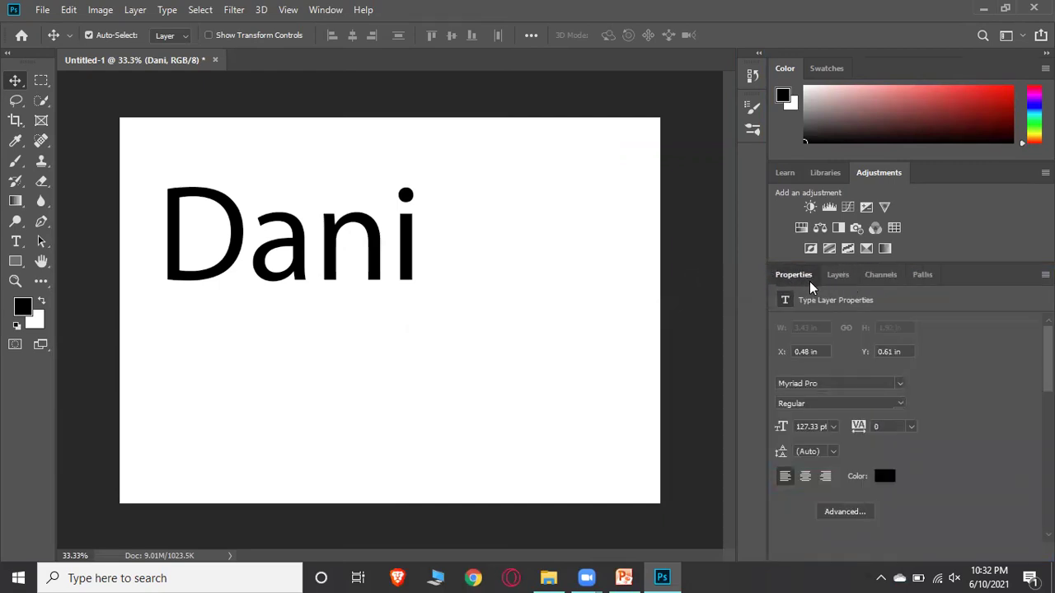
pyautogui.click(838, 277)
pyautogui.click(795, 277)
pyautogui.click(839, 276)
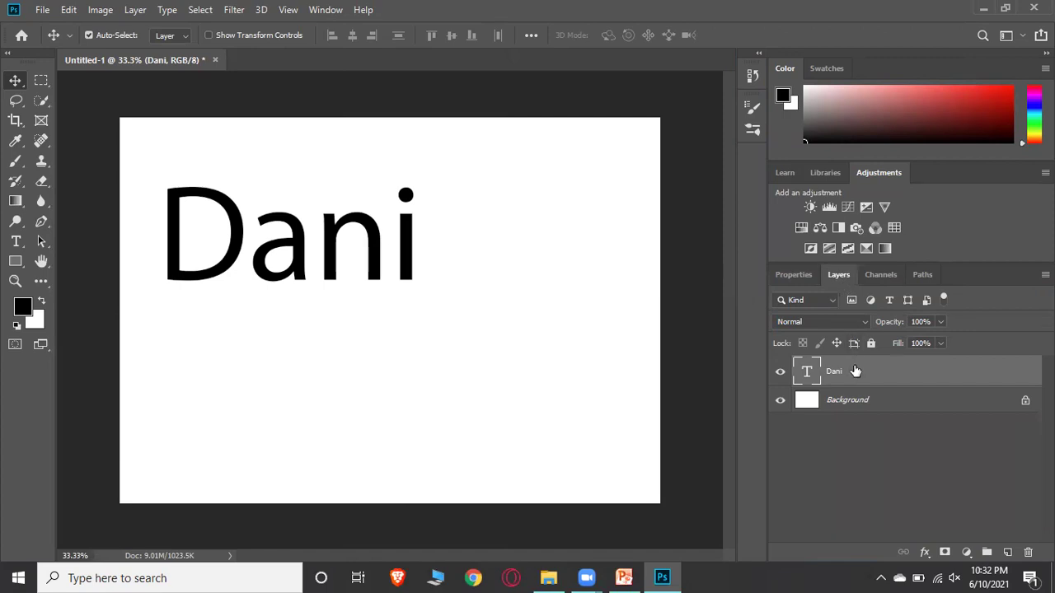
pyautogui.click(796, 274)
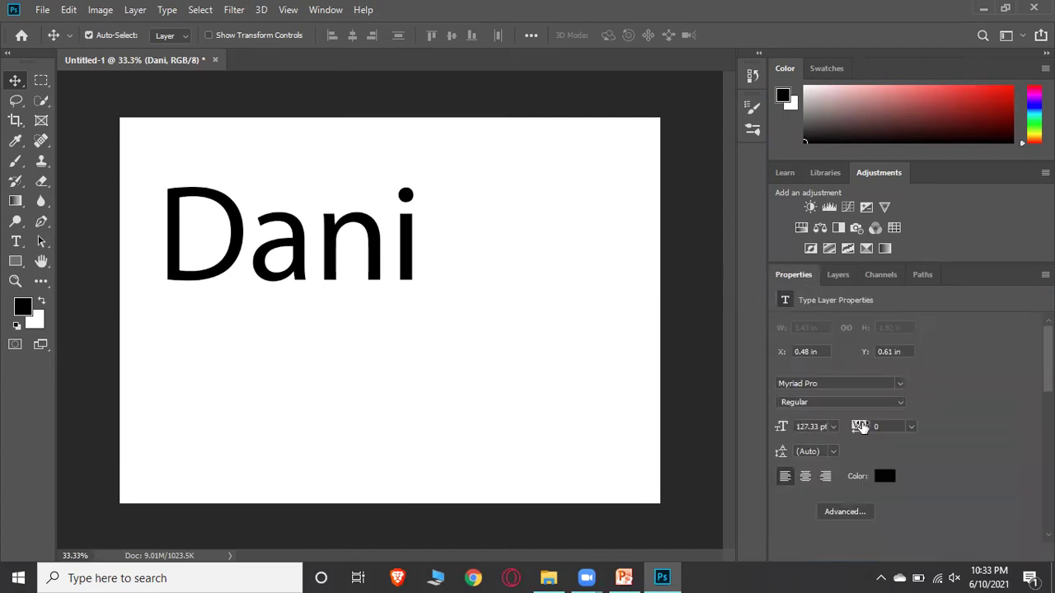
# Step: Set the name text's font to Matura MT Script Capitals and its color to bright red, ff0c0c
pyautogui.click(899, 386)
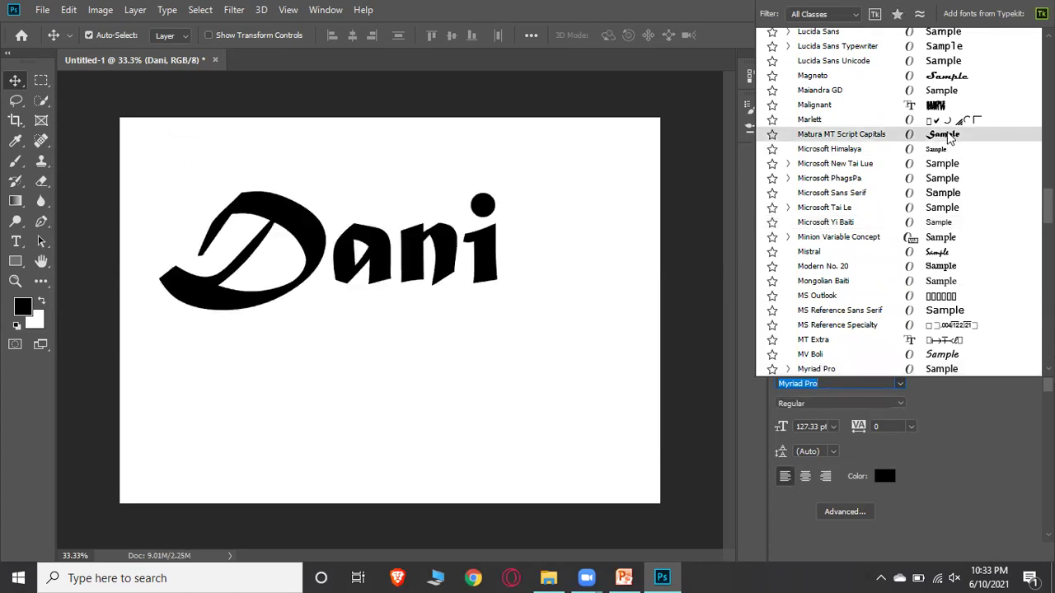
pyautogui.click(947, 137)
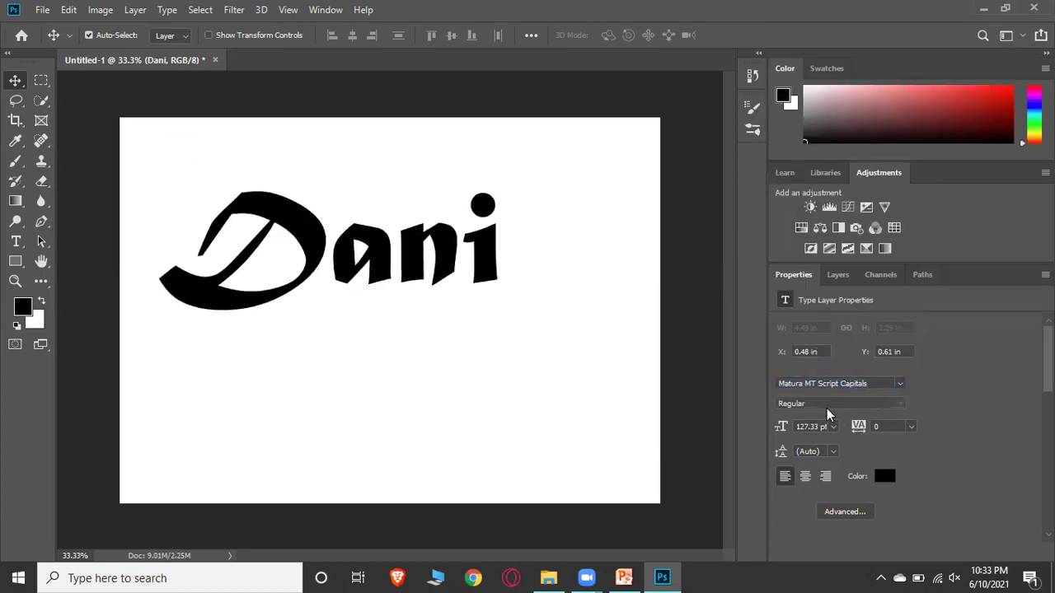
pyautogui.click(828, 428)
pyautogui.click(884, 478)
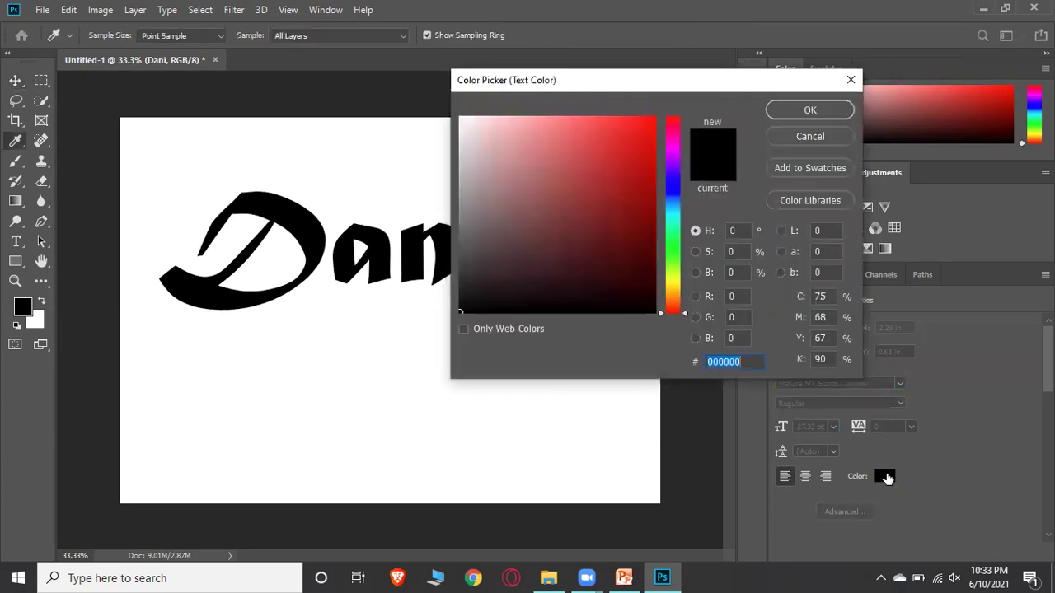
pyautogui.click(618, 225)
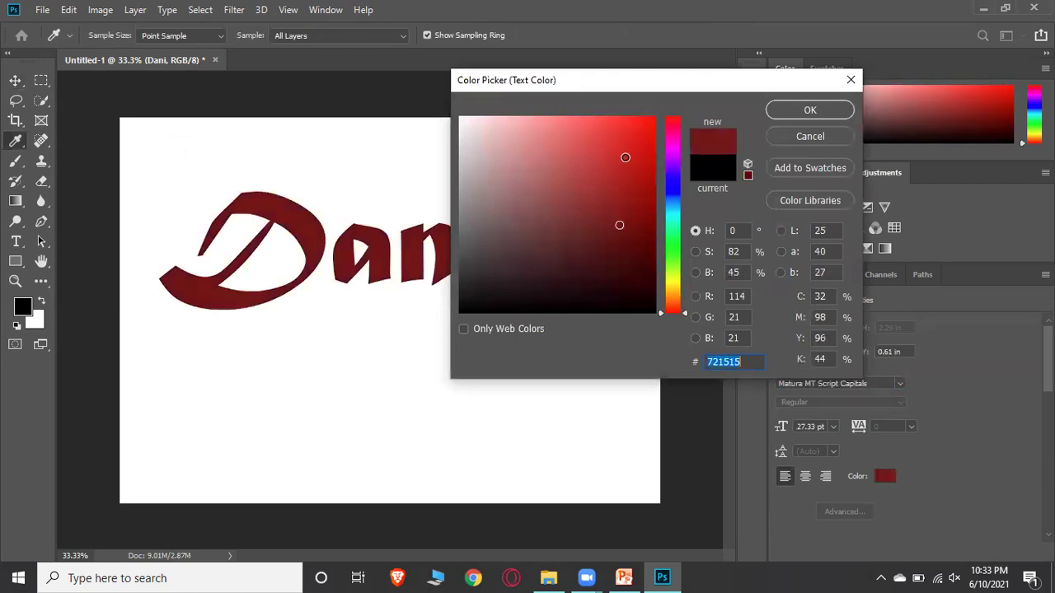
pyautogui.click(646, 119)
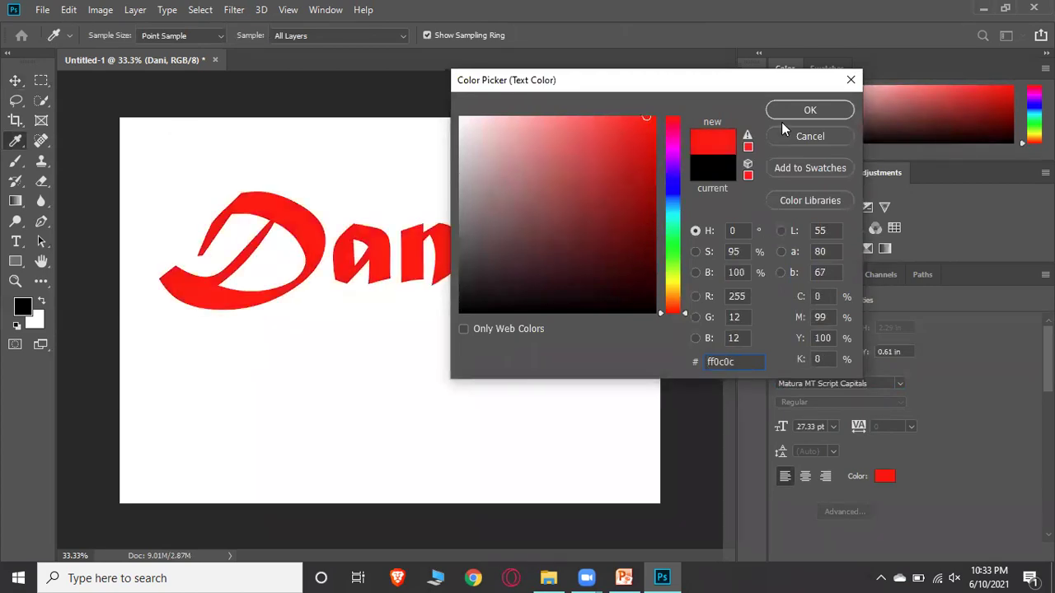
pyautogui.click(805, 110)
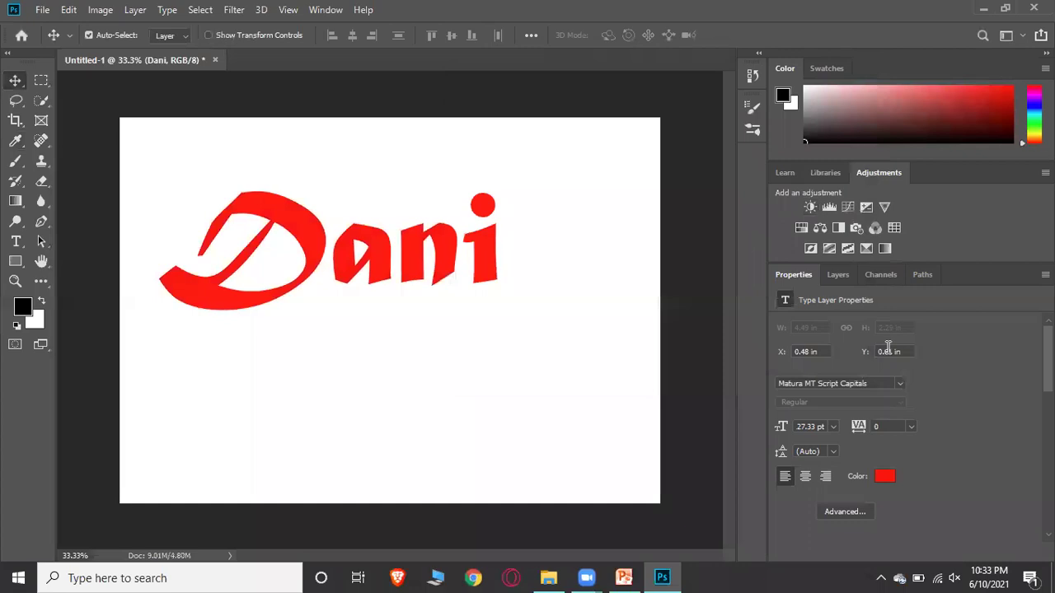
pyautogui.click(829, 166)
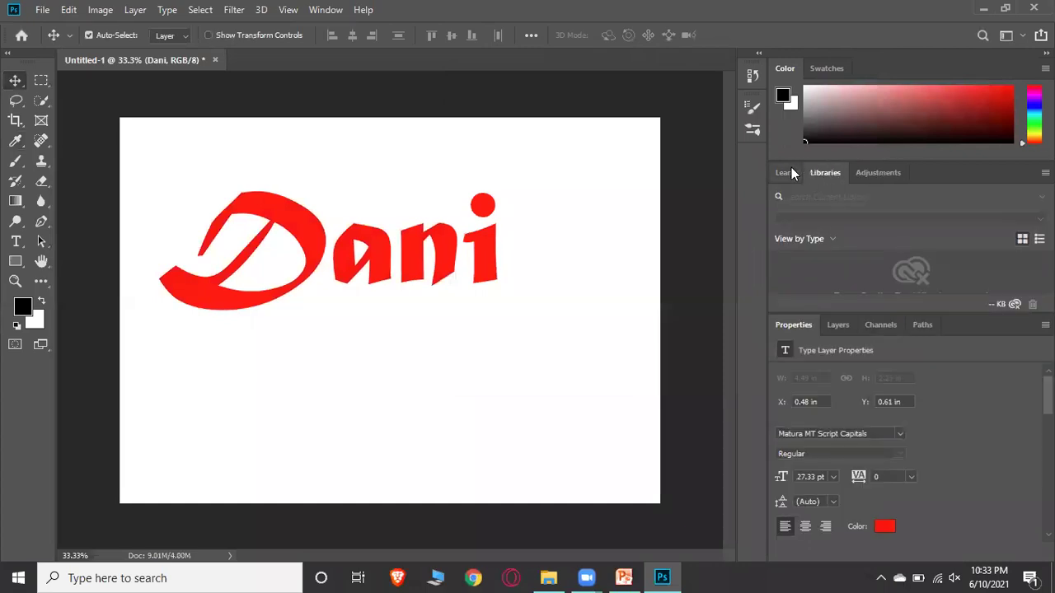
pyautogui.click(791, 167)
pyautogui.click(855, 174)
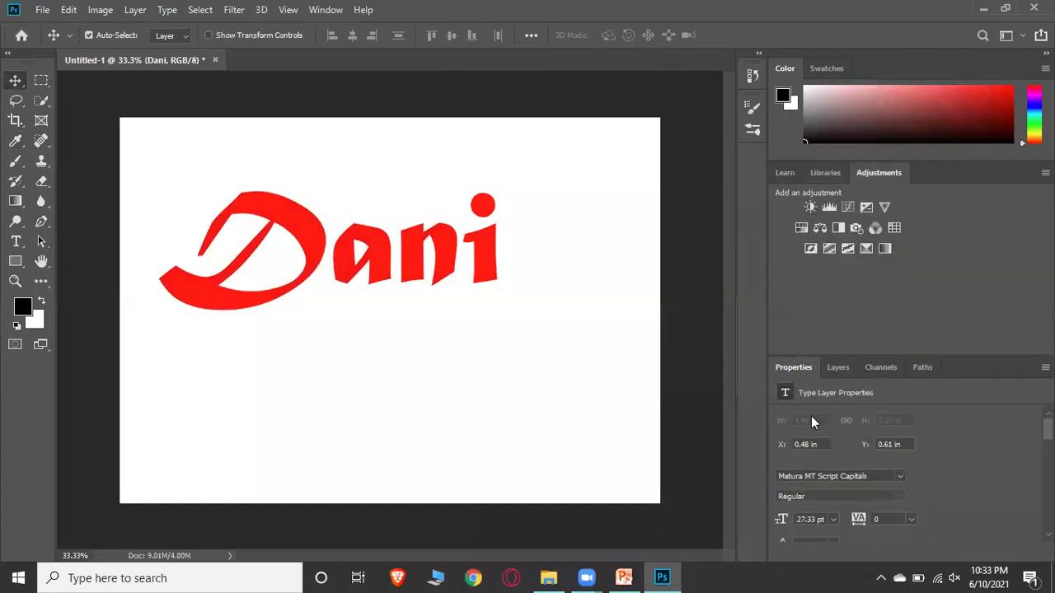
# Step: Apply a Gradient Overlay with the blue, red, yellow preset to the name text layer, trying the red-green preset first
pyautogui.click(833, 367)
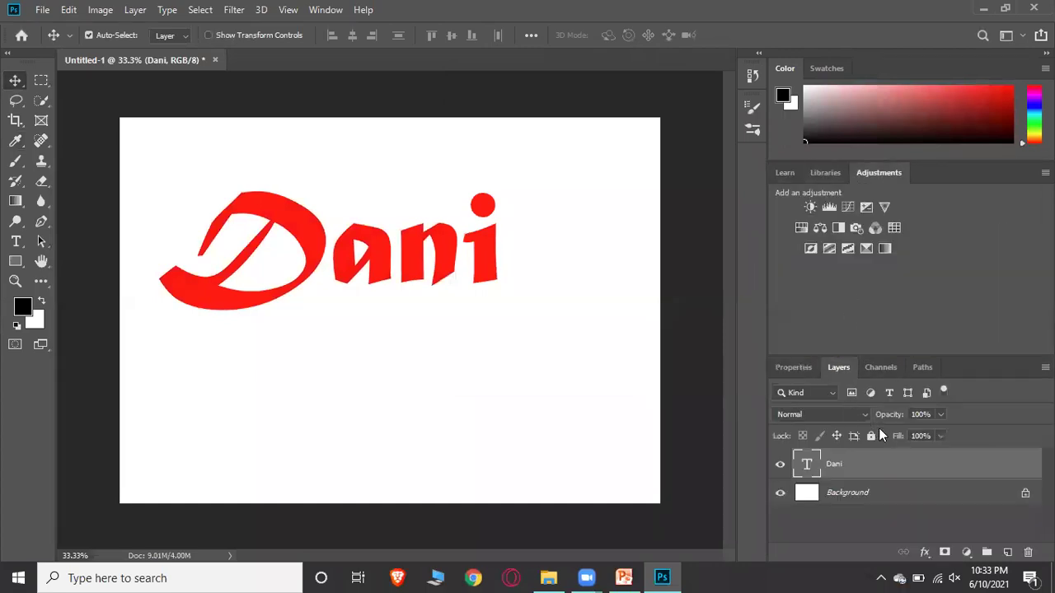
pyautogui.click(924, 552)
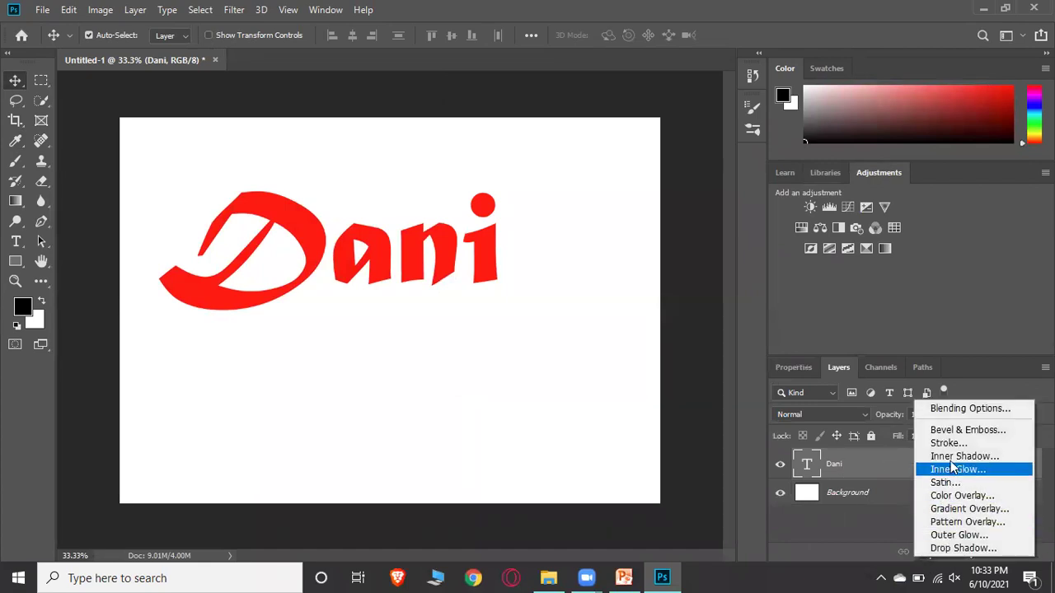
pyautogui.click(962, 509)
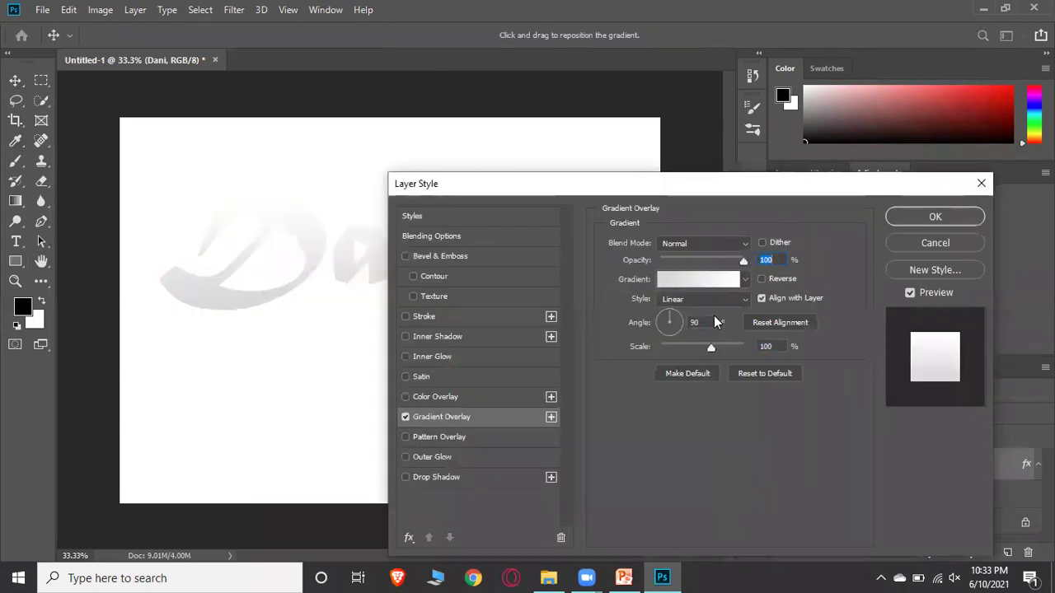
pyautogui.click(747, 280)
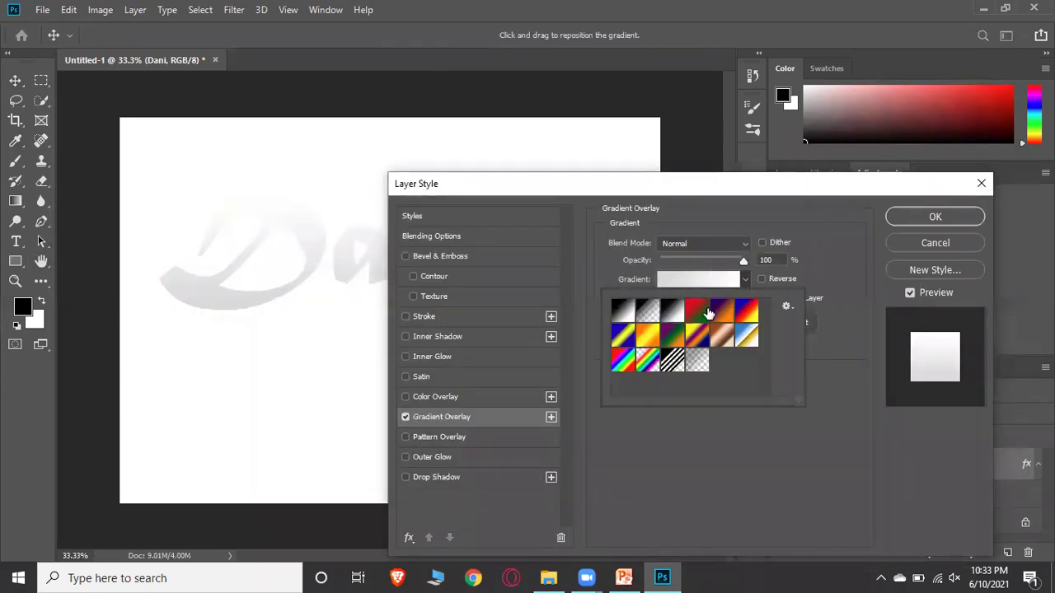
pyautogui.click(697, 311)
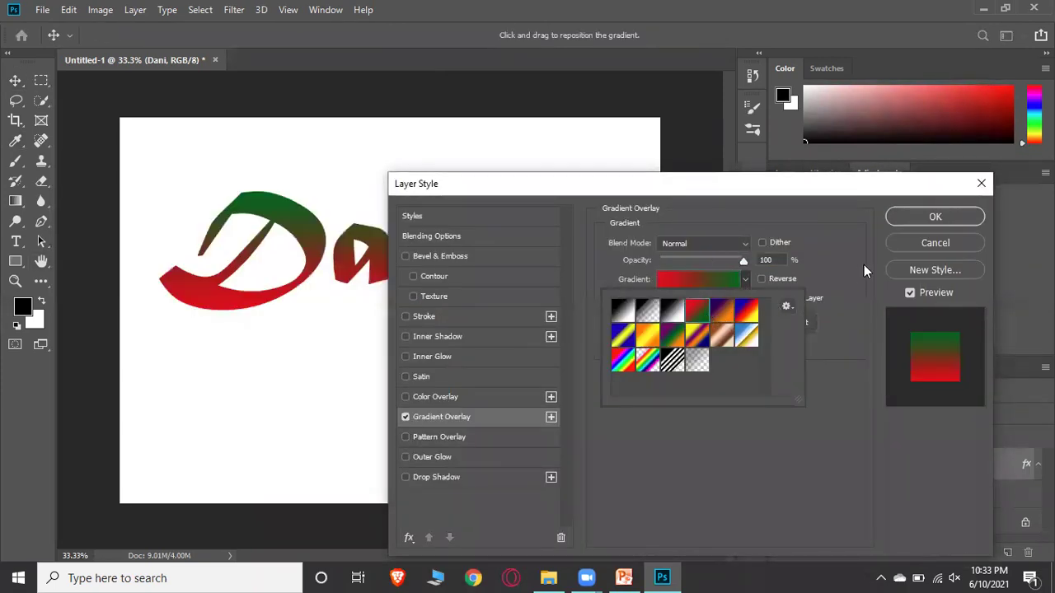
pyautogui.click(746, 316)
pyautogui.click(924, 213)
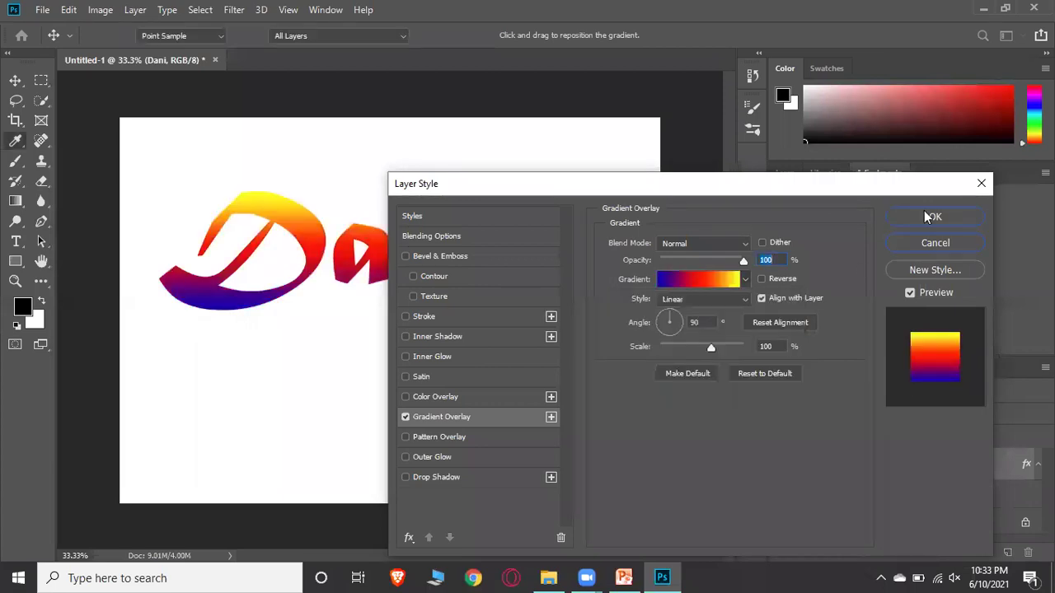
pyautogui.click(924, 213)
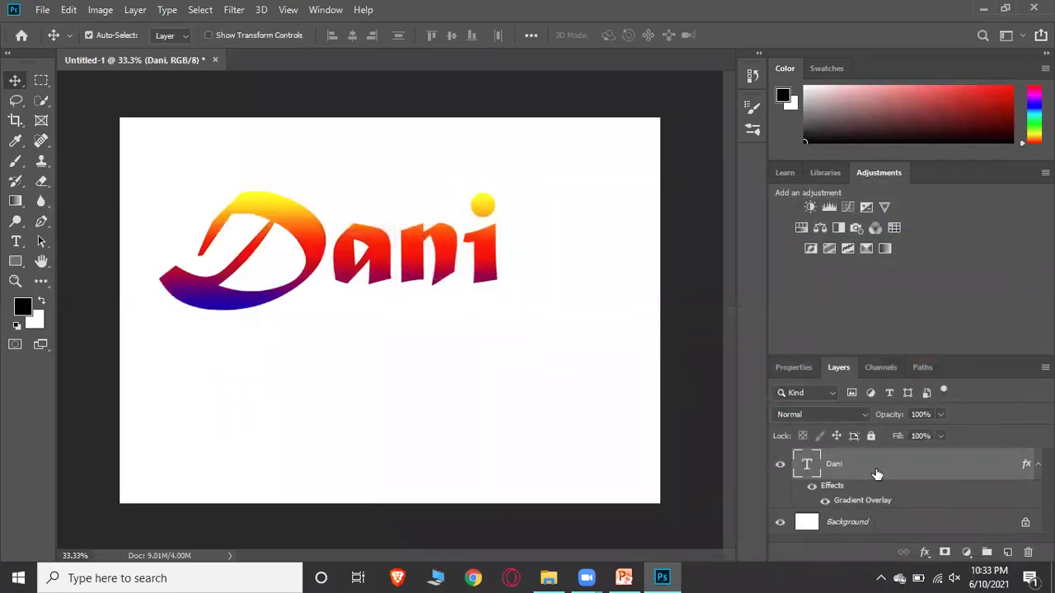
# Step: Add Bevel & Emboss to the name text with depth 990%, size 65 px and soften 7 px
pyautogui.click(925, 553)
pyautogui.click(944, 430)
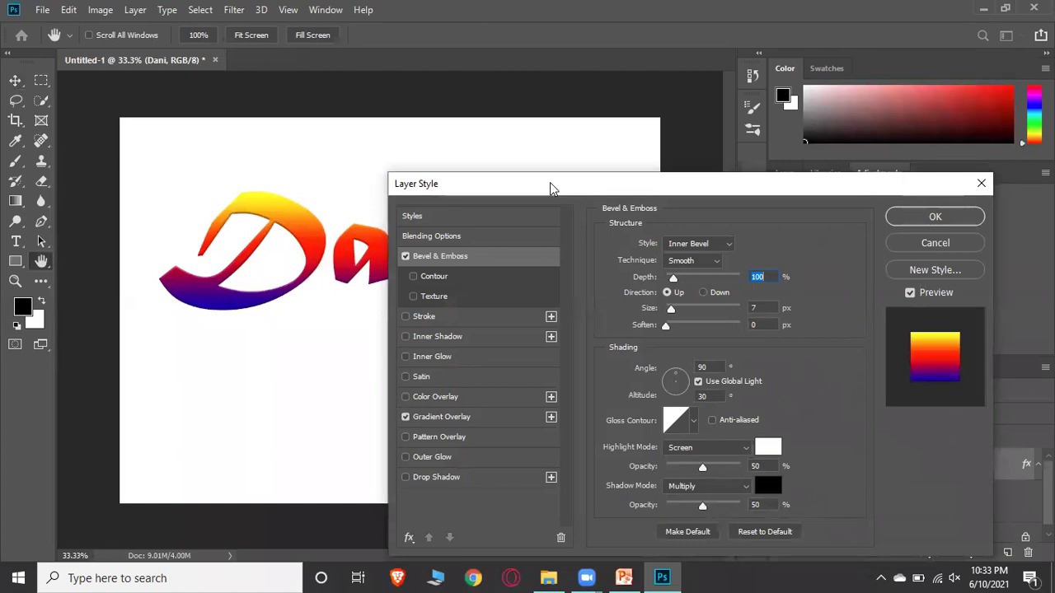
pyautogui.moveTo(549, 182); pyautogui.dragTo(564, 106)
pyautogui.moveTo(688, 204); pyautogui.dragTo(753, 201)
pyautogui.moveTo(683, 232)
pyautogui.mouseDown()
pyautogui.moveTo(714, 231)
pyautogui.moveTo(680, 250)
pyautogui.moveTo(721, 244)
pyautogui.moveTo(704, 231)
pyautogui.mouseUp()
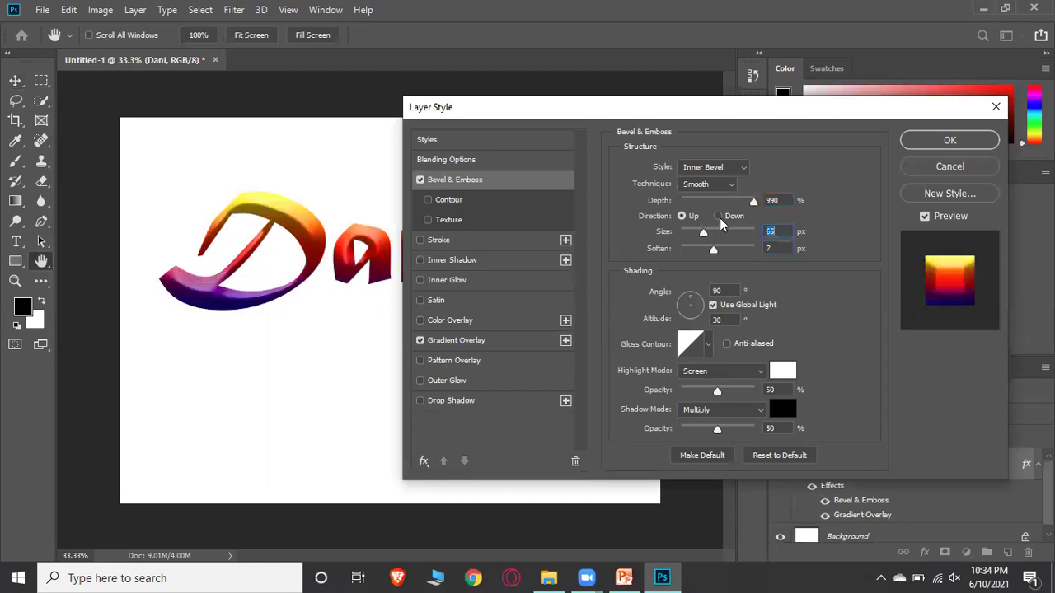
# Step: Try the bevel's Down direction and the Chisel Hard and Chisel Soft techniques, returning to Up and Smooth
pyautogui.click(718, 217)
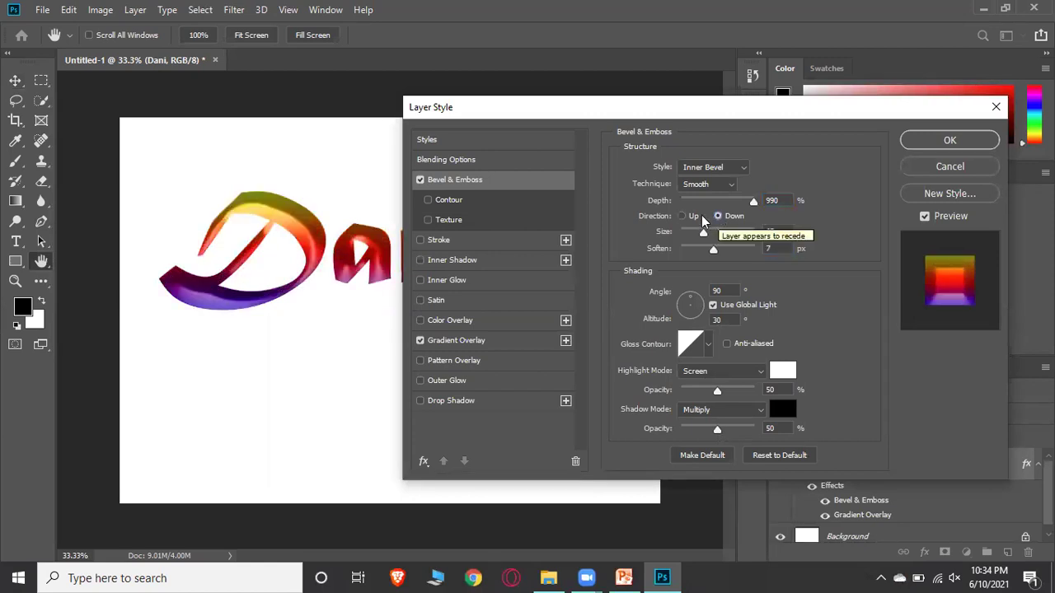
pyautogui.click(682, 215)
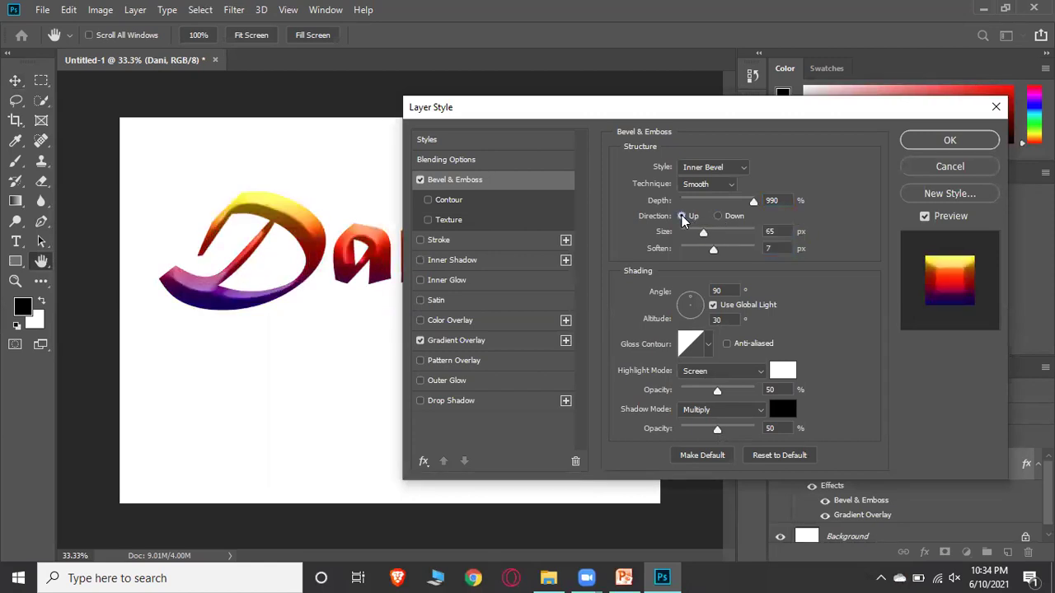
pyautogui.click(716, 184)
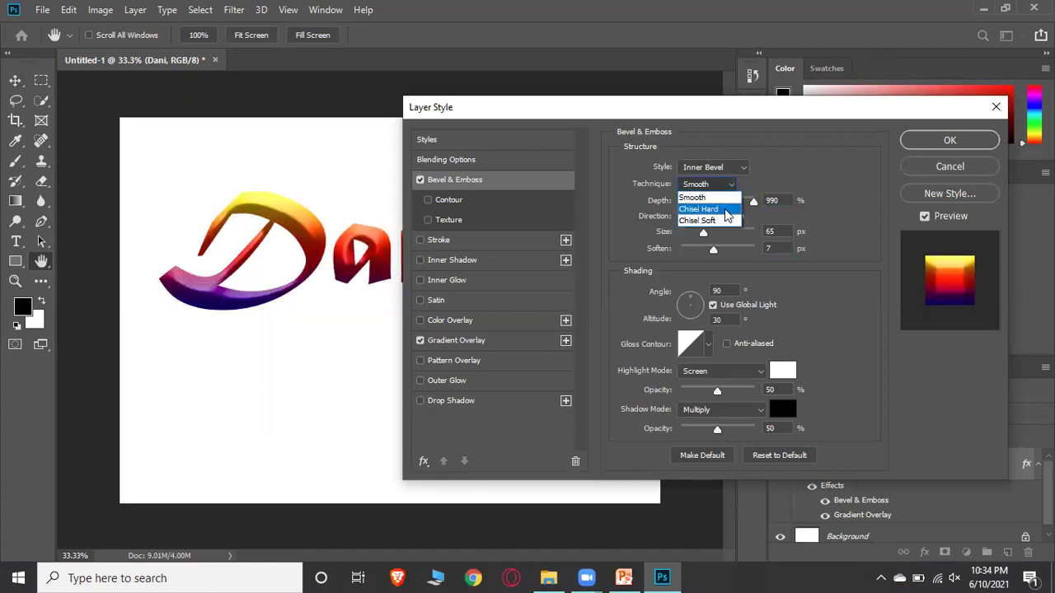
pyautogui.click(722, 206)
pyautogui.click(718, 185)
pyautogui.click(707, 220)
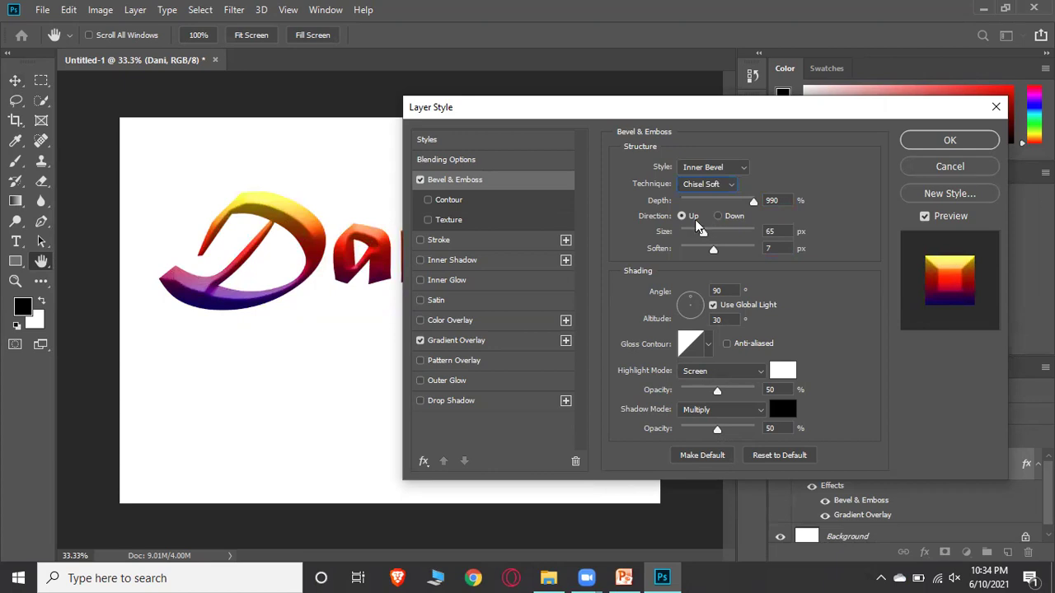
pyautogui.click(717, 186)
pyautogui.click(707, 190)
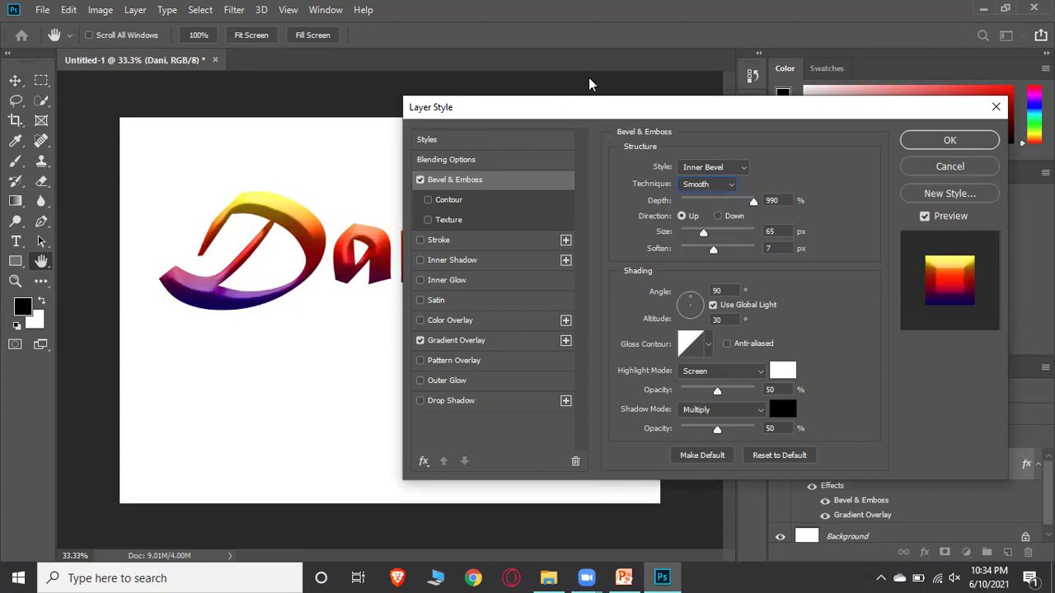
# Step: Adjust the bevel to size 101 px, soften 10 px and depth 282%
pyautogui.moveTo(588, 107); pyautogui.dragTo(613, 76)
pyautogui.moveTo(727, 203); pyautogui.dragTo(737, 198)
pyautogui.click(737, 217)
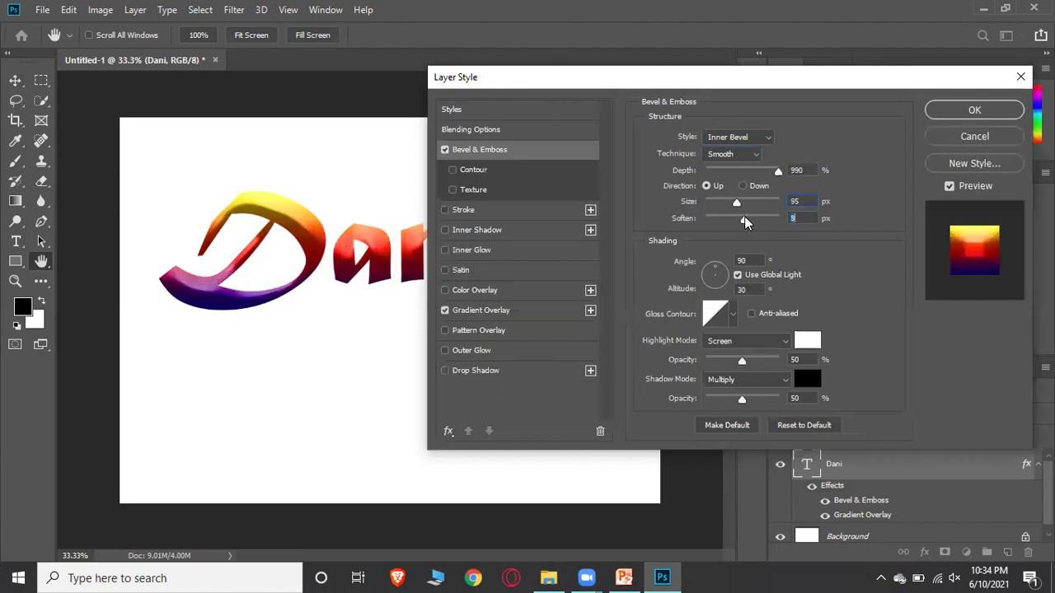
pyautogui.moveTo(749, 215); pyautogui.dragTo(750, 215)
pyautogui.click(807, 199)
pyautogui.press('Up')
pyautogui.press('Up')
pyautogui.press('Up')
pyautogui.press('Up')
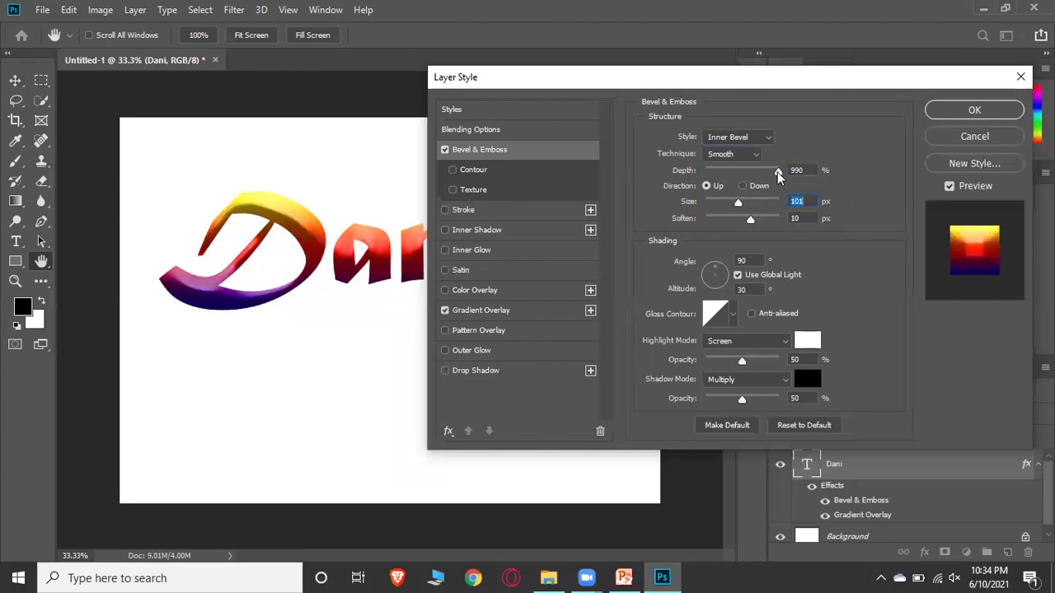
pyautogui.moveTo(777, 171); pyautogui.dragTo(726, 177)
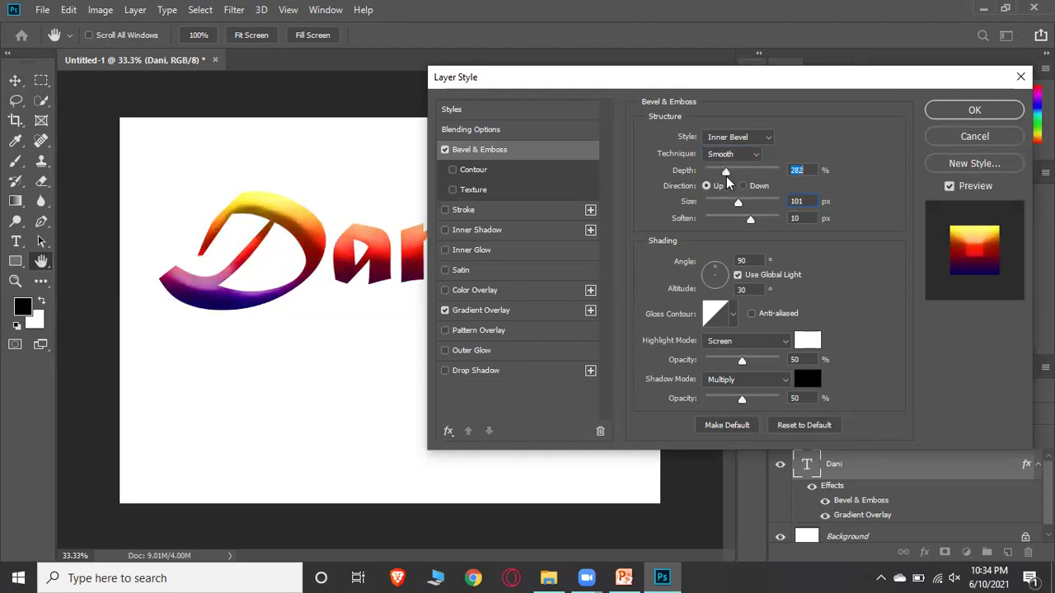
# Step: Try the Emboss, Pillow Emboss and Stroke Emboss styles, choose Outer Bevel, and accept the layer style
pyautogui.click(765, 138)
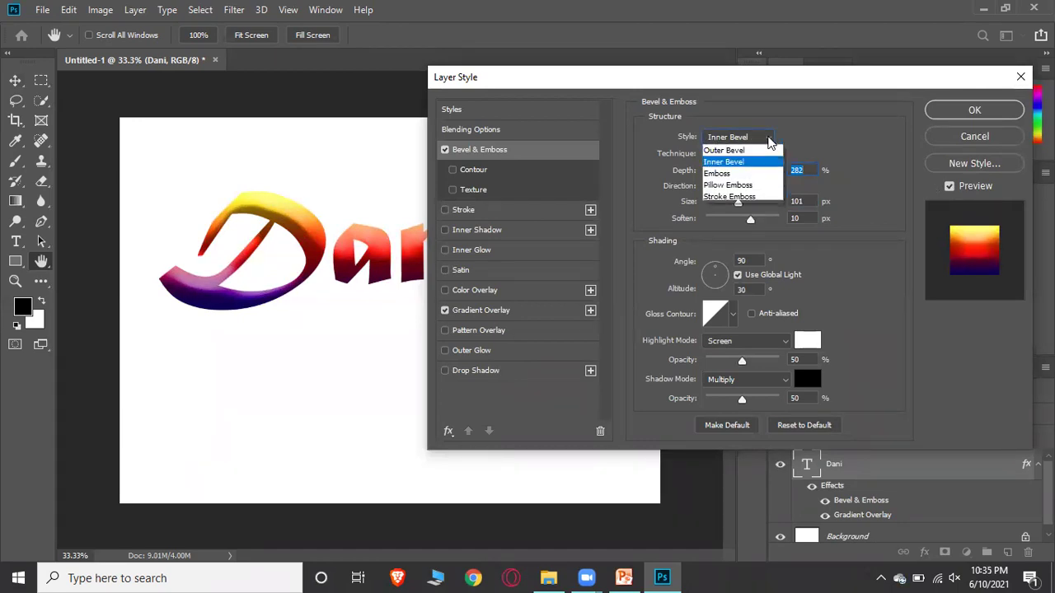
pyautogui.click(729, 173)
pyautogui.click(768, 136)
pyautogui.click(728, 185)
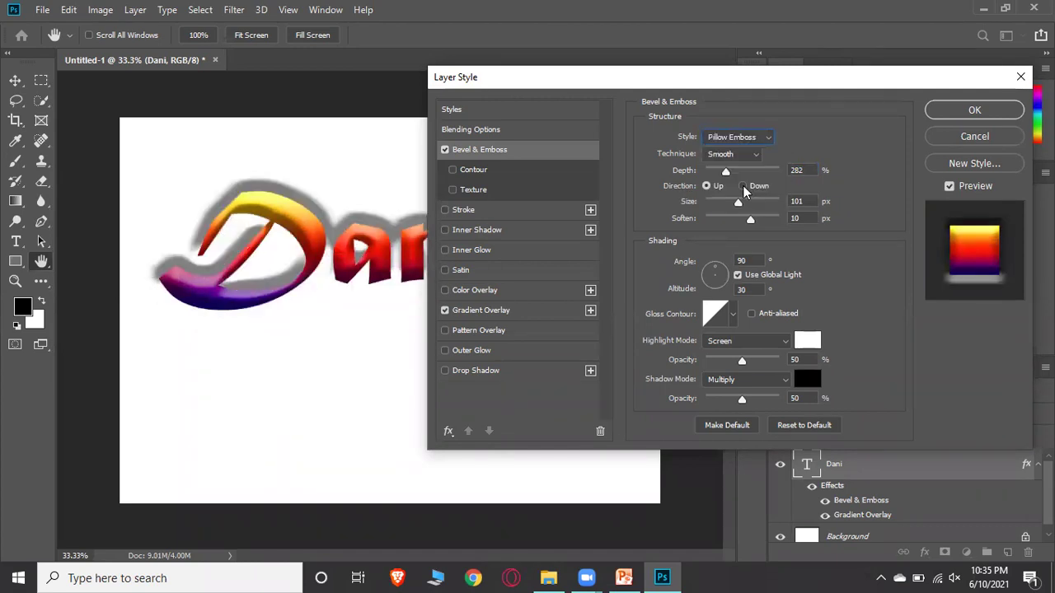
pyautogui.click(764, 140)
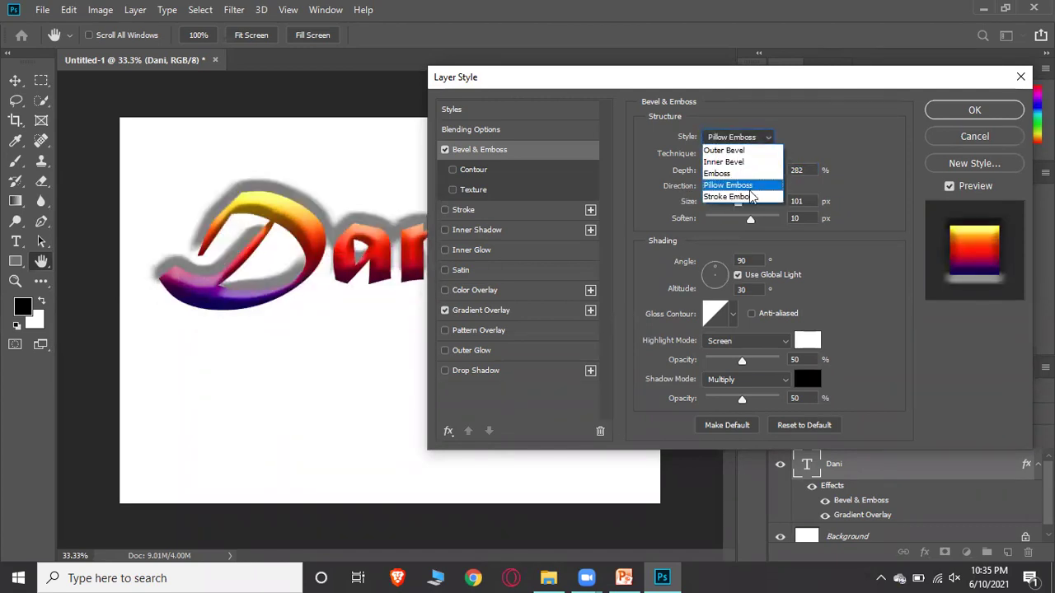
pyautogui.click(751, 203)
pyautogui.click(767, 137)
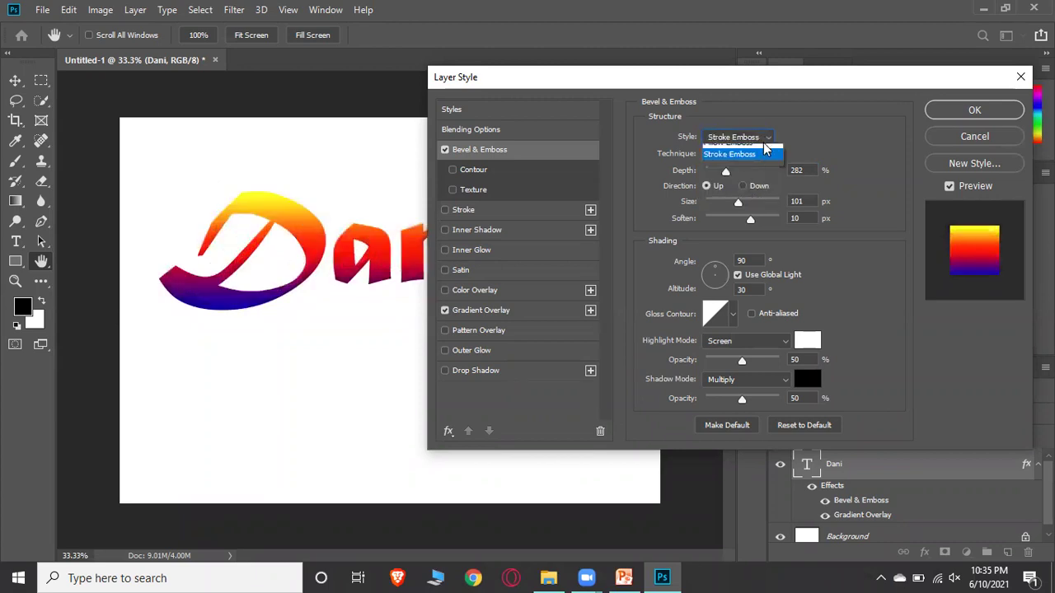
pyautogui.click(765, 149)
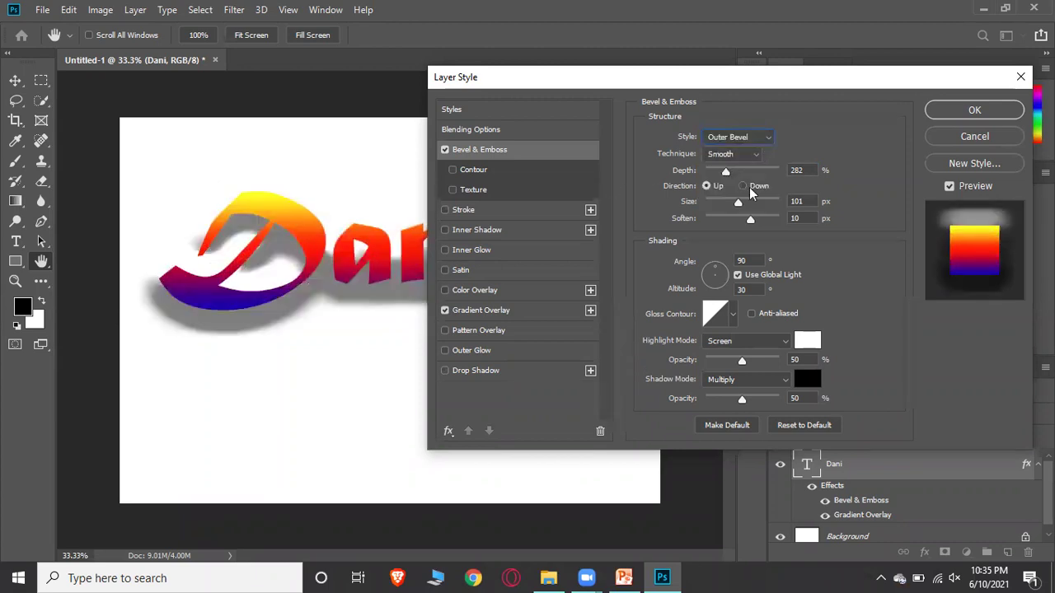
pyautogui.click(953, 110)
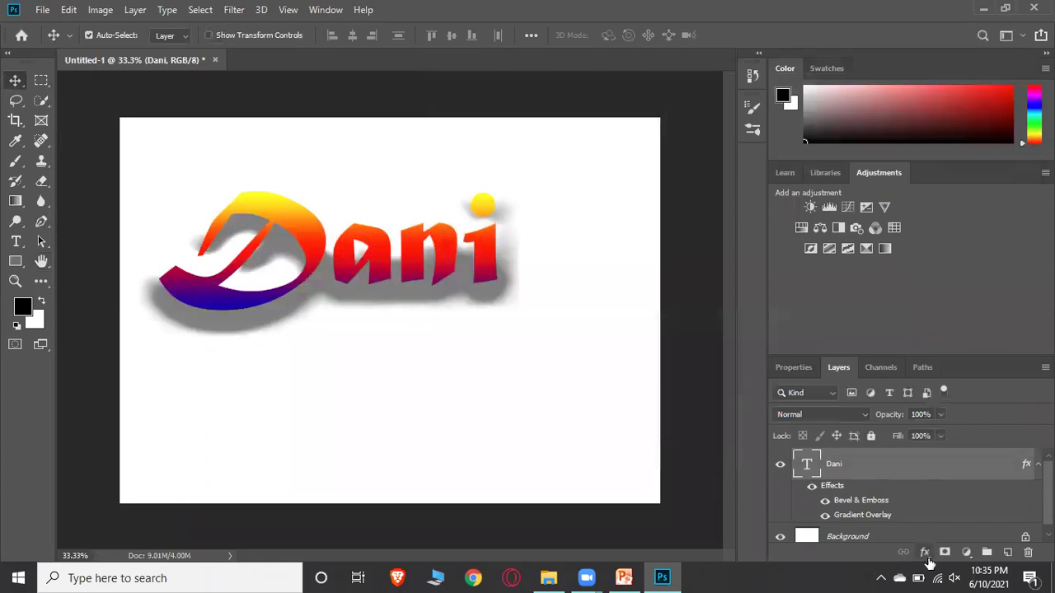
# Step: Review the available layer effects and the Starting Tools slide in PowerPoint, and return to Photoshop
pyautogui.click(925, 552)
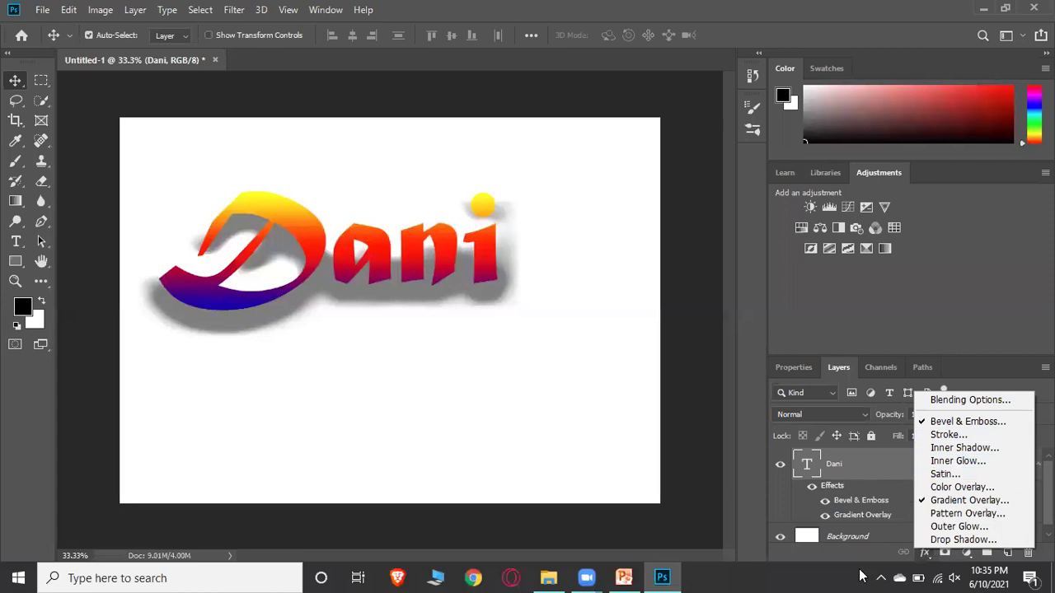
pyautogui.click(827, 576)
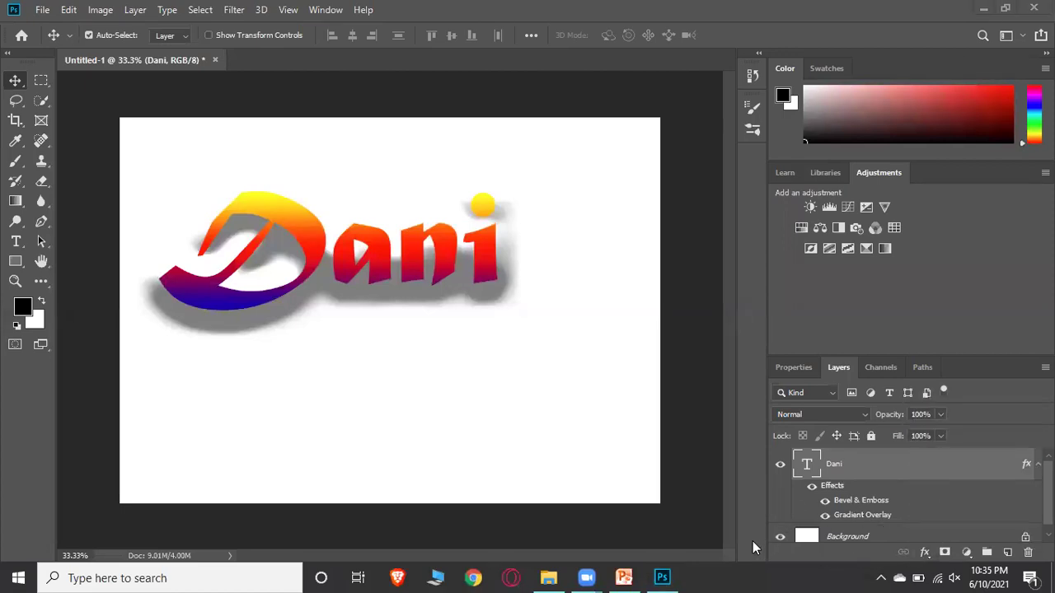
pyautogui.click(633, 575)
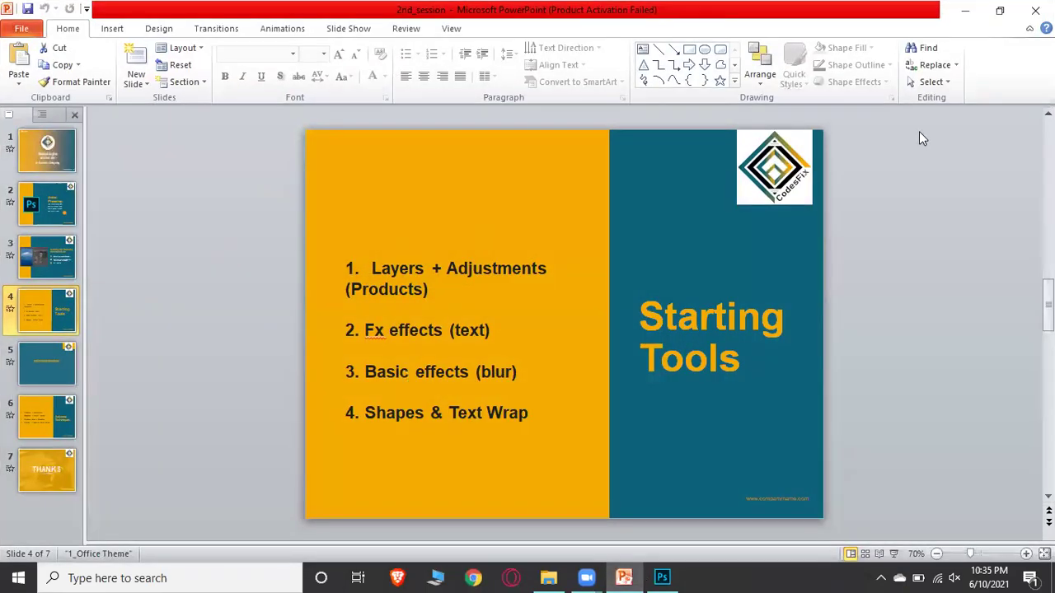
pyautogui.click(960, 10)
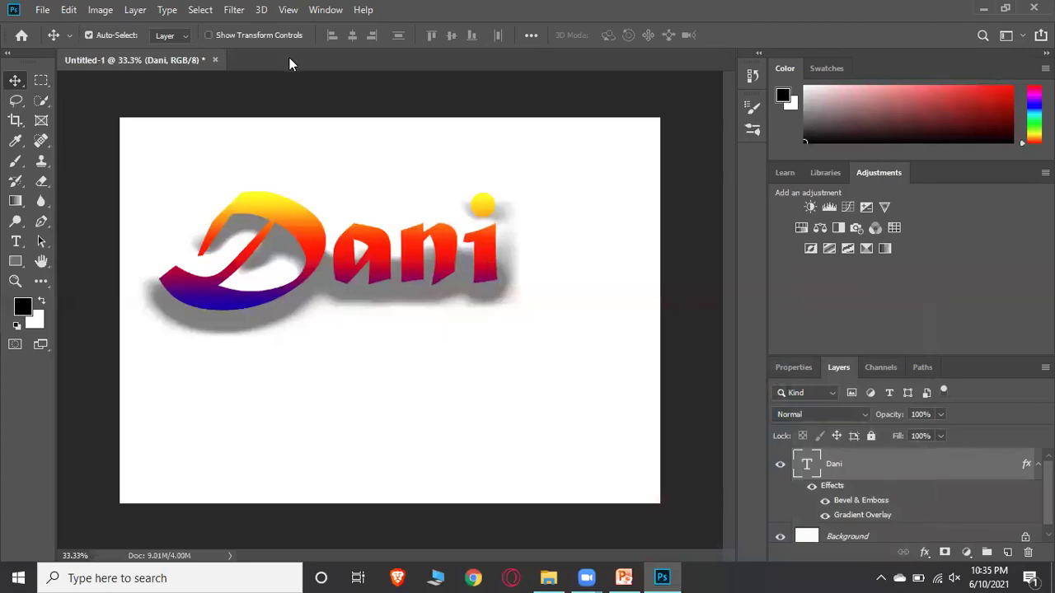
# Step: Close the untitled text document without saving and open the image 4.Basic_effects from the practice folder
pyautogui.click(215, 60)
pyautogui.click(529, 227)
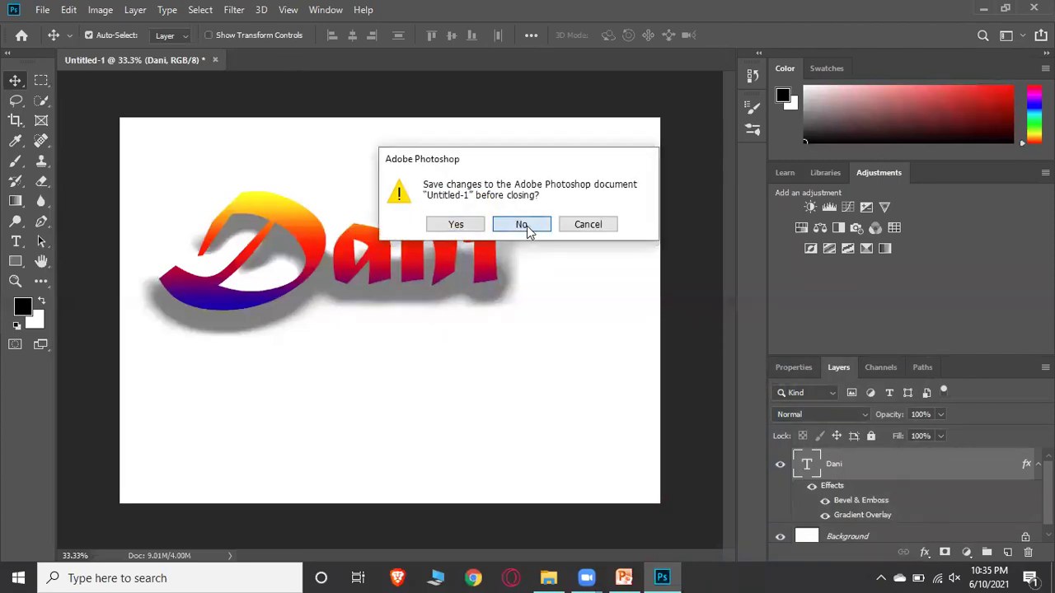
pyautogui.click(38, 10)
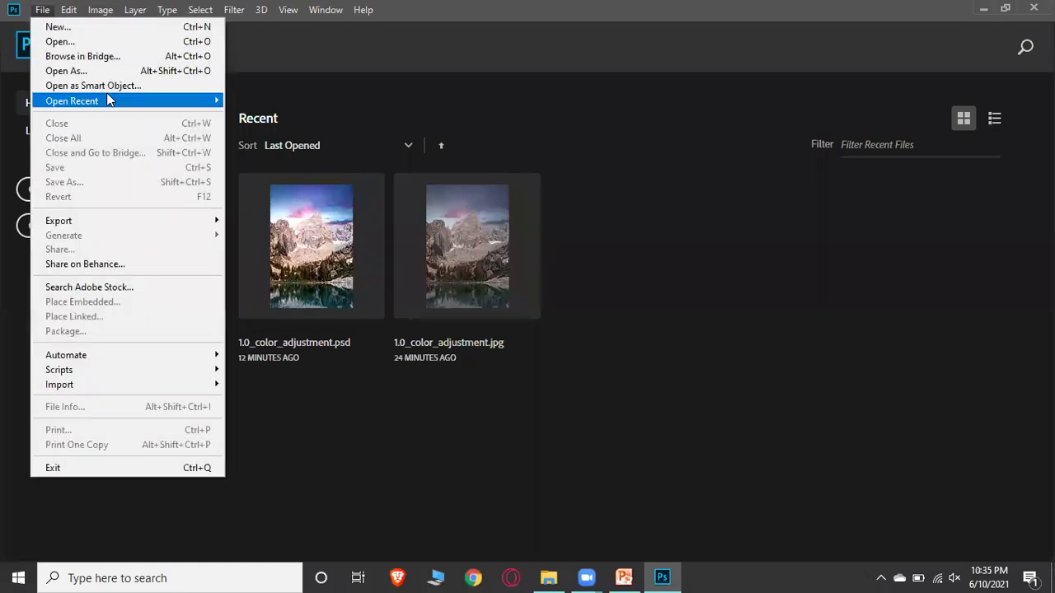
pyautogui.click(85, 46)
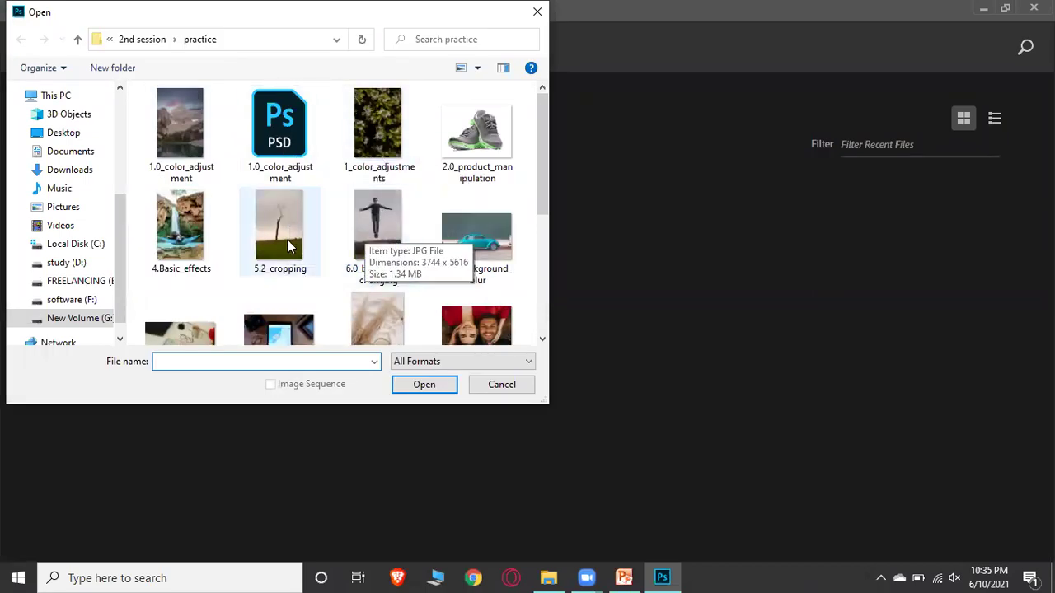
pyautogui.click(198, 220)
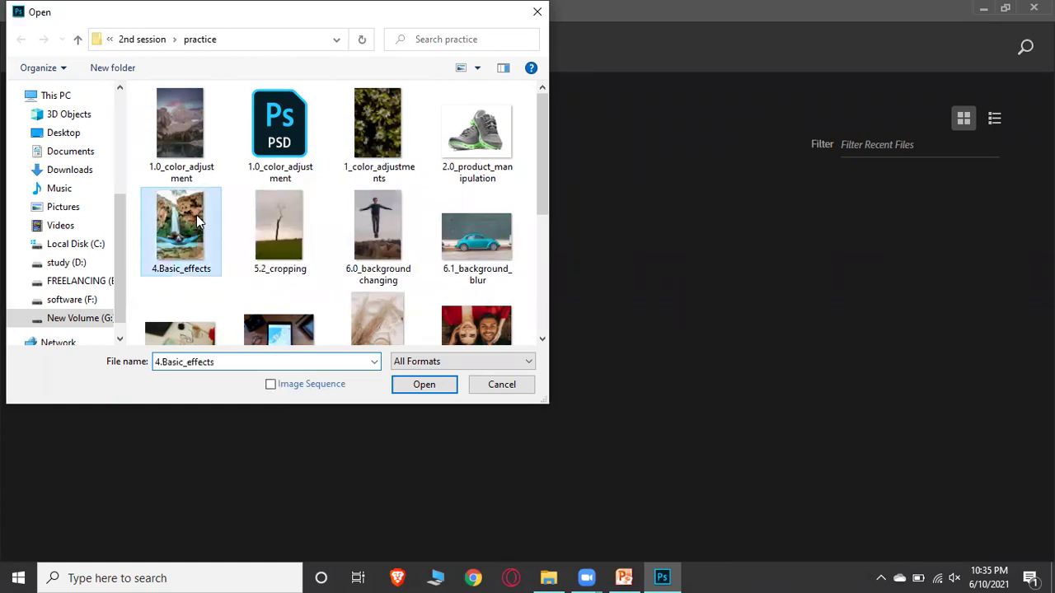
pyautogui.click(423, 384)
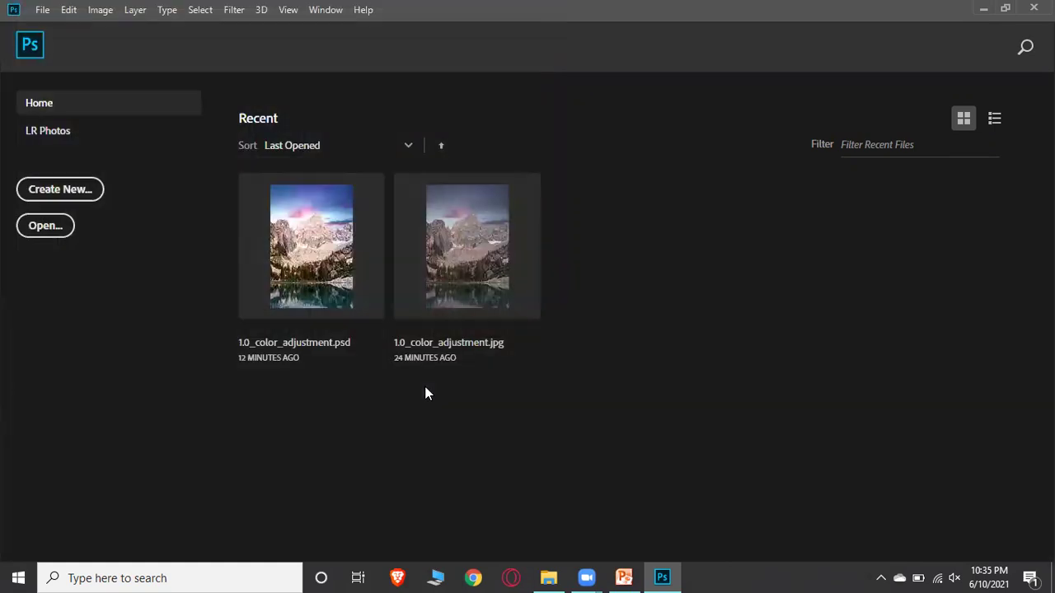
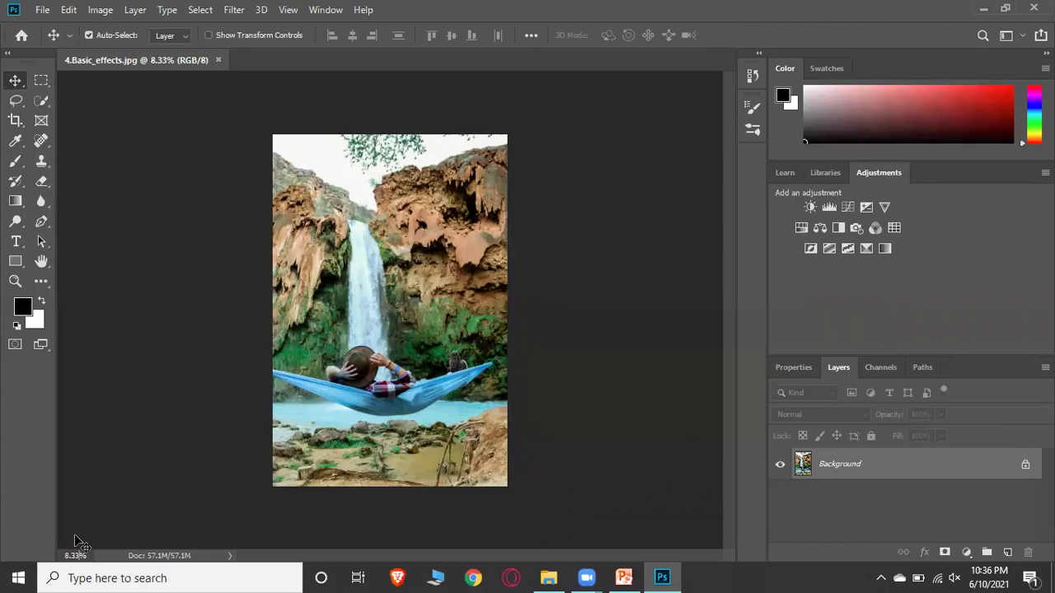
# Step: Try a Motion Blur with a distance of 534 pixels on the waterfall photo
pyautogui.write('1')
pyautogui.press('Return')
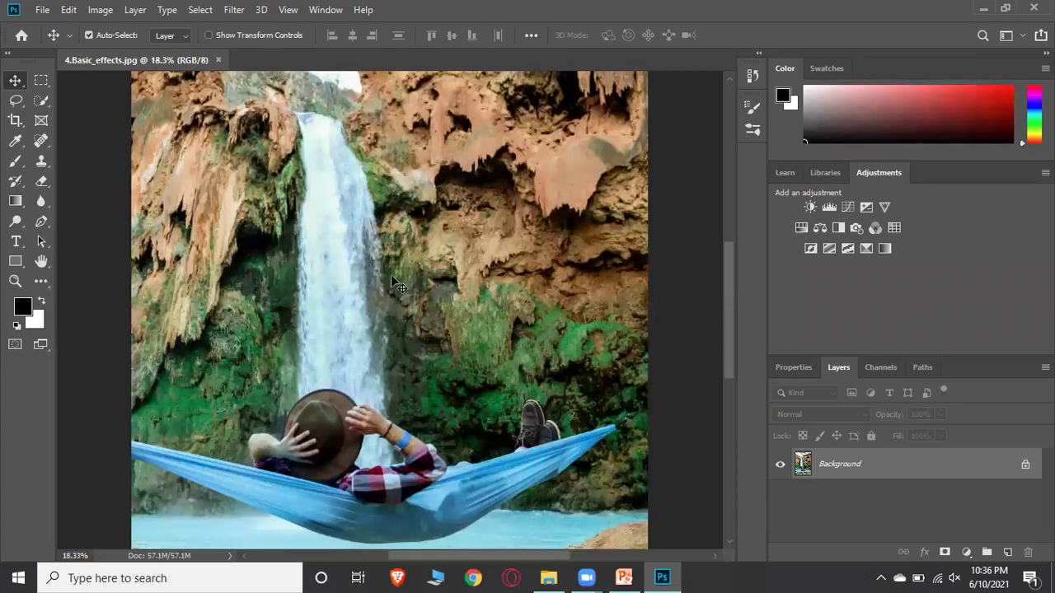
pyautogui.scroll(-2, 436, 271)
pyautogui.scroll(2, 435, 271)
pyautogui.scroll(1, 449, 214)
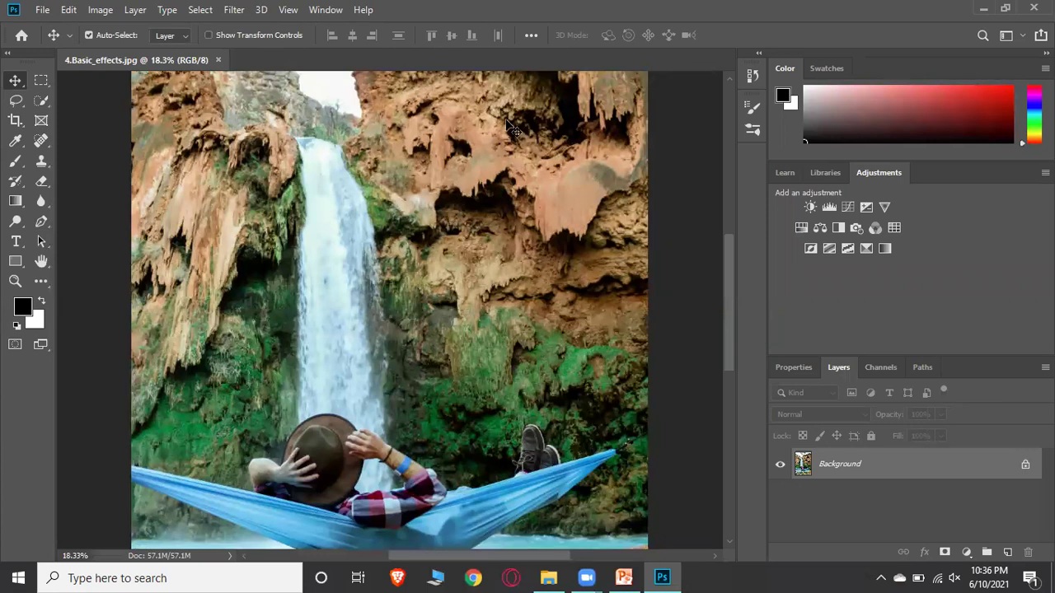
pyautogui.click(236, 10)
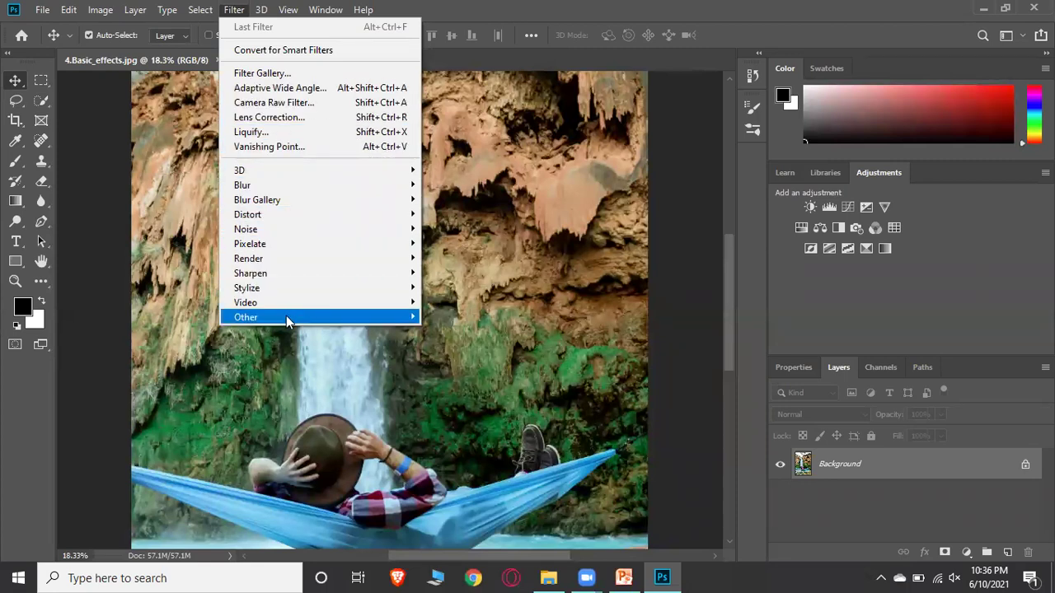
pyautogui.moveTo(268, 170)
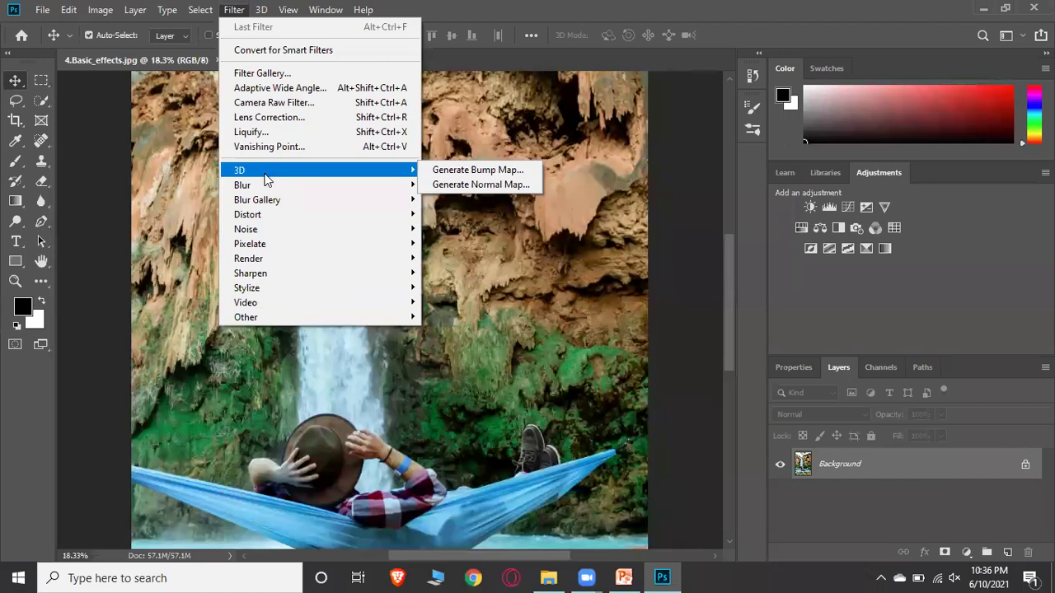
pyautogui.moveTo(253, 219)
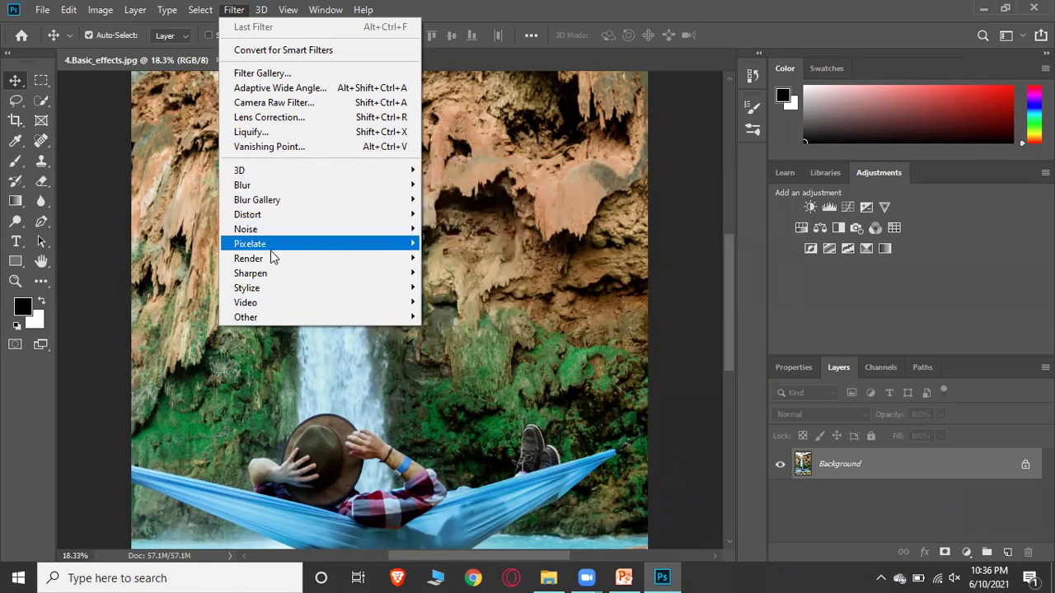
pyautogui.moveTo(281, 198)
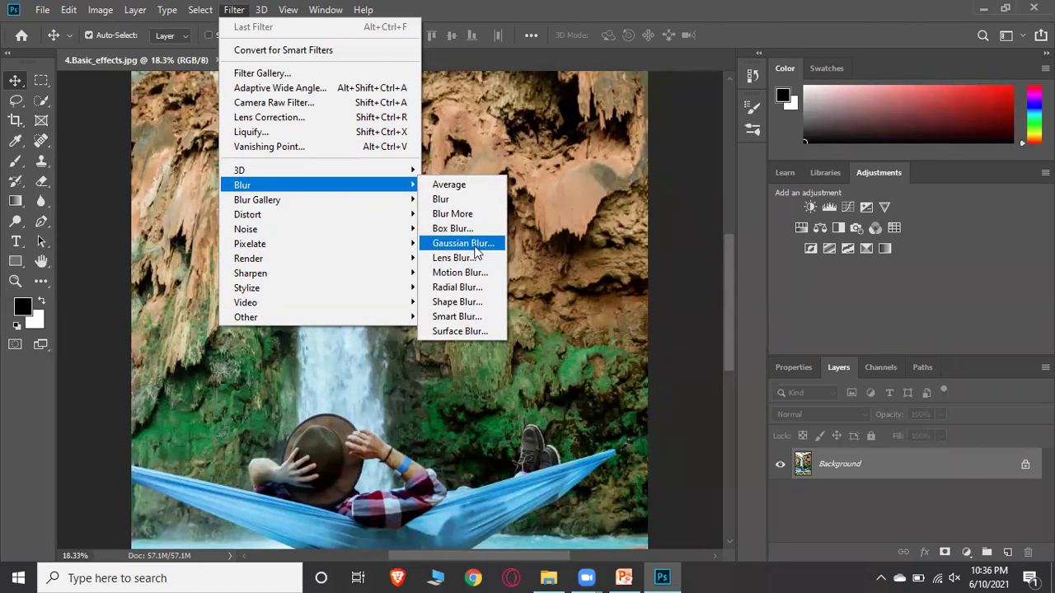
pyautogui.click(474, 272)
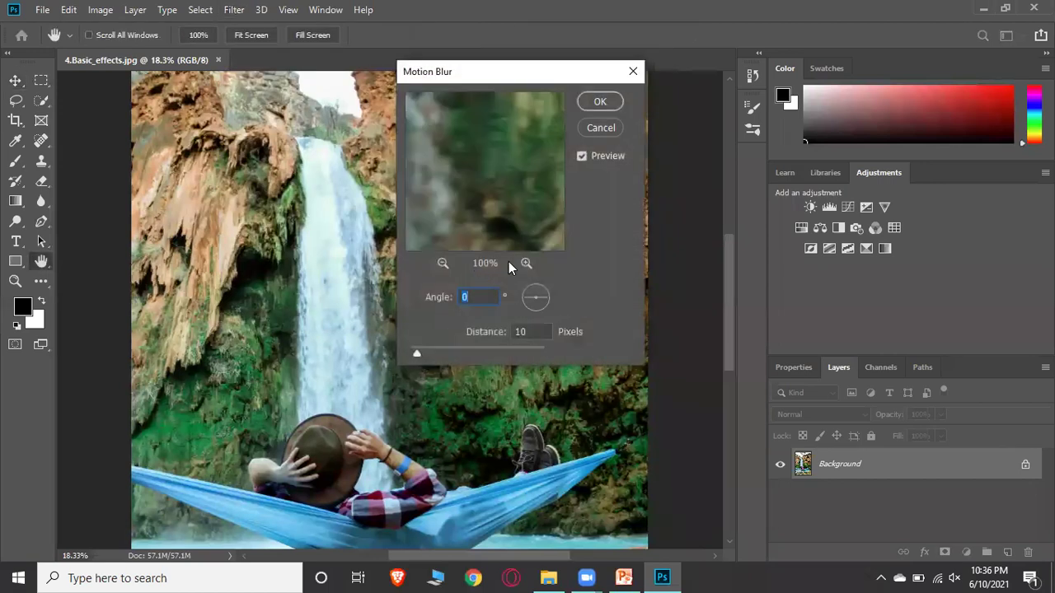
pyautogui.moveTo(413, 354); pyautogui.dragTo(507, 352)
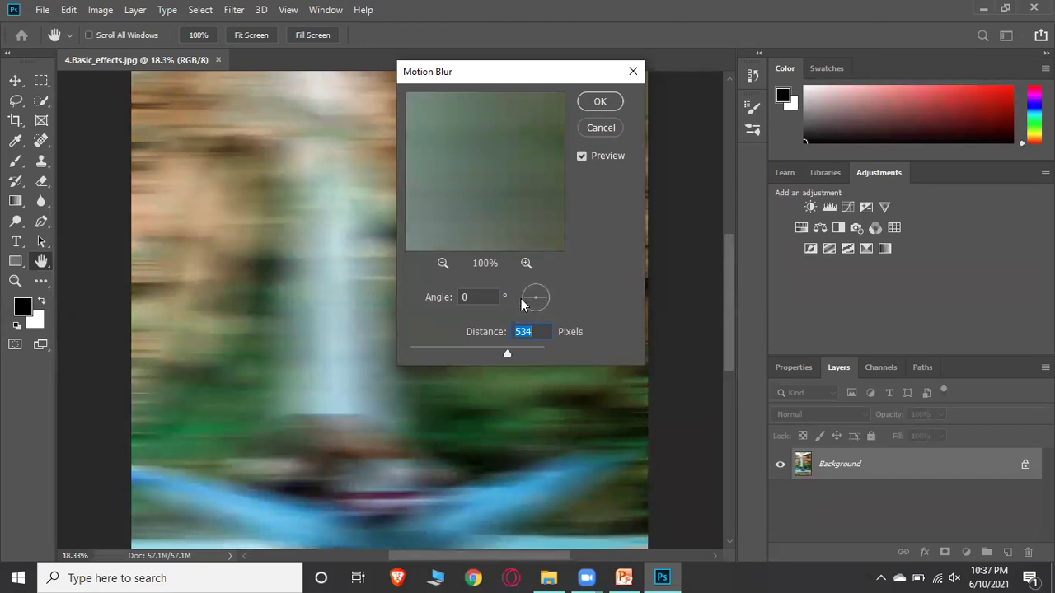
# Step: Try Motion Blur angles of 55, -51, 10, -4, 51 and -22 degrees, and cancel the filter
pyautogui.hotkey('shift', 'Tab')
pyautogui.write('55')
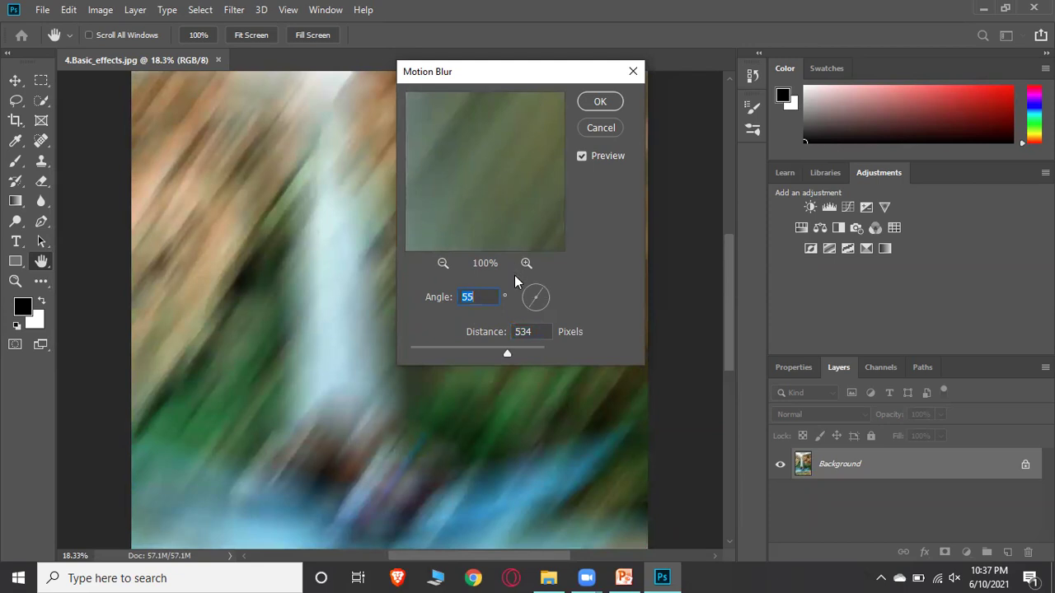
pyautogui.click(540, 303)
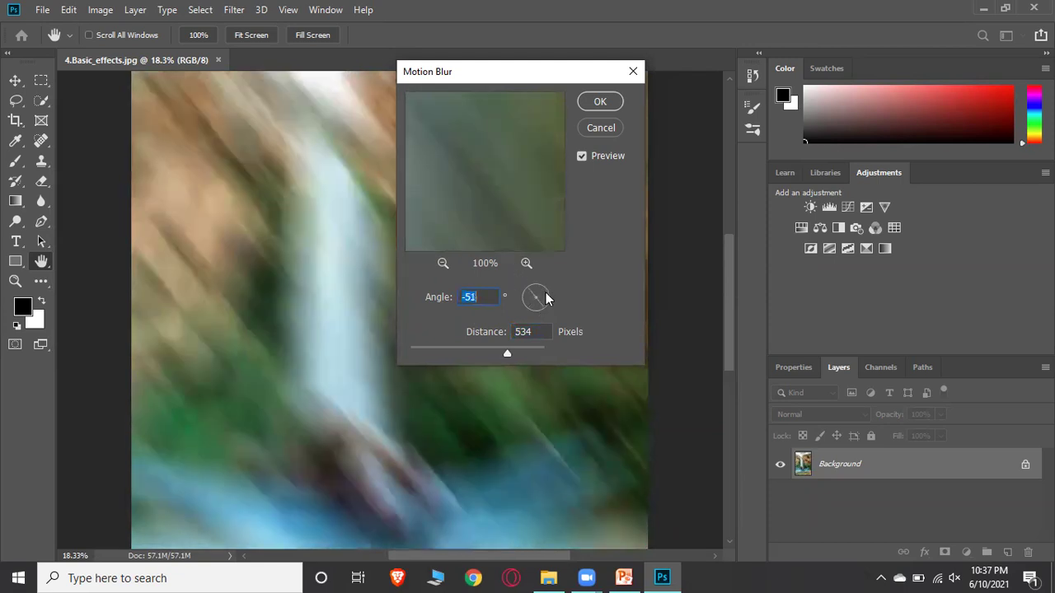
pyautogui.click(544, 294)
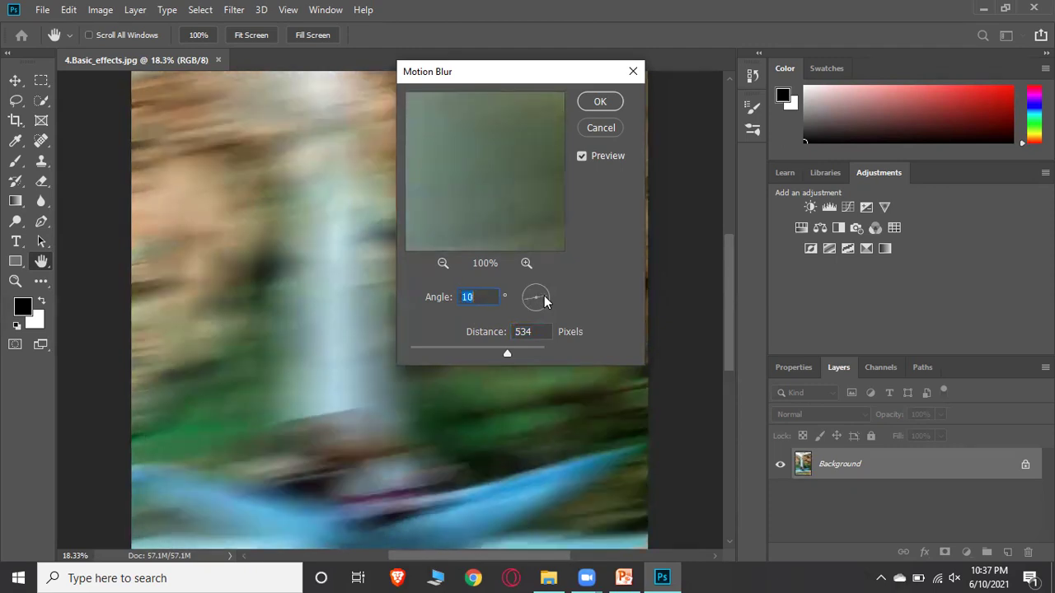
pyautogui.click(547, 298)
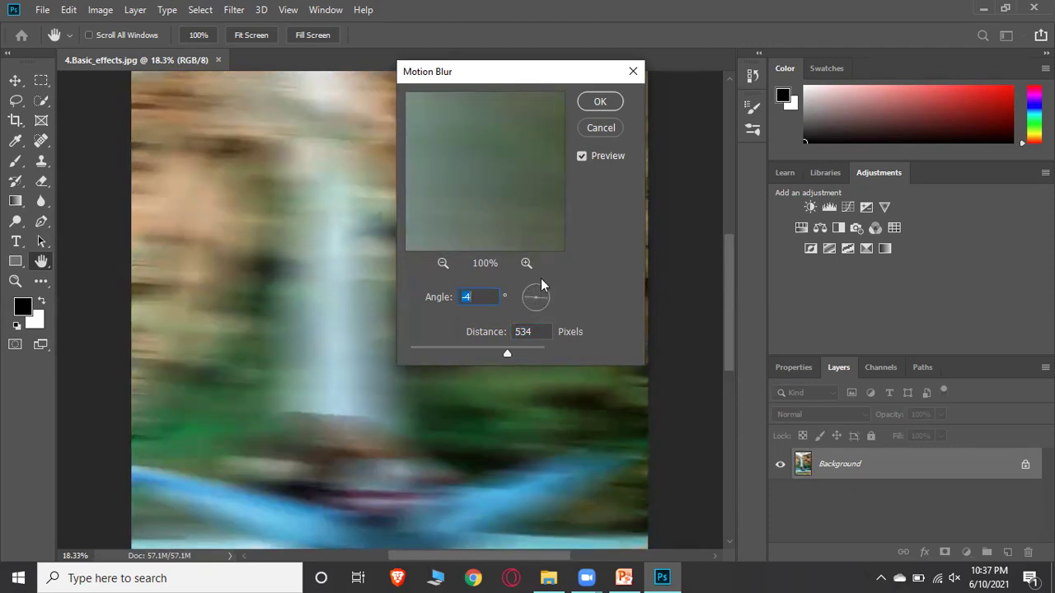
pyautogui.click(542, 289)
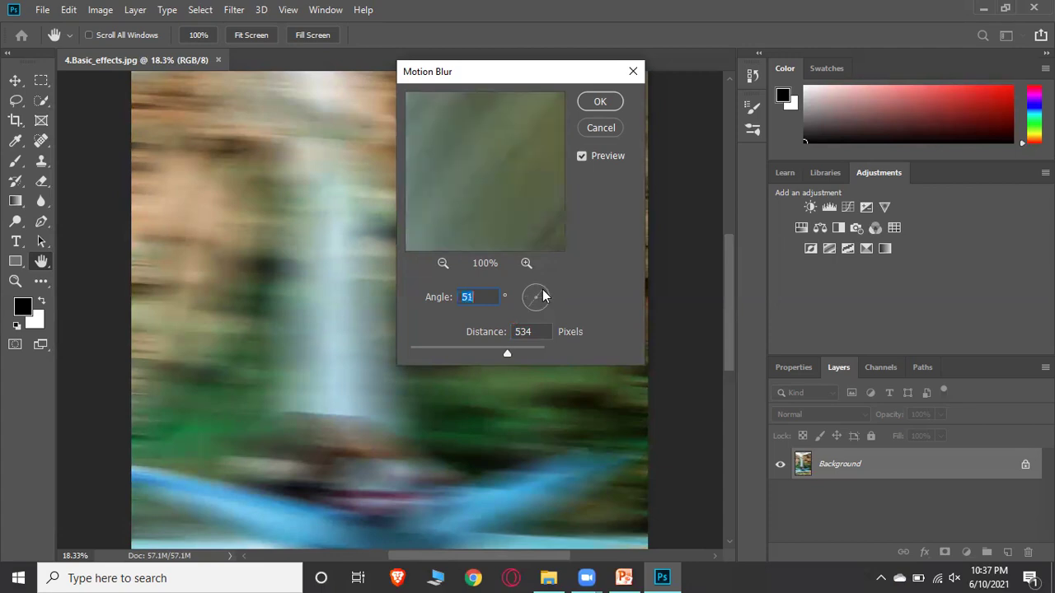
pyautogui.click(542, 302)
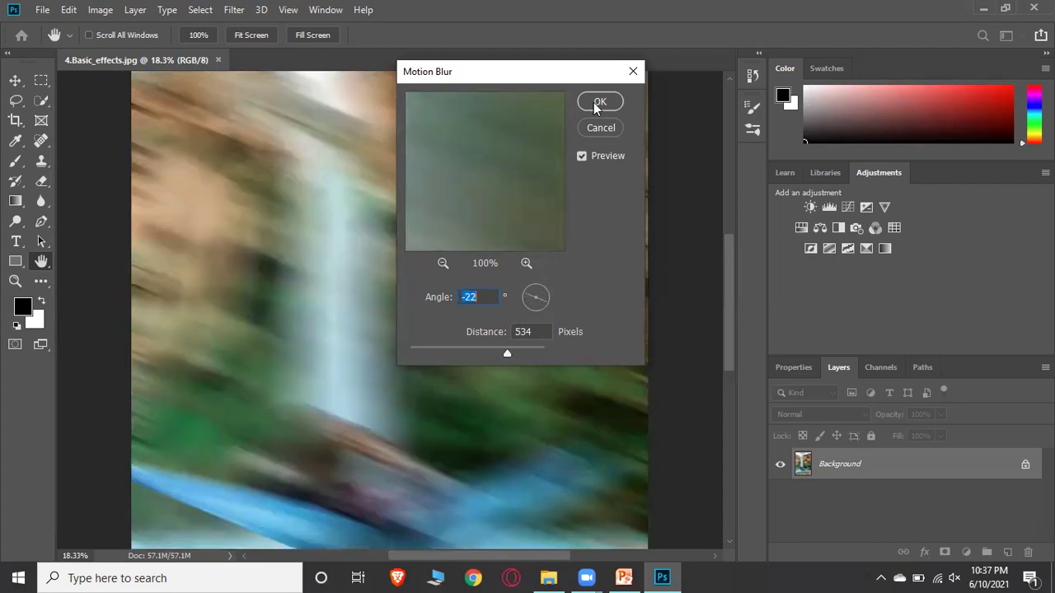
pyautogui.click(604, 128)
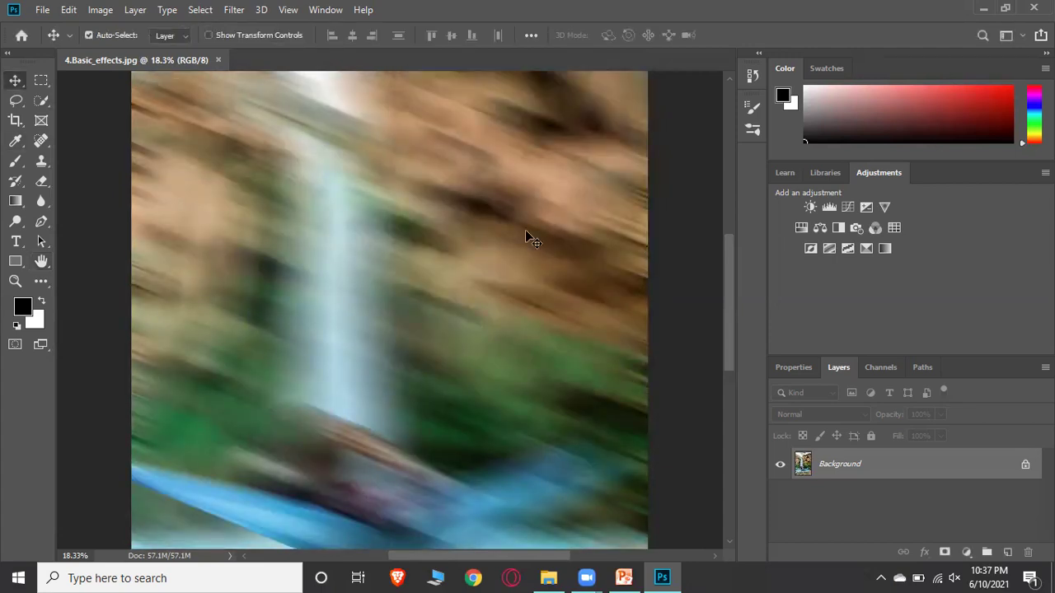
# Step: Review the Noise filters and close the waterfall photo
pyautogui.click(238, 12)
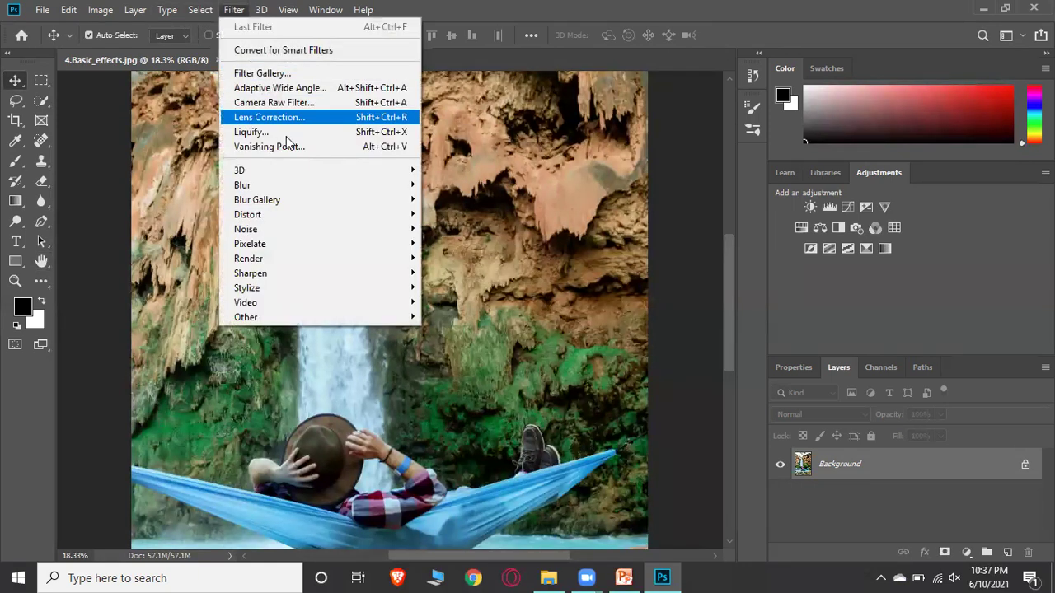
pyautogui.moveTo(315, 219)
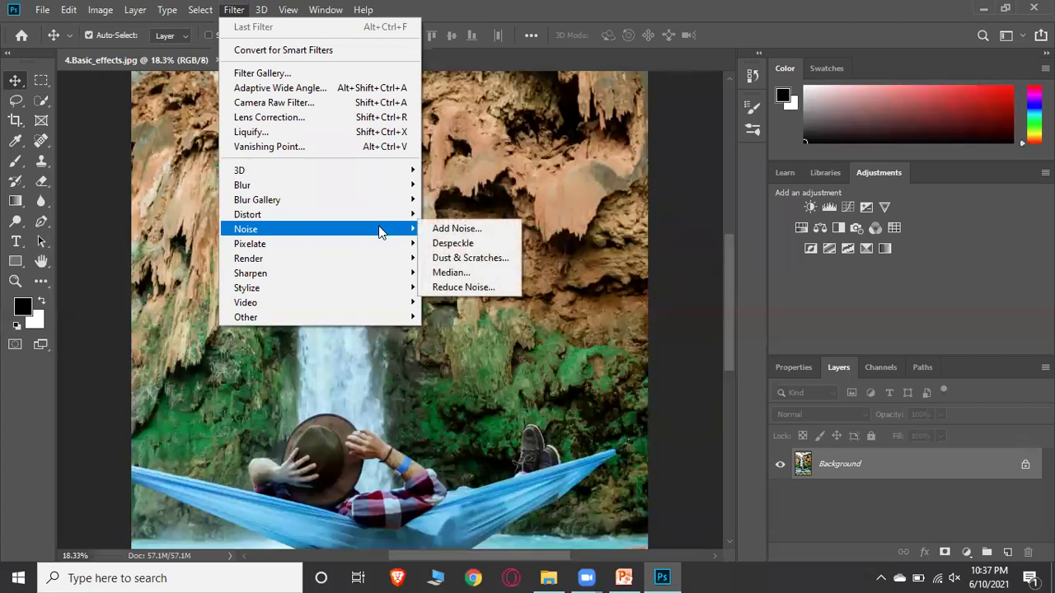
pyautogui.click(676, 242)
pyautogui.click(218, 60)
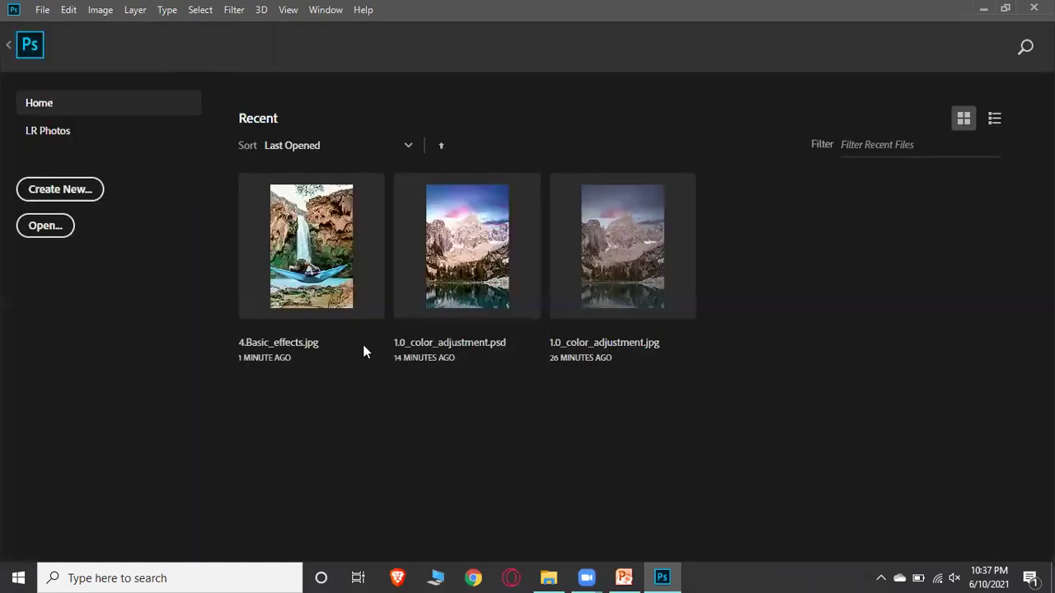
# Step: Check the Starting Tools slide in PowerPoint, and return to Photoshop to create a new blank document
pyautogui.click(624, 578)
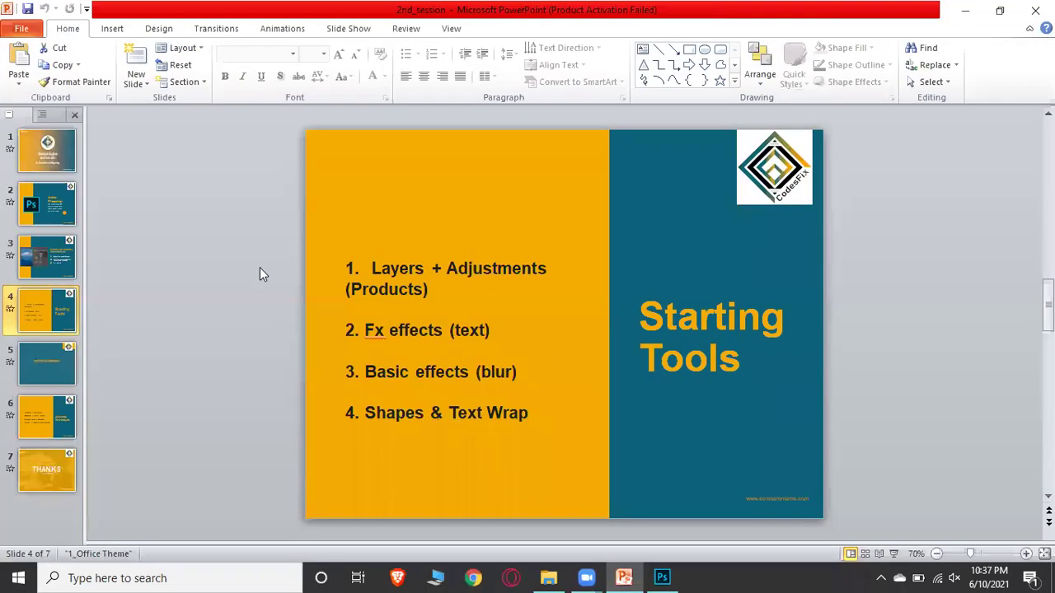
pyautogui.click(964, 16)
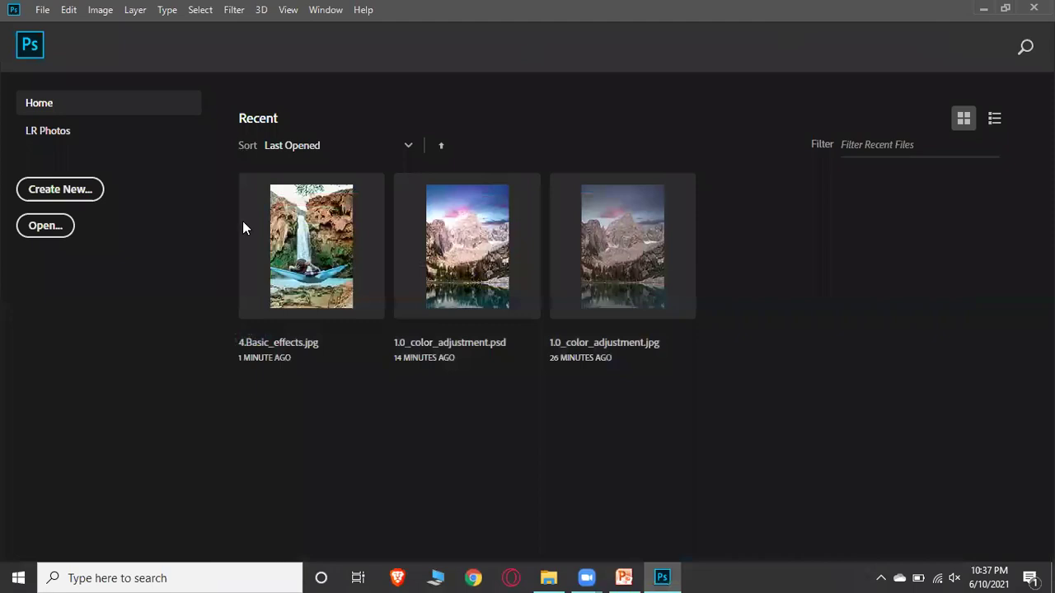
pyautogui.click(39, 10)
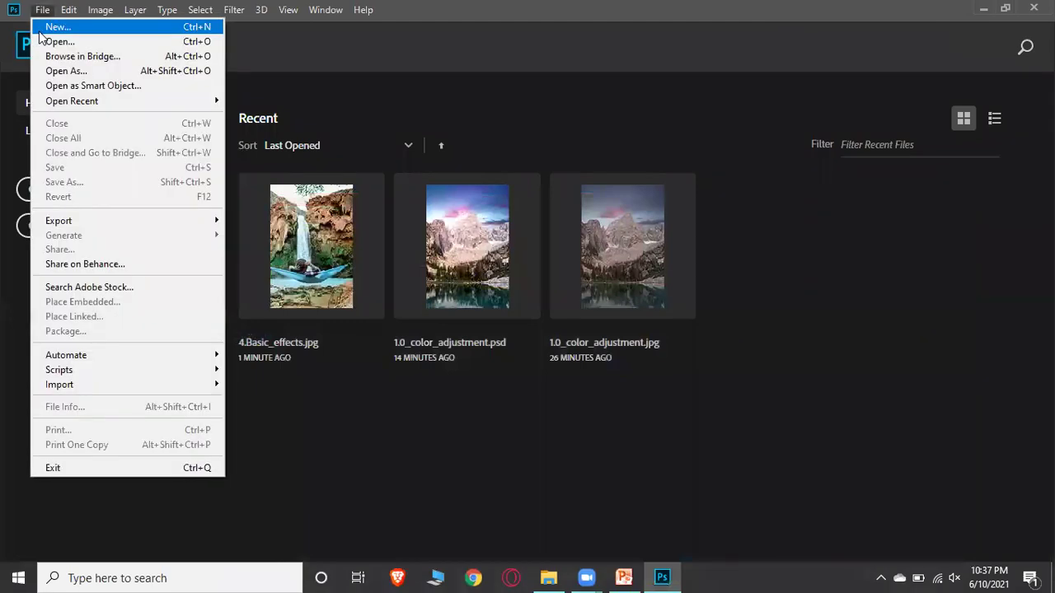
pyautogui.press('Escape')
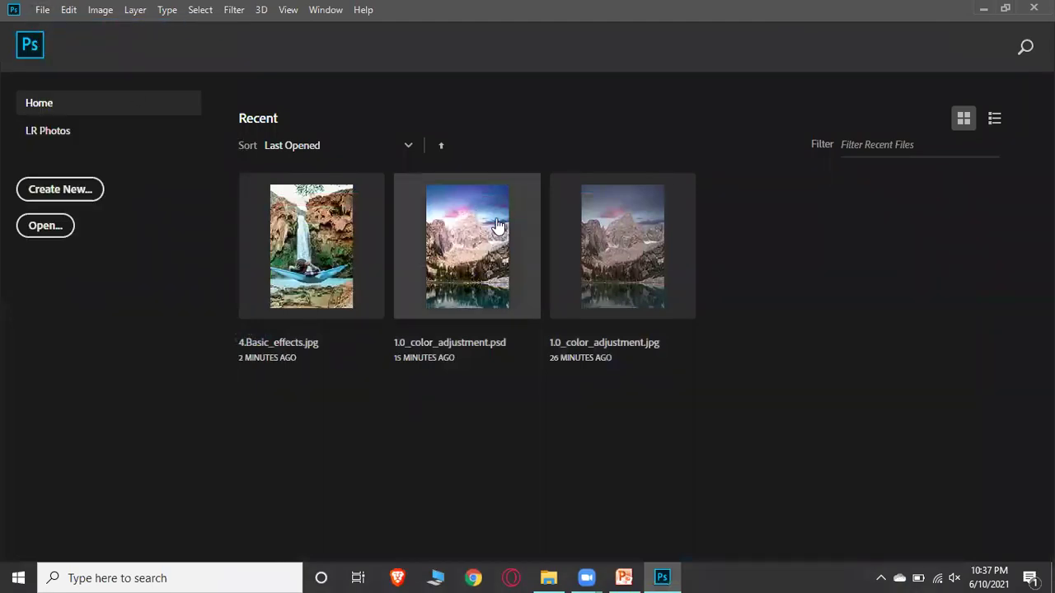
pyautogui.hotkey('ctrl', 'n')
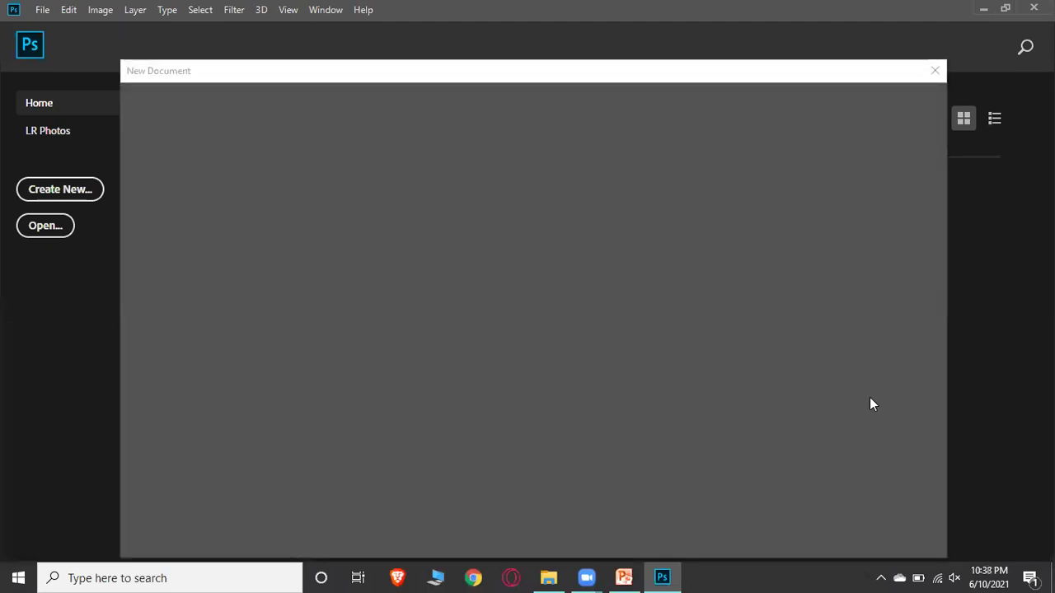
pyautogui.click(834, 530)
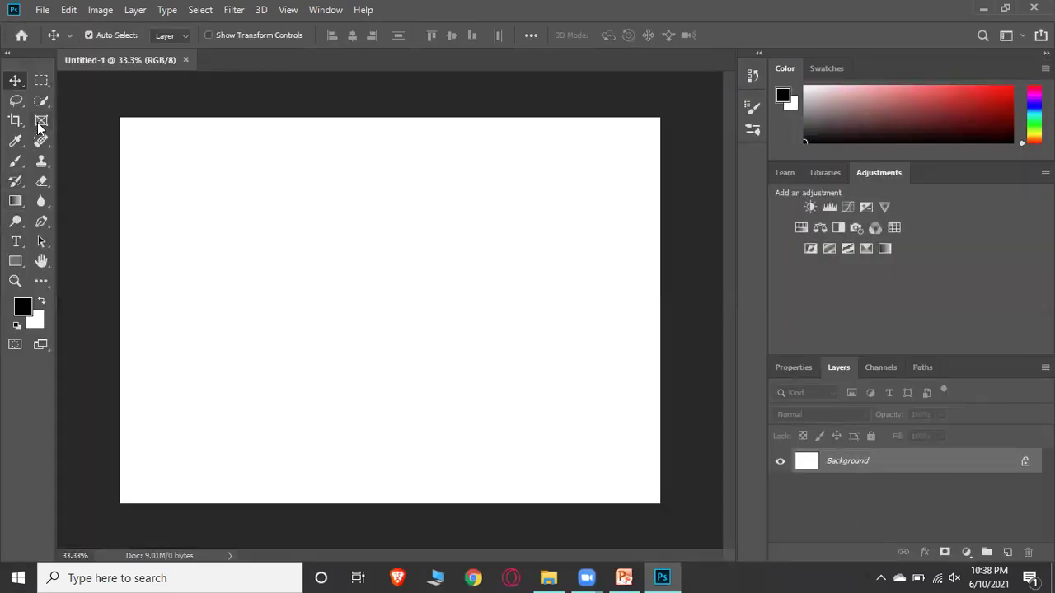
# Step: Draw a black rectangle of about 840 by 546 px in the canvas's upper-left area and show its live shape properties
pyautogui.click(16, 262)
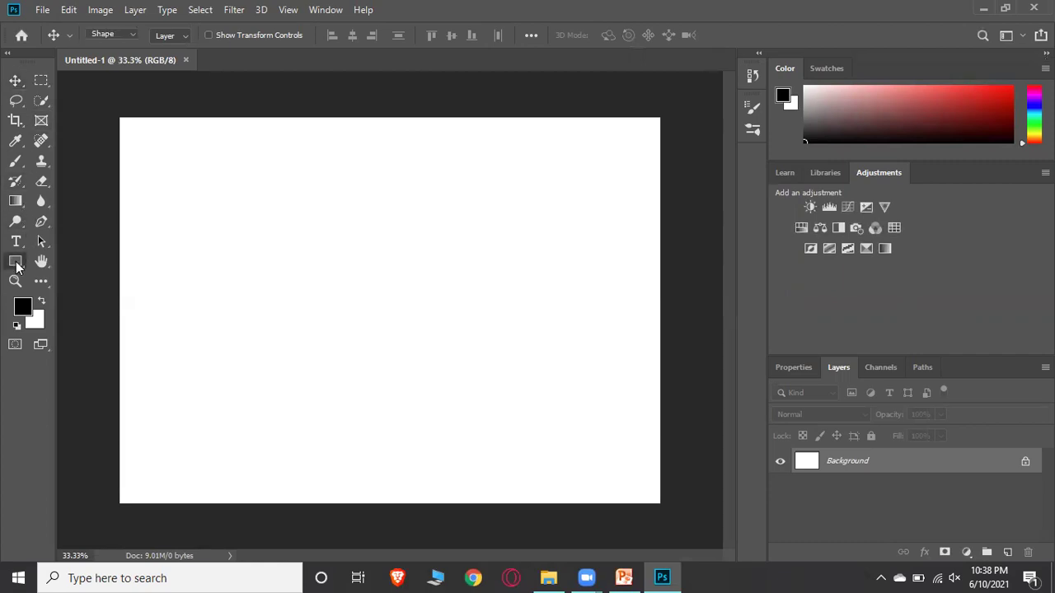
pyautogui.moveTo(176, 170); pyautogui.dragTo(392, 310)
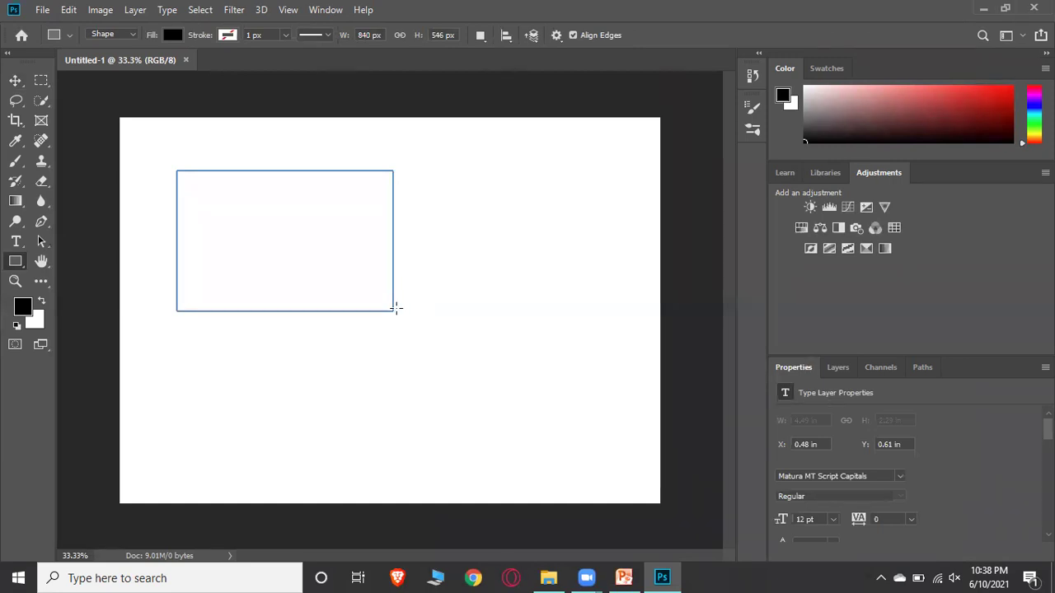
pyautogui.press('v')
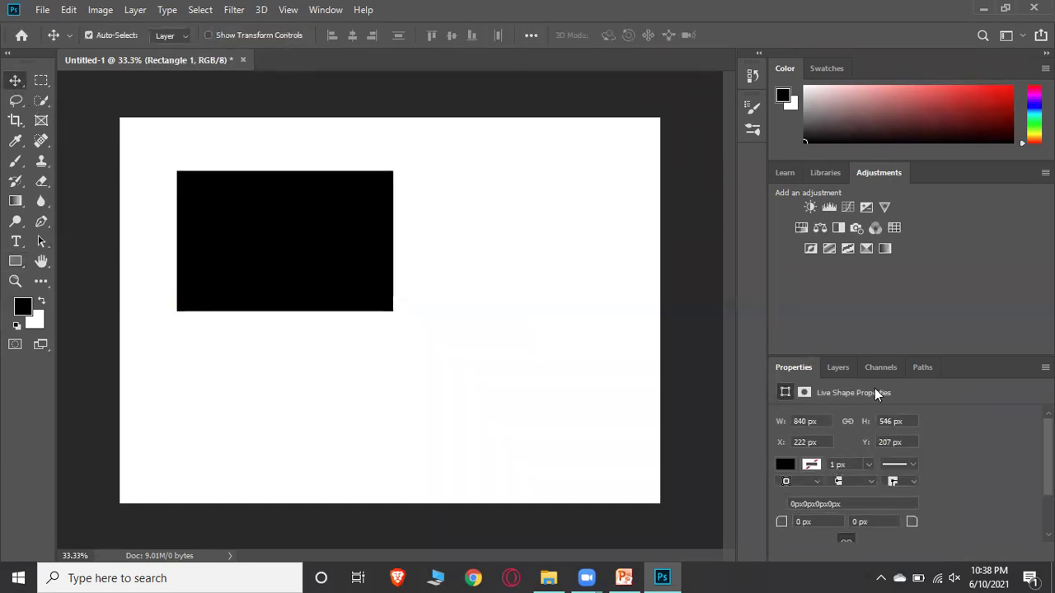
pyautogui.click(851, 375)
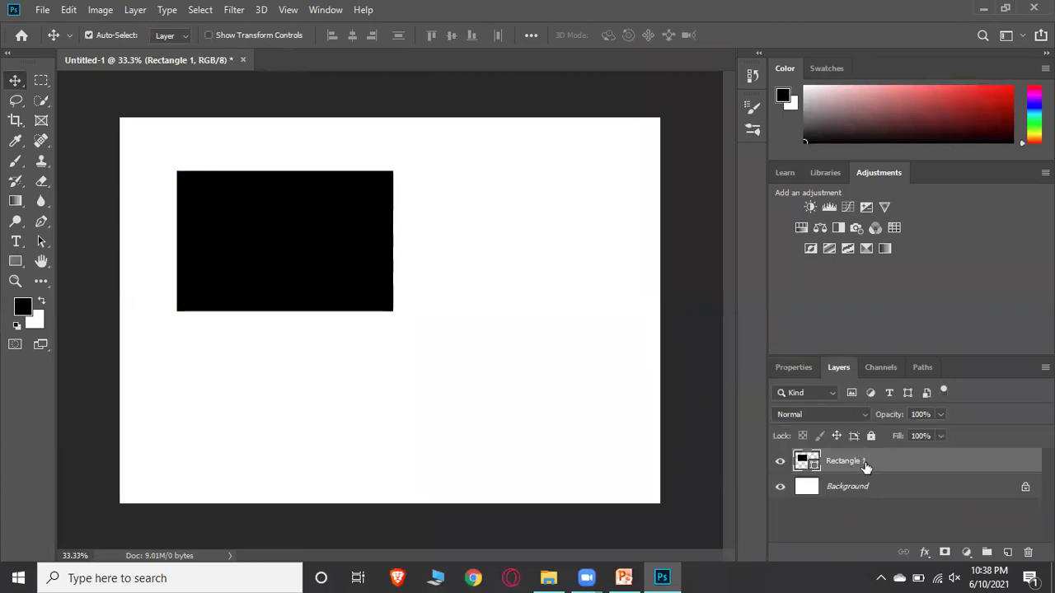
pyautogui.click(793, 367)
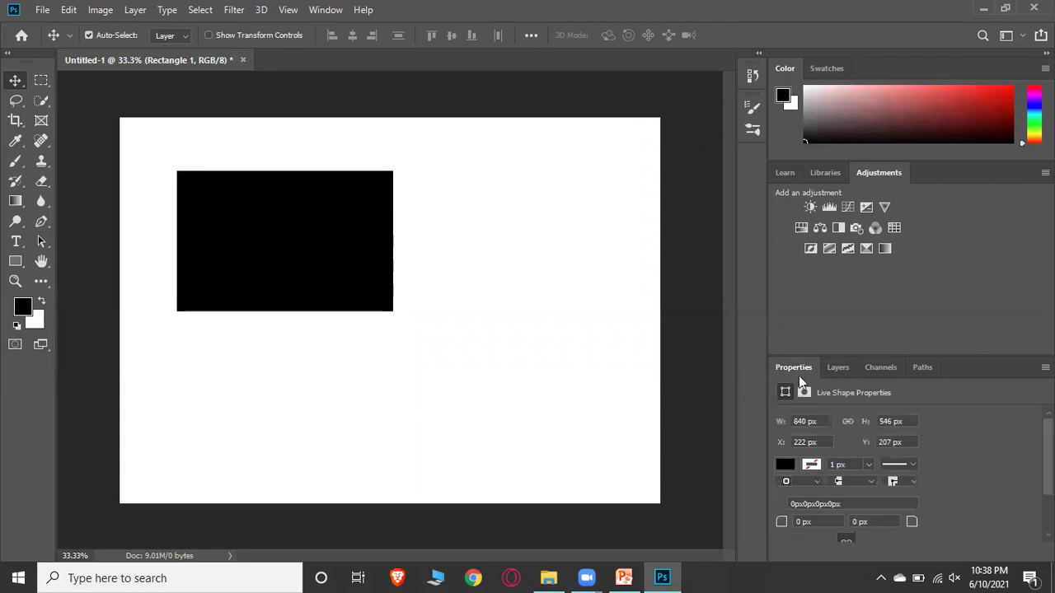
# Step: Try cyan, magenta, blue, white and red solid fills on the rectangle
pyautogui.click(785, 465)
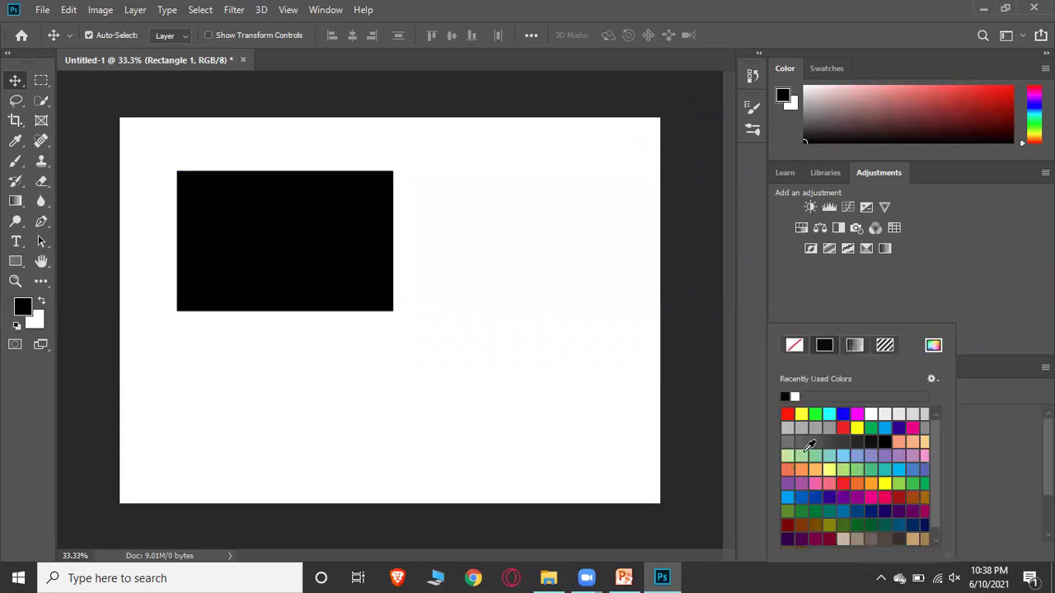
pyautogui.click(830, 413)
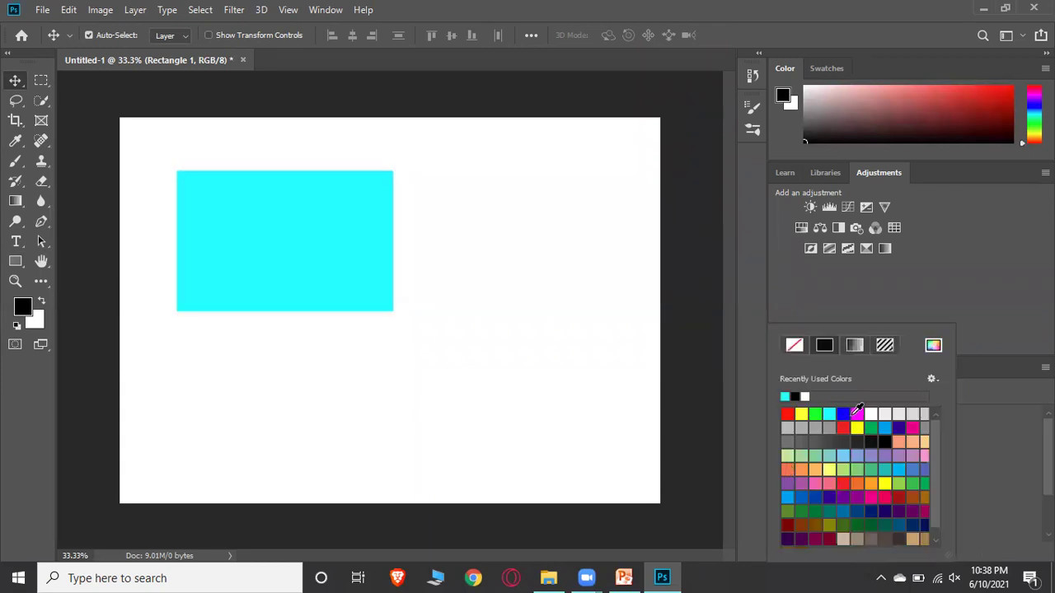
pyautogui.click(857, 413)
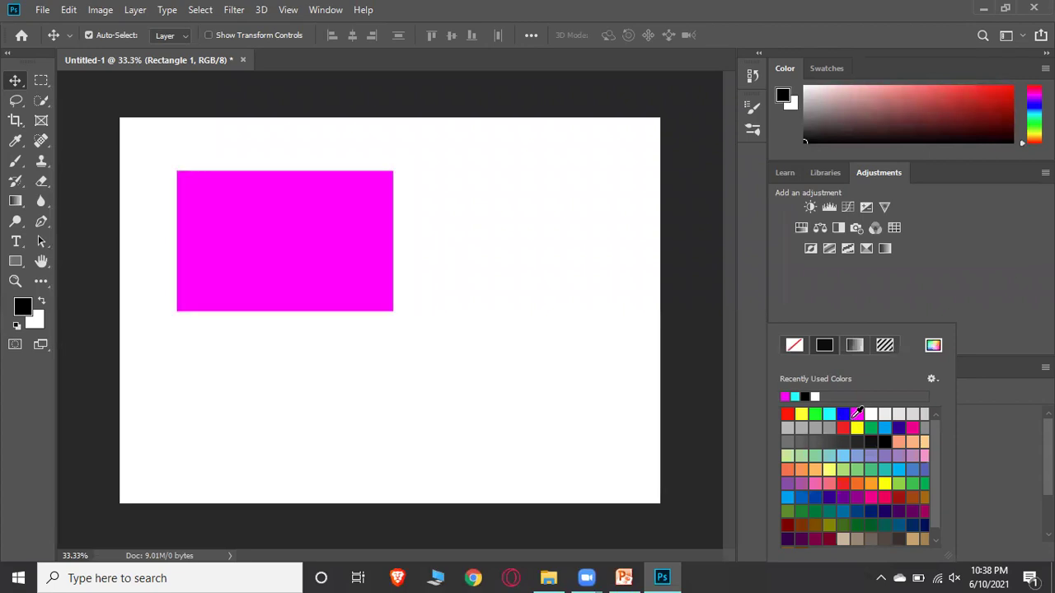
pyautogui.click(843, 415)
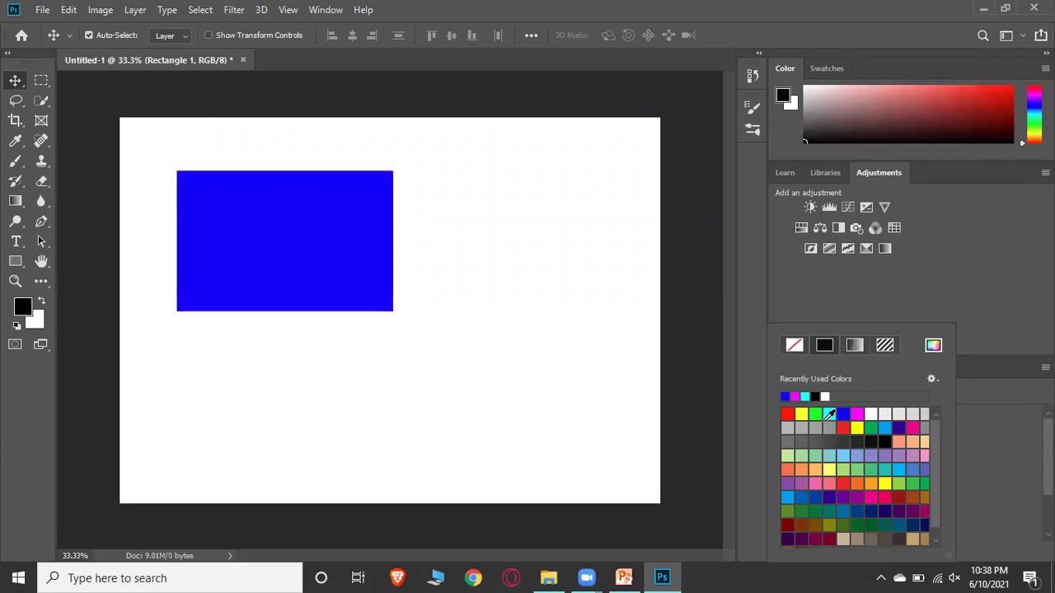
pyautogui.click(829, 415)
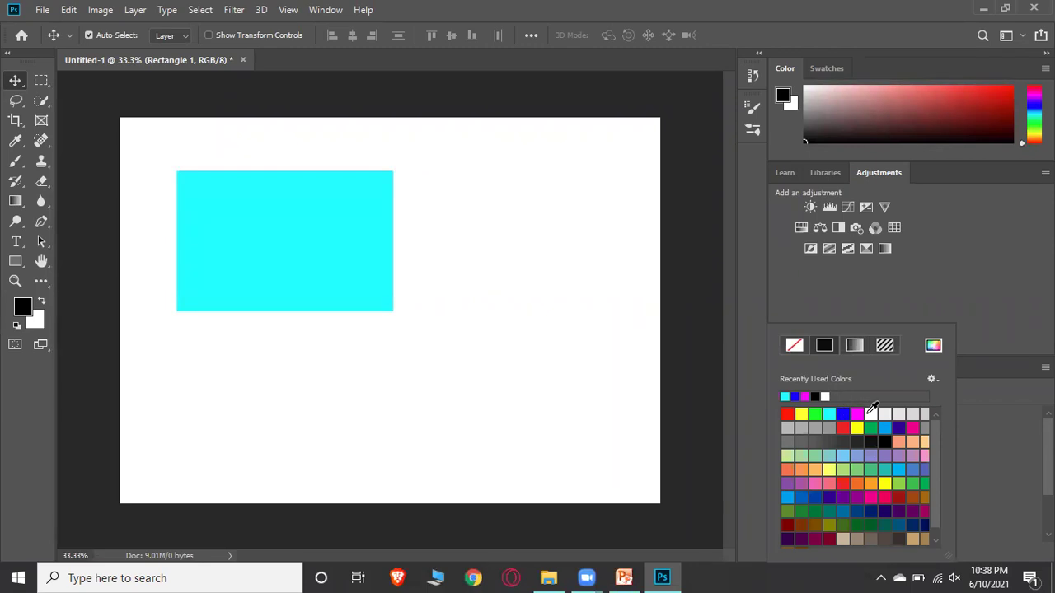
pyautogui.click(870, 414)
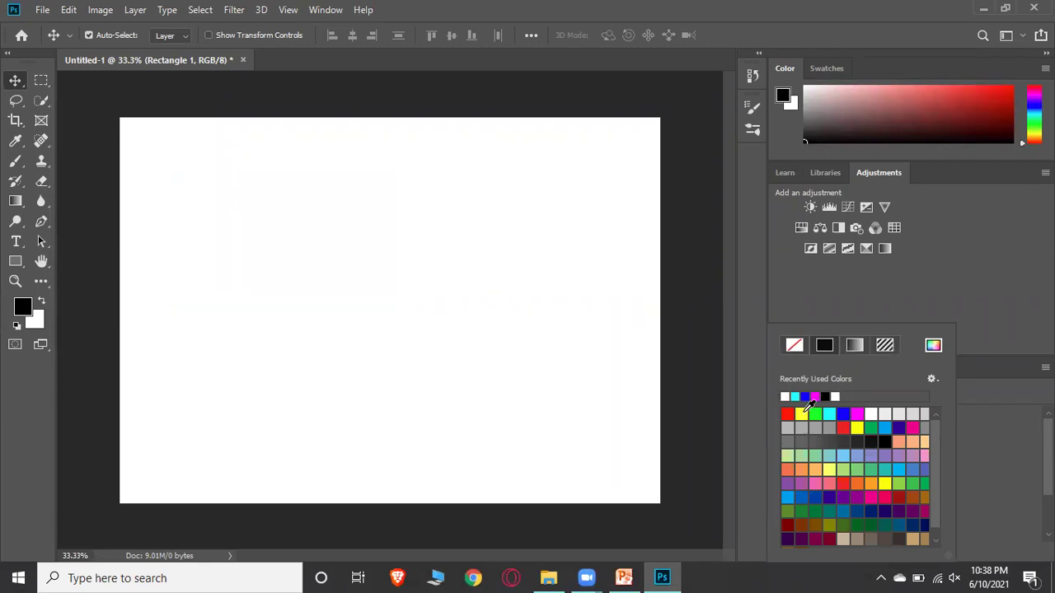
pyautogui.click(786, 413)
# Step: Try gradient fills on the rectangle, including black-to-white, red-to-green and violet-to-orange
pyautogui.click(855, 344)
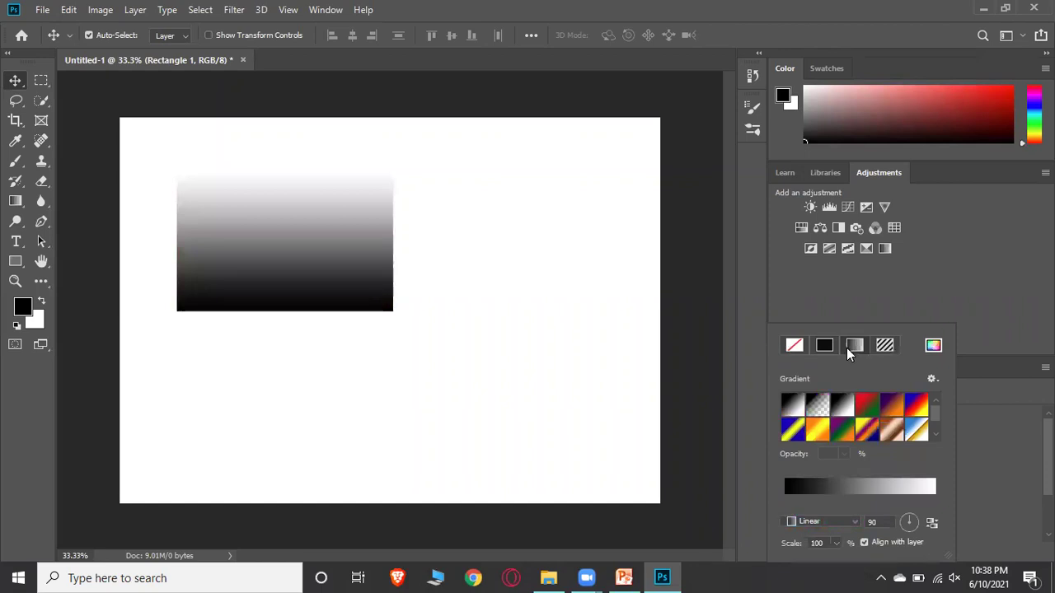
pyautogui.click(865, 404)
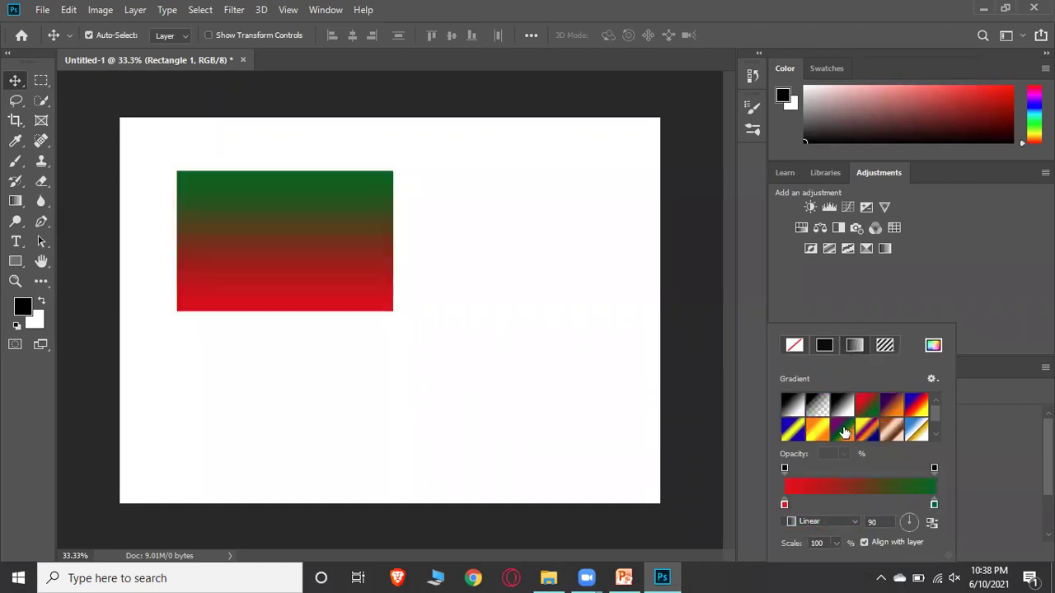
pyautogui.click(842, 428)
pyautogui.click(888, 403)
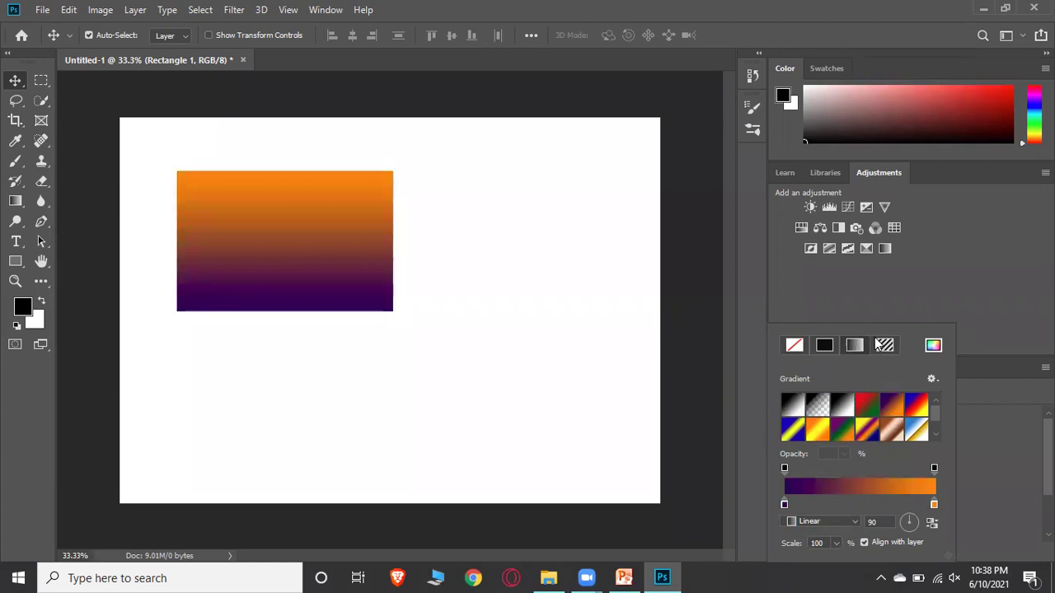
# Step: Try the dotted, concentric-square and yellow-green pattern fills on the rectangle, and finish with the grey grainy pattern
pyautogui.click(886, 347)
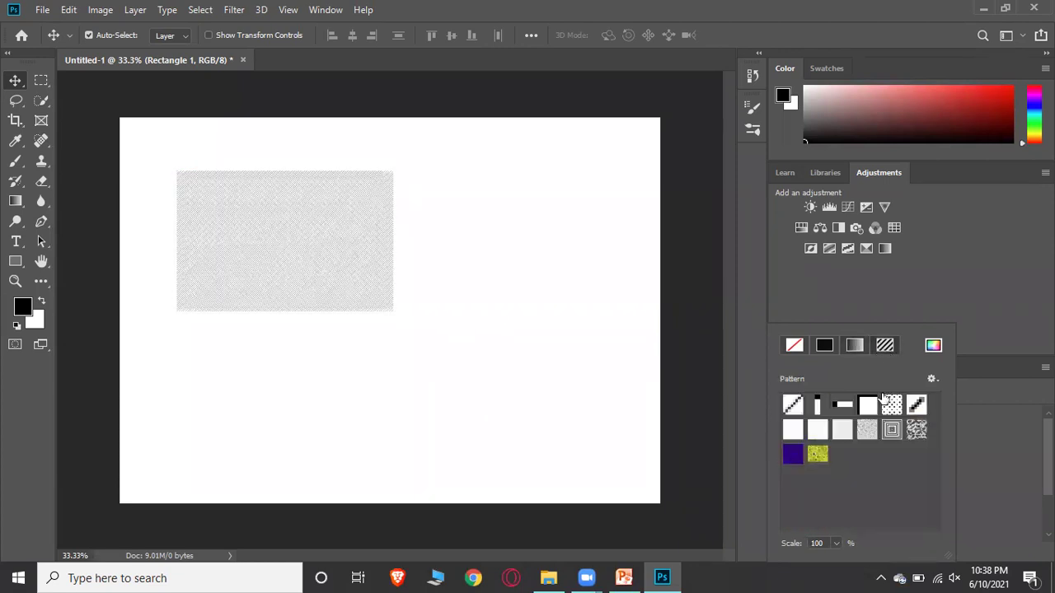
pyautogui.click(892, 404)
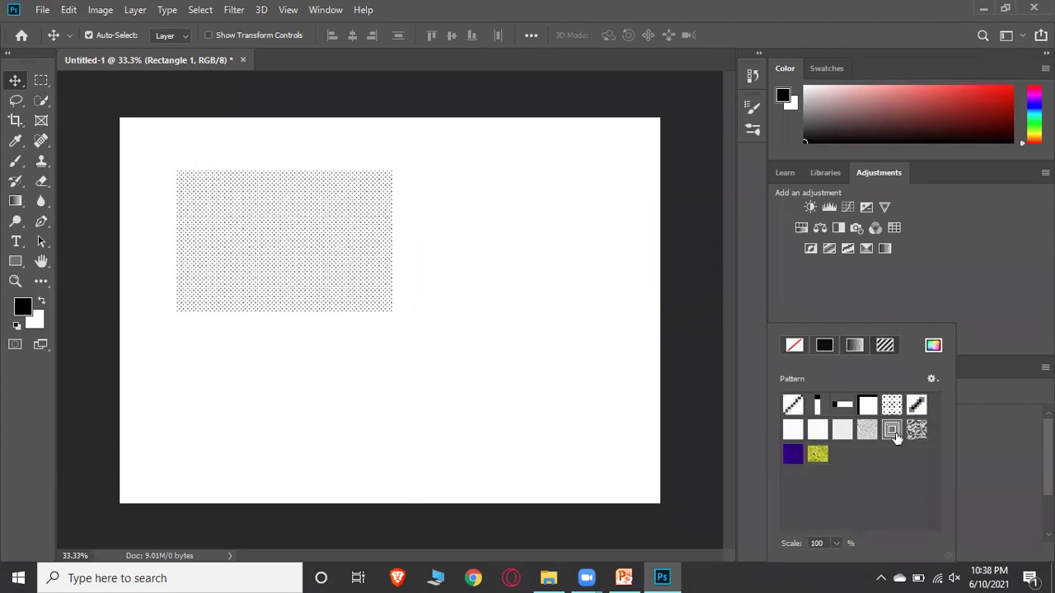
pyautogui.click(893, 433)
pyautogui.click(818, 454)
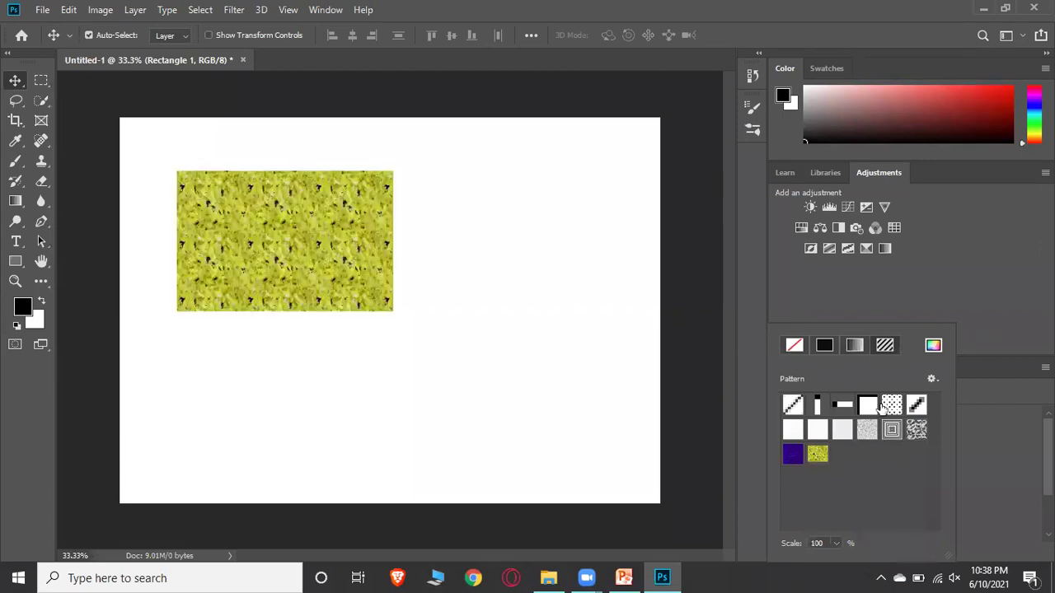
pyautogui.click(863, 431)
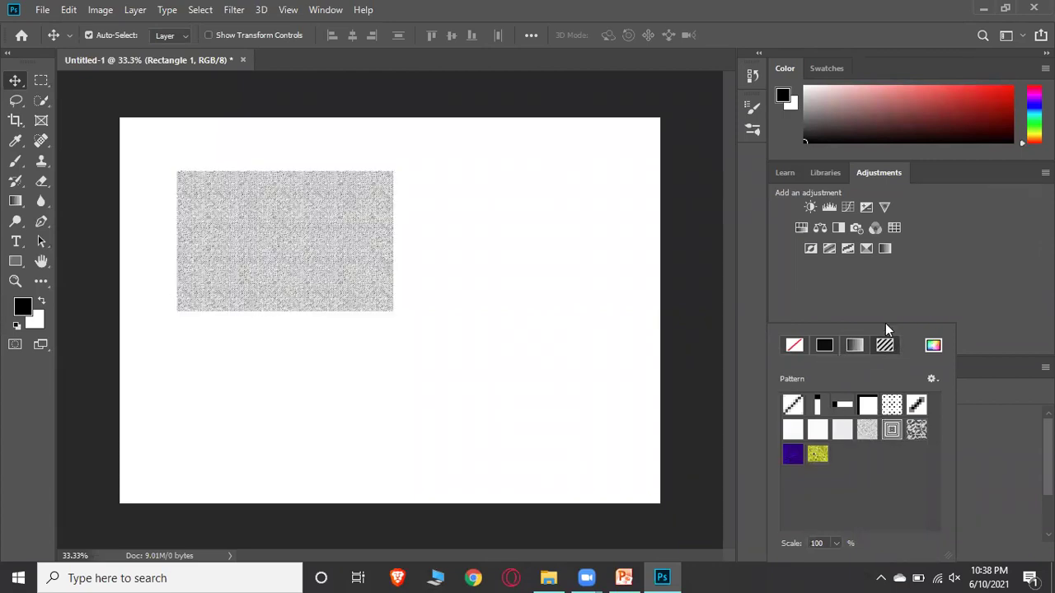
pyautogui.click(884, 302)
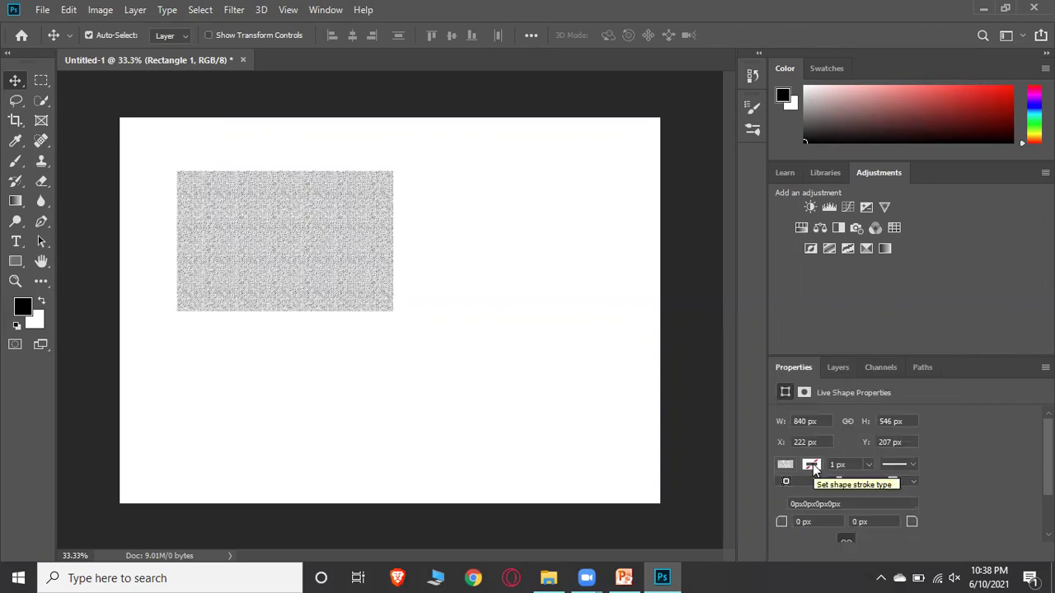
# Step: Give the rectangle a blue stroke about 45 px wide
pyautogui.click(812, 464)
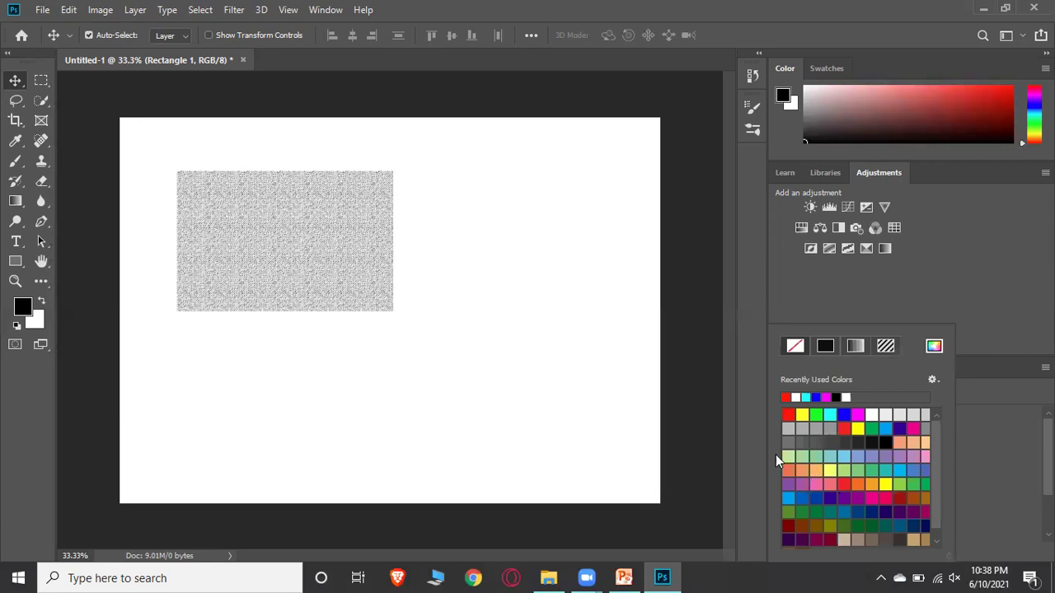
pyautogui.click(816, 398)
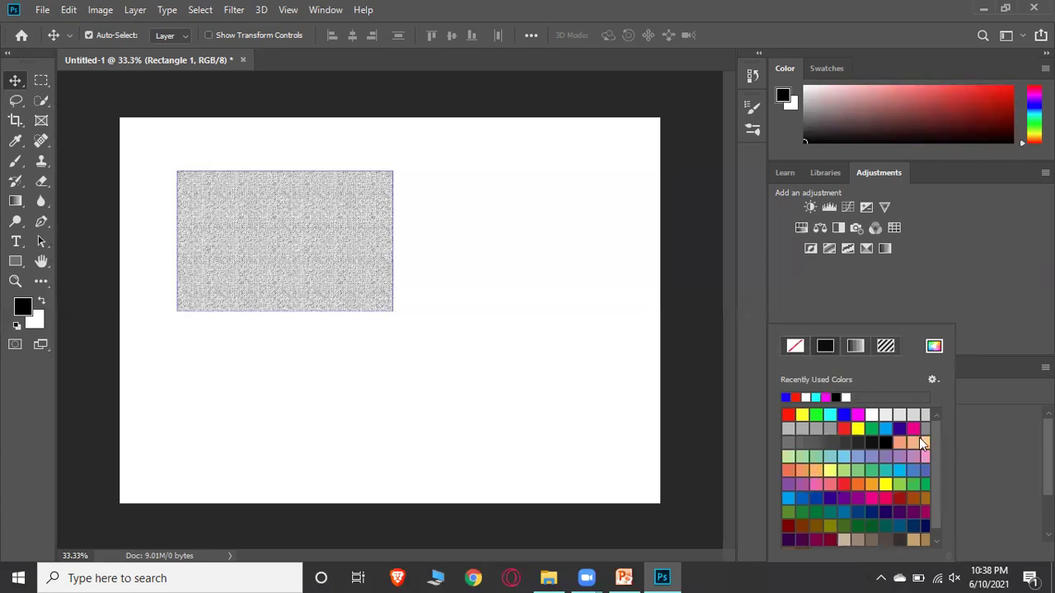
pyautogui.press('Return')
pyautogui.click(866, 463)
pyautogui.moveTo(868, 482); pyautogui.dragTo(881, 487)
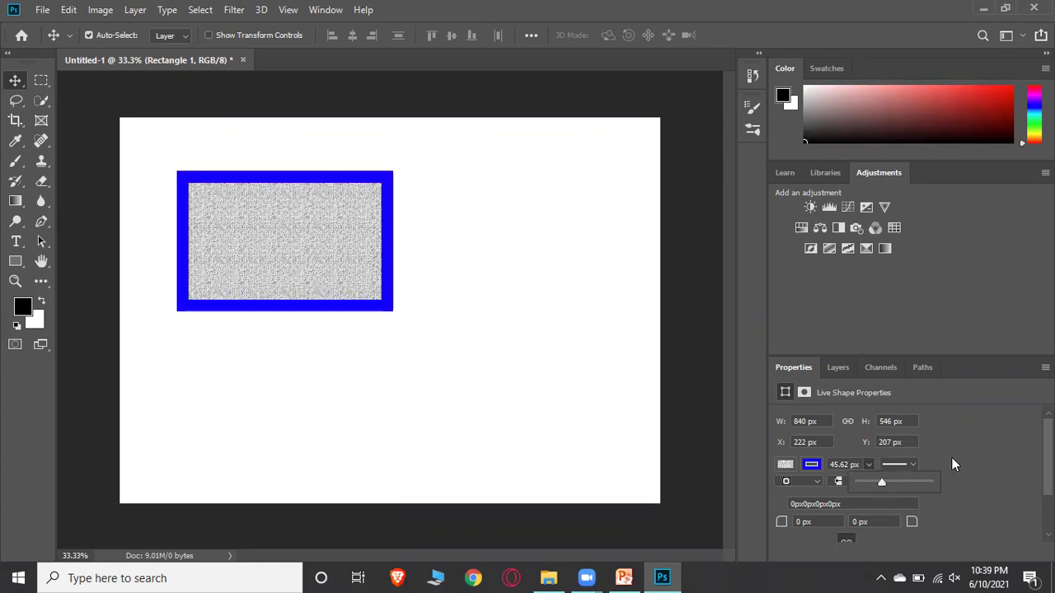
# Step: Round all four linked corners of the rectangle to 50 px, and increase the radius to 150 px
pyautogui.scroll(-2, 951, 458)
pyautogui.scroll(-1, 975, 468)
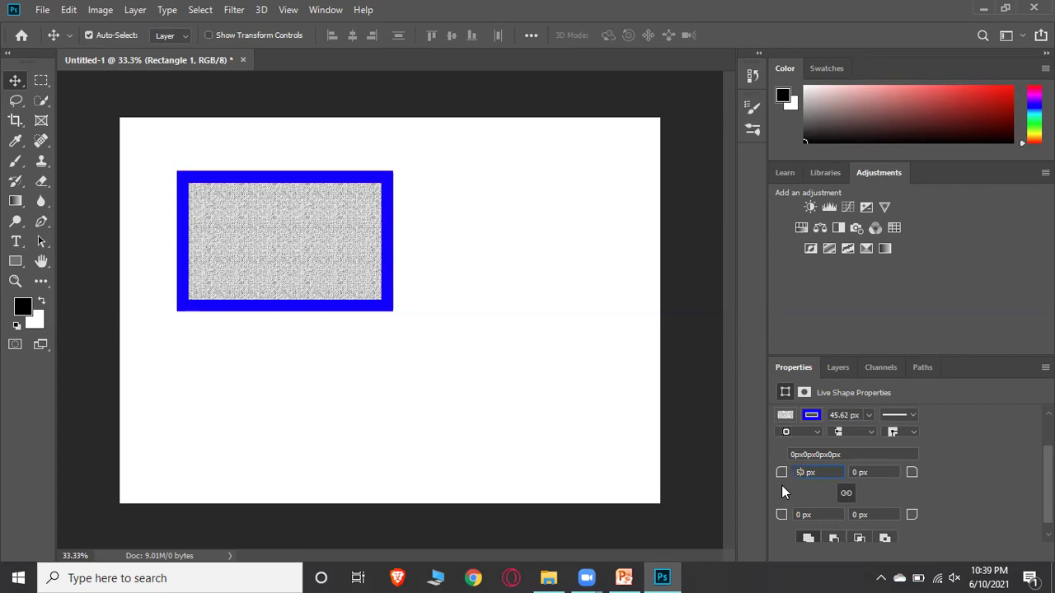
pyautogui.click(877, 475)
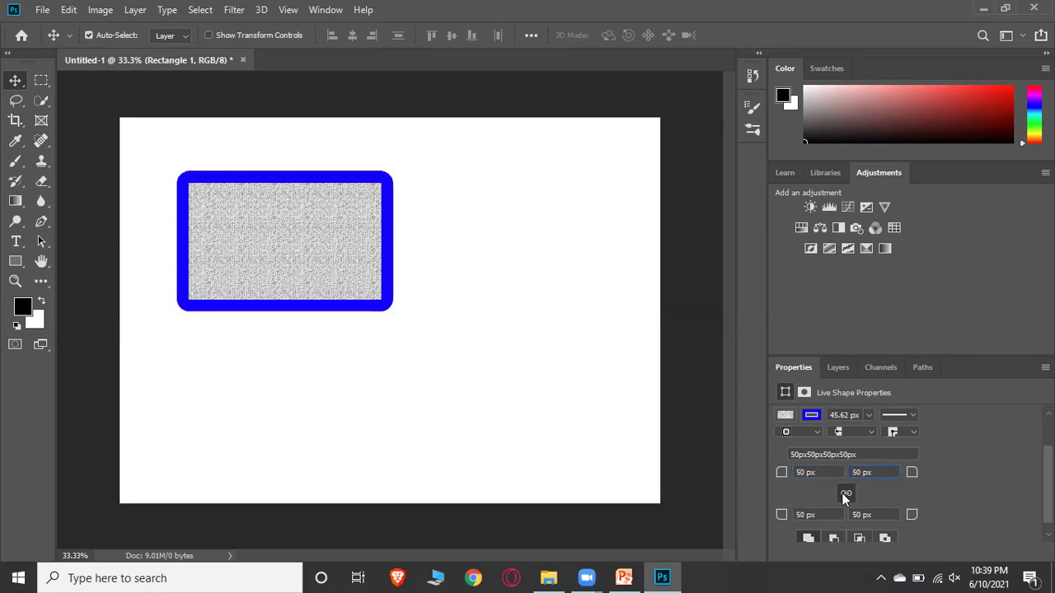
pyautogui.click(797, 473)
pyautogui.write('1')
pyautogui.press('Tab')
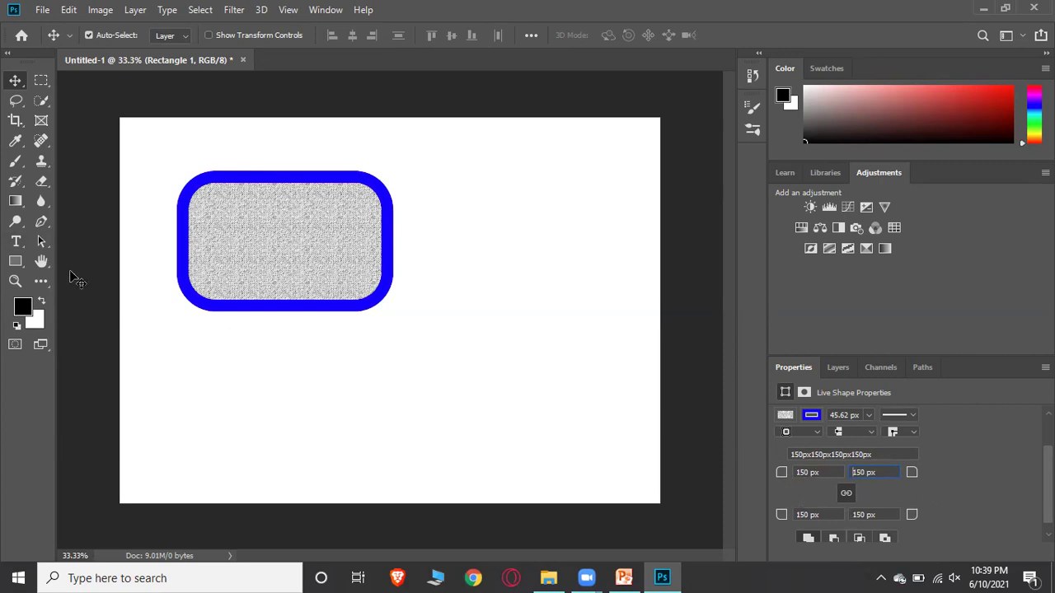
# Step: Add the red 12 pt text "fkjslj" below the rectangle and show the layer list
pyautogui.click(16, 243)
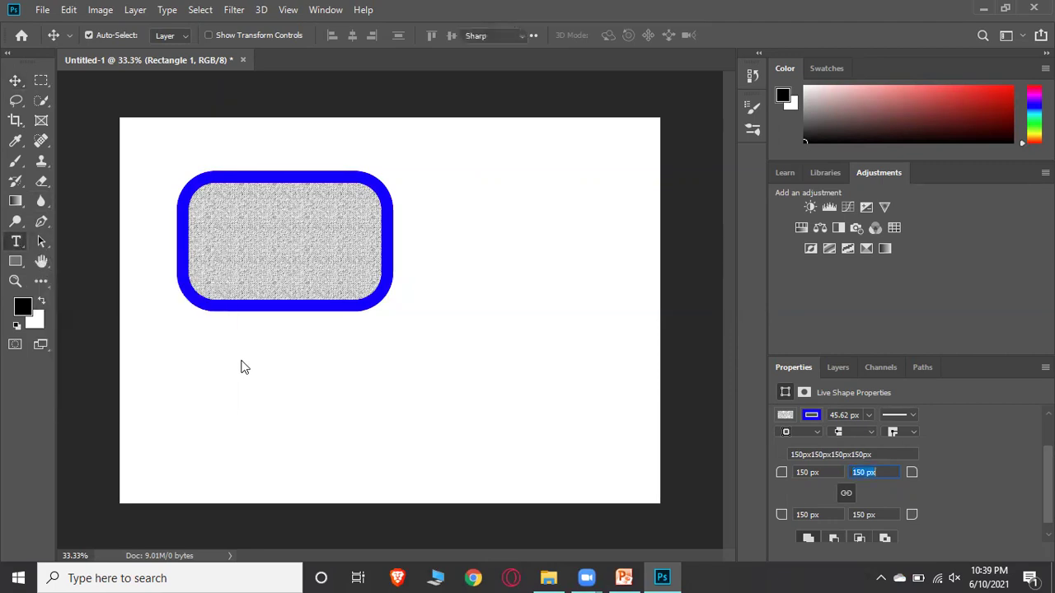
pyautogui.click(329, 364)
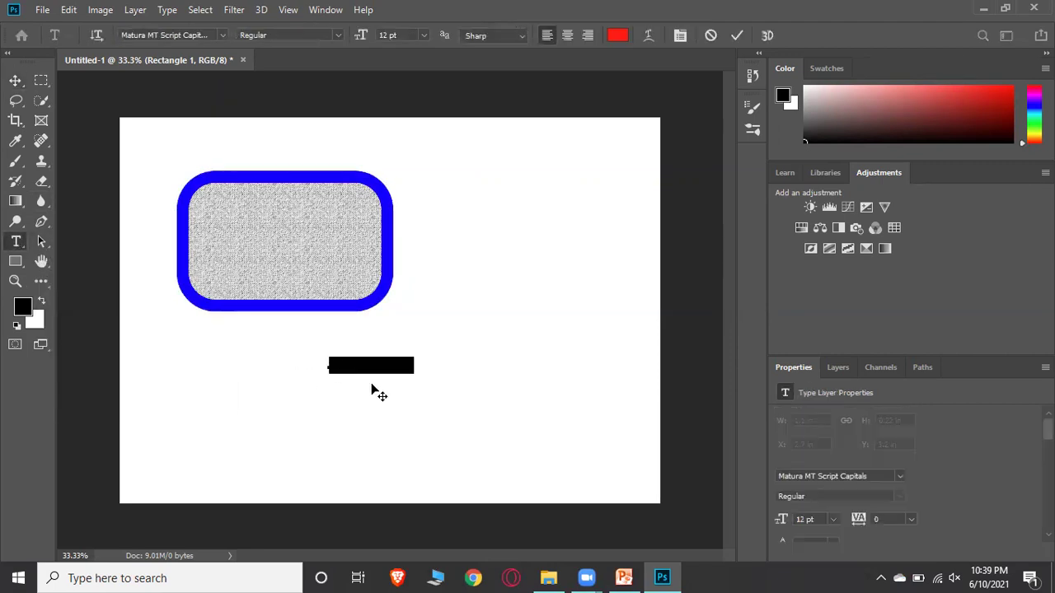
pyautogui.write('a')
pyautogui.write('fkjslj')
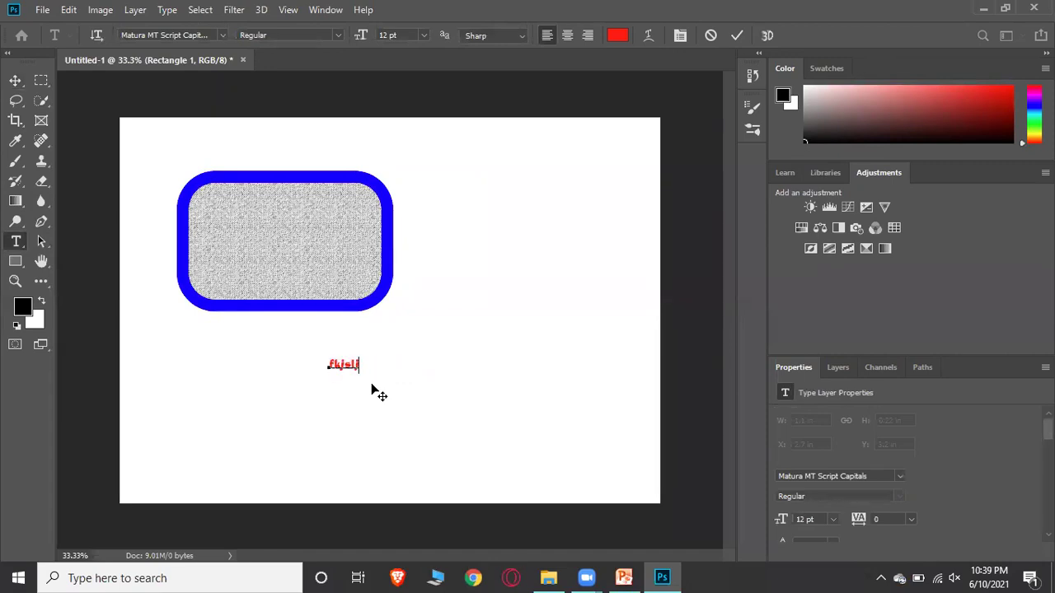
pyautogui.click(826, 367)
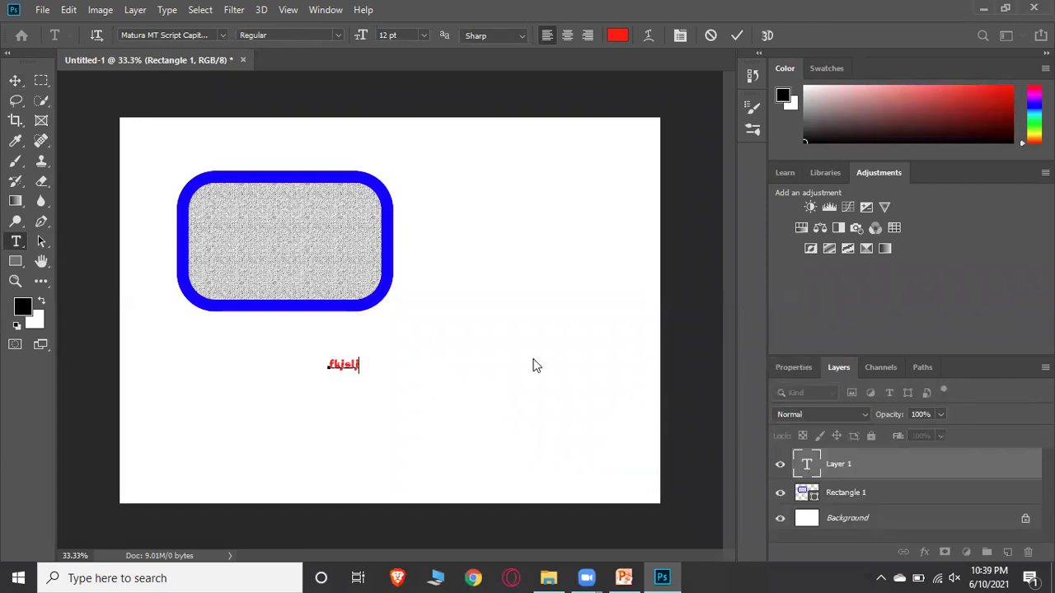
pyautogui.click(570, 350)
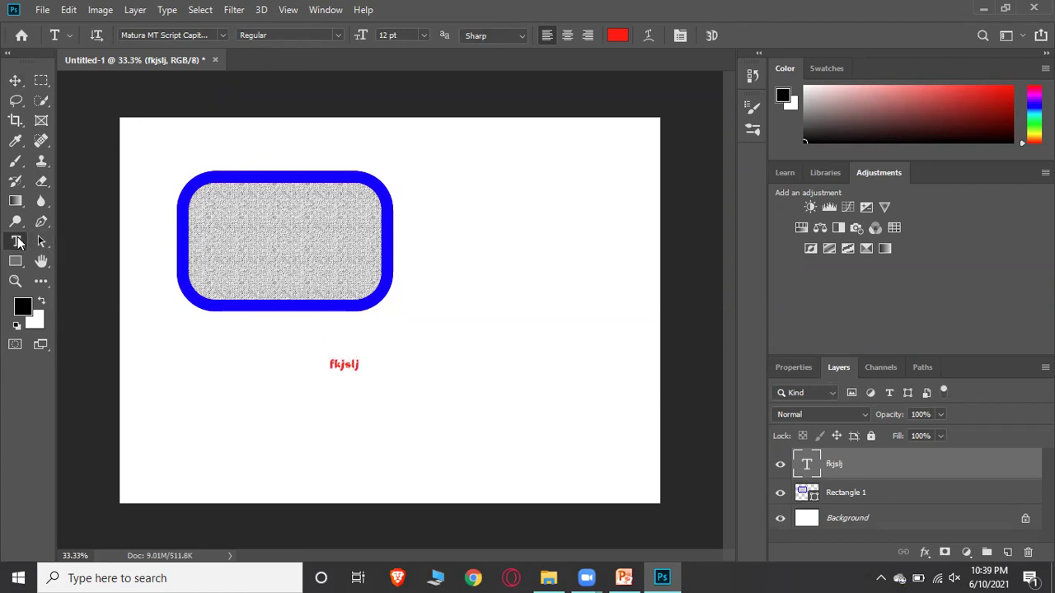
# Step: Start another text layer at the end of "fkjslj", clear its placeholder text and return to the Move tool
pyautogui.click(360, 365)
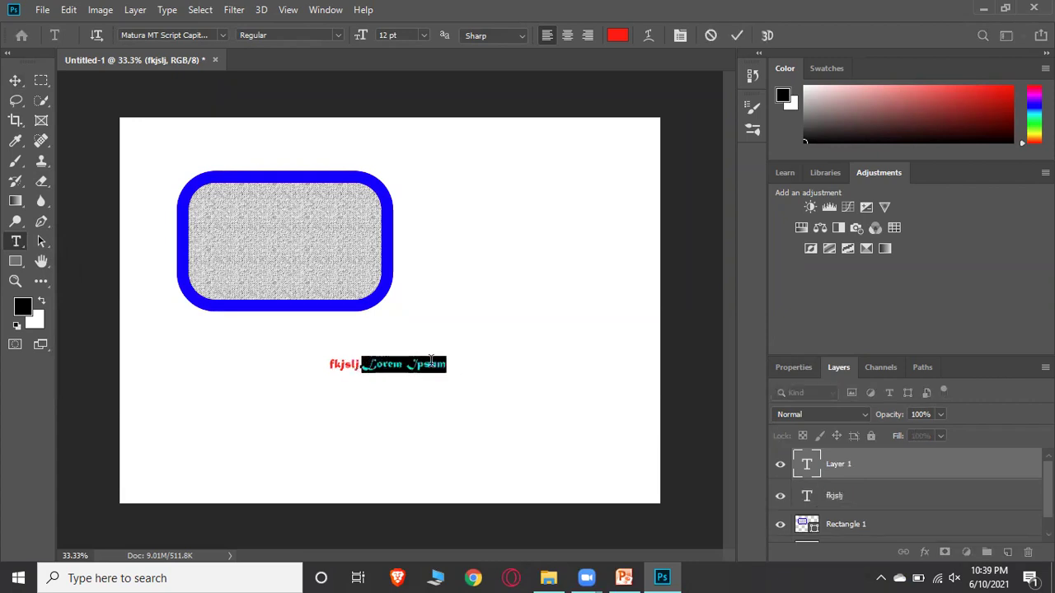
pyautogui.press('BackSpace')
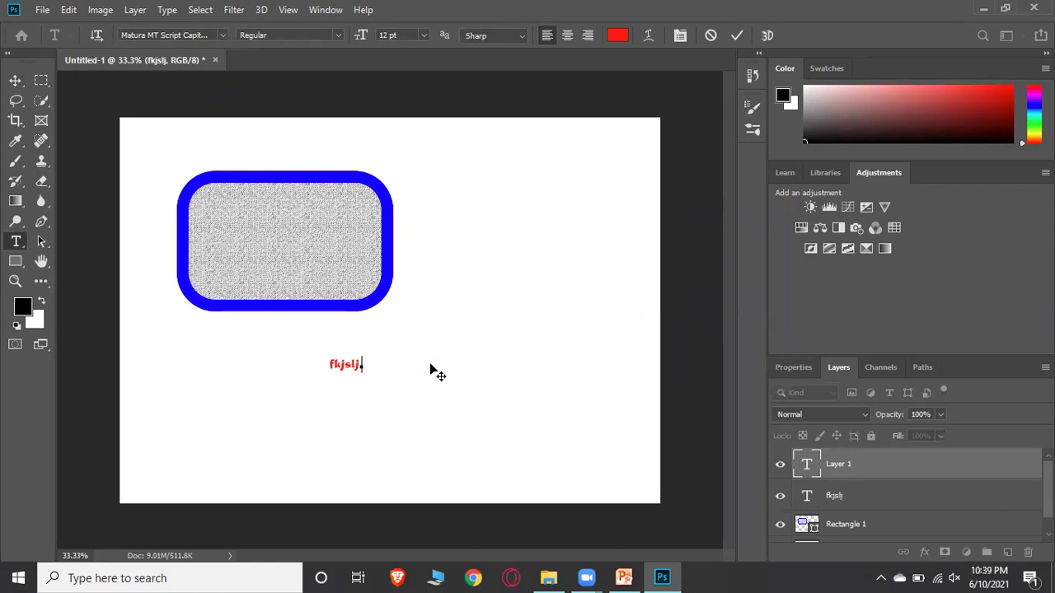
pyautogui.click(14, 79)
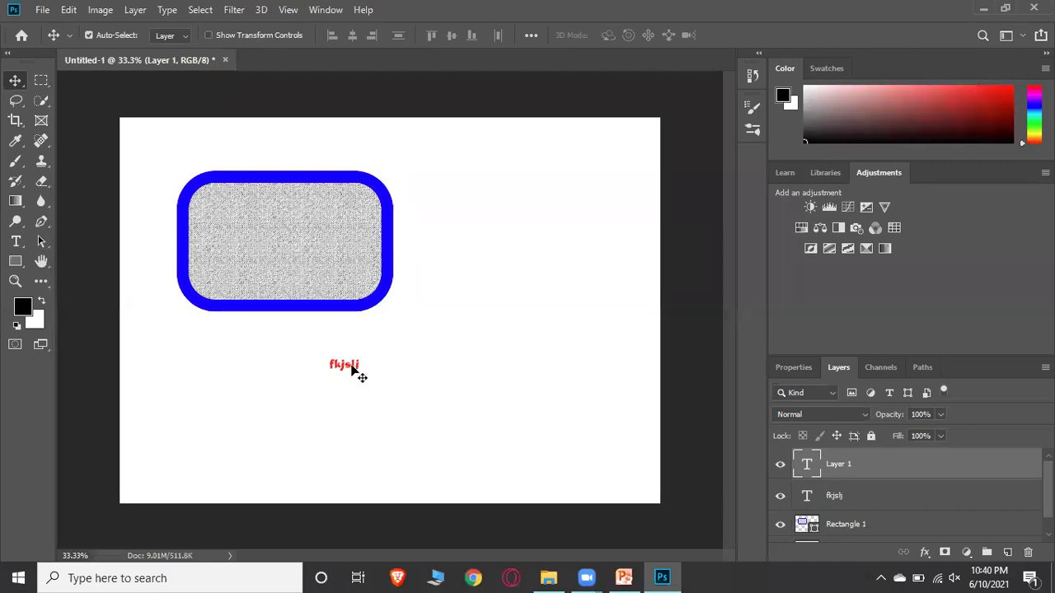
# Step: Reopen the "fkjslj" text for editing, append "amdld ;osmg", and return to the Move tool
pyautogui.doubleClick(352, 372)
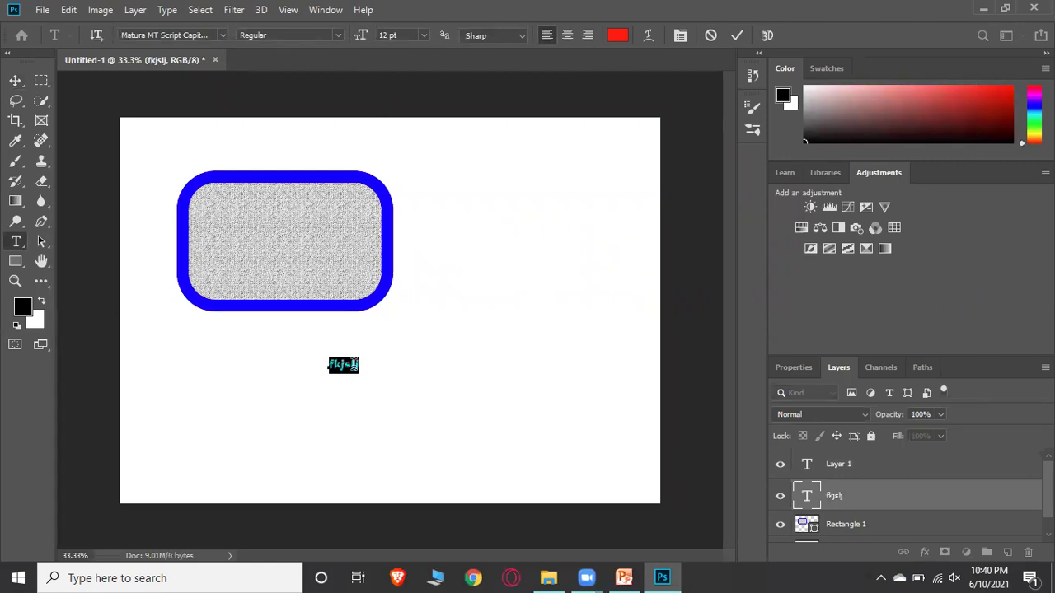
pyautogui.click(356, 366)
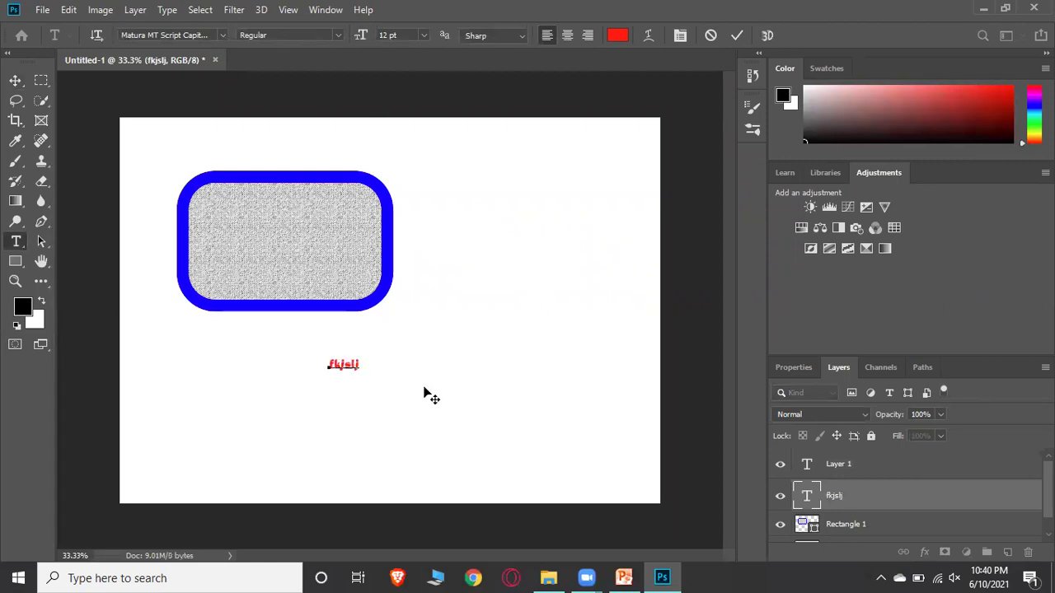
pyautogui.write('omdld :osmg')
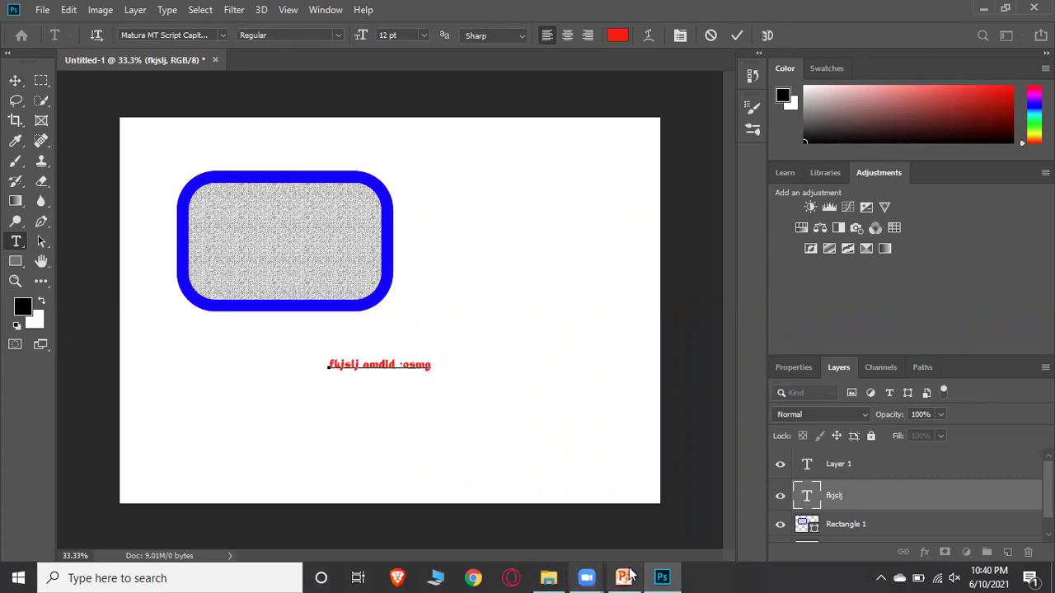
pyautogui.press('Escape')
pyautogui.press('v')
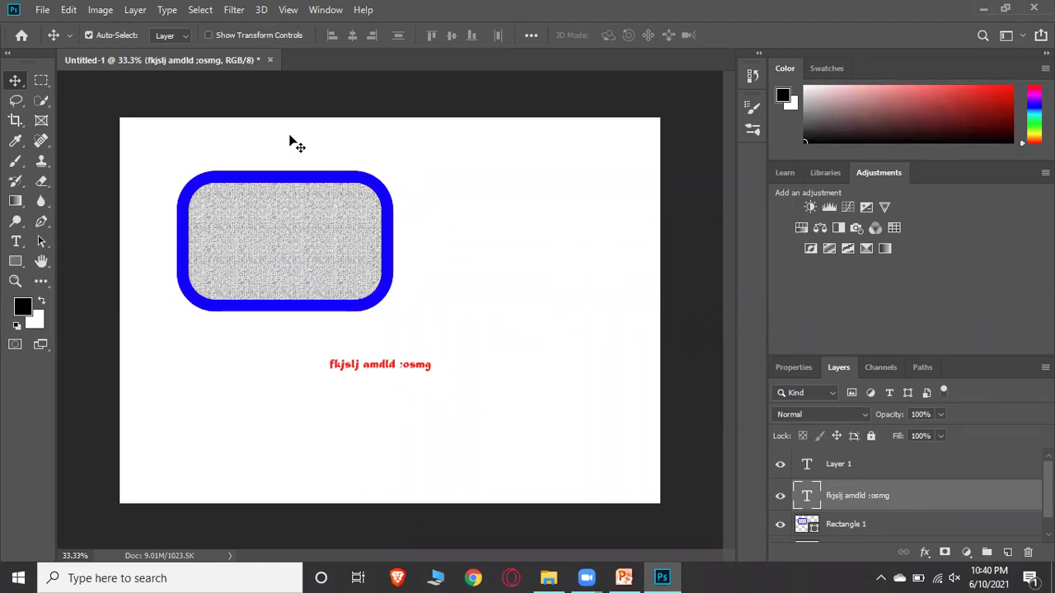
# Step: Close the untitled document without saving it, and switch to PowerPoint to show the Section Break slide
pyautogui.click(268, 61)
pyautogui.click(497, 225)
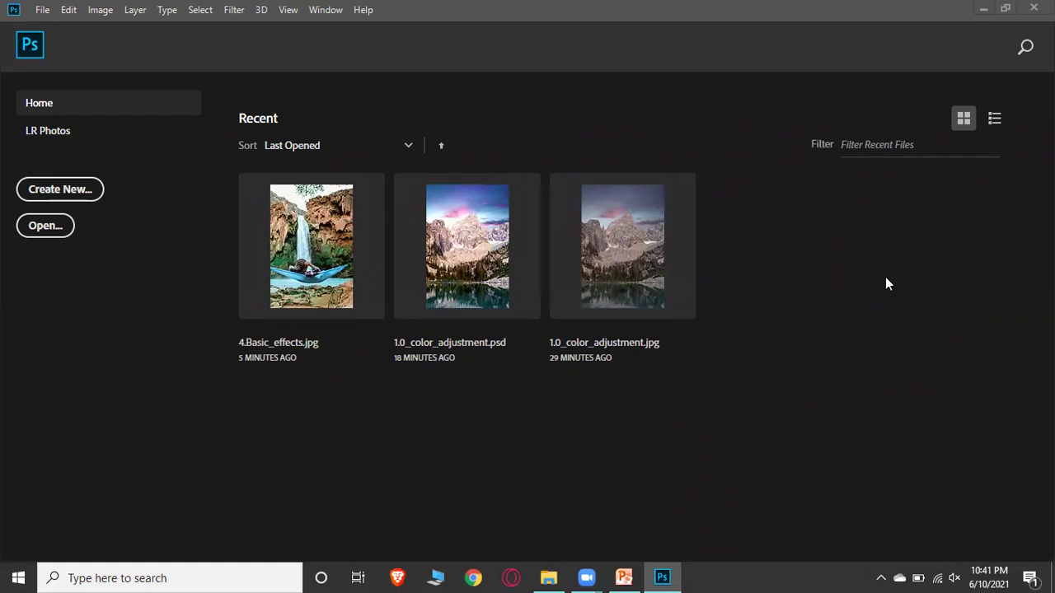
pyautogui.click(624, 578)
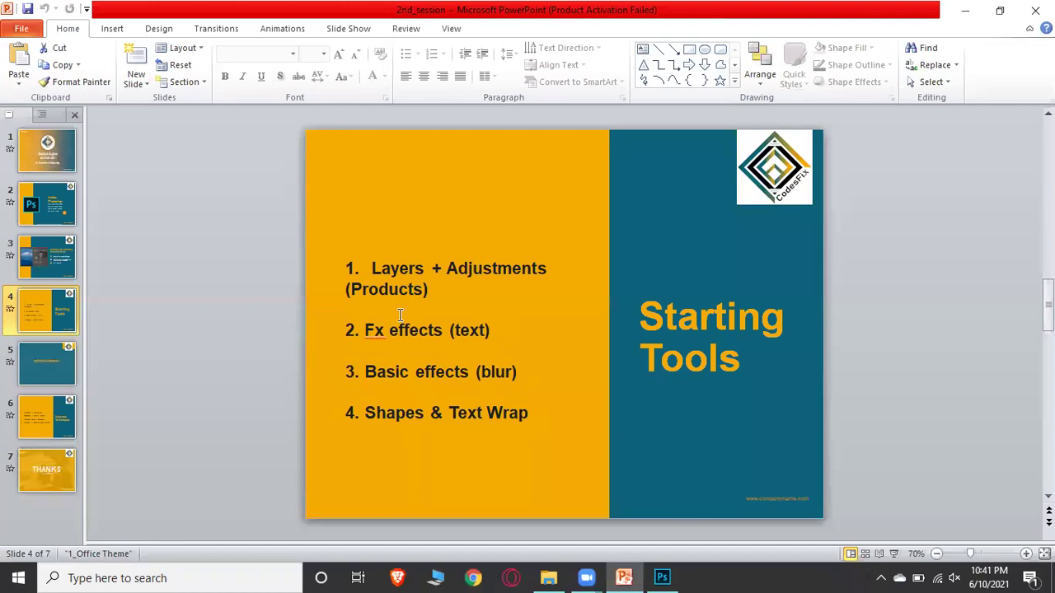
pyautogui.click(73, 362)
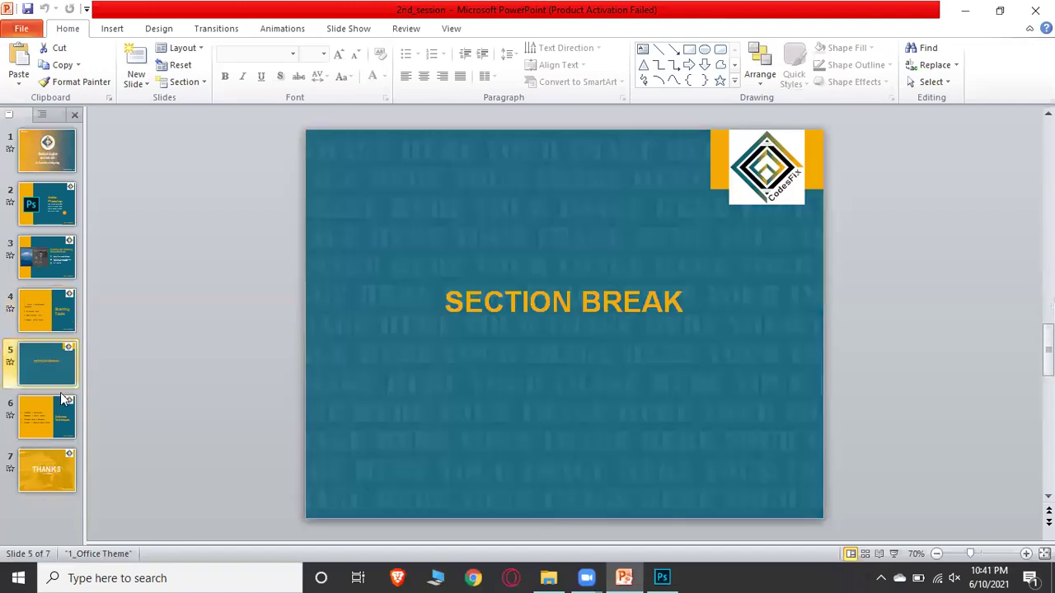
# Step: Show the Advance Techniques slide in PowerPoint and switch back to Photoshop
pyautogui.click(52, 420)
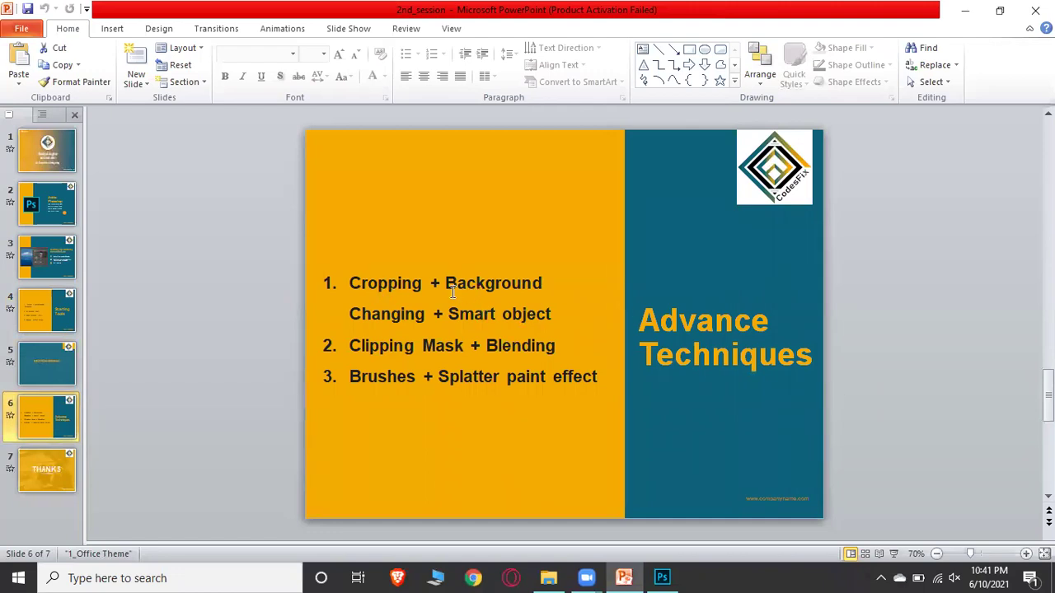
pyautogui.click(964, 9)
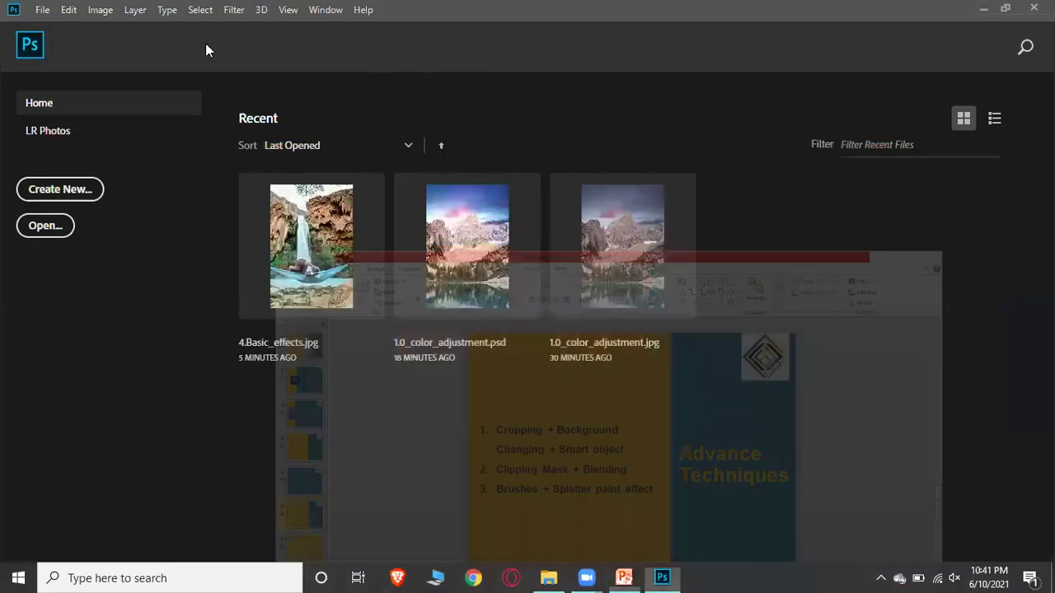
pyautogui.click(41, 9)
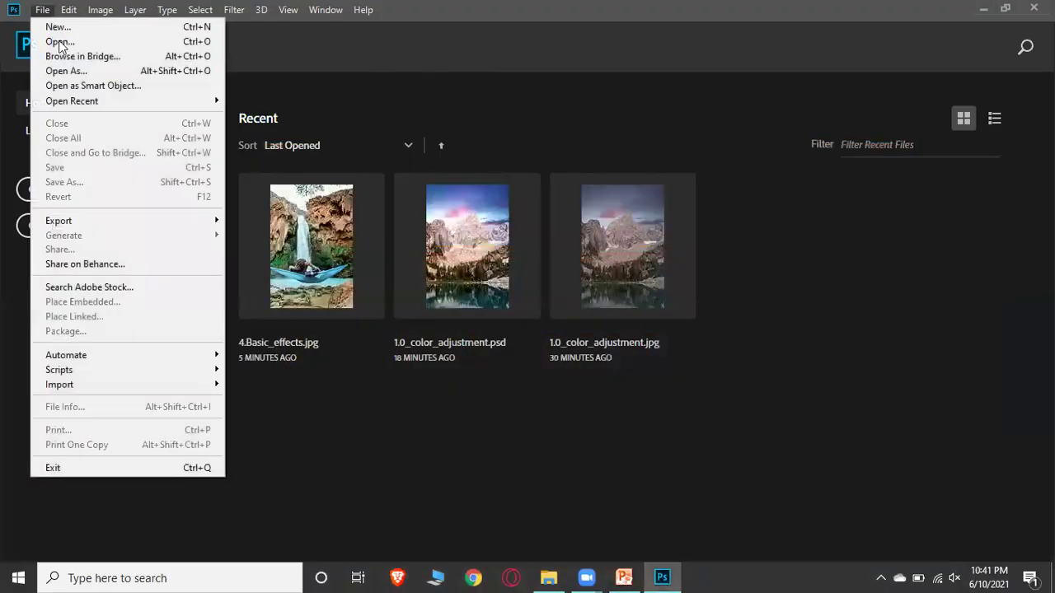
pyautogui.click(54, 40)
pyautogui.click(279, 226)
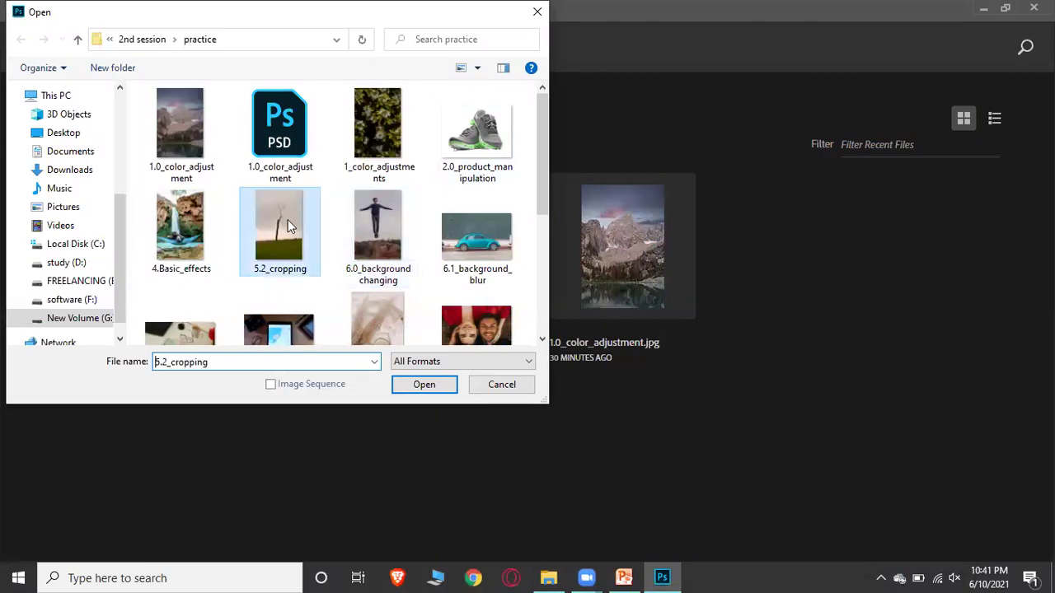
pyautogui.click(420, 385)
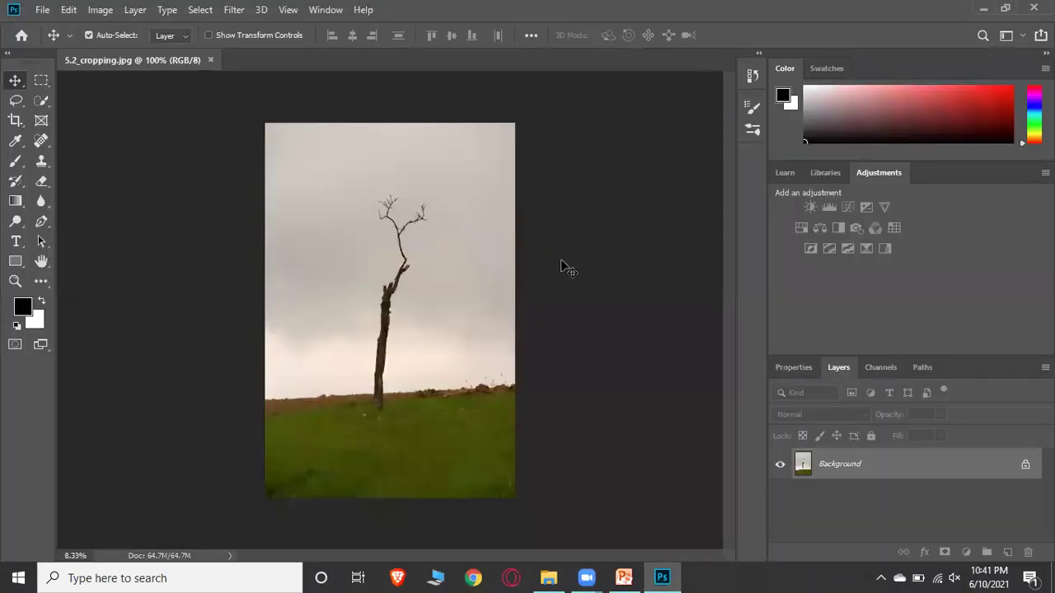
pyautogui.click(213, 60)
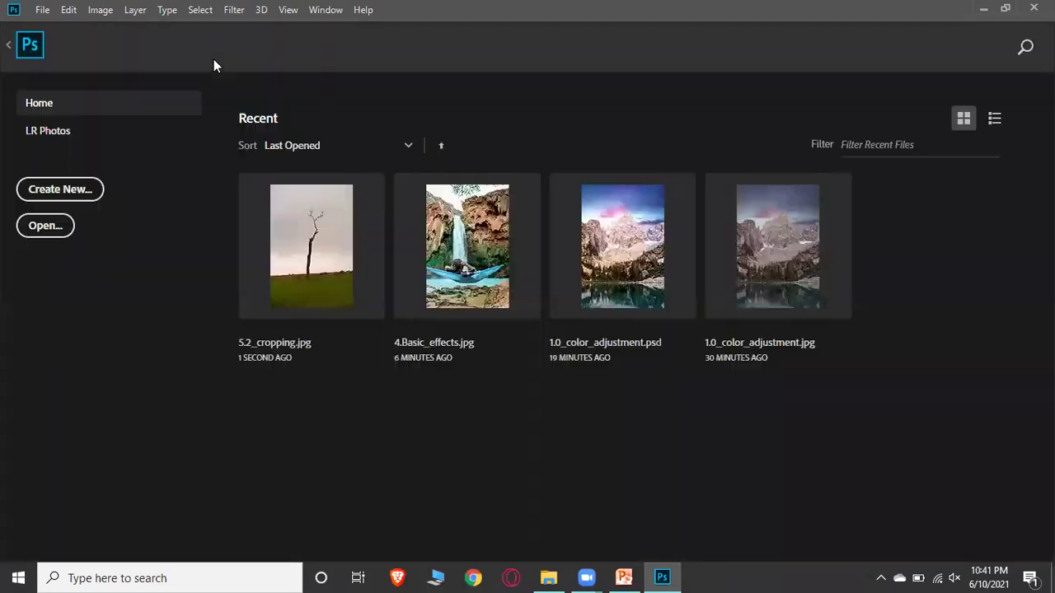
# Step: Open the shoe image 2.0_product_manipulation from the practice folder
pyautogui.click(13, 9)
pyautogui.click(256, 67)
pyautogui.click(44, 10)
pyautogui.click(67, 41)
pyautogui.click(464, 138)
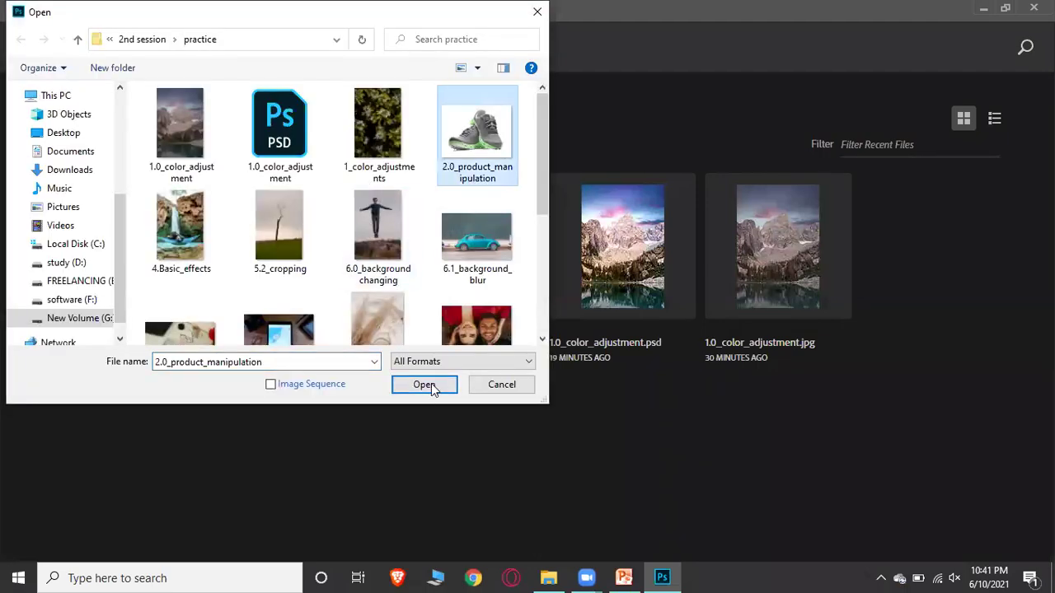
pyautogui.click(424, 385)
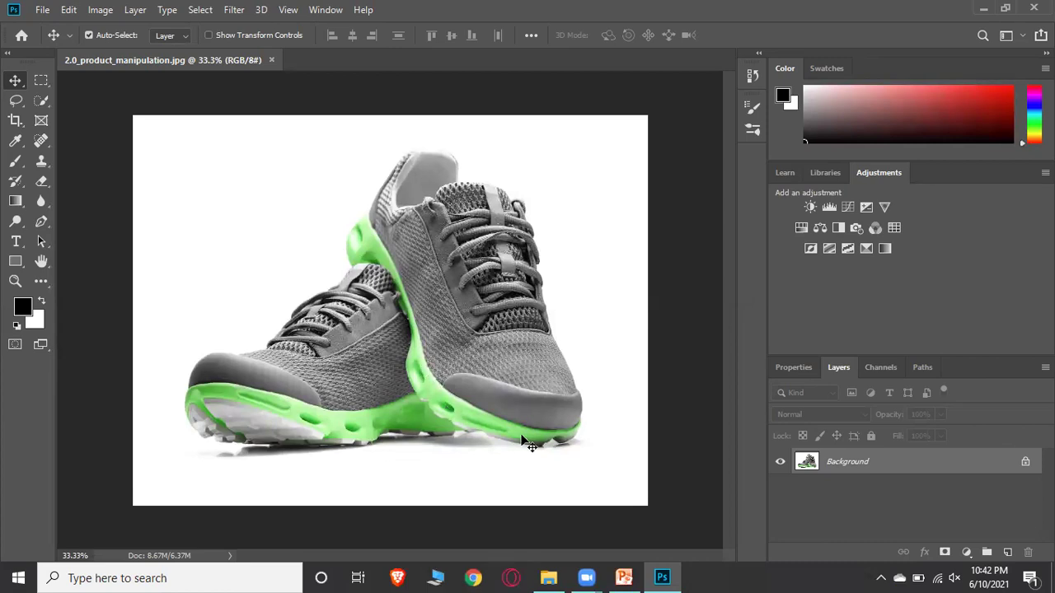
# Step: Duplicate the Background layer as "start" and hide the original Background
pyautogui.rightClick(872, 463)
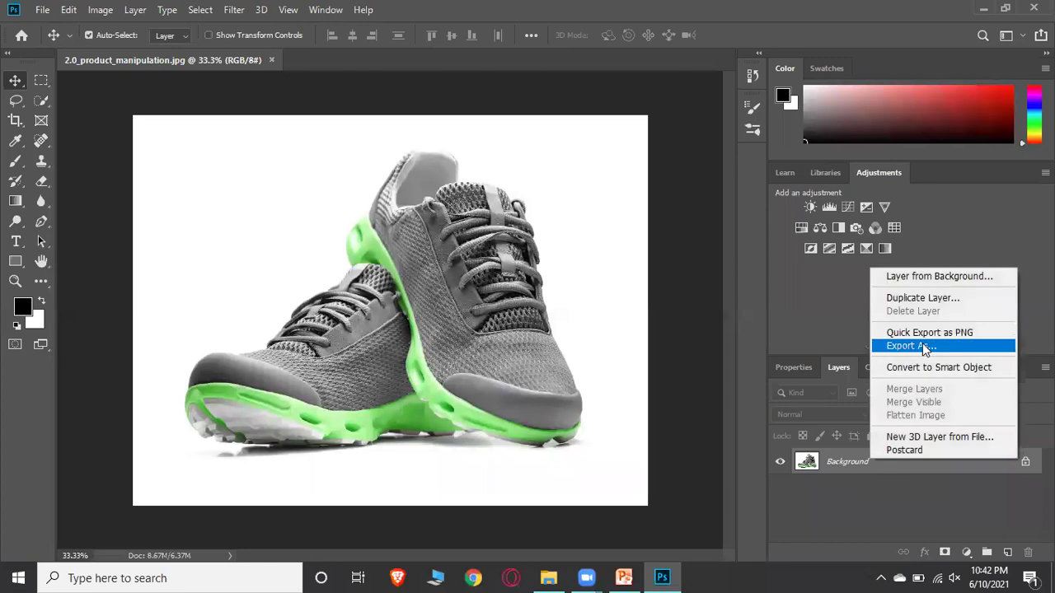
pyautogui.click(910, 295)
pyautogui.write('start')
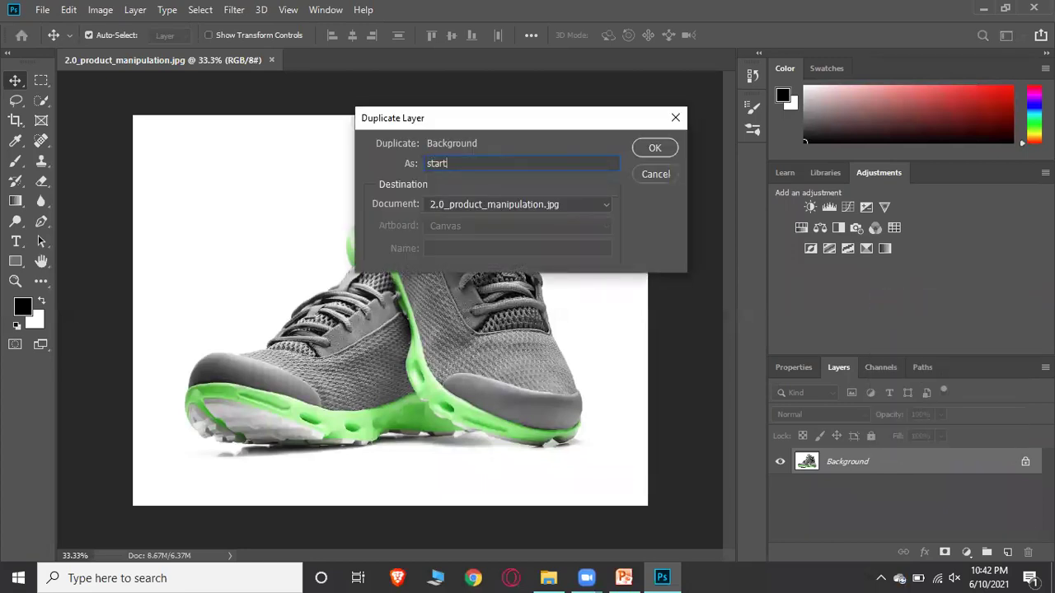
pyautogui.press('Return')
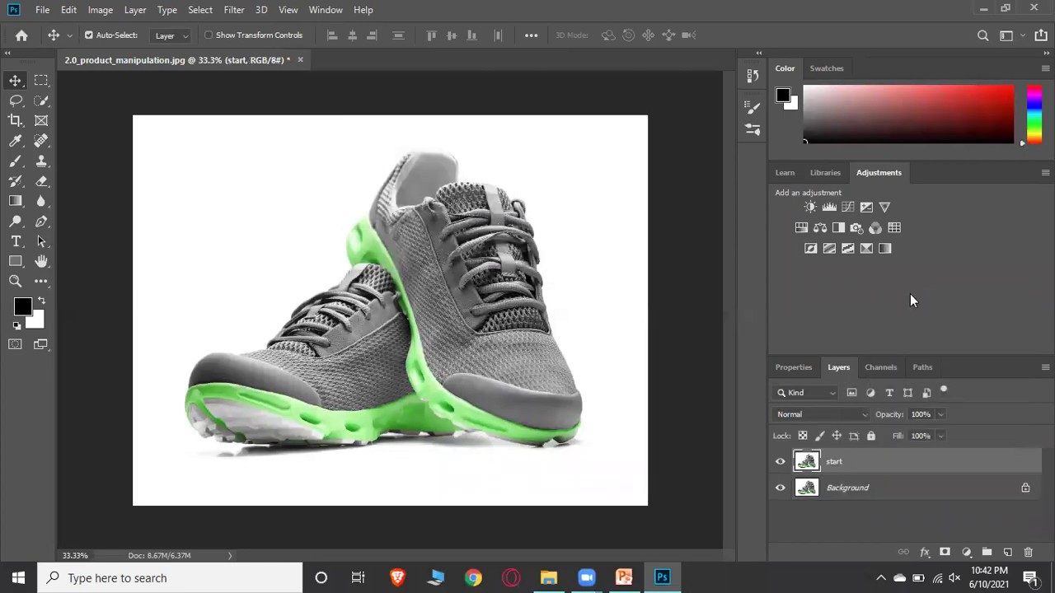
pyautogui.click(780, 489)
# Step: Add a Hue/Saturation adjustment above "start", merge the two lower panel groups, dock Adjustments beside Swatches and show the layer list
pyautogui.click(801, 228)
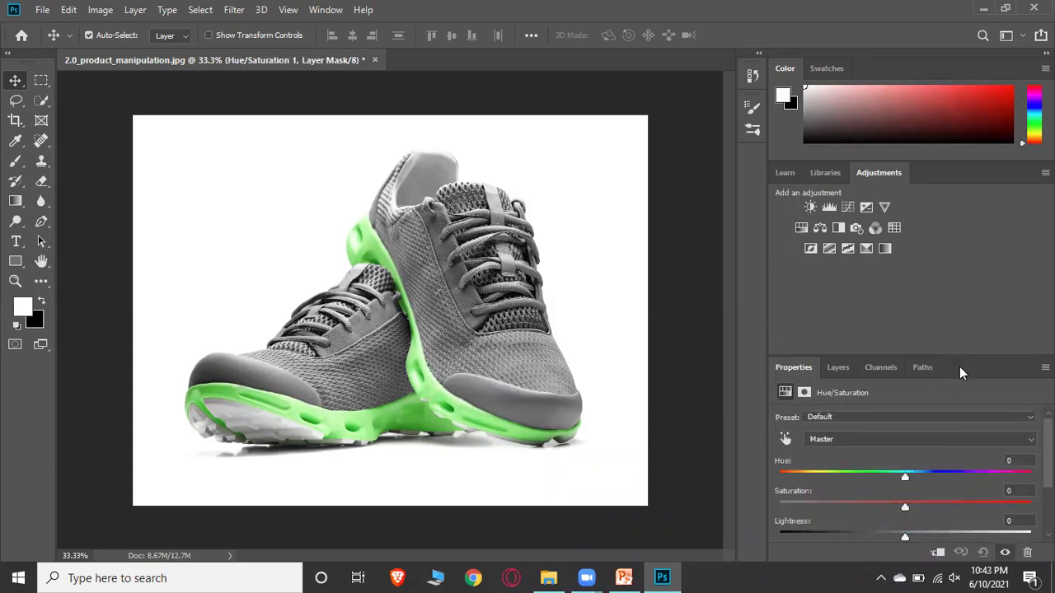
pyautogui.moveTo(955, 369); pyautogui.dragTo(961, 322)
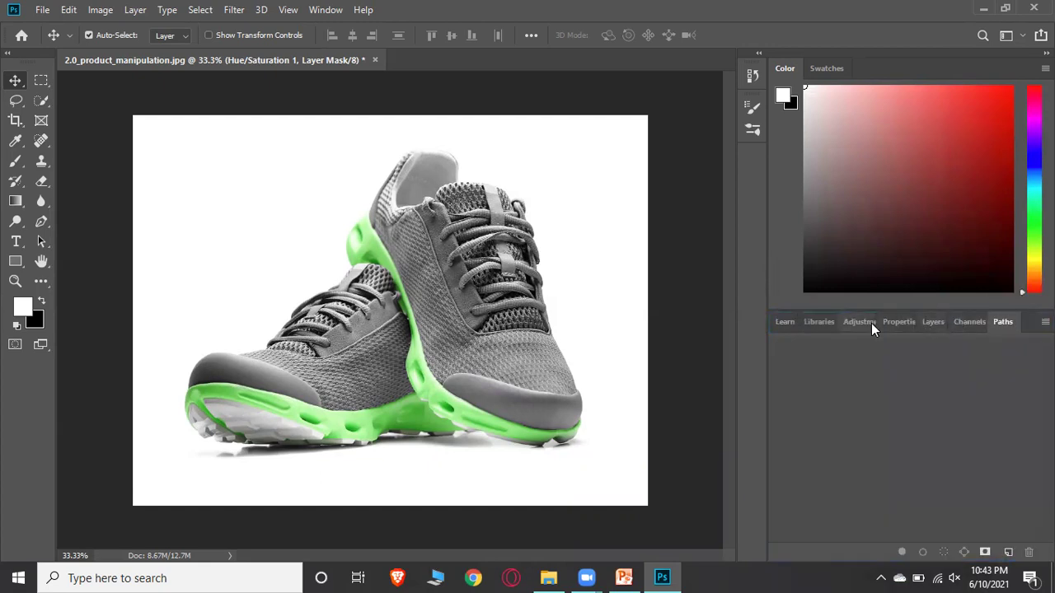
pyautogui.moveTo(867, 323); pyautogui.dragTo(877, 70)
pyautogui.click(789, 321)
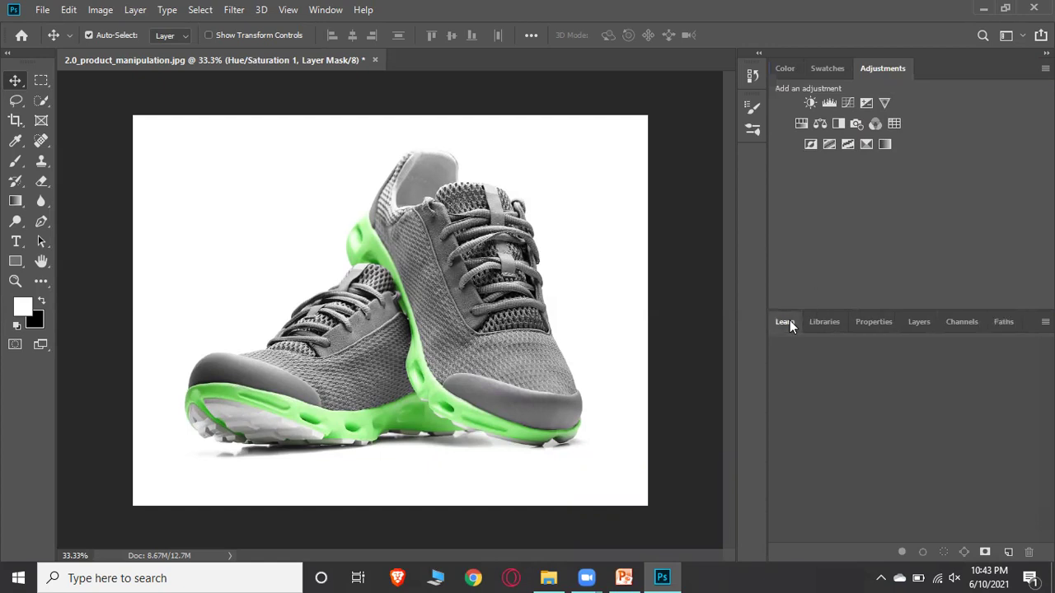
pyautogui.click(915, 322)
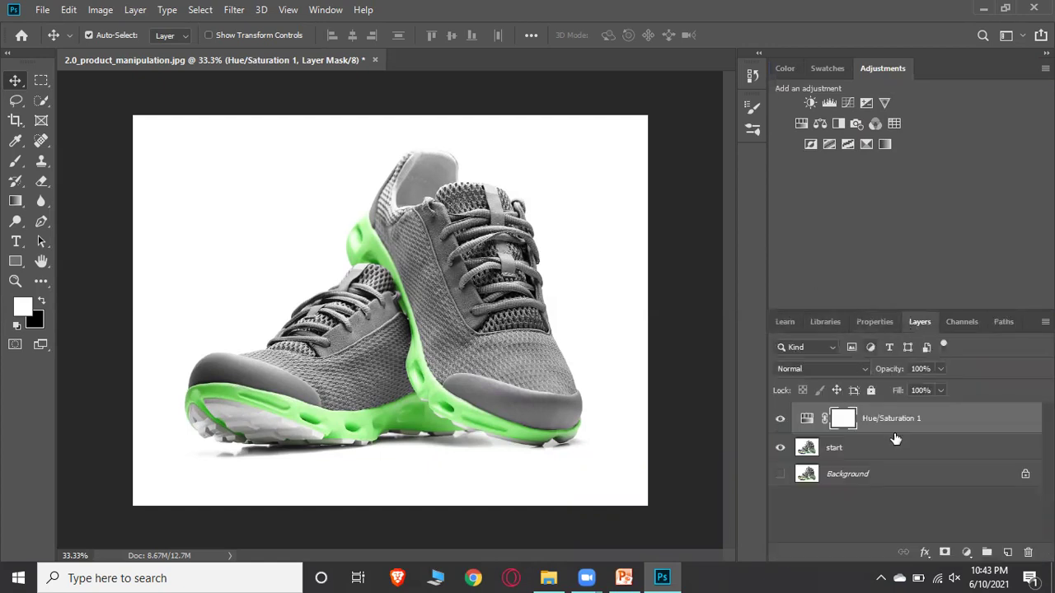
# Step: Delete the Hue/Saturation adjustment layer above "start"
pyautogui.hotkey('ctrl', '2')
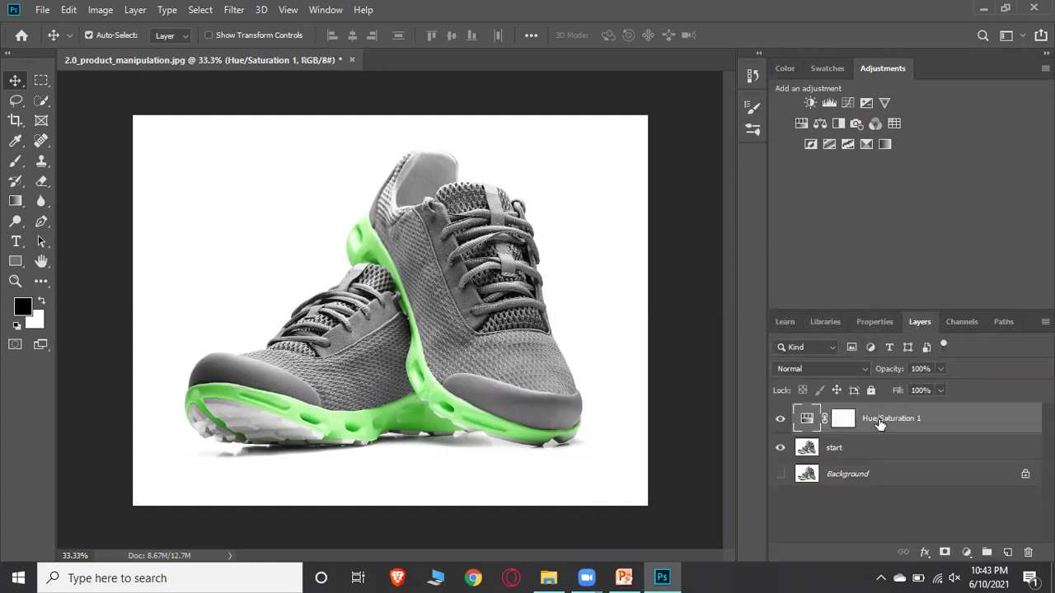
pyautogui.click(1028, 551)
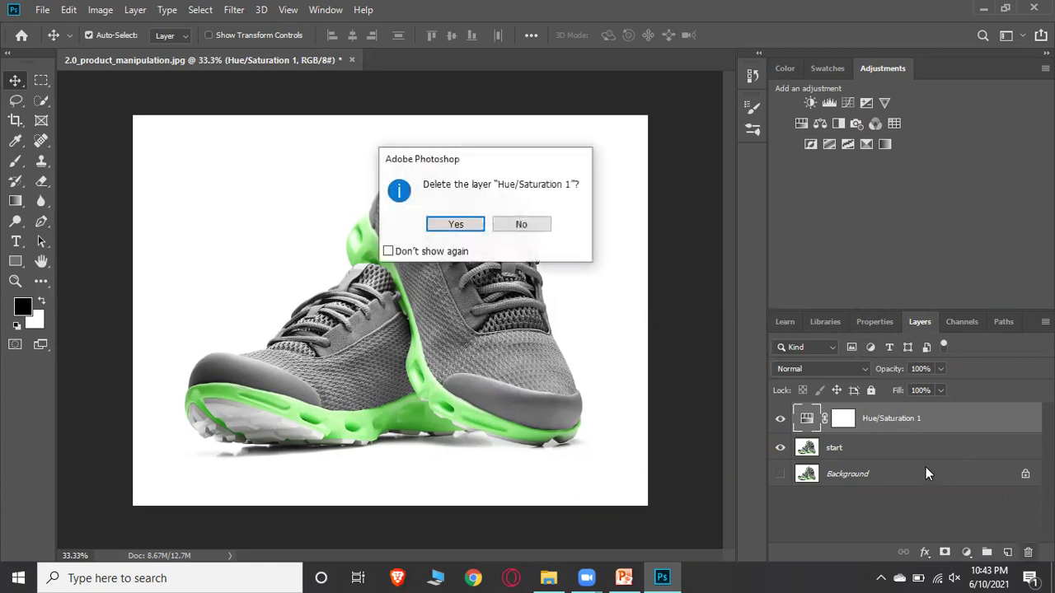
pyautogui.click(468, 229)
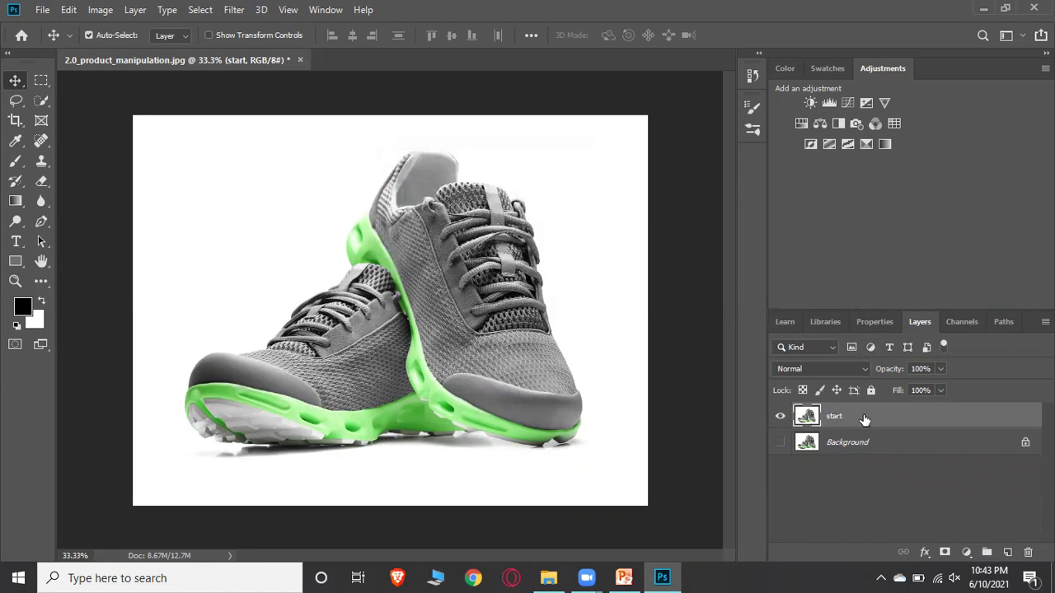
# Step: Add a new Hue/Saturation adjustment above "start" and enlarge the area showing its properties
pyautogui.click(801, 125)
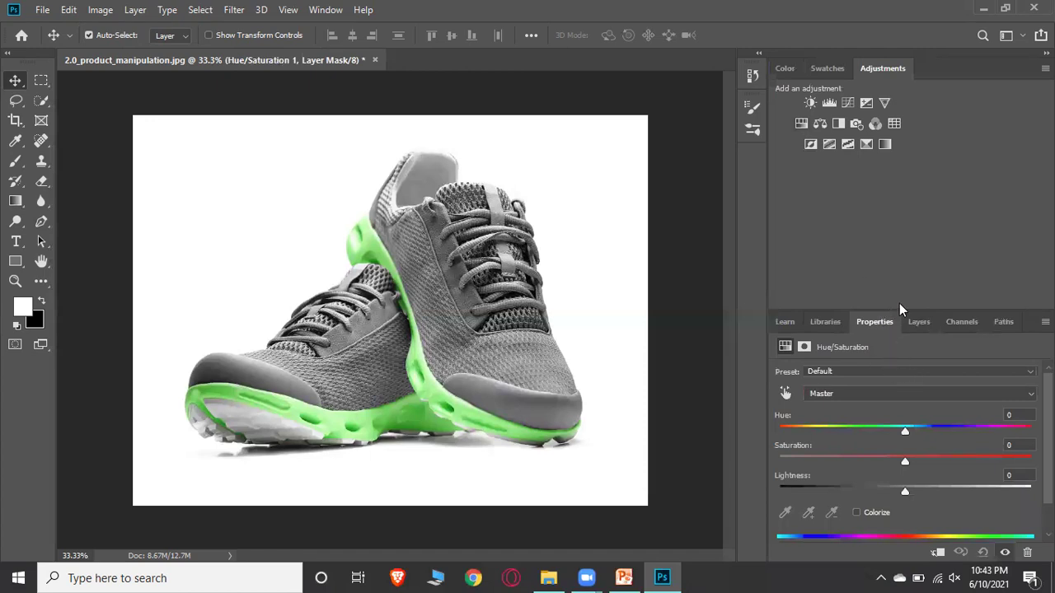
pyautogui.click(914, 320)
pyautogui.click(880, 320)
pyautogui.moveTo(903, 308); pyautogui.dragTo(899, 178)
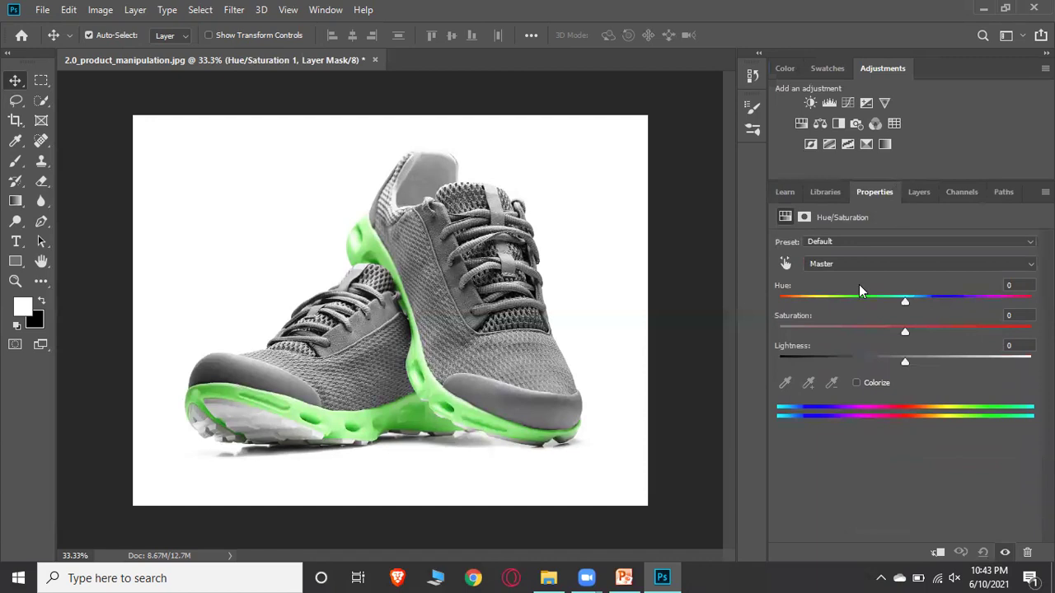
# Step: Sample the shoe's green sole to target Greens, set their hue to +180, and look at Save for Web without exporting
pyautogui.click(785, 266)
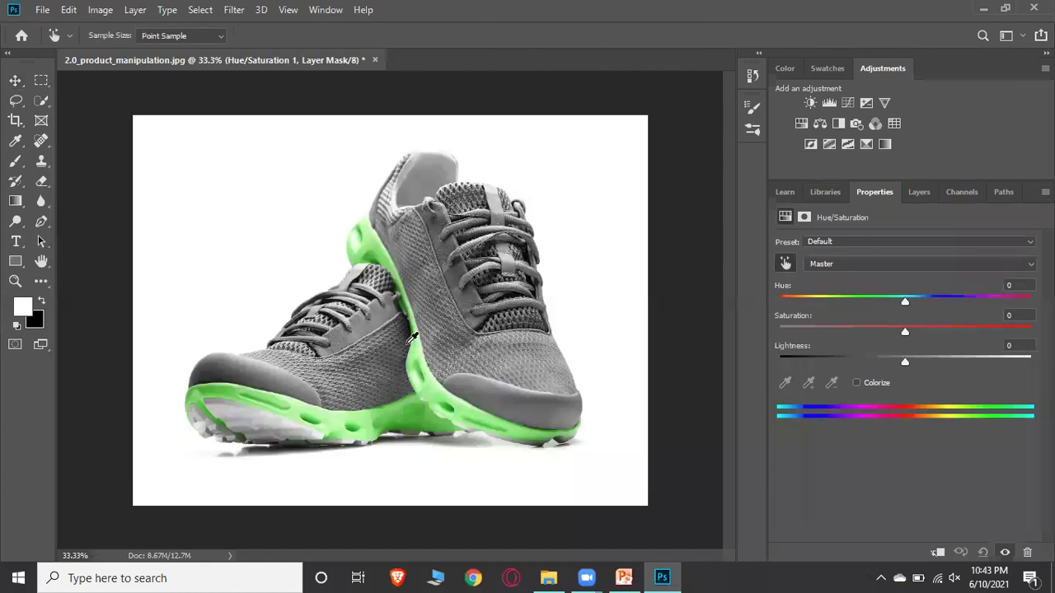
pyautogui.click(431, 380)
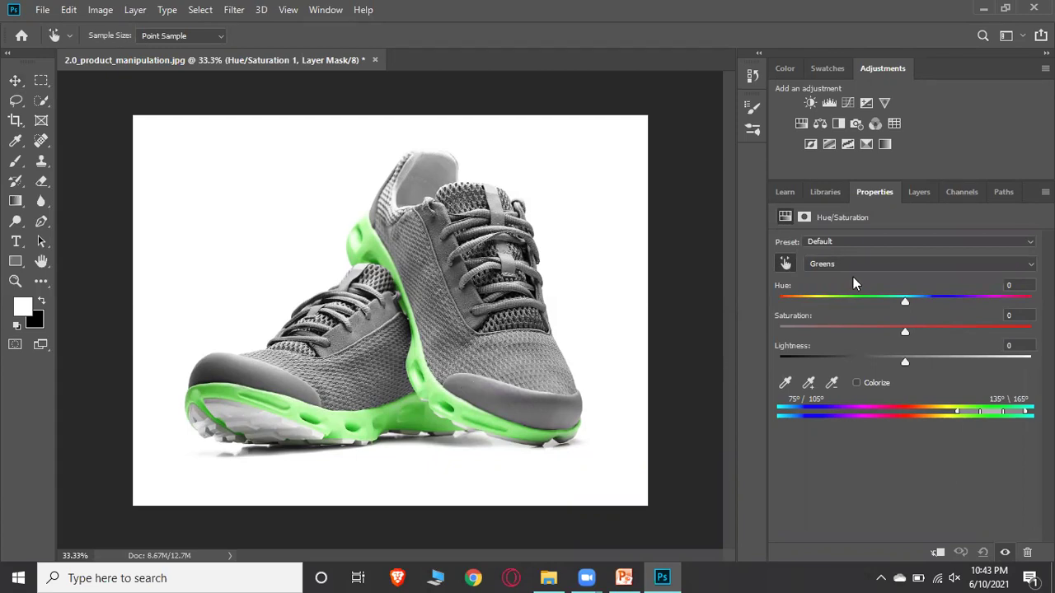
pyautogui.moveTo(905, 300); pyautogui.dragTo(964, 301)
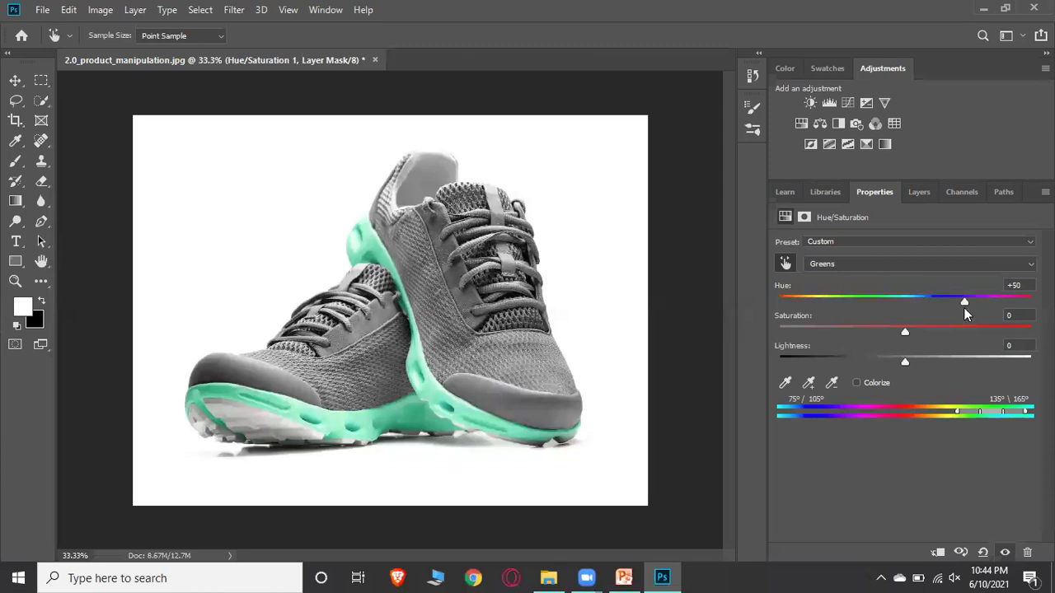
pyautogui.moveTo(966, 301); pyautogui.dragTo(1031, 302)
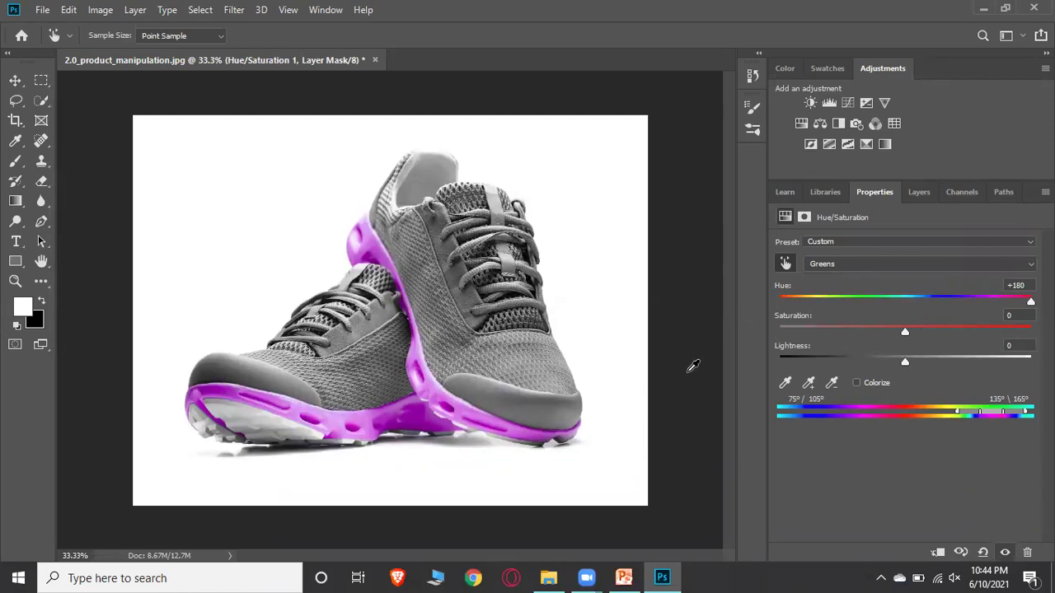
pyautogui.hotkey('ctrl', 'alt', 'shift', 's')
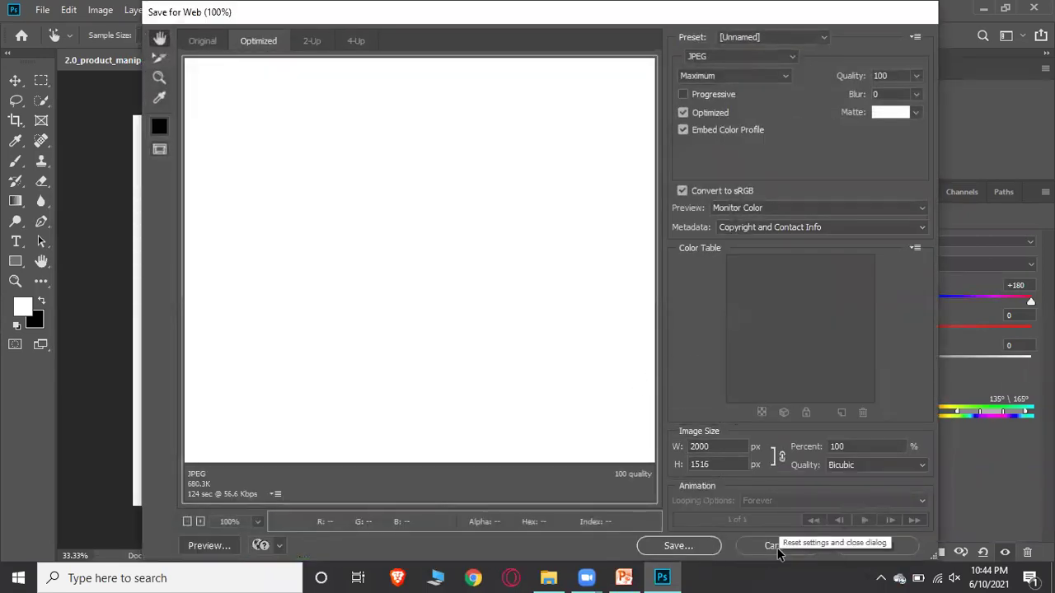
pyautogui.click(777, 550)
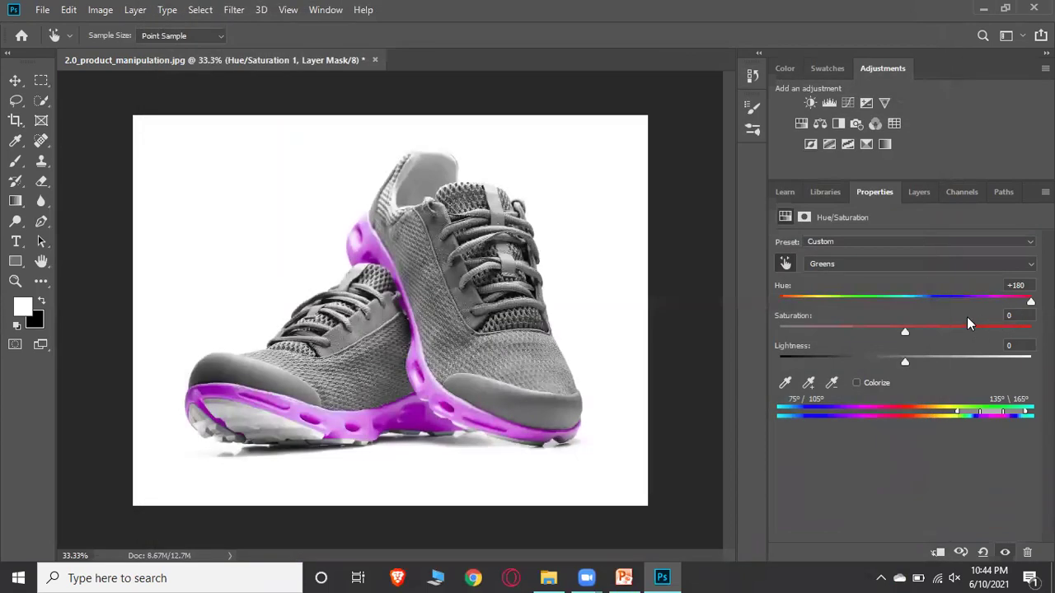
# Step: Set the Greens hue to -55 and look at Save for Web again without exporting
pyautogui.moveTo(1030, 302); pyautogui.dragTo(842, 314)
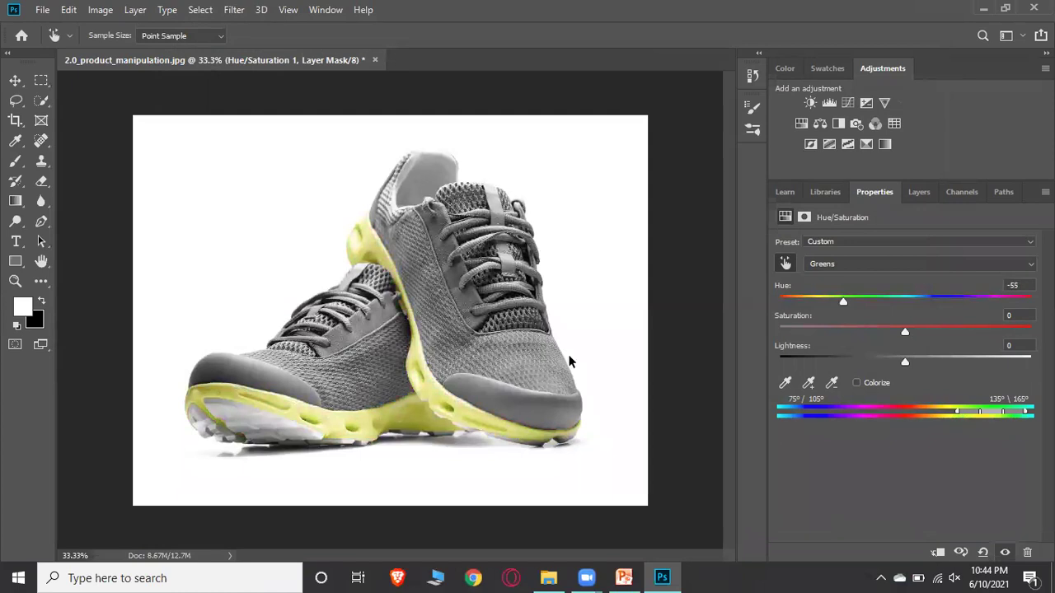
pyautogui.hotkey('ctrl', 'alt', 'shift', 's')
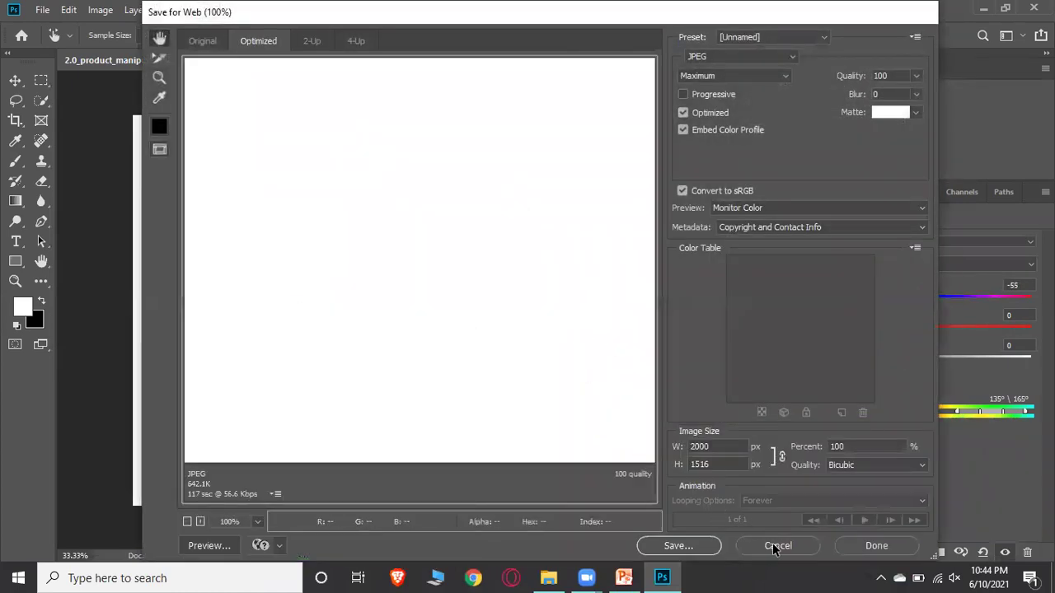
pyautogui.click(778, 545)
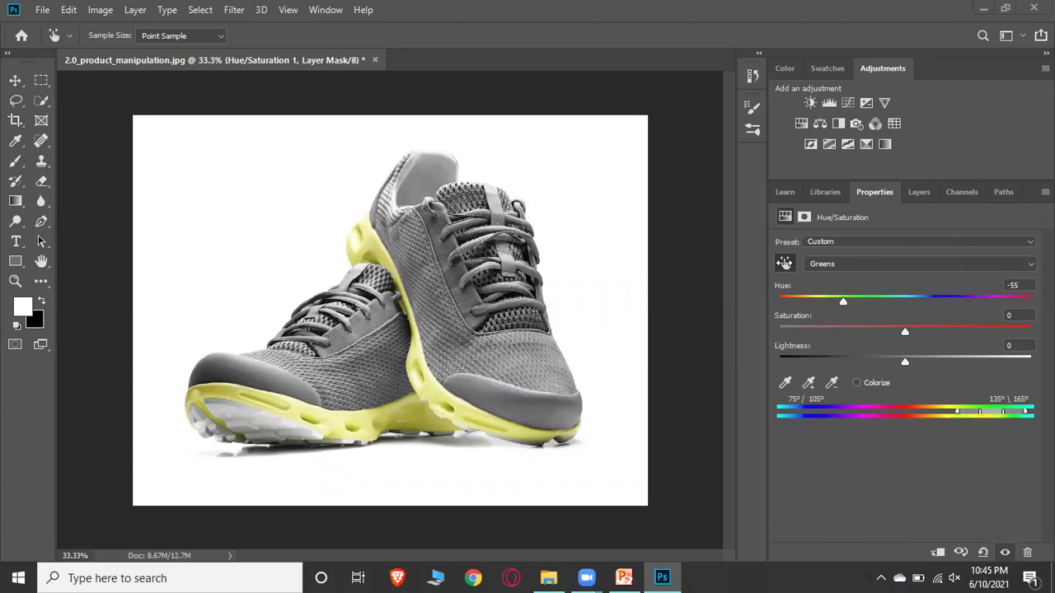
# Step: Set the Greens saturation to +78 and their hue to -21
pyautogui.click(788, 263)
pyautogui.moveTo(842, 303); pyautogui.dragTo(1003, 330)
pyautogui.moveTo(896, 306)
pyautogui.mouseDown()
pyautogui.moveTo(763, 309)
pyautogui.moveTo(1014, 304)
pyautogui.moveTo(880, 309)
pyautogui.mouseUp()
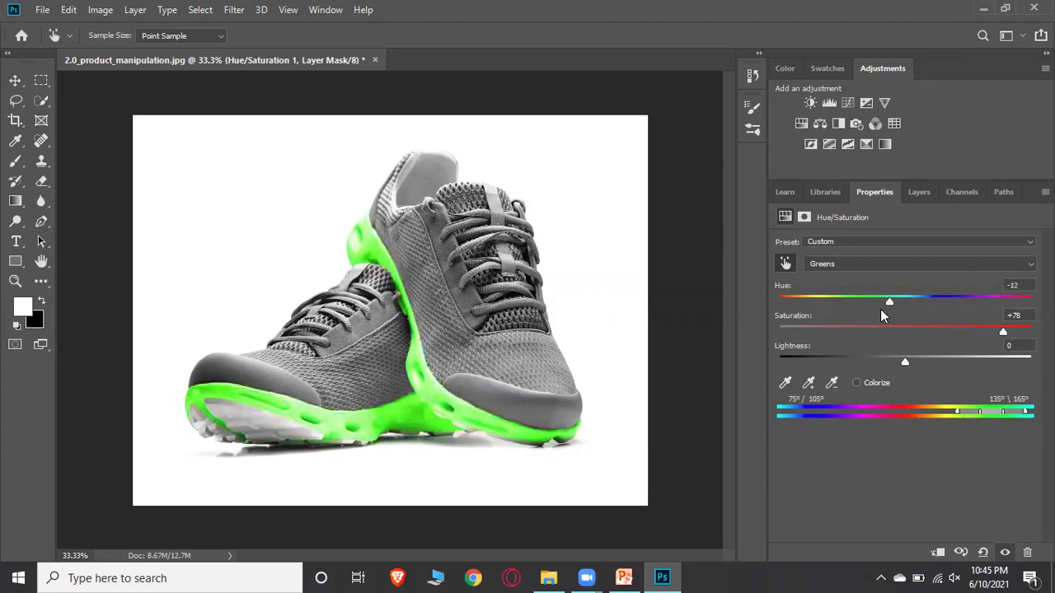
# Step: Close the shoe document without saving it and switch to PowerPoint
pyautogui.click(375, 59)
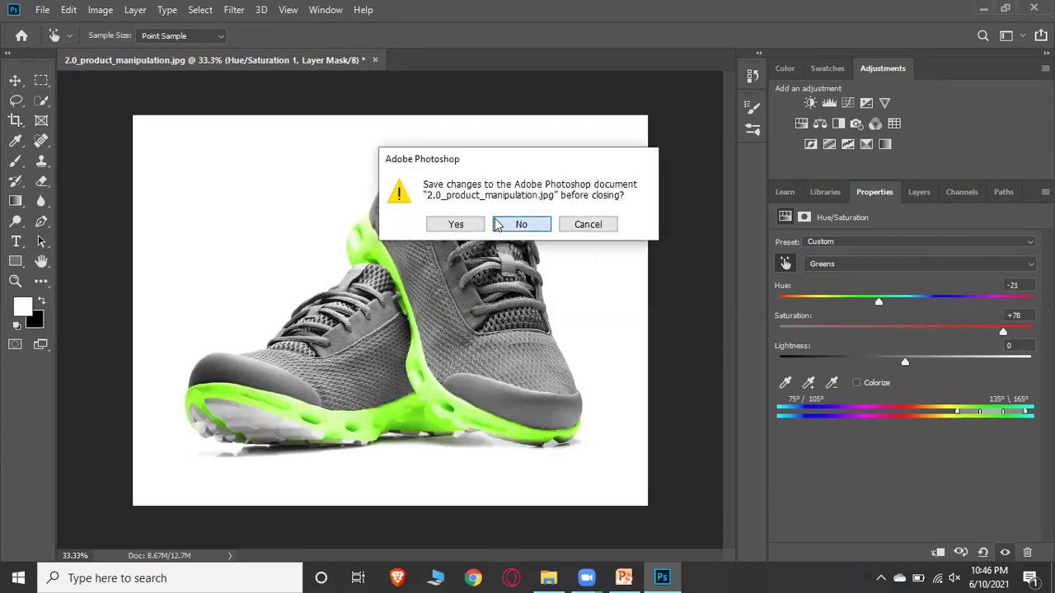
pyautogui.click(498, 226)
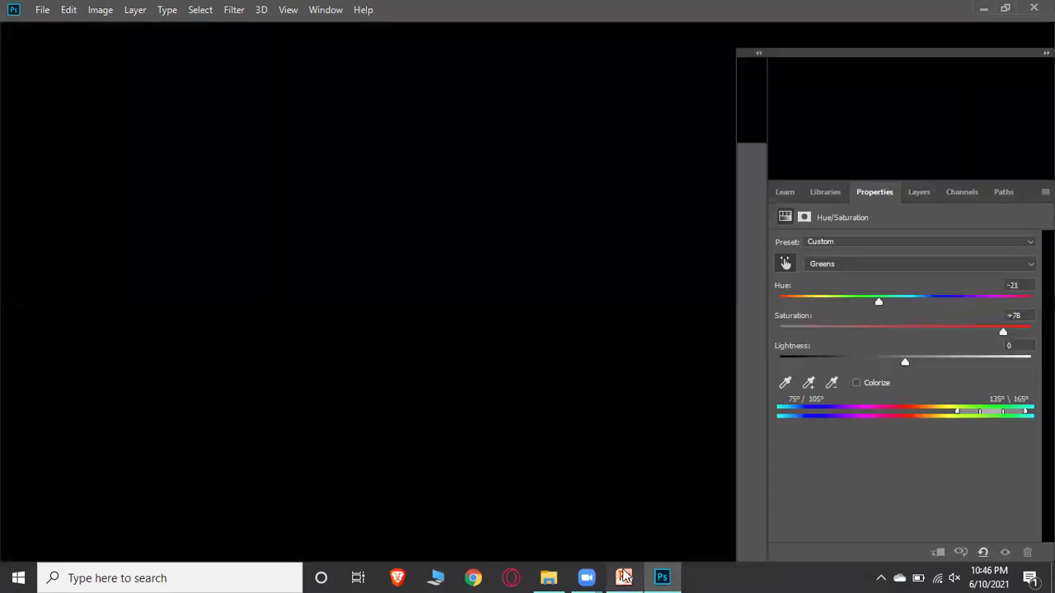
pyautogui.click(623, 578)
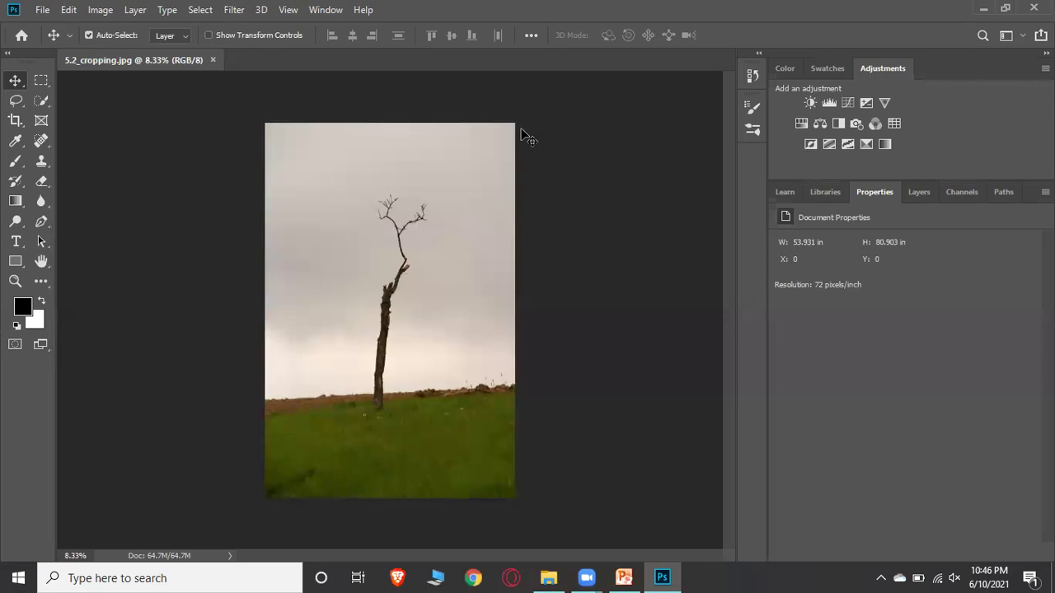
# Step: Show the layer list of the 5.2_cropping image
pyautogui.click(824, 194)
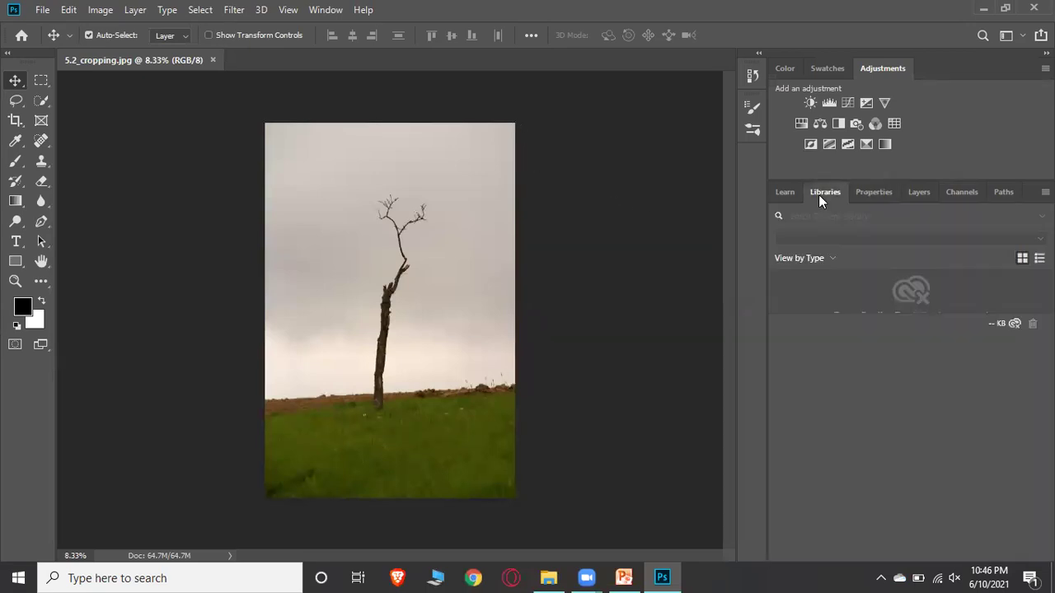
pyautogui.click(920, 192)
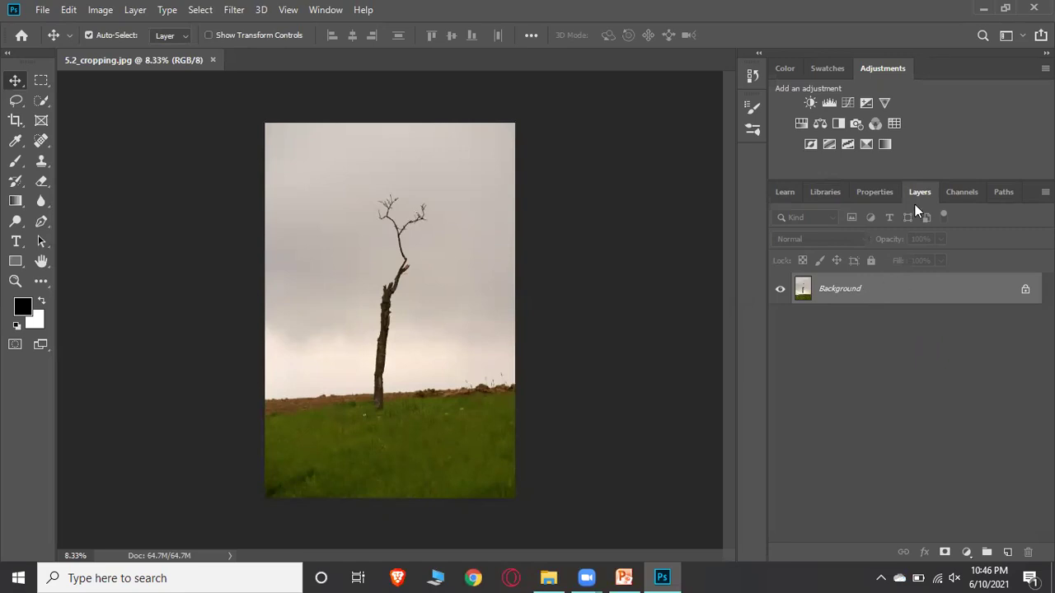
# Step: Duplicate the Background layer of the cropping image as "start" and hide the original Background layer
pyautogui.rightClick(905, 298)
pyautogui.click(936, 324)
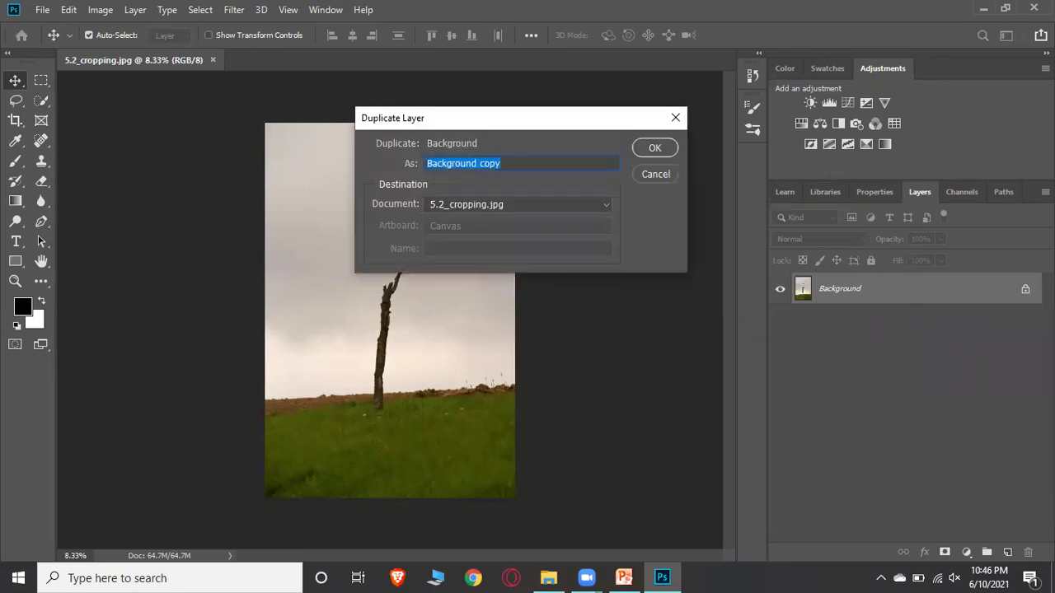
pyautogui.write('start')
pyautogui.press('Return')
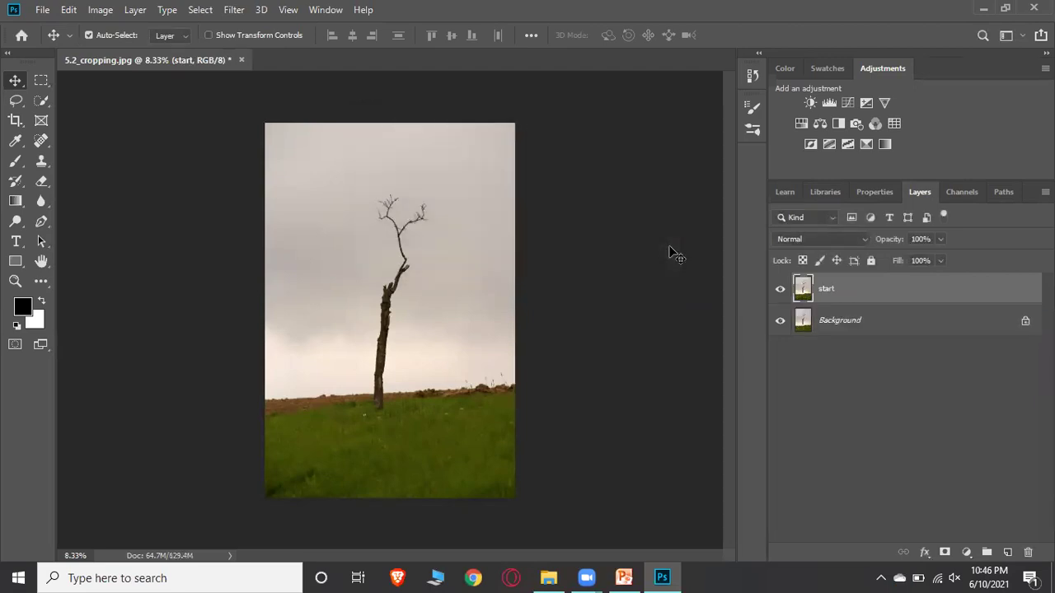
pyautogui.click(780, 321)
# Step: Crop the image's right side inward so that it ends just past the tree's branches
pyautogui.click(14, 122)
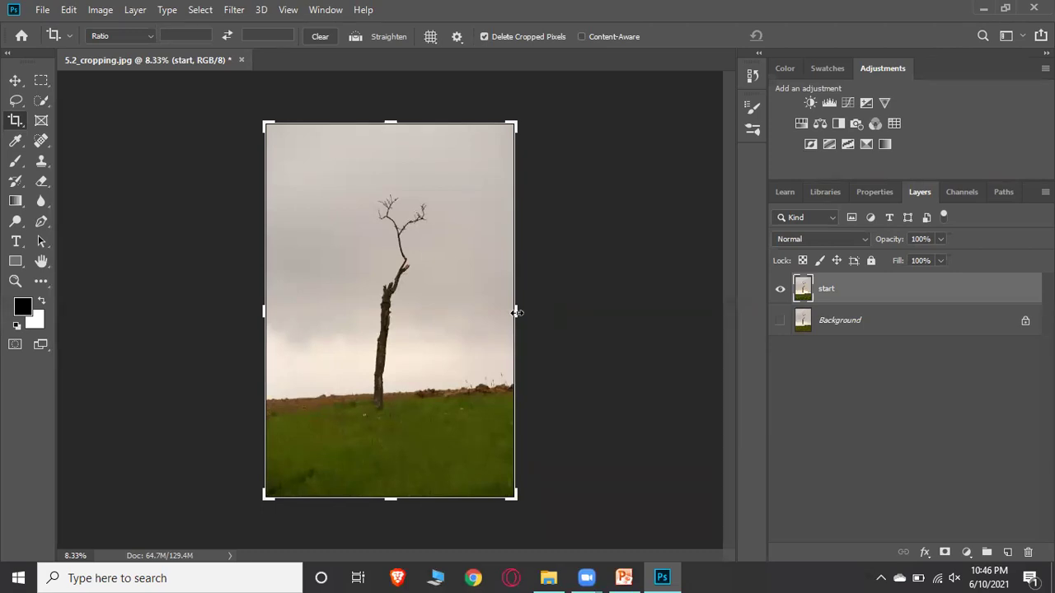
pyautogui.moveTo(515, 312); pyautogui.dragTo(481, 317)
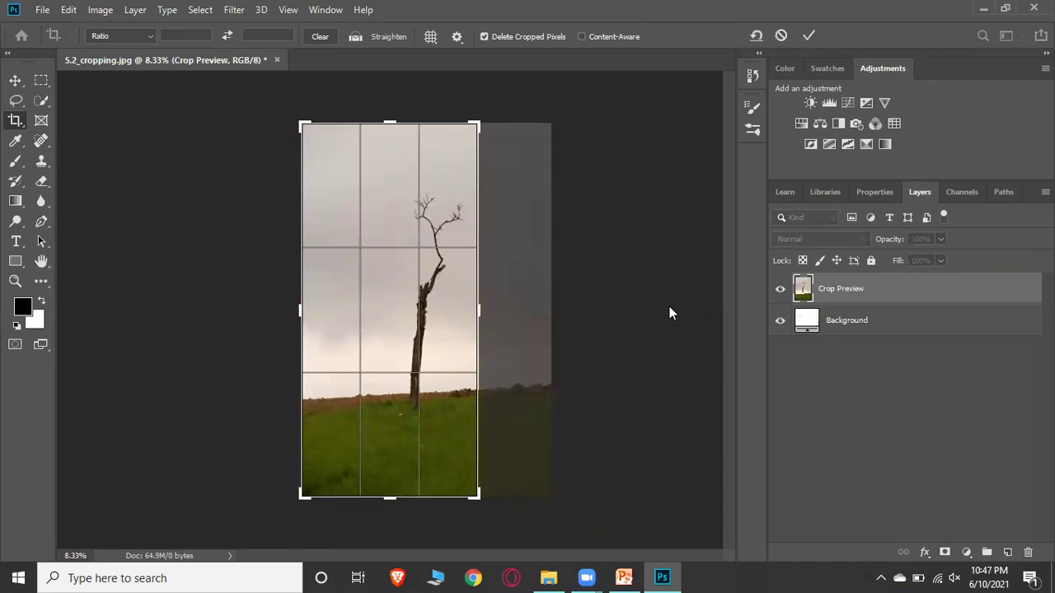
pyautogui.press('Return')
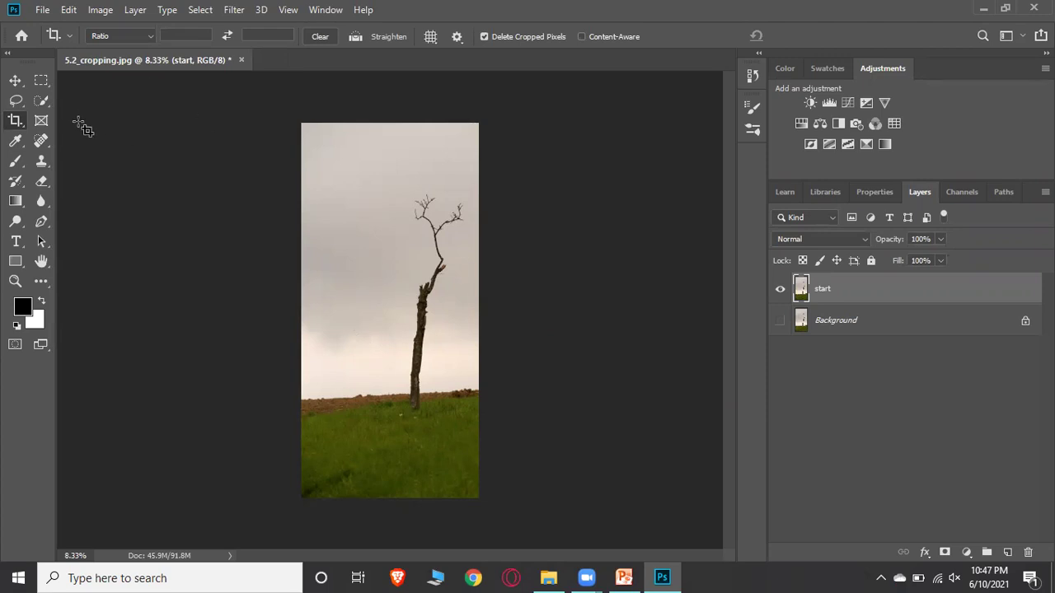
# Step: Extend the canvas to the left of the tree to a nearly square frame, filling the added area with Content-Aware
pyautogui.click(16, 121)
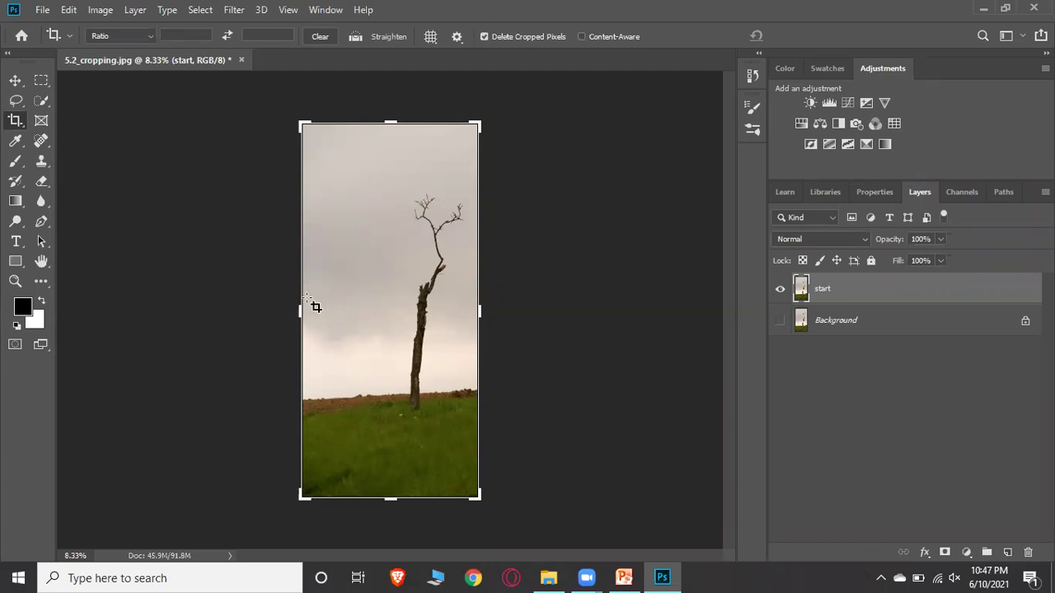
pyautogui.moveTo(295, 314); pyautogui.dragTo(247, 314)
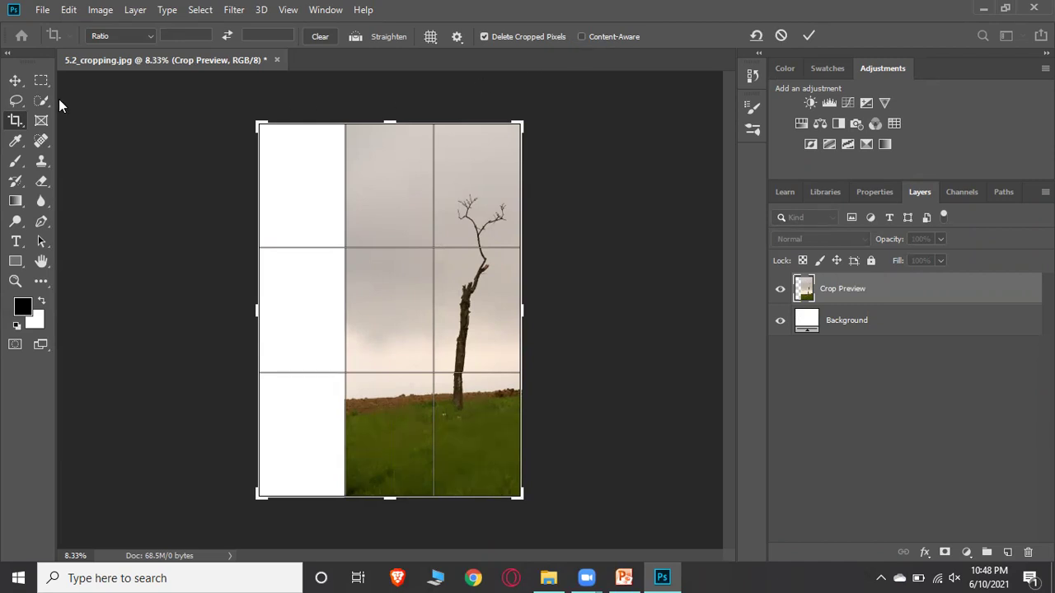
pyautogui.moveTo(253, 305); pyautogui.dragTo(189, 313)
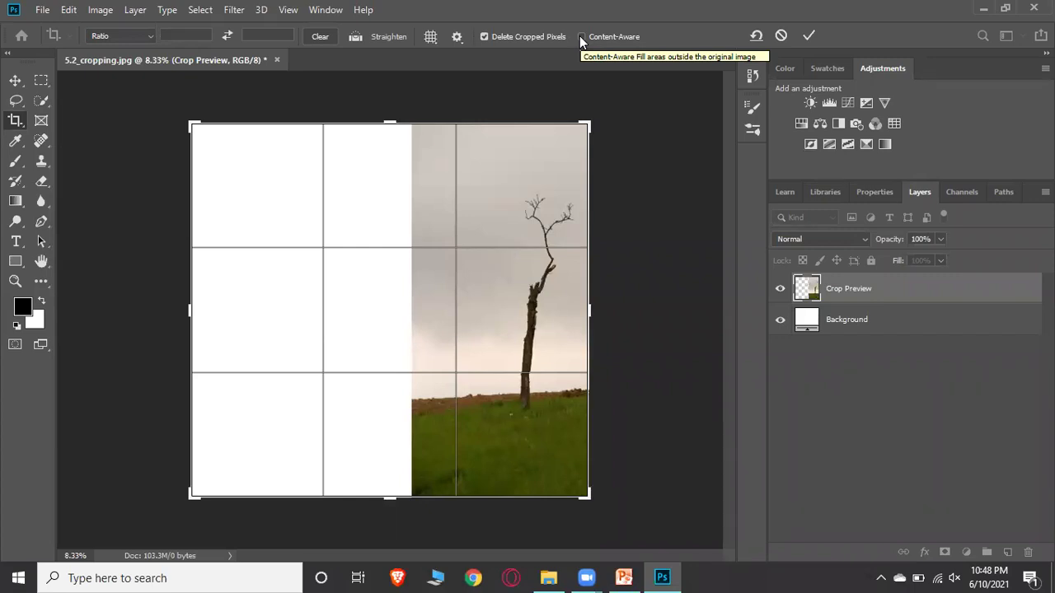
pyautogui.click(581, 36)
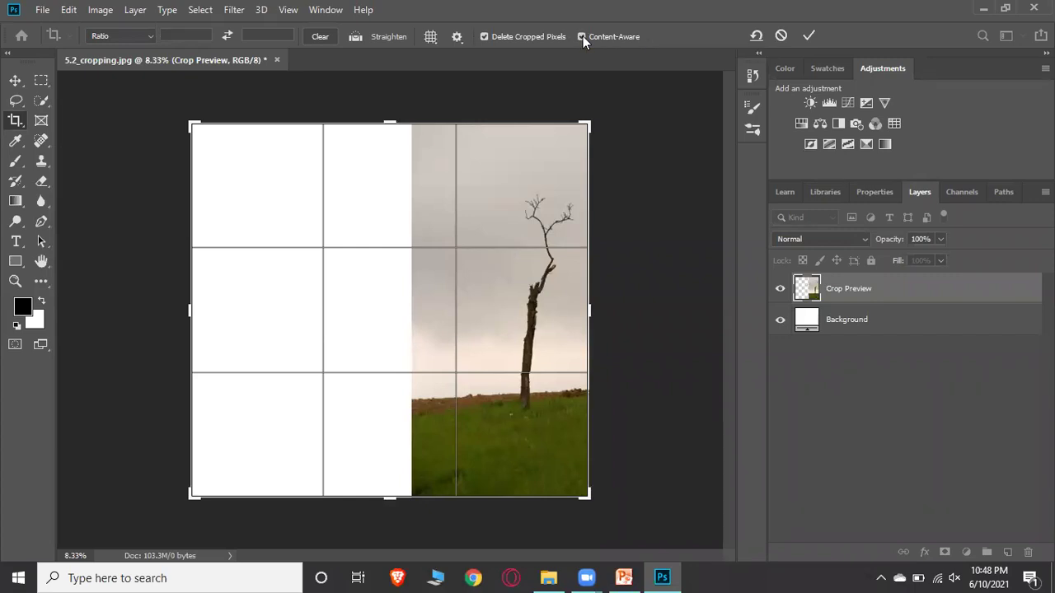
pyautogui.click(809, 36)
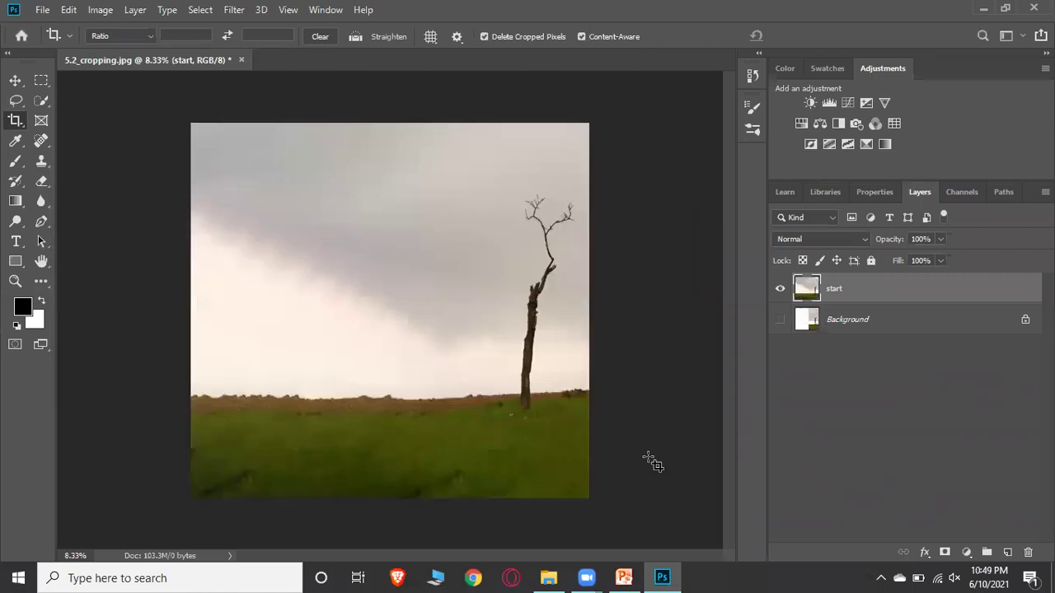
# Step: Examine the filled sky, horizon and grass of the extended image at closer range
pyautogui.click(15, 80)
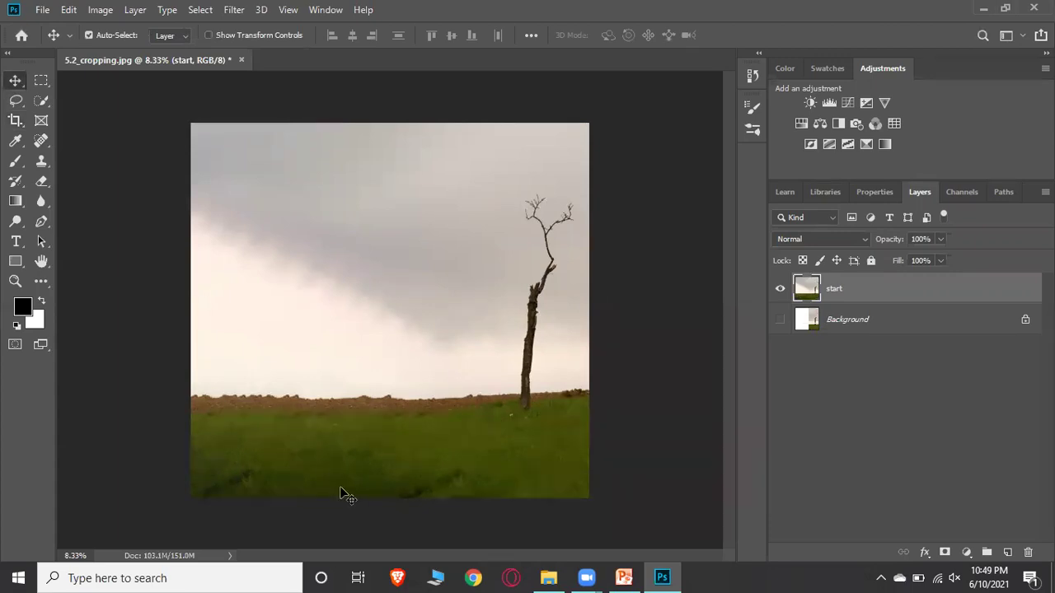
pyautogui.hotkey('ctrl', '+')
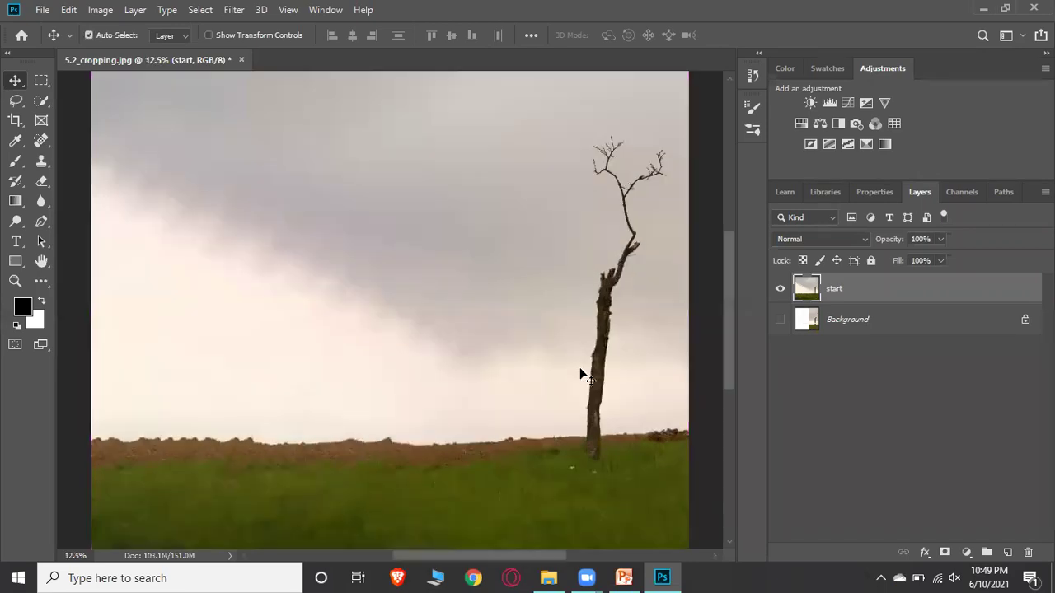
pyautogui.scroll(-1, 495, 321)
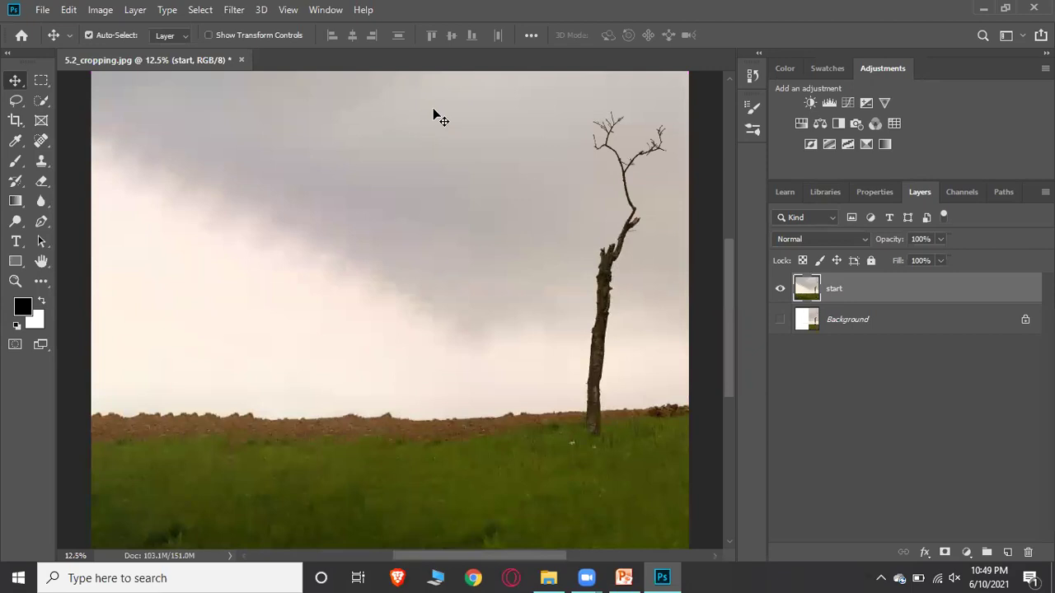
pyautogui.scroll(-3, 498, 421)
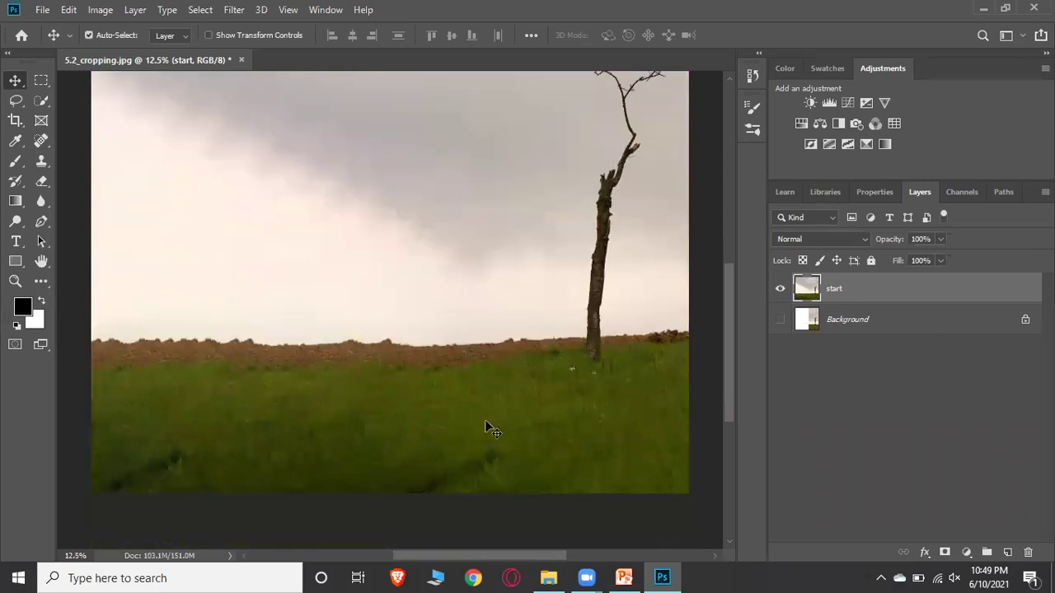
pyautogui.scroll(1, 486, 395)
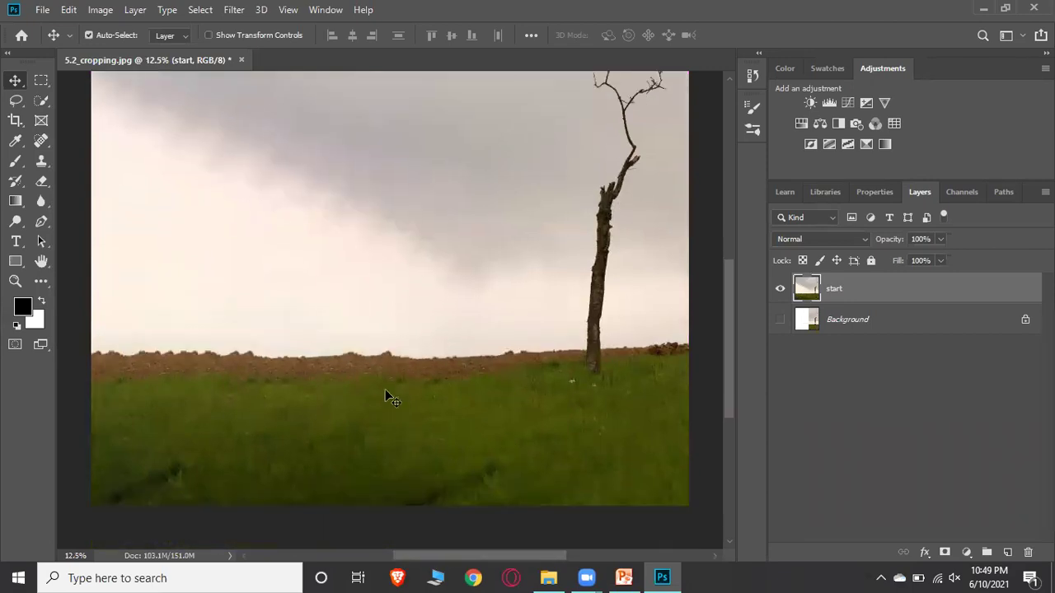
pyautogui.scroll(2, 201, 382)
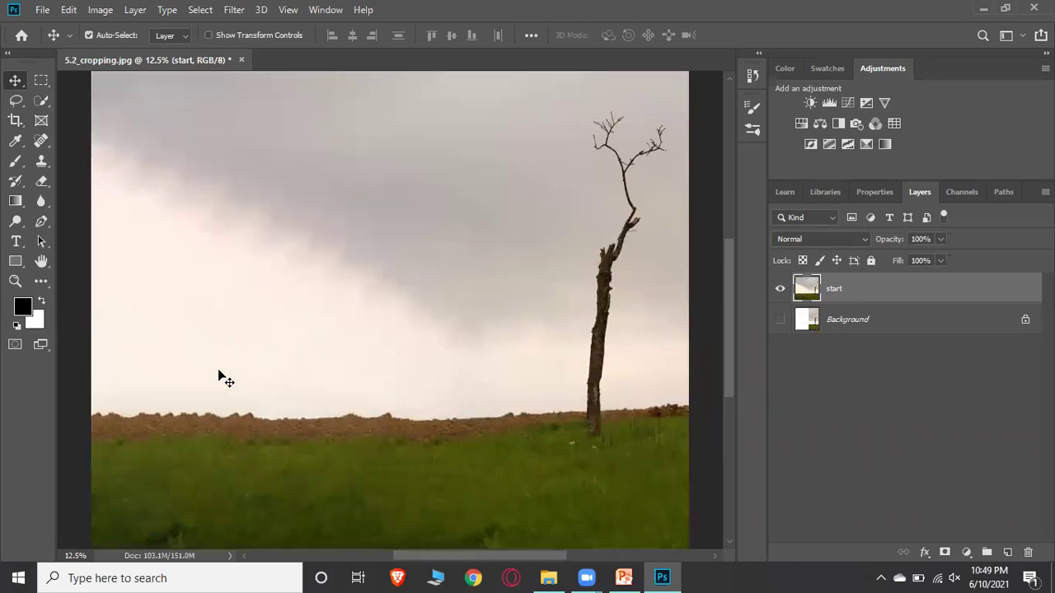
pyautogui.scroll(-1, 218, 370)
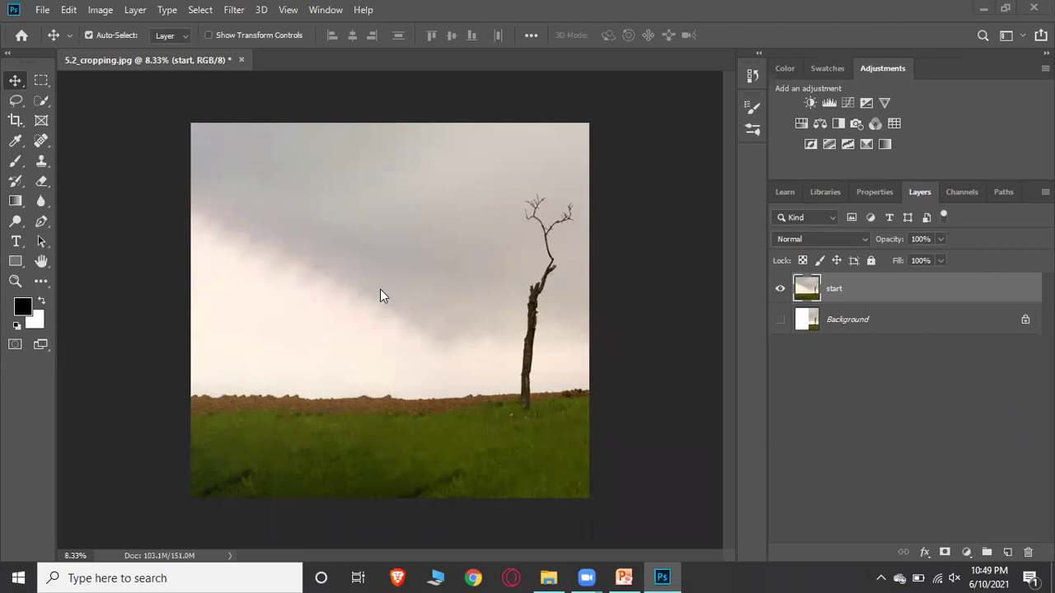
# Step: Crop away the upper sky to just above the tree's branches with Content-Aware turned off
pyautogui.click(15, 120)
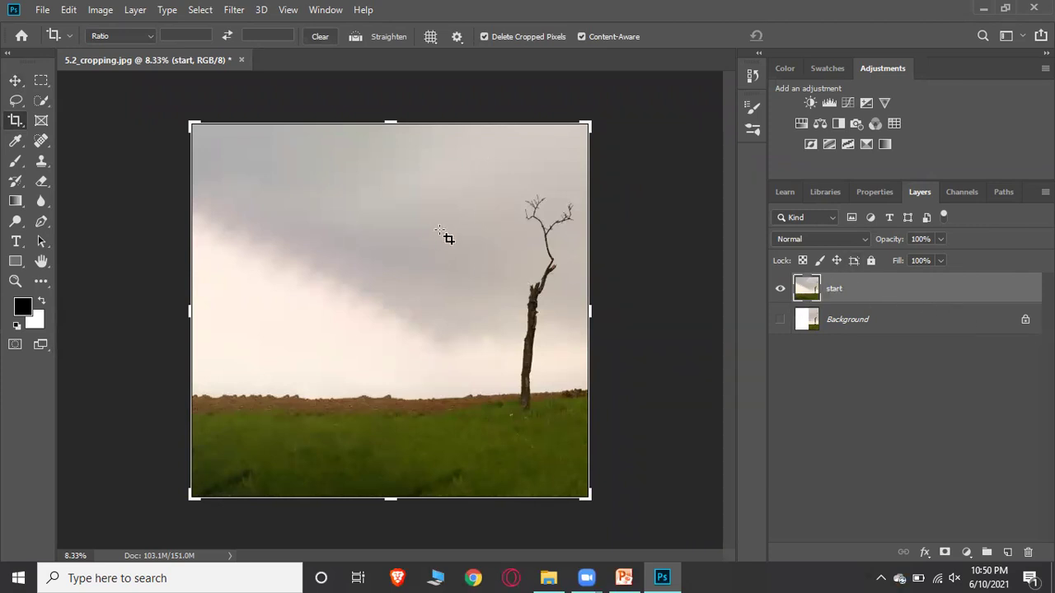
pyautogui.moveTo(389, 124); pyautogui.dragTo(388, 156)
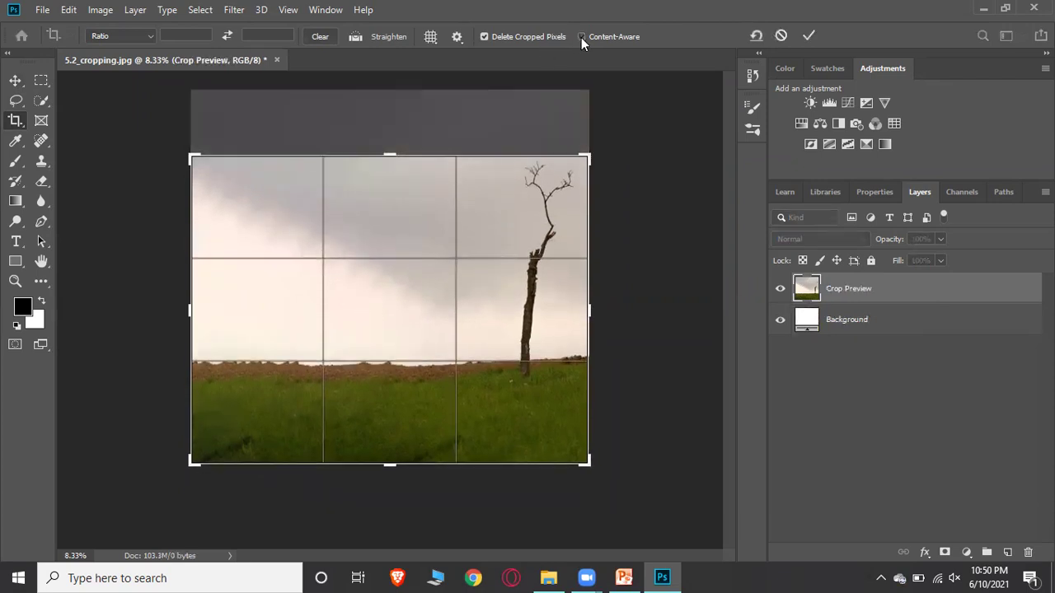
pyautogui.click(809, 37)
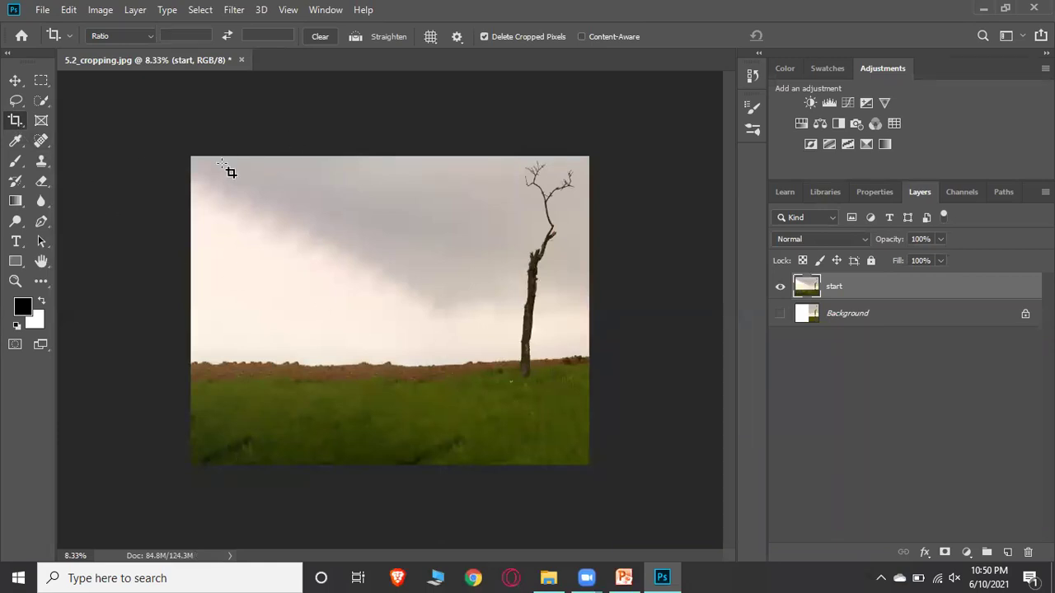
# Step: Extend the canvas below the grass and fill the added area with Content-Aware
pyautogui.click(14, 121)
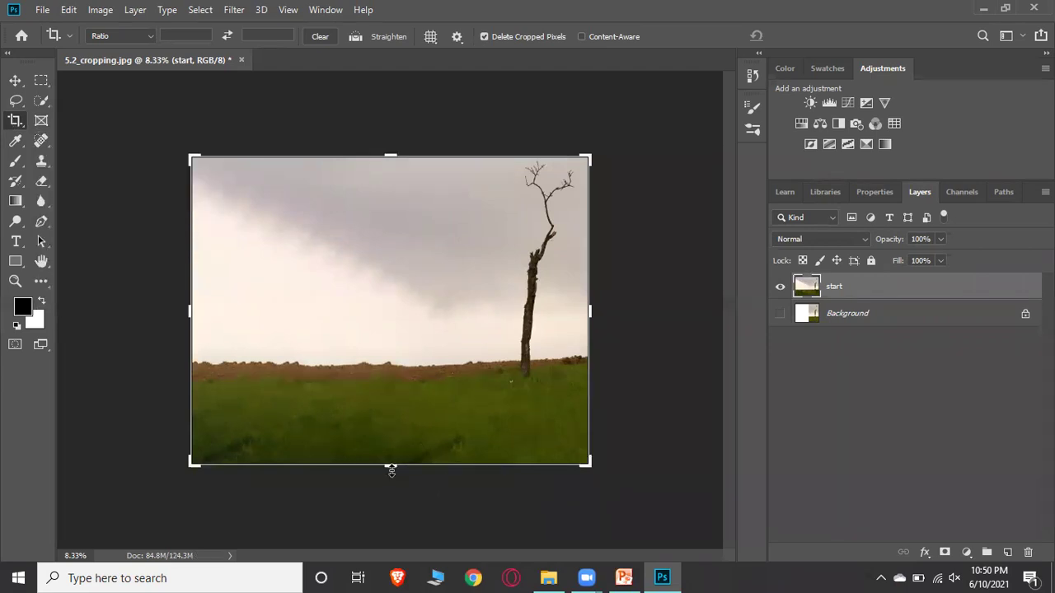
pyautogui.moveTo(391, 466); pyautogui.dragTo(389, 520)
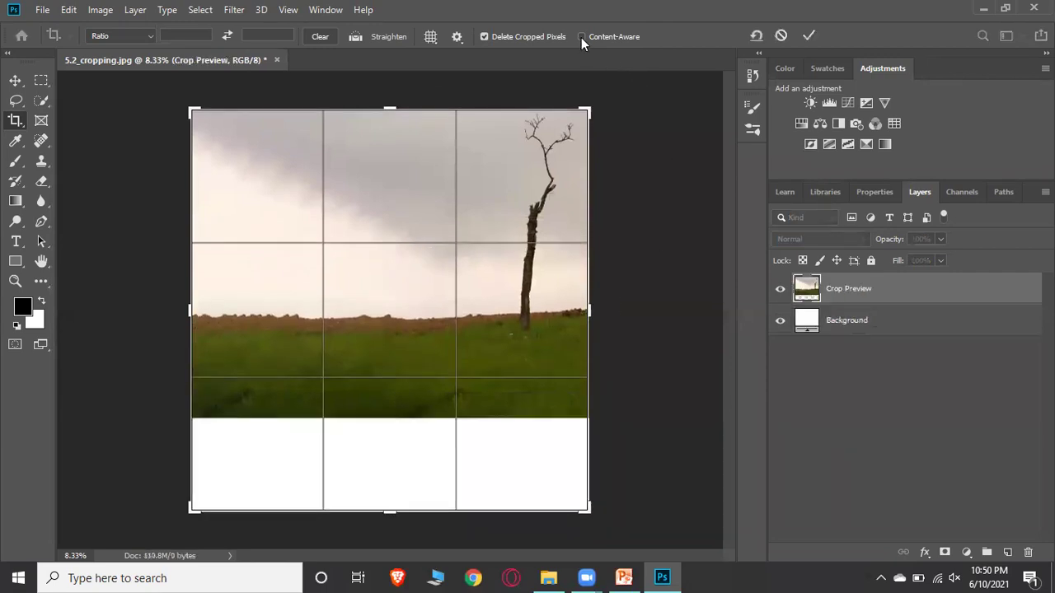
pyautogui.click(806, 37)
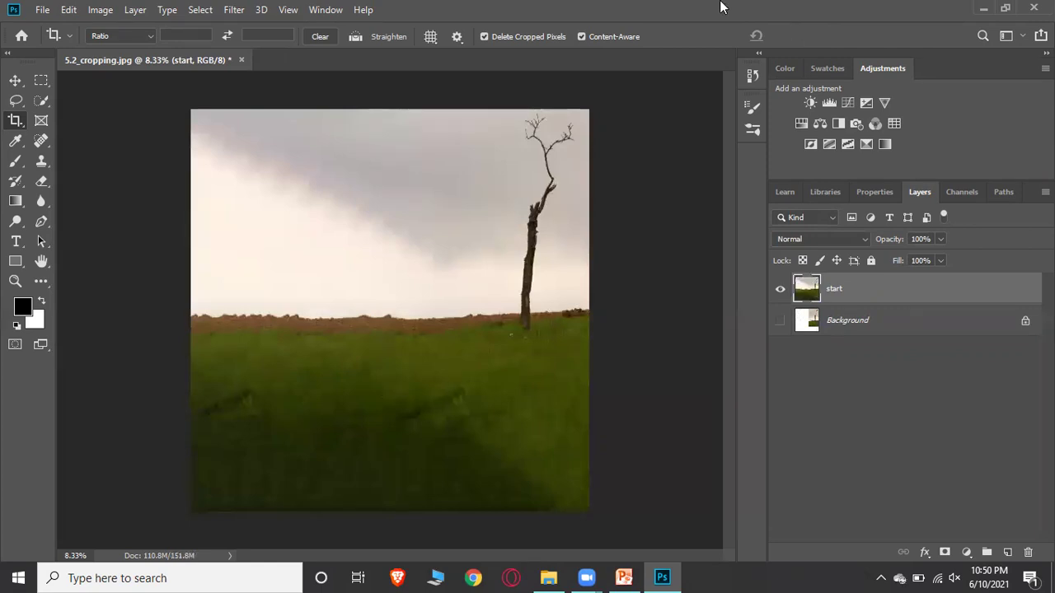
pyautogui.click(15, 80)
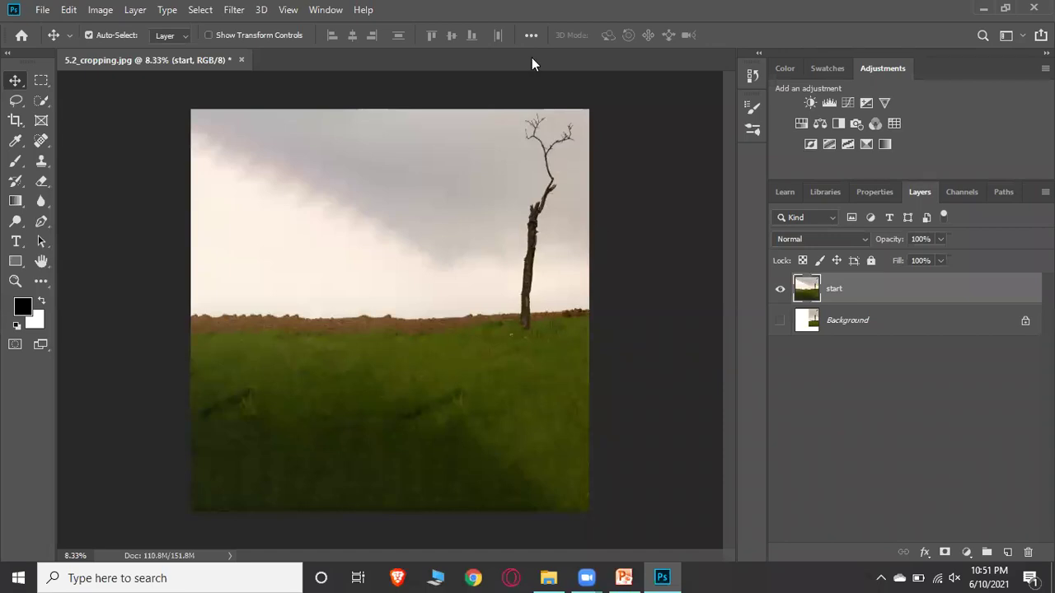
# Step: Close the 5.2_cropping document and check the Advance Techniques slide in PowerPoint before returning to Photoshop
pyautogui.click(241, 60)
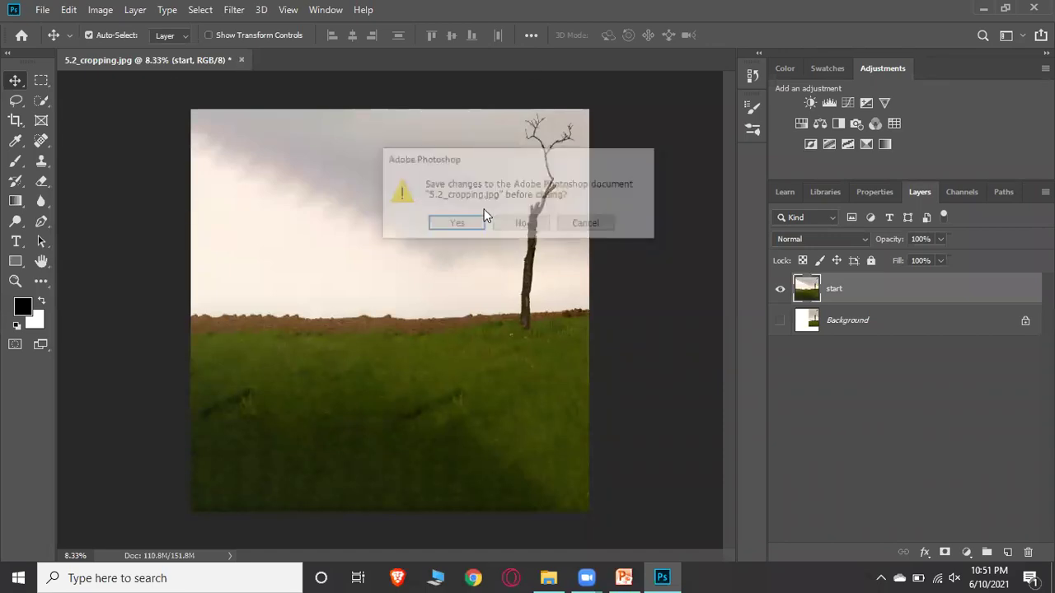
pyautogui.press('Return')
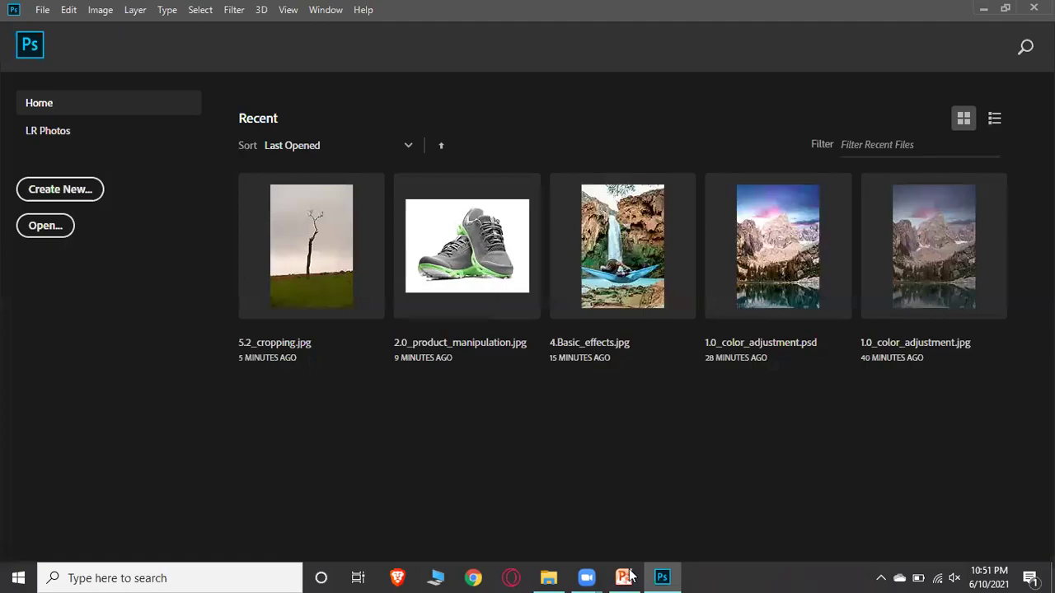
pyautogui.hotkey('alt', 'Tab')
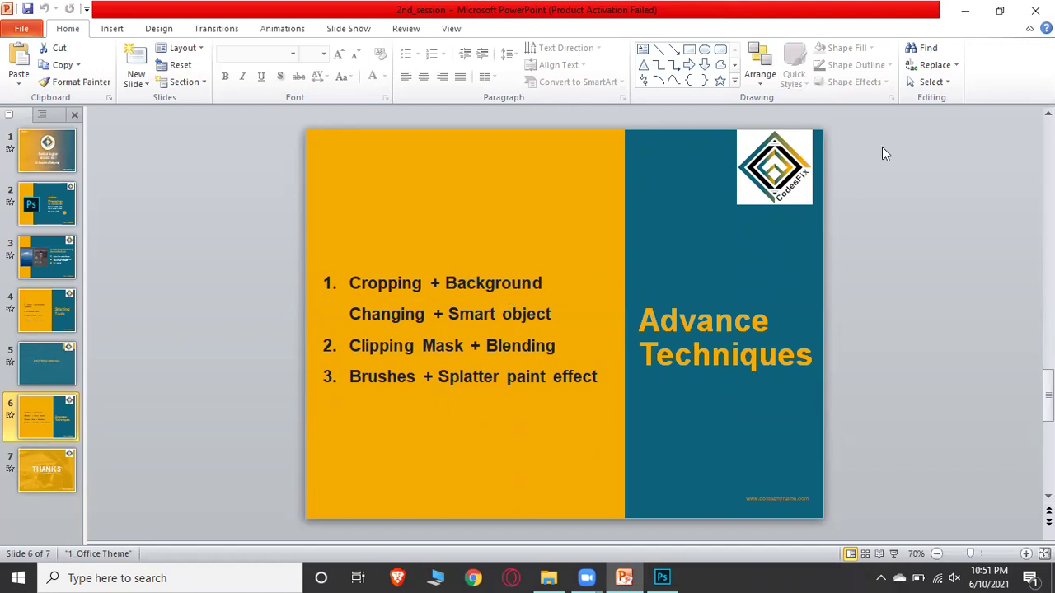
pyautogui.click(966, 16)
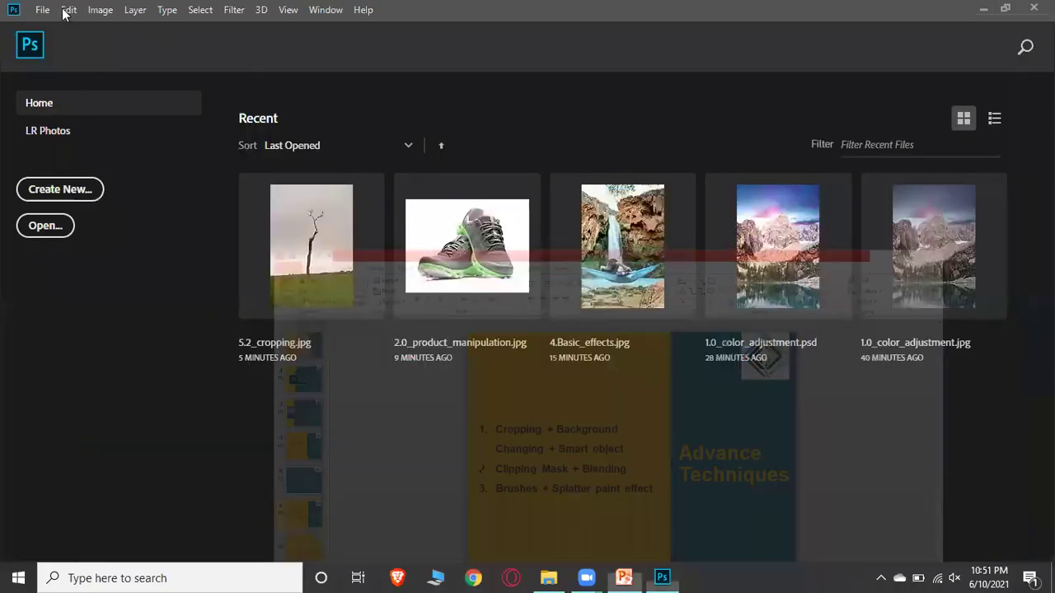
# Step: Open the image "6.0_background changing" from the practice folder
pyautogui.click(42, 9)
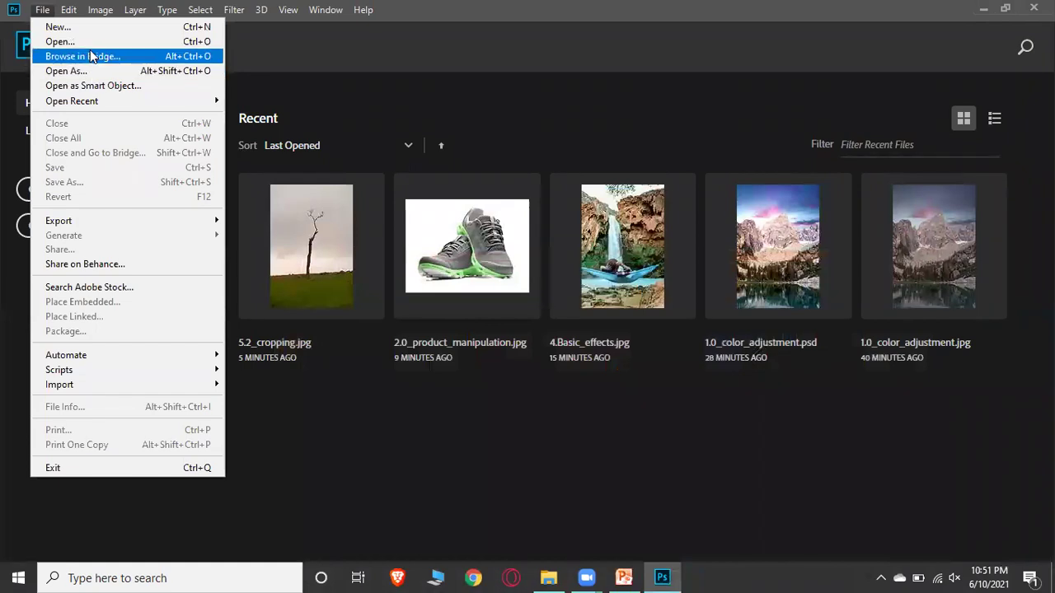
pyautogui.click(59, 41)
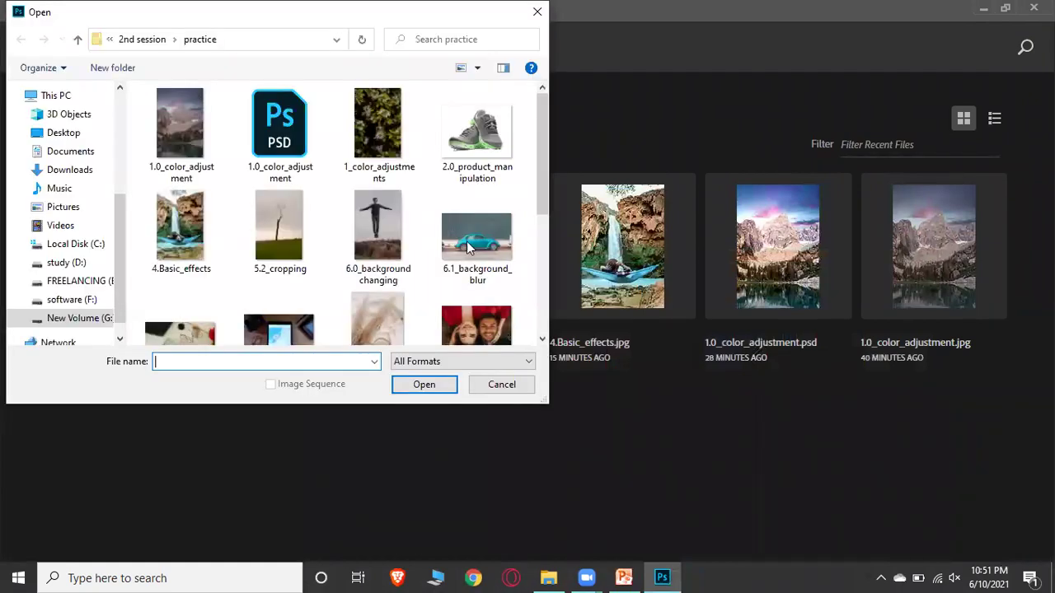
pyautogui.click(385, 251)
pyautogui.click(443, 391)
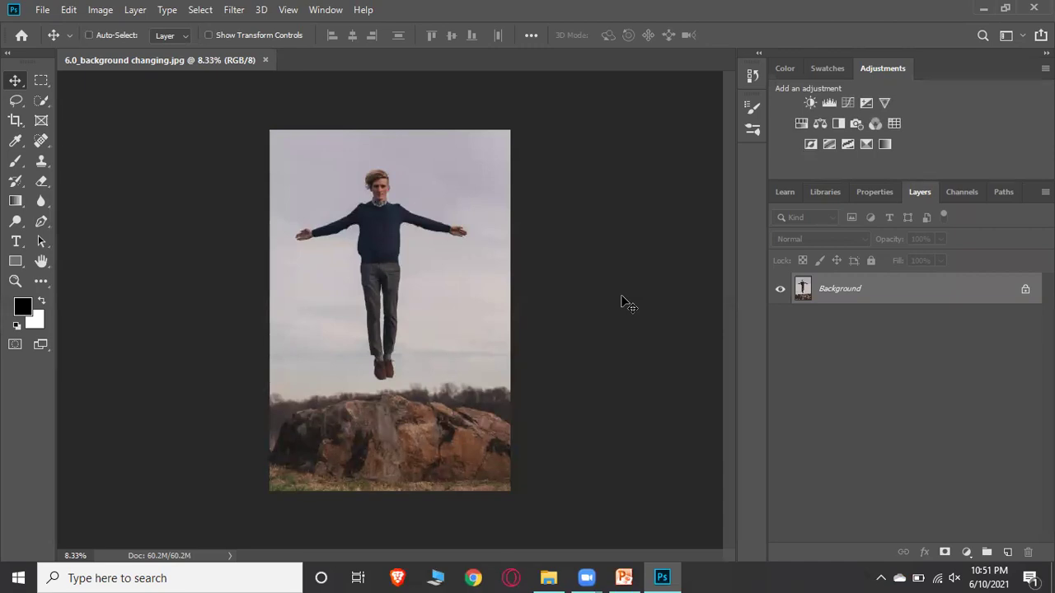
# Step: Duplicate the Background layer of the levitating man image as "start" and hide the original Background layer
pyautogui.hotkey('ctrl', '+')
pyautogui.hotkey('ctrl', '+')
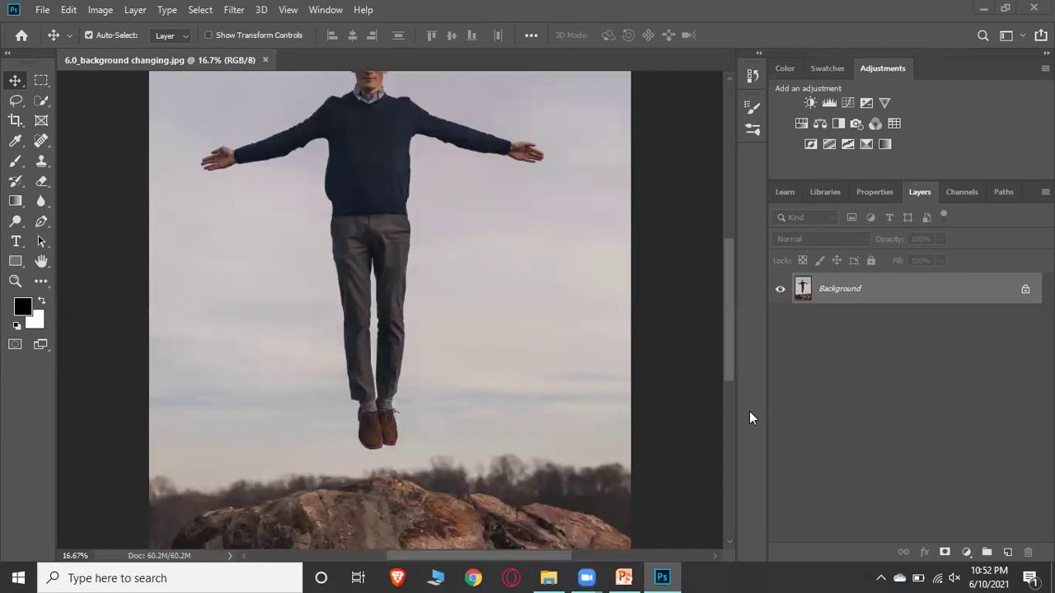
pyautogui.scroll(3, 498, 383)
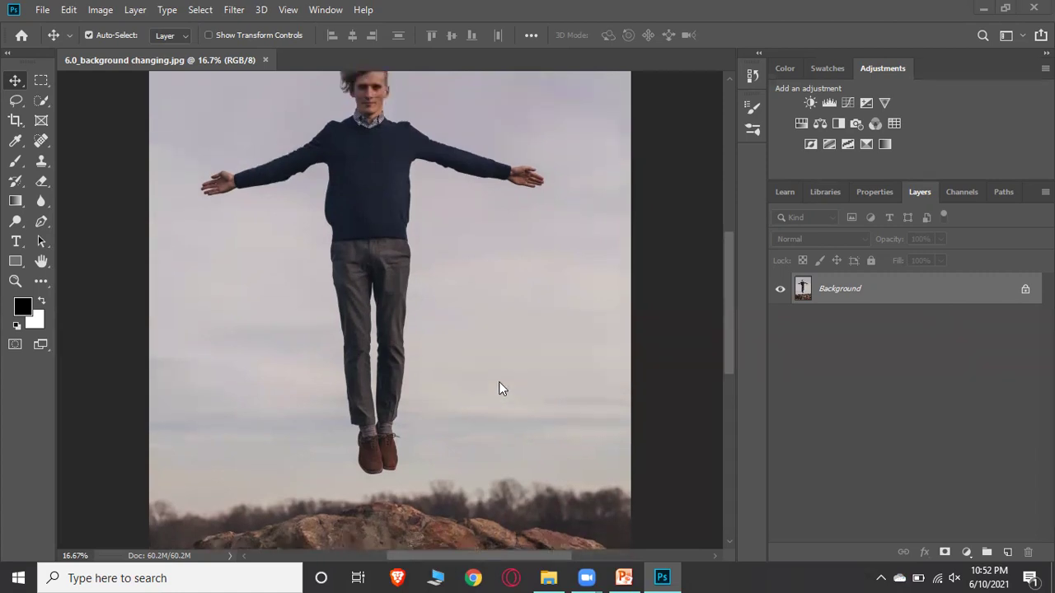
pyautogui.scroll(1, 498, 381)
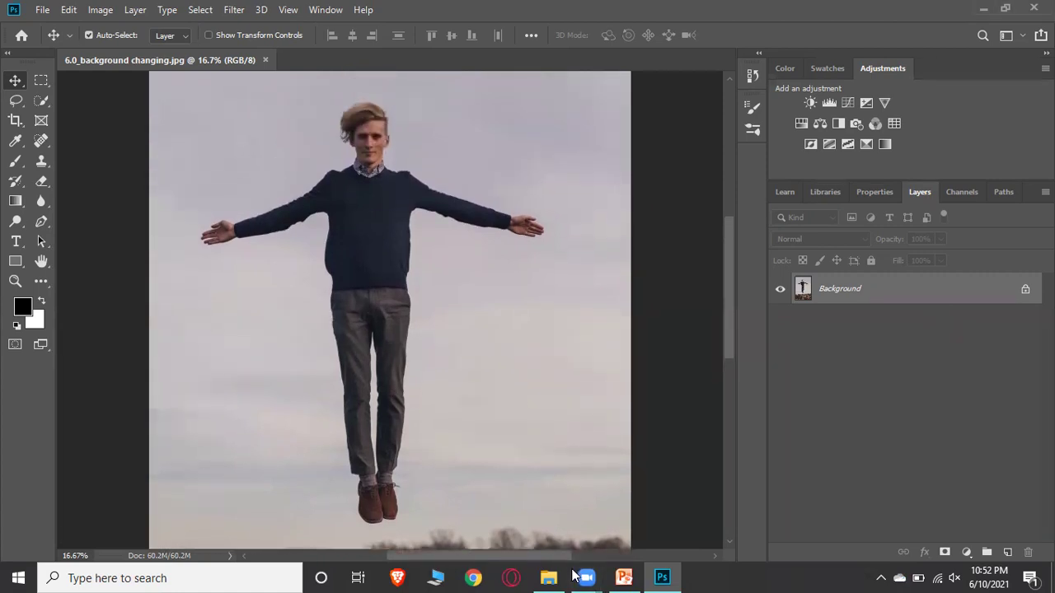
pyautogui.hscroll(-3, 574, 576)
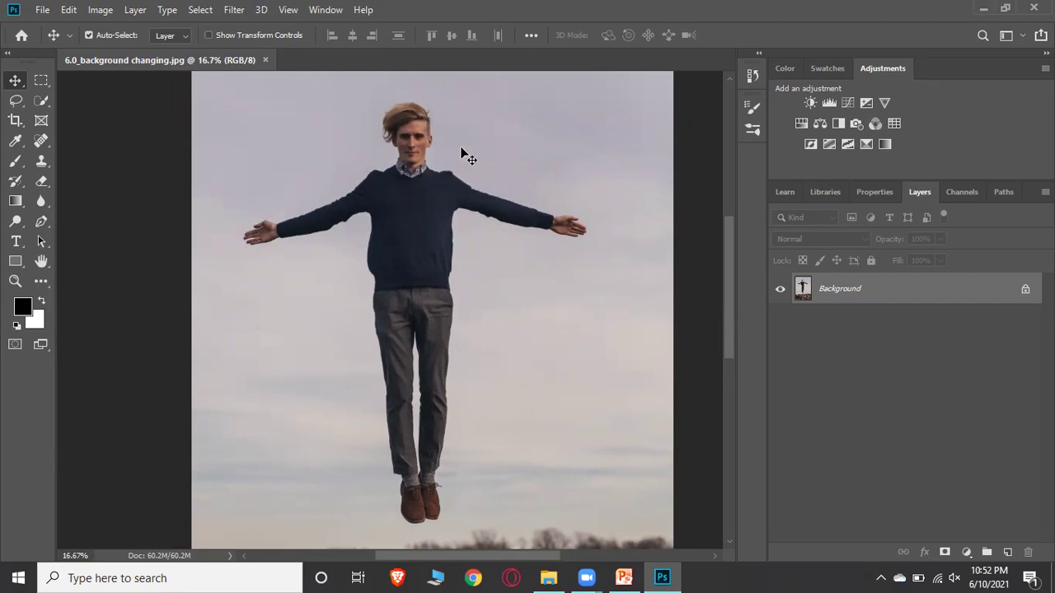
pyautogui.rightClick(862, 292)
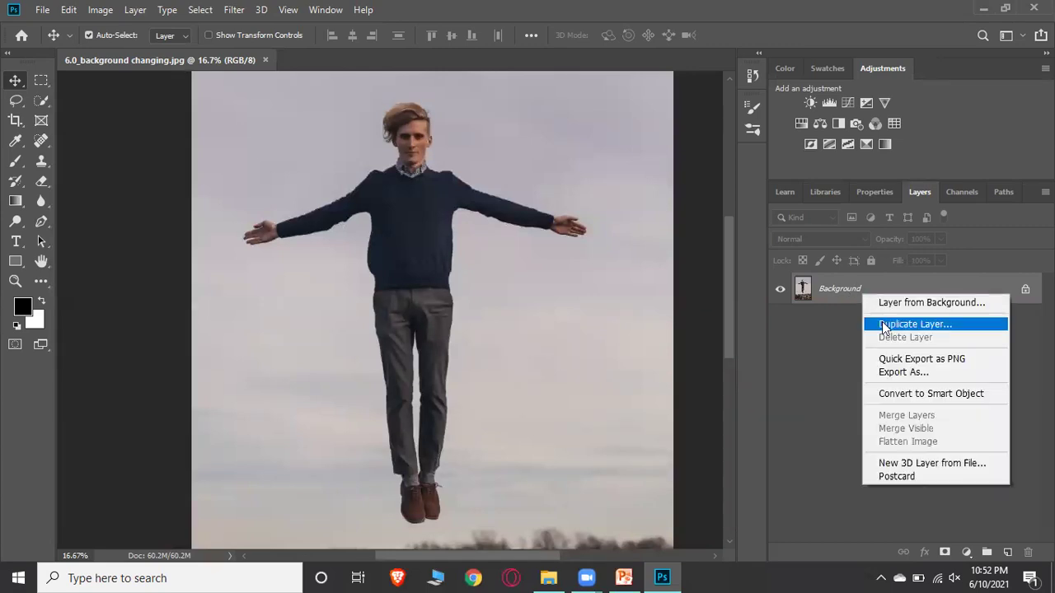
pyautogui.click(882, 323)
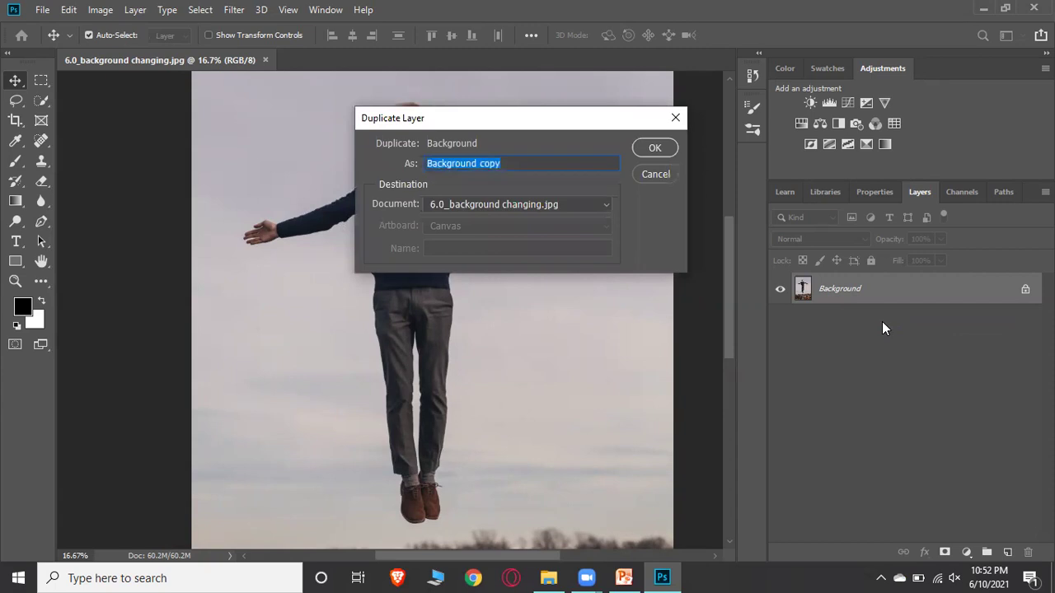
pyautogui.write('start')
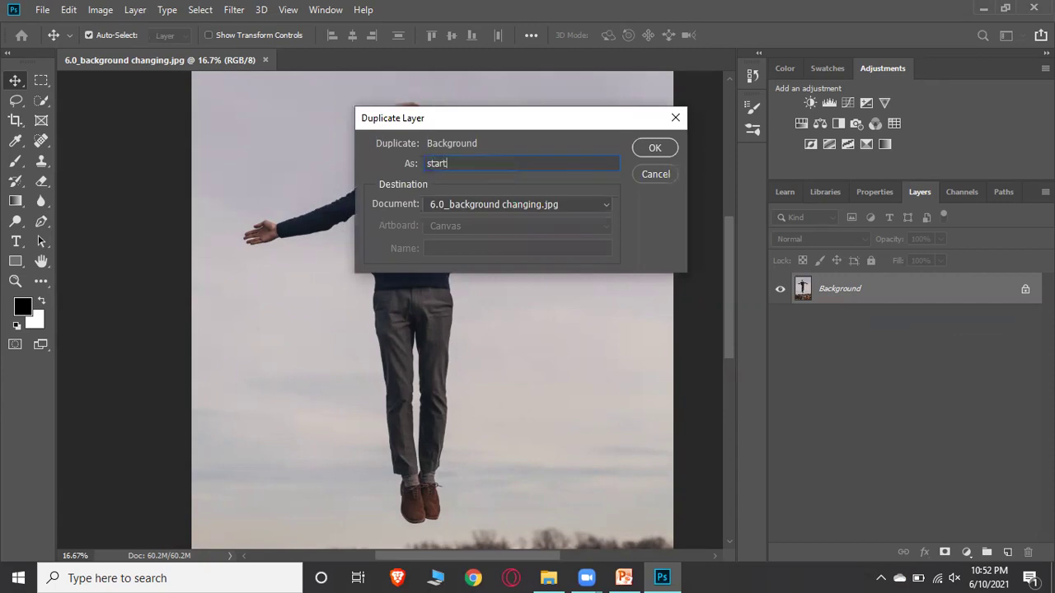
pyautogui.press('Return')
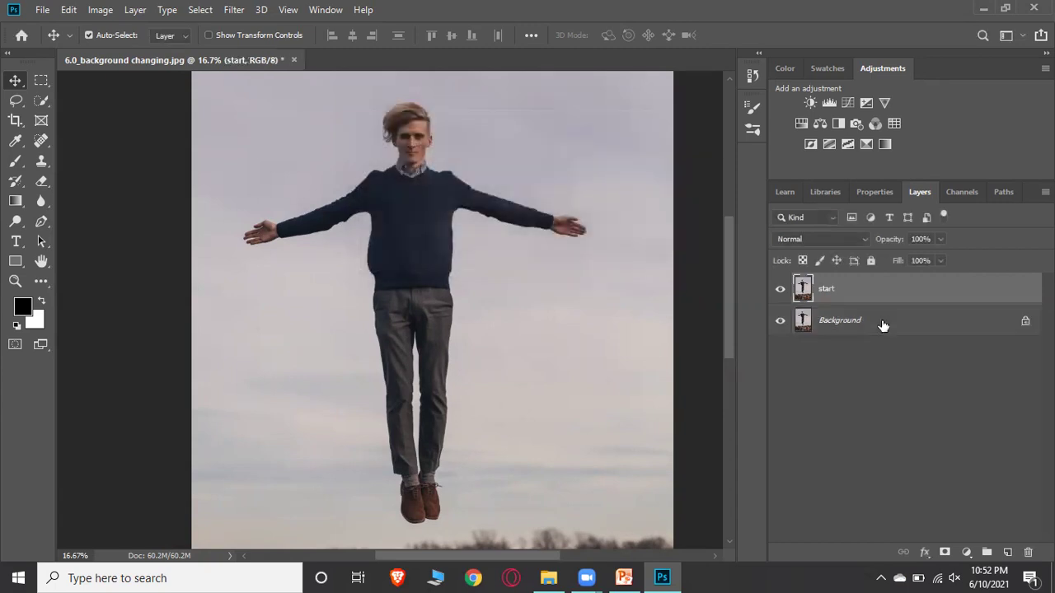
pyautogui.click(780, 321)
# Step: Activate the Quick Selection tool for selecting the man on the start layer
pyautogui.click(38, 102)
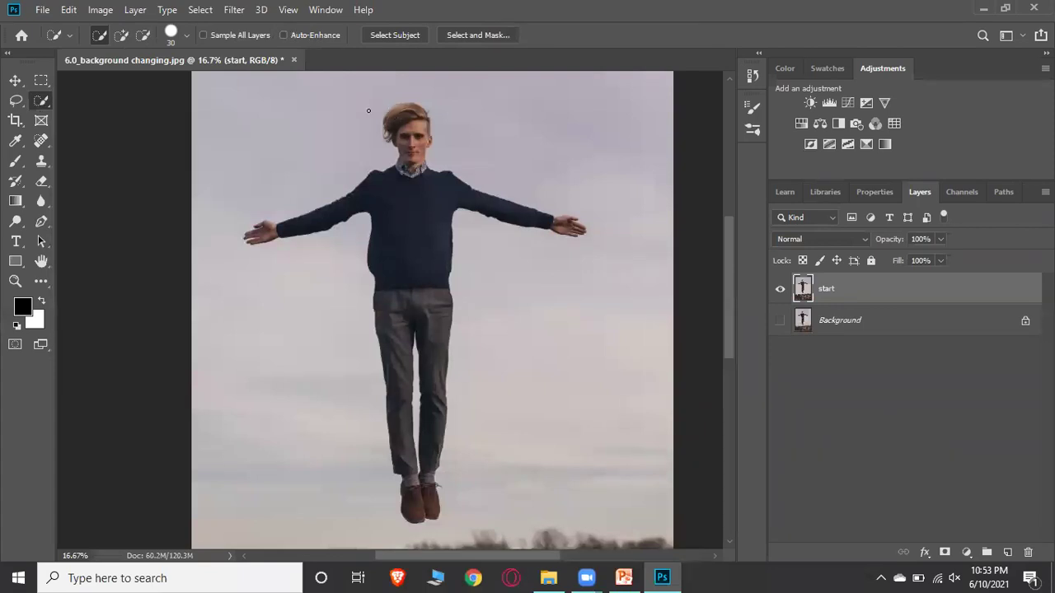
# Step: Set the Quick Selection brush to 62 px and select the man from his hair through his torso and legs
pyautogui.click(189, 34)
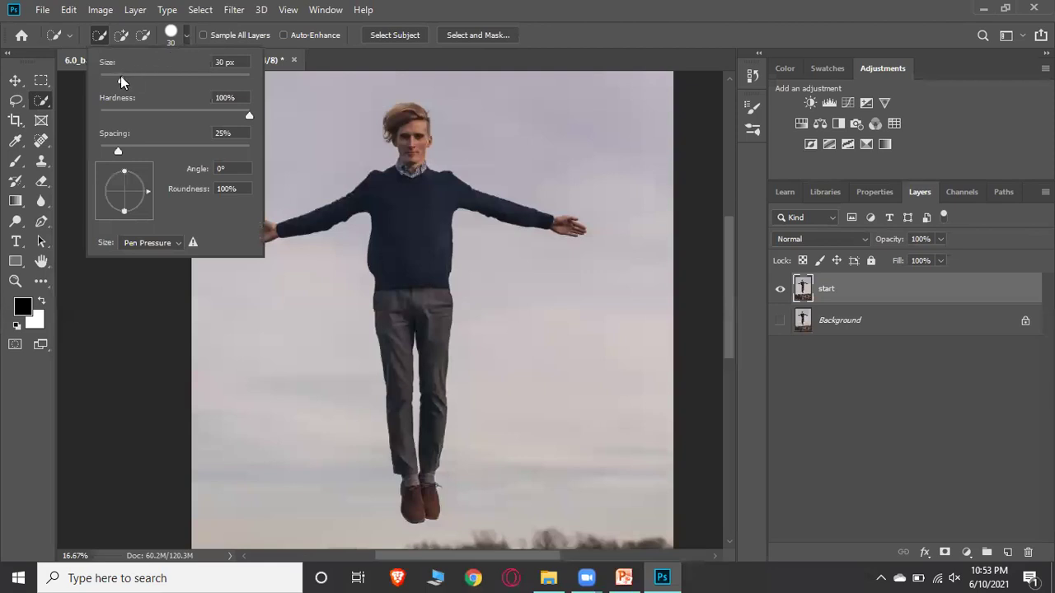
pyautogui.moveTo(118, 78); pyautogui.dragTo(143, 78)
pyautogui.moveTo(141, 83); pyautogui.dragTo(145, 80)
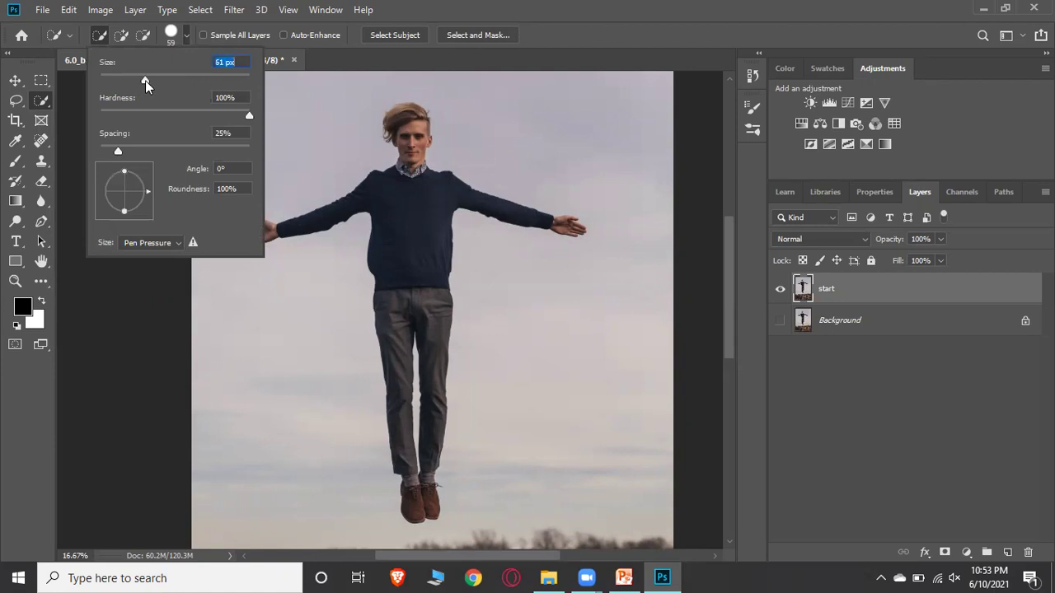
pyautogui.click(540, 41)
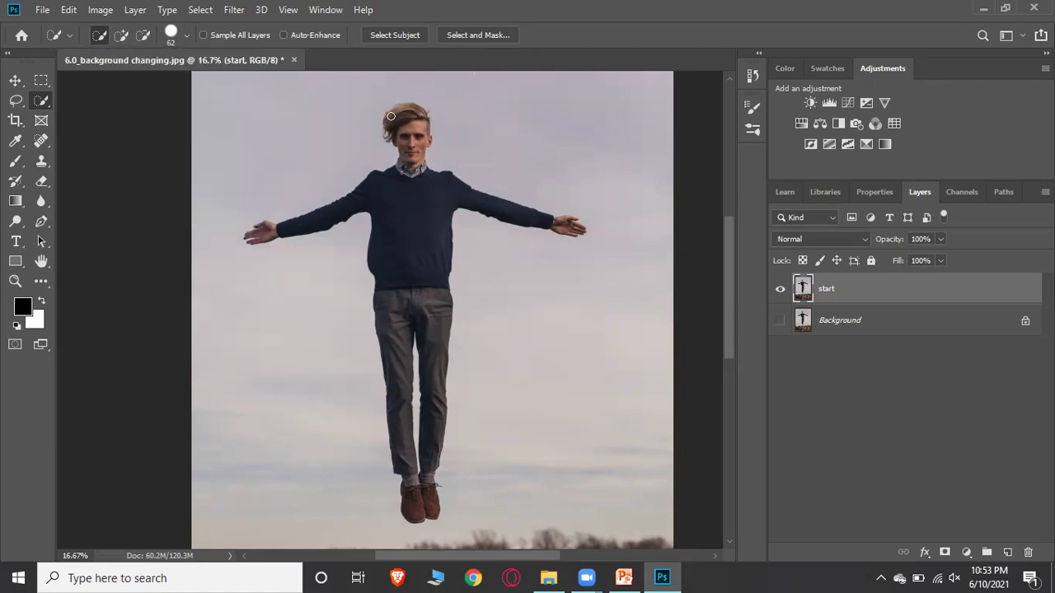
pyautogui.moveTo(391, 116)
pyautogui.mouseDown()
pyautogui.moveTo(413, 162)
pyautogui.moveTo(426, 310)
pyautogui.mouseUp()
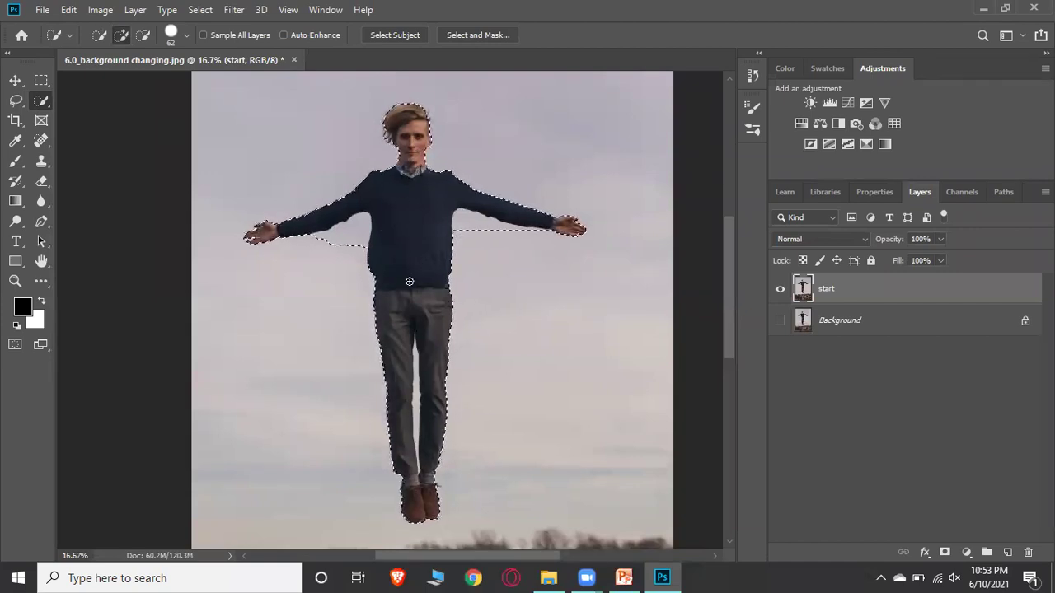
# Step: Enlarge the selection brush to 130 px and add more sky beneath the man's right arm to the selection
pyautogui.scroll(1, 408, 282)
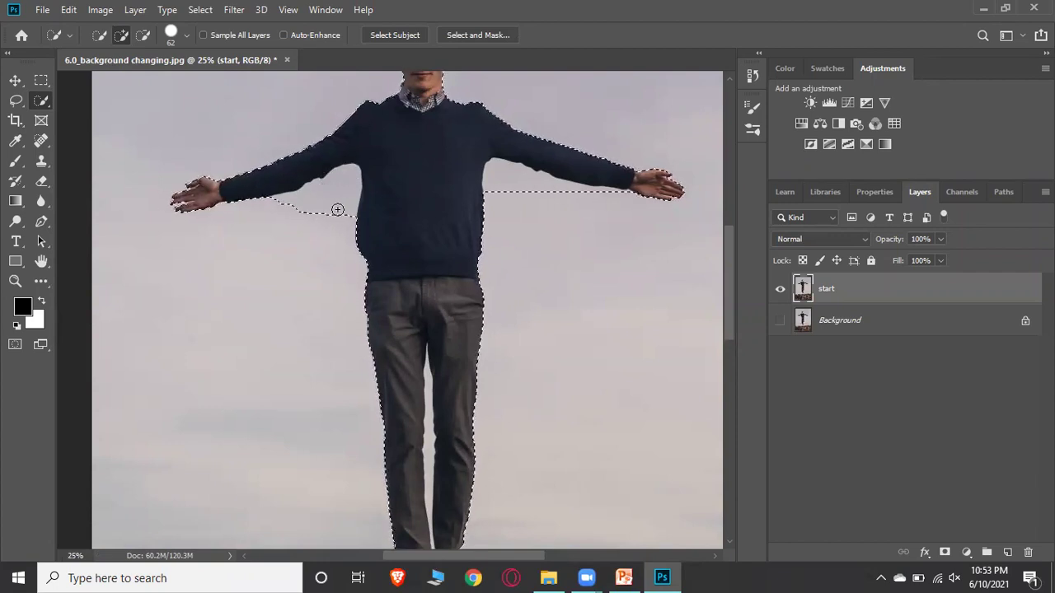
pyautogui.scroll(2, 337, 209)
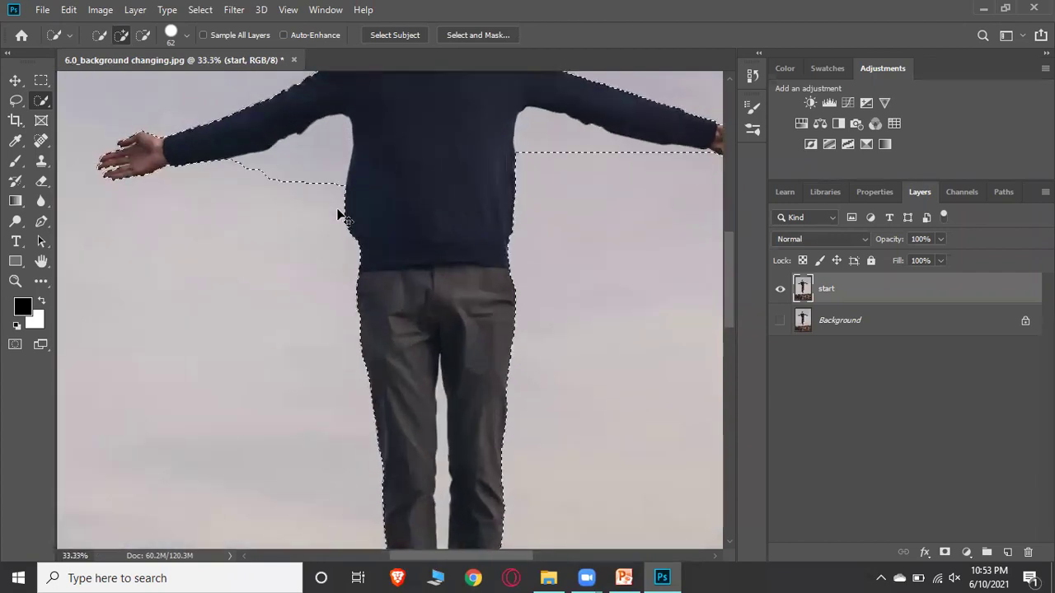
pyautogui.scroll(3, 190, 275)
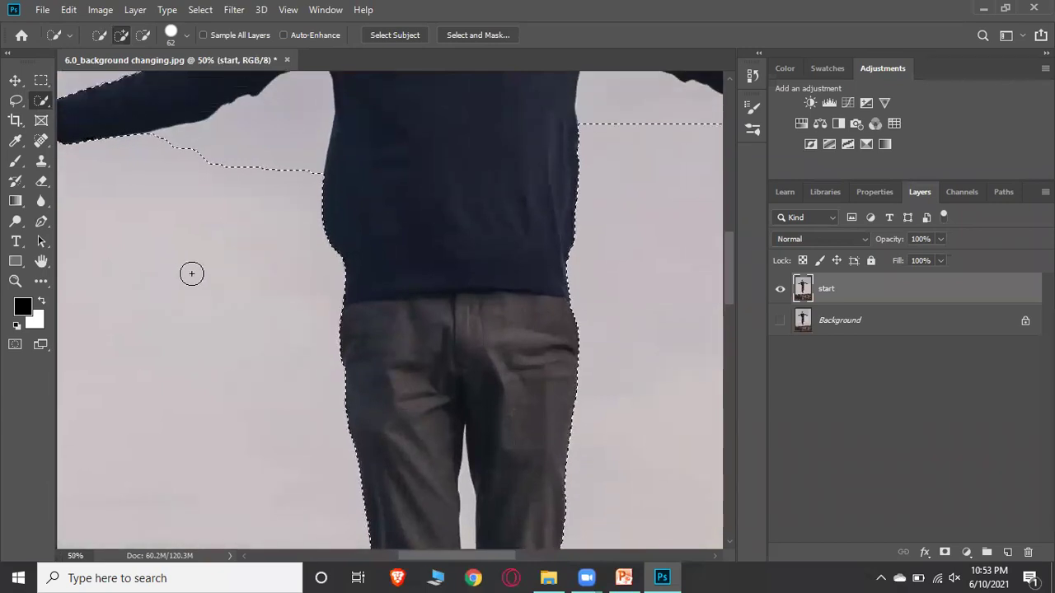
pyautogui.scroll(1, 232, 263)
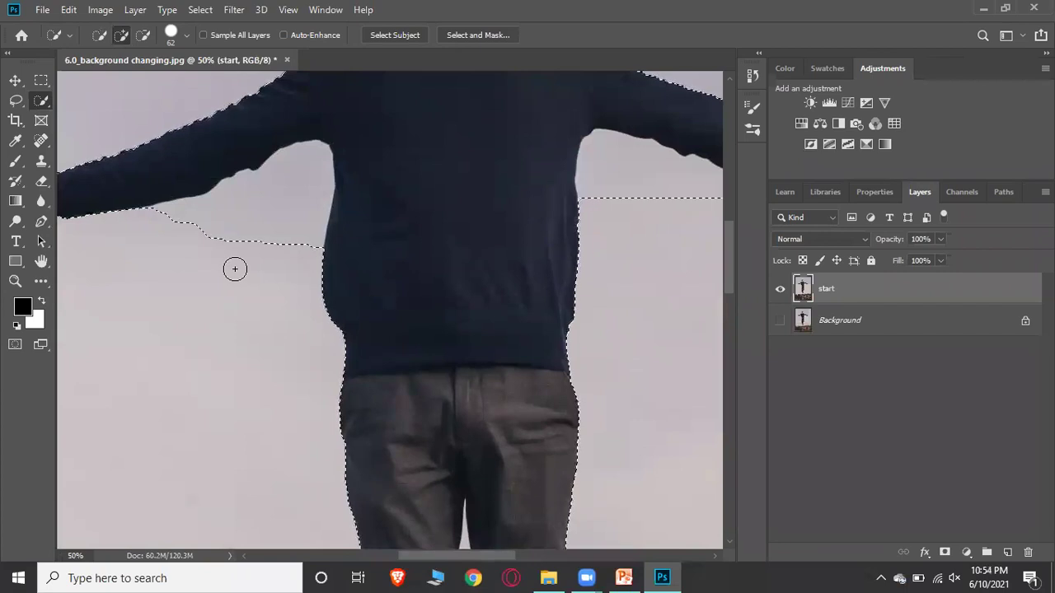
pyautogui.click(187, 35)
pyautogui.moveTo(143, 80); pyautogui.dragTo(185, 80)
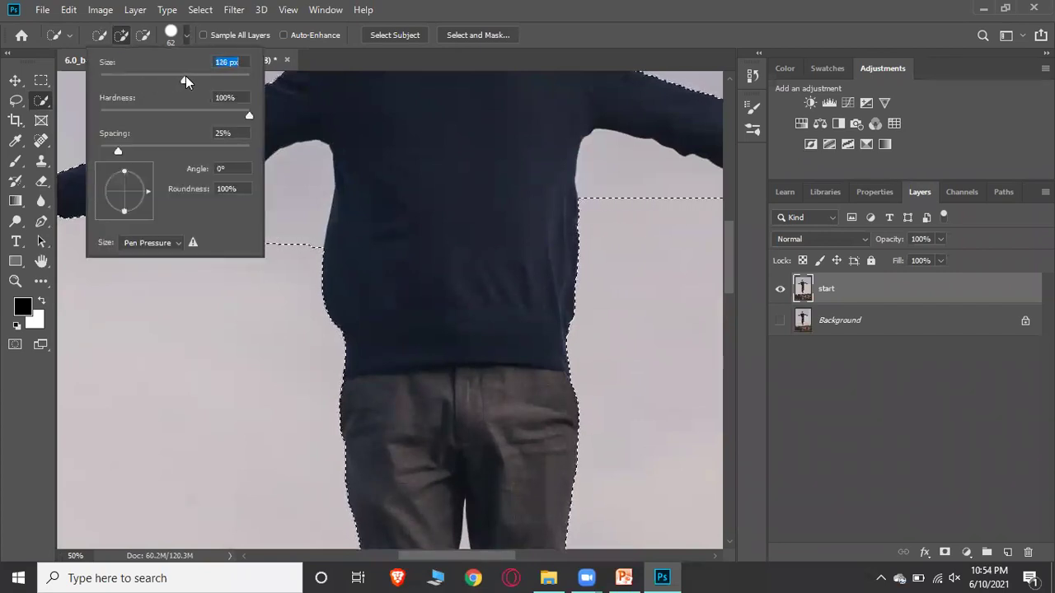
pyautogui.click(551, 29)
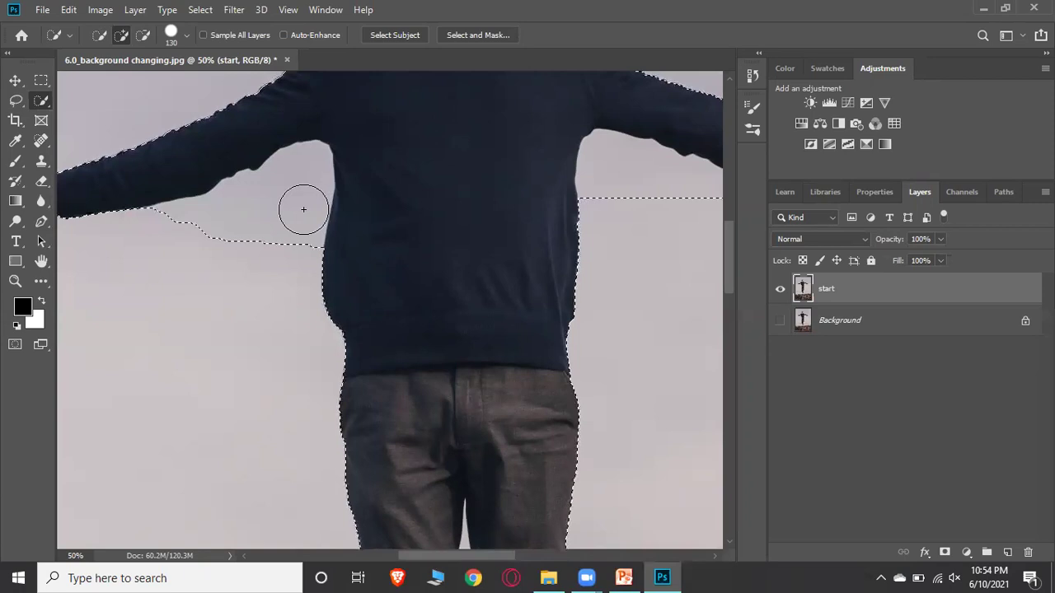
pyautogui.click(273, 219)
pyautogui.moveTo(269, 229); pyautogui.dragTo(251, 284)
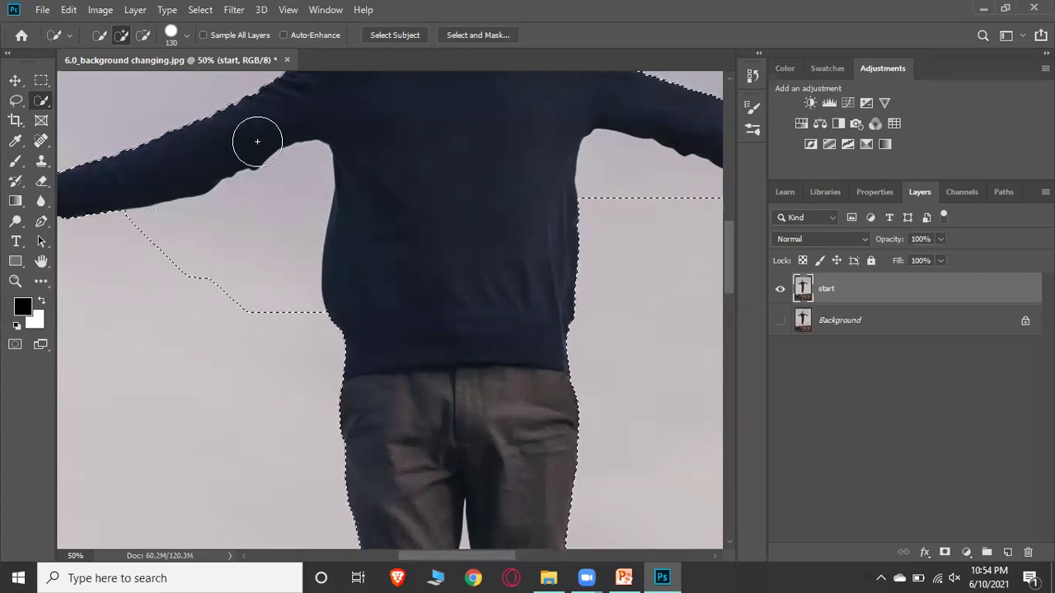
# Step: Set the selection brush to 41 px and subtract the sky between the man's right arm and torso from the selection
pyautogui.click(185, 37)
pyautogui.moveTo(183, 79); pyautogui.dragTo(130, 78)
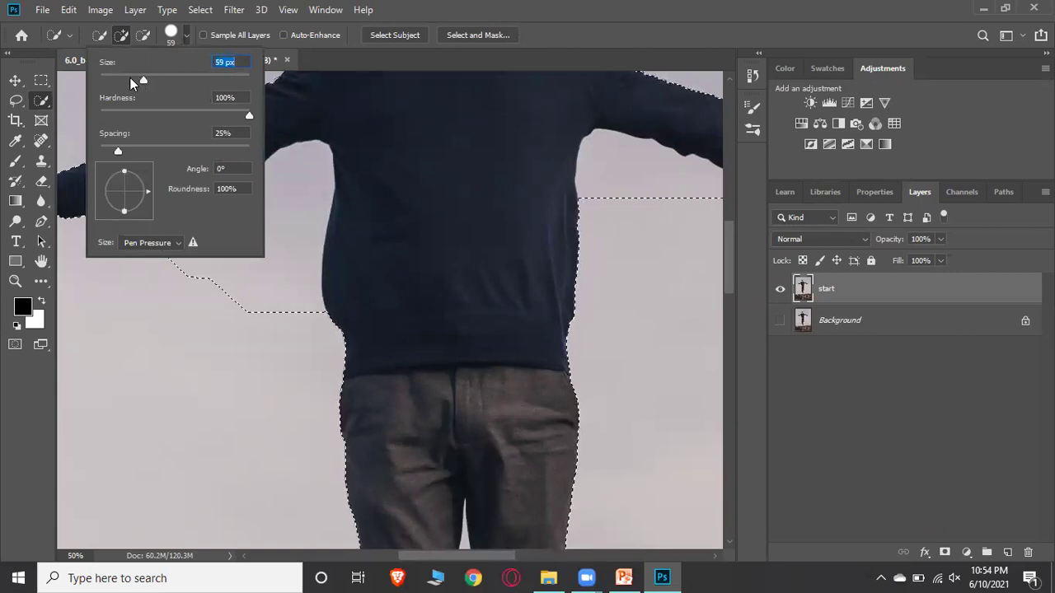
pyautogui.click(388, 65)
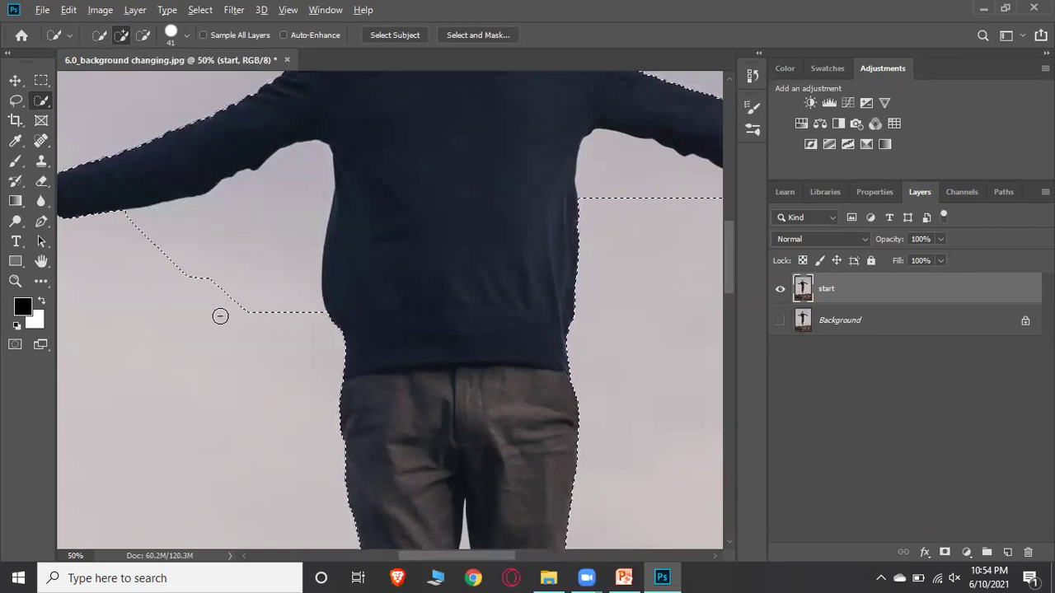
pyautogui.press('alt')
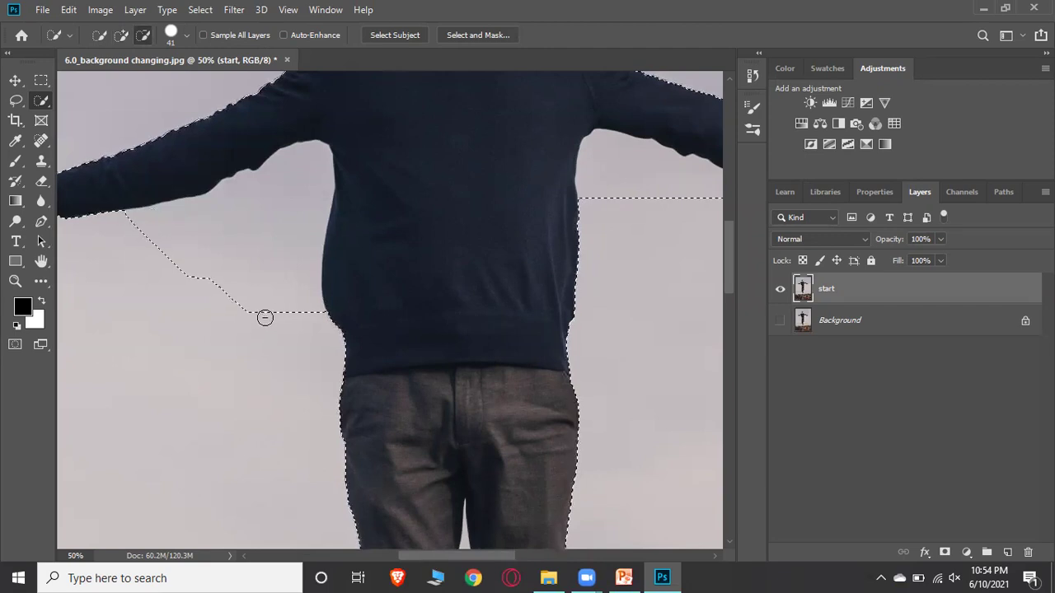
pyautogui.moveTo(272, 306)
pyautogui.mouseDown()
pyautogui.moveTo(309, 253)
pyautogui.moveTo(318, 162)
pyautogui.mouseUp()
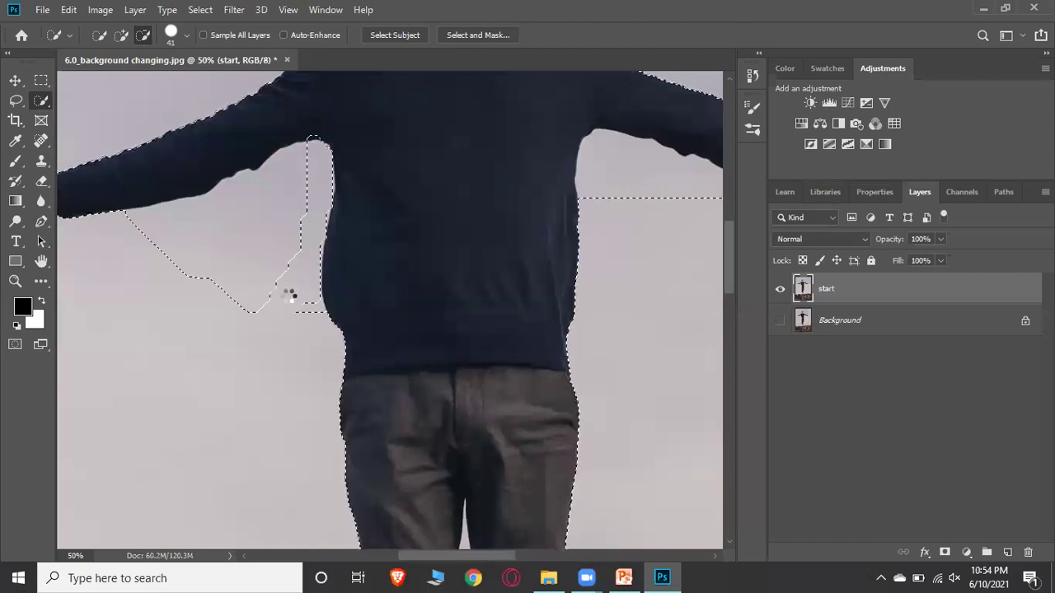
pyautogui.moveTo(260, 277)
pyautogui.mouseDown()
pyautogui.moveTo(253, 309)
pyautogui.moveTo(210, 287)
pyautogui.moveTo(142, 226)
pyautogui.moveTo(265, 183)
pyautogui.mouseUp()
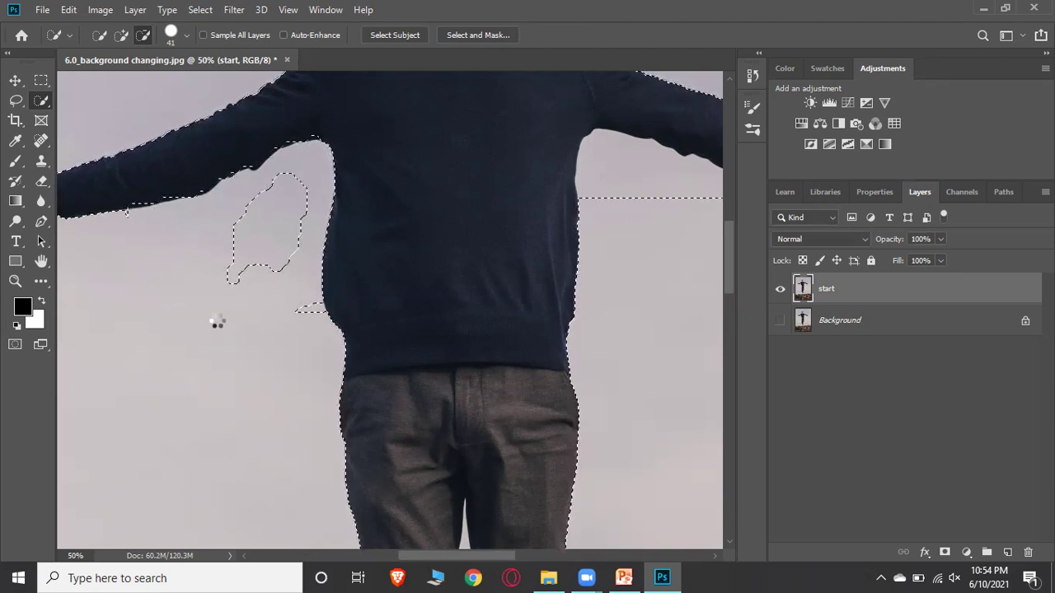
pyautogui.moveTo(221, 292)
pyautogui.mouseDown()
pyautogui.moveTo(294, 195)
pyautogui.moveTo(300, 222)
pyautogui.moveTo(277, 261)
pyautogui.moveTo(283, 222)
pyautogui.moveTo(282, 280)
pyautogui.moveTo(266, 262)
pyautogui.moveTo(255, 267)
pyautogui.moveTo(309, 188)
pyautogui.moveTo(281, 180)
pyautogui.moveTo(247, 214)
pyautogui.mouseUp()
pyautogui.moveTo(308, 311); pyautogui.dragTo(316, 322)
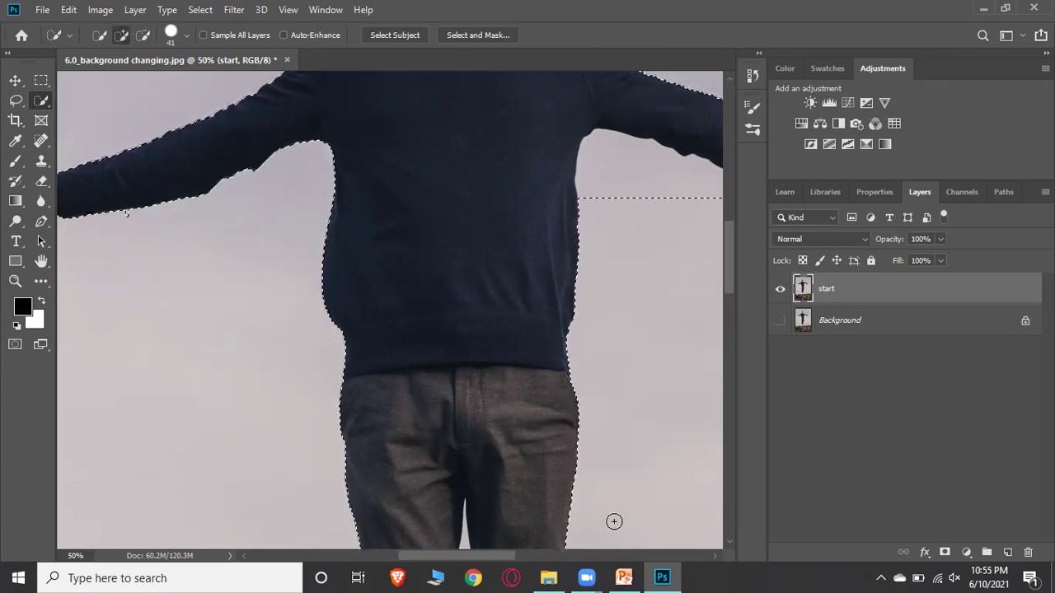
# Step: Subtract the sky between the man's left arm and torso from the selection, out to the hand
pyautogui.moveTo(458, 555); pyautogui.dragTo(509, 575)
pyautogui.moveTo(380, 188); pyautogui.dragTo(344, 217)
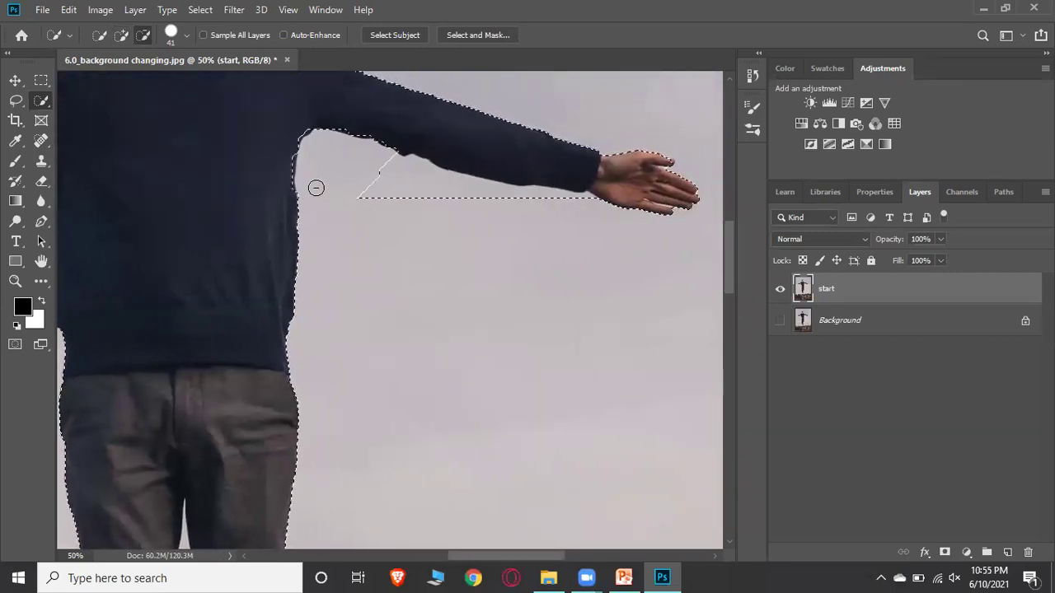
pyautogui.moveTo(372, 177); pyautogui.dragTo(411, 189)
pyautogui.moveTo(450, 194)
pyautogui.mouseDown()
pyautogui.moveTo(579, 203)
pyautogui.moveTo(552, 226)
pyautogui.mouseUp()
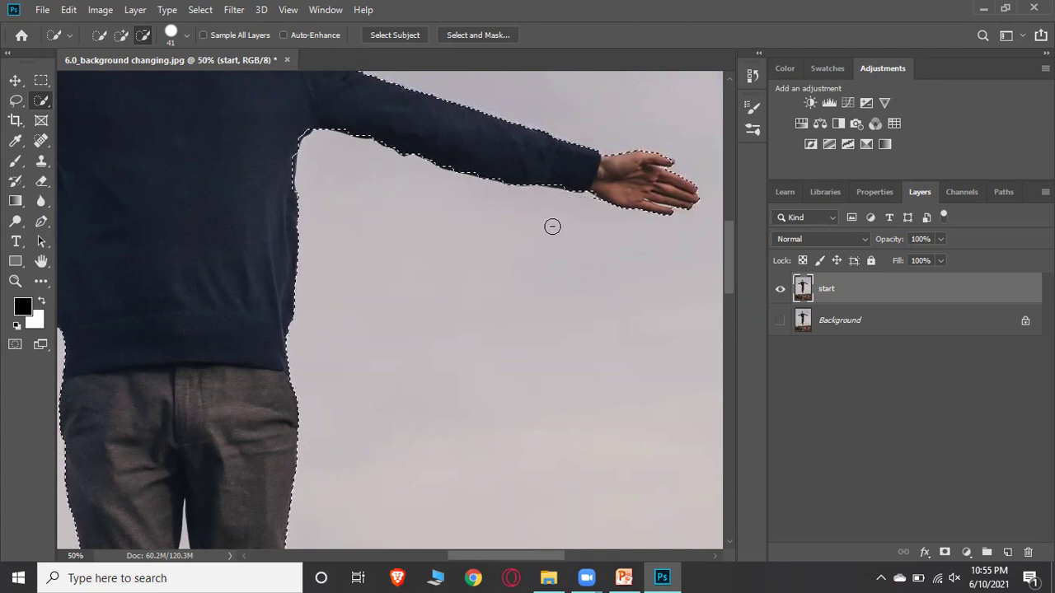
# Step: Subtract the main strip of sky between the man's trouser legs from the selection
pyautogui.scroll(-5, 365, 294)
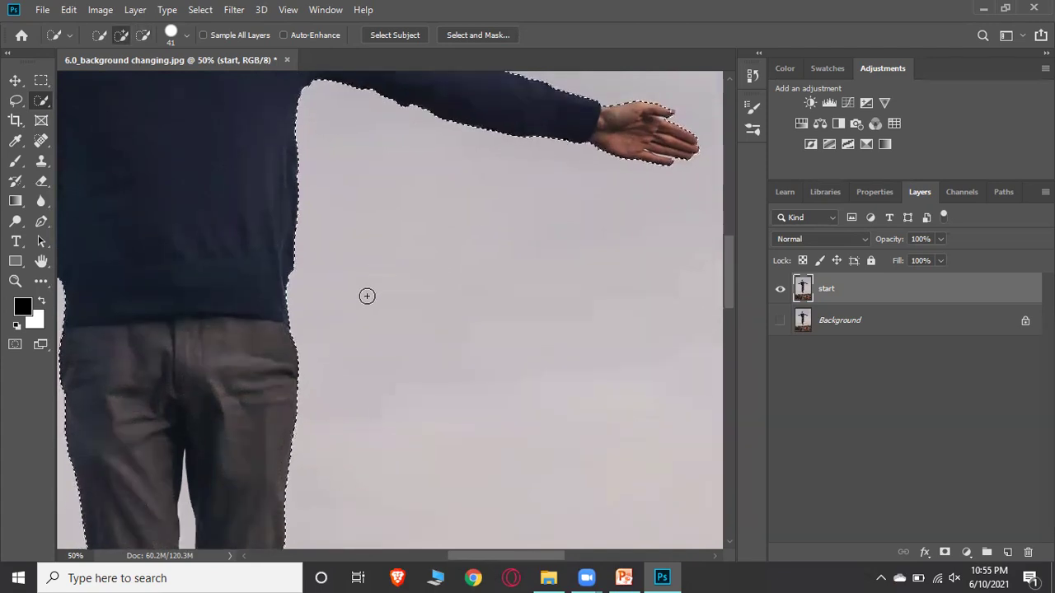
pyautogui.scroll(-5, 312, 327)
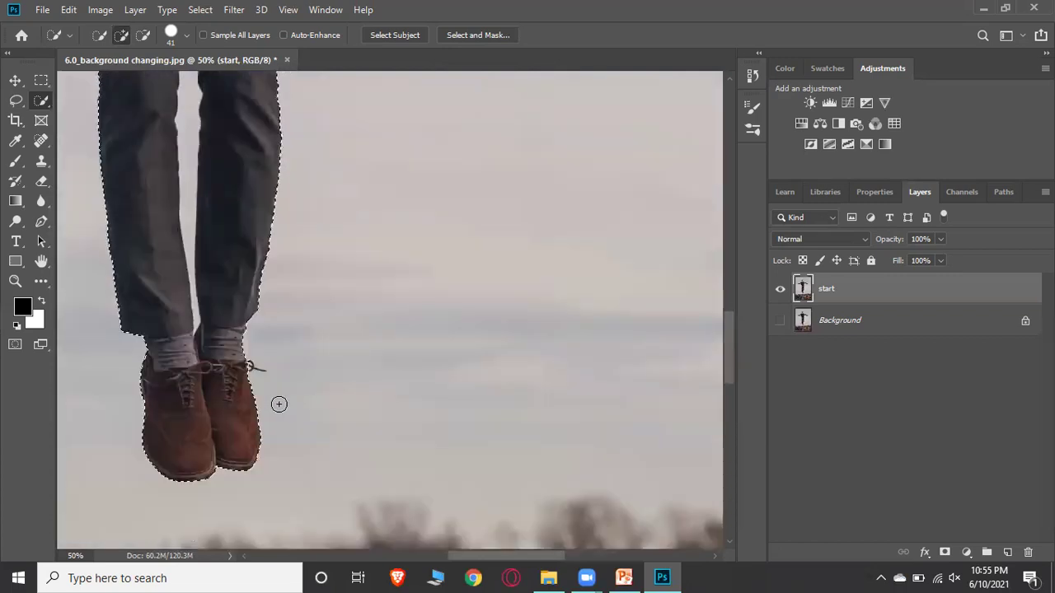
pyautogui.scroll(2, 247, 446)
pyautogui.scroll(5, 247, 445)
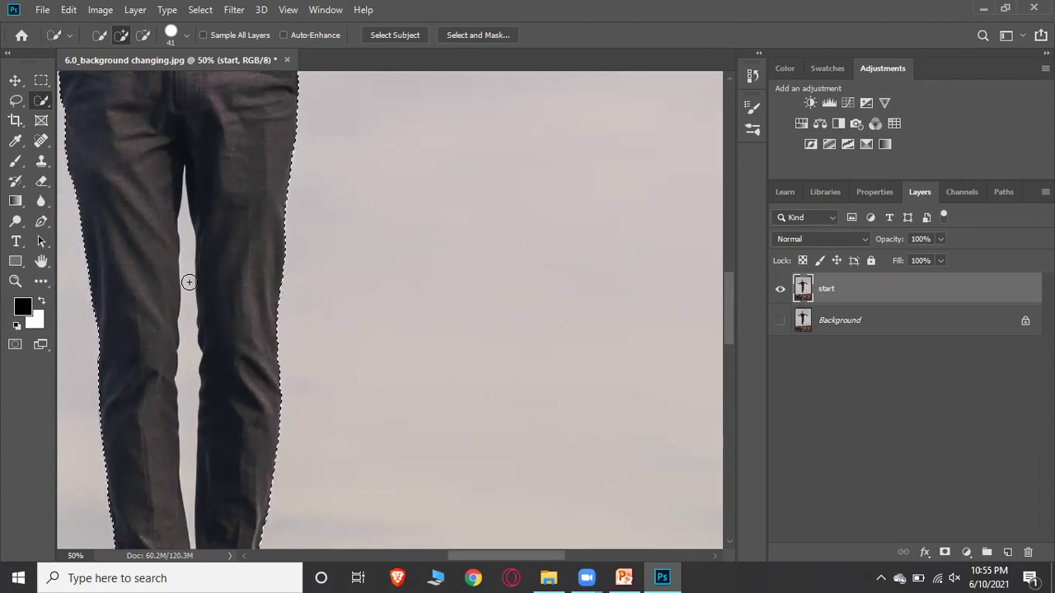
pyautogui.moveTo(183, 231); pyautogui.dragTo(187, 295)
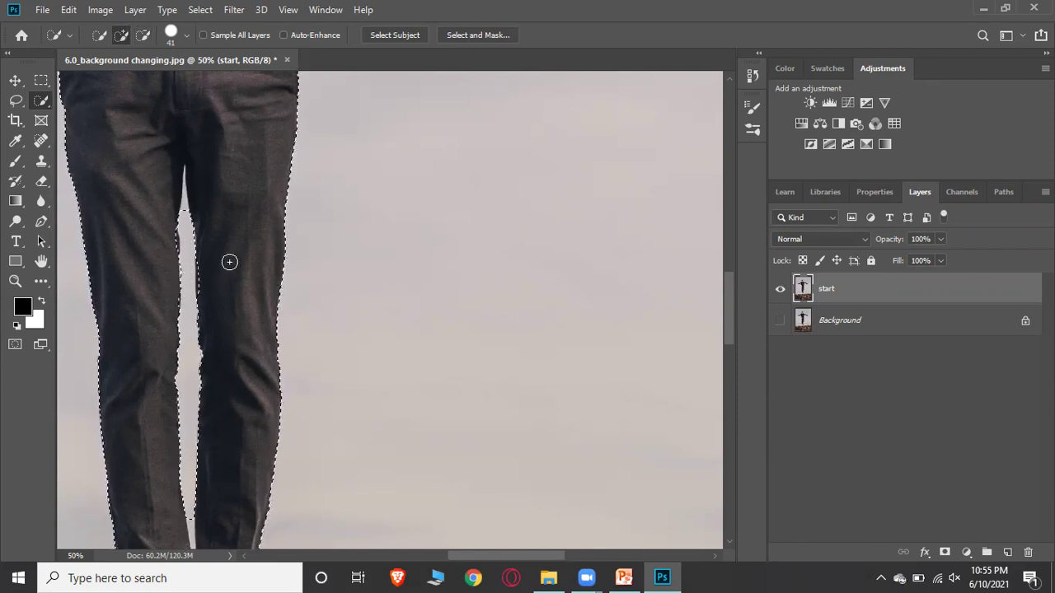
# Step: Set the selection brush to 26 px and try to subtract the narrow lower gap between the legs down to the ankles
pyautogui.scroll(-3, 177, 370)
pyautogui.scroll(-1, 169, 400)
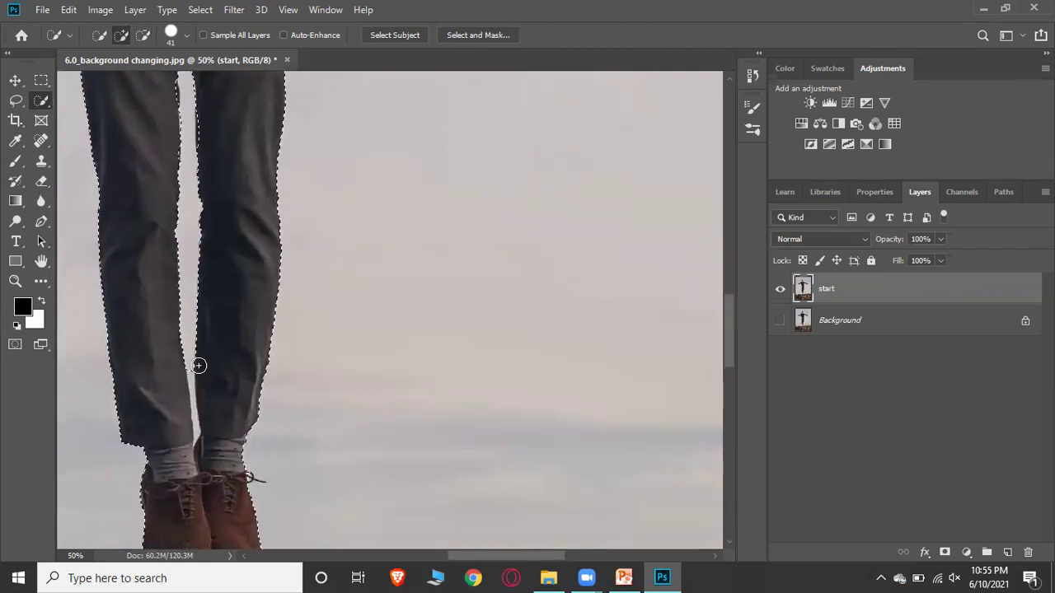
pyautogui.click(178, 36)
pyautogui.moveTo(130, 83); pyautogui.dragTo(120, 80)
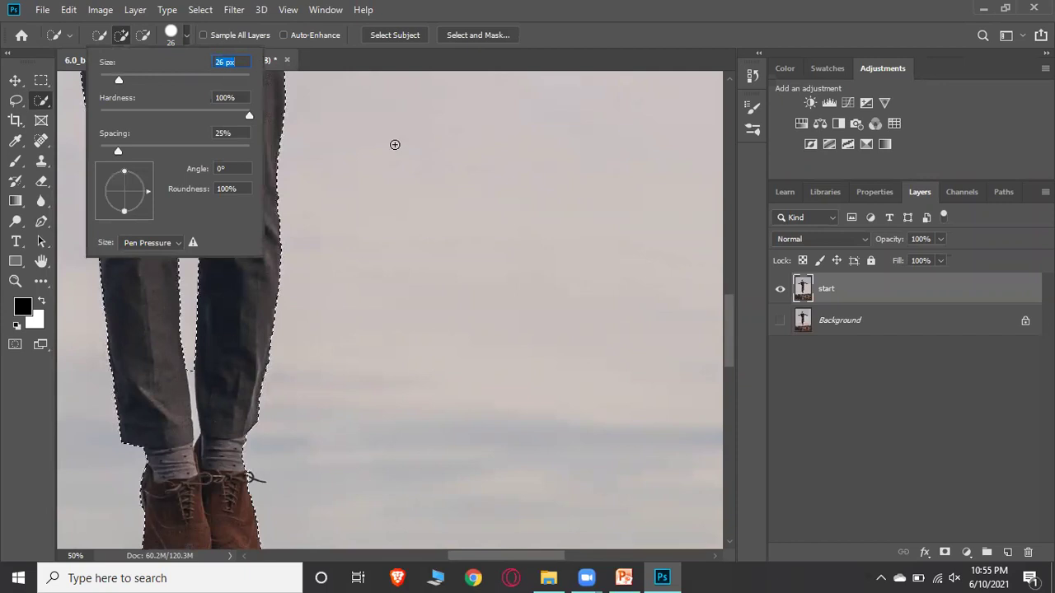
pyautogui.click(462, 73)
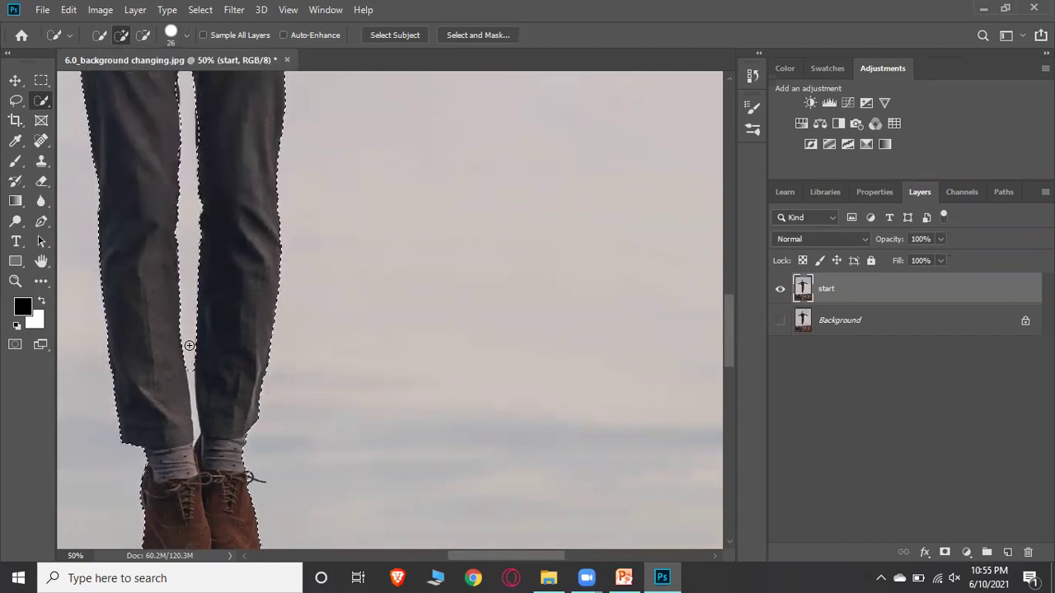
pyautogui.press('alt')
pyautogui.moveTo(190, 354); pyautogui.dragTo(193, 411)
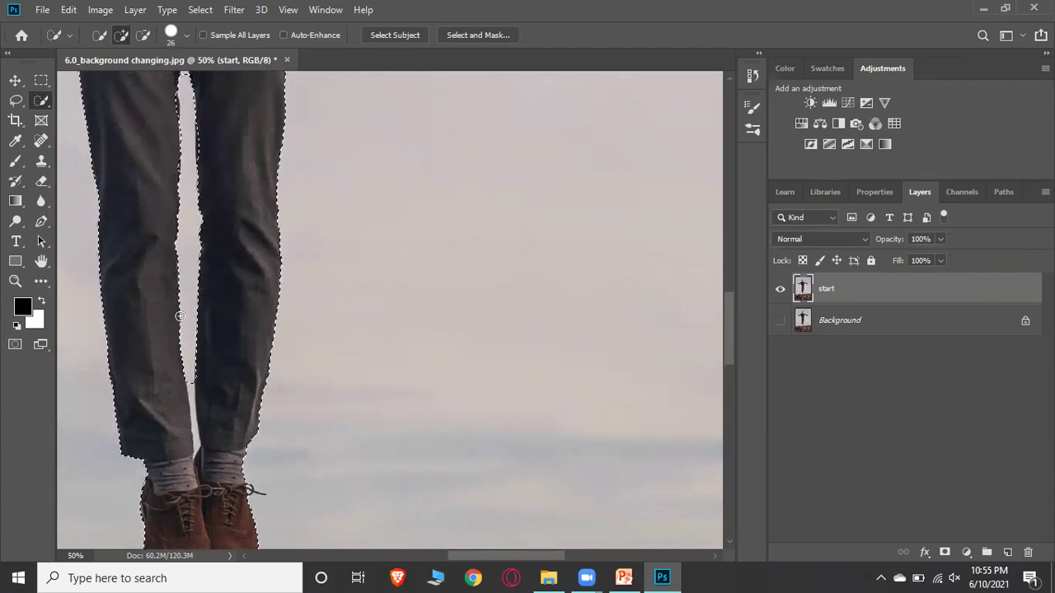
# Step: Subtract the upper tip of the gap between the legs and add the inner trouser edge back to the selection
pyautogui.scroll(2, 200, 157)
pyautogui.moveTo(187, 160); pyautogui.dragTo(179, 127)
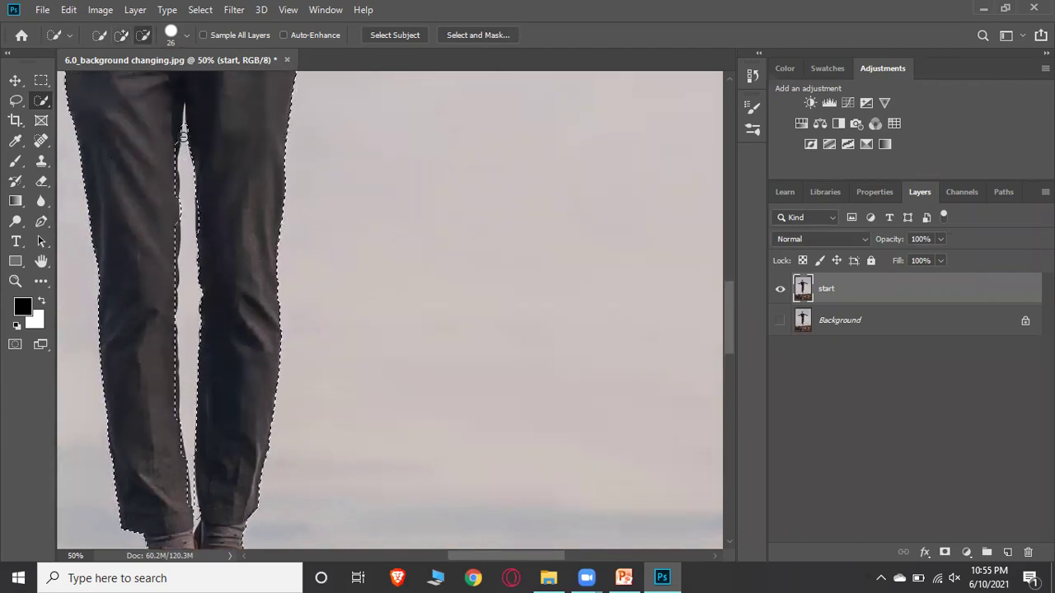
pyautogui.moveTo(172, 194); pyautogui.dragTo(176, 122)
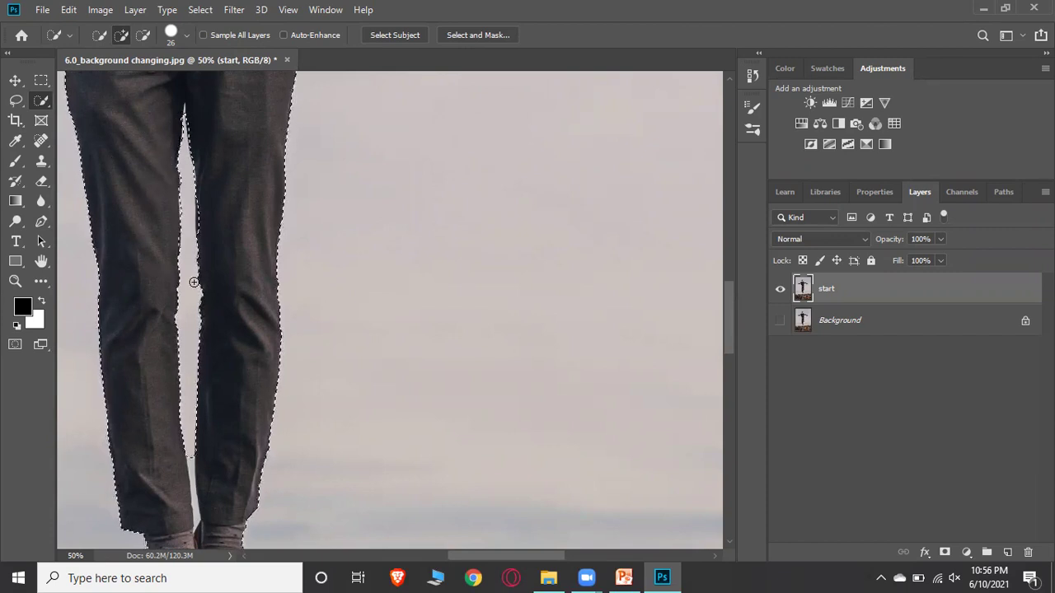
# Step: Check the selection outline from the shoes up to the head, briefly clearing the selection and restoring it
pyautogui.scroll(-5, 189, 297)
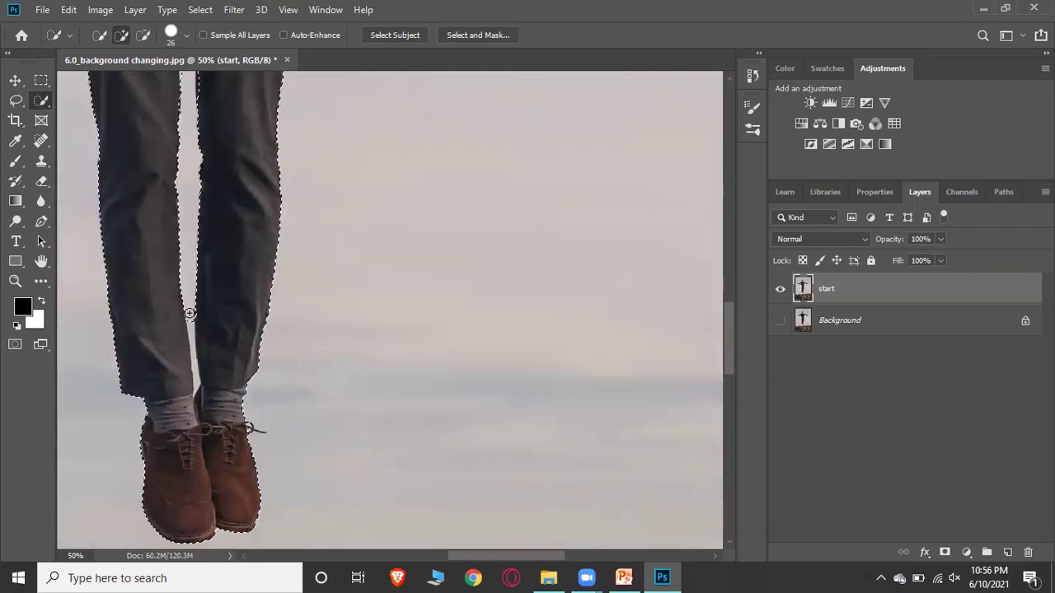
pyautogui.scroll(3, 267, 400)
pyautogui.scroll(5, 301, 396)
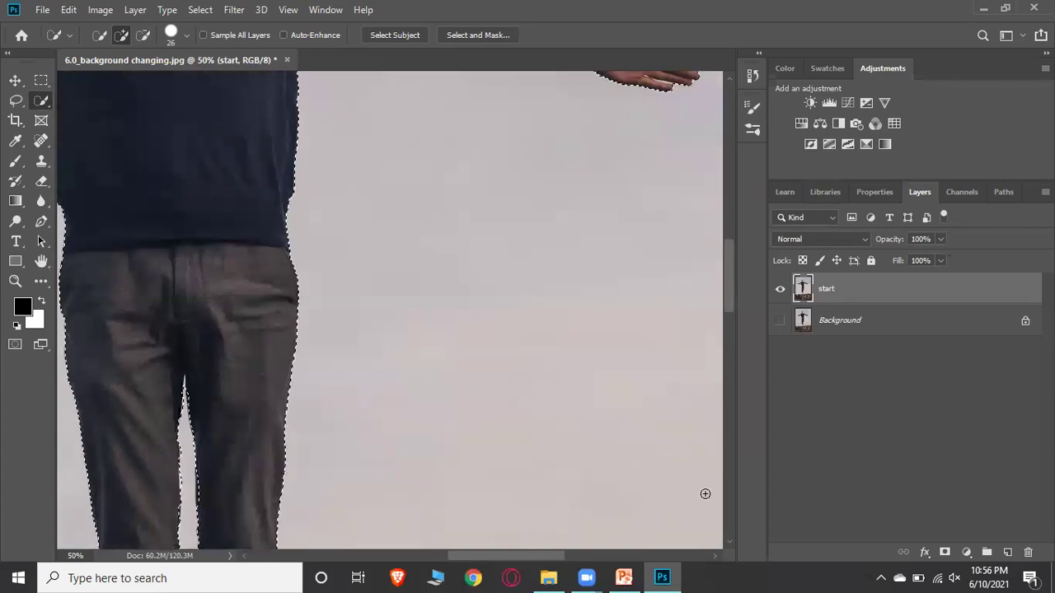
pyautogui.hotkey('ctrl', 'd')
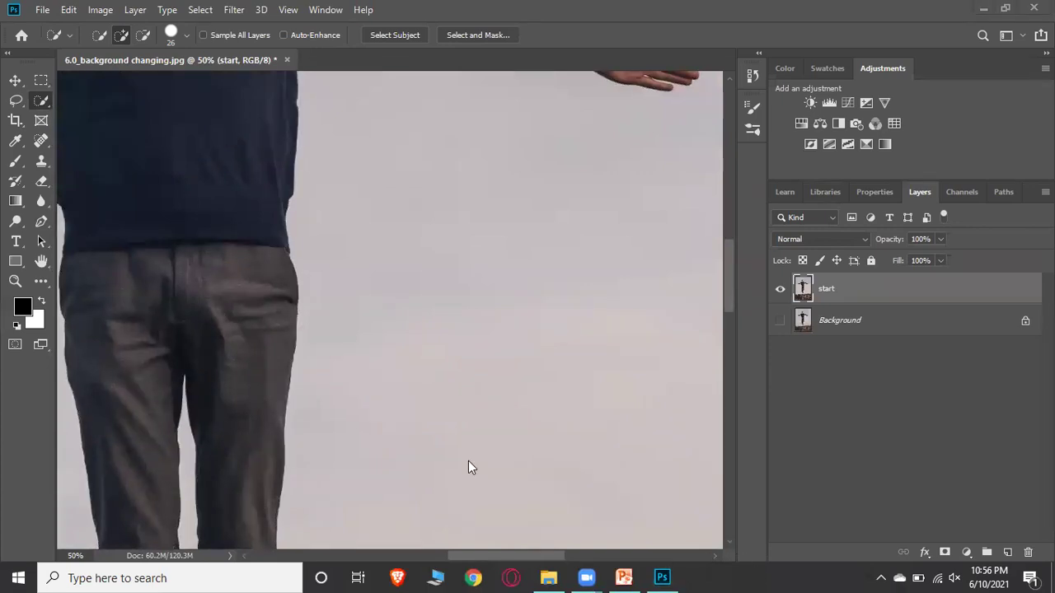
pyautogui.hotkey('ctrl', 'z')
pyautogui.hscroll(-4, 468, 462)
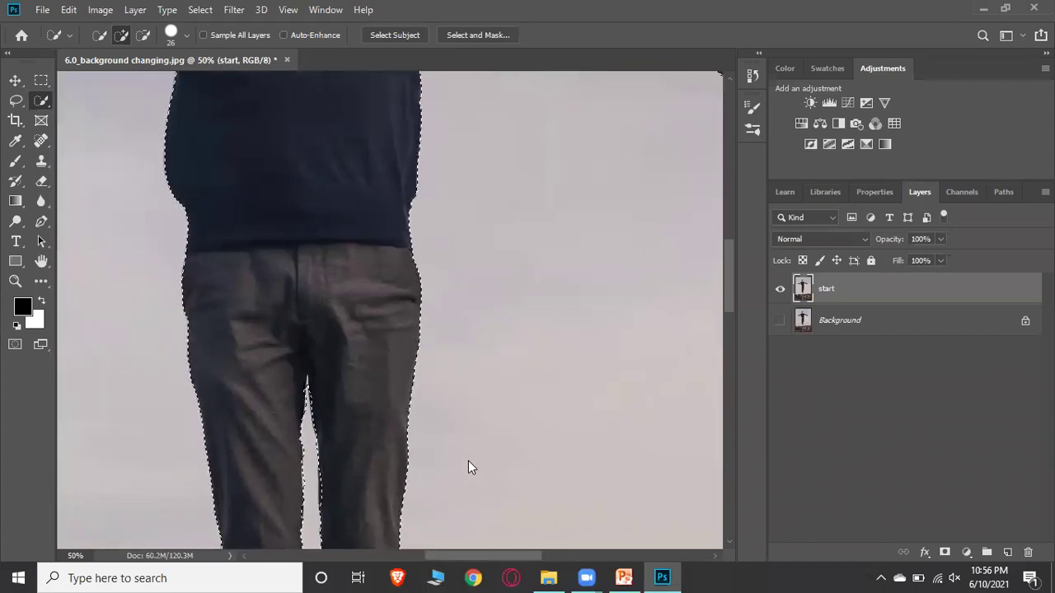
pyautogui.scroll(6, 247, 330)
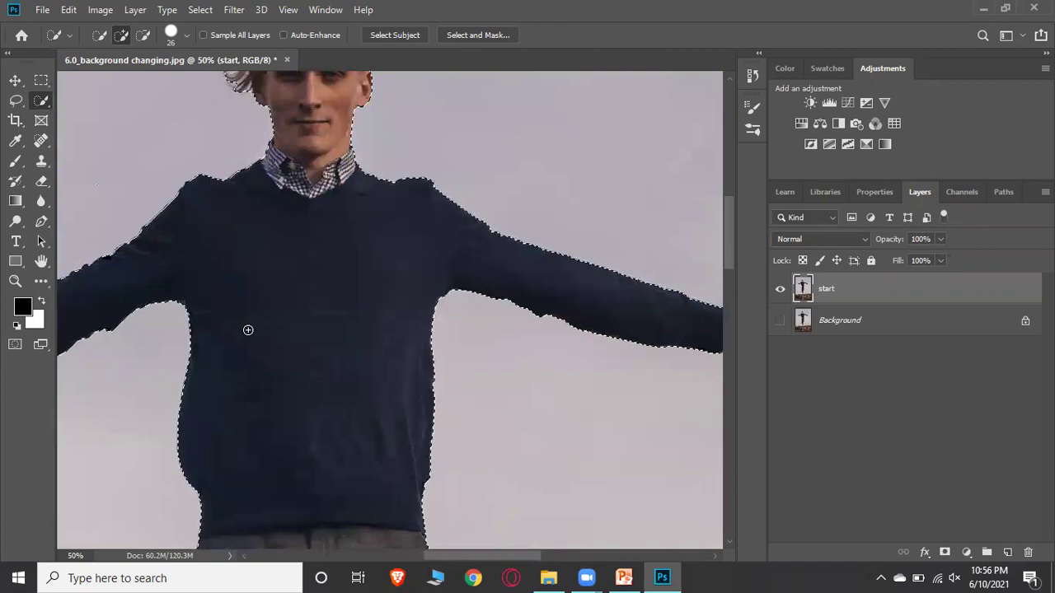
pyautogui.scroll(3, 248, 329)
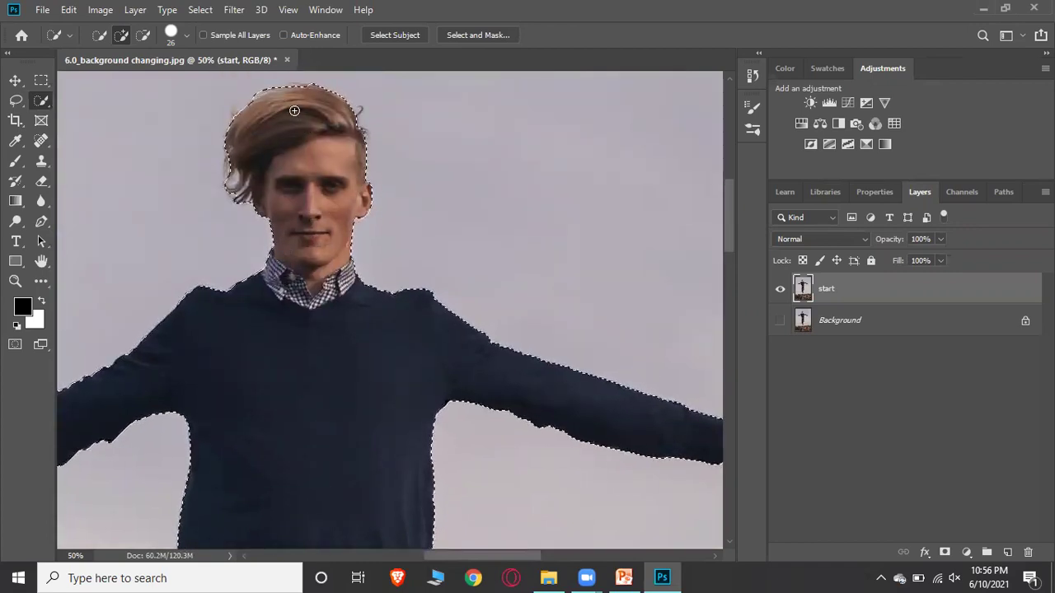
pyautogui.click(17, 81)
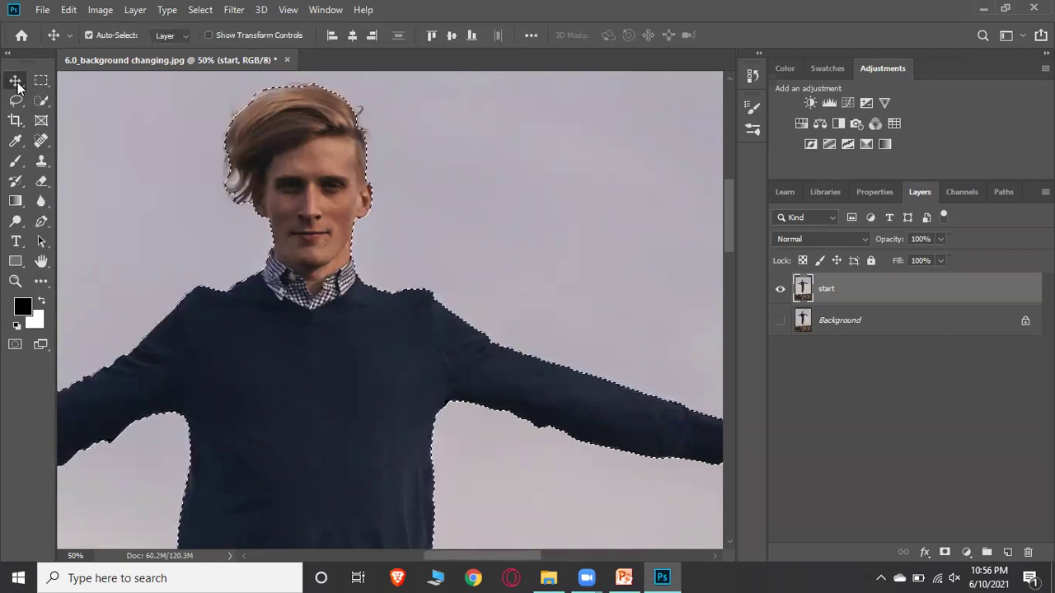
pyautogui.rightClick(338, 341)
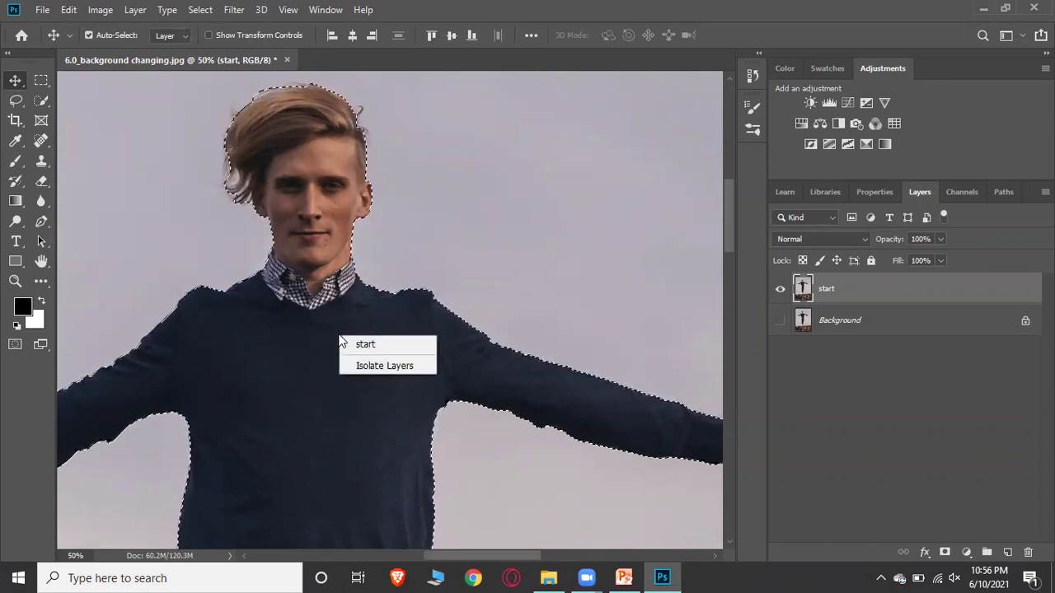
pyautogui.click(46, 117)
pyautogui.click(43, 101)
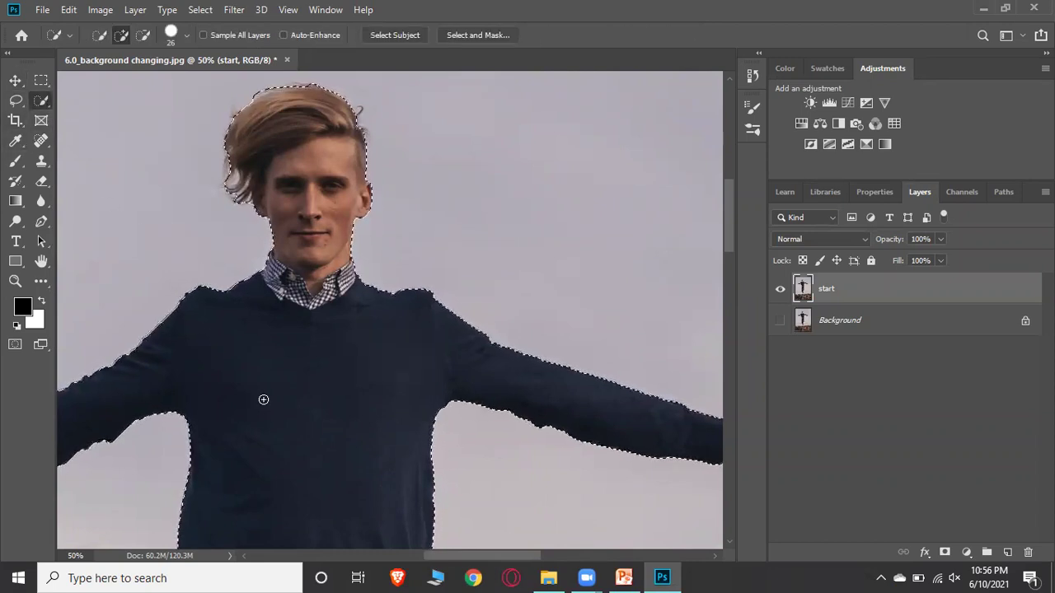
# Step: Open the man's selection in the Select and Mask workspace
pyautogui.rightClick(263, 400)
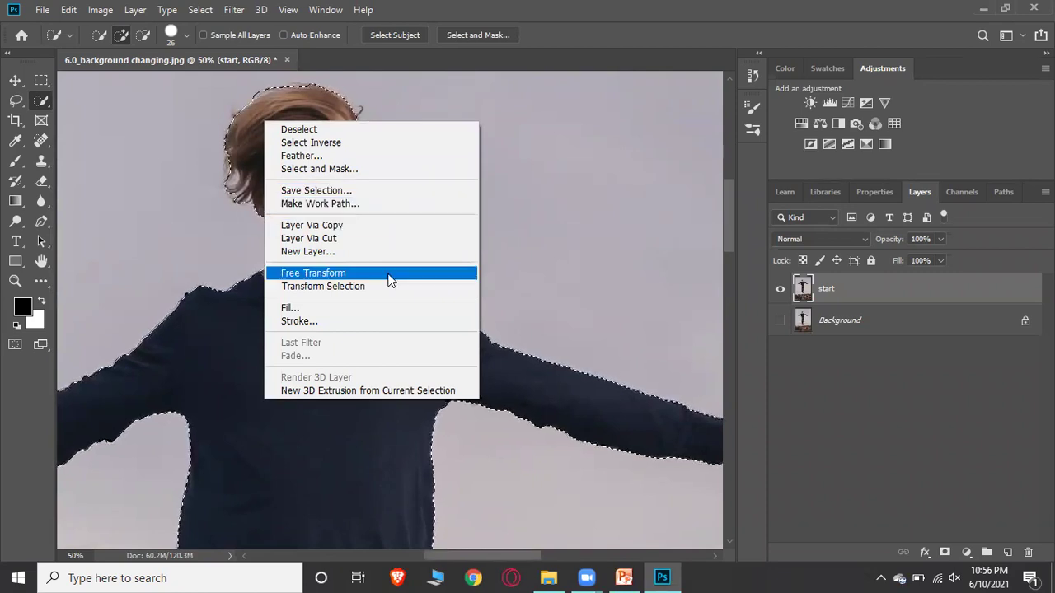
pyautogui.click(405, 168)
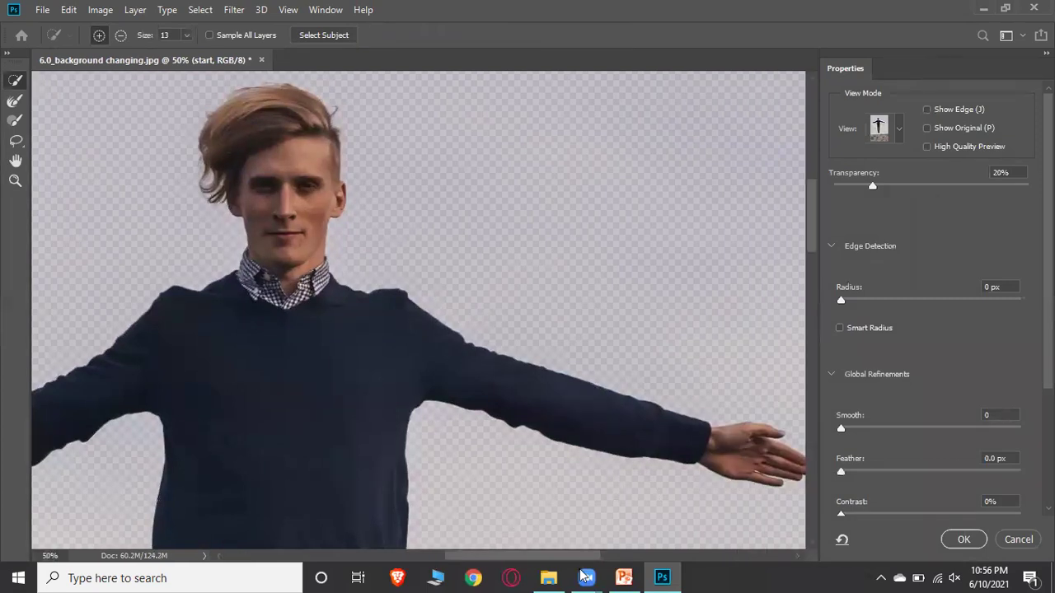
pyautogui.hscroll(-5, 583, 570)
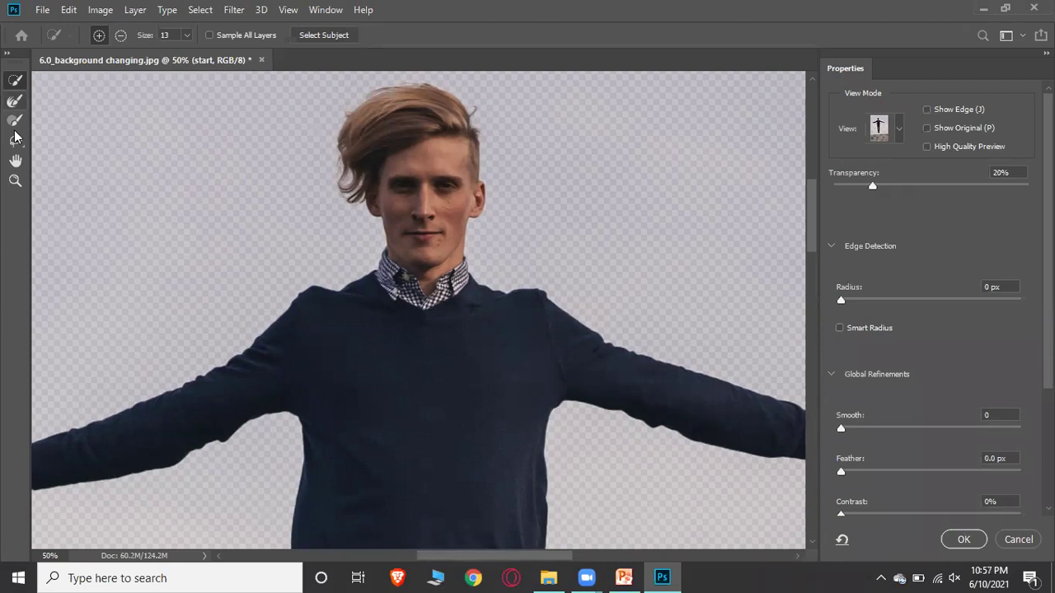
# Step: Refine the selection edge along the loose hair curls beside the man's face with the Refine Edge Brush at 50 px
pyautogui.click(13, 102)
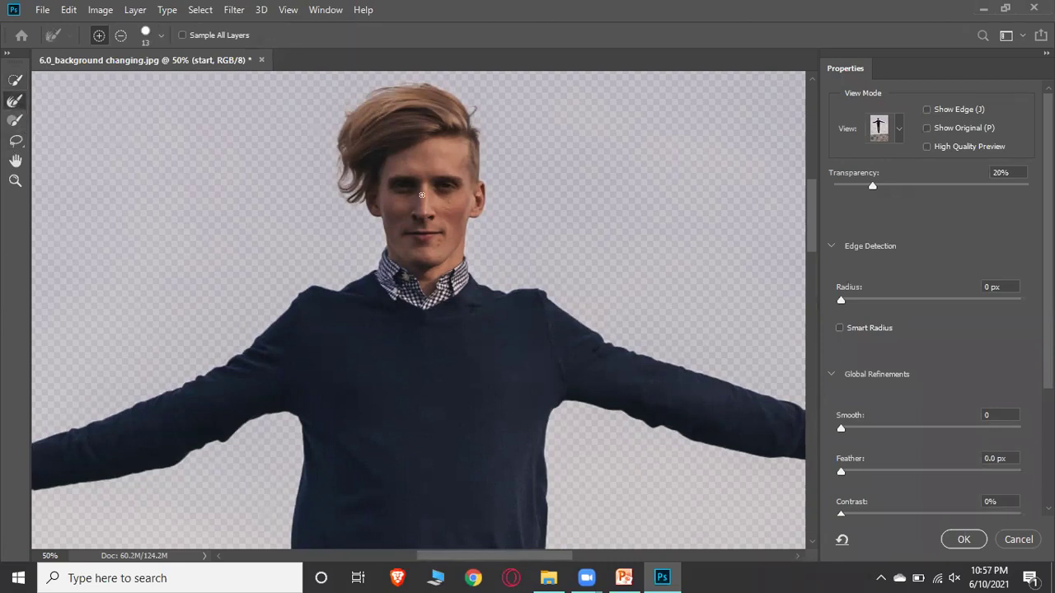
pyautogui.click(161, 36)
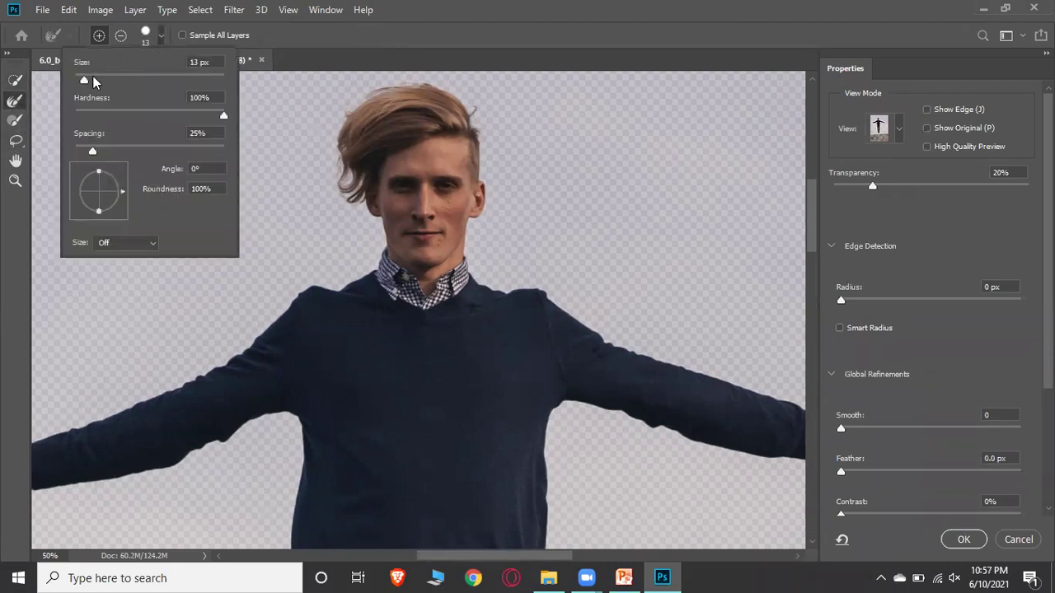
pyautogui.moveTo(82, 82); pyautogui.dragTo(90, 85)
pyautogui.click(416, 54)
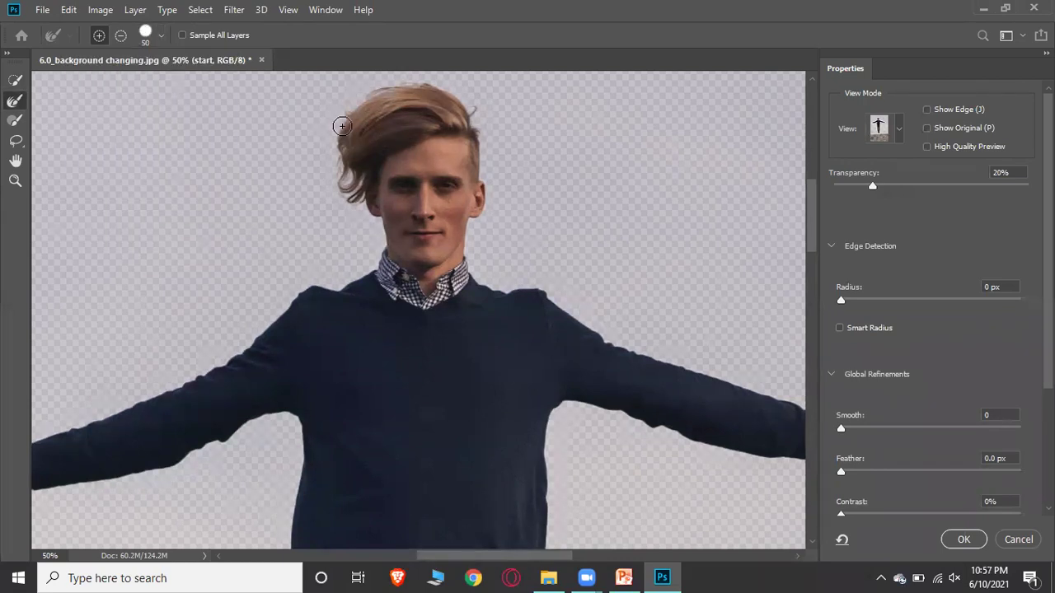
pyautogui.hotkey('ctrl', '+')
pyautogui.hotkey('ctrl', '+')
pyautogui.hotkey('ctrl', '+')
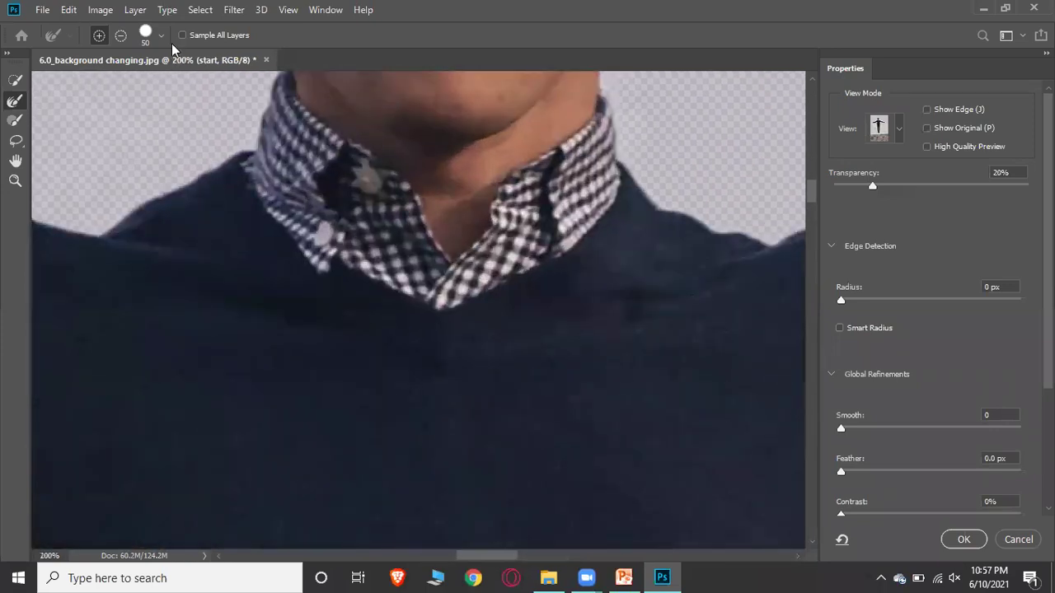
pyautogui.scroll(6, 223, 231)
pyautogui.scroll(6, 222, 233)
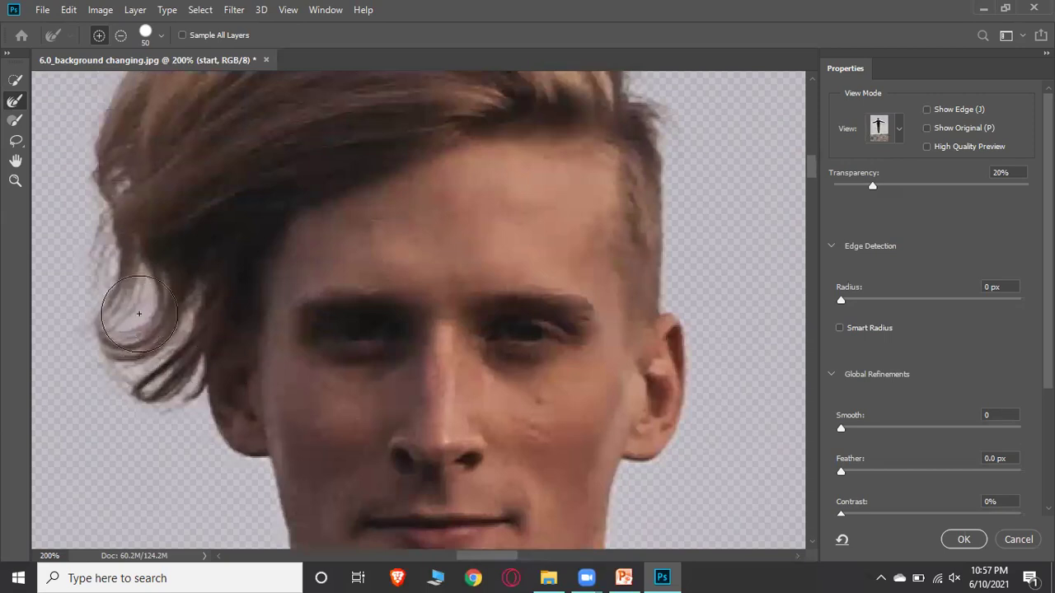
pyautogui.scroll(3, 136, 319)
pyautogui.scroll(2, 140, 322)
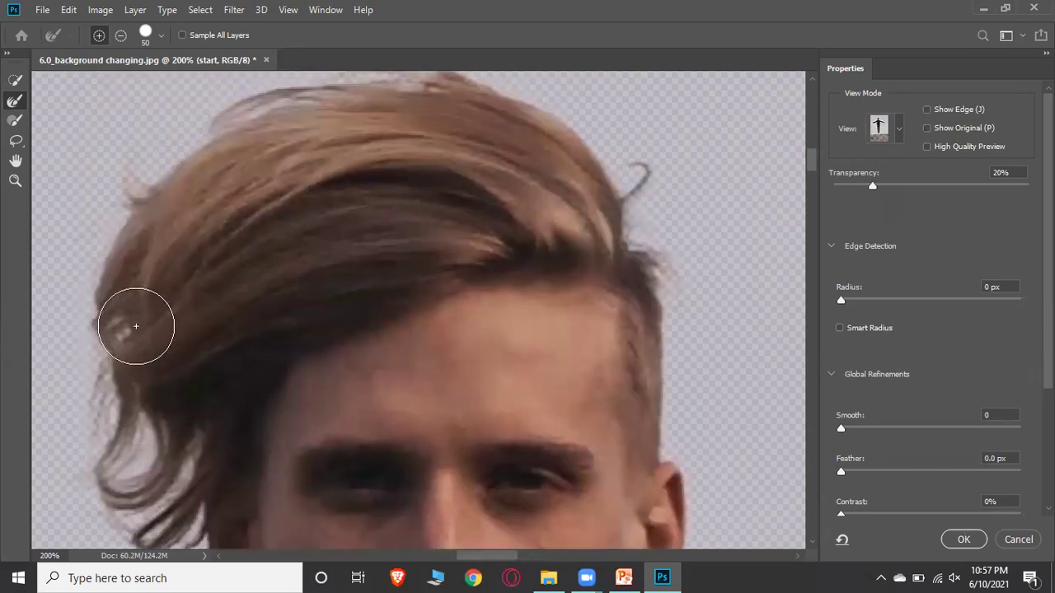
pyautogui.scroll(-6, 367, 167)
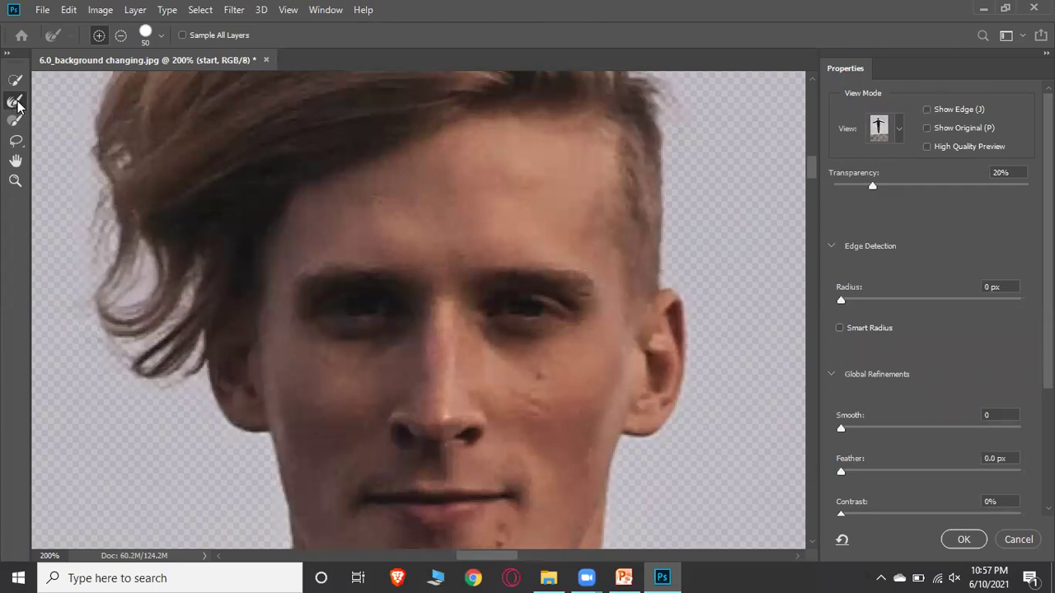
pyautogui.moveTo(131, 272)
pyautogui.mouseDown()
pyautogui.moveTo(99, 247)
pyautogui.moveTo(128, 276)
pyautogui.moveTo(132, 309)
pyautogui.moveTo(169, 369)
pyautogui.moveTo(183, 290)
pyautogui.moveTo(177, 256)
pyautogui.moveTo(118, 235)
pyautogui.moveTo(115, 220)
pyautogui.mouseUp()
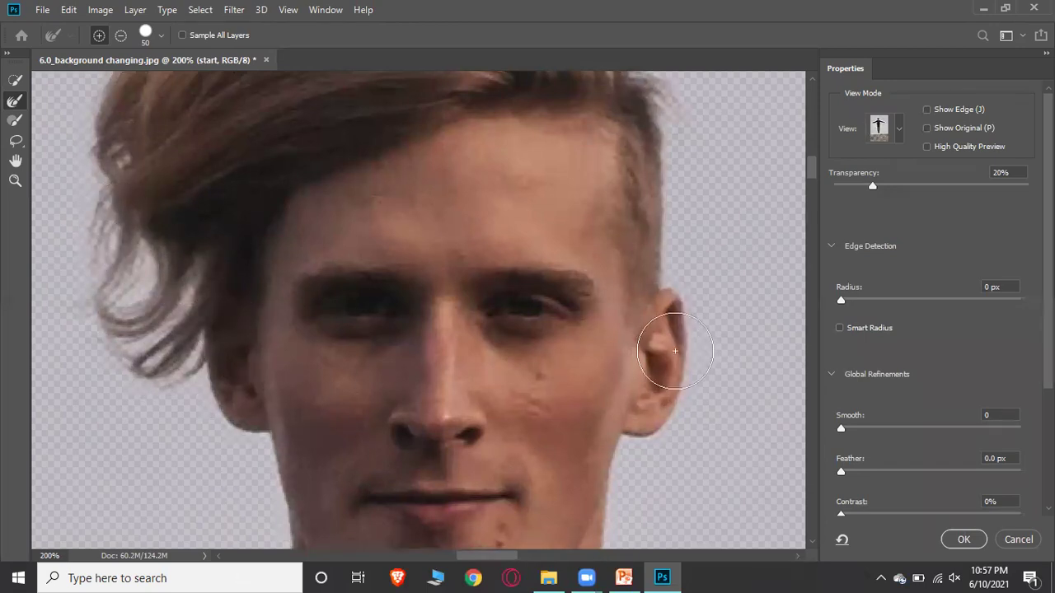
# Step: Reduce the Refine Edge Brush to 31 px and refine the edge at the fingers of the hand on the photo's right
pyautogui.scroll(-2, 693, 361)
pyautogui.scroll(-5, 693, 361)
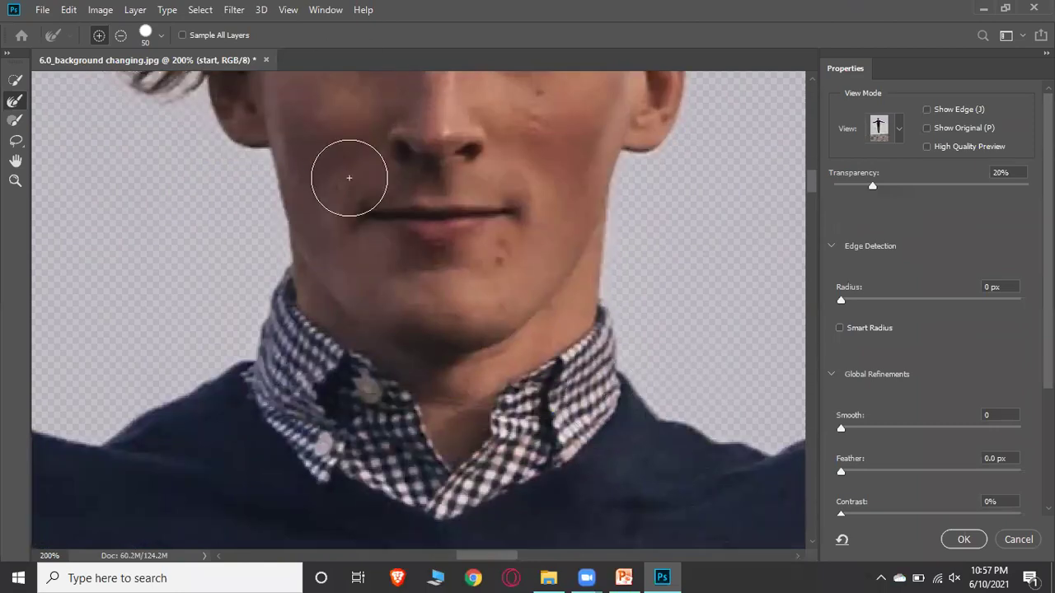
pyautogui.hotkey('ctrl', '-')
pyautogui.hotkey('ctrl', '-')
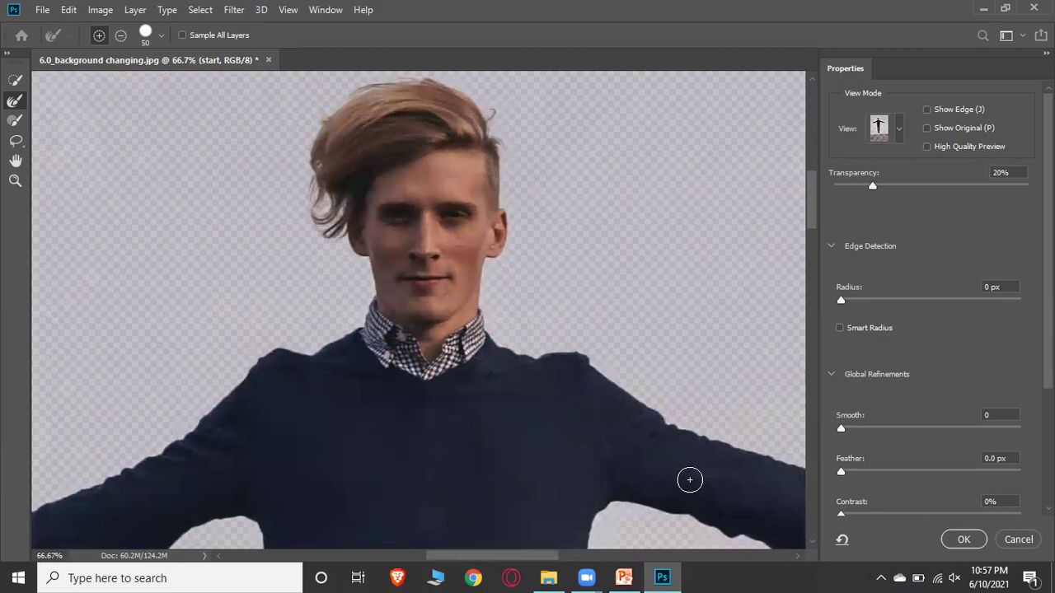
pyautogui.hscroll(4, 690, 479)
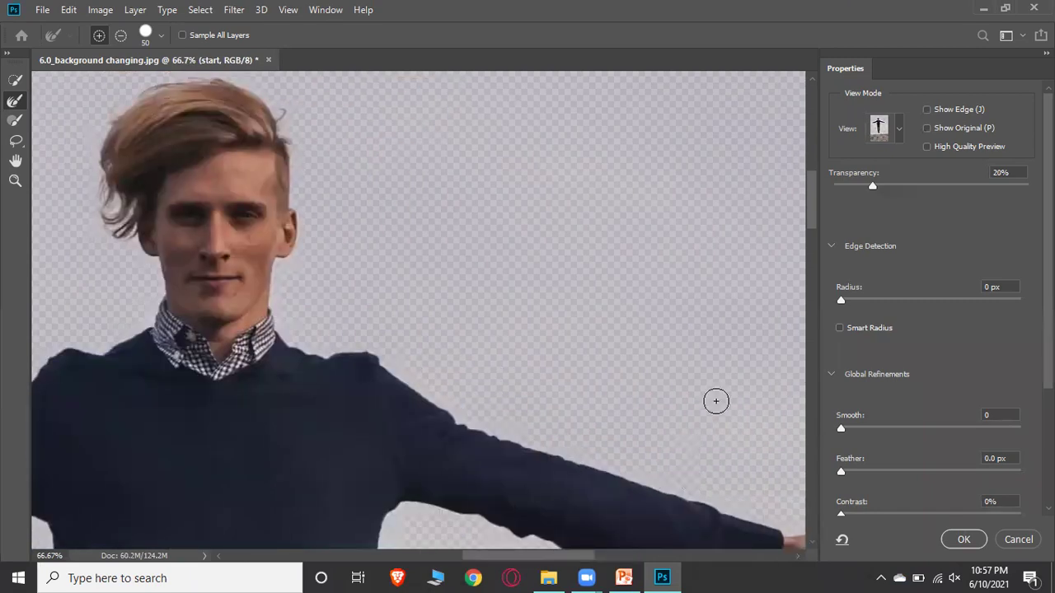
pyautogui.scroll(-3, 731, 426)
pyautogui.hscroll(3, 732, 426)
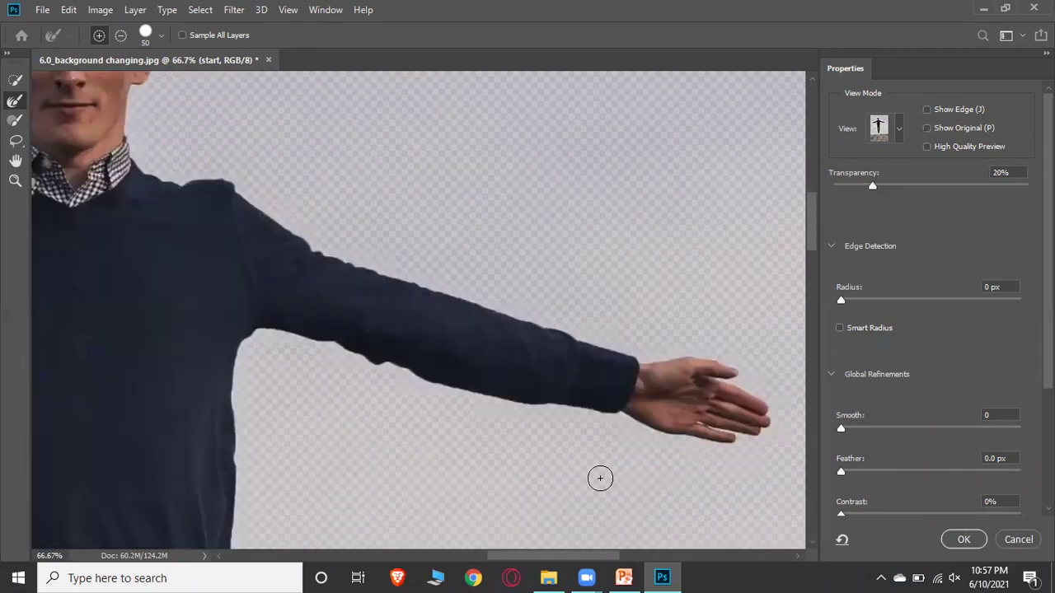
pyautogui.click(154, 38)
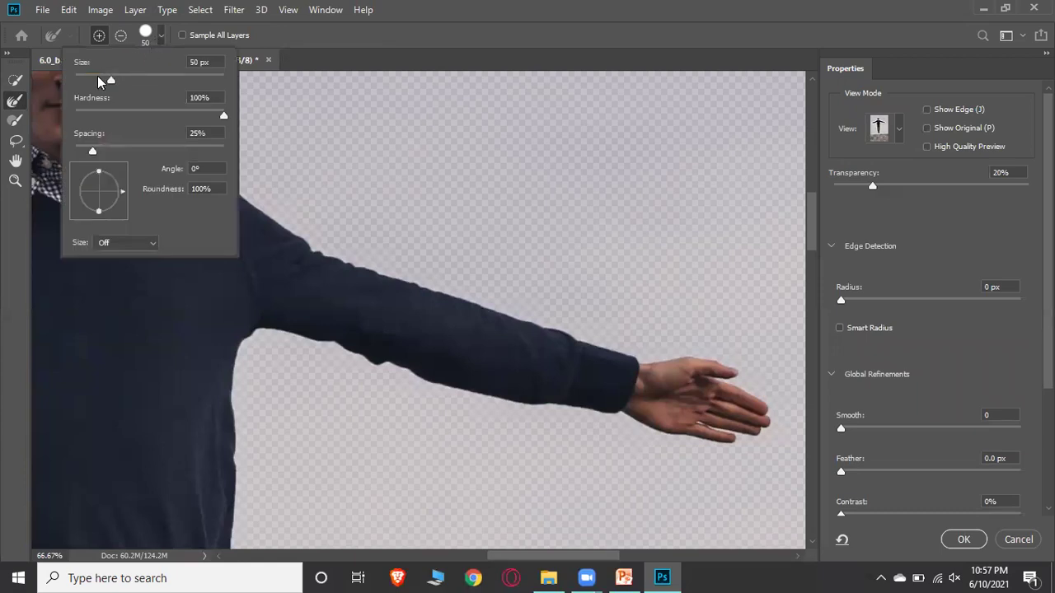
pyautogui.click(747, 439)
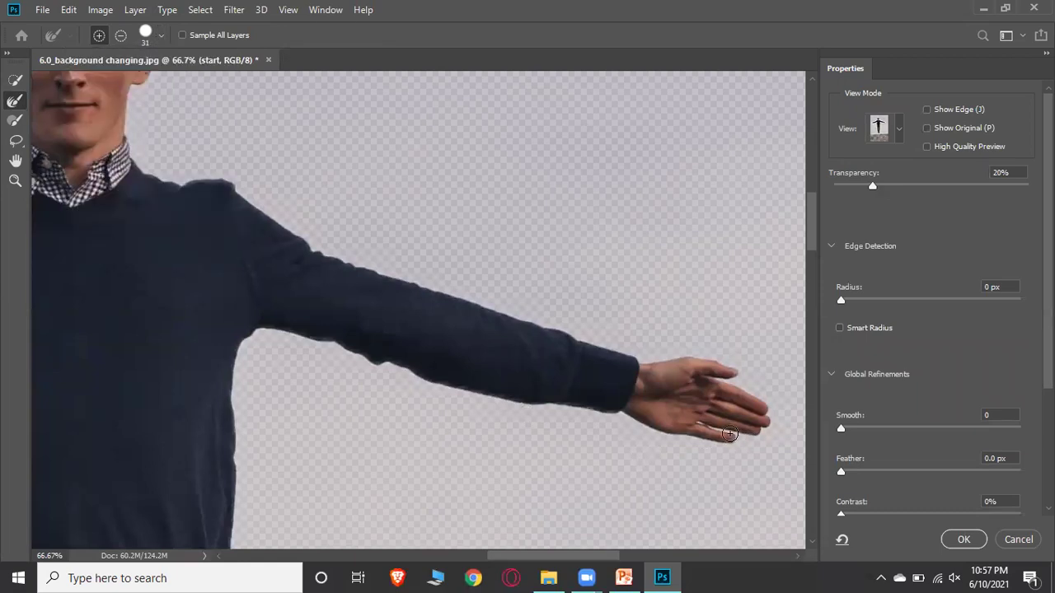
# Step: Refine the selection edge along the upper tip of the gap between the trouser legs
pyautogui.scroll(-1, 624, 483)
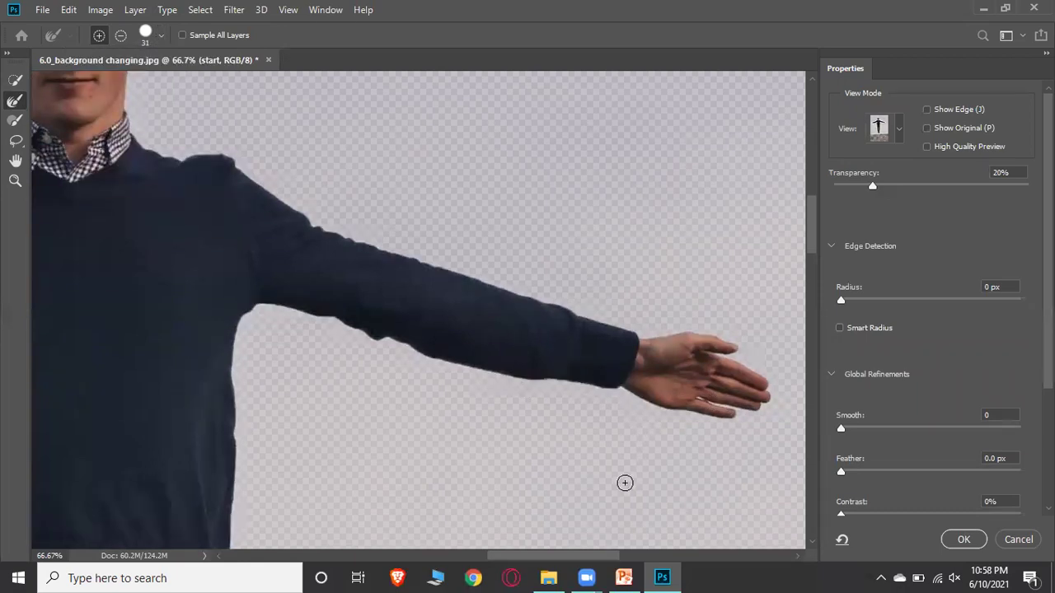
pyautogui.scroll(-4, 545, 448)
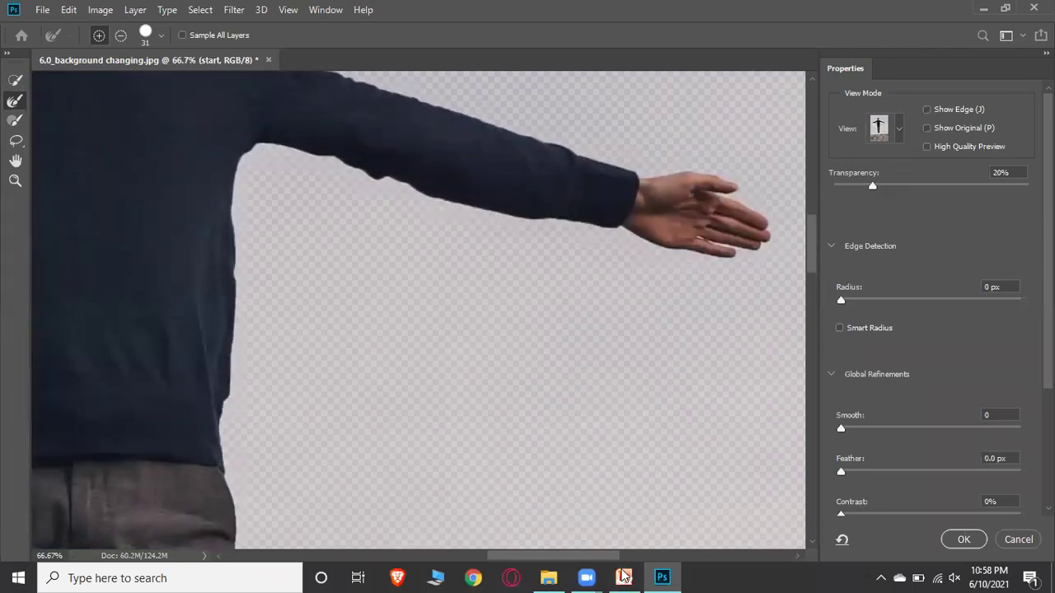
pyautogui.hscroll(-5, 372, 390)
pyautogui.scroll(-6, 371, 390)
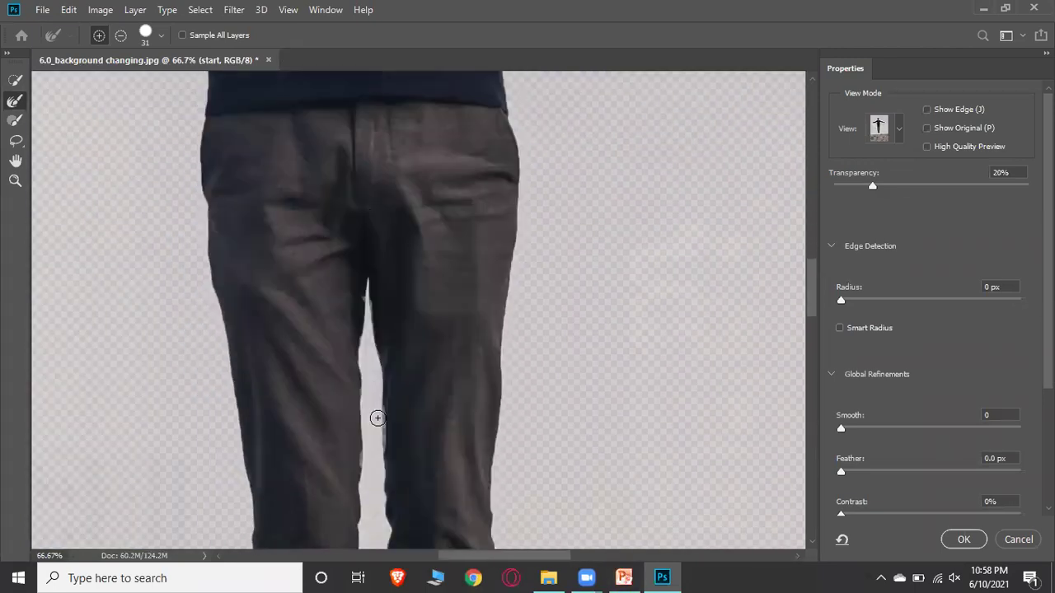
pyautogui.scroll(-6, 377, 418)
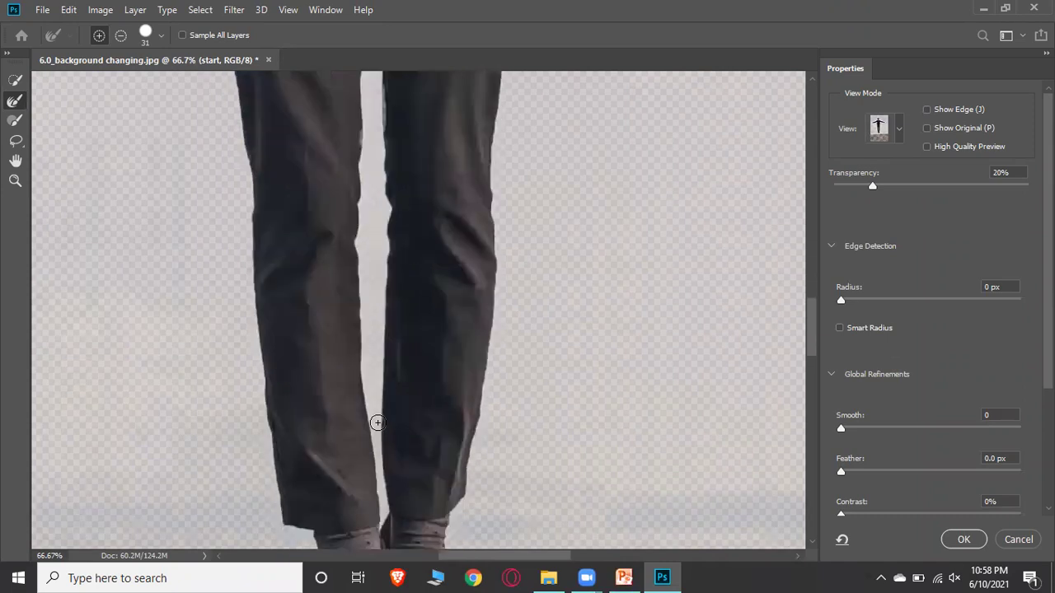
pyautogui.scroll(-1, 377, 422)
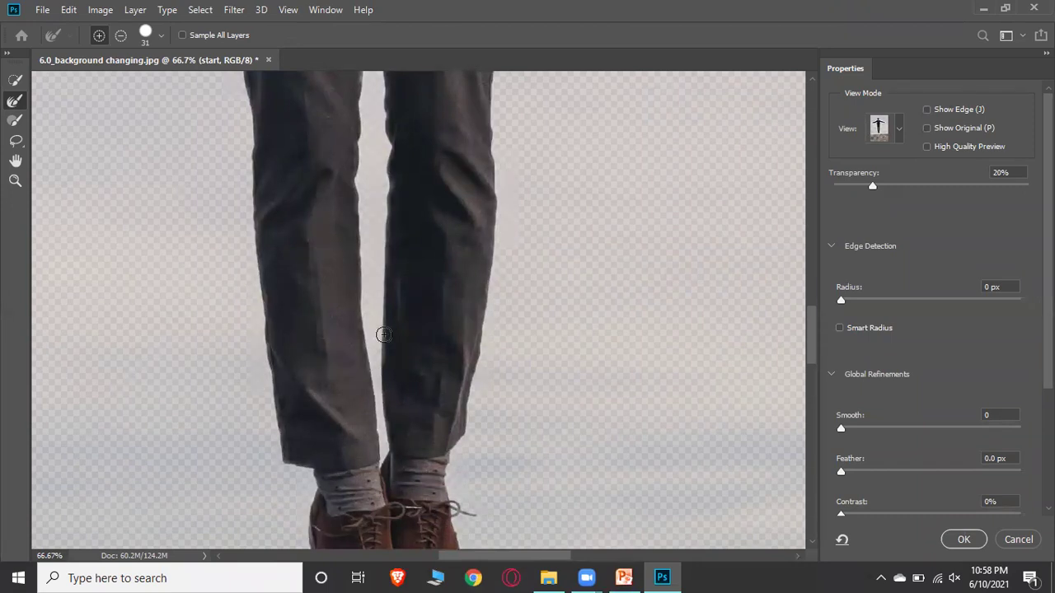
pyautogui.scroll(7, 378, 335)
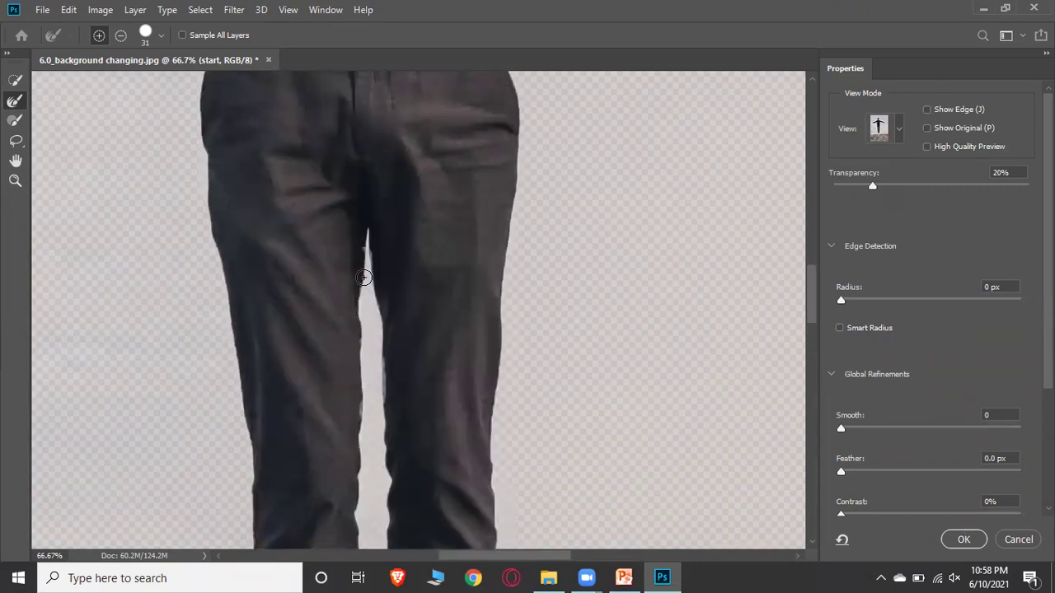
pyautogui.moveTo(367, 285); pyautogui.dragTo(366, 271)
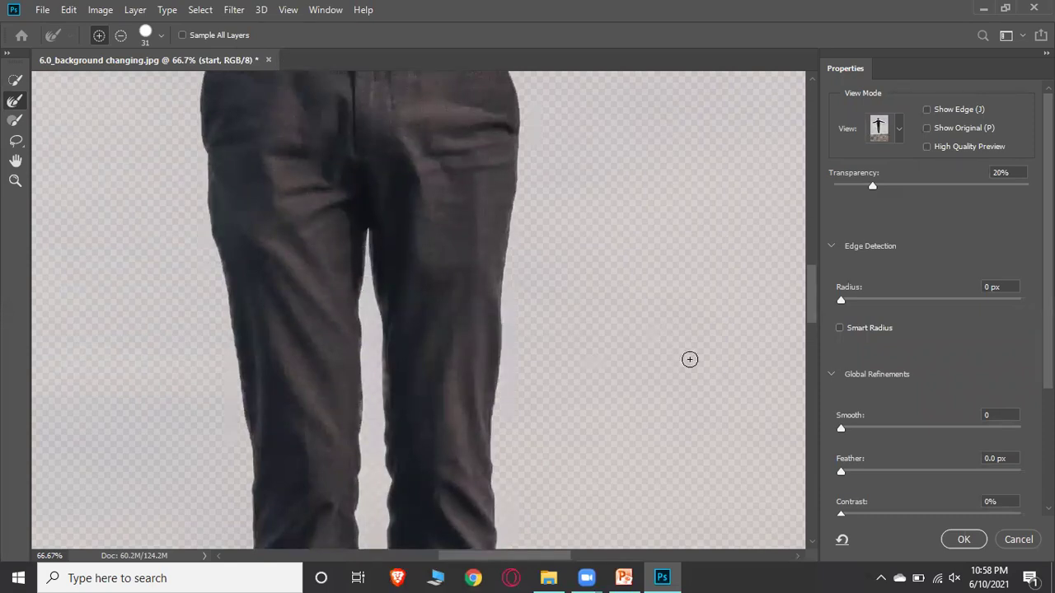
# Step: Refine the edge around the fingertips of the hand on the photo's left and apply the refined selection
pyautogui.scroll(10, 487, 300)
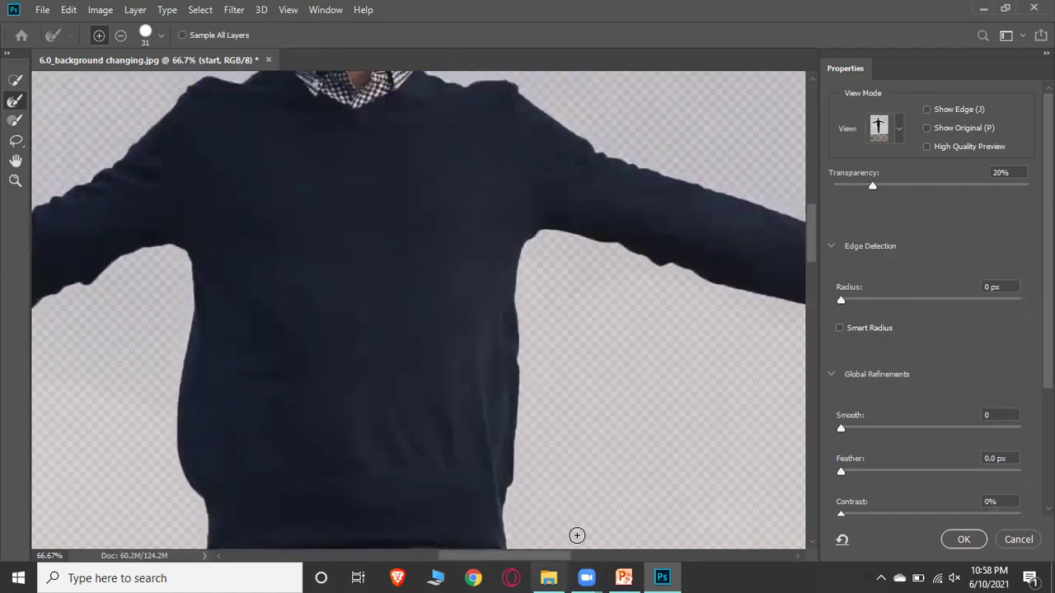
pyautogui.hscroll(-5, 576, 535)
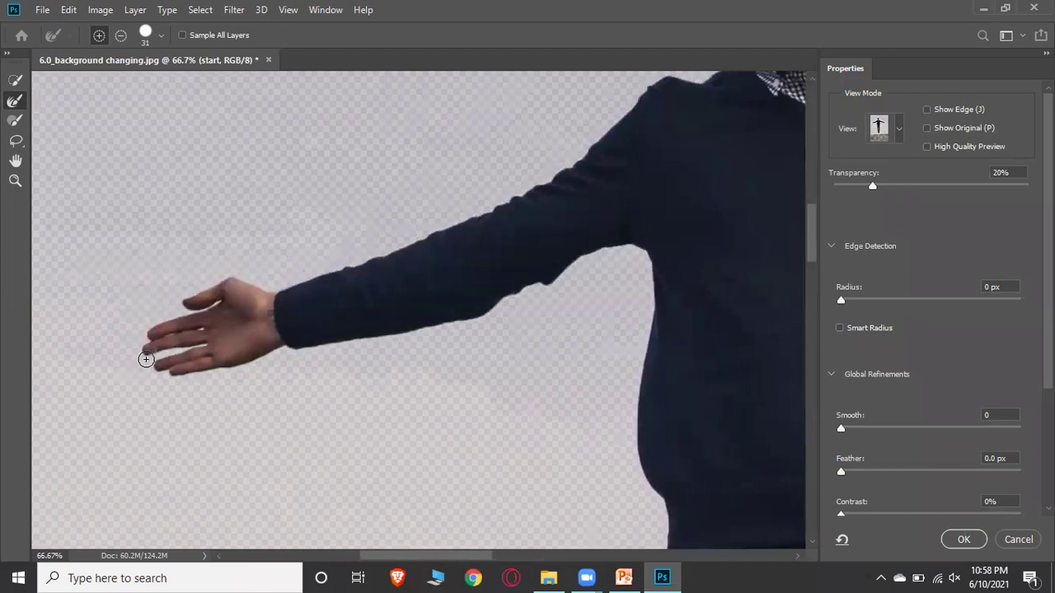
pyautogui.moveTo(149, 359)
pyautogui.mouseDown()
pyautogui.moveTo(206, 347)
pyautogui.moveTo(140, 352)
pyautogui.mouseUp()
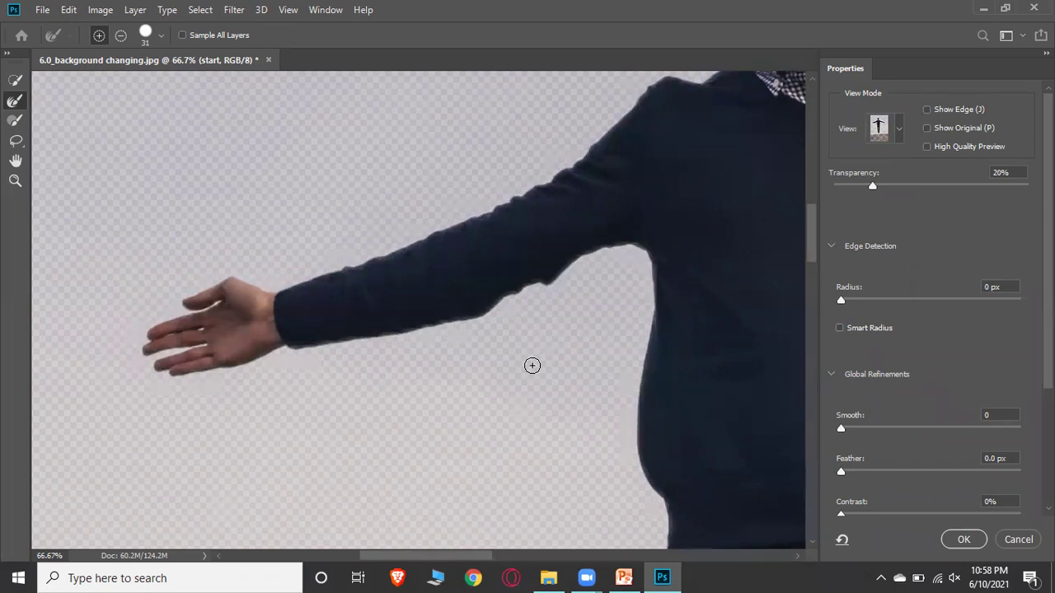
pyautogui.click(964, 540)
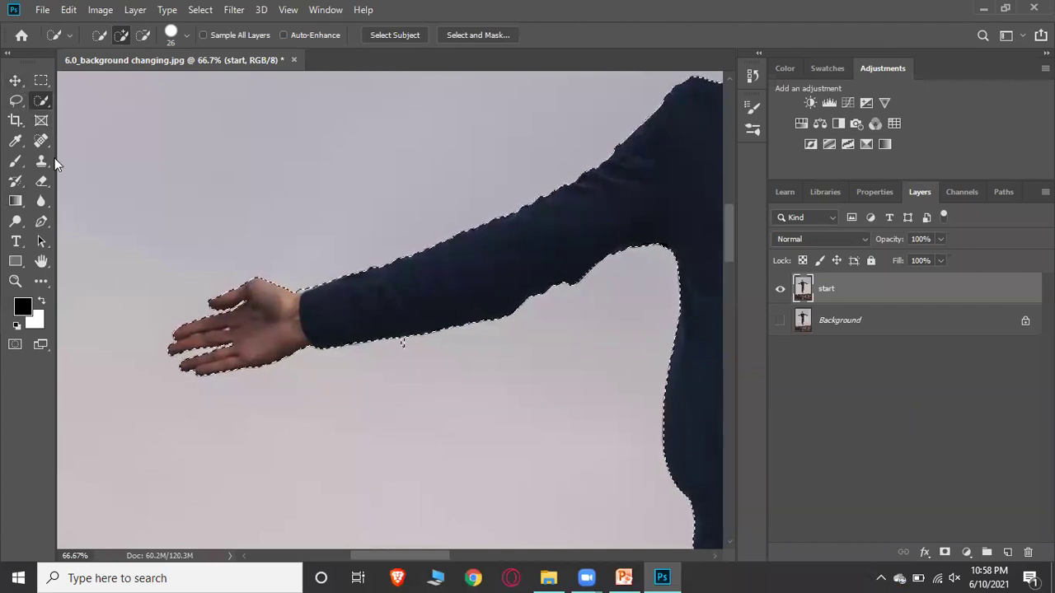
# Step: Clear the selection around the man and look over his torso and legs
pyautogui.hotkey('ctrl', '-')
pyautogui.hotkey('ctrl', '-')
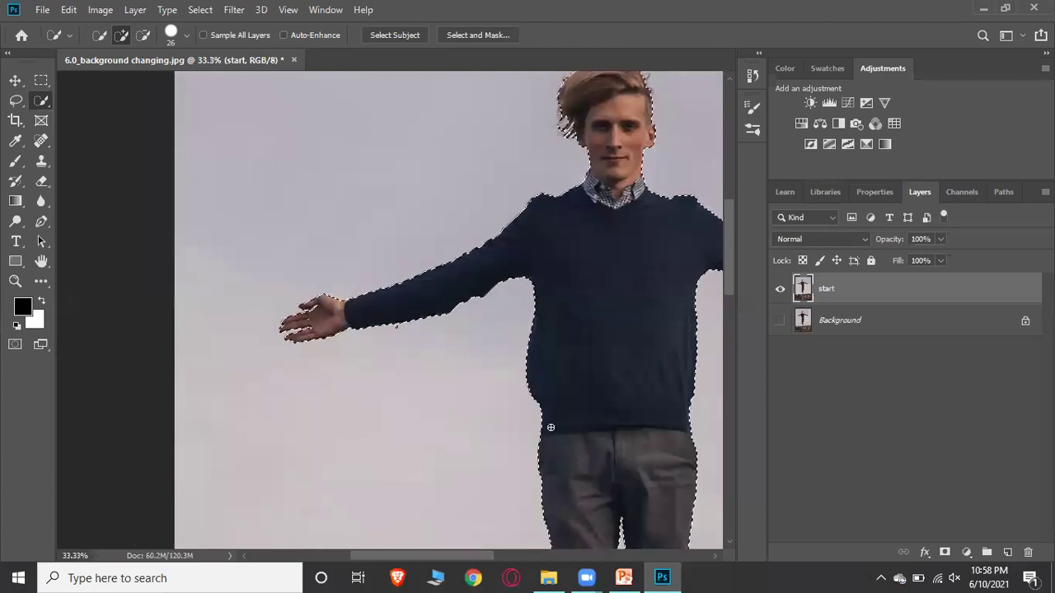
pyautogui.hotkey('ctrl', 'd')
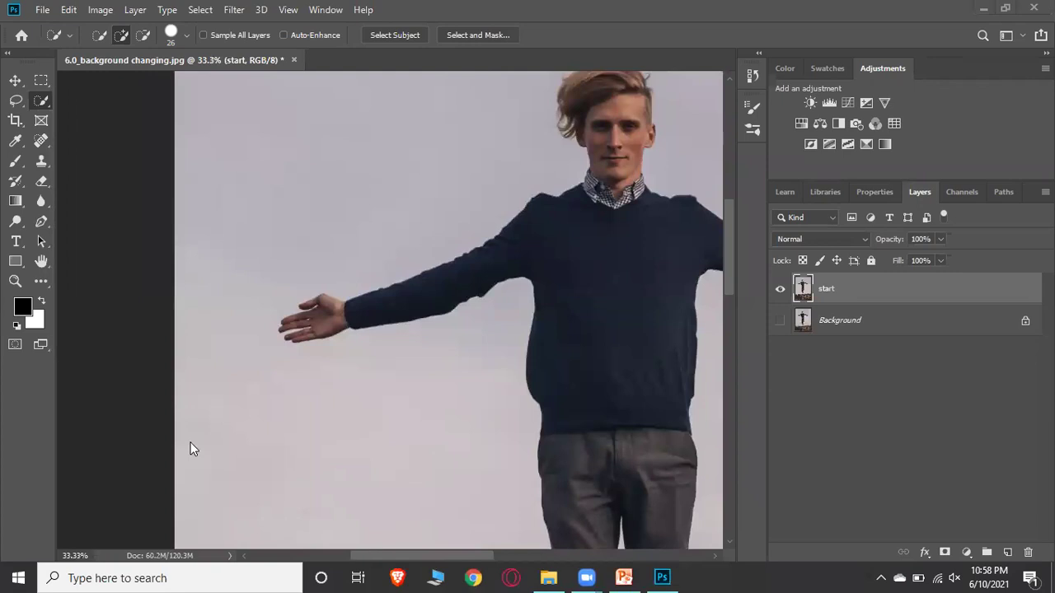
pyautogui.scroll(-3, 610, 418)
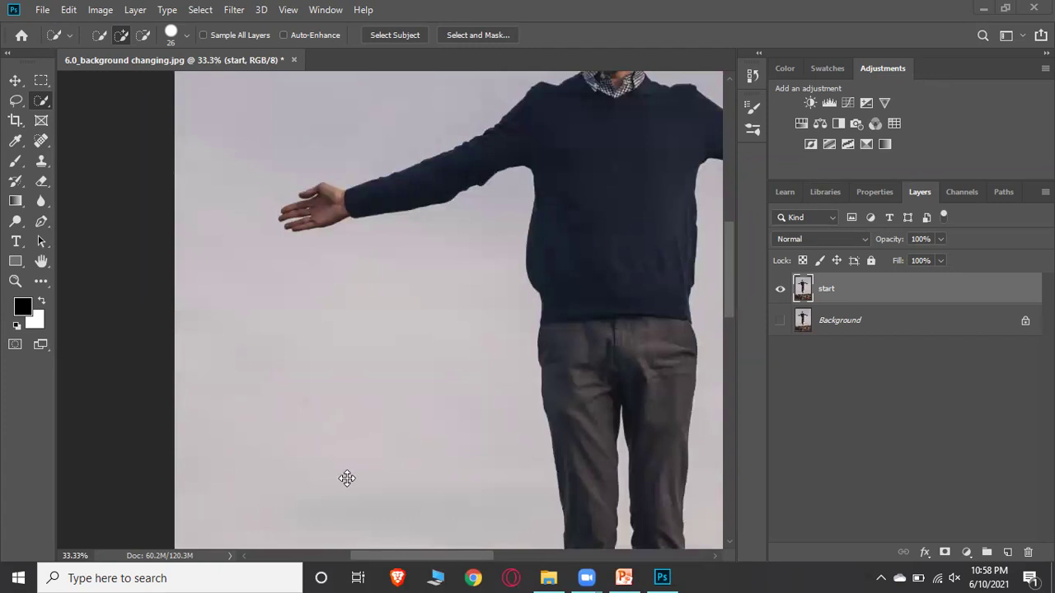
pyautogui.scroll(-1, 472, 478)
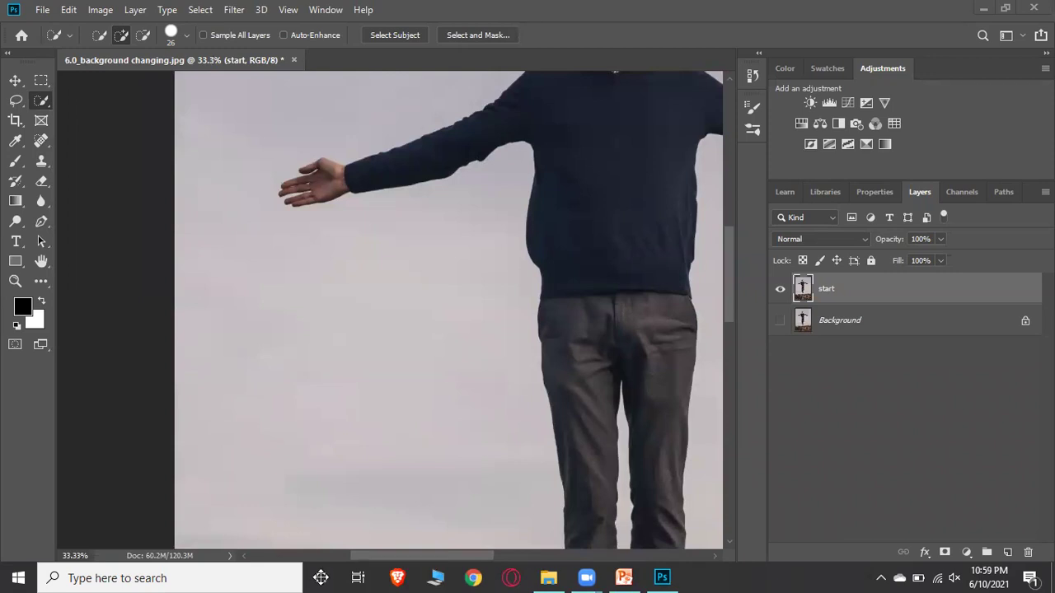
# Step: Add a layer mask to the start layer from the man's selection and check the whole cut-out from head to shoes
pyautogui.rightClick(618, 228)
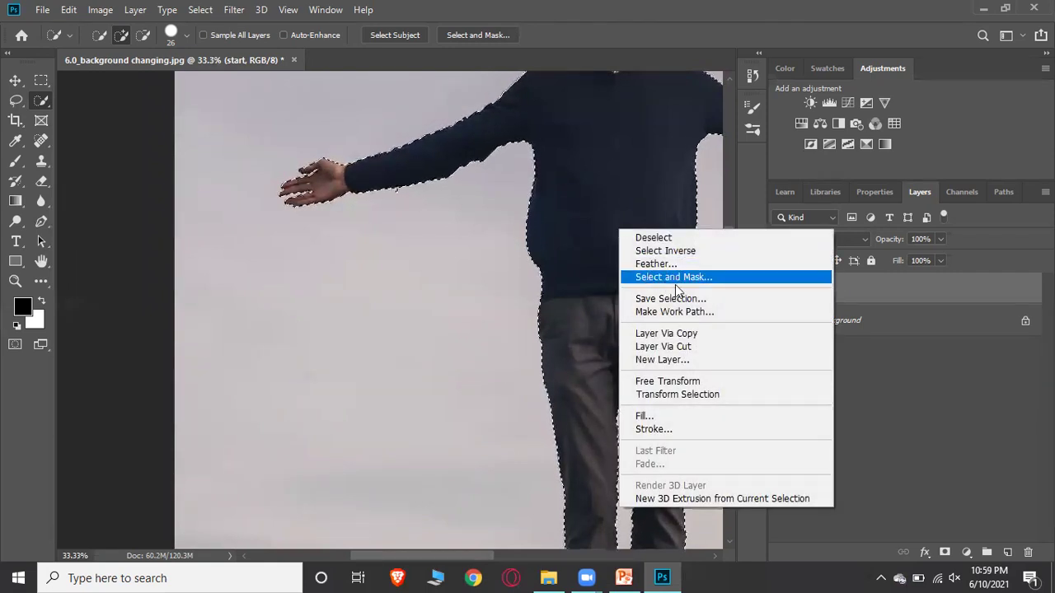
pyautogui.click(961, 416)
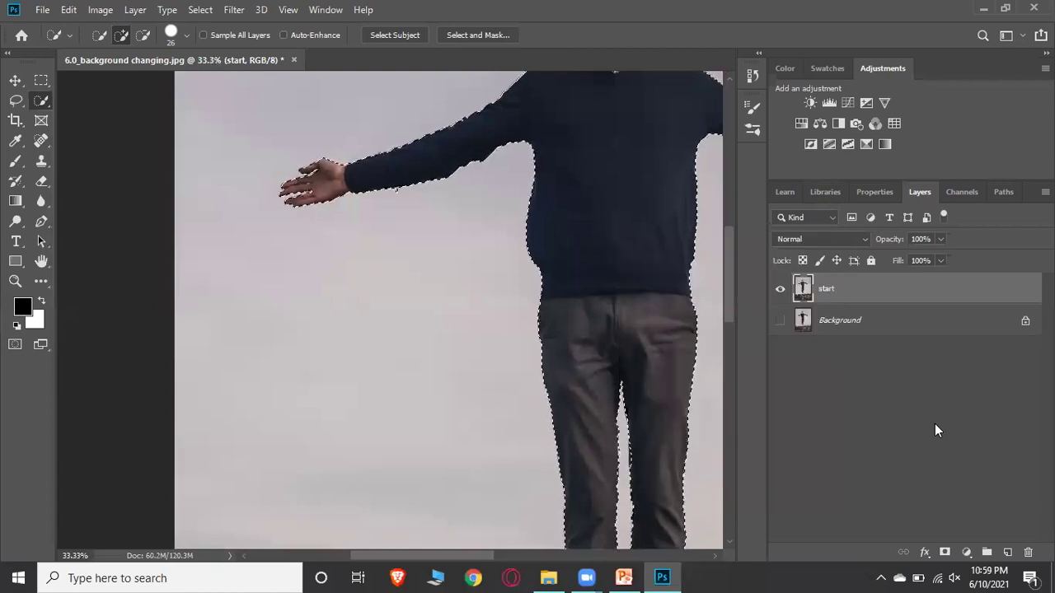
pyautogui.click(943, 553)
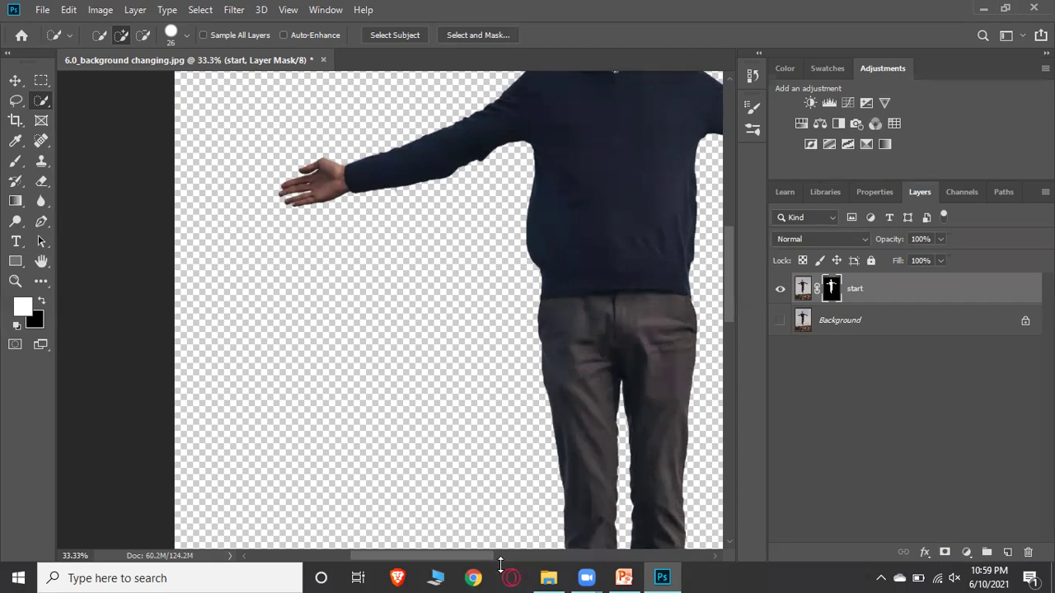
pyautogui.hscroll(5, 500, 563)
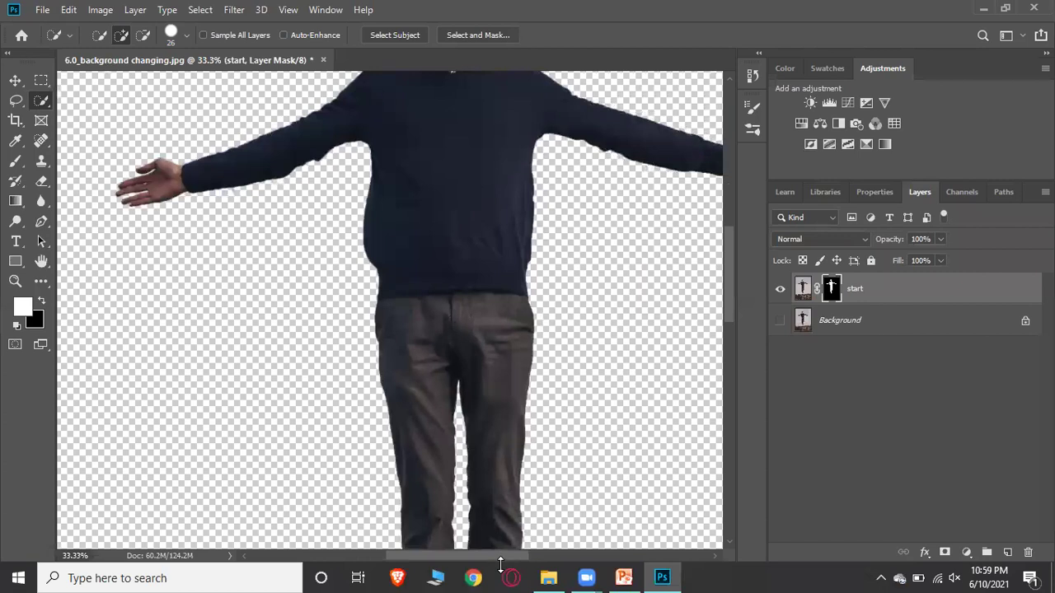
pyautogui.hotkey('ctrl', '-')
pyautogui.hotkey('ctrl', '-')
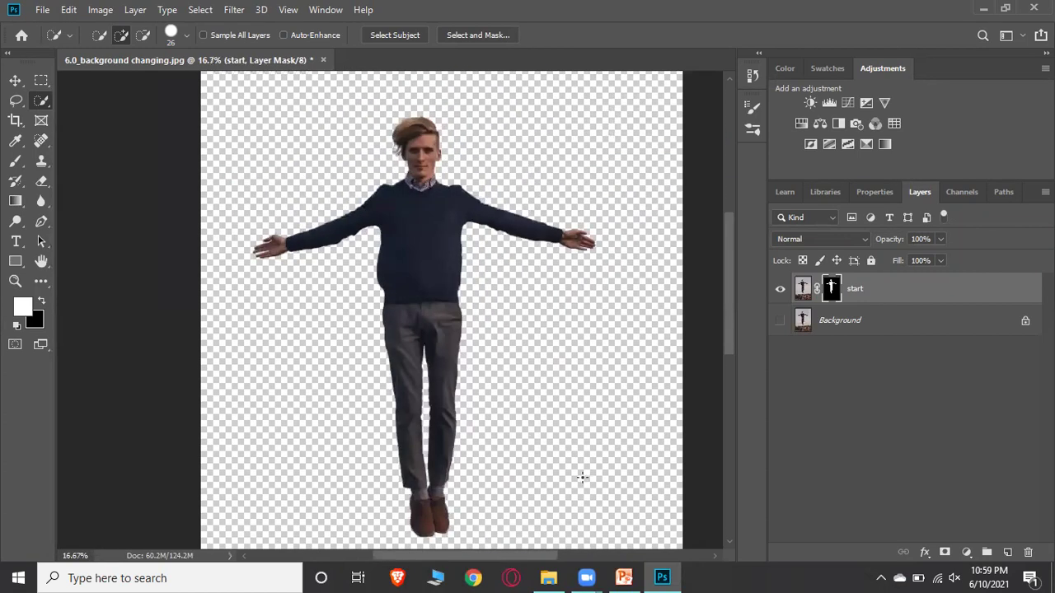
pyautogui.scroll(-6, 621, 420)
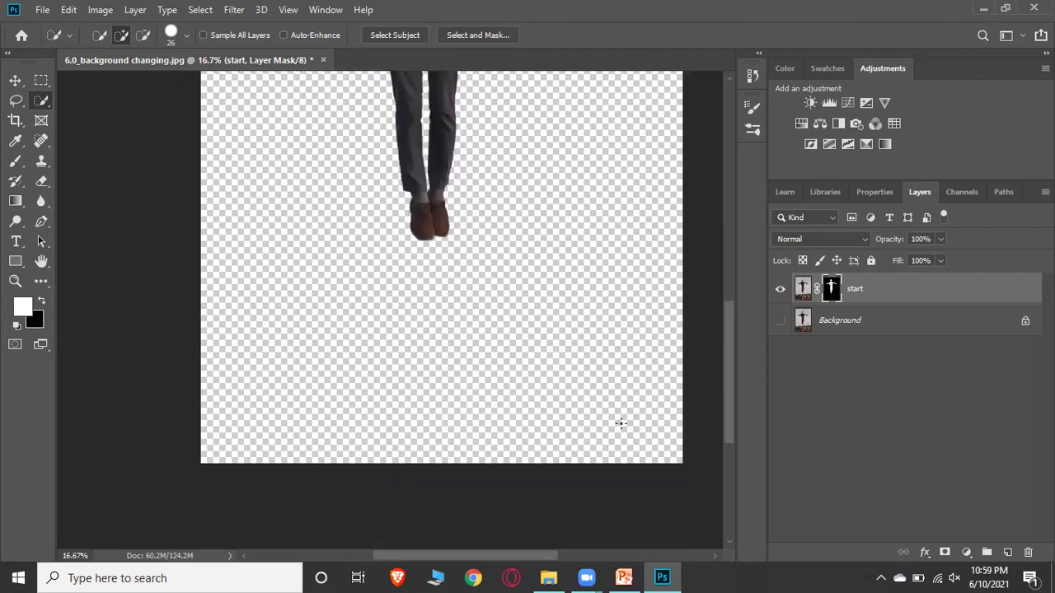
pyautogui.scroll(6, 620, 423)
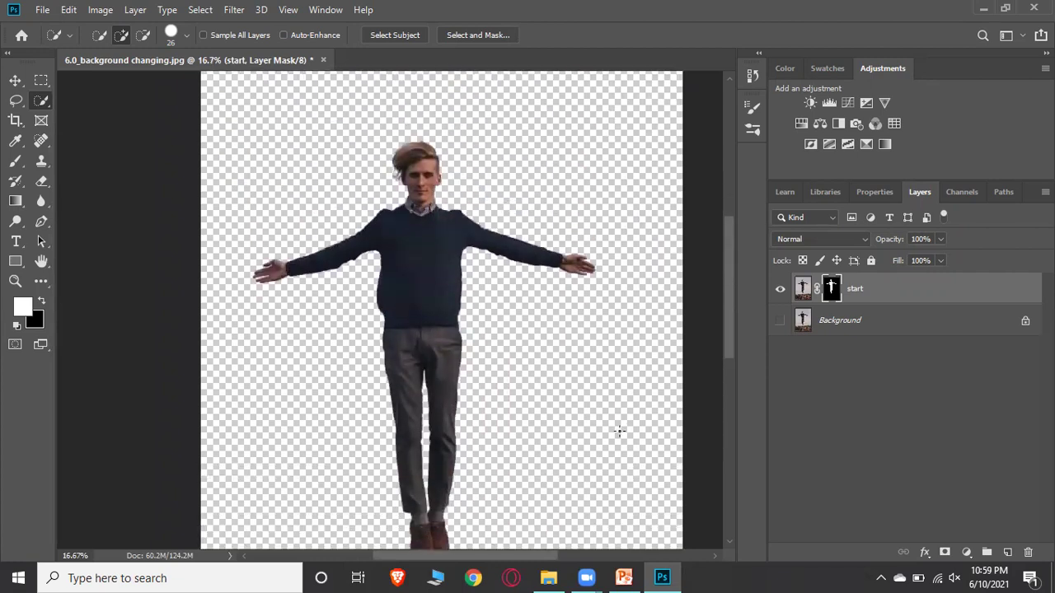
pyautogui.scroll(-2, 619, 430)
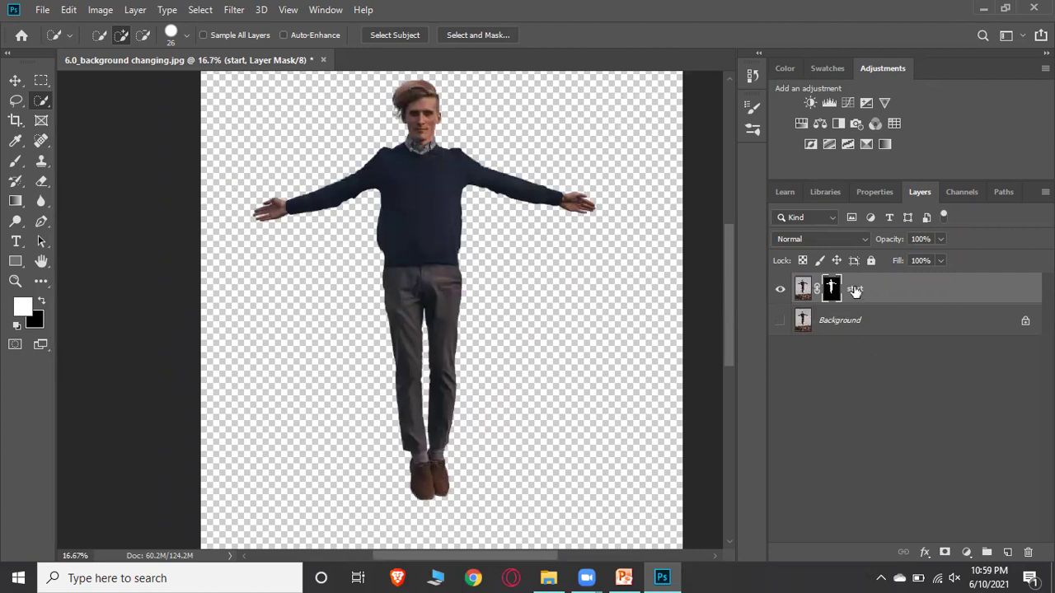
# Step: Add a new empty layer above start and place the 5.2_cropping image in it as an embedded file
pyautogui.hotkey('ctrl', '2')
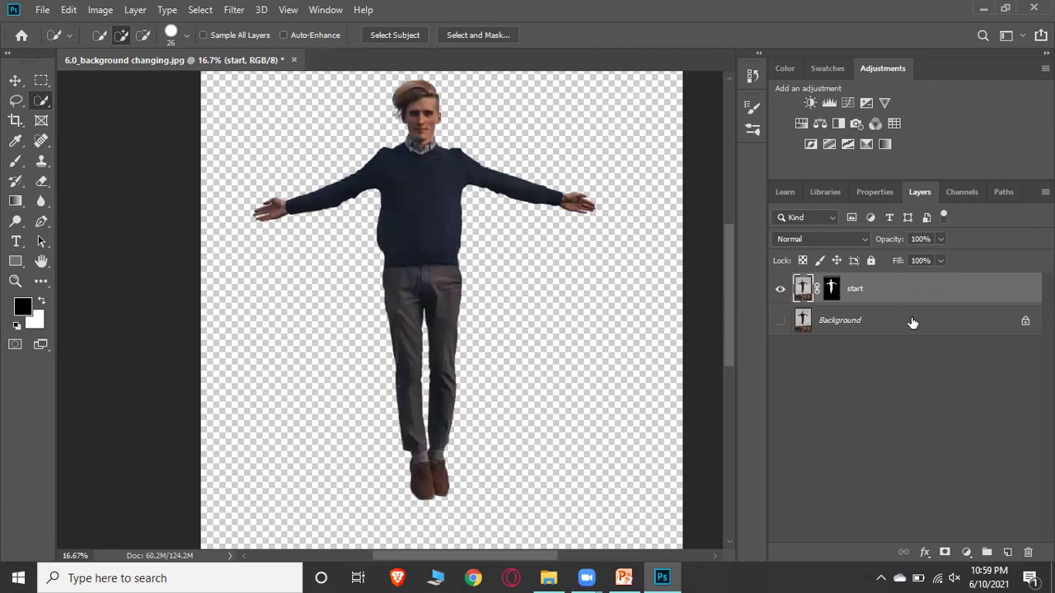
pyautogui.click(1008, 553)
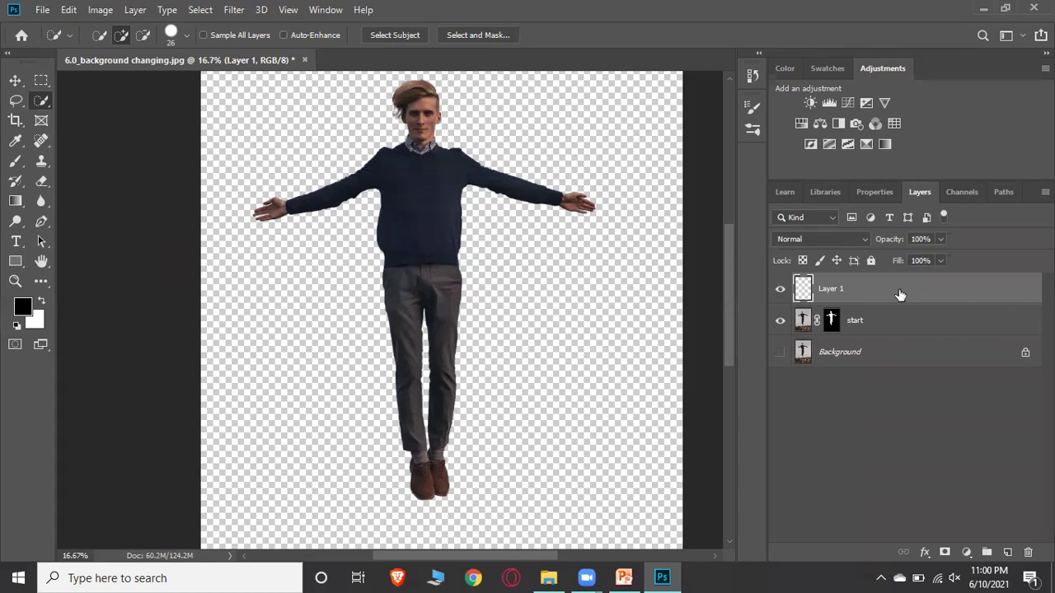
pyautogui.click(45, 10)
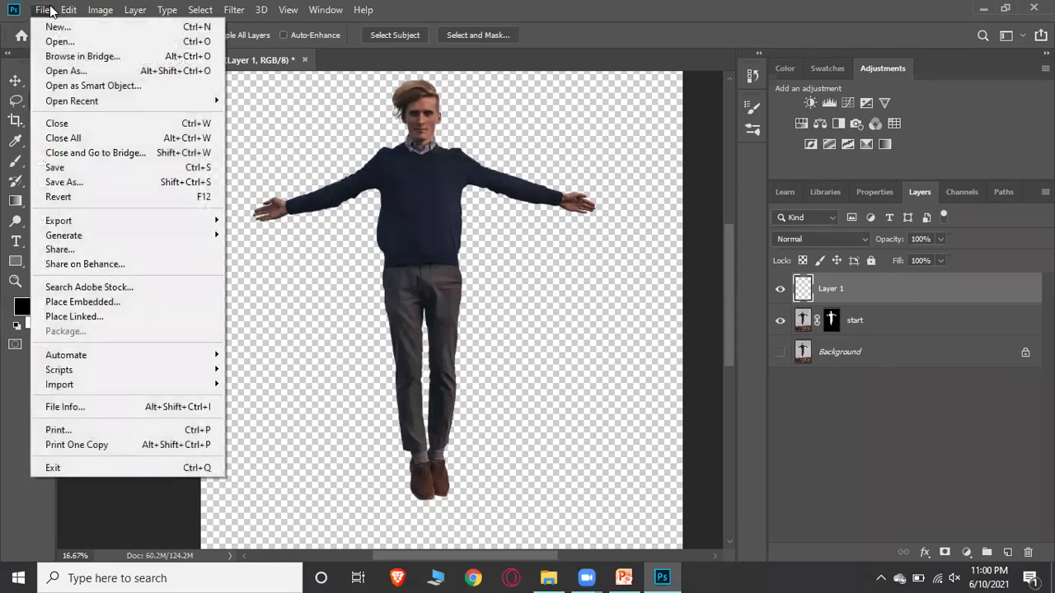
pyautogui.click(87, 303)
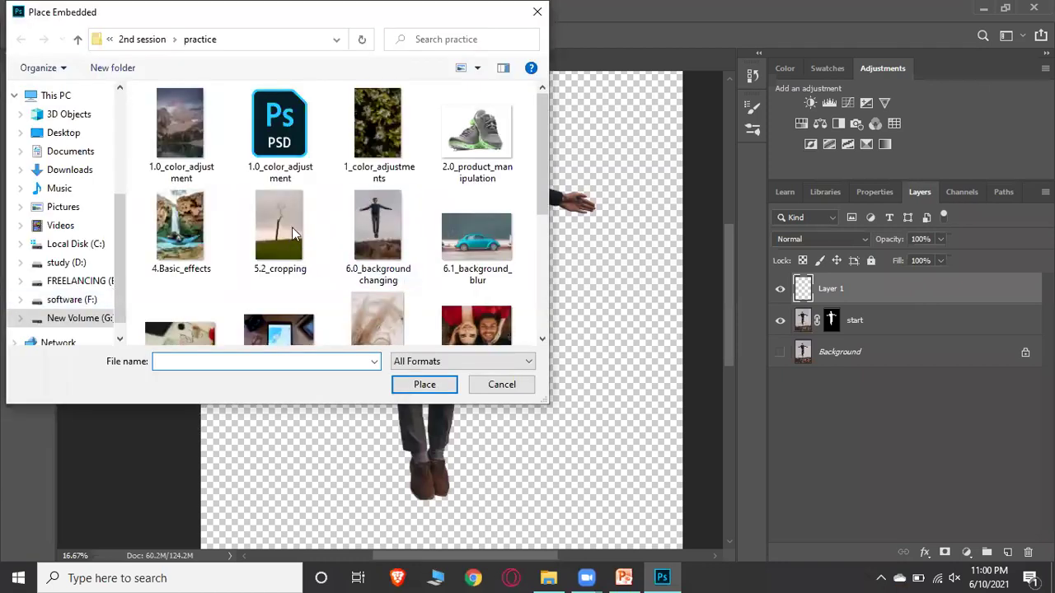
pyautogui.click(288, 233)
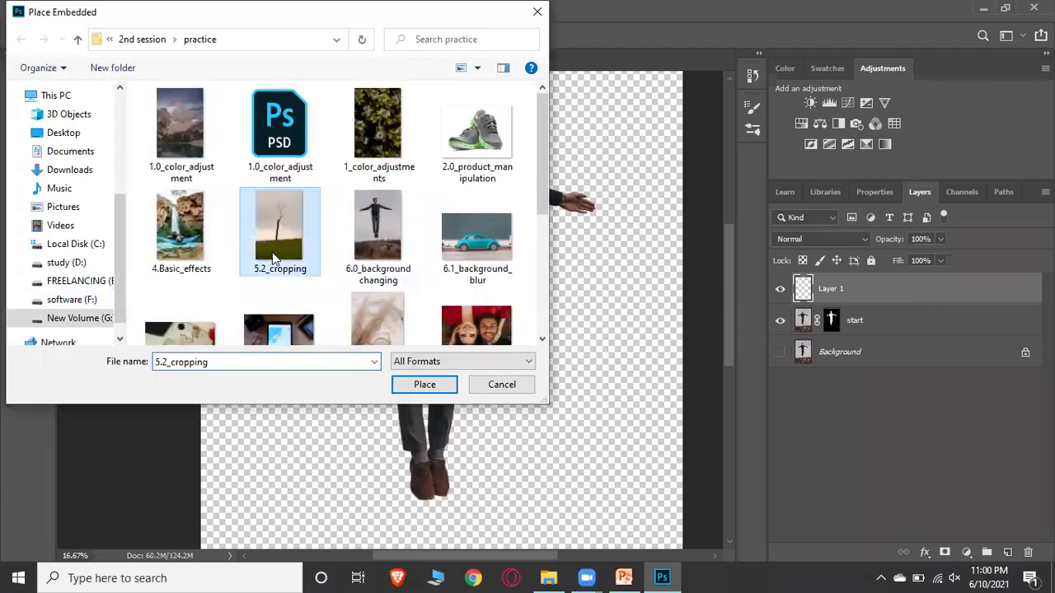
pyautogui.click(425, 384)
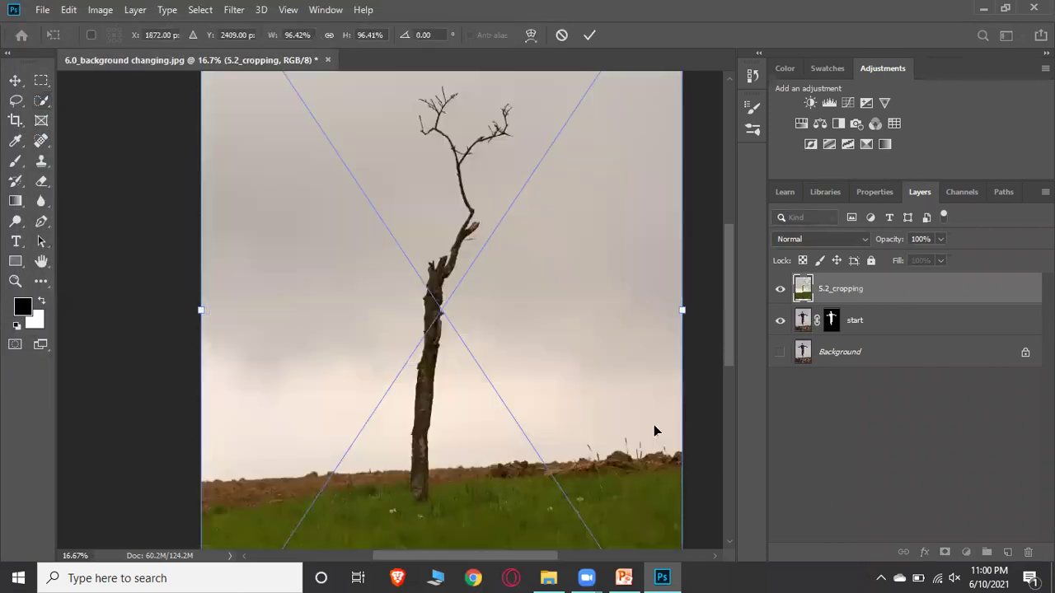
# Step: Shift the placed tree image down until it covers the whole canvas and commit the placement
pyautogui.hotkey('ctrl', '-')
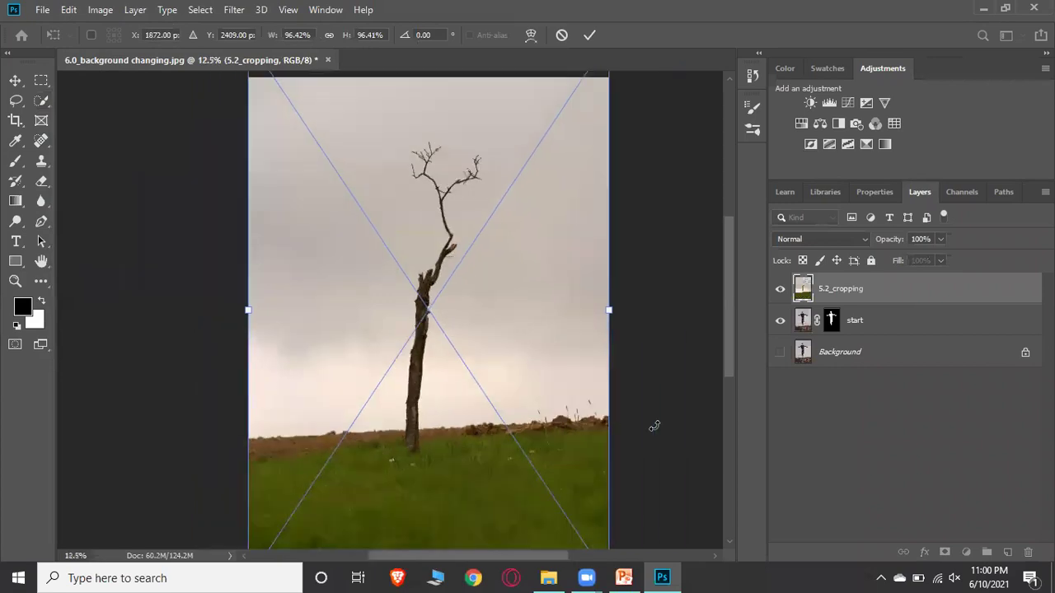
pyautogui.hotkey('ctrl', '-')
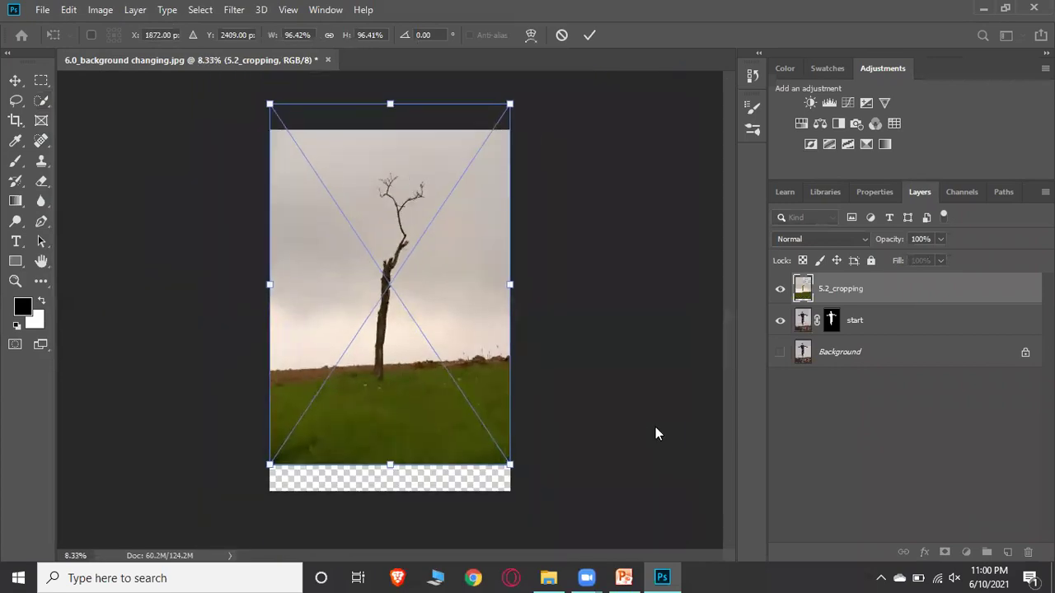
pyautogui.moveTo(408, 440); pyautogui.dragTo(405, 465)
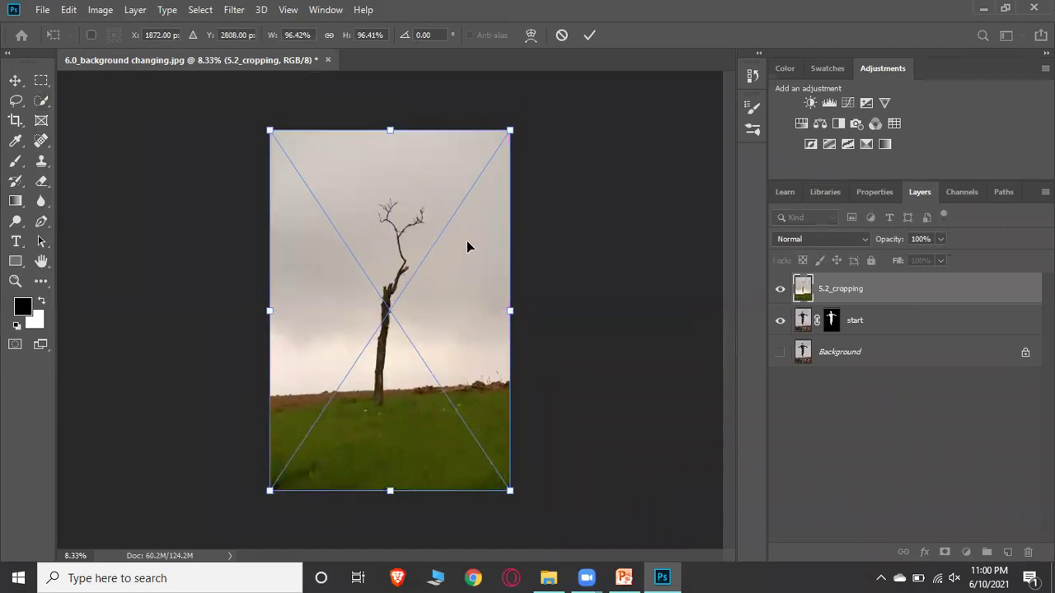
pyautogui.press('Return')
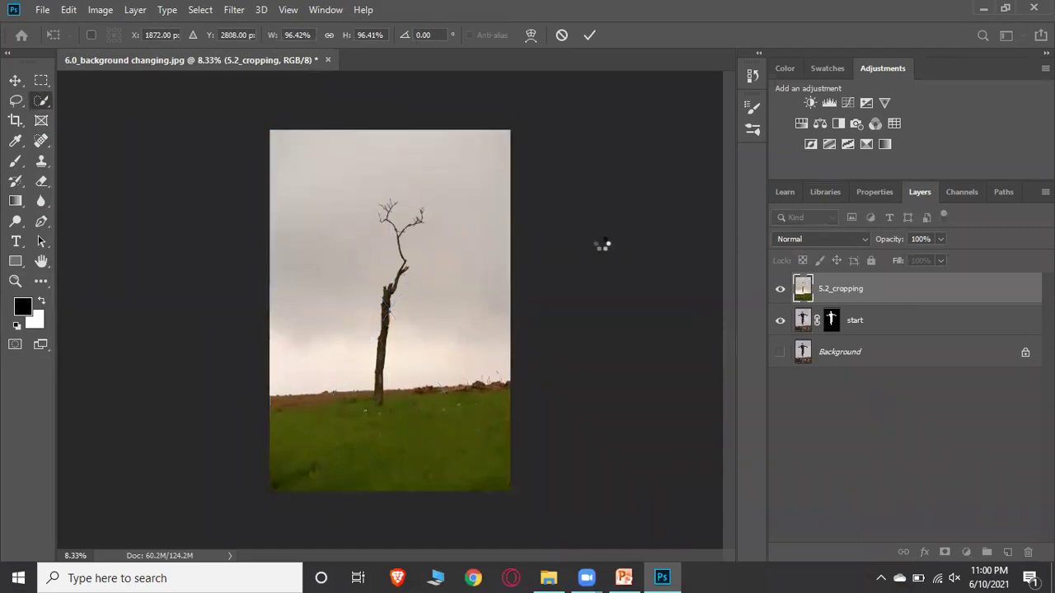
pyautogui.press('w')
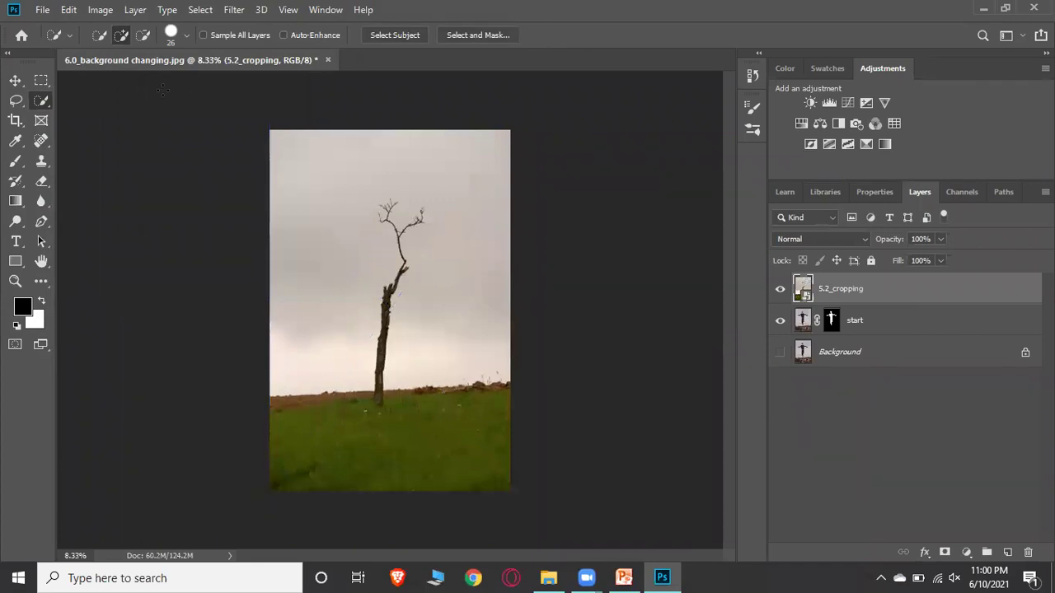
# Step: Reorder the start layer above 5.2_cropping and move the man down so his shoes are over the grass
pyautogui.click(14, 80)
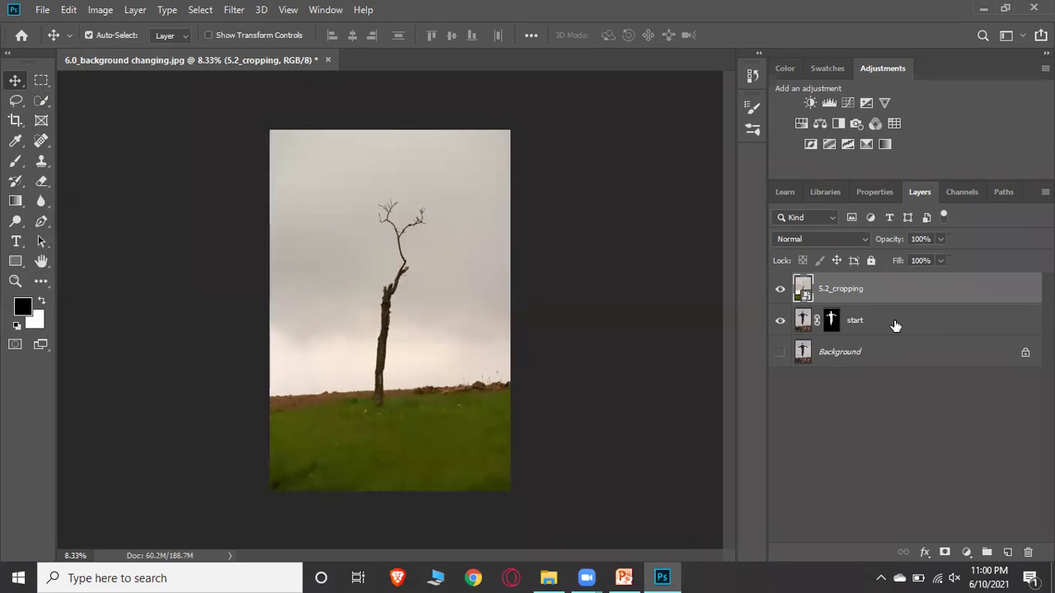
pyautogui.moveTo(896, 326); pyautogui.dragTo(882, 284)
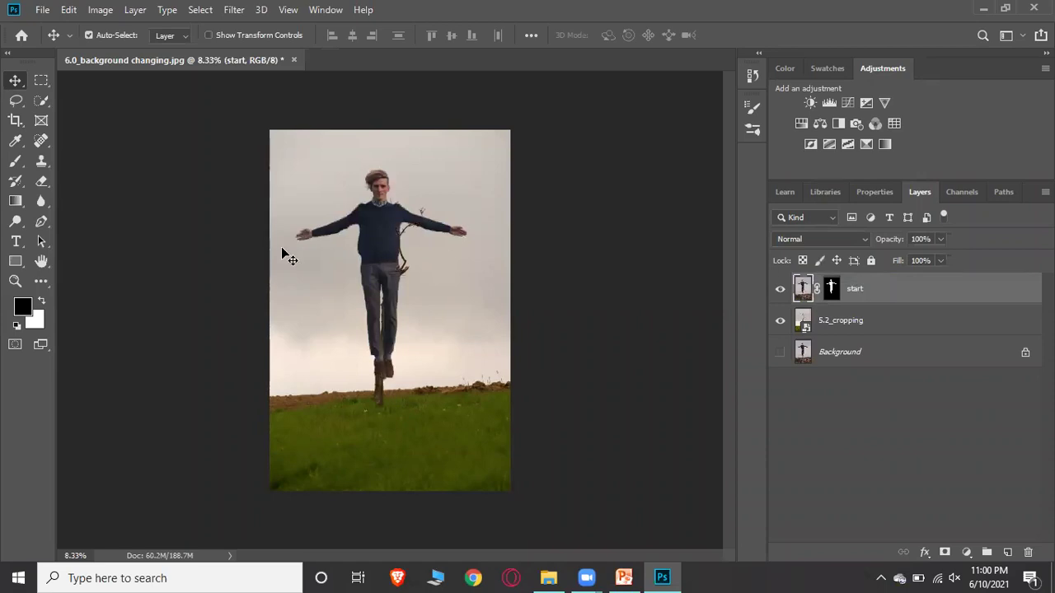
pyautogui.moveTo(396, 283); pyautogui.dragTo(407, 322)
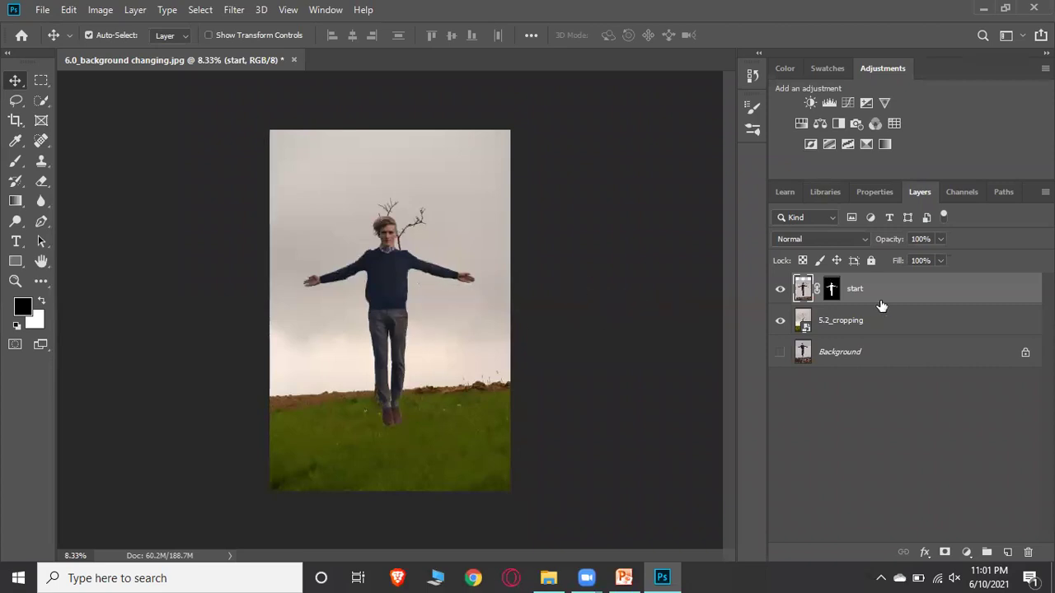
pyautogui.moveTo(393, 294); pyautogui.dragTo(385, 297)
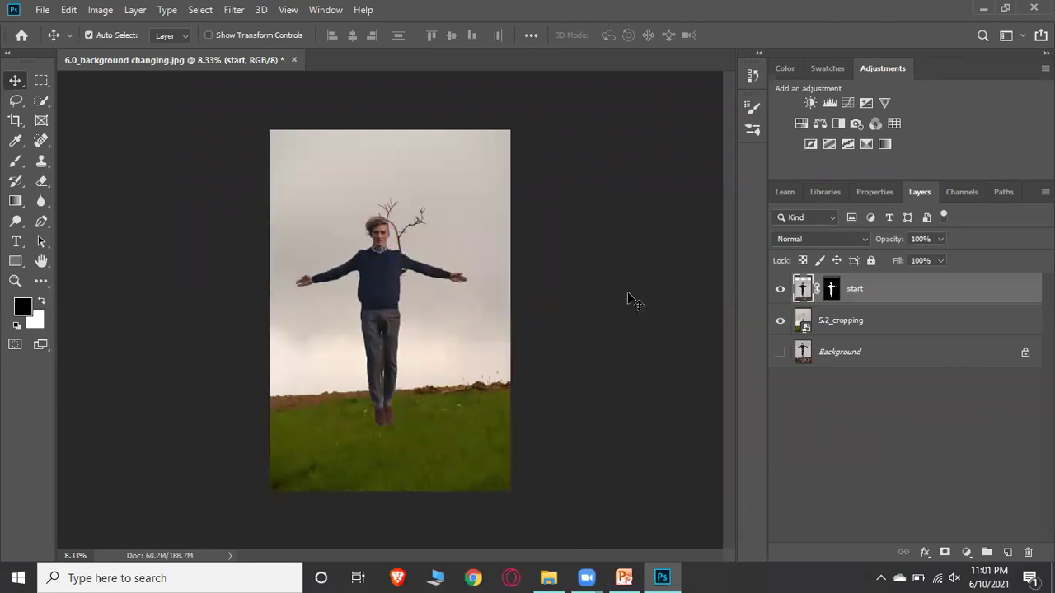
# Step: Convert the start layer to a smart object, then scale the man to about 98% and place him just right of the tree trunk
pyautogui.rightClick(863, 290)
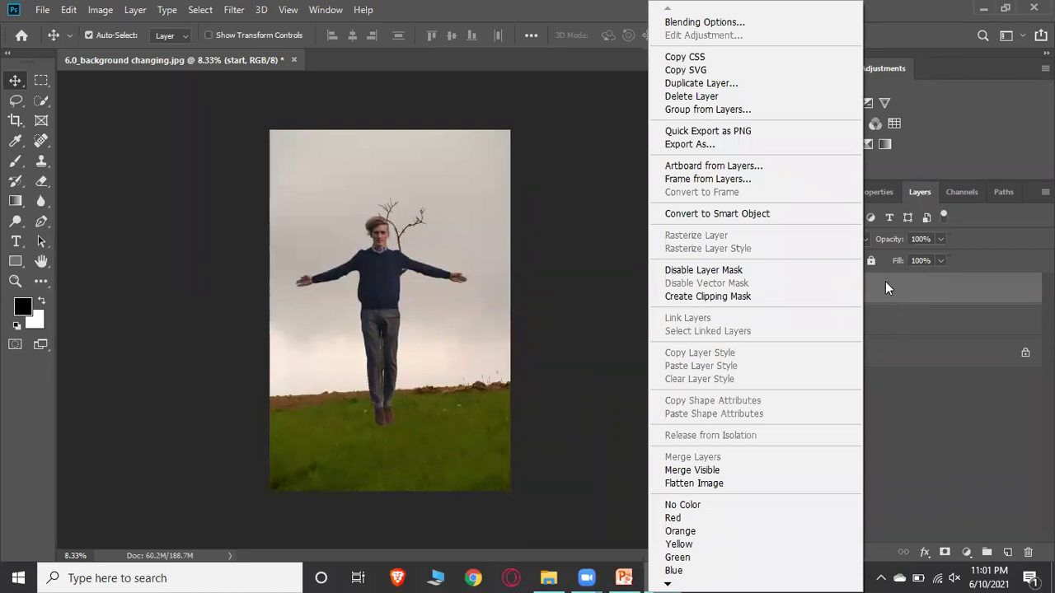
pyautogui.click(759, 215)
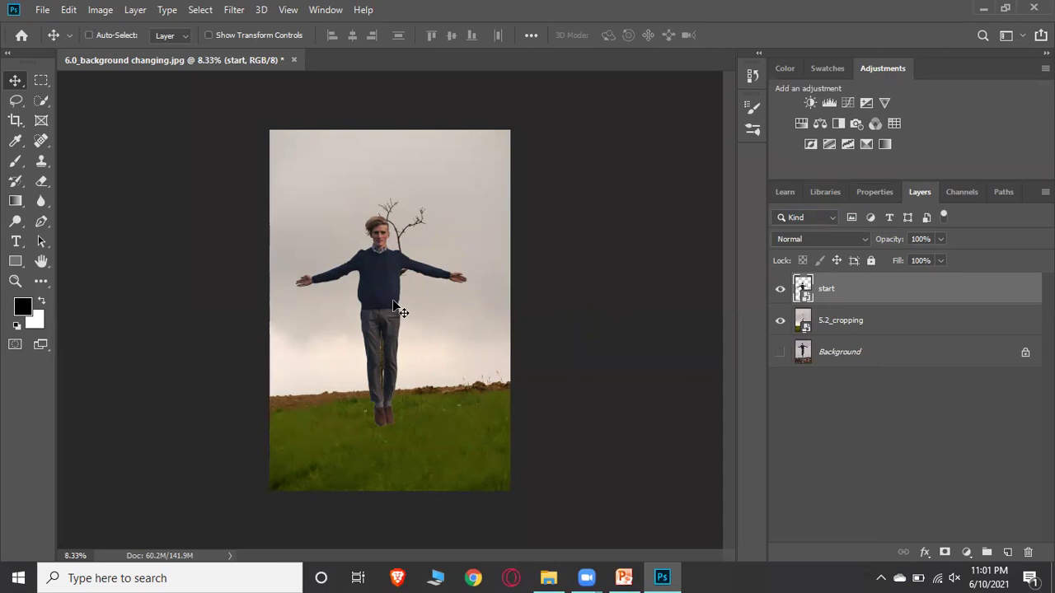
pyautogui.hotkey('ctrl', 't')
pyautogui.moveTo(467, 213); pyautogui.dragTo(558, 148)
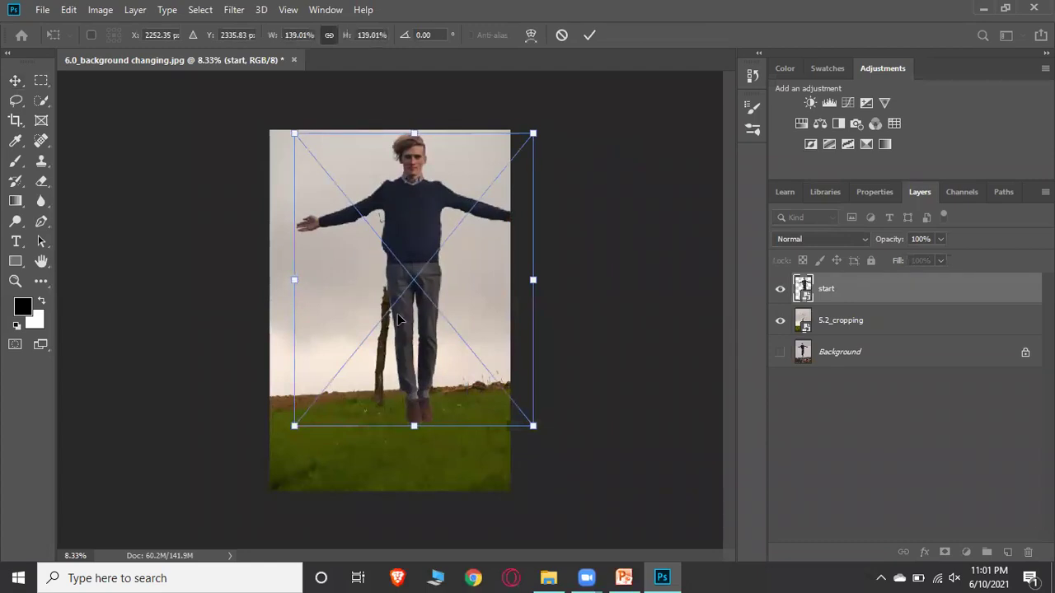
pyautogui.moveTo(294, 426); pyautogui.dragTo(278, 454)
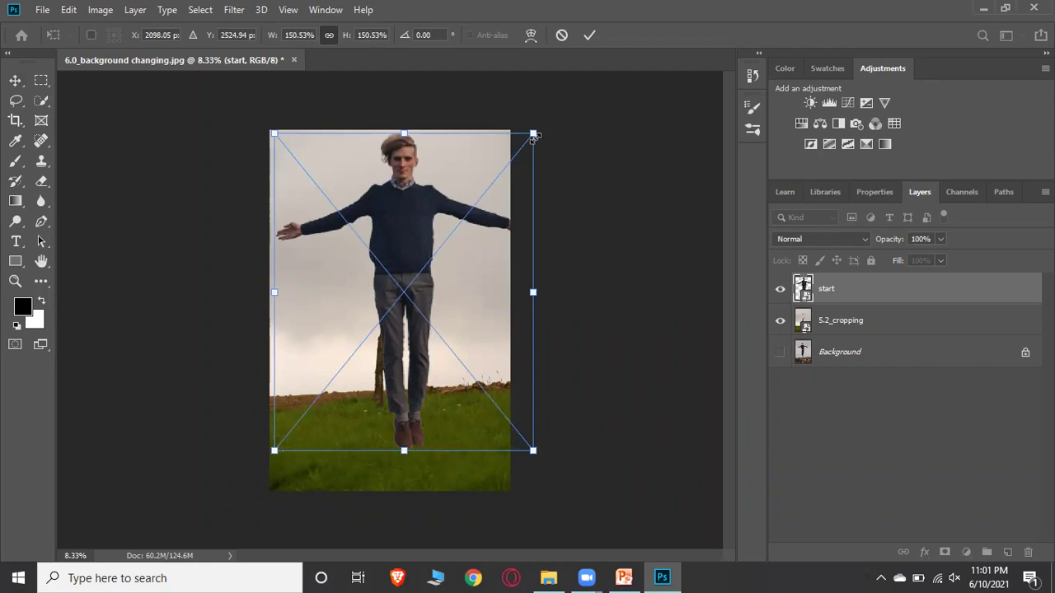
pyautogui.moveTo(535, 137); pyautogui.dragTo(467, 187)
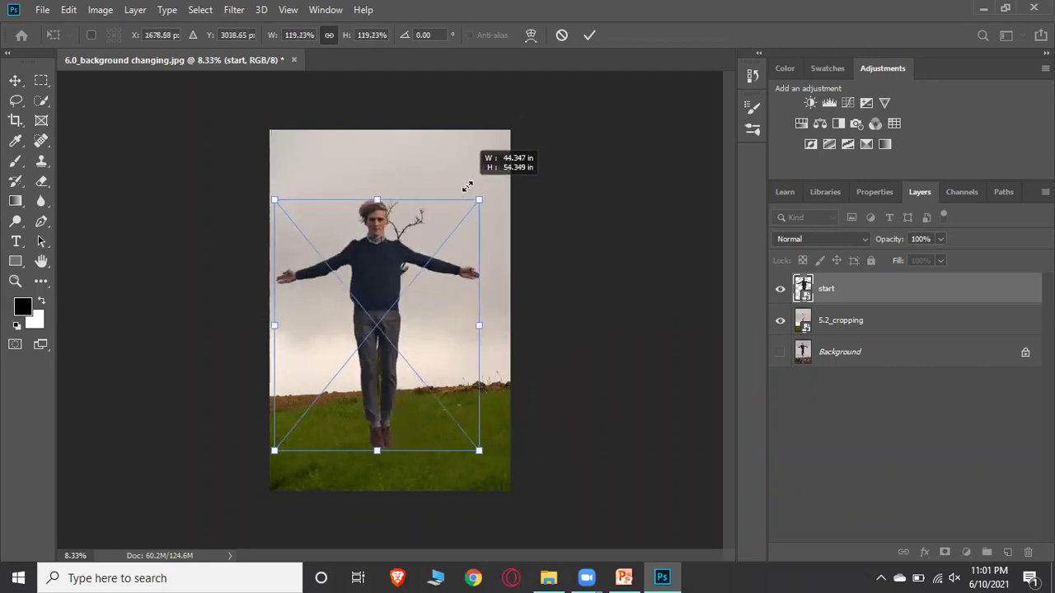
pyautogui.moveTo(381, 297); pyautogui.dragTo(394, 294)
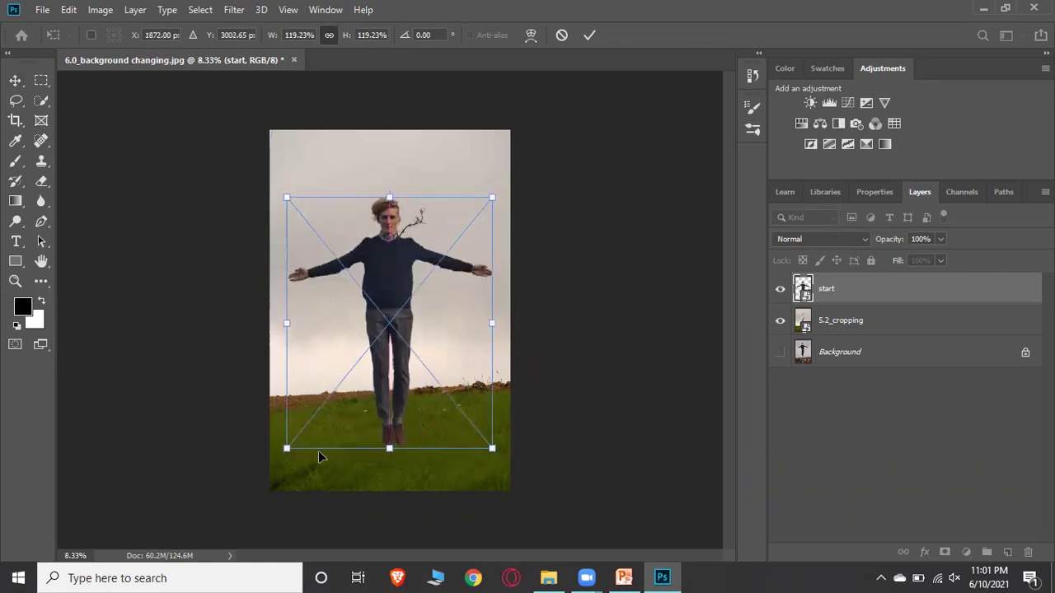
pyautogui.moveTo(286, 448); pyautogui.dragTo(320, 402)
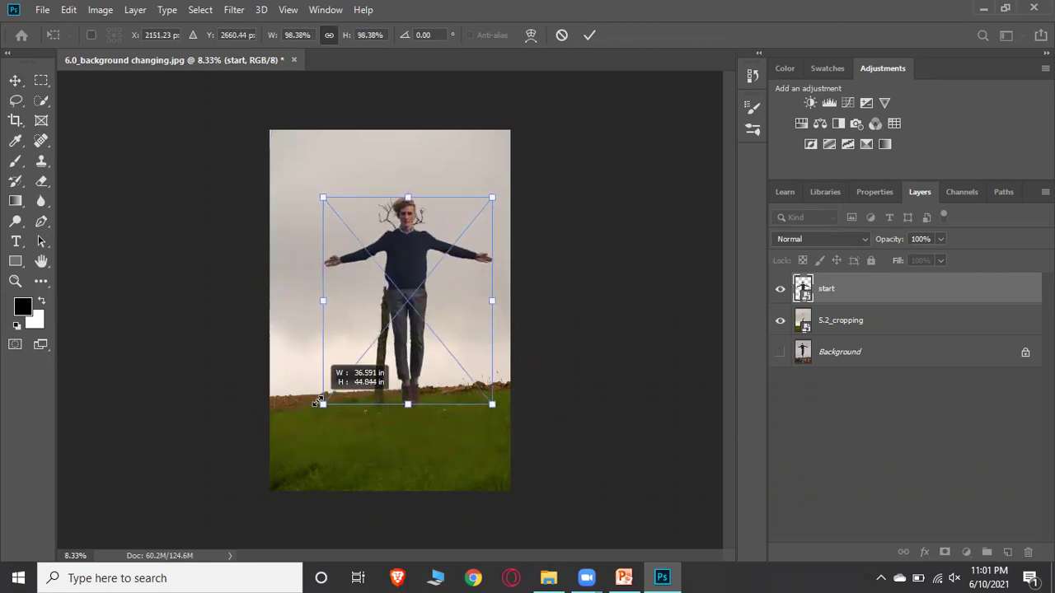
pyautogui.moveTo(417, 301); pyautogui.dragTo(415, 329)
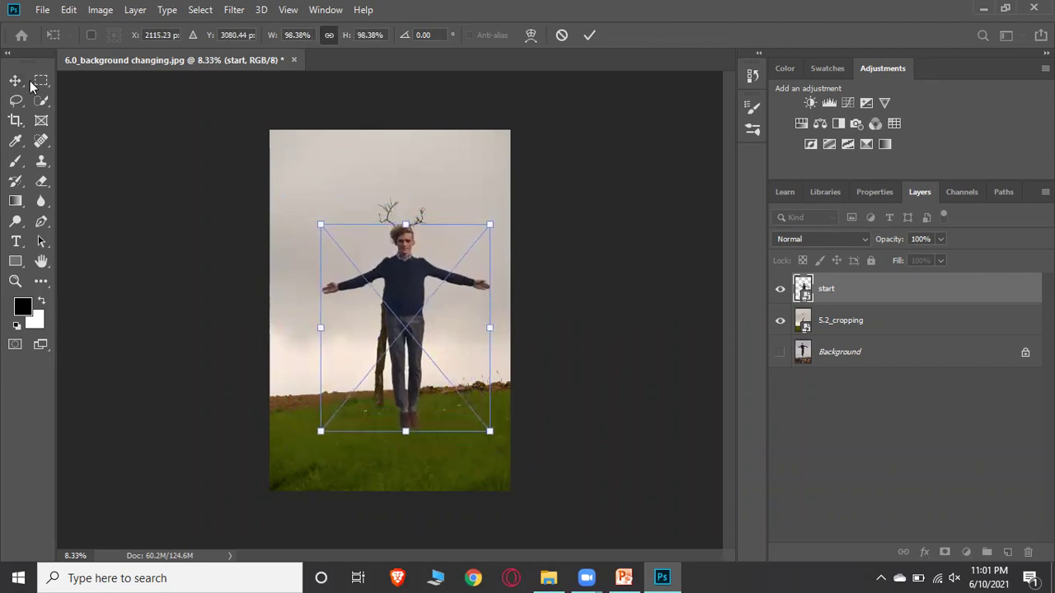
pyautogui.click(15, 80)
pyautogui.click(609, 253)
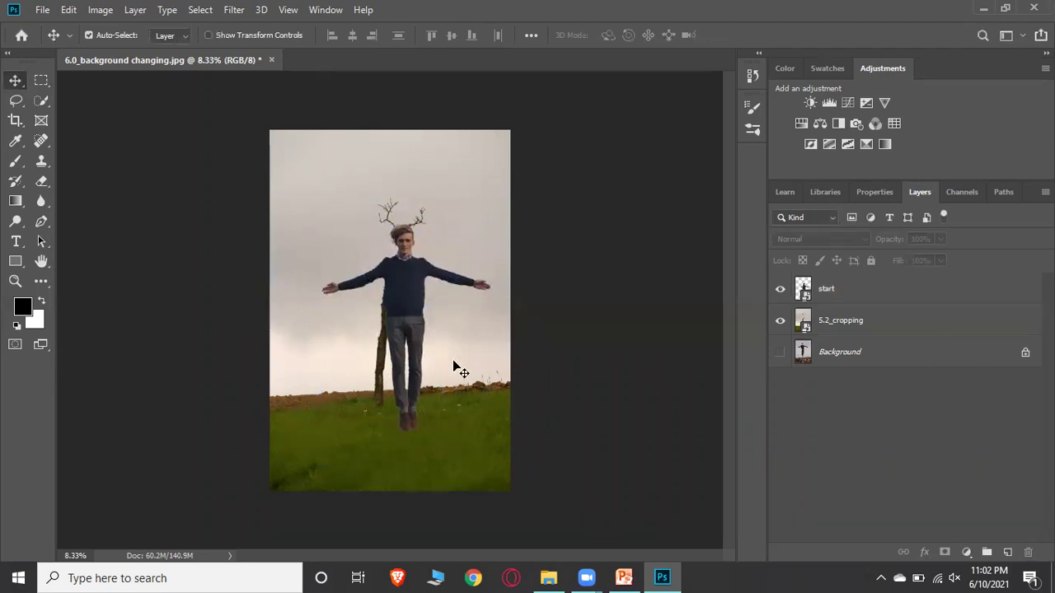
# Step: Select the Brush tool and set its painting colour to black
pyautogui.click(416, 363)
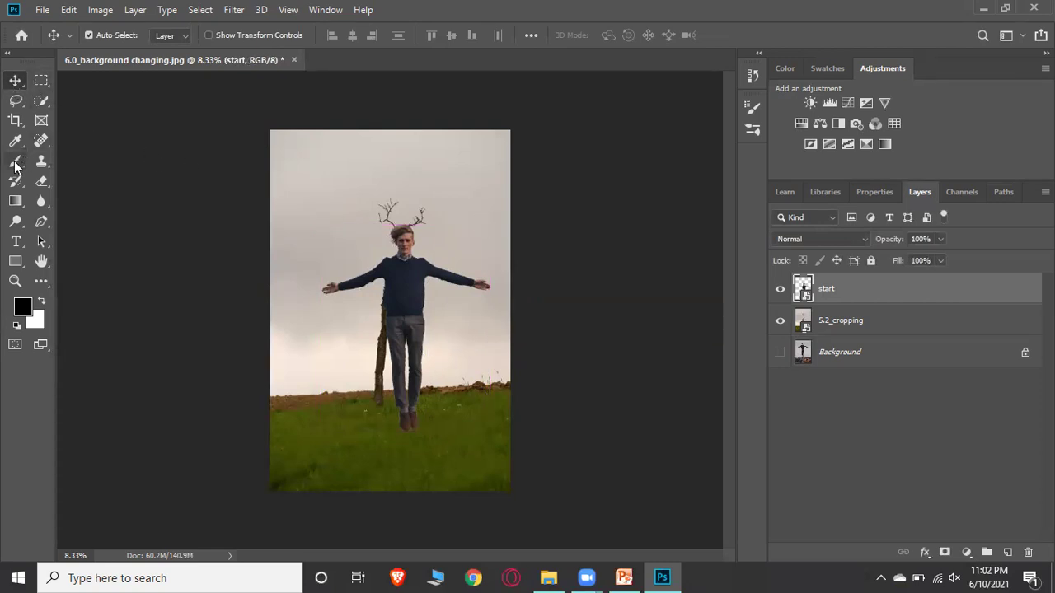
pyautogui.click(16, 163)
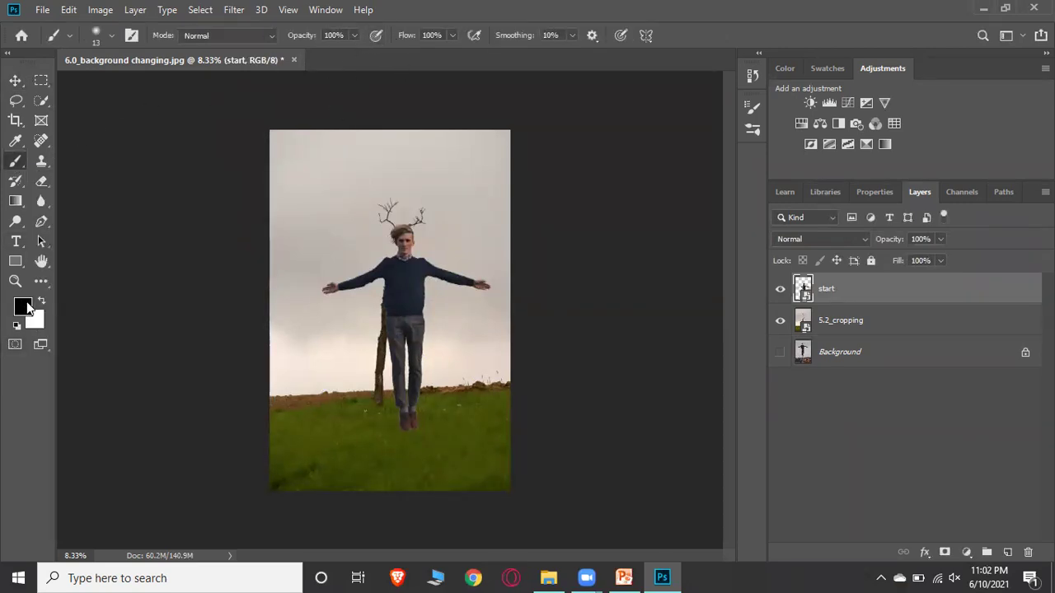
pyautogui.click(826, 72)
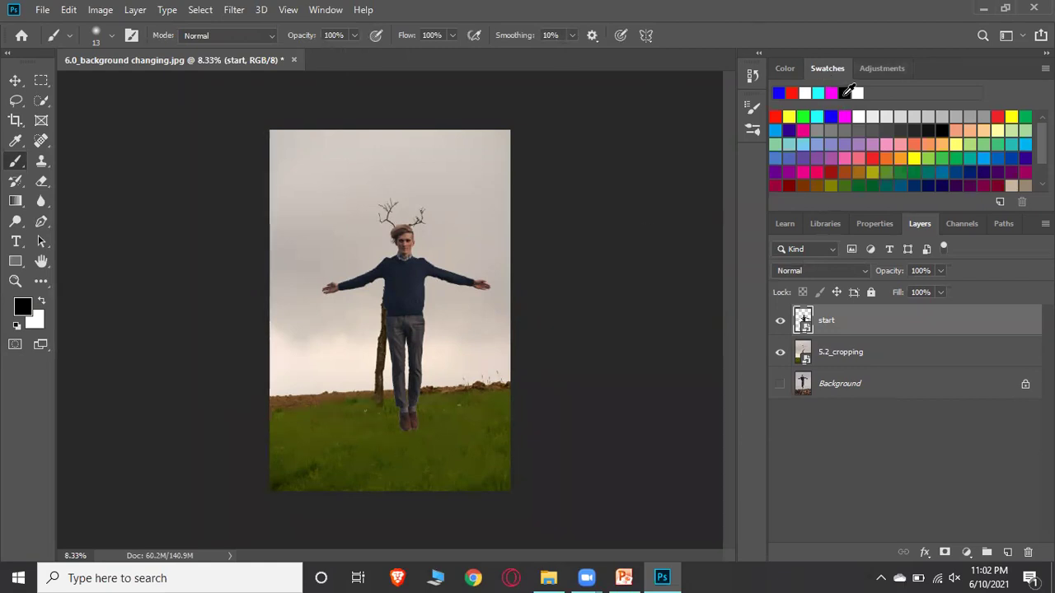
pyautogui.click(845, 93)
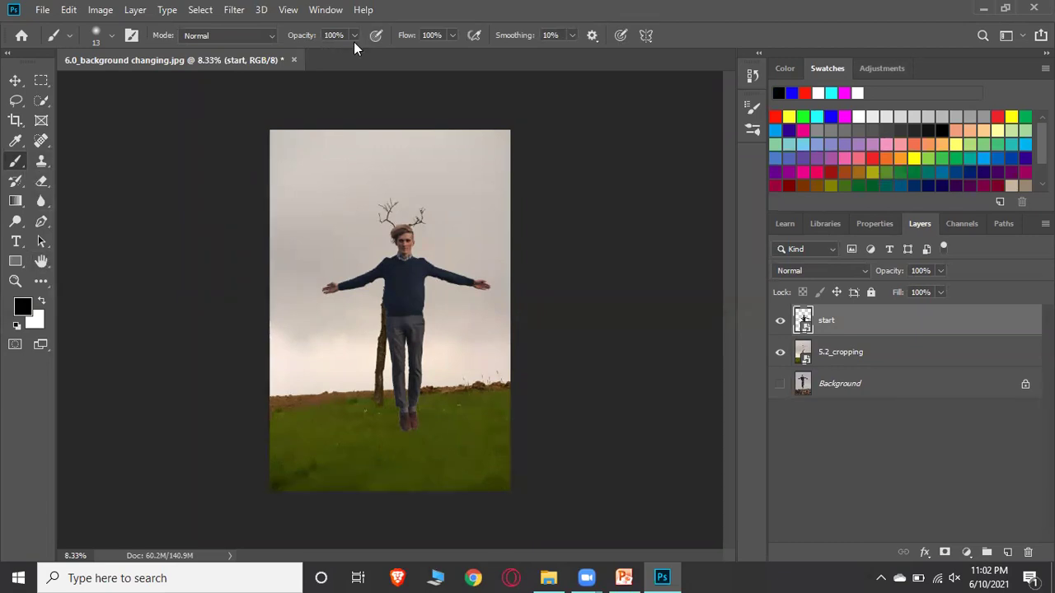
pyautogui.click(793, 71)
# Step: Add a new empty layer and place it between the start and 5.2_cropping layers
pyautogui.click(875, 352)
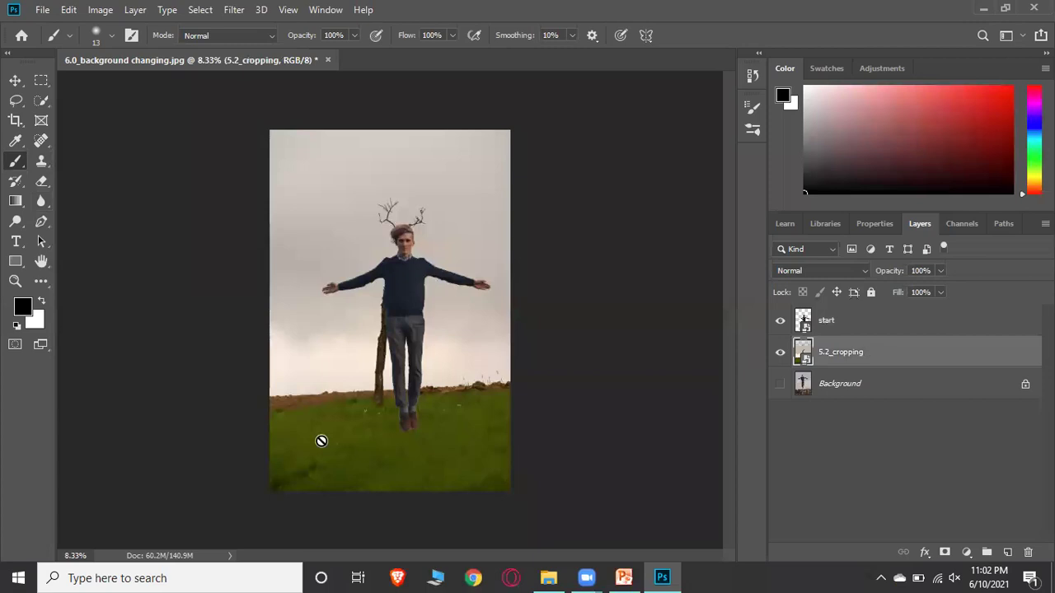
pyautogui.click(948, 328)
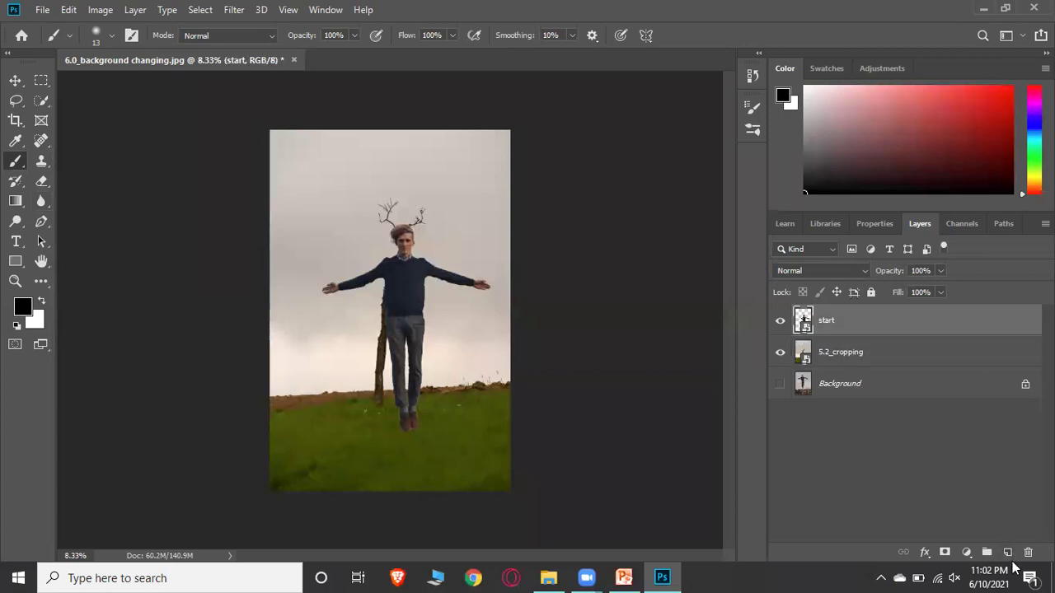
pyautogui.click(1006, 552)
pyautogui.moveTo(889, 327); pyautogui.dragTo(898, 369)
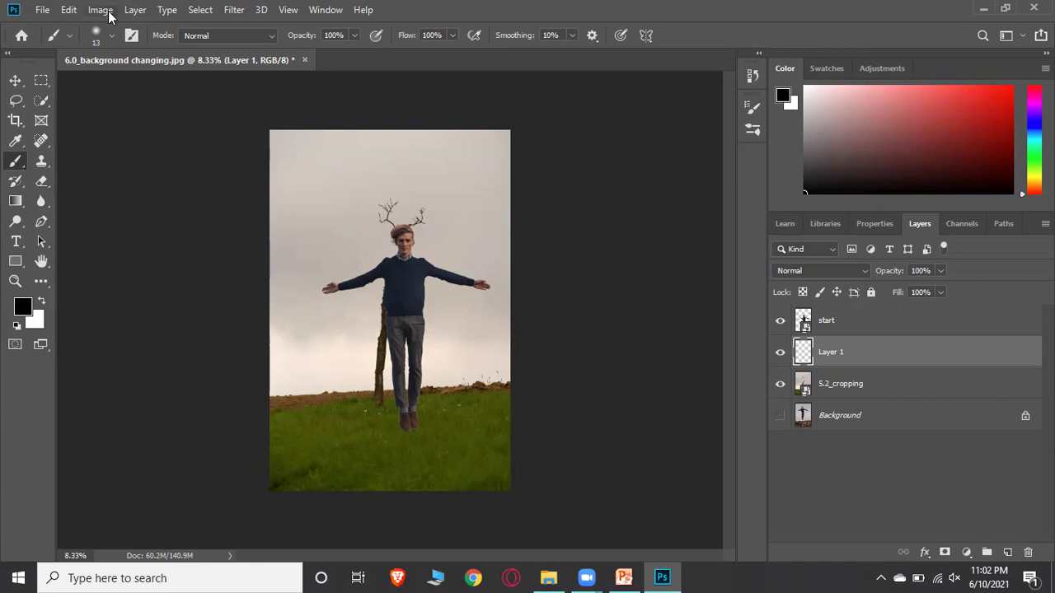
# Step: Try painting a shadow on the grass beside the man's shoes with a soft 130 px brush at 60% opacity
pyautogui.click(113, 37)
pyautogui.moveTo(97, 83); pyautogui.dragTo(144, 81)
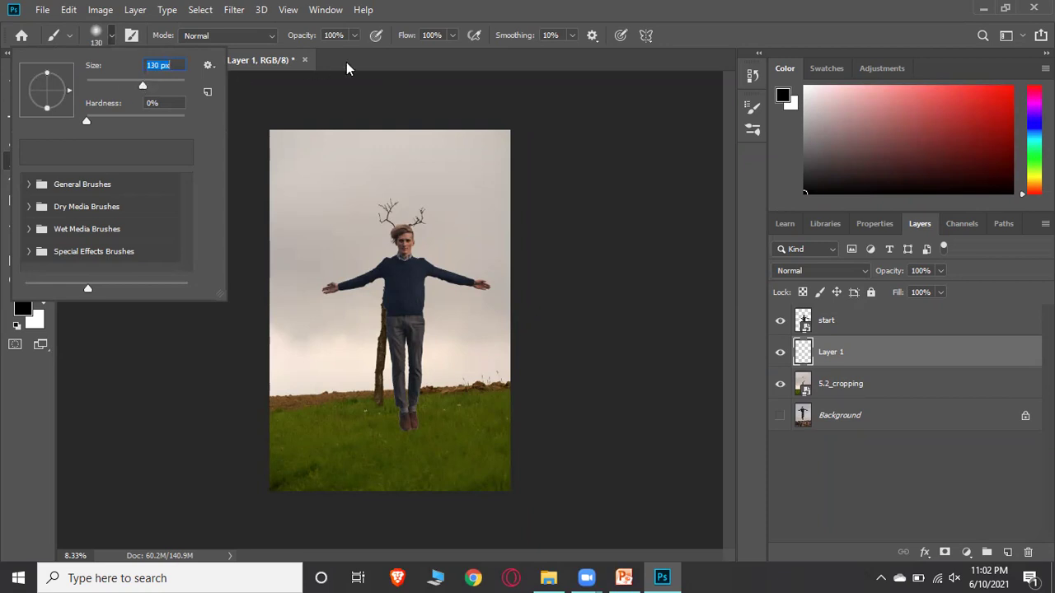
pyautogui.click(346, 63)
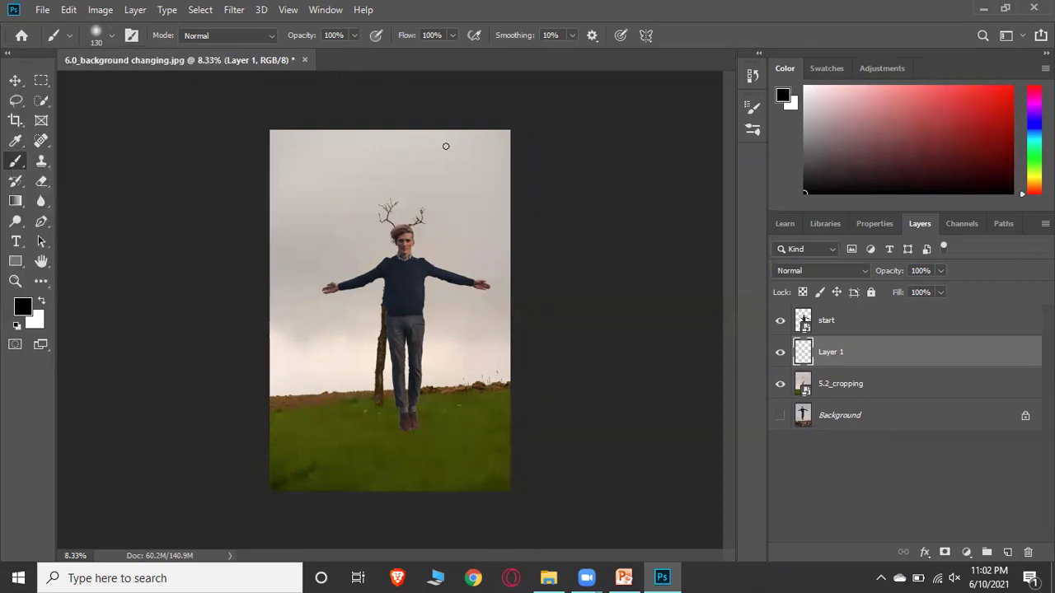
pyautogui.click(357, 33)
pyautogui.moveTo(325, 52); pyautogui.dragTo(326, 53)
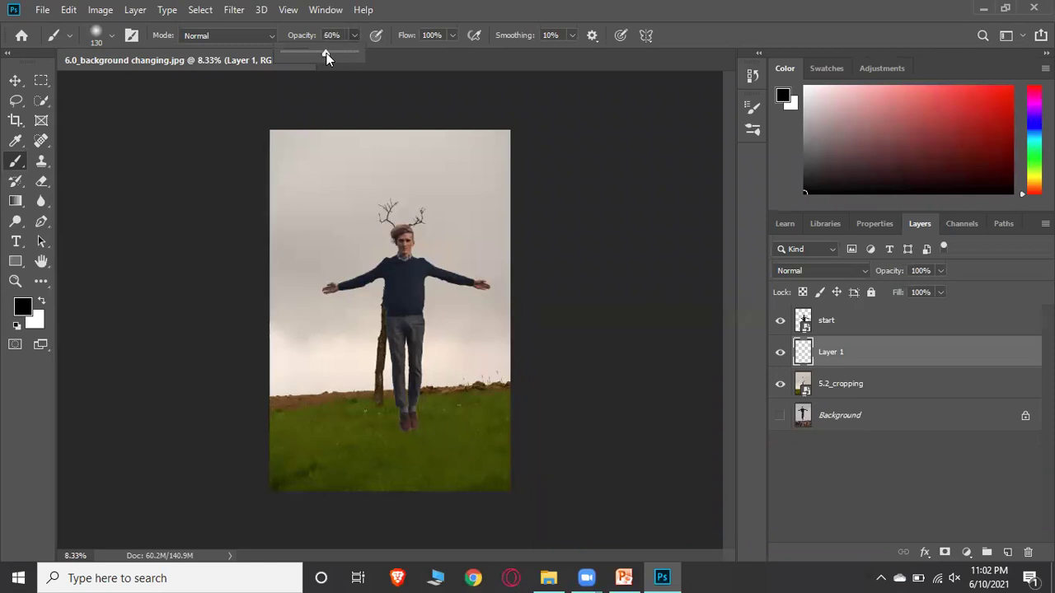
pyautogui.click(383, 431)
pyautogui.moveTo(386, 430); pyautogui.dragTo(372, 427)
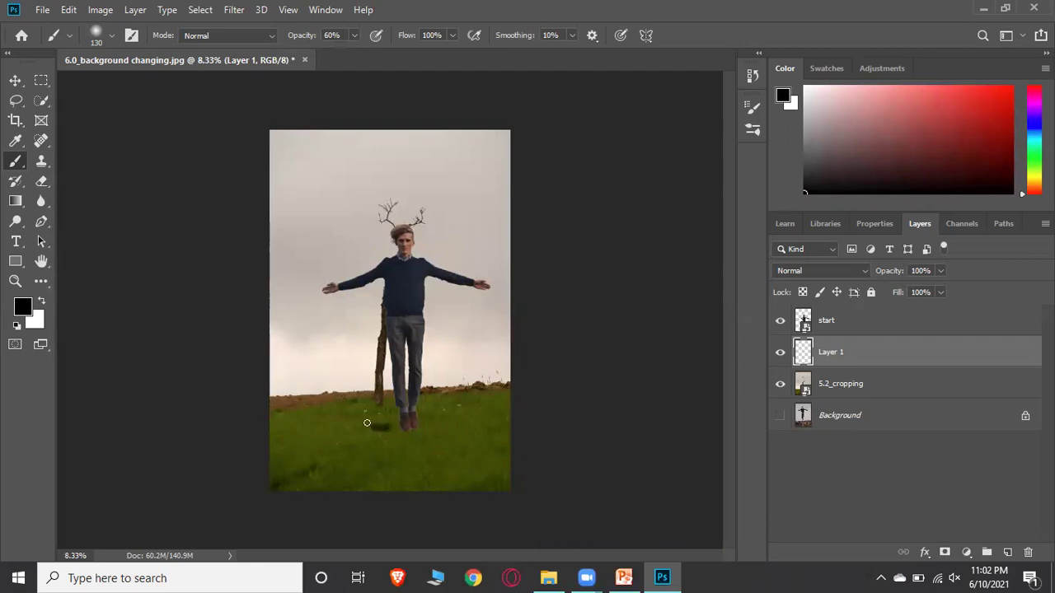
# Step: Lower the brush opacity to 43% and undo the shadow strokes beside the shoes
pyautogui.click(354, 36)
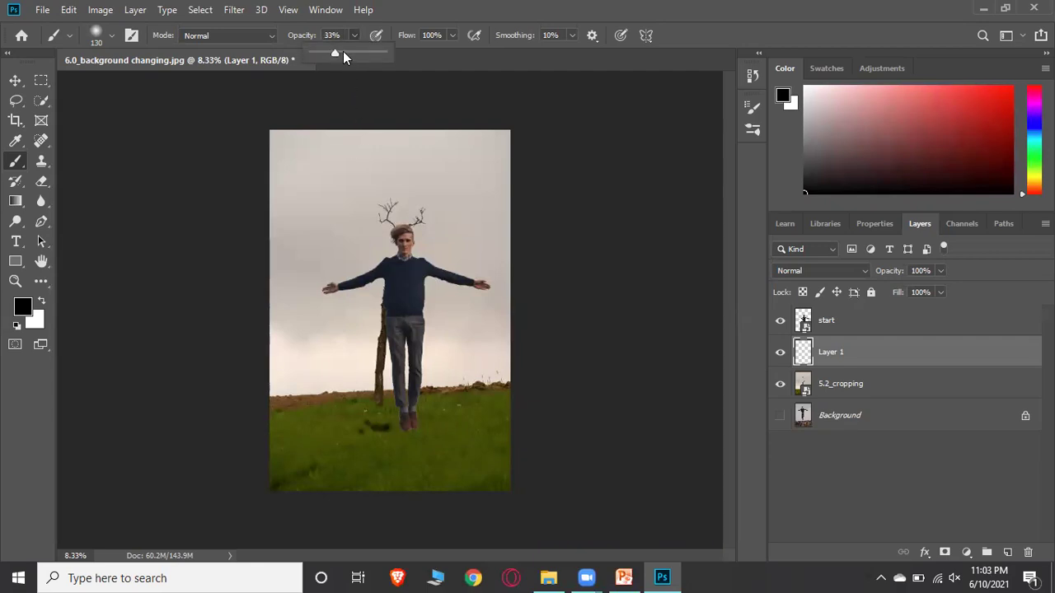
pyautogui.moveTo(339, 56); pyautogui.dragTo(340, 56)
pyautogui.moveTo(341, 51); pyautogui.dragTo(340, 52)
pyautogui.moveTo(340, 56); pyautogui.dragTo(341, 56)
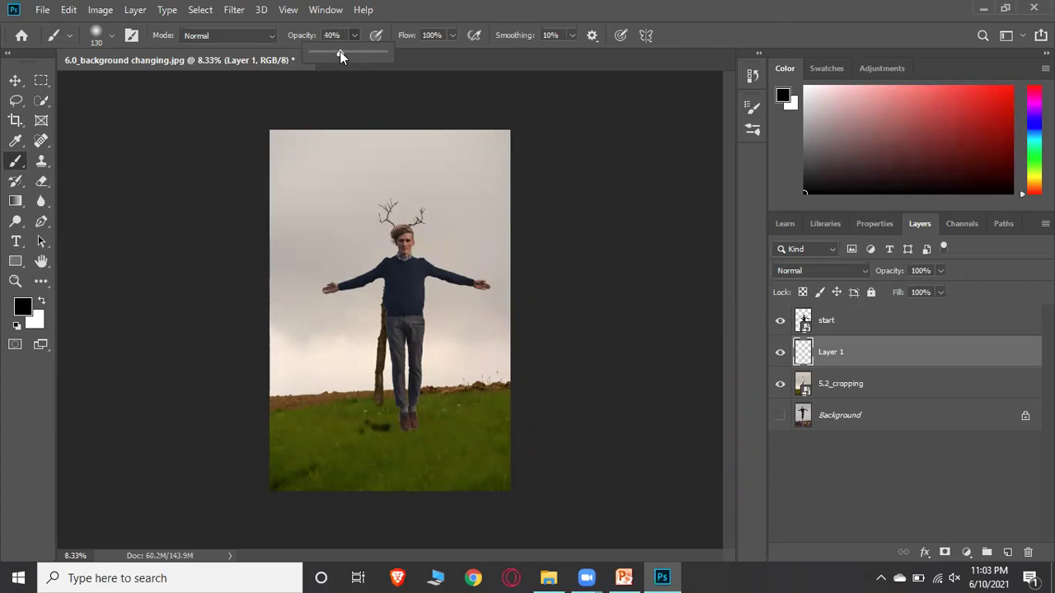
pyautogui.click(595, 69)
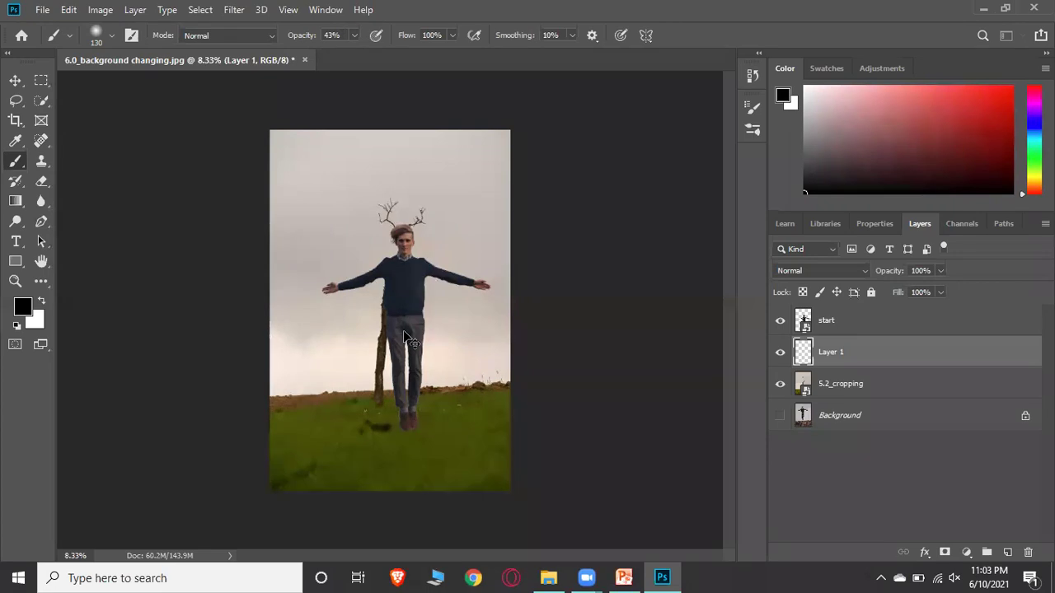
pyautogui.hotkey('ctrl', 'z')
pyautogui.hotkey('ctrl', 'z')
# Step: Paint a man-shaped shadow with outstretched arms on the grass beside the shoes, using a 190 px brush at 31% opacity
pyautogui.click(99, 35)
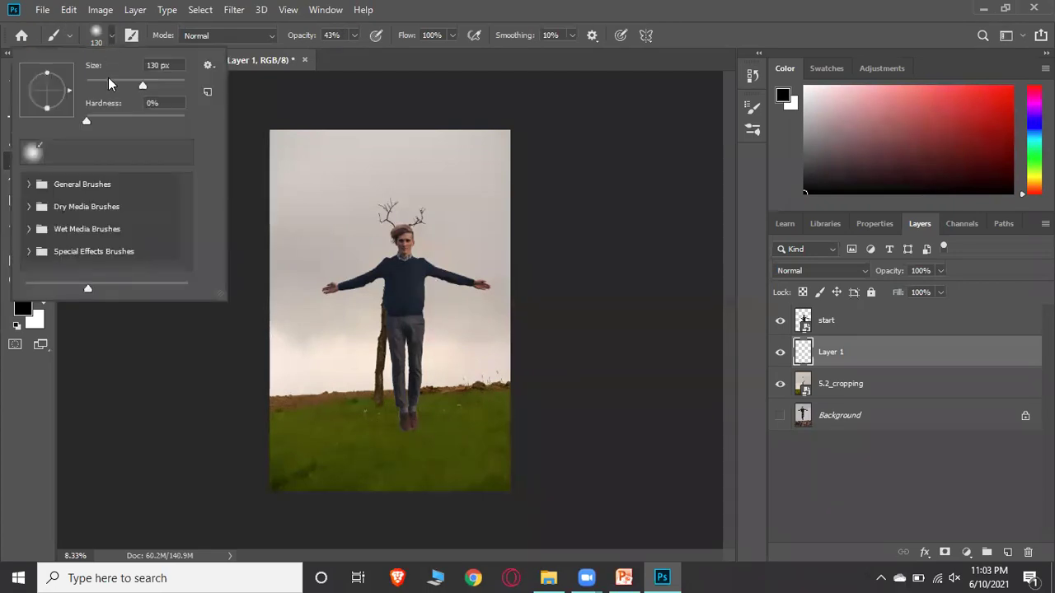
pyautogui.moveTo(144, 85); pyautogui.dragTo(158, 80)
pyautogui.click(330, 78)
pyautogui.click(351, 36)
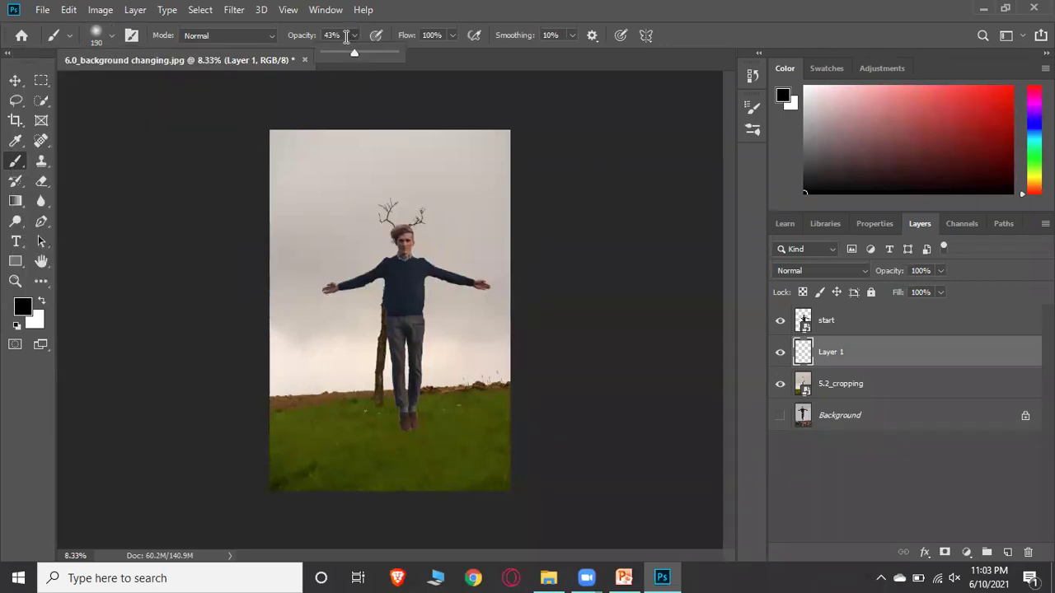
pyautogui.click(346, 55)
pyautogui.moveTo(390, 432)
pyautogui.mouseDown()
pyautogui.moveTo(333, 430)
pyautogui.moveTo(359, 431)
pyautogui.moveTo(357, 441)
pyautogui.moveTo(313, 432)
pyautogui.moveTo(318, 411)
pyautogui.moveTo(317, 452)
pyautogui.moveTo(315, 431)
pyautogui.moveTo(293, 433)
pyautogui.moveTo(319, 435)
pyautogui.moveTo(317, 423)
pyautogui.moveTo(315, 457)
pyautogui.moveTo(317, 421)
pyautogui.moveTo(377, 434)
pyautogui.moveTo(359, 435)
pyautogui.moveTo(420, 432)
pyautogui.mouseUp()
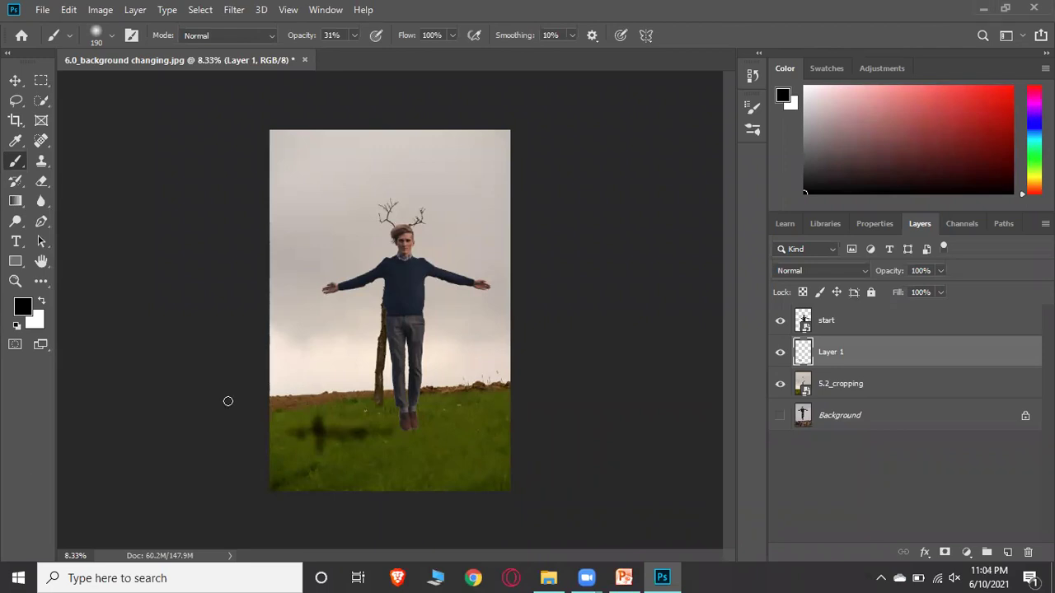
# Step: Inspect the painted shadow up close, undo its last strokes and redo them all
pyautogui.click(15, 80)
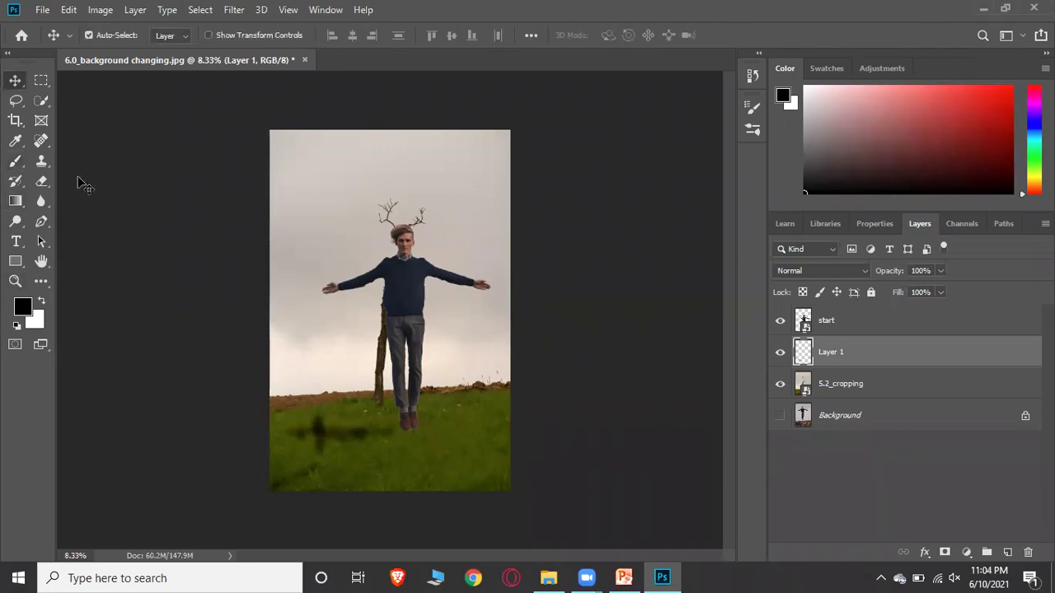
pyautogui.hotkey('ctrl', '+')
pyautogui.hotkey('ctrl', '+')
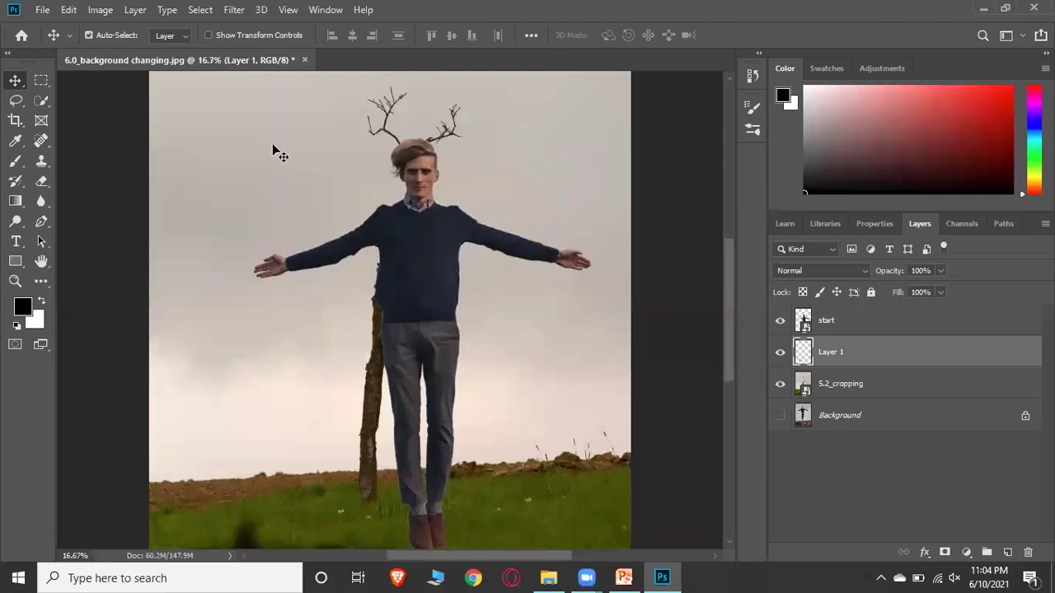
pyautogui.scroll(-4, 348, 370)
pyautogui.moveTo(344, 372); pyautogui.dragTo(356, 377)
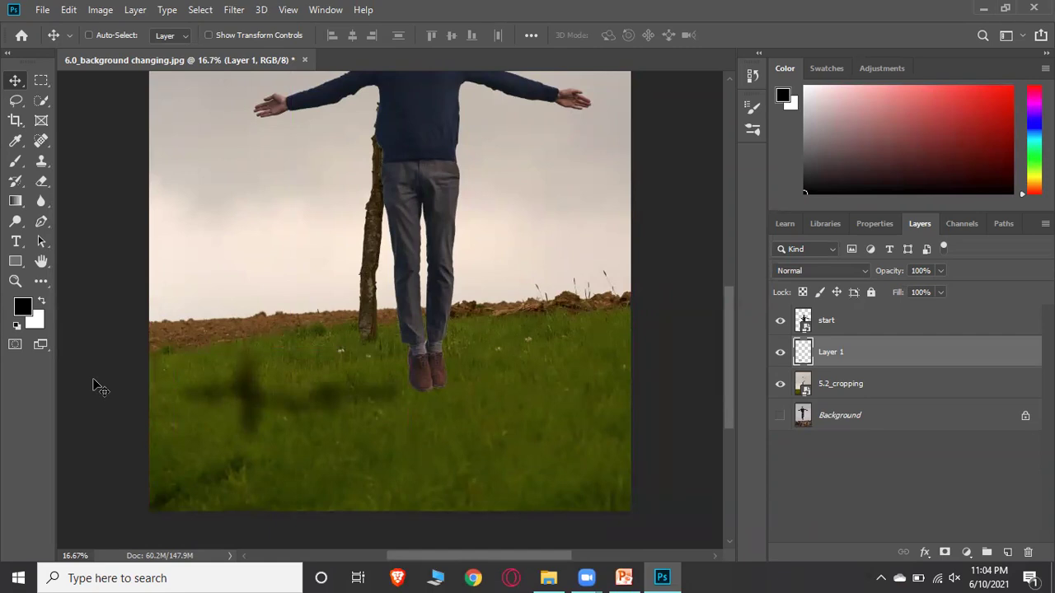
pyautogui.hotkey('ctrl', 'z')
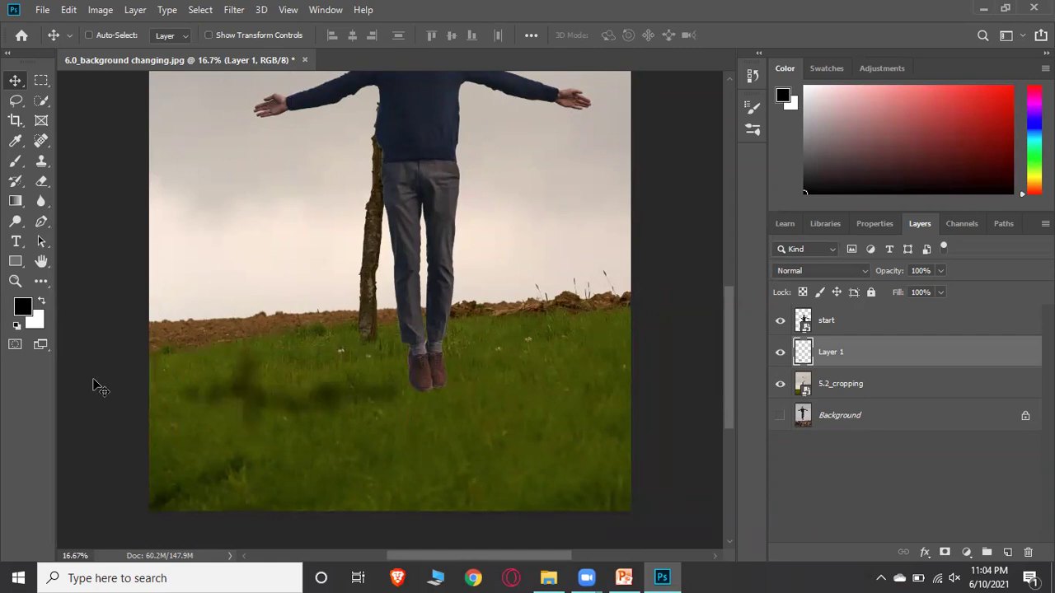
pyautogui.hotkey('ctrl', 'z')
pyautogui.hotkey('ctrl', 'z')
pyautogui.hotkey('ctrl', 'z')
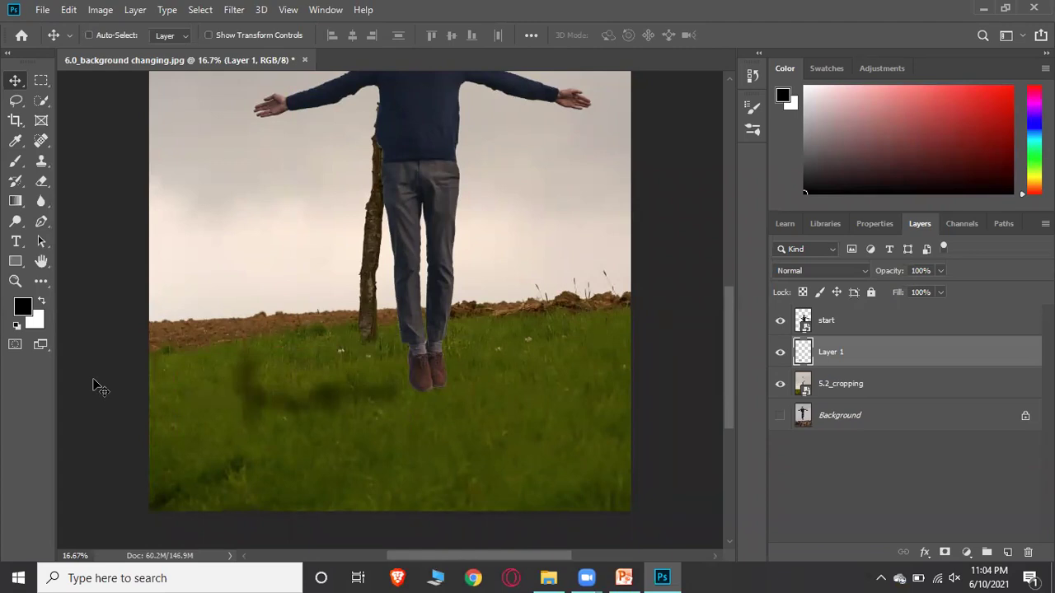
pyautogui.hotkey('ctrl', 'shift', 'z')
pyautogui.hotkey('ctrl', 'shift', 'z')
pyautogui.hotkey('ctrl', 'shift', 'z')
pyautogui.hotkey('ctrl', 'shift', 'z')
pyautogui.hotkey('ctrl', 'shift', 'z')
pyautogui.hotkey('ctrl', 'shift', 'z')
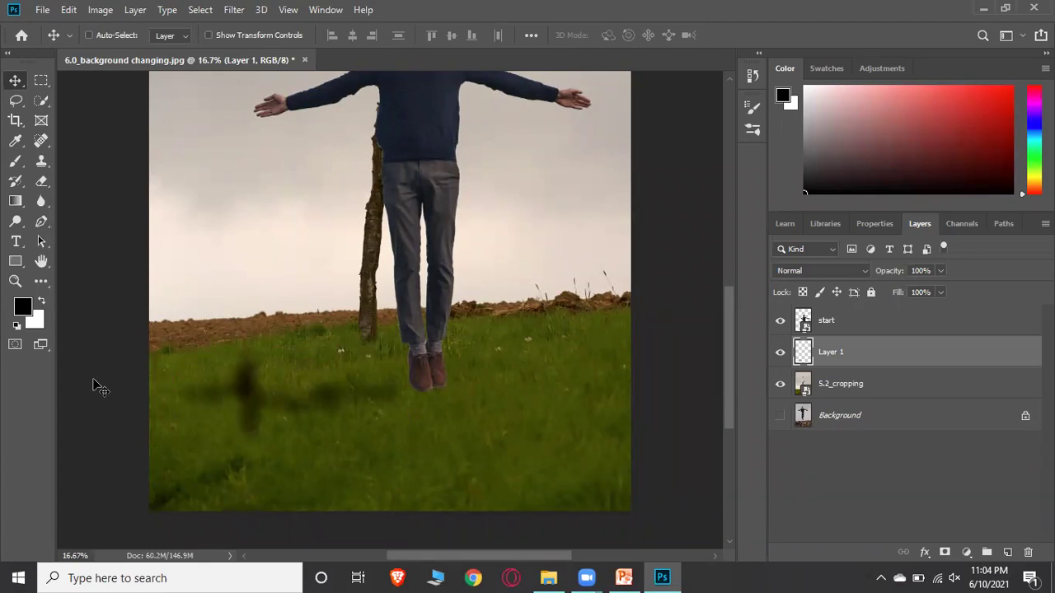
pyautogui.hotkey('ctrl', 'shift', 'z')
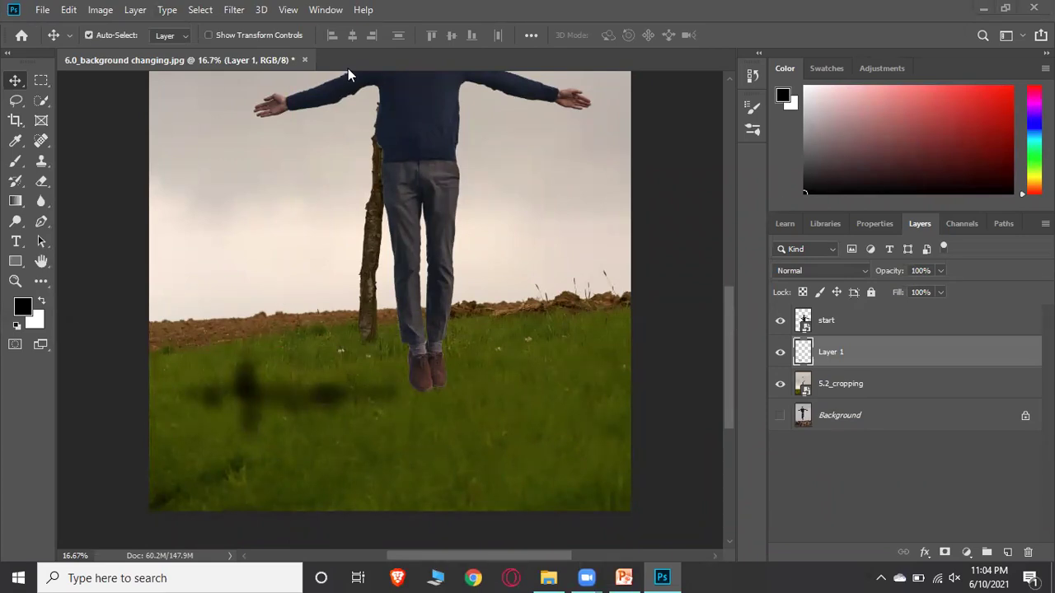
pyautogui.scroll(2, 466, 237)
pyautogui.scroll(2, 478, 238)
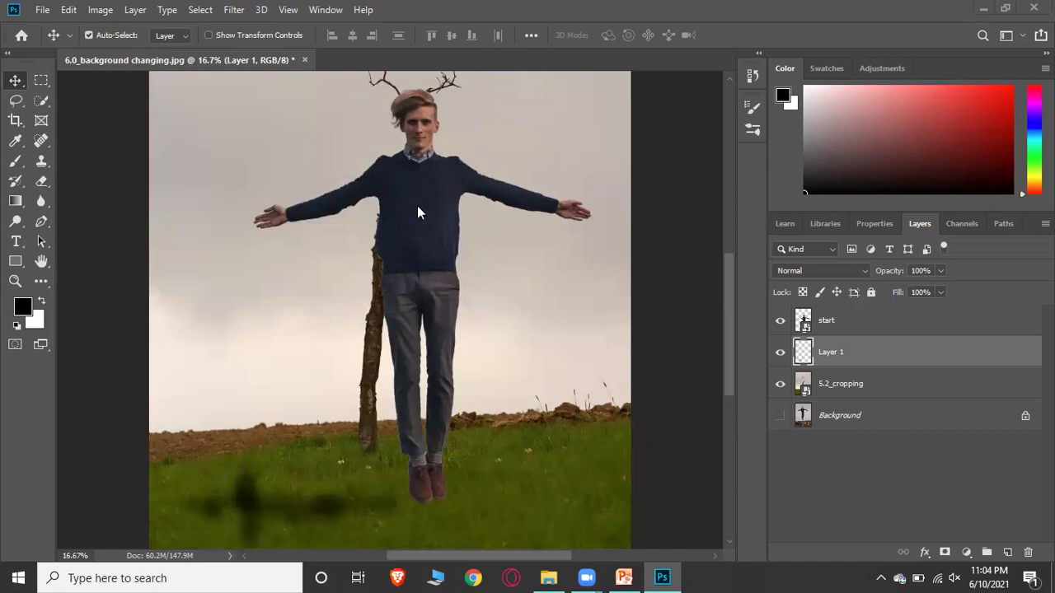
pyautogui.click(43, 103)
pyautogui.rightClick(446, 235)
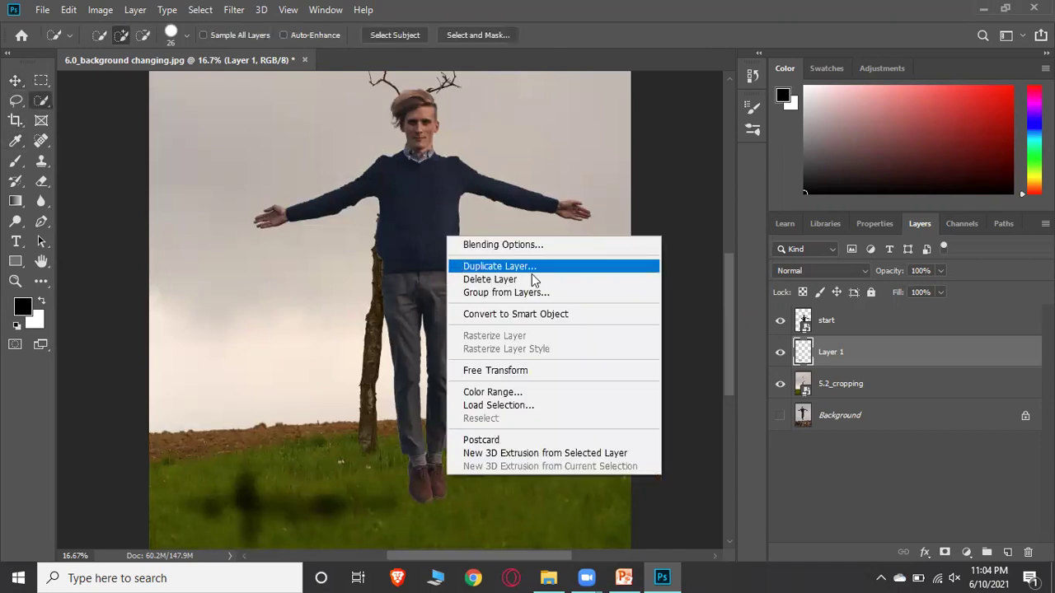
pyautogui.click(663, 196)
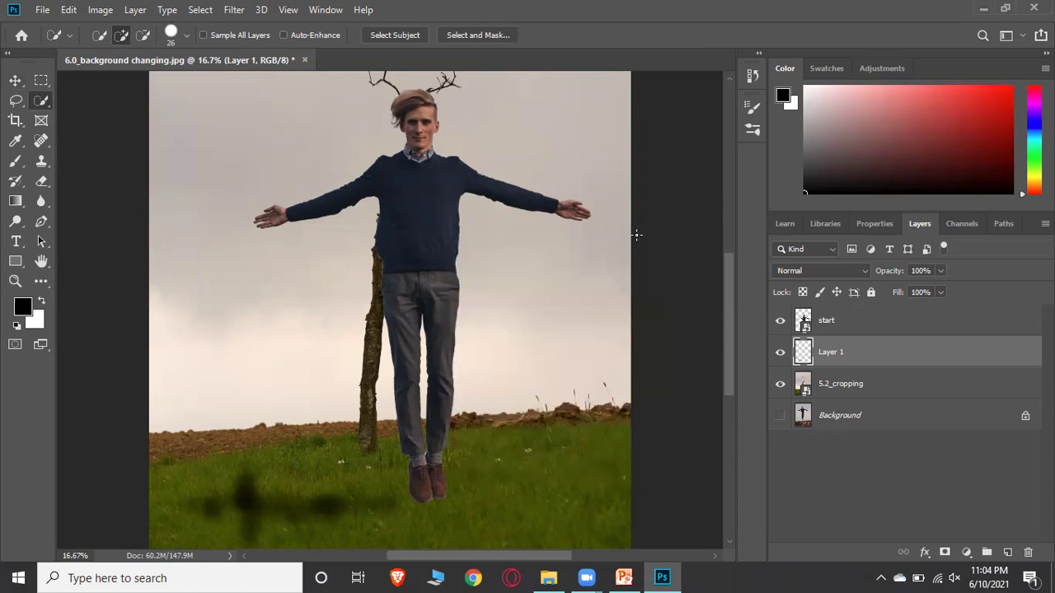
# Step: Move the man slightly left and down so he covers more of the trunk and his shoes meet the shadow
pyautogui.click(15, 81)
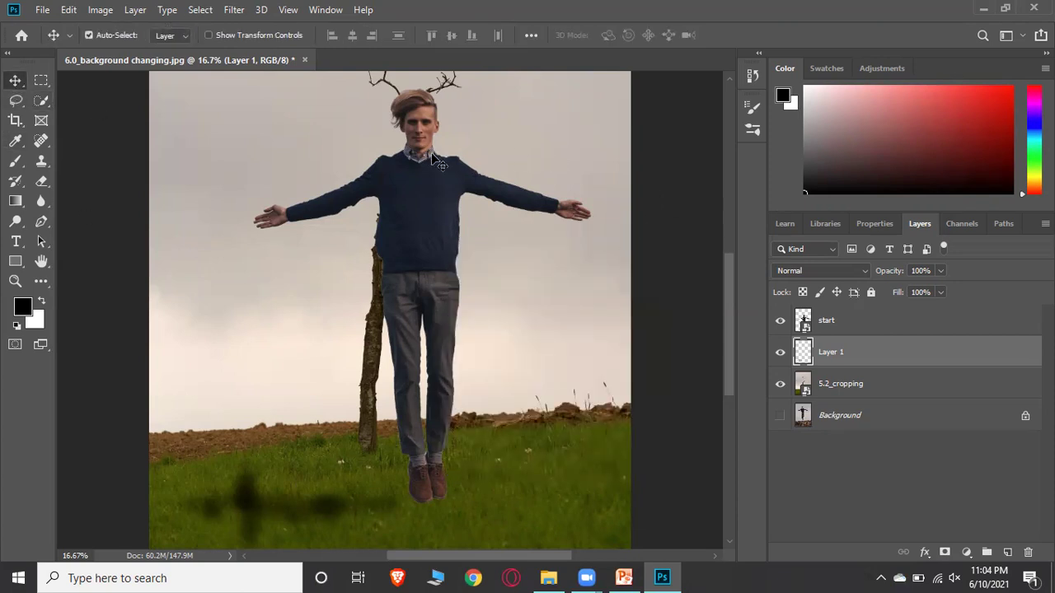
pyautogui.moveTo(461, 222); pyautogui.dragTo(449, 232)
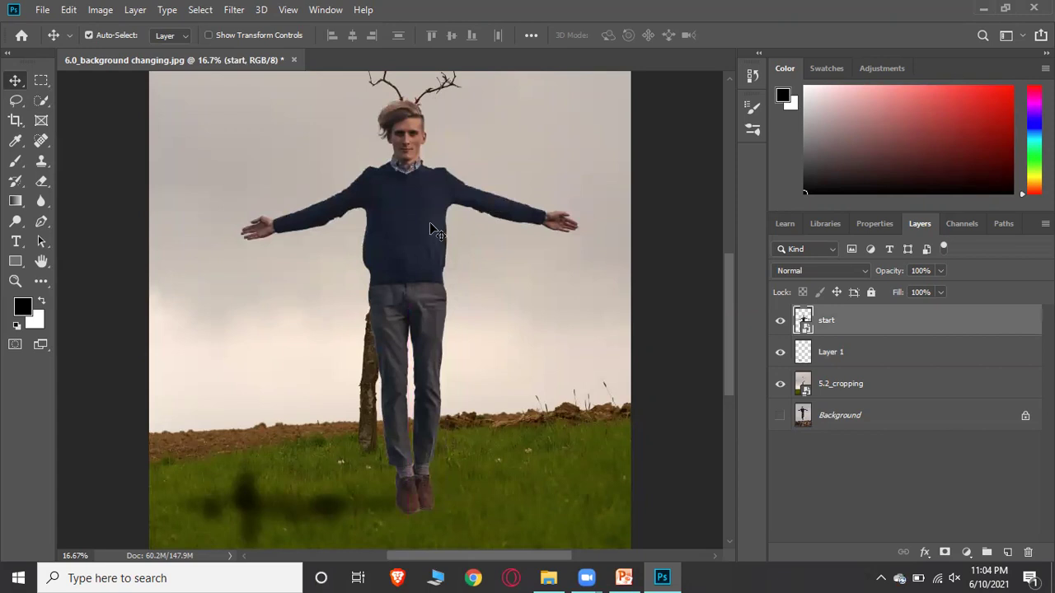
pyautogui.moveTo(559, 220); pyautogui.dragTo(559, 270)
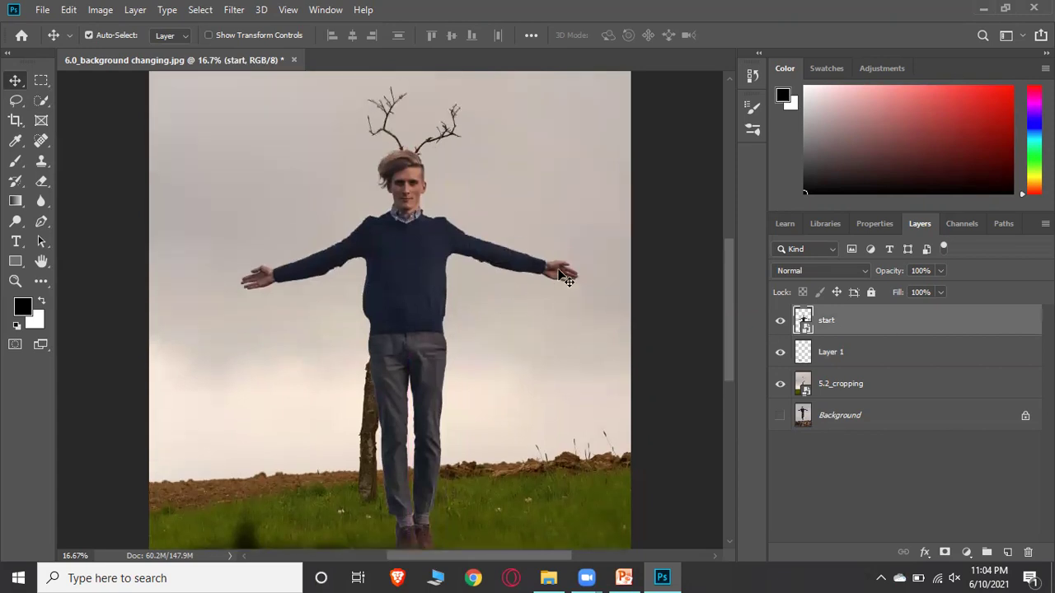
pyautogui.scroll(-2, 567, 281)
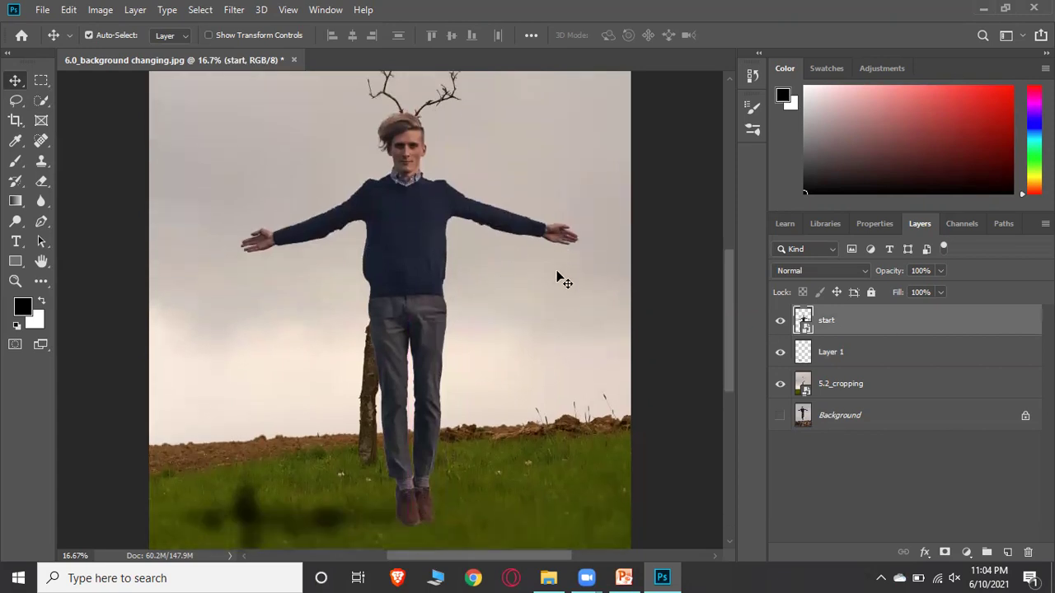
# Step: Switch to PowerPoint to check the Advance Techniques slide and return to Photoshop
pyautogui.click(624, 577)
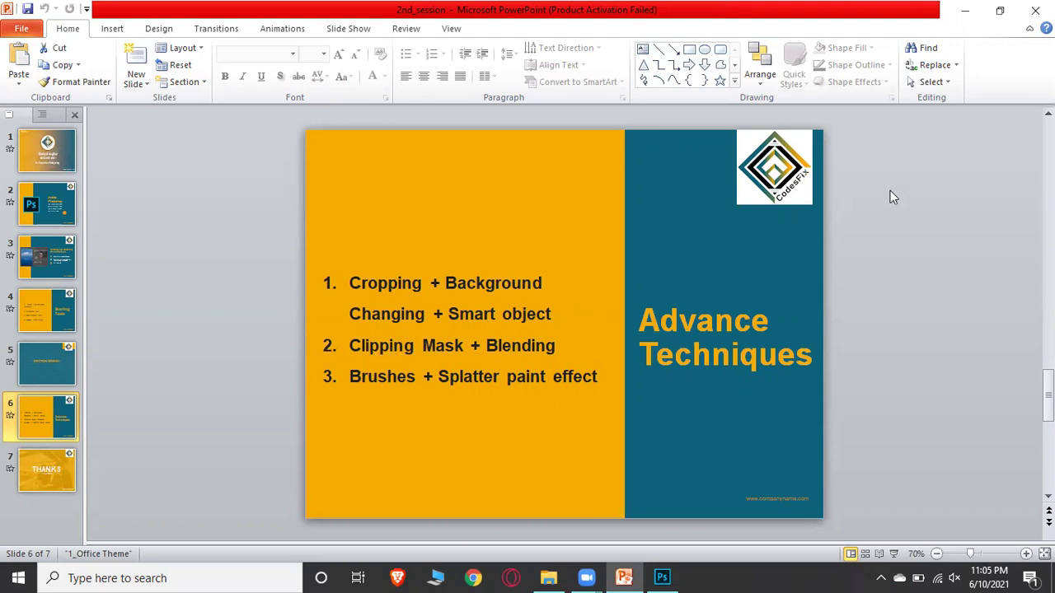
pyautogui.click(960, 11)
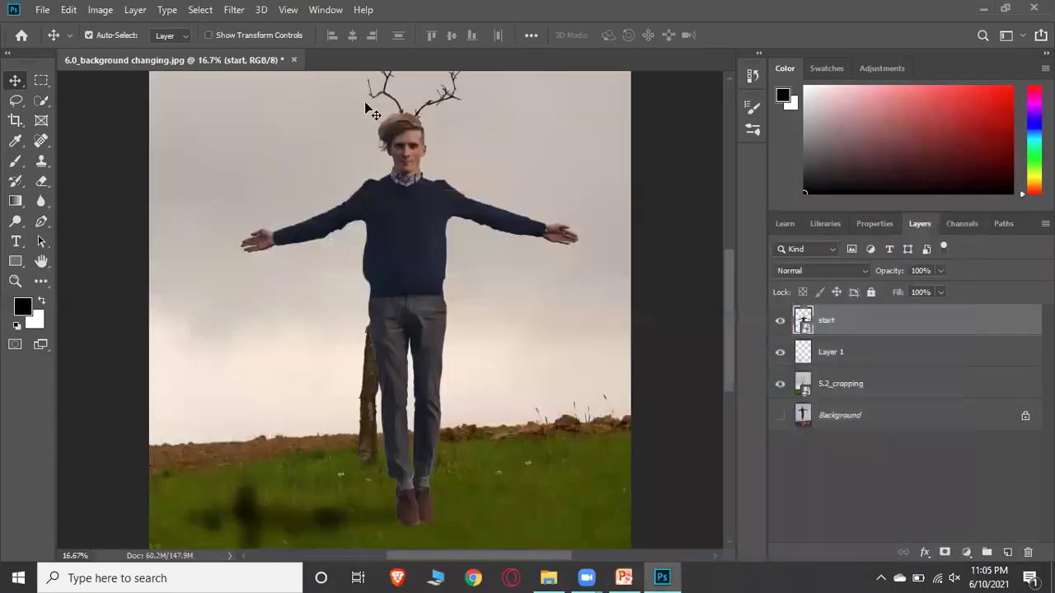
# Step: Close the 6.0_background changing.jpg document without saving it
pyautogui.click(293, 59)
pyautogui.click(530, 225)
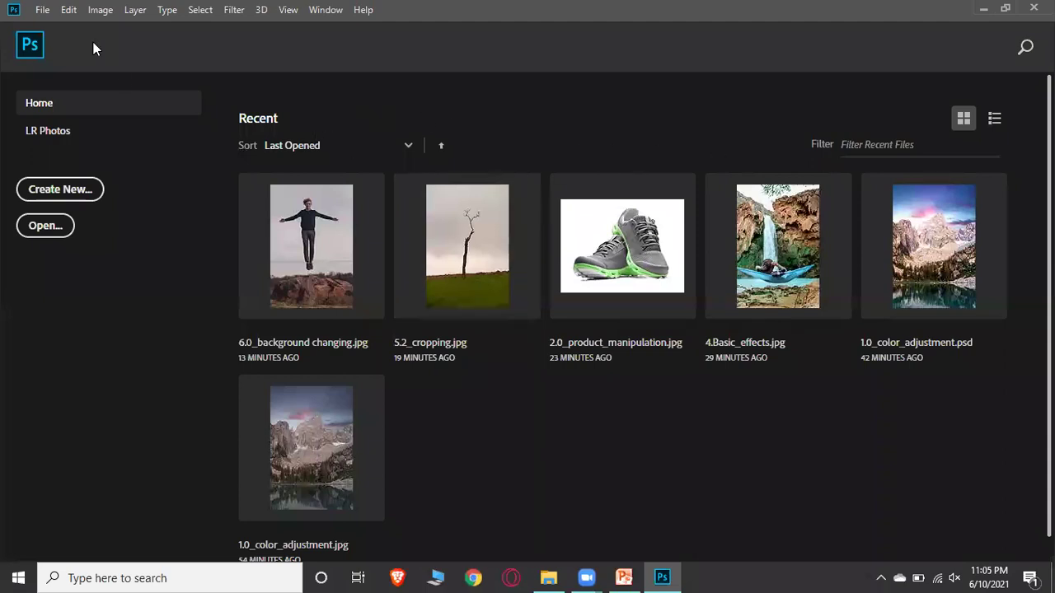
pyautogui.click(43, 10)
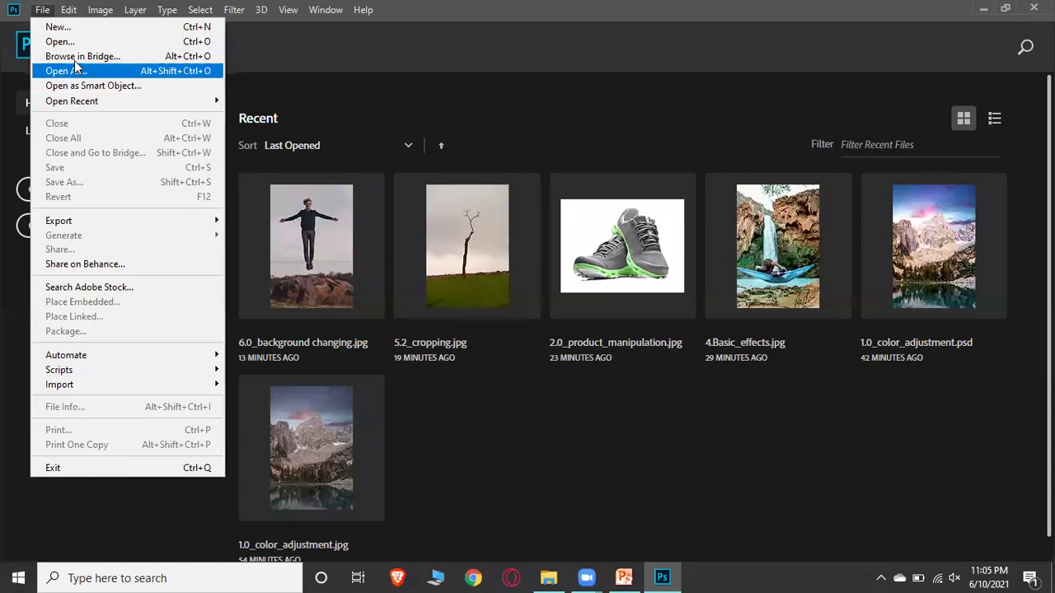
pyautogui.click(77, 45)
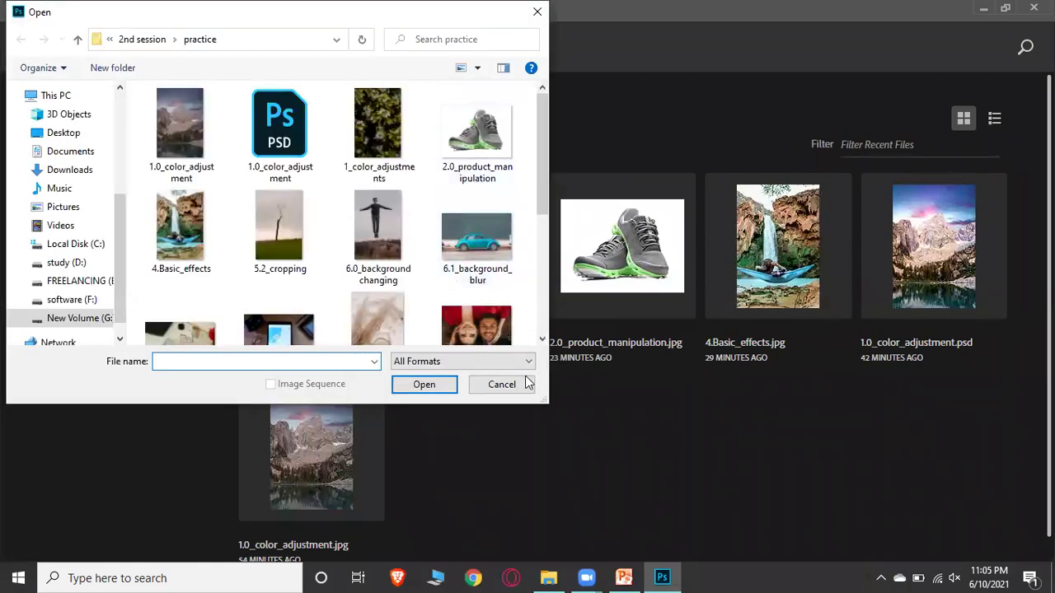
pyautogui.click(500, 384)
pyautogui.click(42, 10)
pyautogui.moveTo(68, 10)
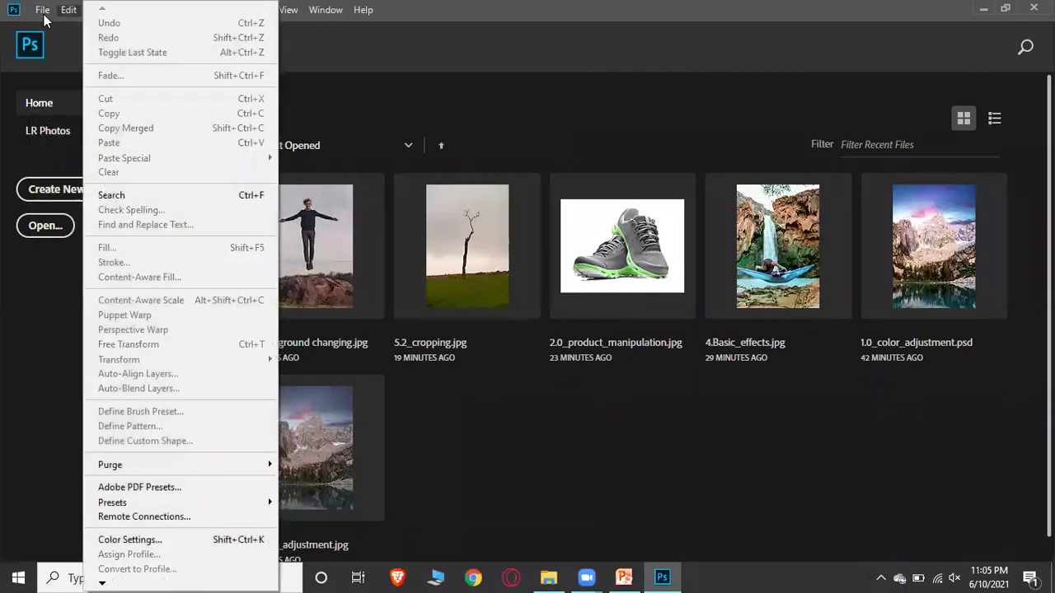
pyautogui.click(643, 235)
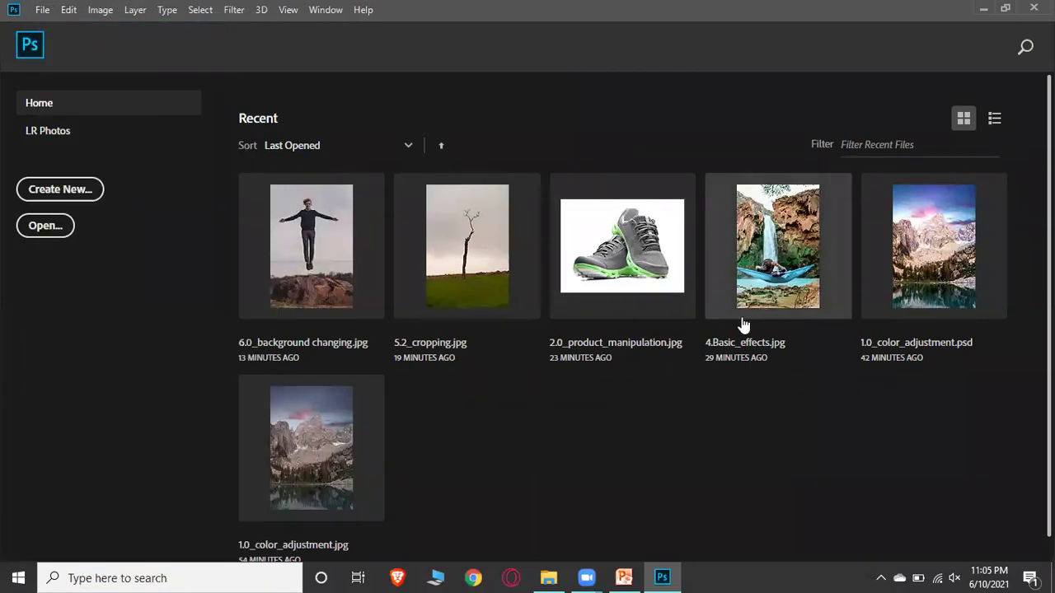
# Step: Create a new blank document and add a short first name in capitals as black 12 pt Matura MT Script Capitals text
pyautogui.hotkey('ctrl', 'n')
pyautogui.click(829, 526)
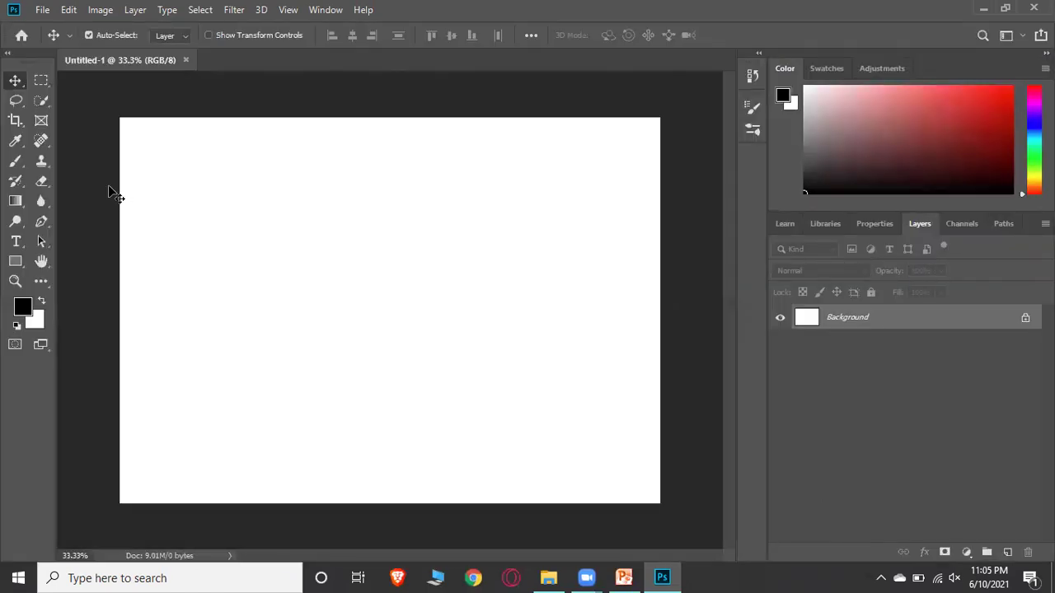
pyautogui.click(16, 244)
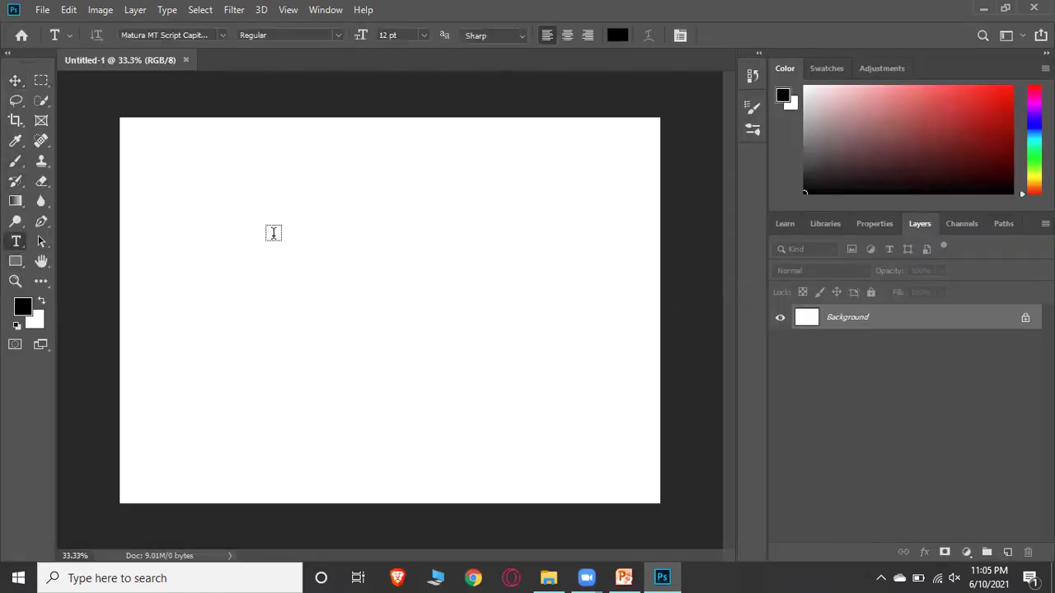
pyautogui.click(273, 232)
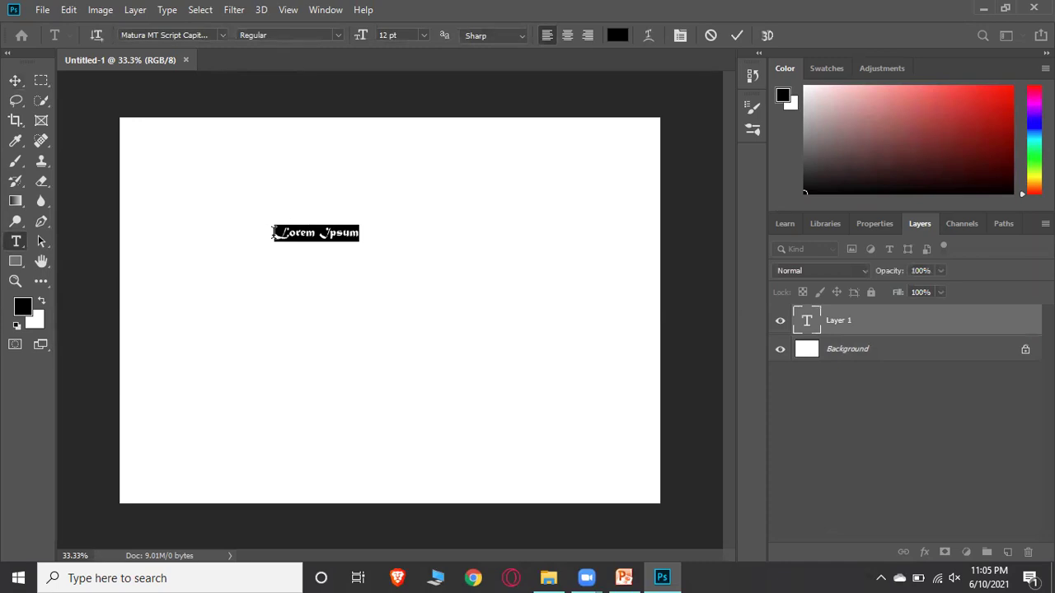
pyautogui.write('DAMNO')
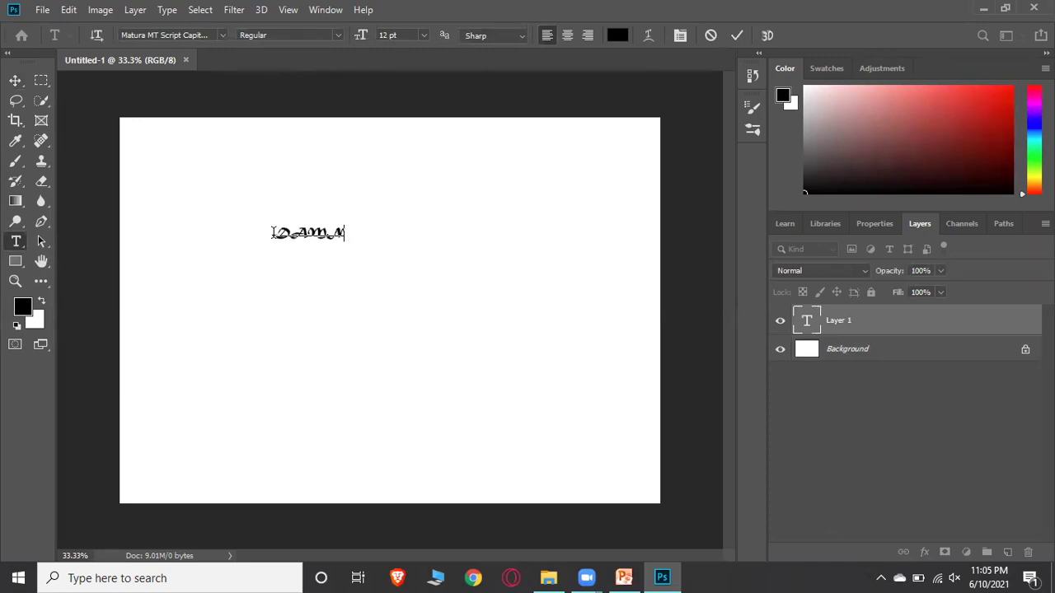
pyautogui.press('BackSpace')
pyautogui.press('BackSpace')
pyautogui.press('BackSpace')
pyautogui.write('NIE')
pyautogui.click(14, 80)
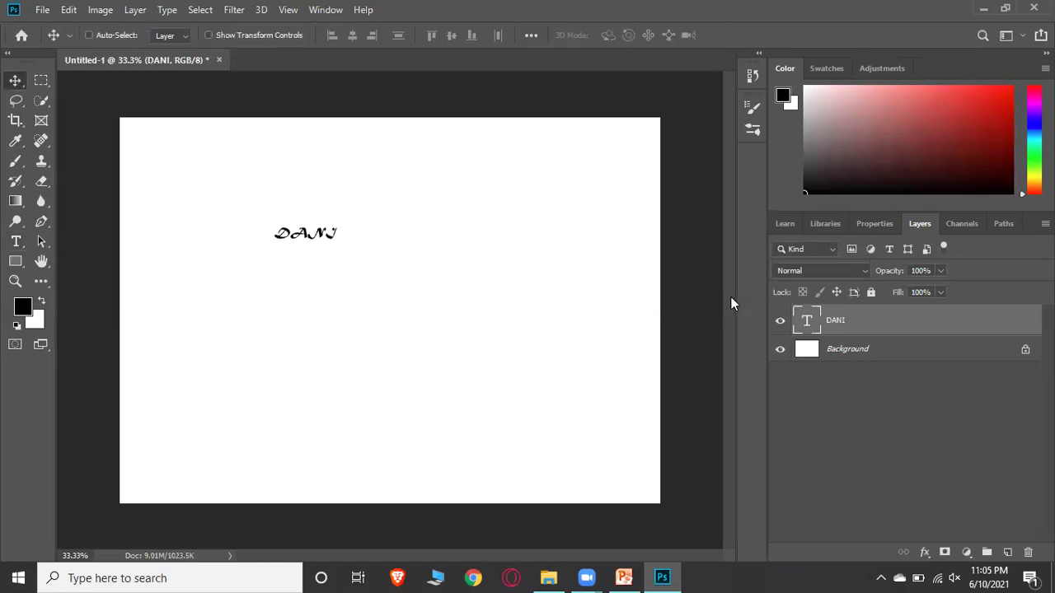
# Step: Scale the text up proportionally to about 726% so it spans most of the canvas width
pyautogui.hotkey('ctrl', 't')
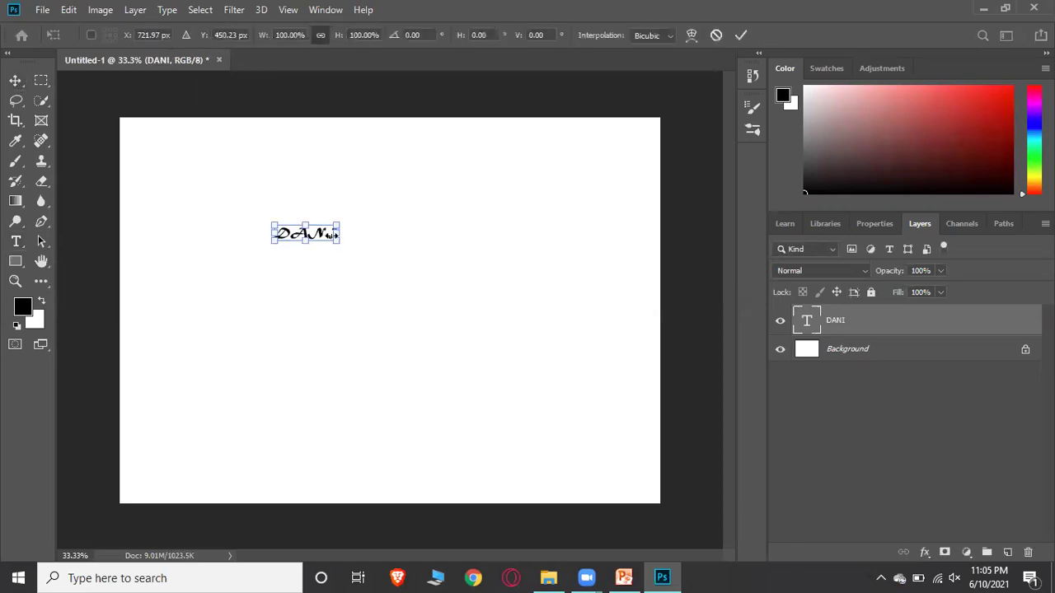
pyautogui.moveTo(334, 239); pyautogui.dragTo(503, 372)
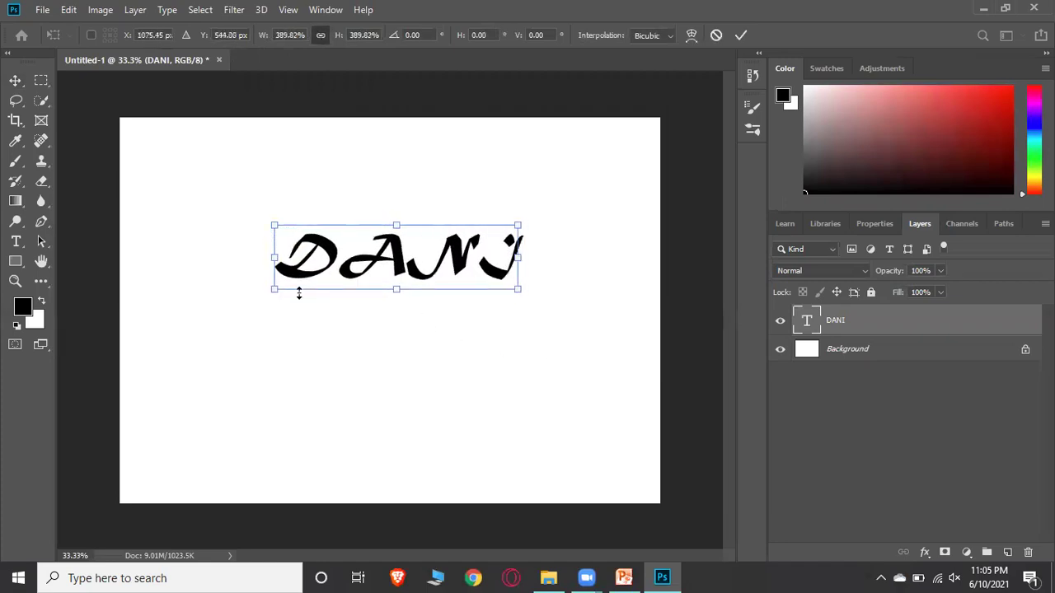
pyautogui.moveTo(277, 290); pyautogui.dragTo(174, 366)
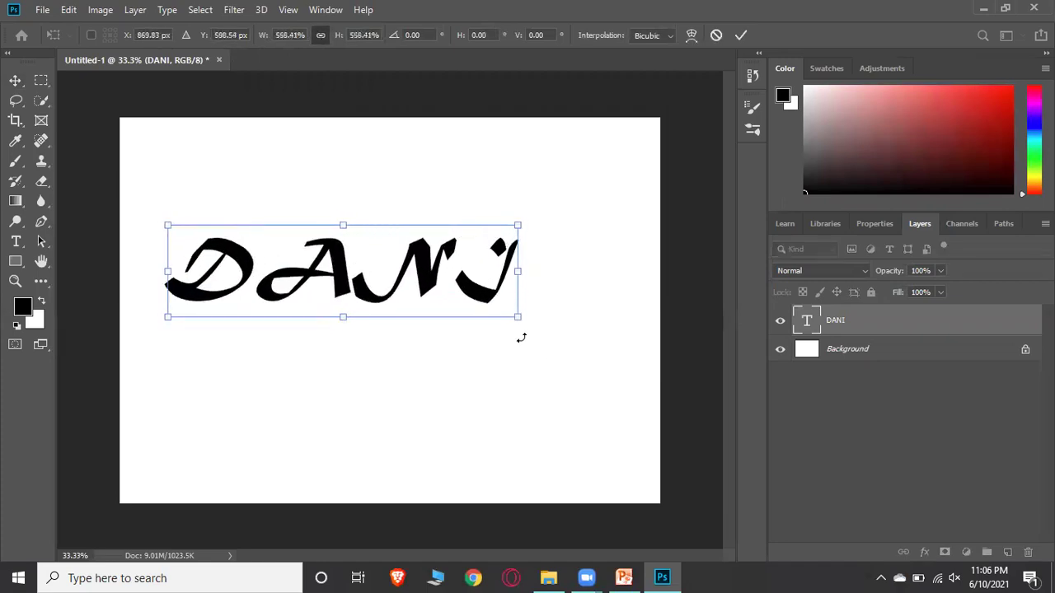
pyautogui.moveTo(525, 325); pyautogui.dragTo(617, 379)
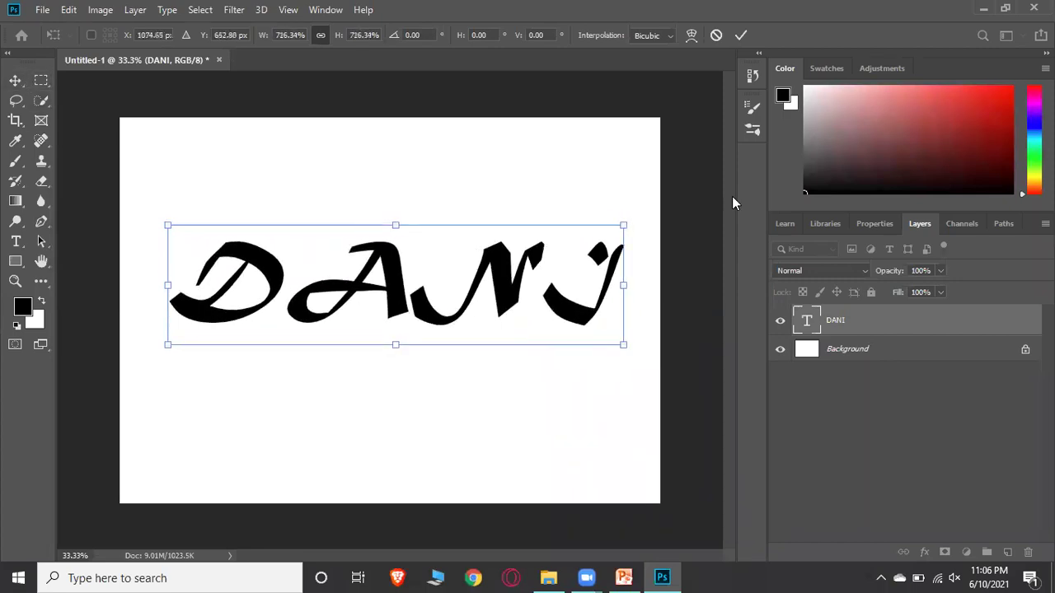
pyautogui.press('Return')
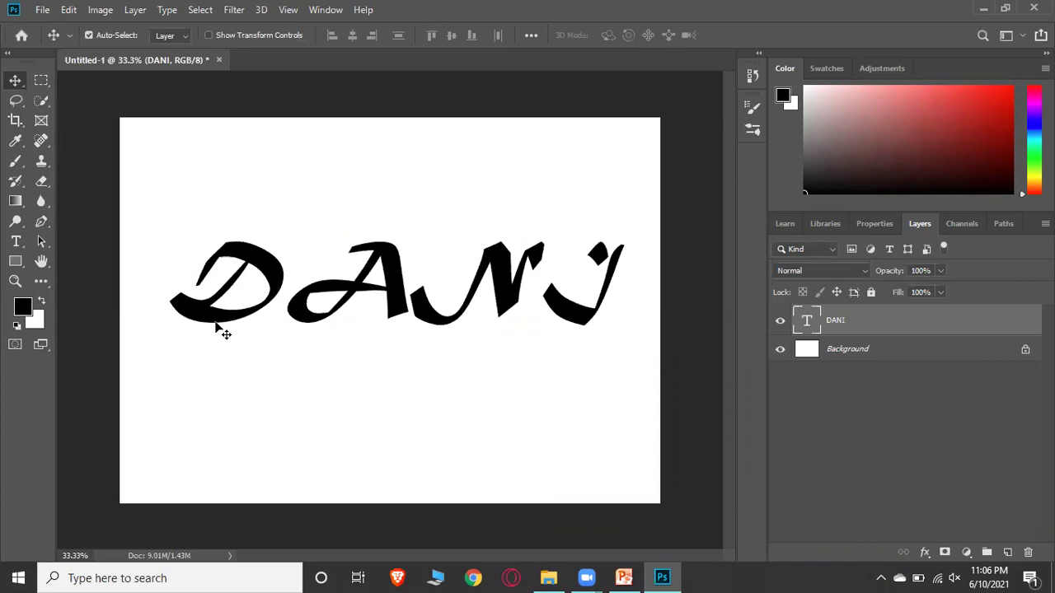
# Step: Add a new layer above the text and place the 7.3_text_clipping mask image in it as embedded
pyautogui.click(1007, 553)
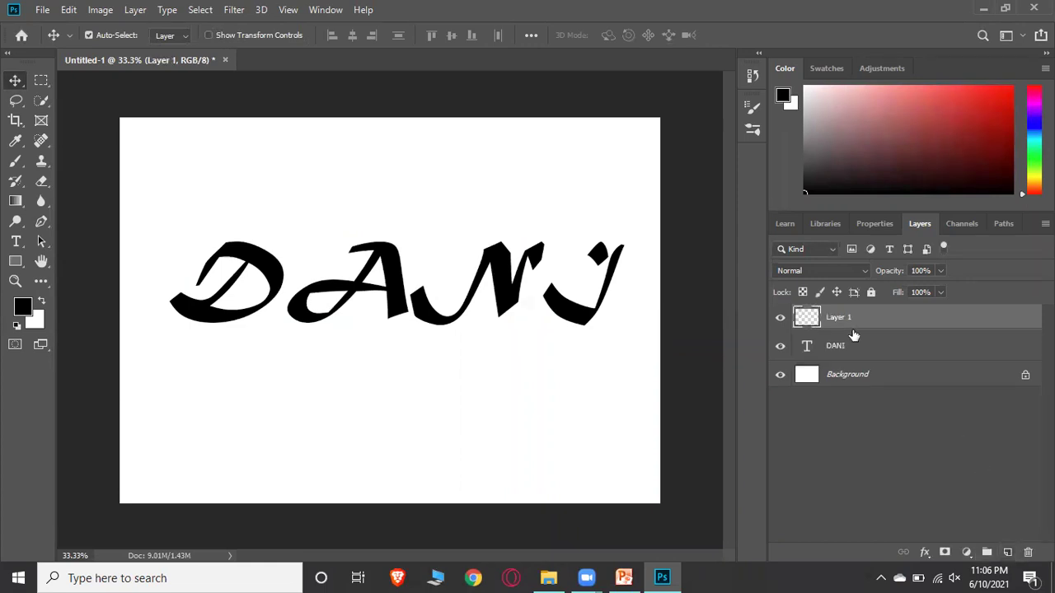
pyautogui.click(42, 10)
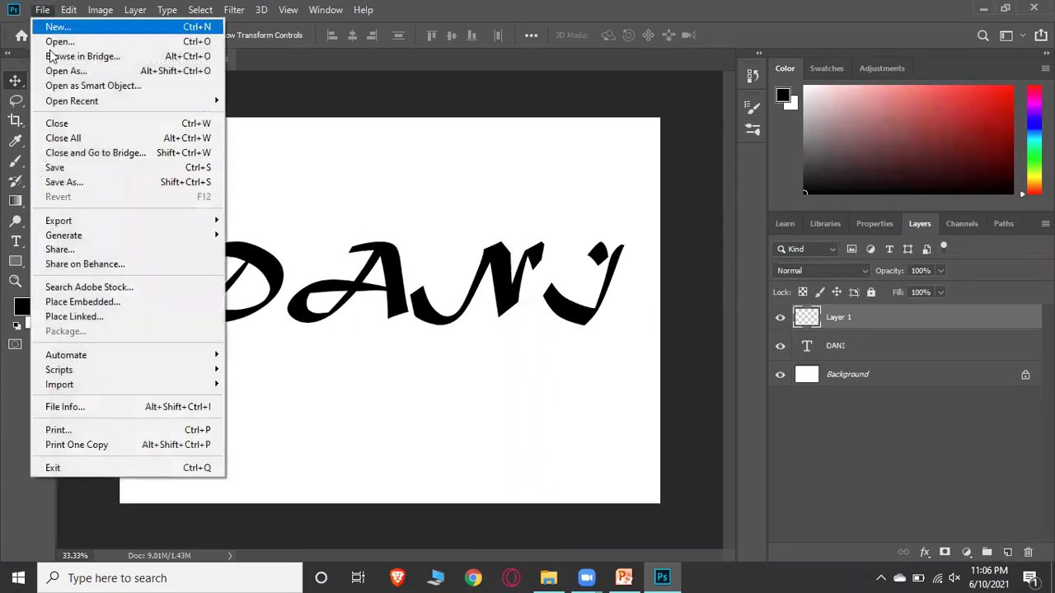
pyautogui.click(81, 302)
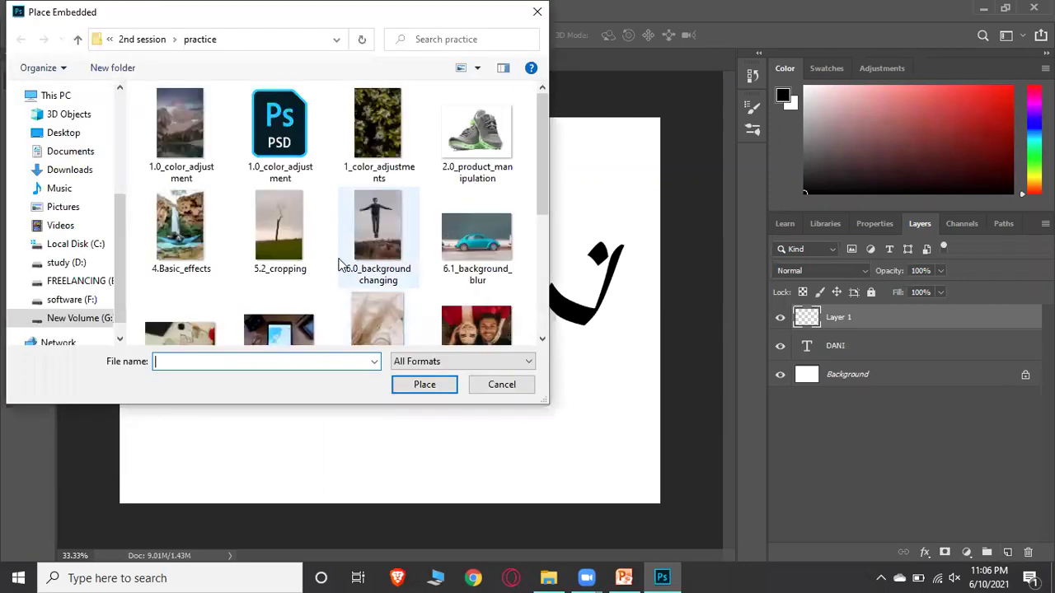
pyautogui.scroll(-5, 333, 265)
pyautogui.click(179, 189)
pyautogui.click(422, 387)
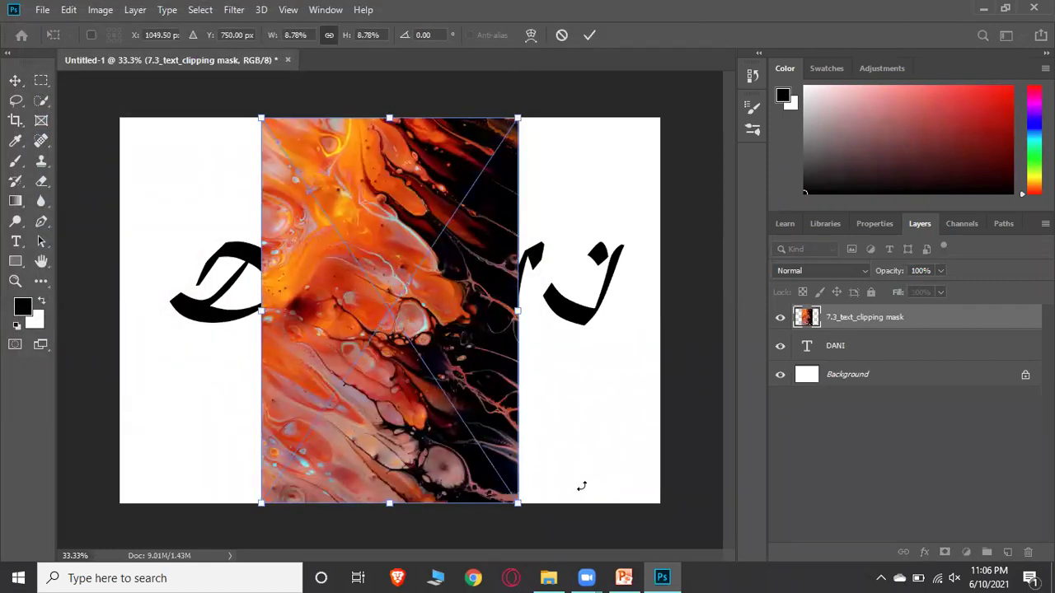
# Step: Rotate the placed image by about -90° and enlarge it to about 11.3% so it covers the whole text
pyautogui.moveTo(579, 482); pyautogui.dragTo(644, 136)
pyautogui.moveTo(585, 311); pyautogui.dragTo(642, 311)
pyautogui.moveTo(196, 311); pyautogui.dragTo(143, 310)
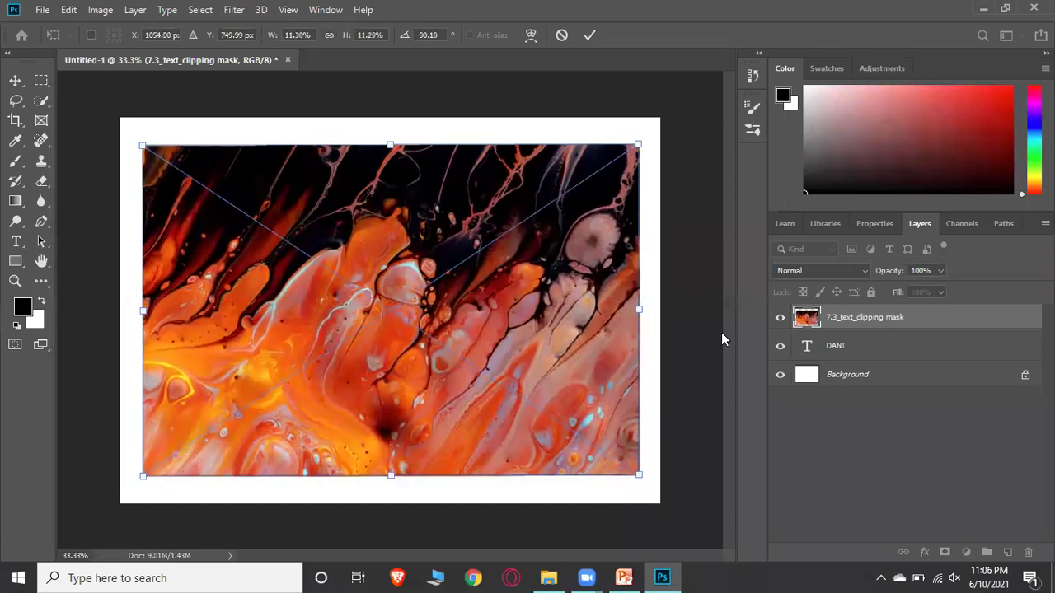
pyautogui.press('Return')
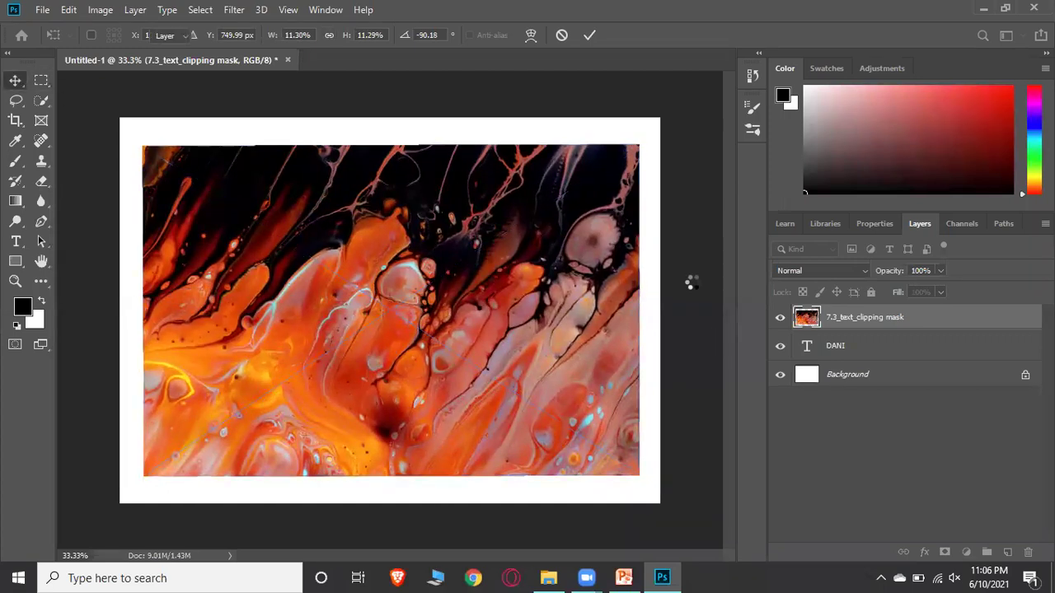
pyautogui.click(695, 289)
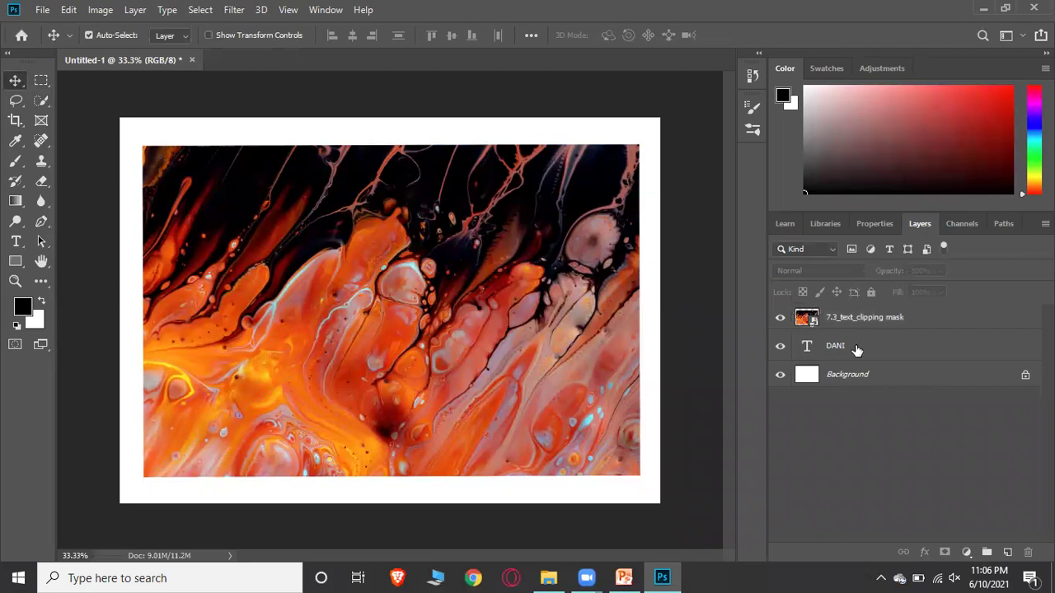
# Step: Create a clipping mask that confines the 7.3_text_clipping mask layer to the text layer beneath it
pyautogui.click(860, 347)
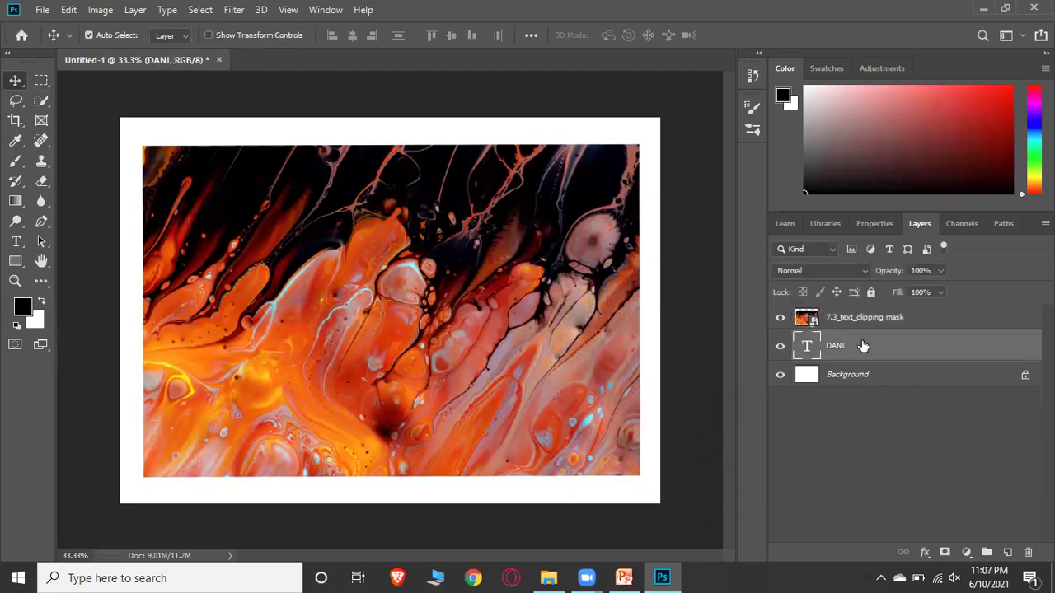
pyautogui.click(937, 319)
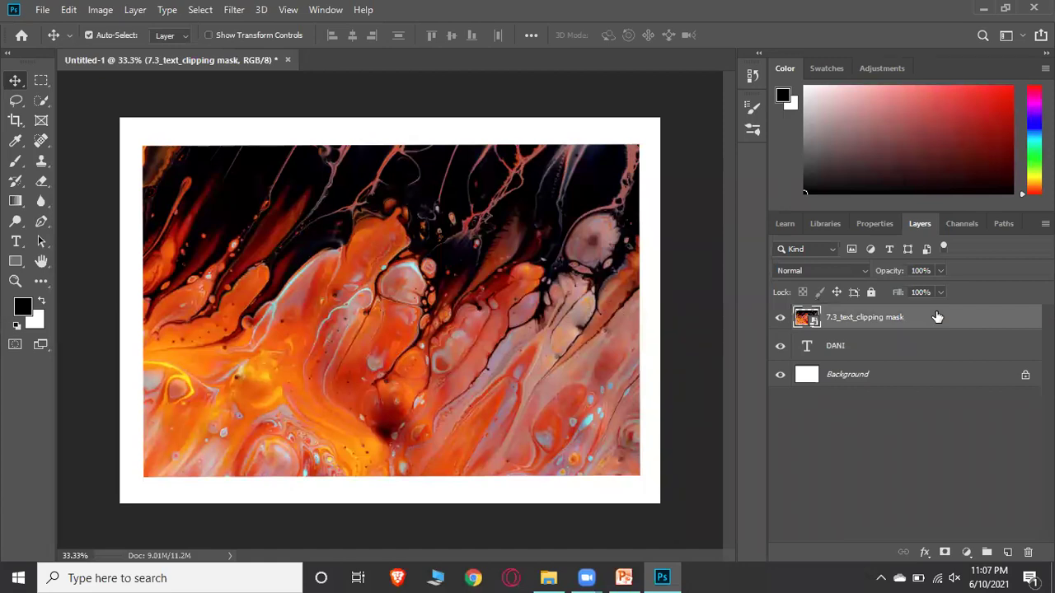
pyautogui.rightClick(889, 325)
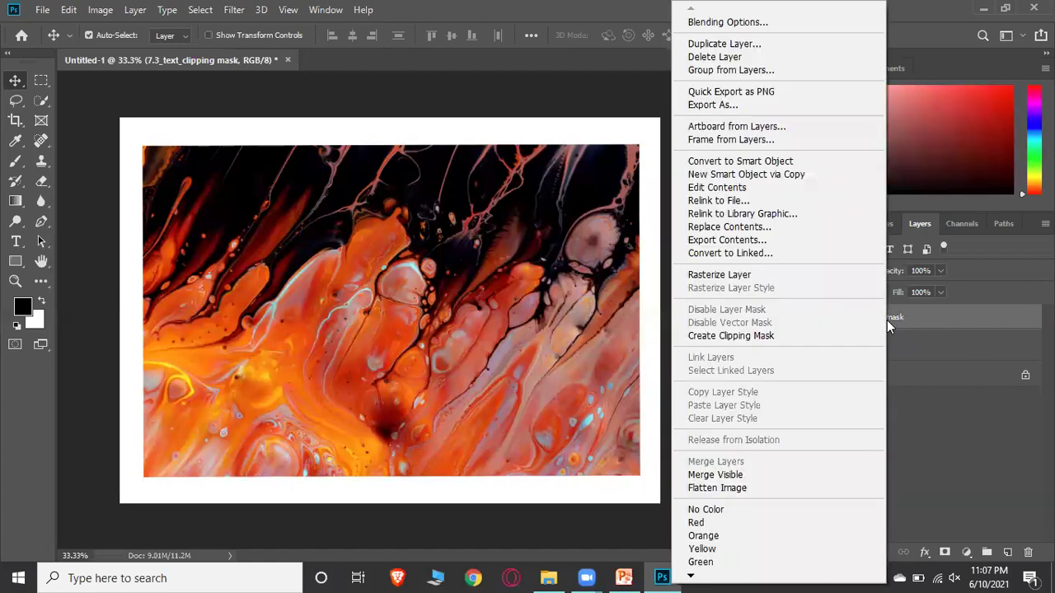
pyautogui.click(805, 337)
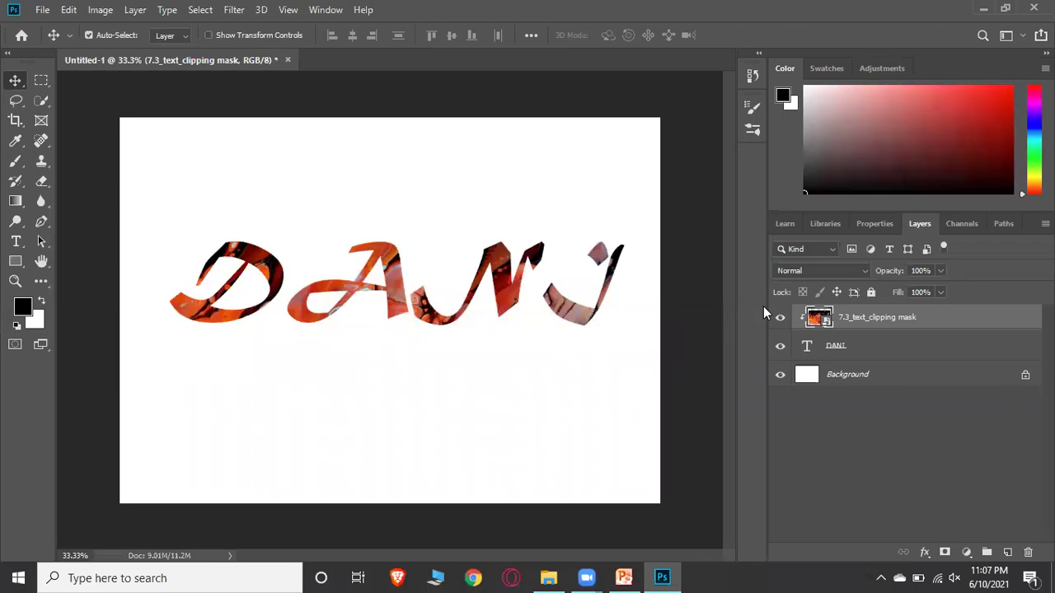
pyautogui.rightClick(867, 321)
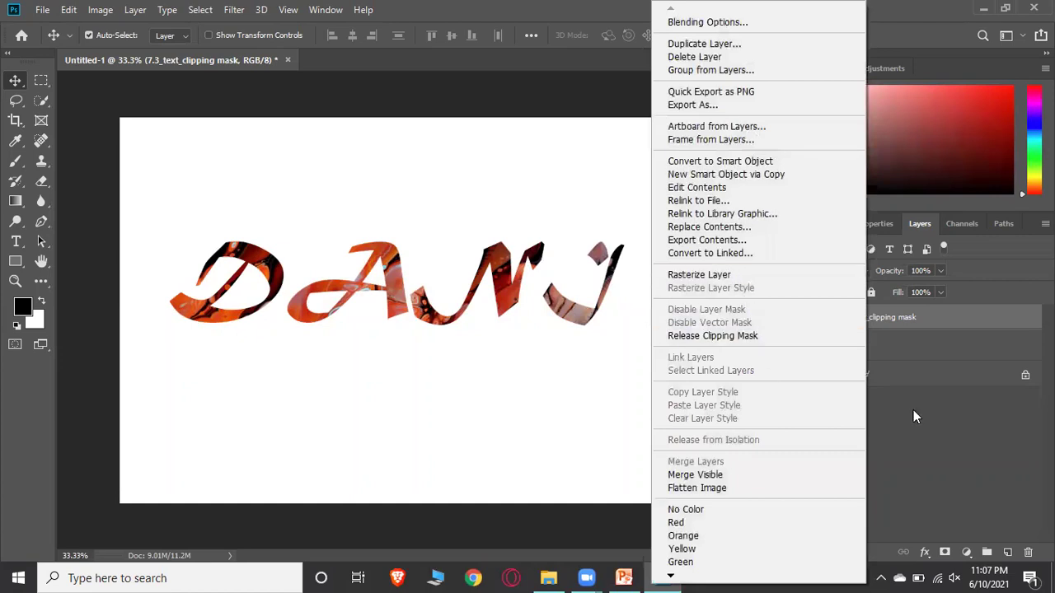
pyautogui.click(938, 415)
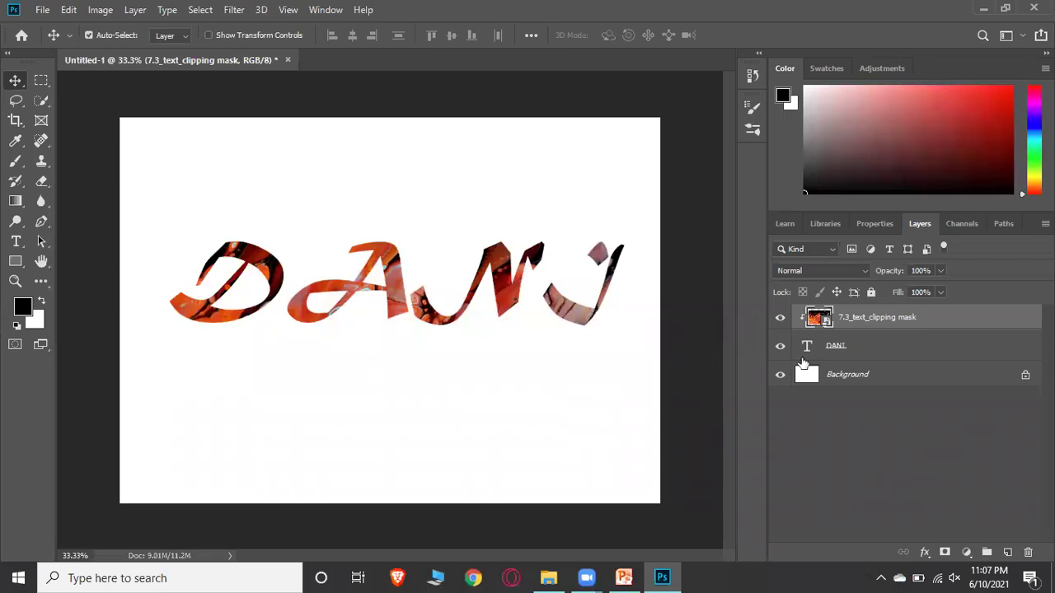
# Step: Delete the clipped 7.3_text_clipping mask layer and the text layer, keeping only the Background layer
pyautogui.click(1028, 553)
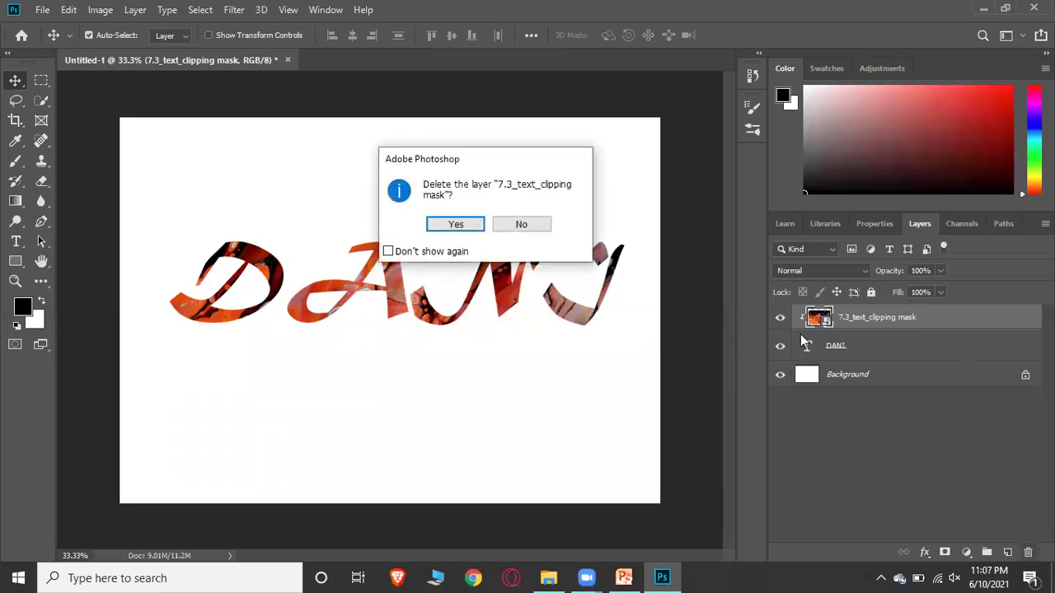
pyautogui.click(460, 225)
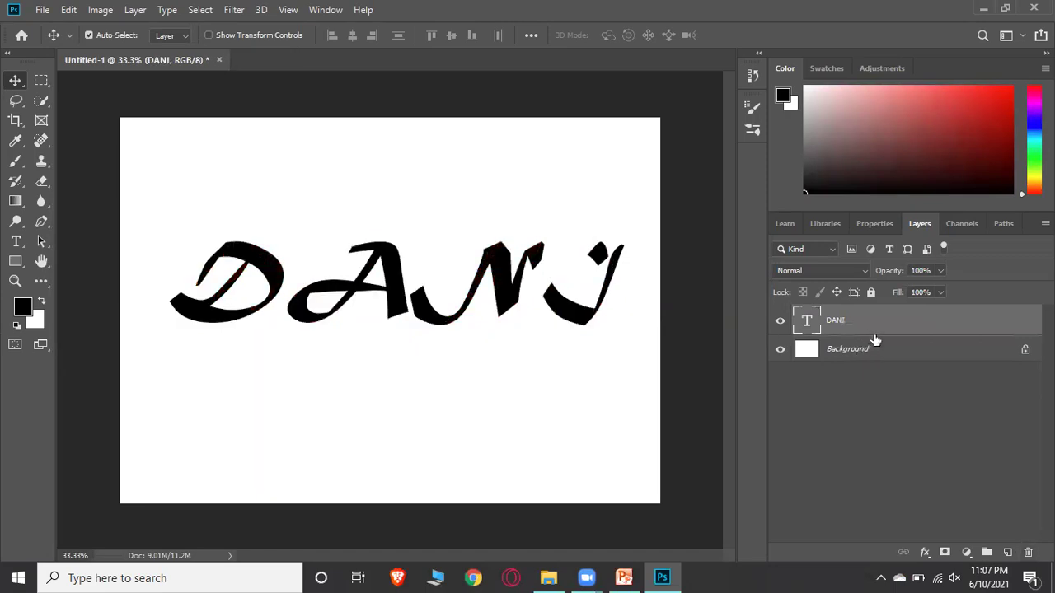
pyautogui.click(1028, 553)
pyautogui.click(455, 225)
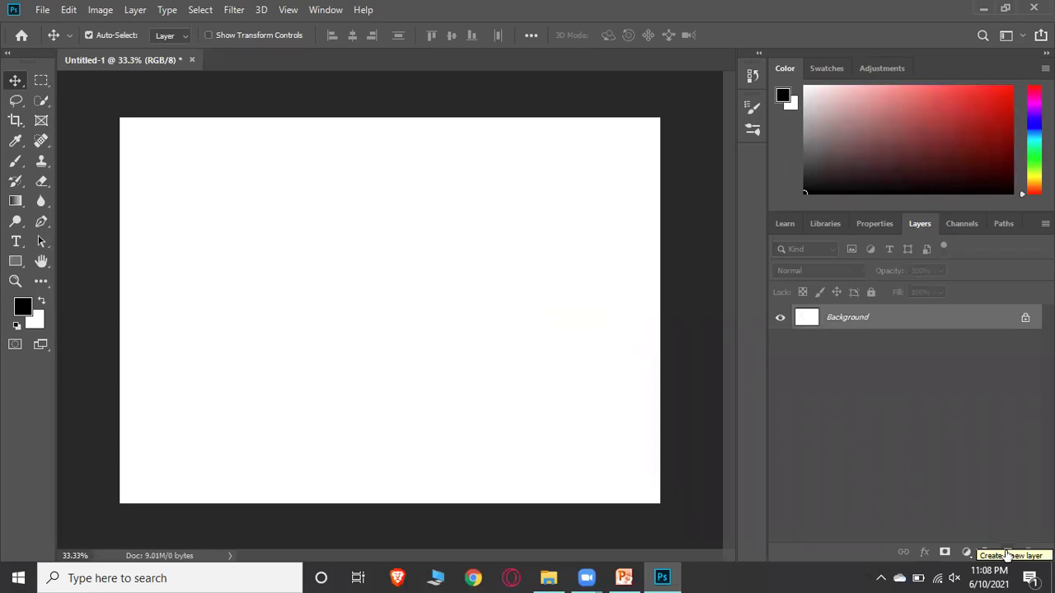
# Step: Add a new layer above the Background and place the 7.0_clipping_mask image in it as embedded
pyautogui.click(1008, 553)
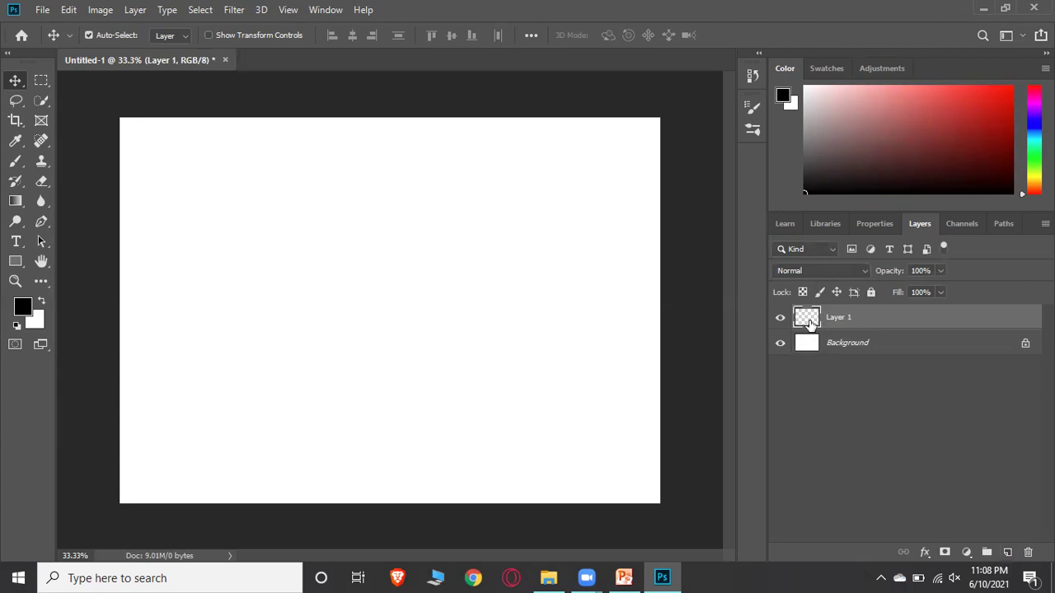
pyautogui.click(41, 12)
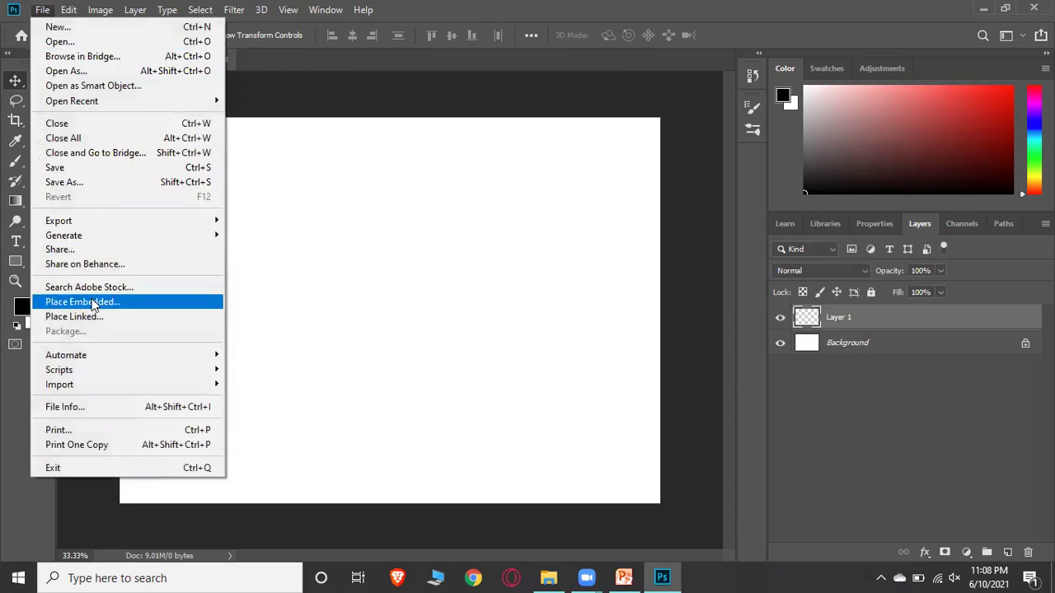
pyautogui.click(91, 301)
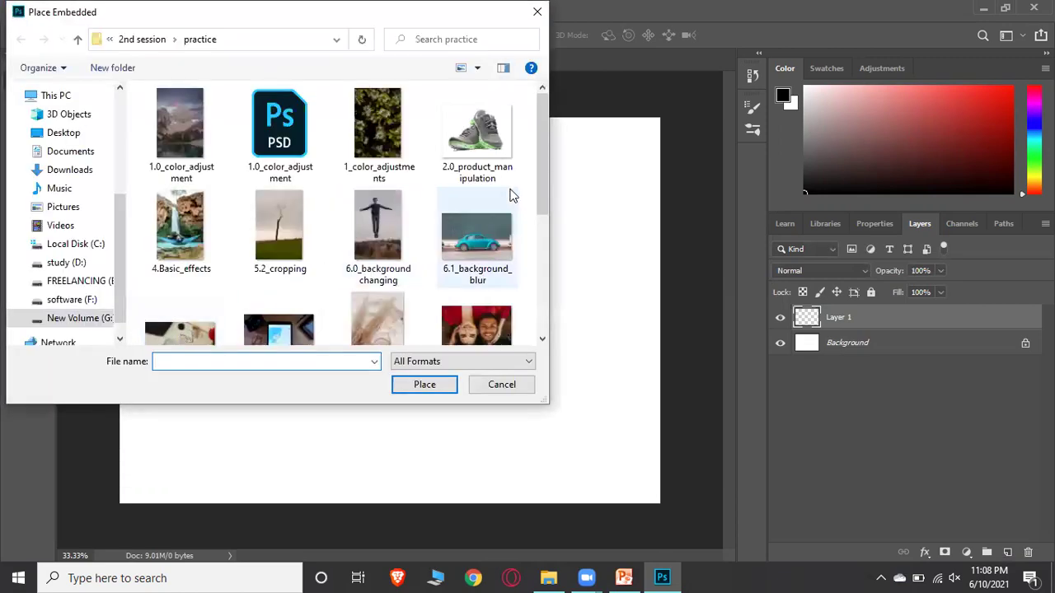
pyautogui.scroll(-1, 486, 214)
pyautogui.click(387, 284)
pyautogui.click(407, 385)
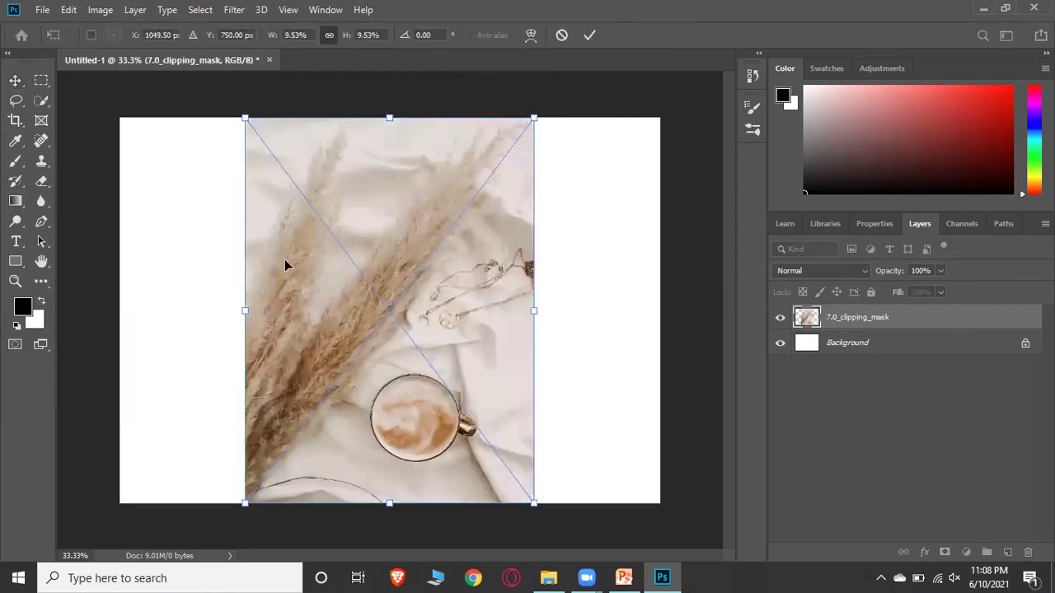
# Step: Enlarge the placed 7.0_clipping_mask image to about 11.45%, filling the canvas height from its left edge
pyautogui.moveTo(244, 120); pyautogui.dragTo(122, 84)
pyautogui.moveTo(338, 284); pyautogui.dragTo(276, 289)
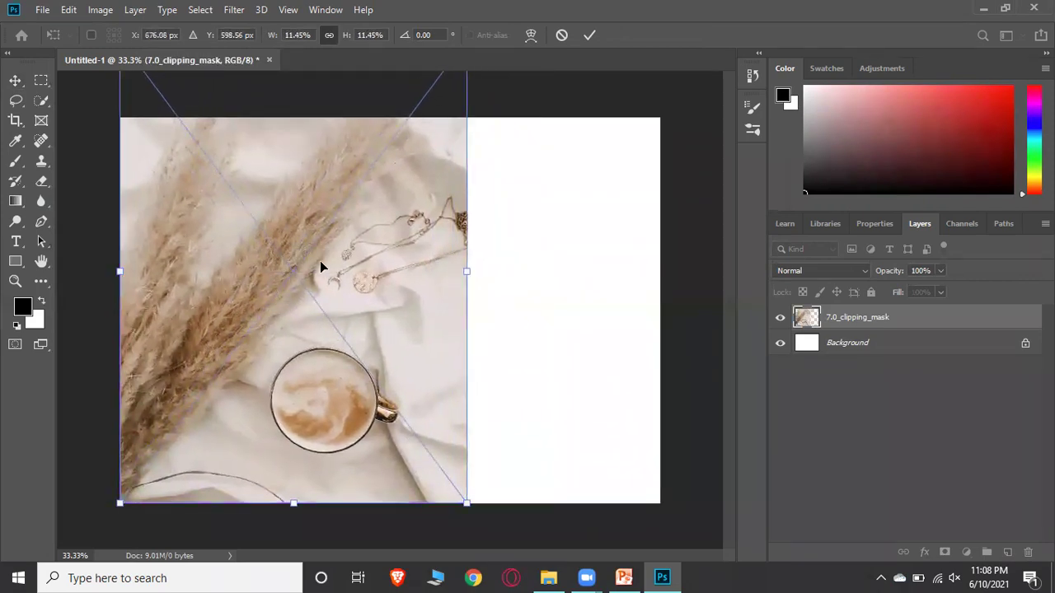
pyautogui.press('Return')
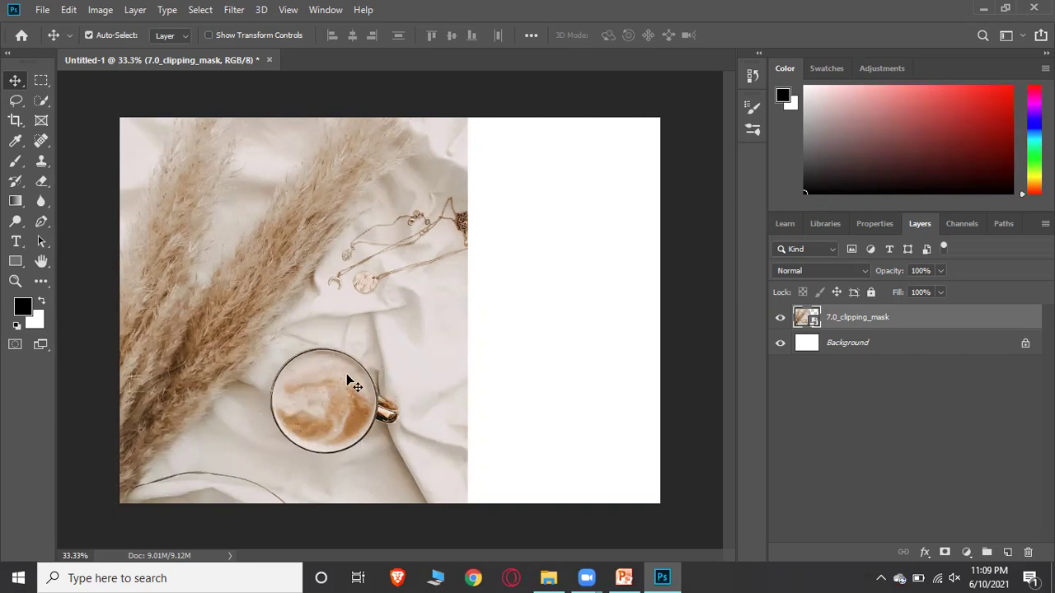
# Step: Draw a black circle about 339 px wide over the coffee cup with the Ellipse tool
pyautogui.click(13, 264)
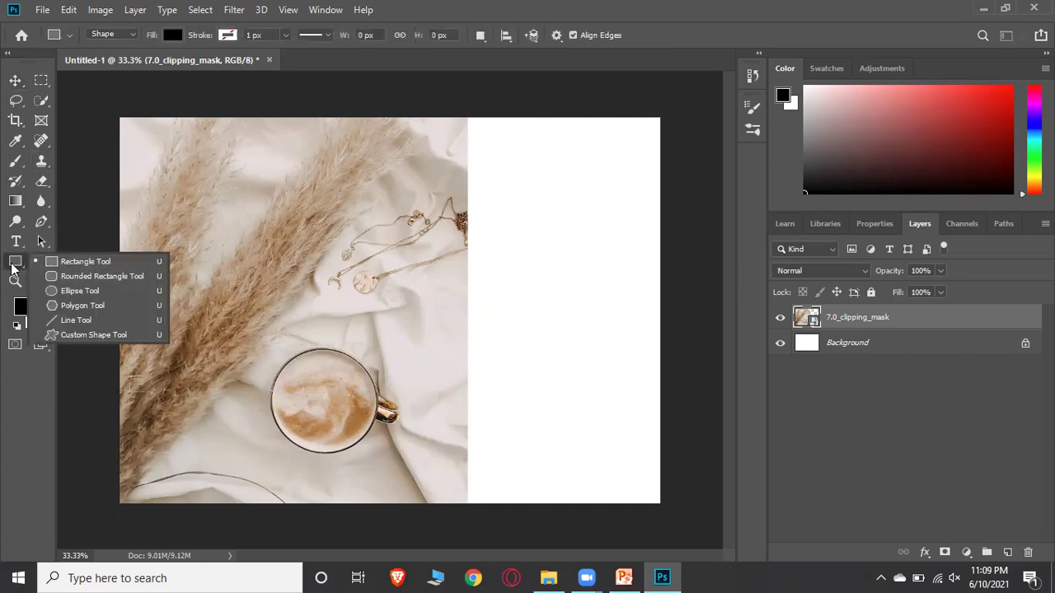
pyautogui.click(86, 290)
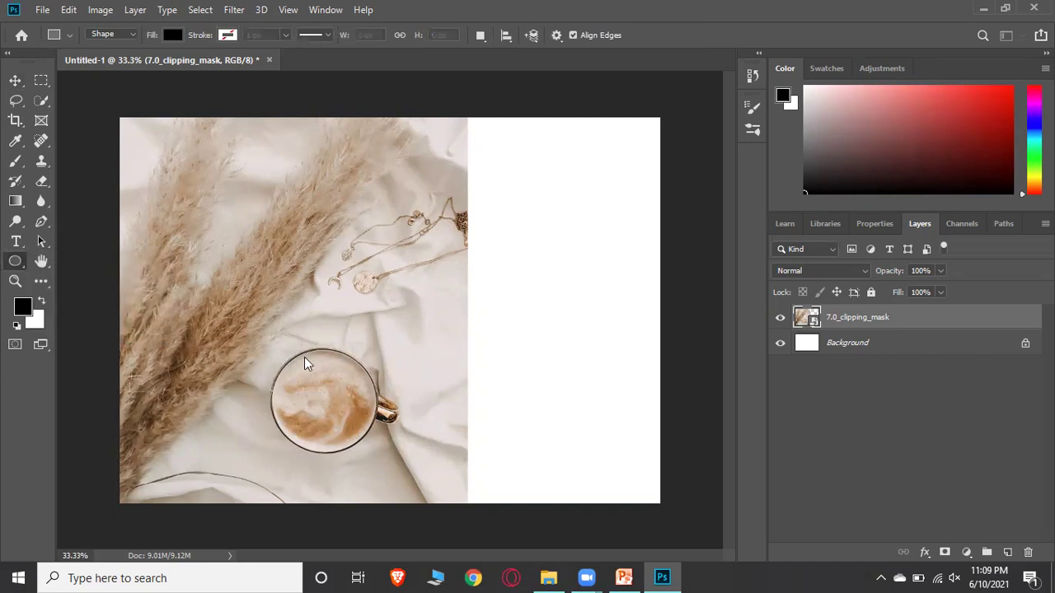
pyautogui.moveTo(289, 368); pyautogui.dragTo(371, 453)
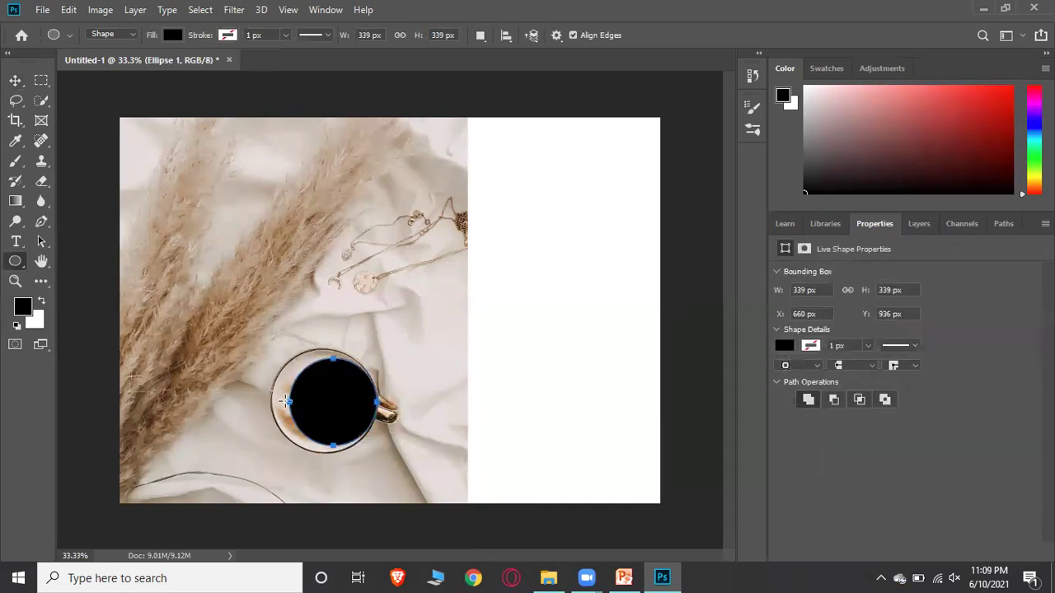
# Step: Enlarge the black circle to about 116% so it covers the inside of the coffee cup
pyautogui.click(15, 81)
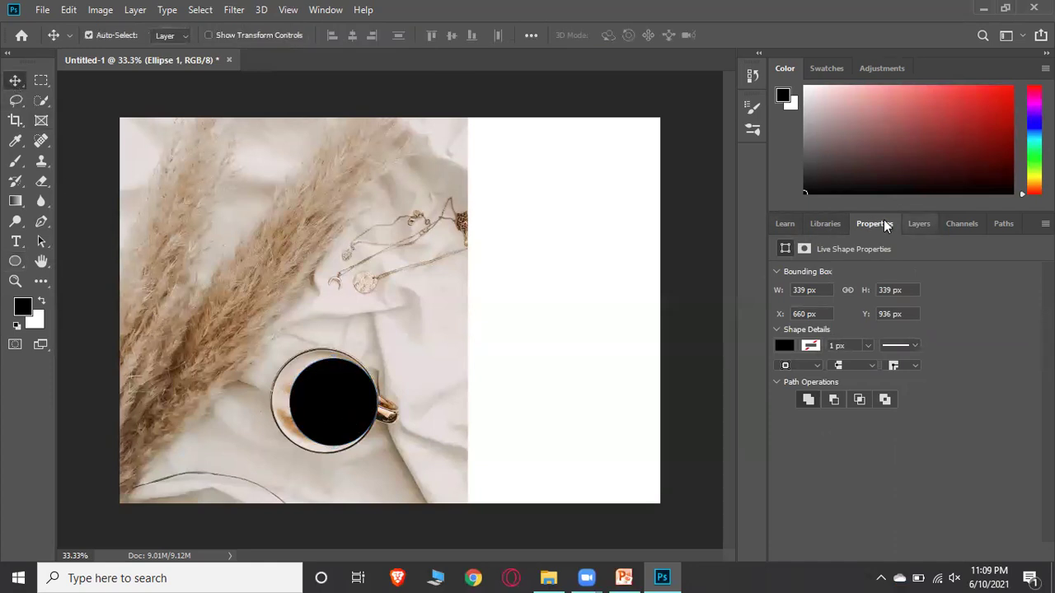
pyautogui.click(920, 224)
pyautogui.press('ctrl')
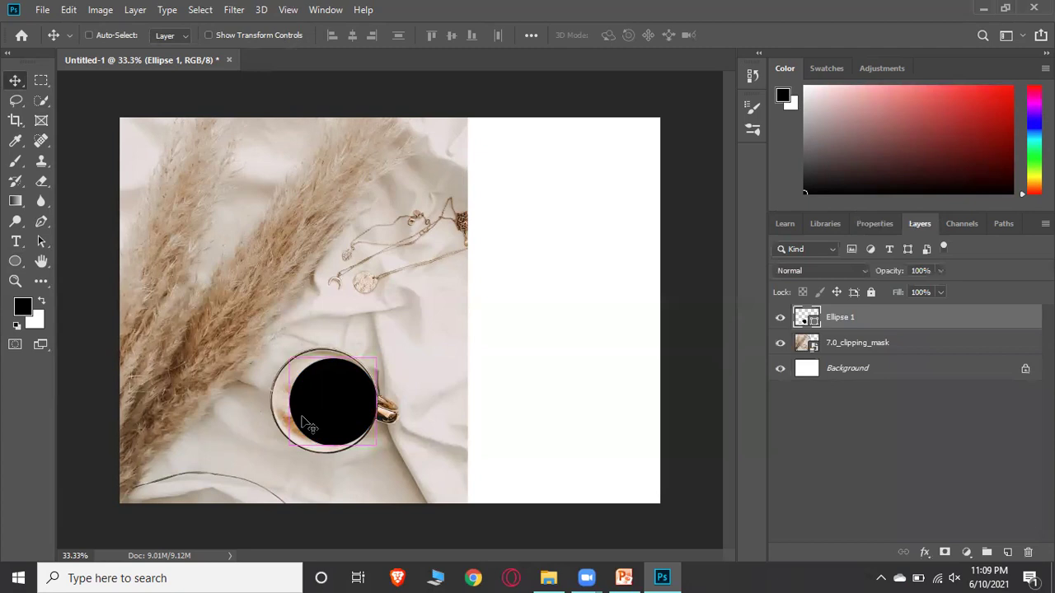
pyautogui.hotkey('ctrl', 't')
pyautogui.moveTo(283, 357)
pyautogui.mouseDown()
pyautogui.moveTo(262, 352)
pyautogui.moveTo(281, 350)
pyautogui.mouseUp()
pyautogui.moveTo(272, 445); pyautogui.dragTo(275, 451)
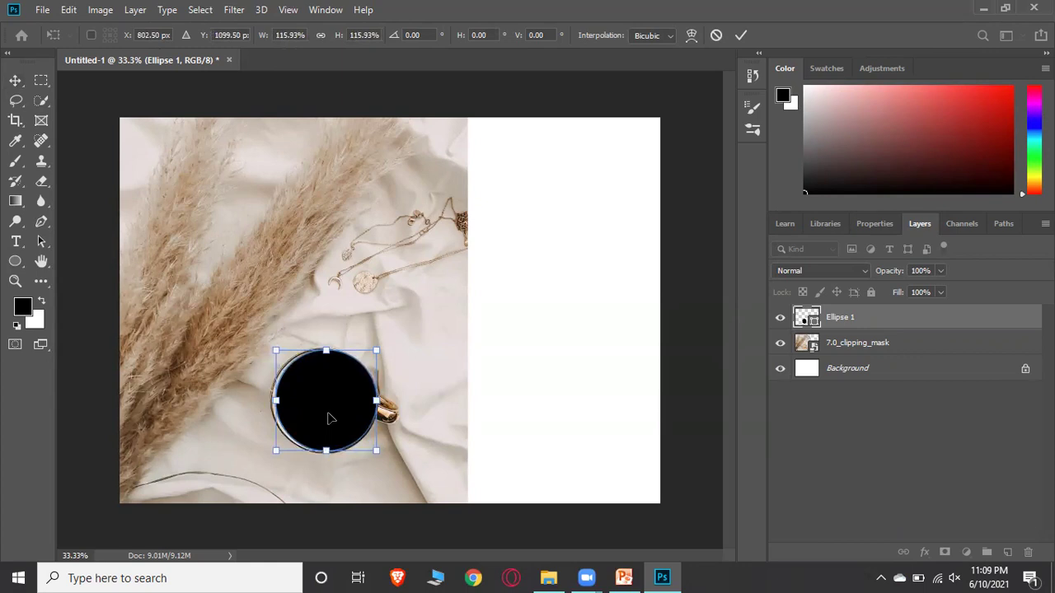
# Step: Nudge the circle into line with the cup's rim and move it onto the blank white area beside the photo
pyautogui.press('Left')
pyautogui.press('Left')
pyautogui.press('Left')
pyautogui.press('Left')
pyautogui.press('Left')
pyautogui.press('Left')
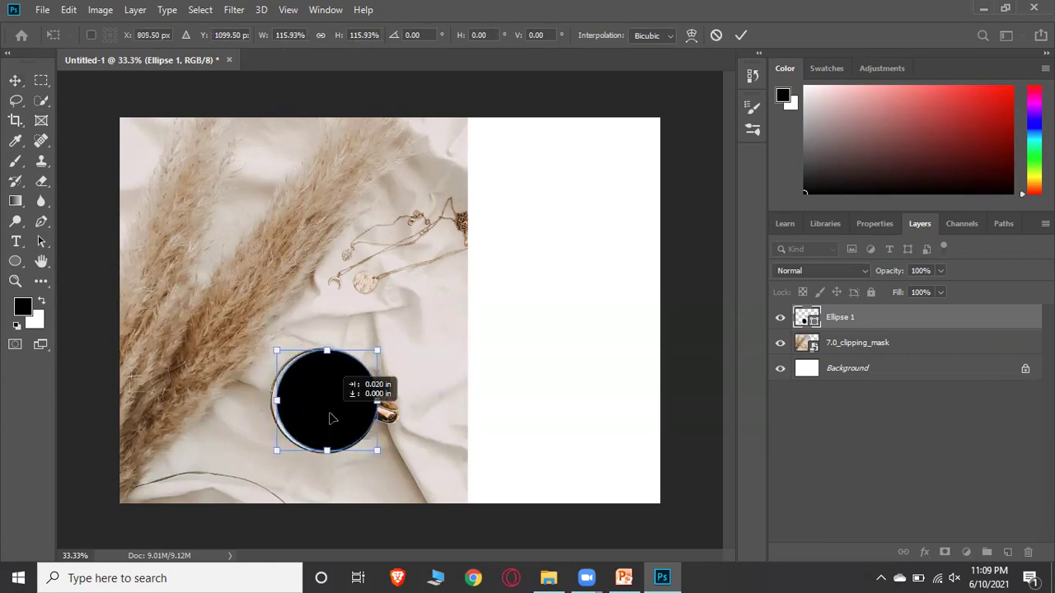
pyautogui.click(526, 356)
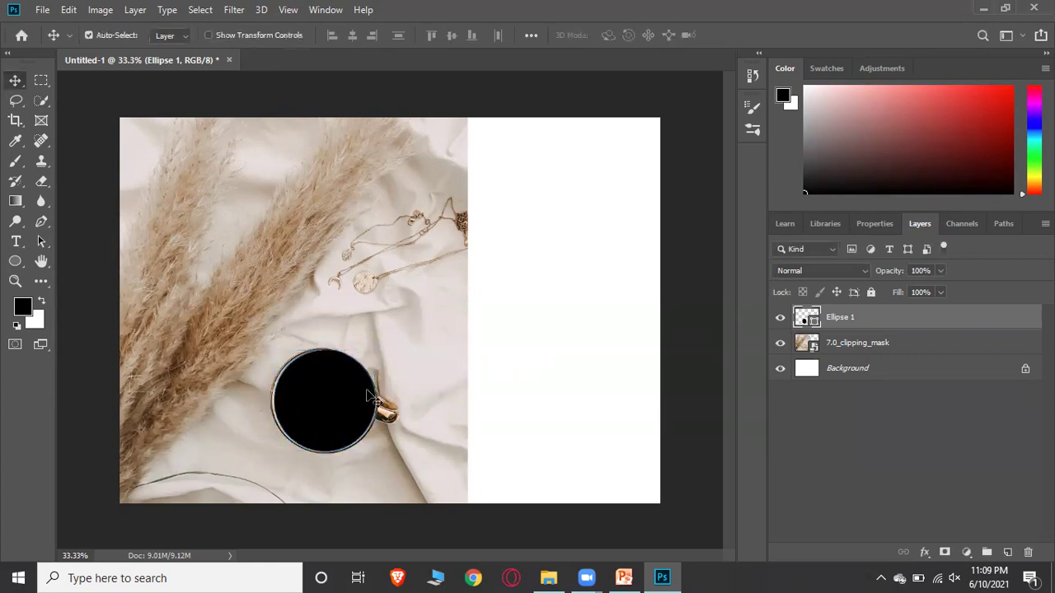
pyautogui.moveTo(338, 414); pyautogui.dragTo(565, 233)
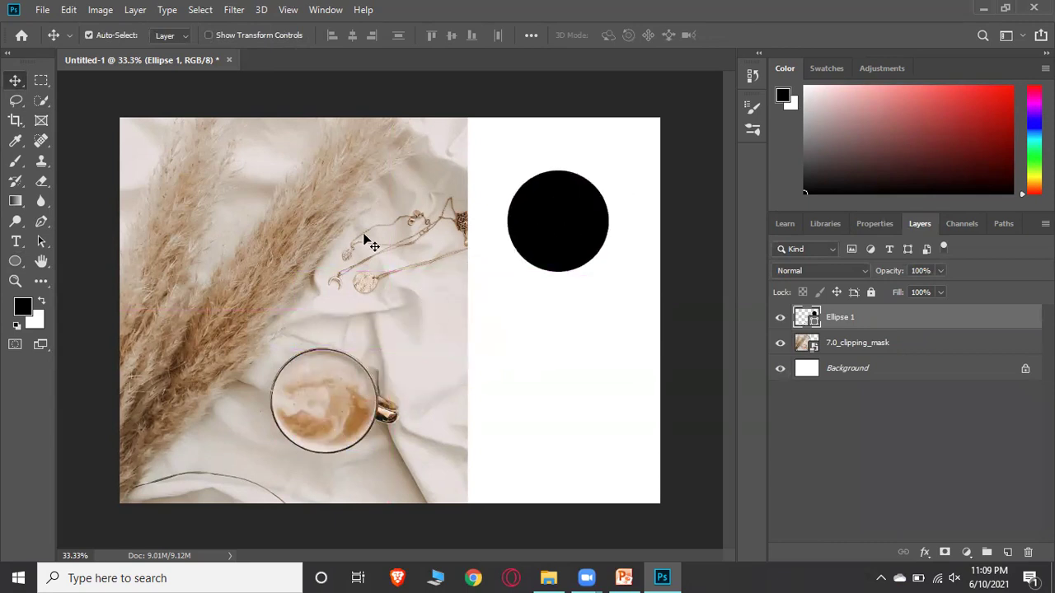
# Step: Add a new layer above Ellipse 1 and place the 7.1_clipping_mask_help image in it as embedded
pyautogui.click(1008, 552)
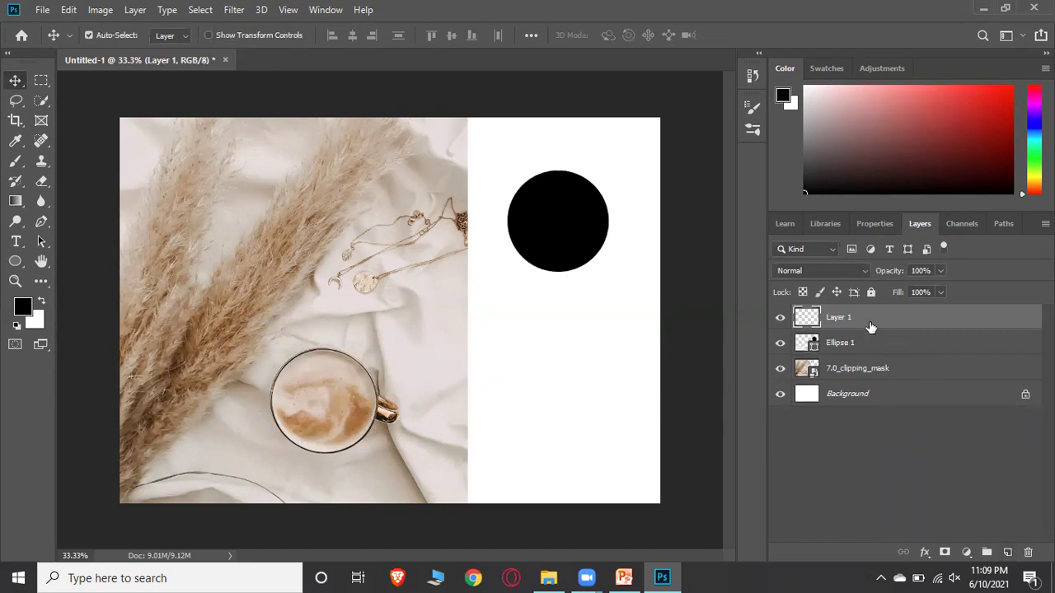
pyautogui.click(39, 10)
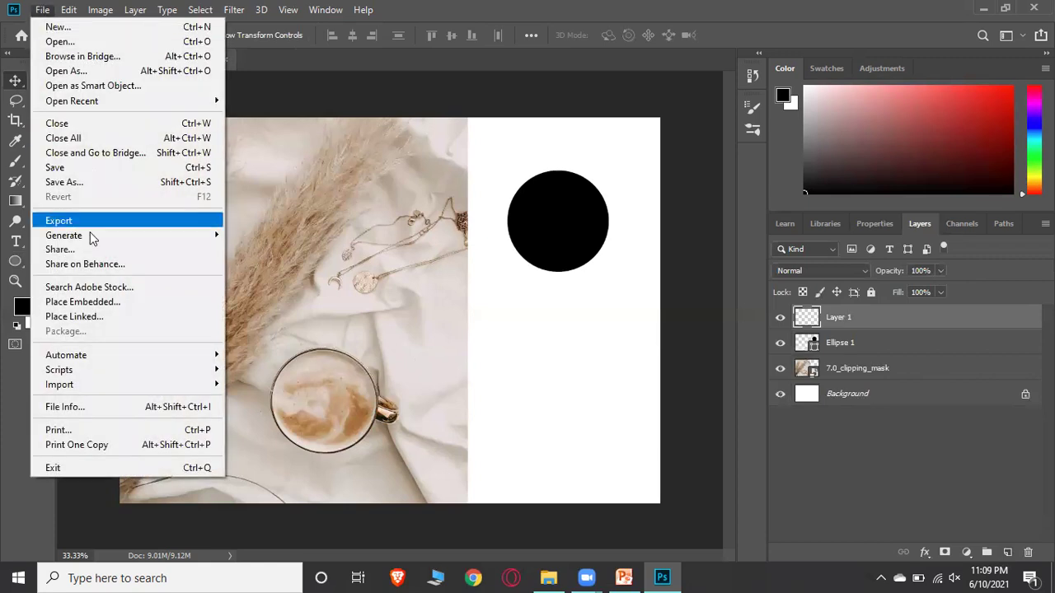
pyautogui.click(89, 300)
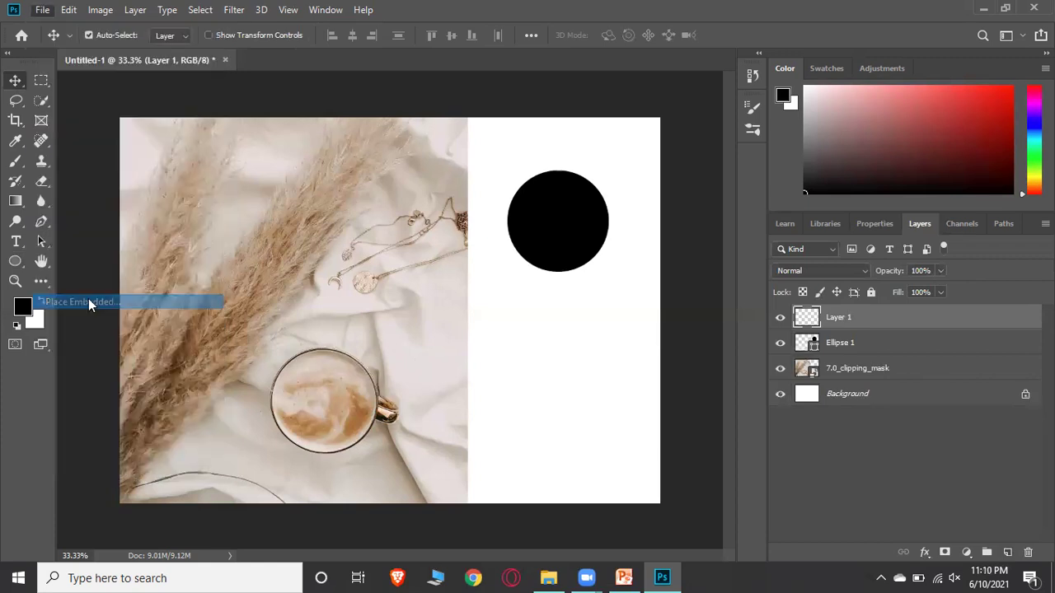
pyautogui.scroll(-1, 457, 300)
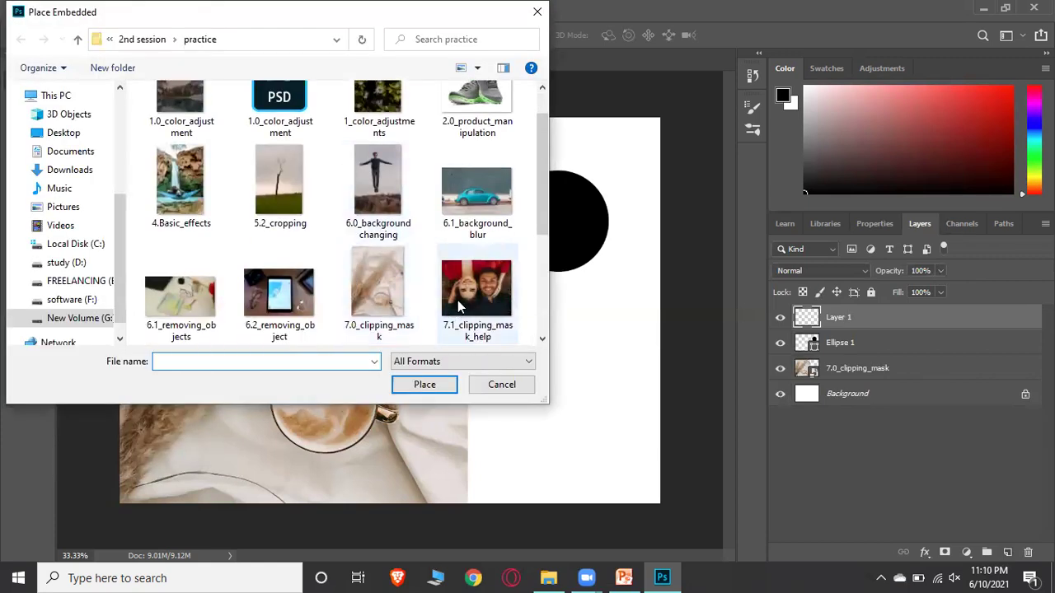
pyautogui.click(465, 295)
pyautogui.click(417, 386)
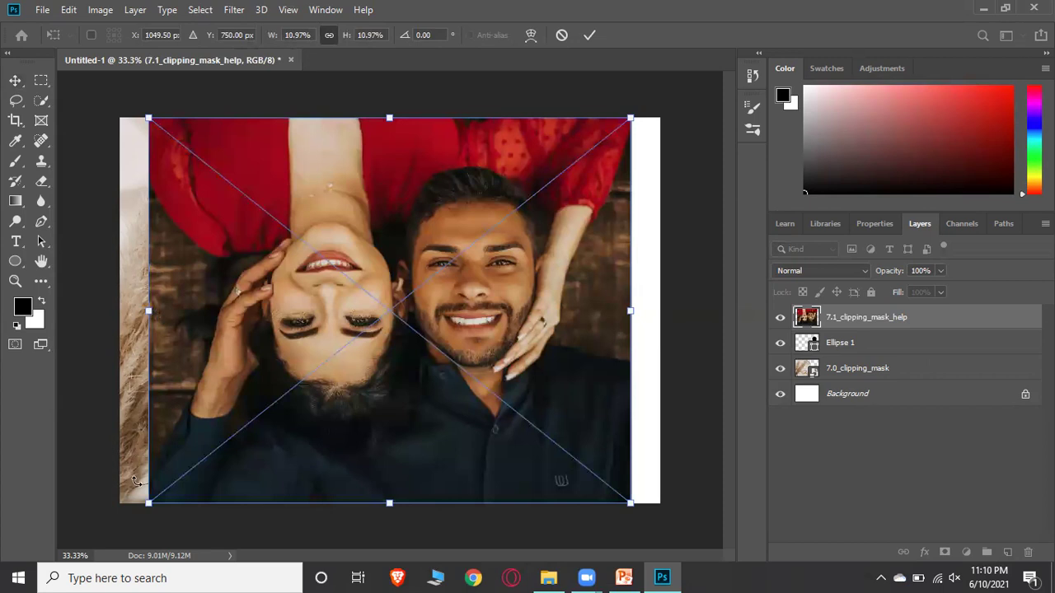
# Step: Shrink the placed 7.1_clipping_mask_help image to about 4.15% and position it over the black circle
pyautogui.moveTo(148, 501); pyautogui.dragTo(456, 275)
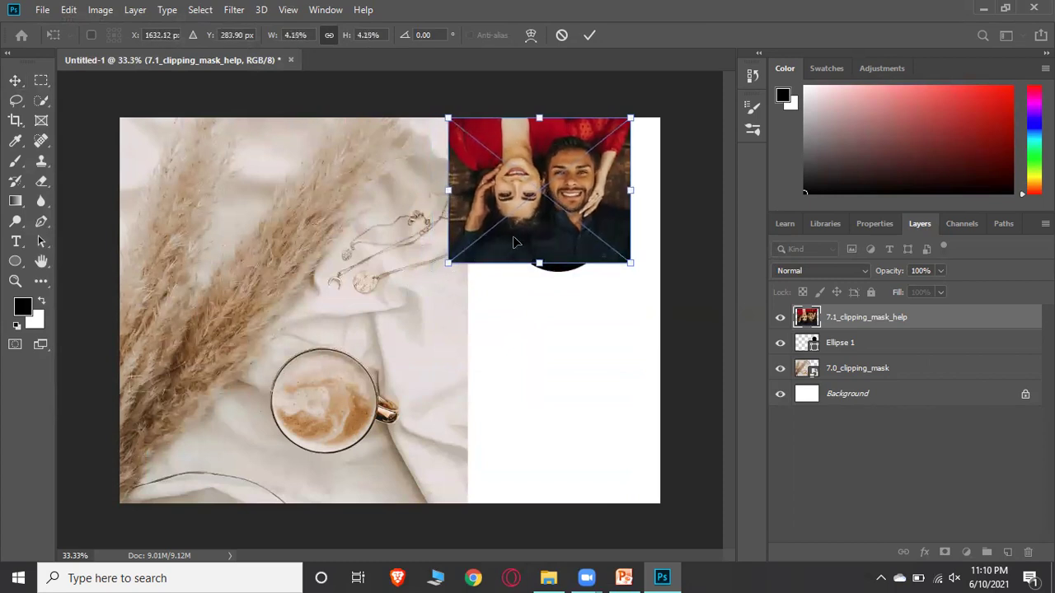
pyautogui.moveTo(544, 191); pyautogui.dragTo(562, 231)
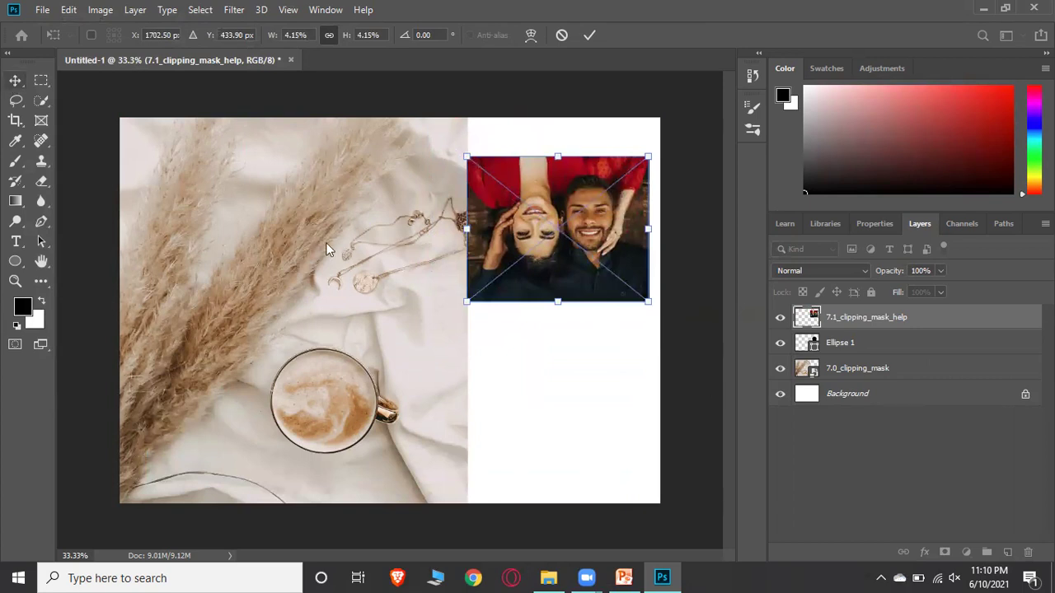
pyautogui.press('Return')
# Step: Check the circle beneath the image and create a clipping mask that confines 7.1_clipping_mask_help to Ellipse 1
pyautogui.click(780, 318)
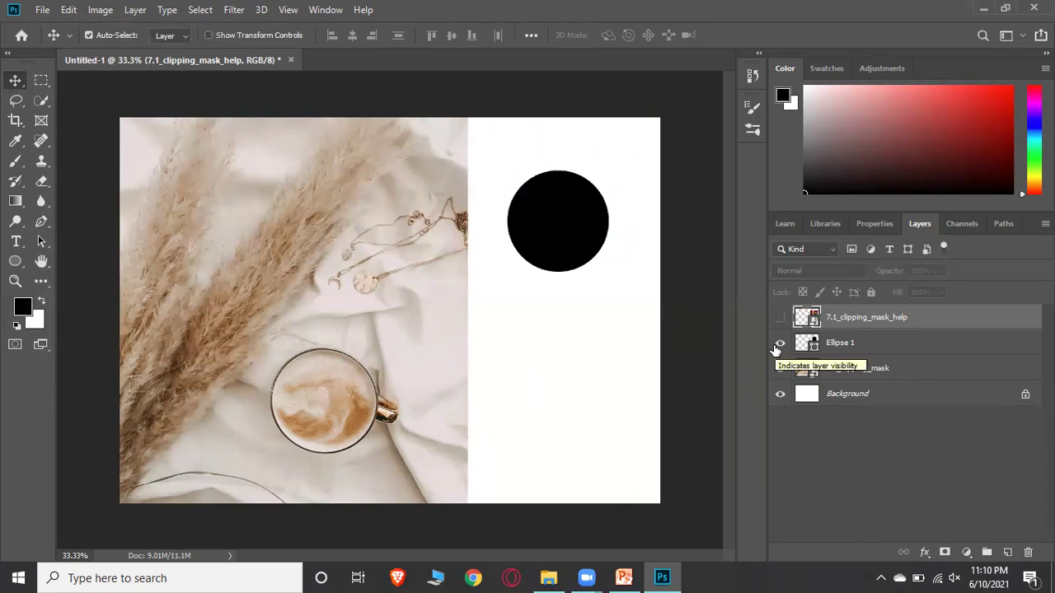
pyautogui.click(780, 317)
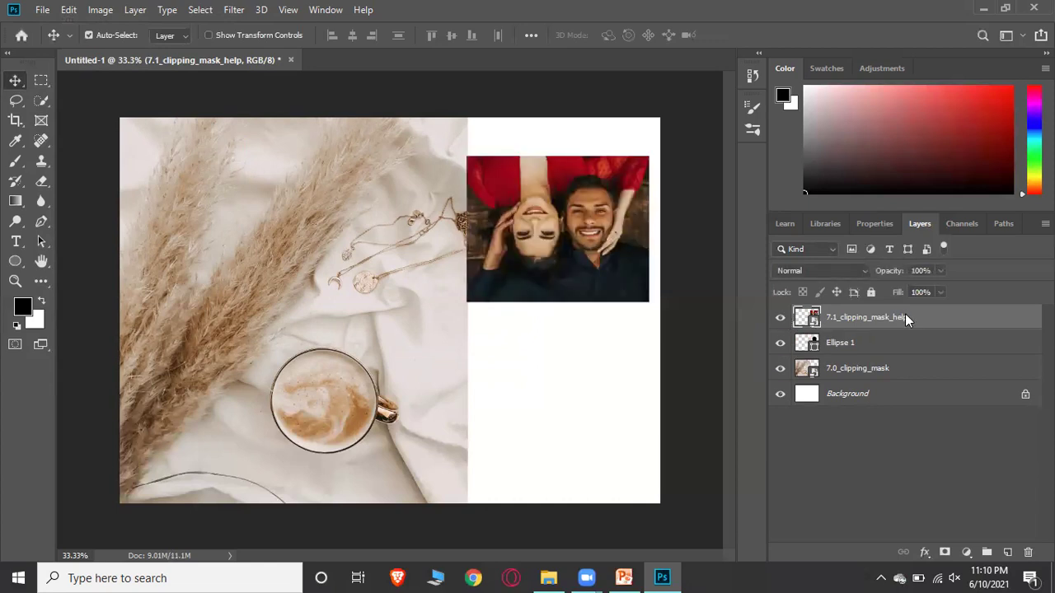
pyautogui.rightClick(904, 318)
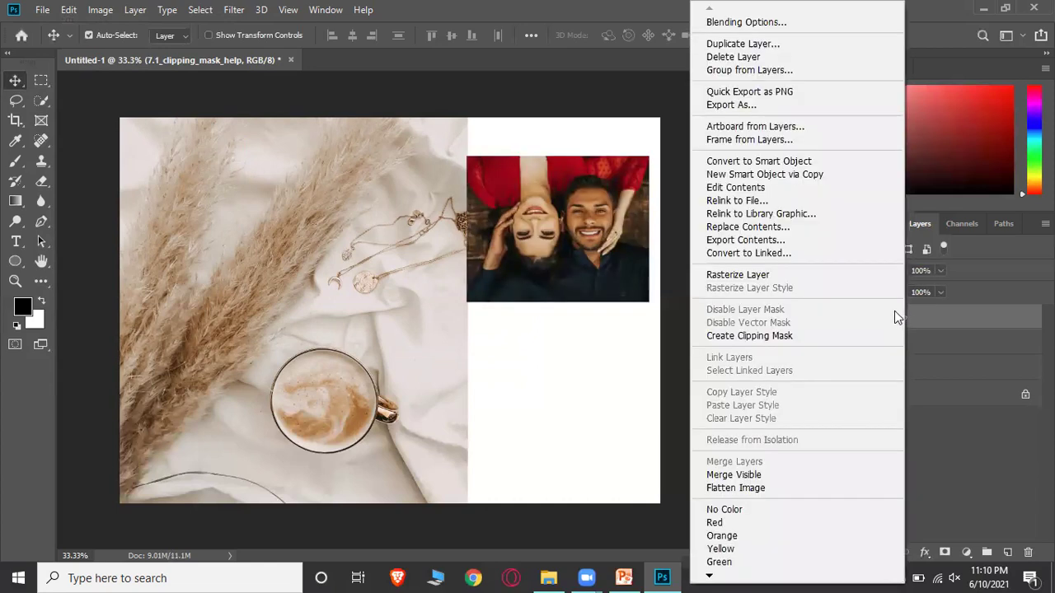
pyautogui.click(758, 338)
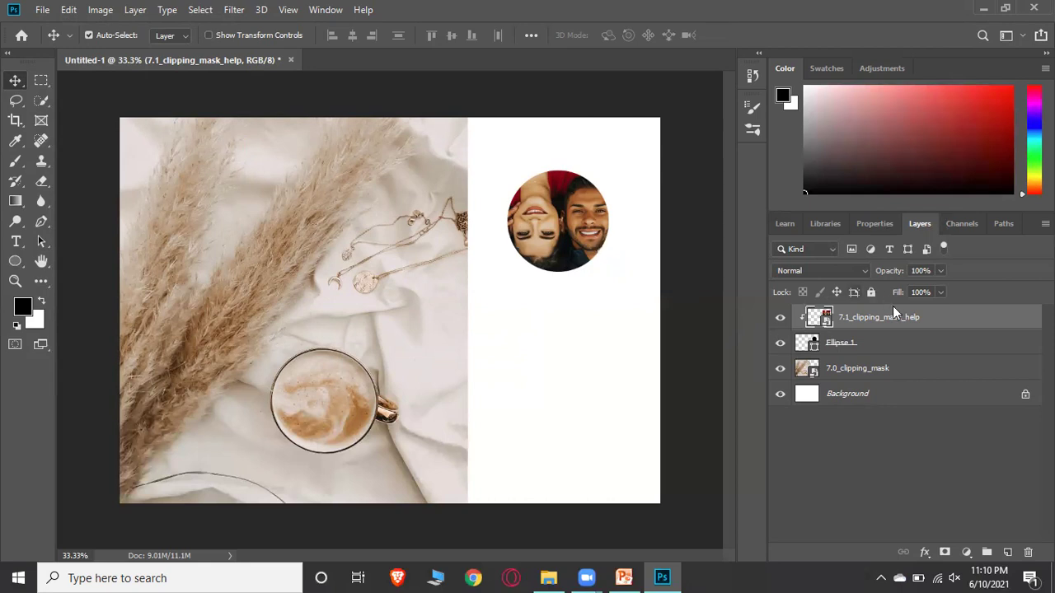
# Step: Scale the clipped 7.1_clipping_mask_help image down to about 3.56% so both faces fit inside the circle
pyautogui.press('ctrl')
pyautogui.hotkey('ctrl', 't')
pyautogui.moveTo(645, 299); pyautogui.dragTo(633, 289)
pyautogui.moveTo(468, 157); pyautogui.dragTo(478, 165)
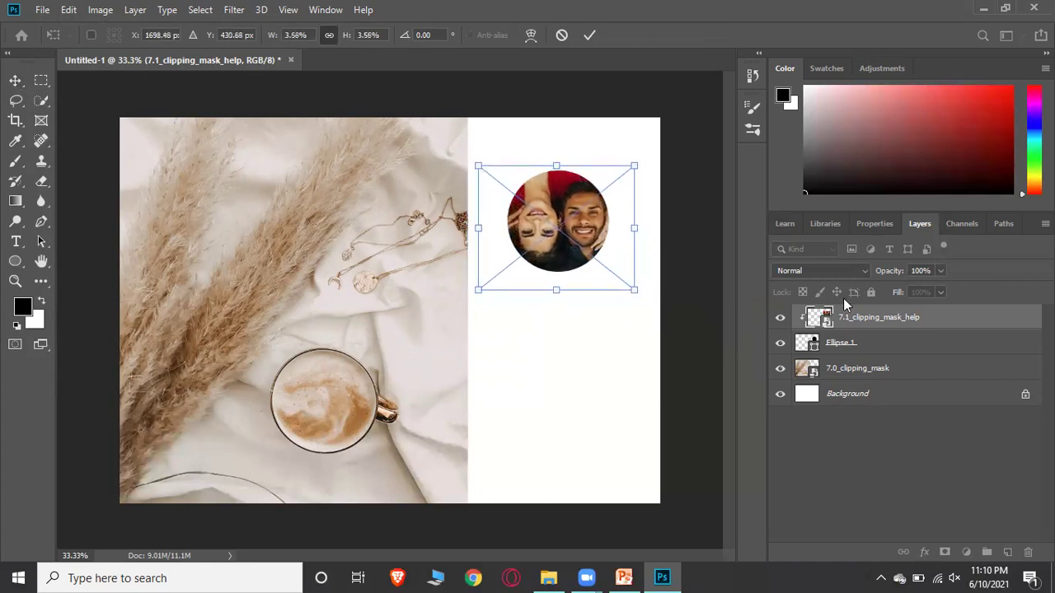
pyautogui.press('Return')
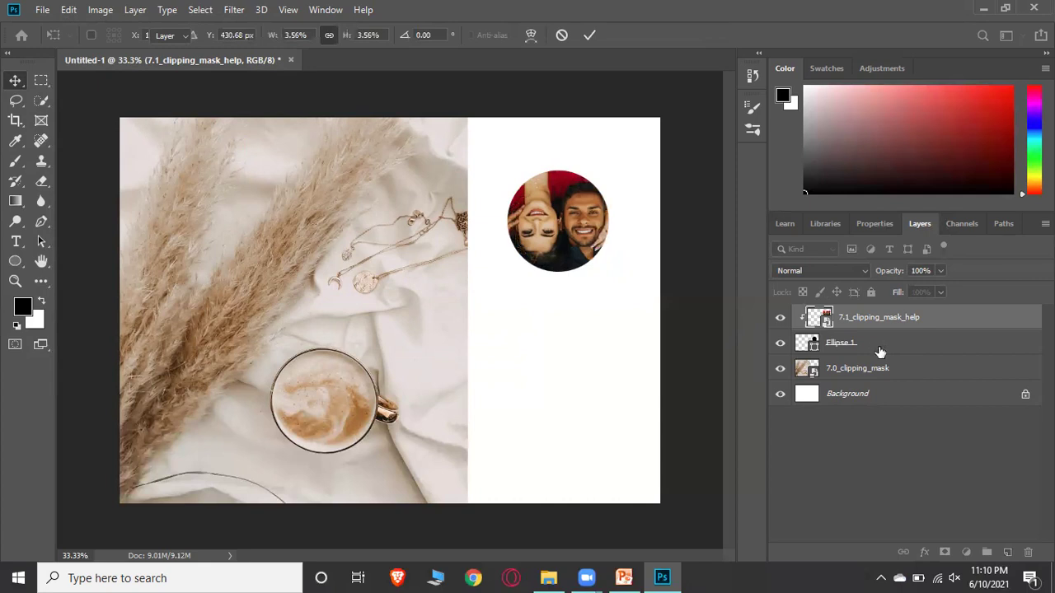
# Step: Try enlarging the Ellipse 1 clipping circle to about 122%, and undo the resize
pyautogui.click(880, 352)
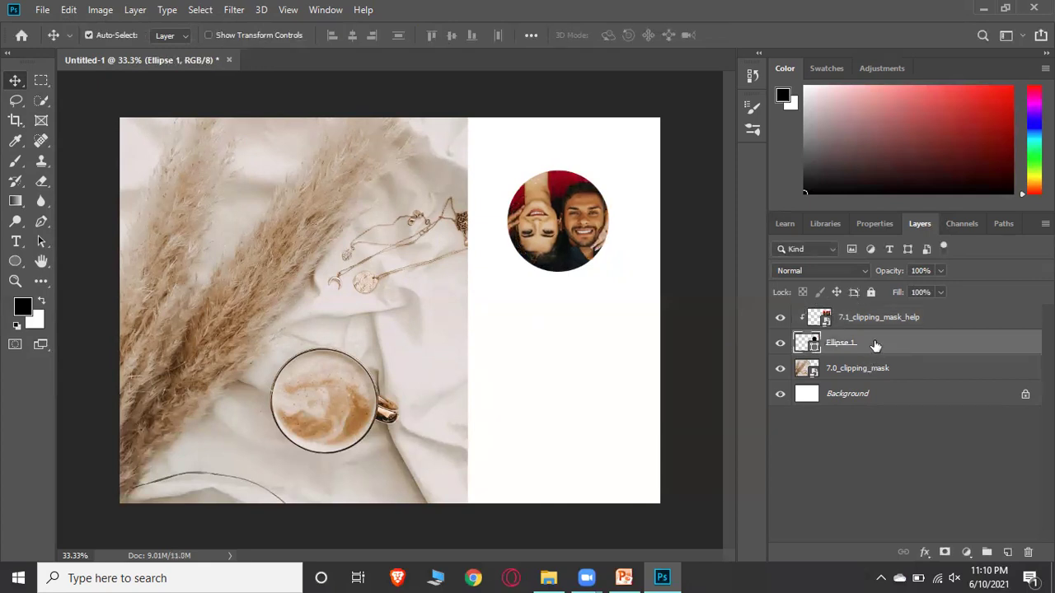
pyautogui.hotkey('ctrl', 't')
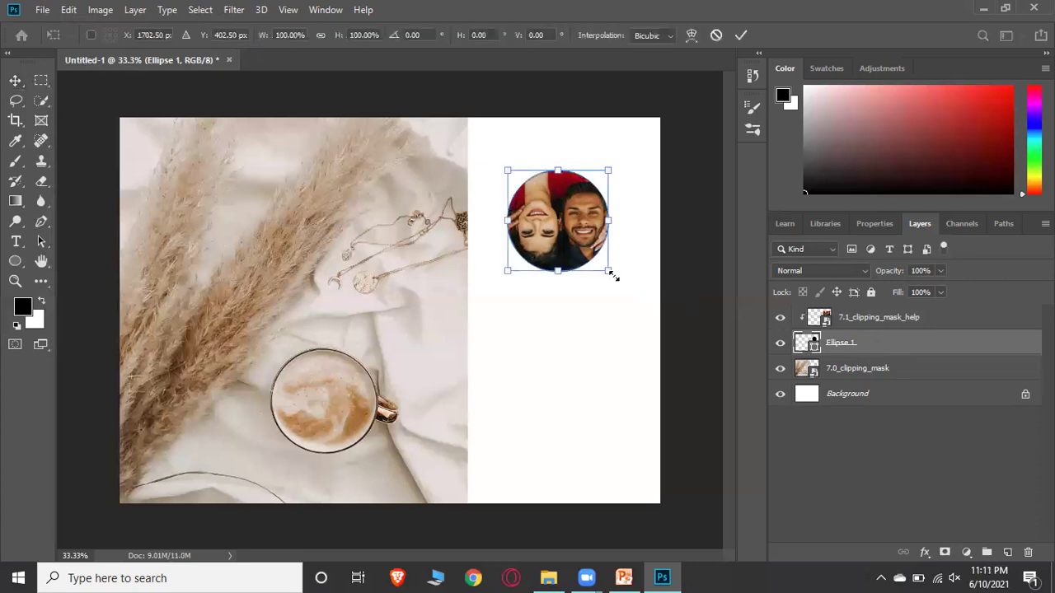
pyautogui.moveTo(614, 280); pyautogui.dragTo(632, 295)
pyautogui.moveTo(505, 172)
pyautogui.mouseDown()
pyautogui.moveTo(497, 157)
pyautogui.moveTo(502, 166)
pyautogui.mouseUp()
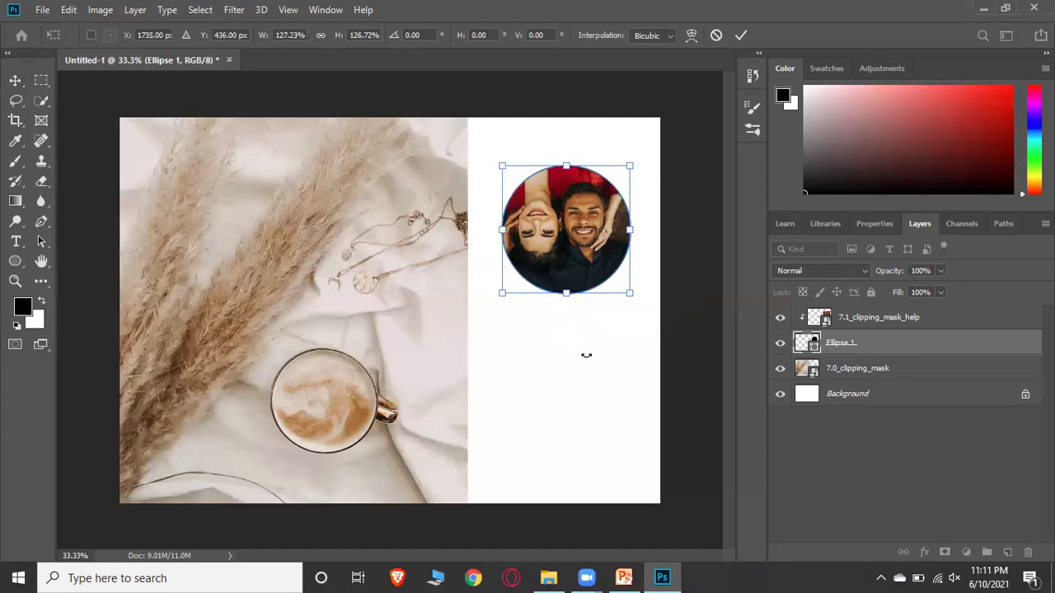
pyautogui.hotkey('ctrl', 'z')
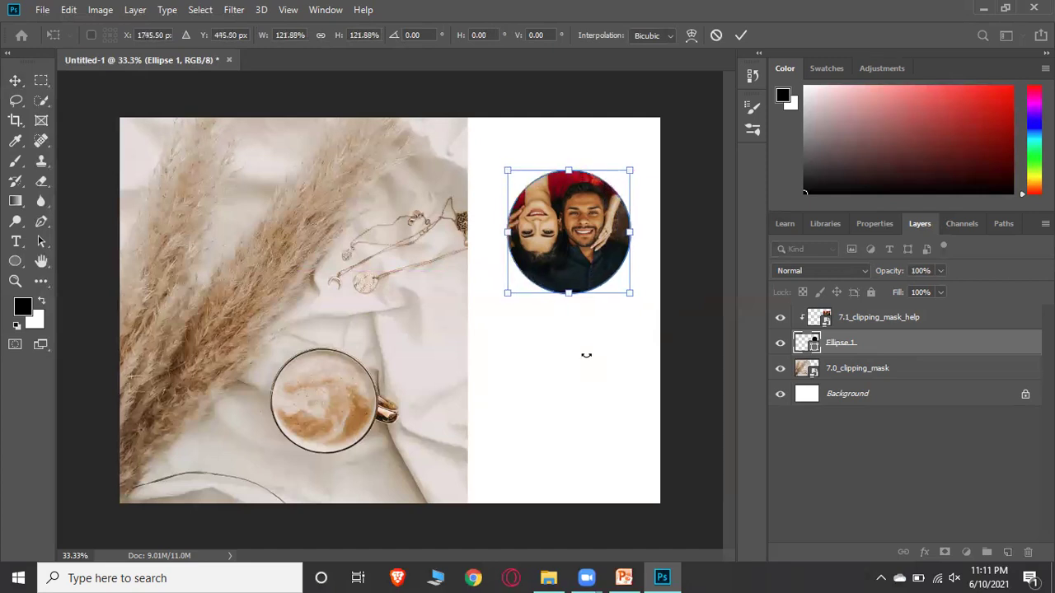
pyautogui.press('Return')
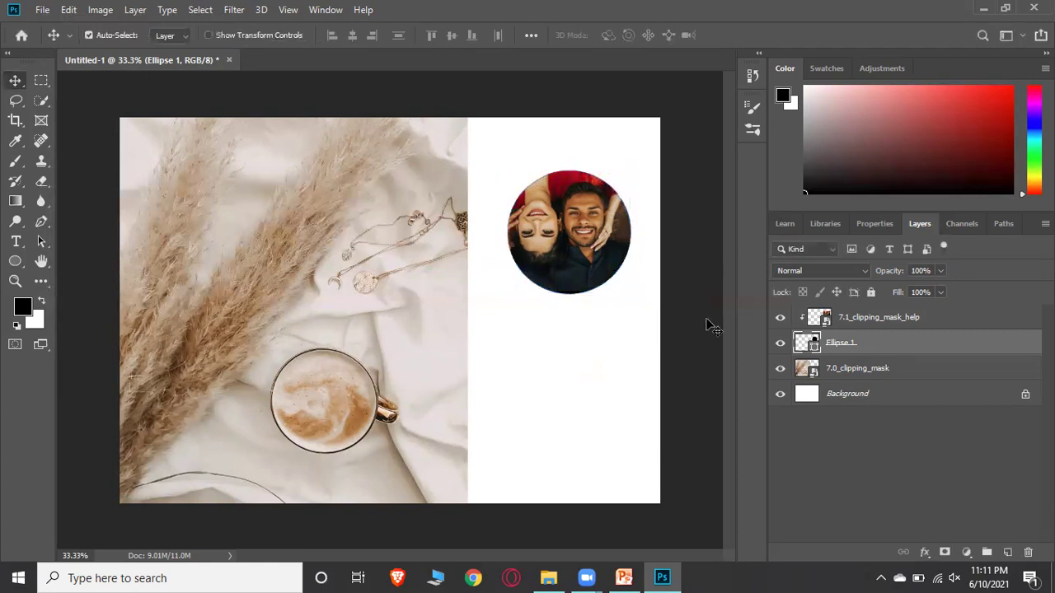
pyautogui.hotkey('ctrl', 'z')
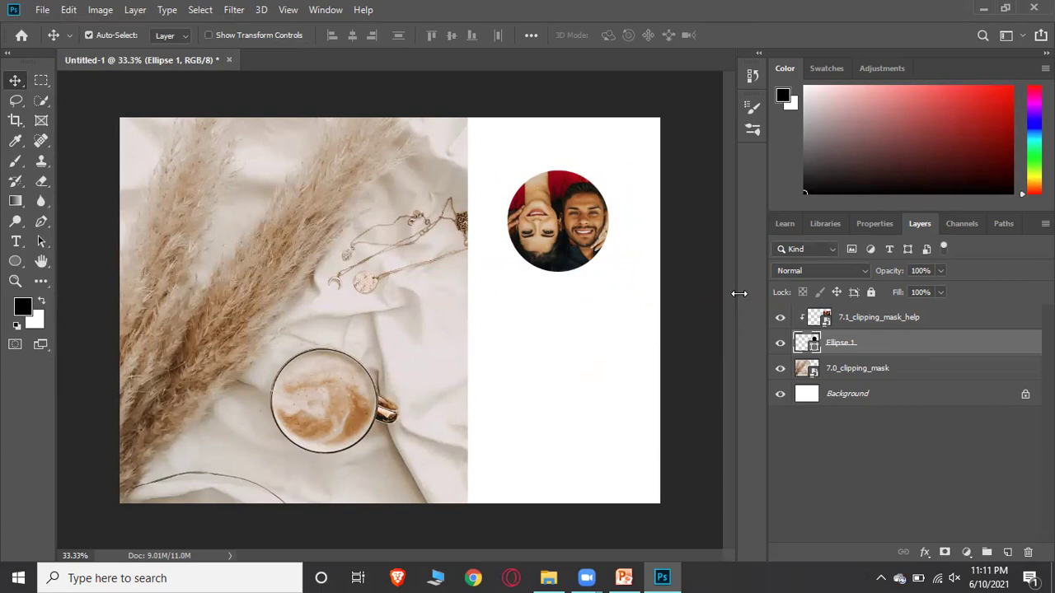
# Step: Move the 7.1_clipping_mask_help and Ellipse 1 layers together onto the coffee cup, aligned with its rim
pyautogui.keyDown('shift'); pyautogui.click(942, 320); pyautogui.keyUp('shift')
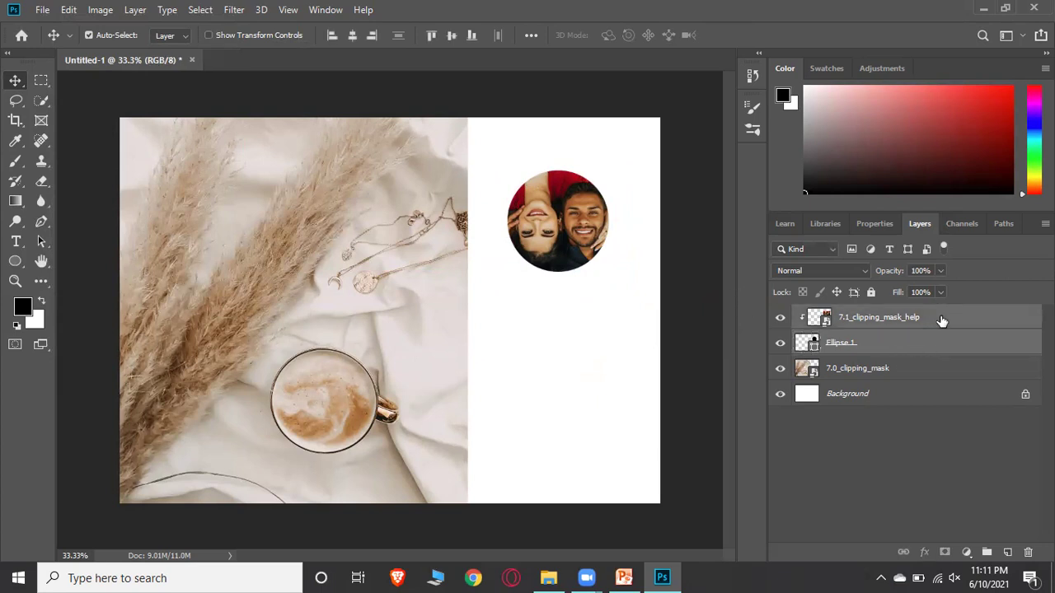
pyautogui.moveTo(543, 257); pyautogui.dragTo(344, 415)
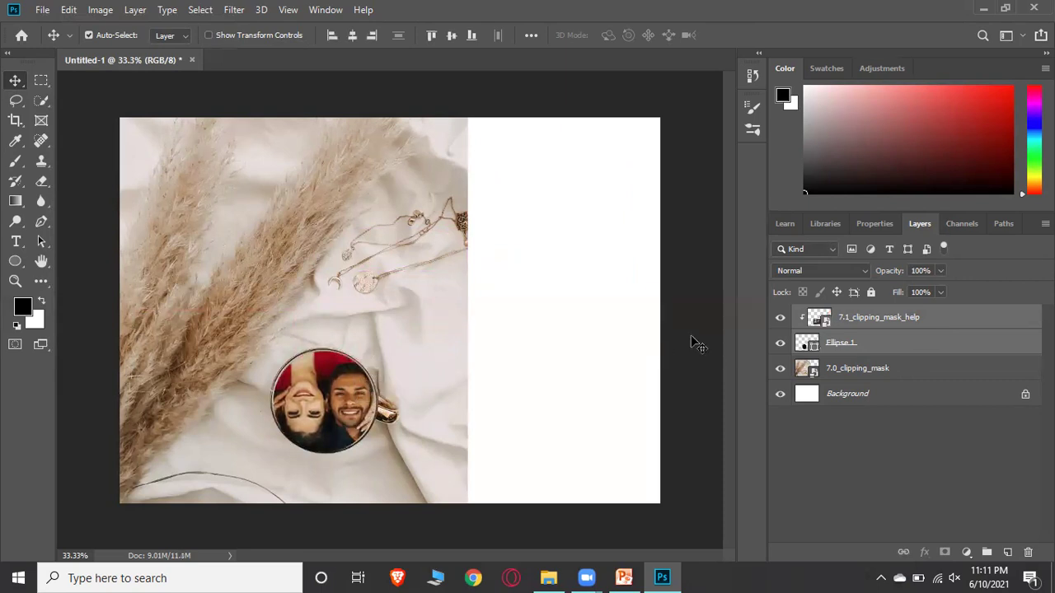
# Step: Merge the 7.1_clipping_mask_help and Ellipse 1 layers into a single layer
pyautogui.click(930, 343)
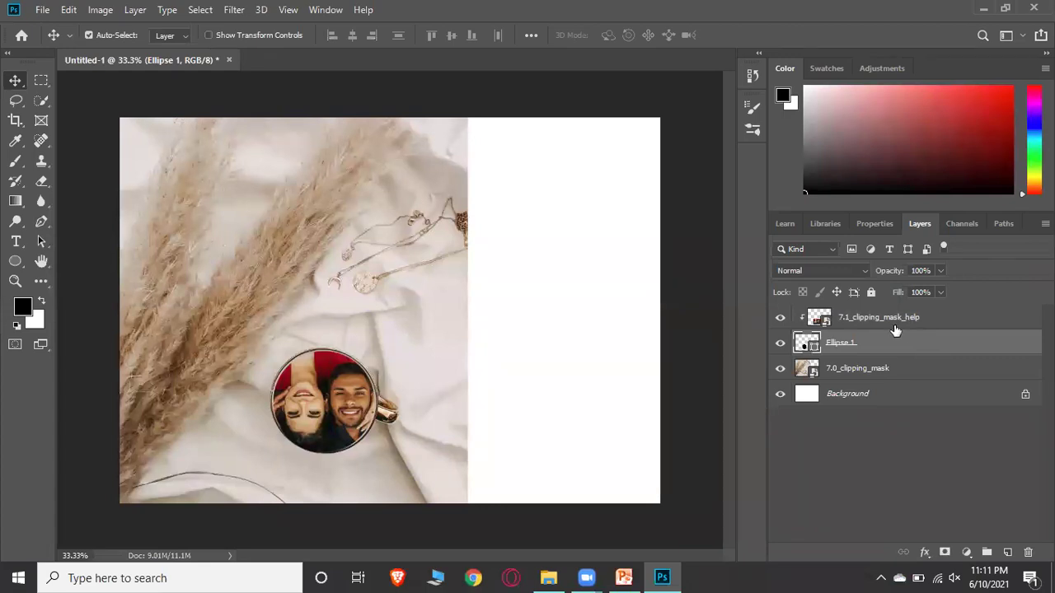
pyautogui.keyDown('shift'); pyautogui.click(895, 327); pyautogui.keyUp('shift')
pyautogui.rightClick(894, 325)
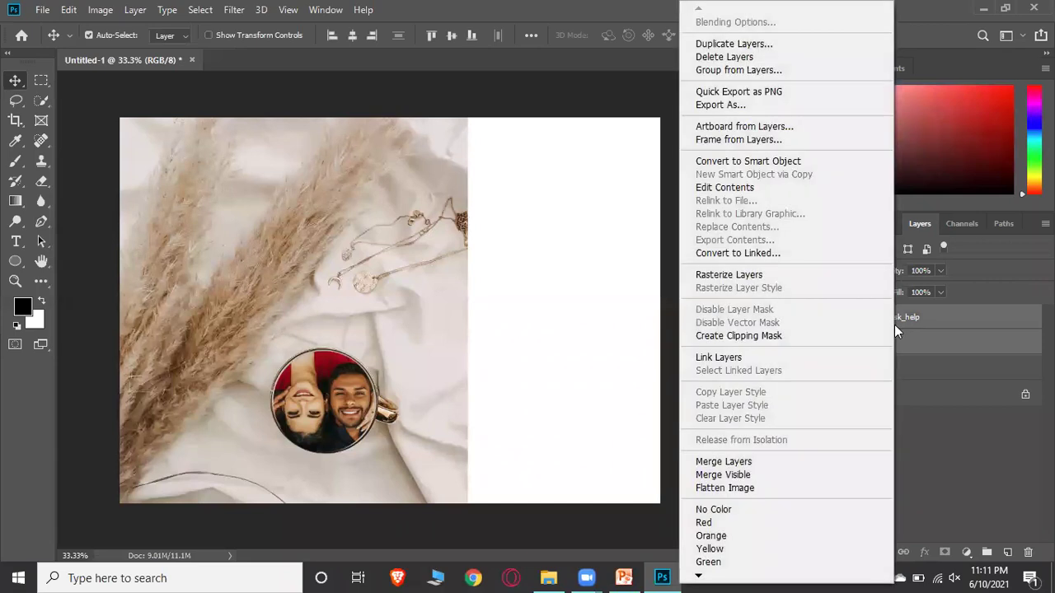
pyautogui.click(749, 462)
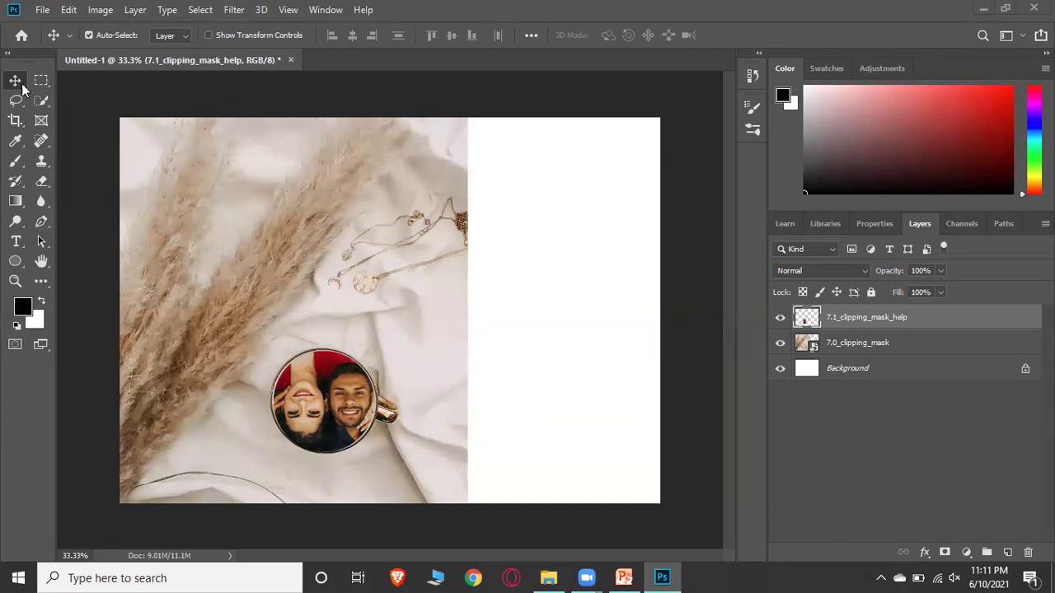
# Step: Toggle the 7.1_clipping_mask_help layer's visibility off and on, and set its blending mode to Overlay
pyautogui.click(674, 293)
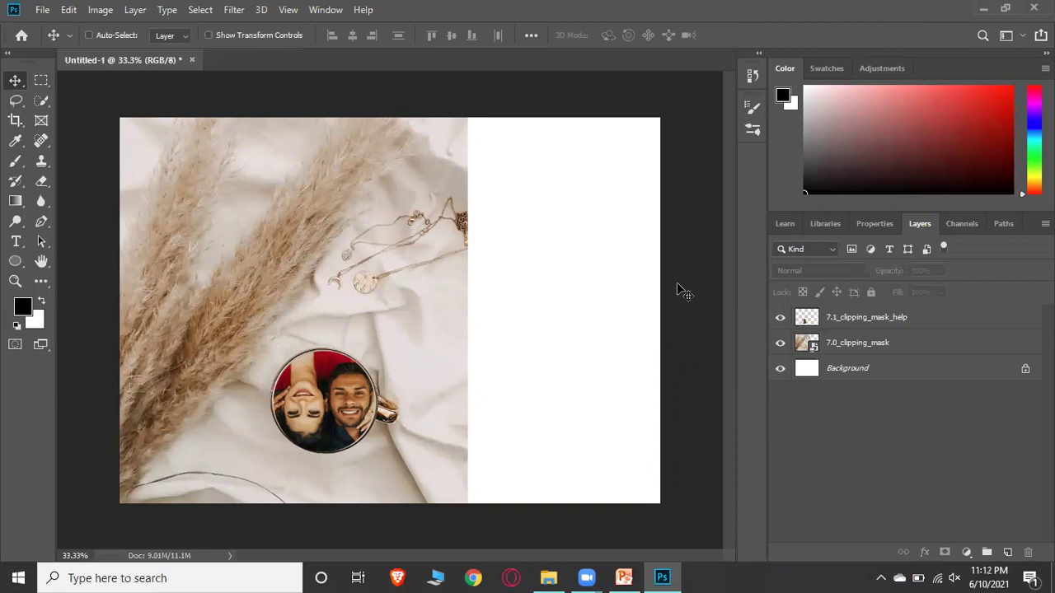
pyautogui.hotkey('ctrl', '+')
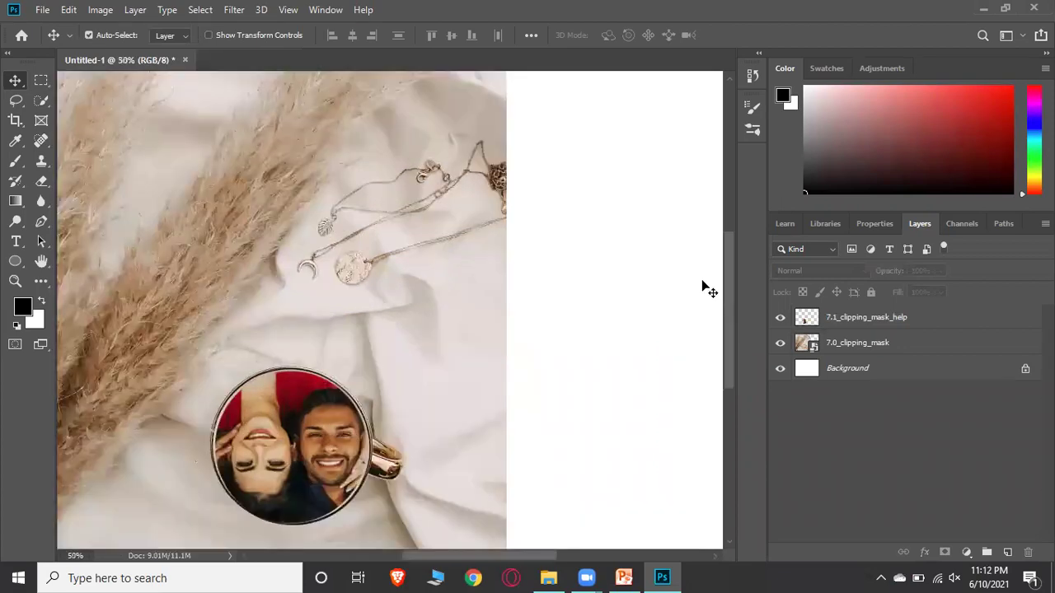
pyautogui.scroll(-2, 158, 82)
pyautogui.scroll(-2, 349, 206)
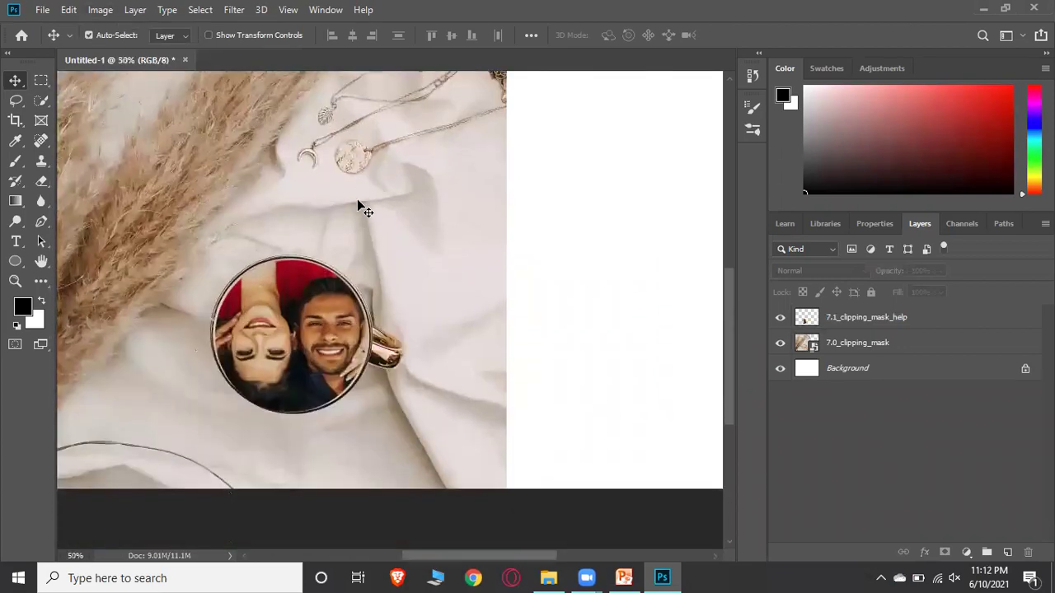
pyautogui.click(854, 328)
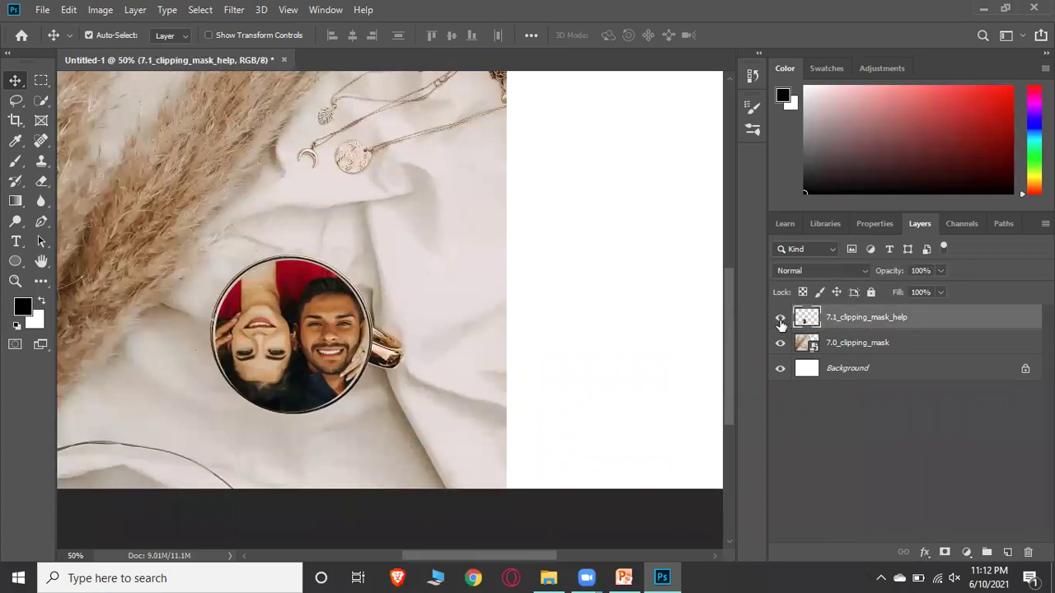
pyautogui.click(780, 321)
pyautogui.click(781, 320)
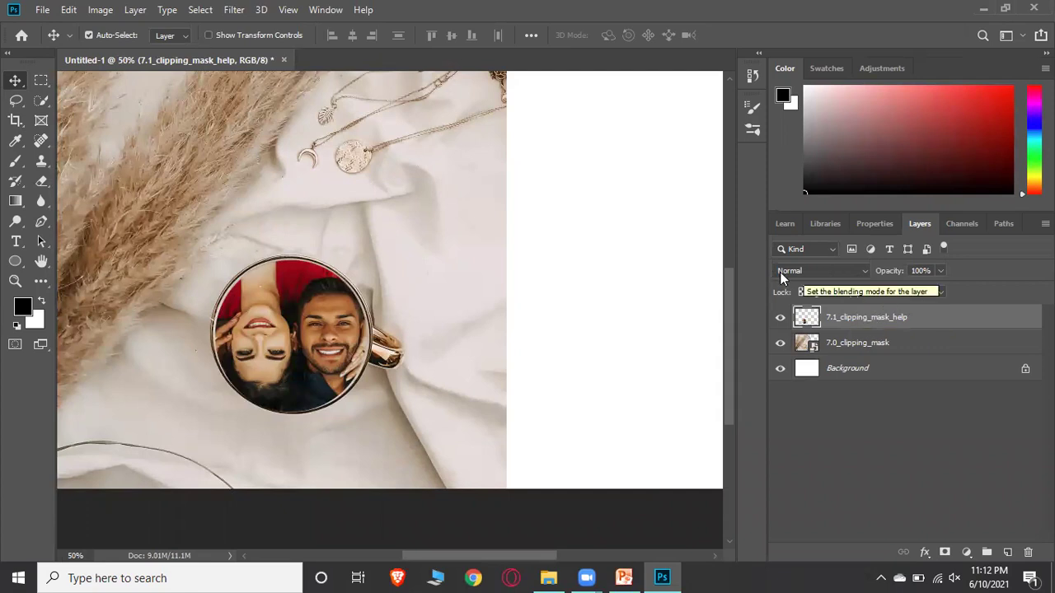
pyautogui.click(821, 270)
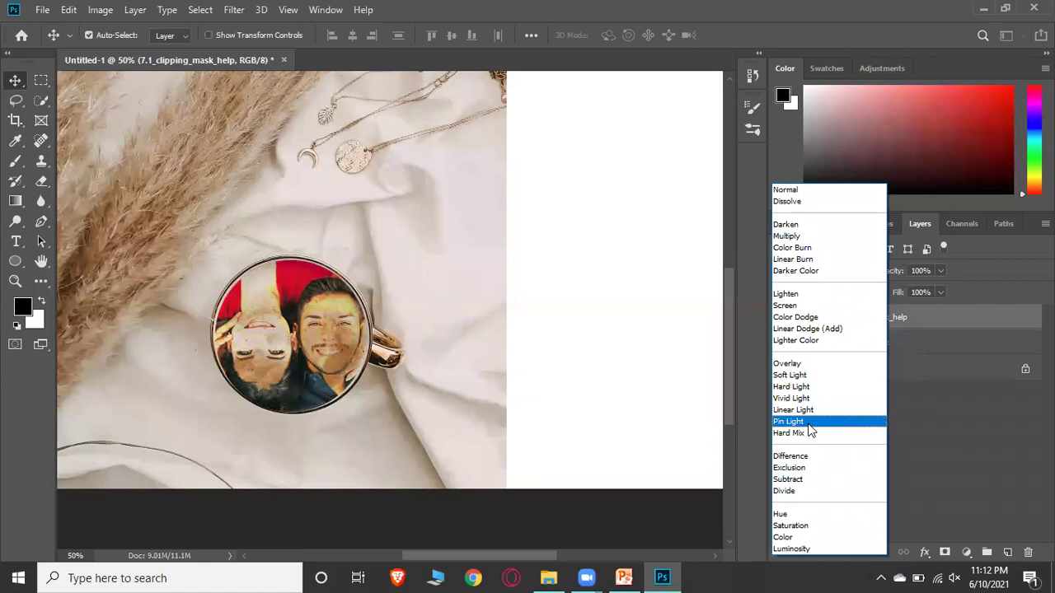
pyautogui.click(803, 352)
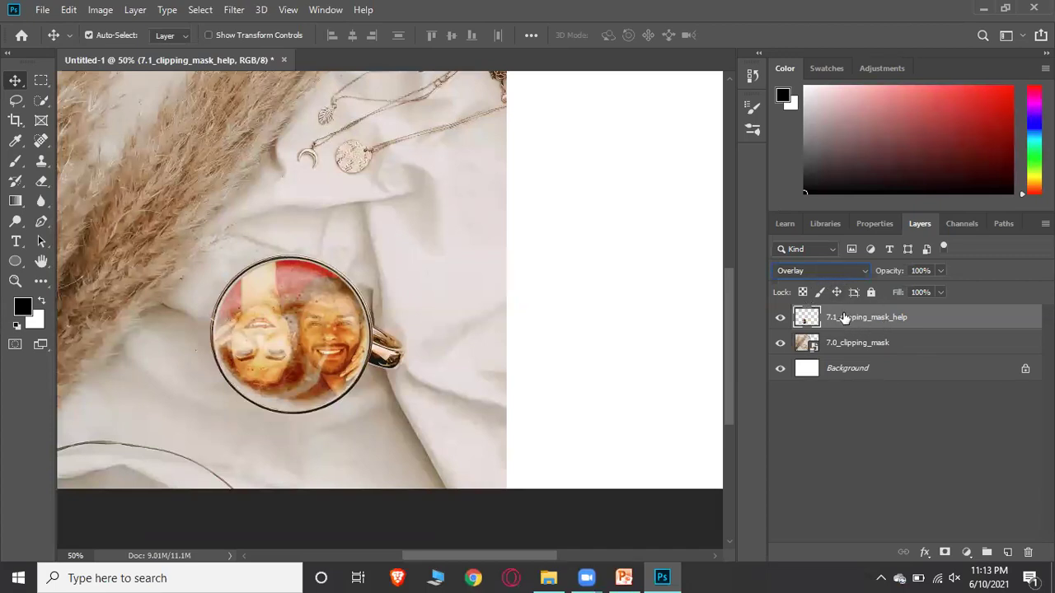
# Step: Add a Bevel & Emboss effect to the 7.1_clipping_mask_help layer with the Inner Bevel style and a size of 18 px
pyautogui.click(925, 554)
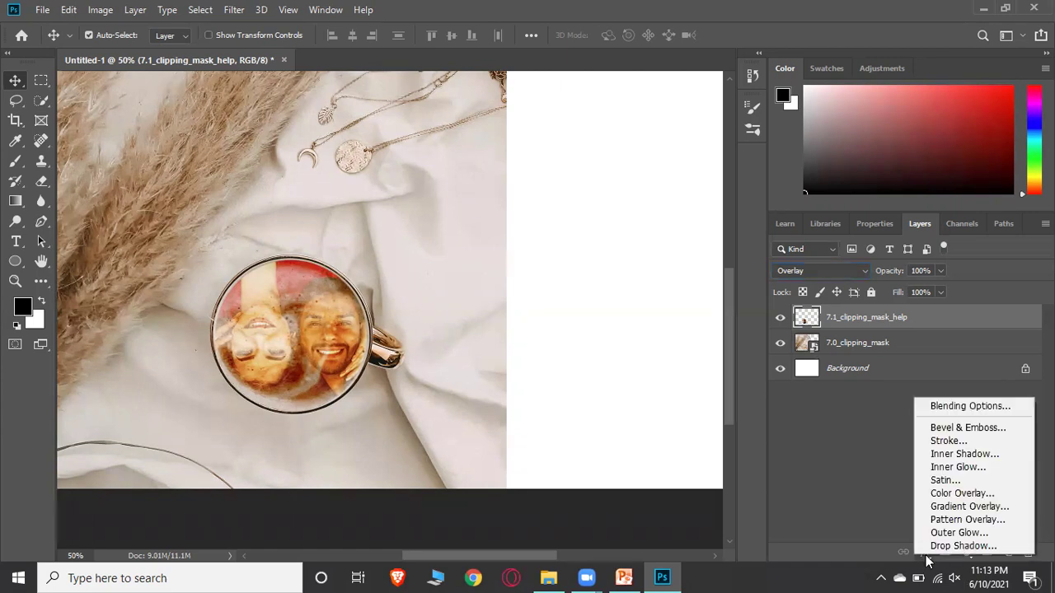
pyautogui.click(991, 428)
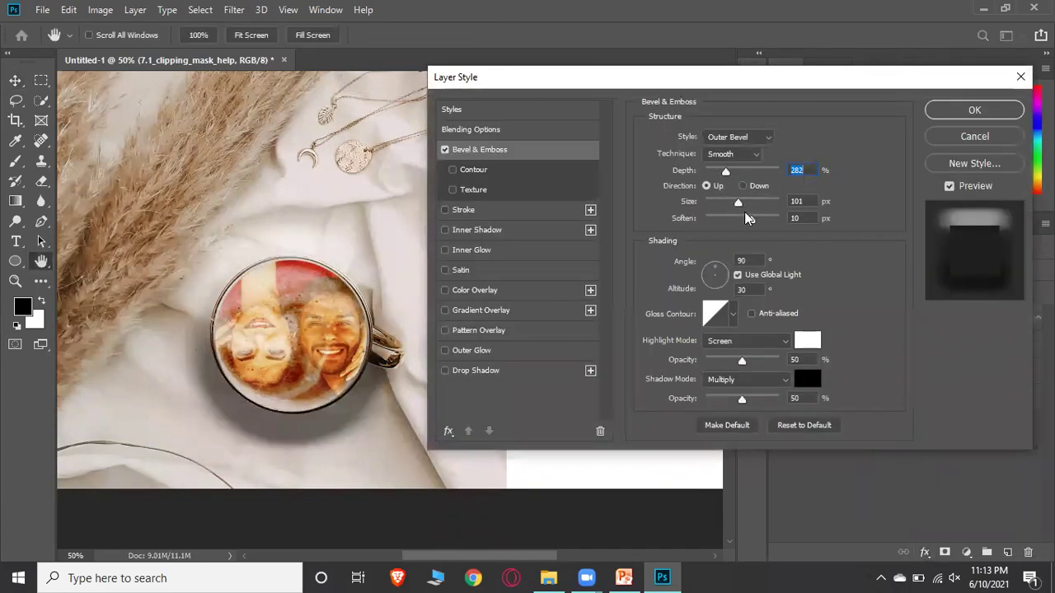
pyautogui.moveTo(736, 202); pyautogui.dragTo(714, 201)
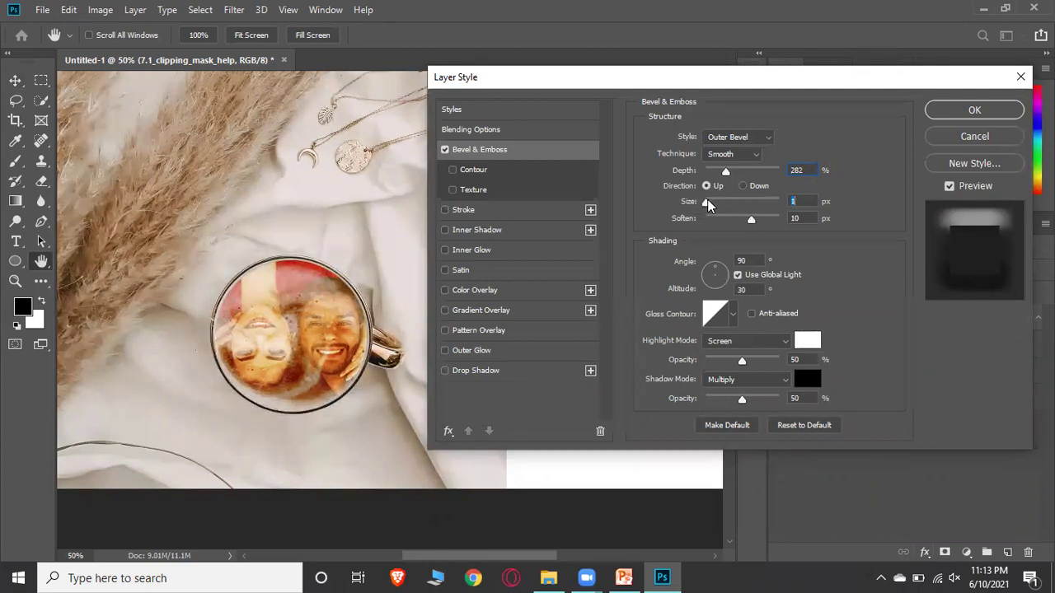
pyautogui.click(751, 137)
pyautogui.click(749, 158)
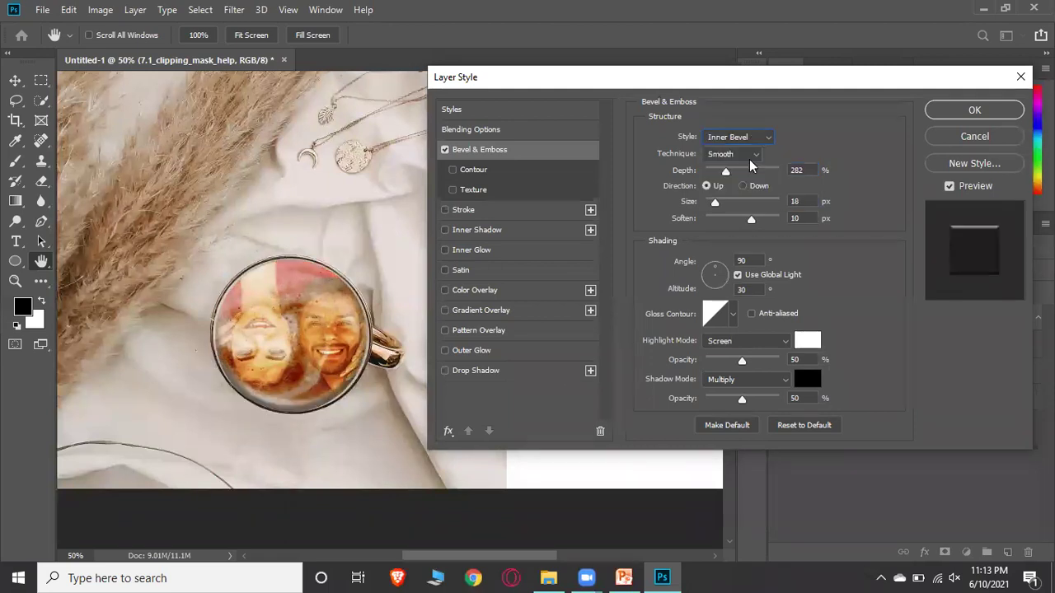
# Step: Set the bevel's depth to 667%, size to 9 px, soften to 6 px and technique to Chisel Soft, and apply the effect
pyautogui.moveTo(724, 170); pyautogui.dragTo(753, 174)
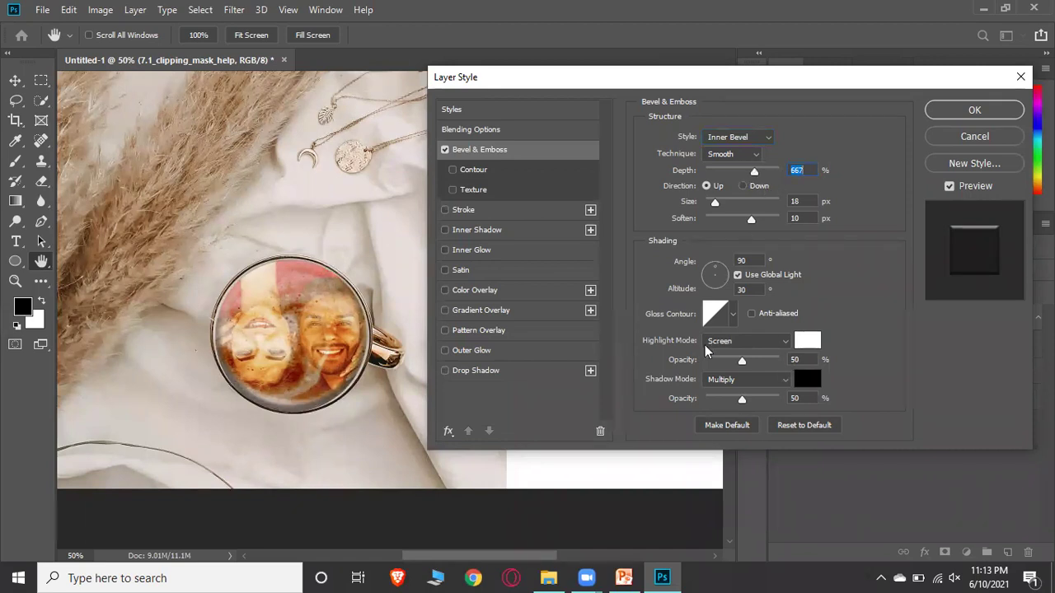
pyautogui.moveTo(715, 207); pyautogui.dragTo(732, 221)
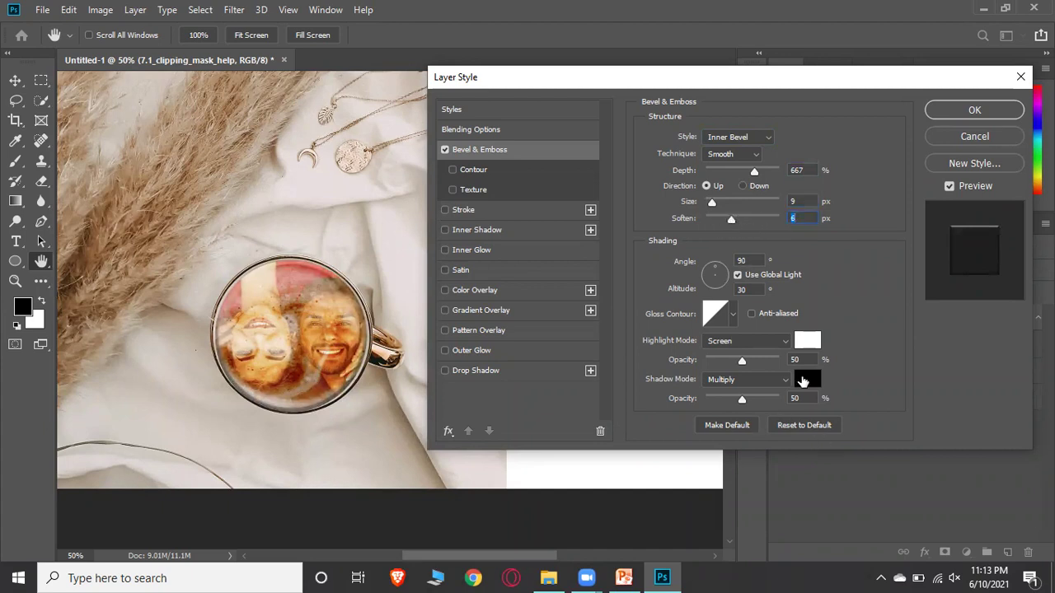
pyautogui.click(753, 153)
pyautogui.click(749, 166)
pyautogui.click(747, 153)
pyautogui.click(745, 179)
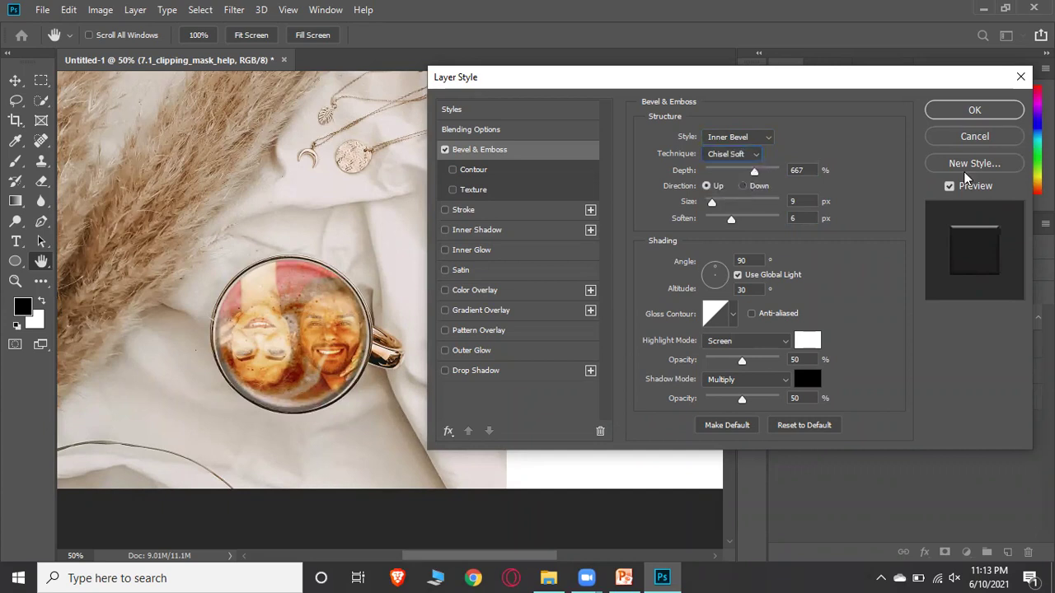
pyautogui.click(970, 113)
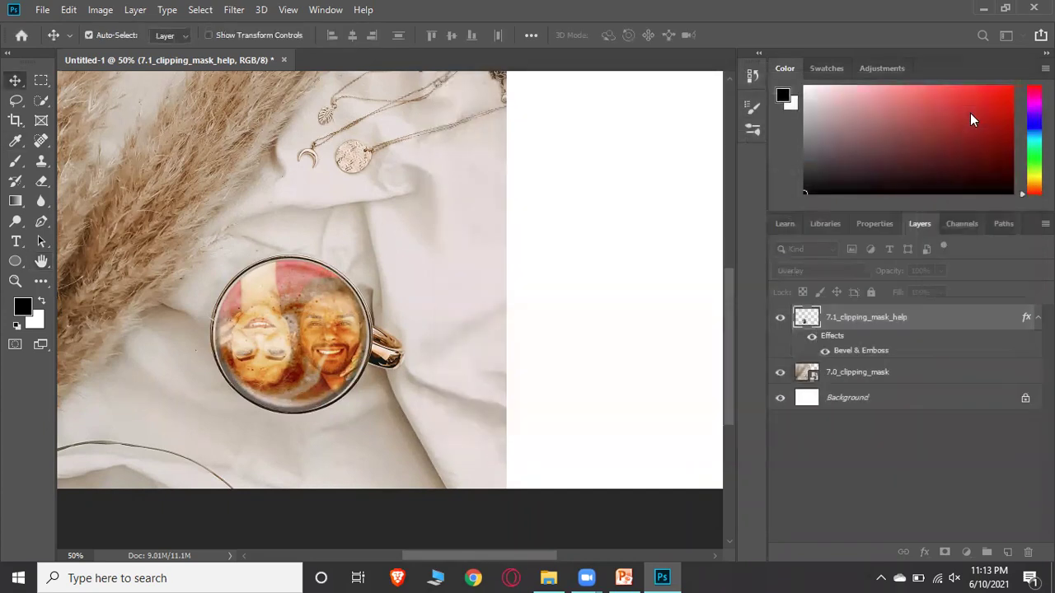
# Step: Examine the blended, beveled photo in the coffee cup up close and within the whole composition
pyautogui.scroll(-1, 522, 319)
pyautogui.scroll(-2, 521, 318)
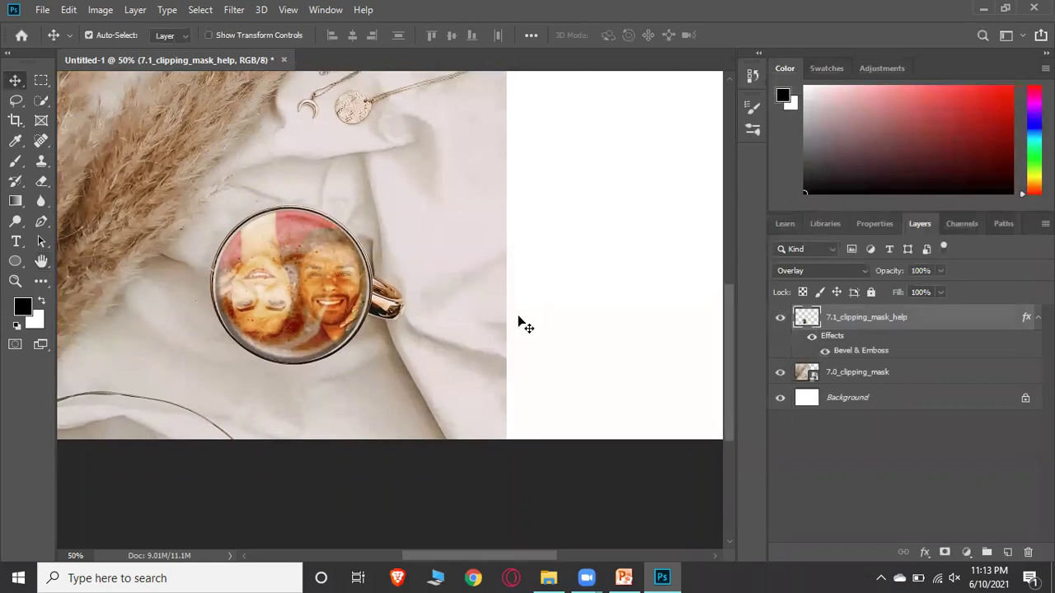
pyautogui.scroll(6, 502, 318)
pyautogui.scroll(5, 445, 318)
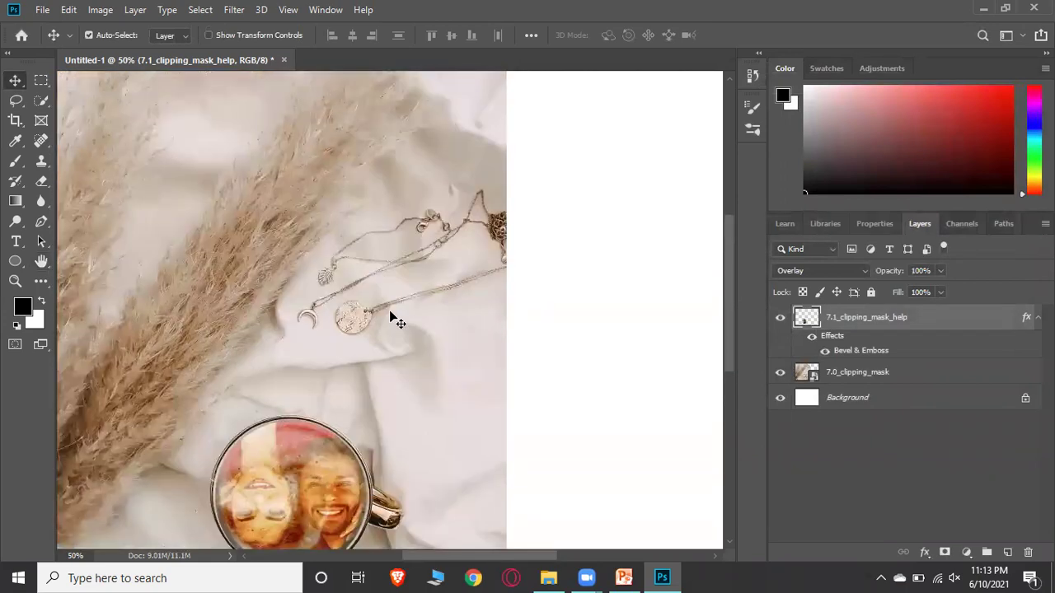
pyautogui.scroll(-4, 508, 473)
pyautogui.moveTo(533, 557); pyautogui.dragTo(539, 558)
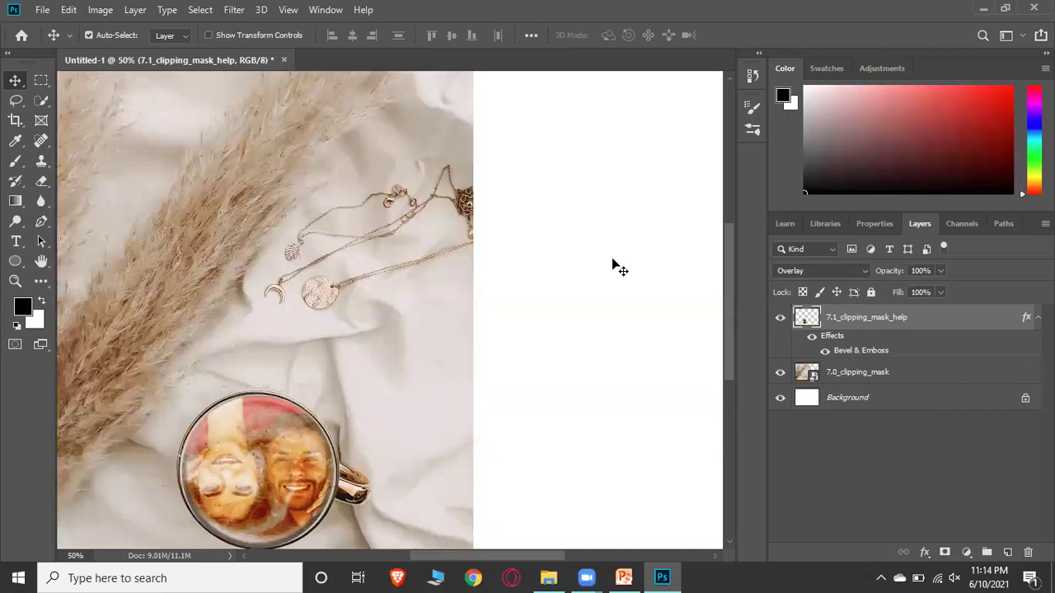
pyautogui.hotkey('ctrl', '-')
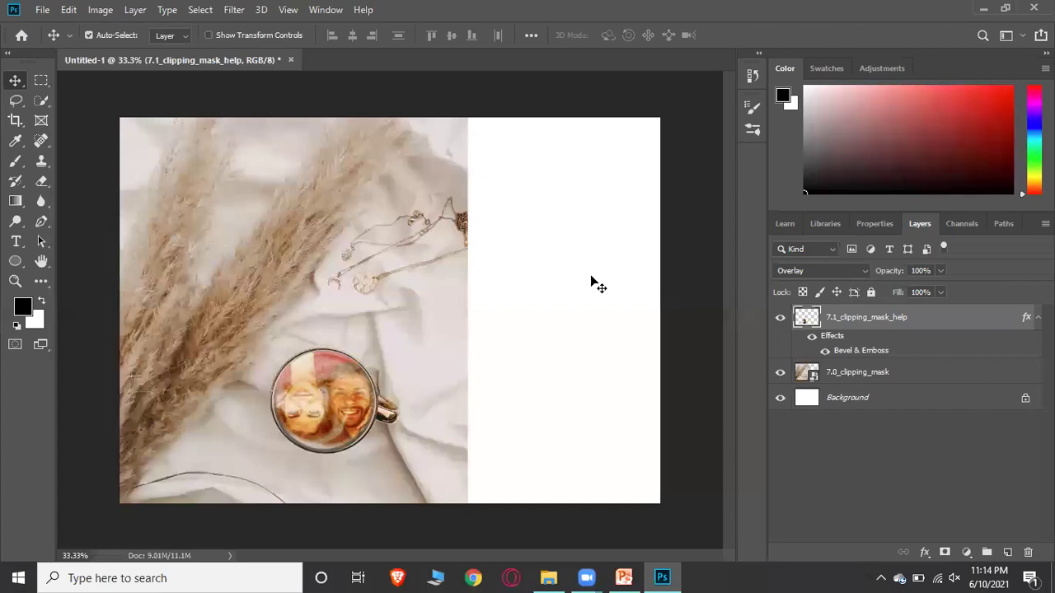
pyautogui.click(927, 385)
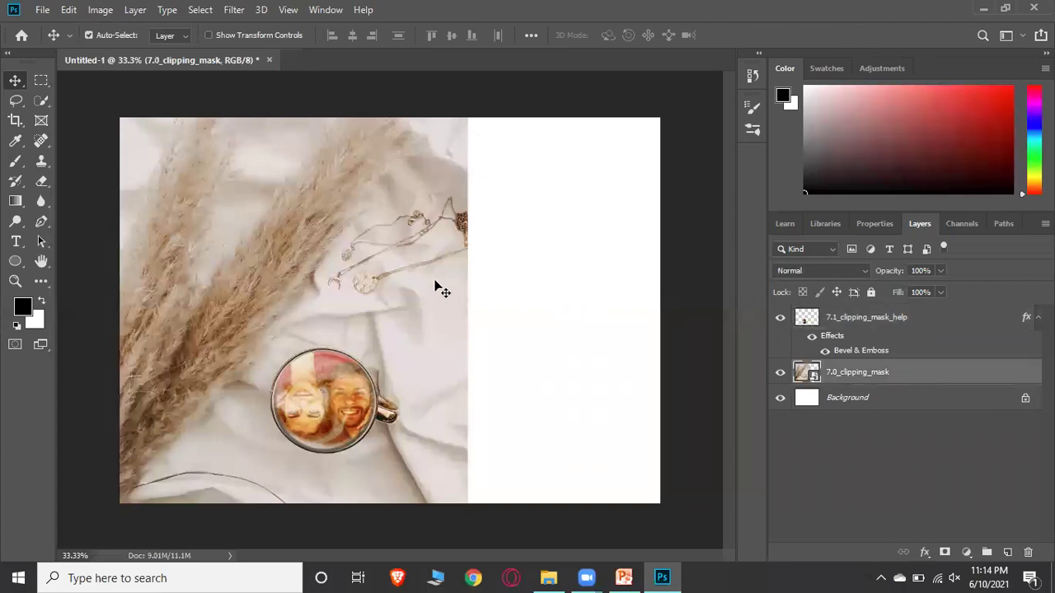
pyautogui.moveTo(394, 285)
pyautogui.mouseDown()
pyautogui.moveTo(423, 278)
pyautogui.moveTo(384, 285)
pyautogui.mouseUp()
pyautogui.click(683, 289)
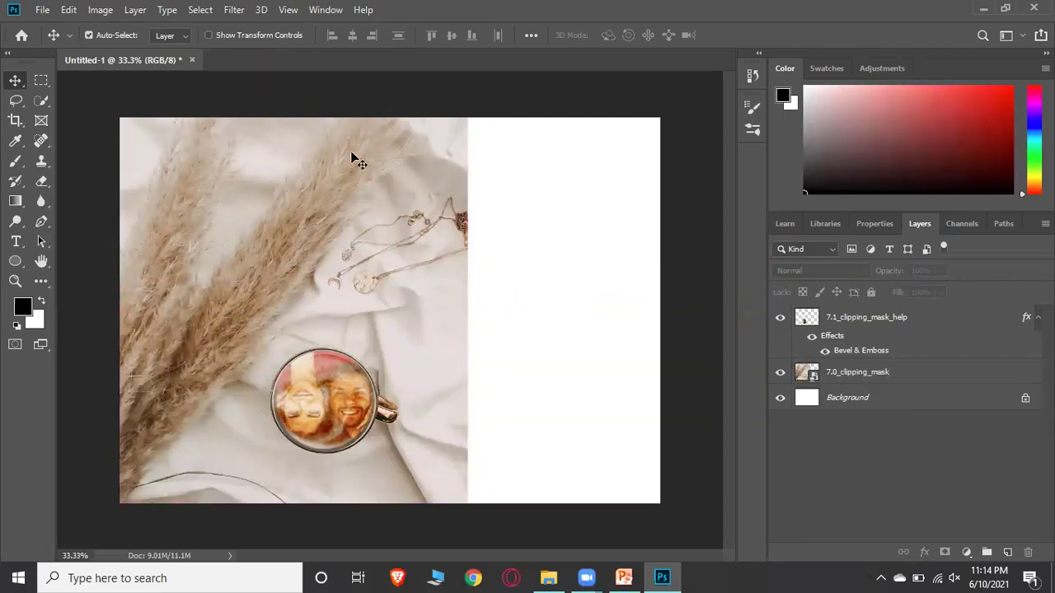
# Step: Place a 12 pt "Lorem Ipsum" text above the necklaces, across the boundary between the photo and the white area
pyautogui.click(17, 243)
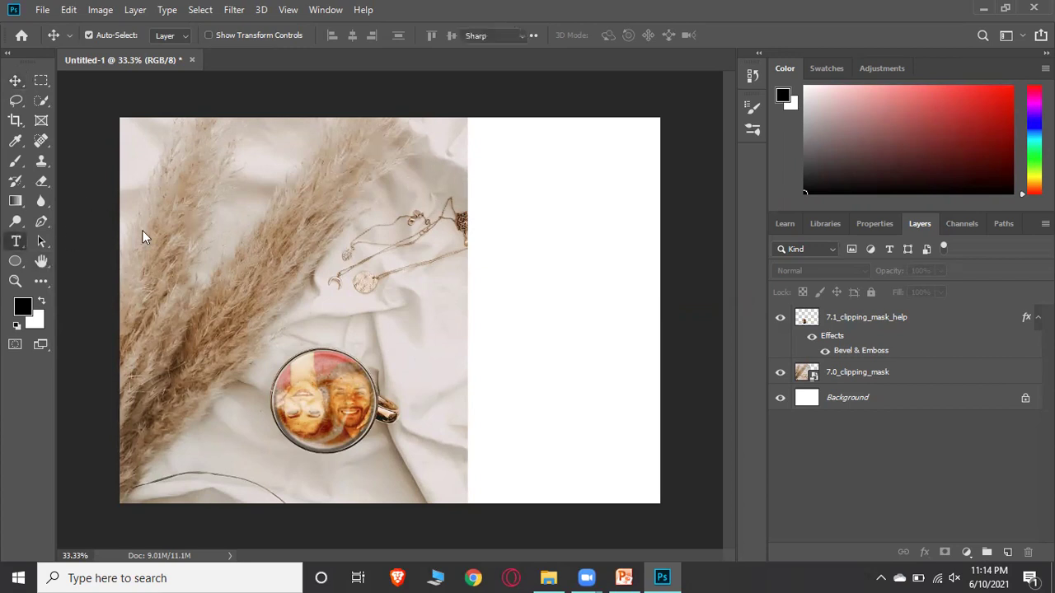
pyautogui.click(403, 165)
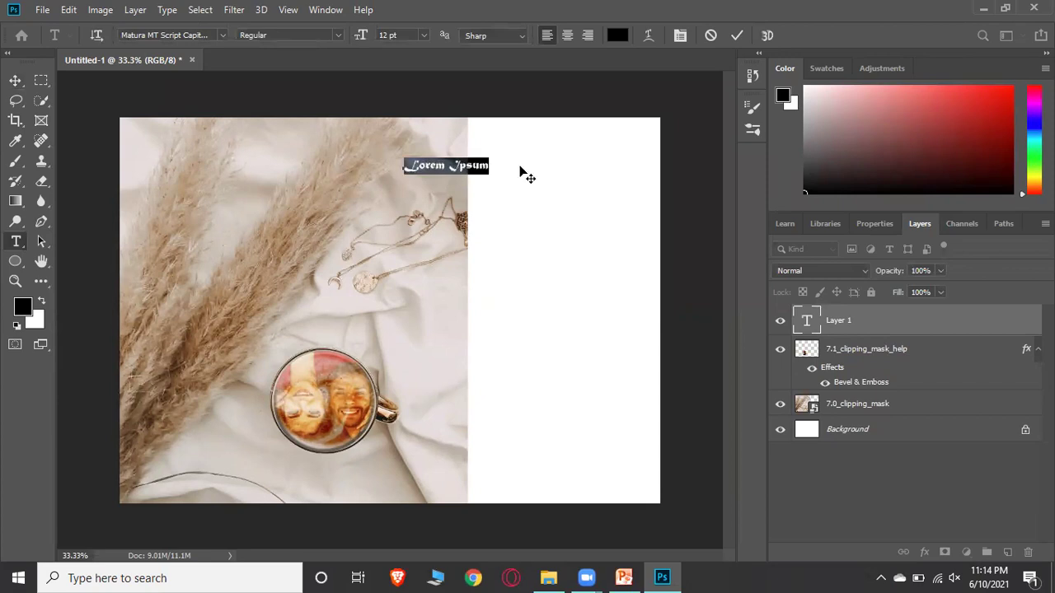
pyautogui.click(645, 153)
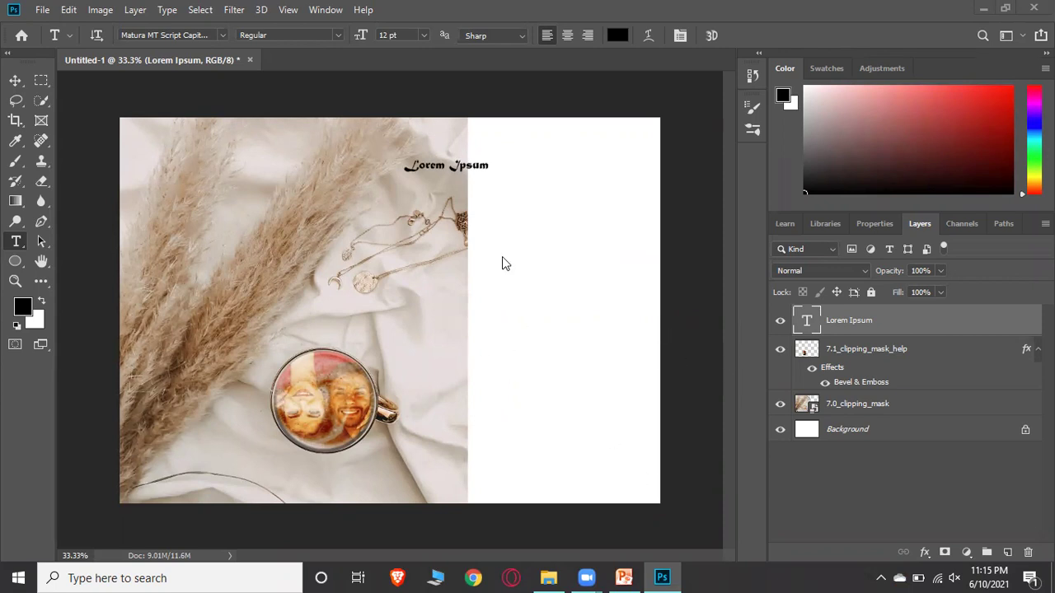
# Step: Check the Advance Techniques slide in PowerPoint, return to Photoshop and close the Untitled-1 document without saving
pyautogui.click(623, 578)
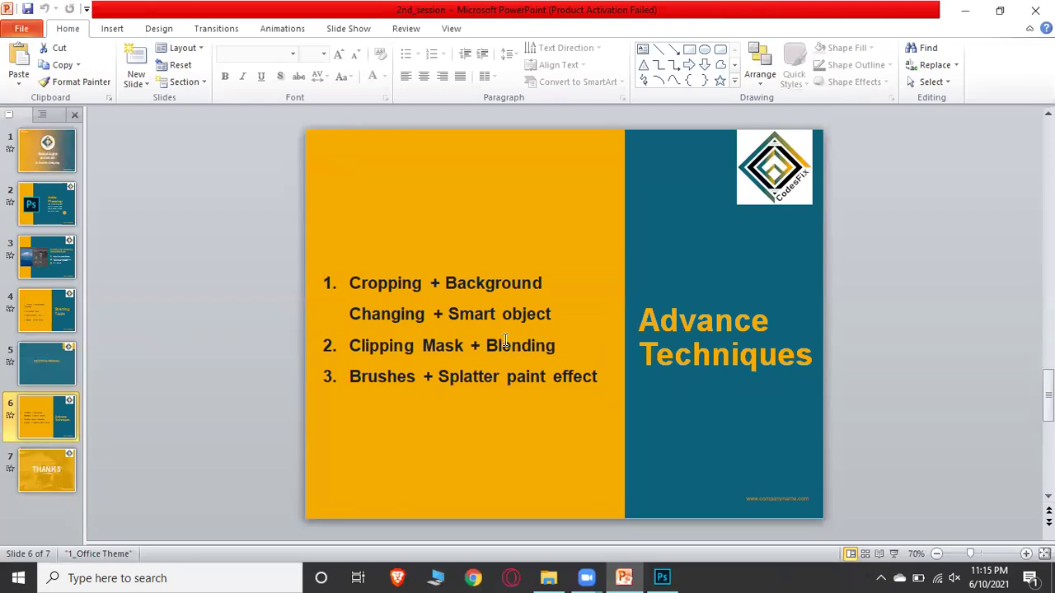
pyautogui.click(963, 11)
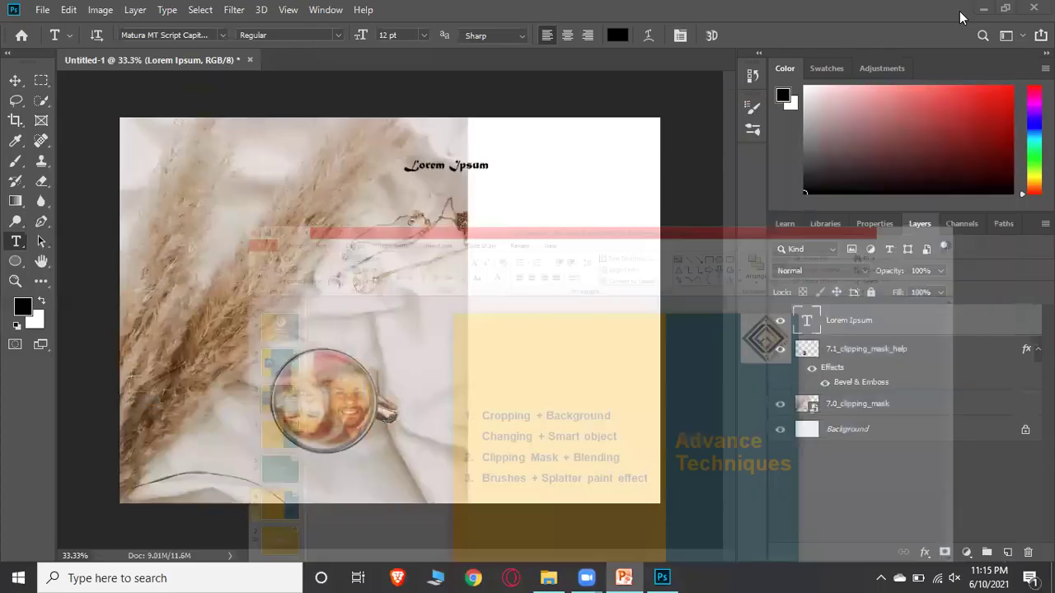
pyautogui.click(249, 60)
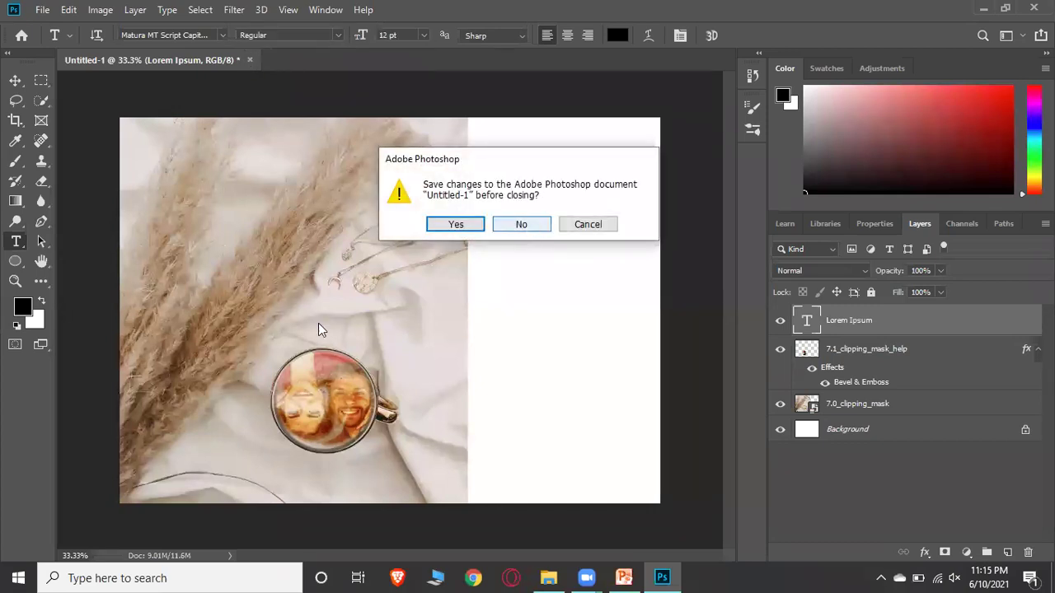
pyautogui.click(533, 226)
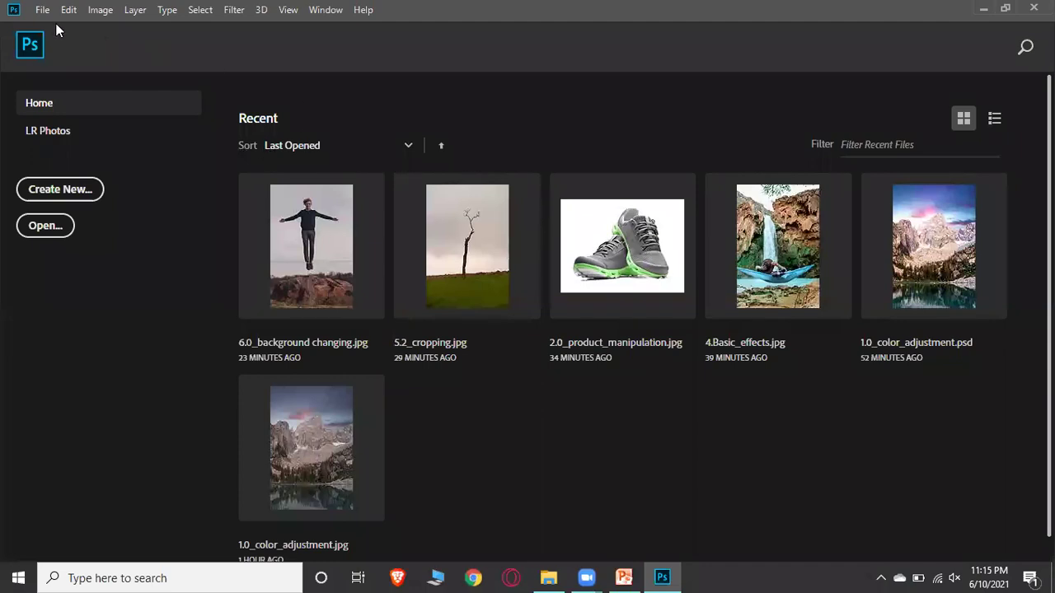
# Step: Open the 8.2_blending image from the practice folder
pyautogui.click(42, 9)
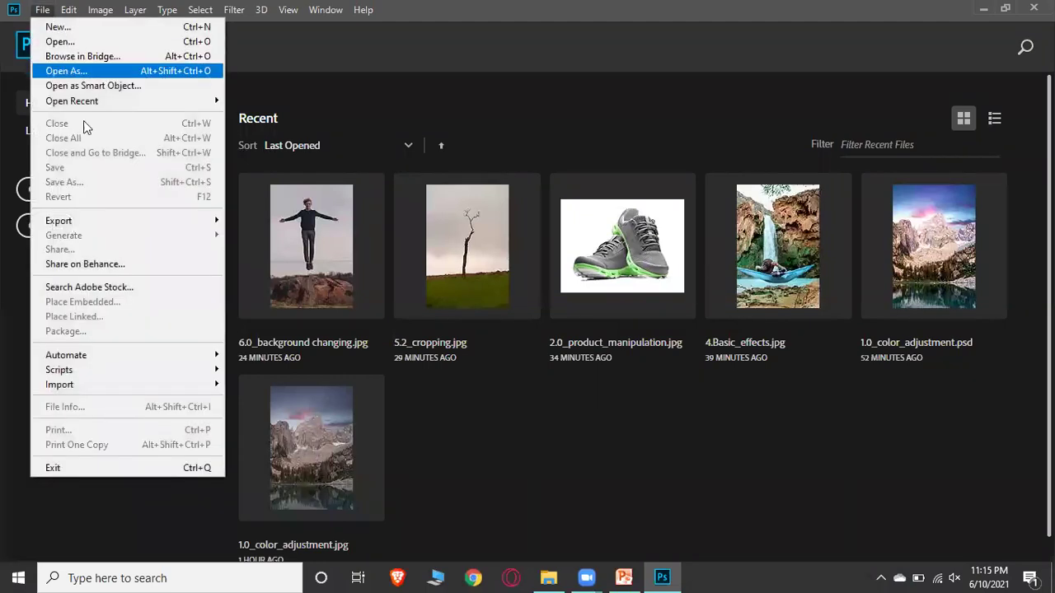
pyautogui.click(66, 42)
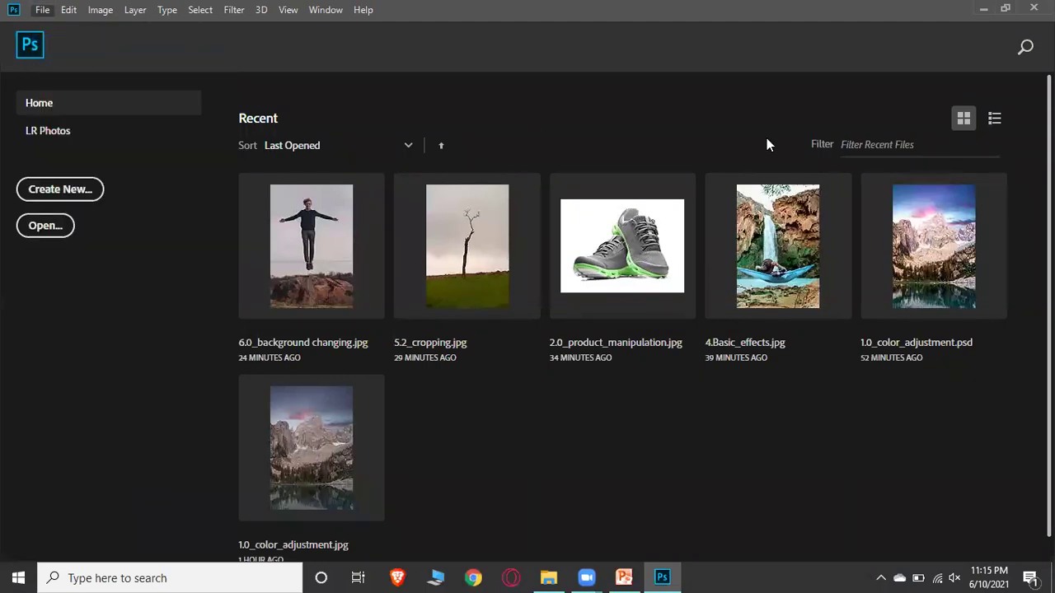
pyautogui.scroll(-1, 466, 228)
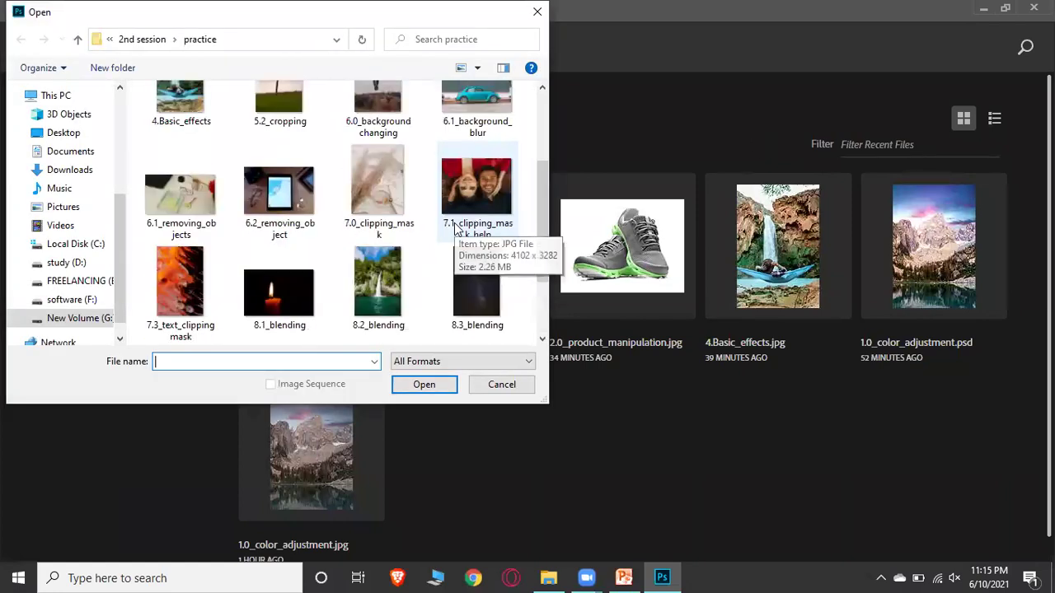
pyautogui.scroll(-1, 454, 231)
pyautogui.scroll(2, 449, 236)
pyautogui.scroll(-2, 449, 236)
pyautogui.click(376, 200)
pyautogui.click(422, 384)
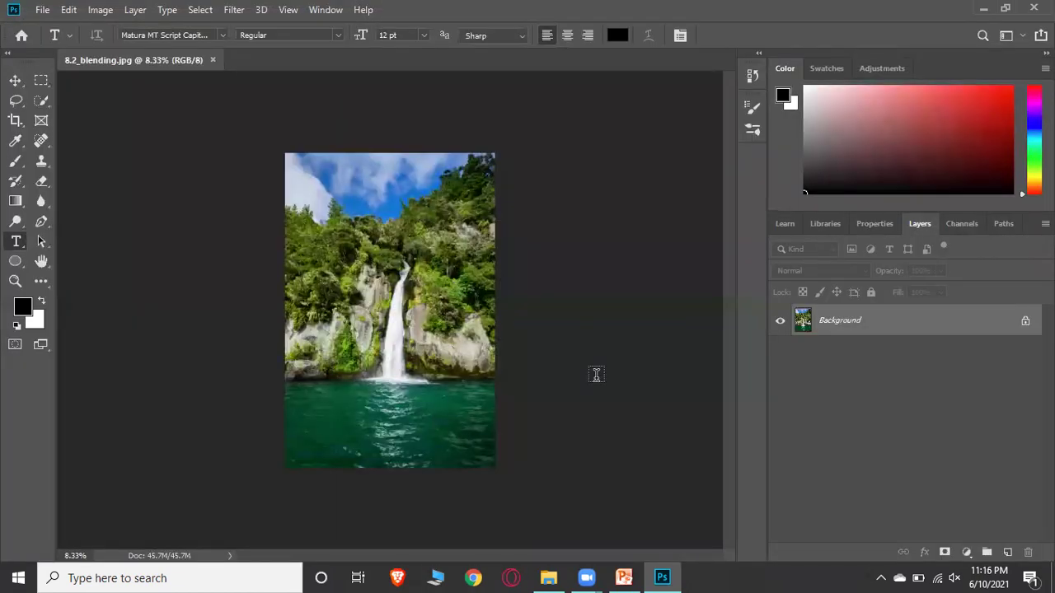
# Step: Duplicate the Background layer under the name "start" and hide the original Background layer
pyautogui.hotkey('ctrl', '+')
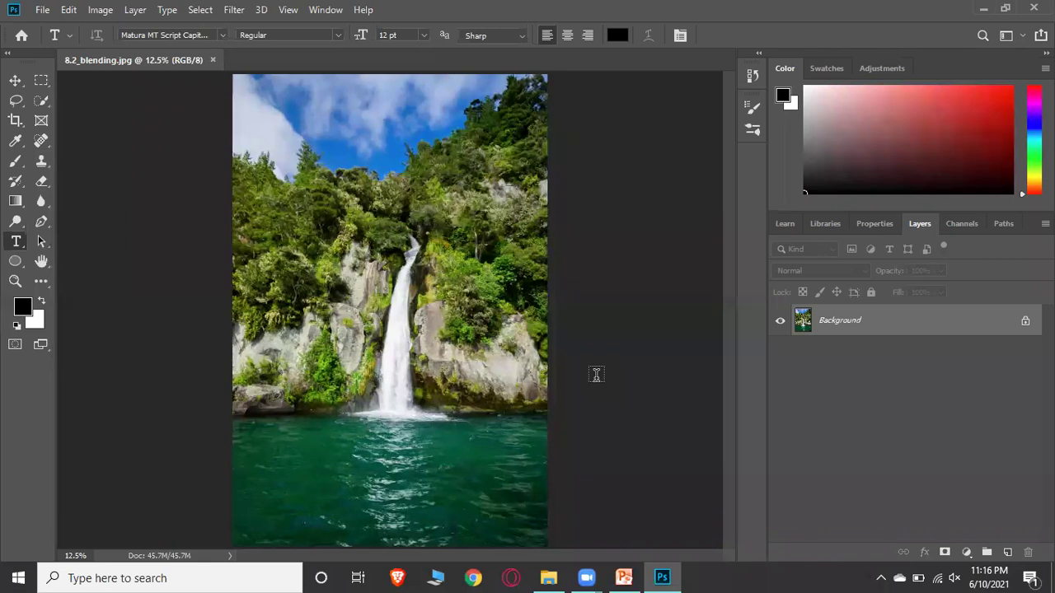
pyautogui.rightClick(865, 322)
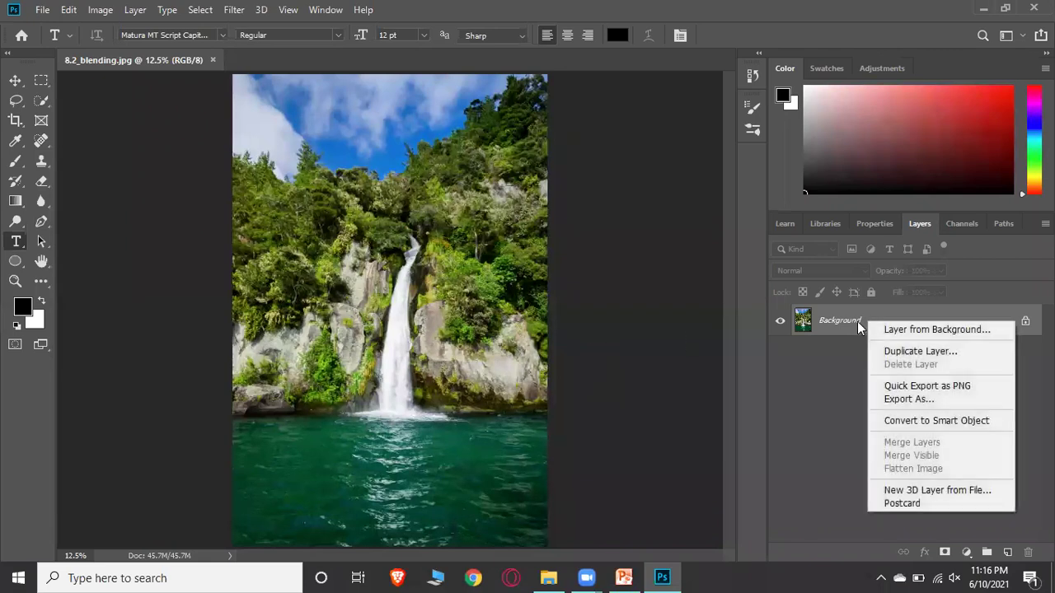
pyautogui.click(829, 324)
pyautogui.rightClick(837, 323)
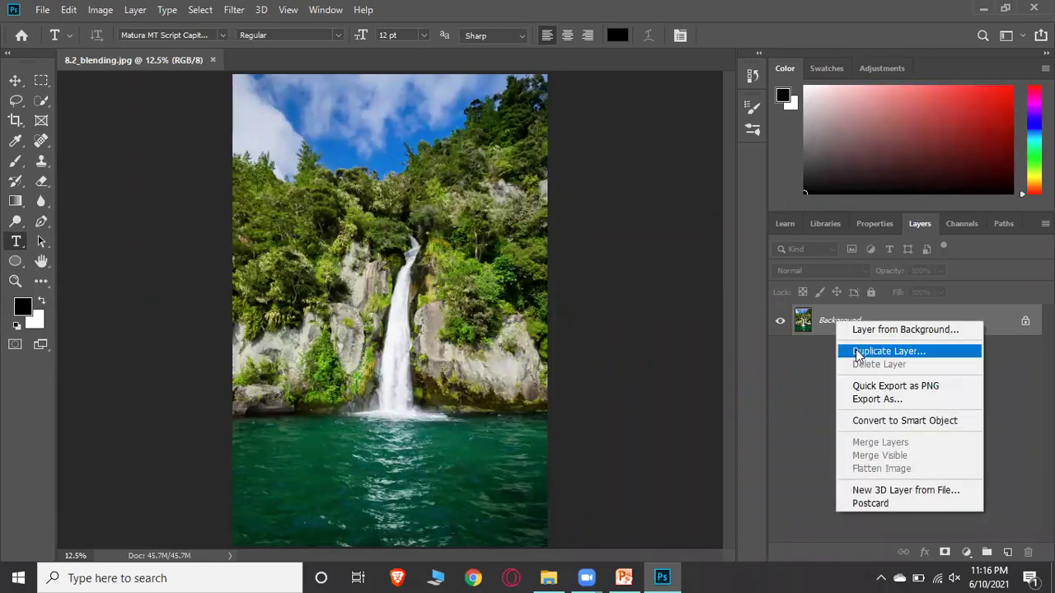
pyautogui.click(855, 350)
pyautogui.click(549, 161)
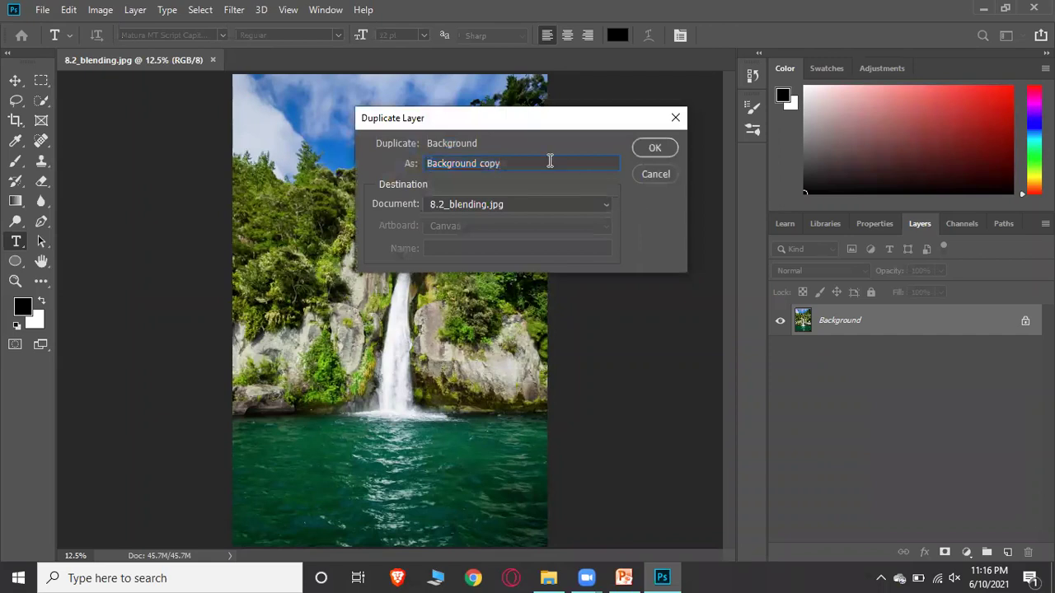
pyautogui.write('a')
pyautogui.press('BackSpace')
pyautogui.press('BackSpace')
pyautogui.press('BackSpace')
pyautogui.press('BackSpace')
pyautogui.press('BackSpace')
pyautogui.press('BackSpace')
pyautogui.press('BackSpace')
pyautogui.press('BackSpace')
pyautogui.press('BackSpace')
pyautogui.press('BackSpace')
pyautogui.press('BackSpace')
pyautogui.press('BackSpace')
pyautogui.press('BackSpace')
pyautogui.press('BackSpace')
pyautogui.press('BackSpace')
pyautogui.press('BackSpace')
pyautogui.write('start')
pyautogui.press('Return')
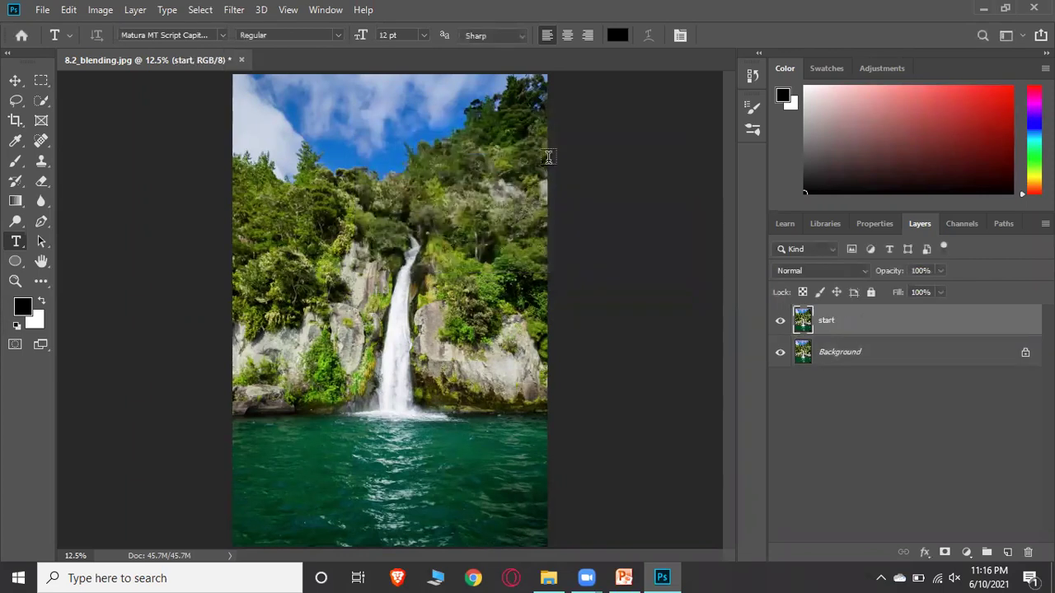
pyautogui.click(775, 355)
pyautogui.click(15, 80)
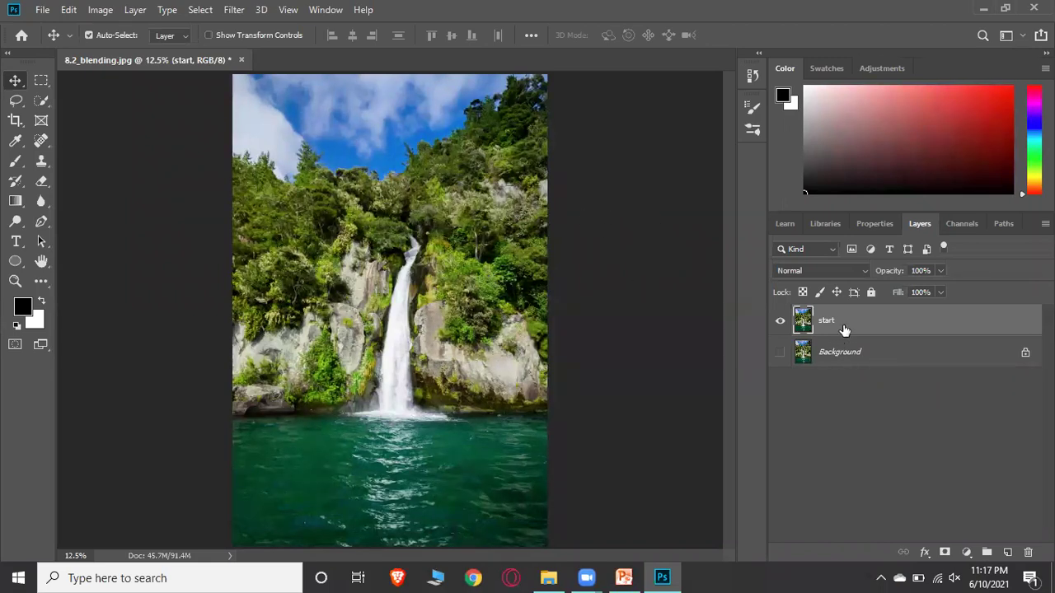
# Step: Add a new layer, place the 8.3_blending image embedded and scale it to about 113.4% so it covers the whole canvas
pyautogui.click(1007, 552)
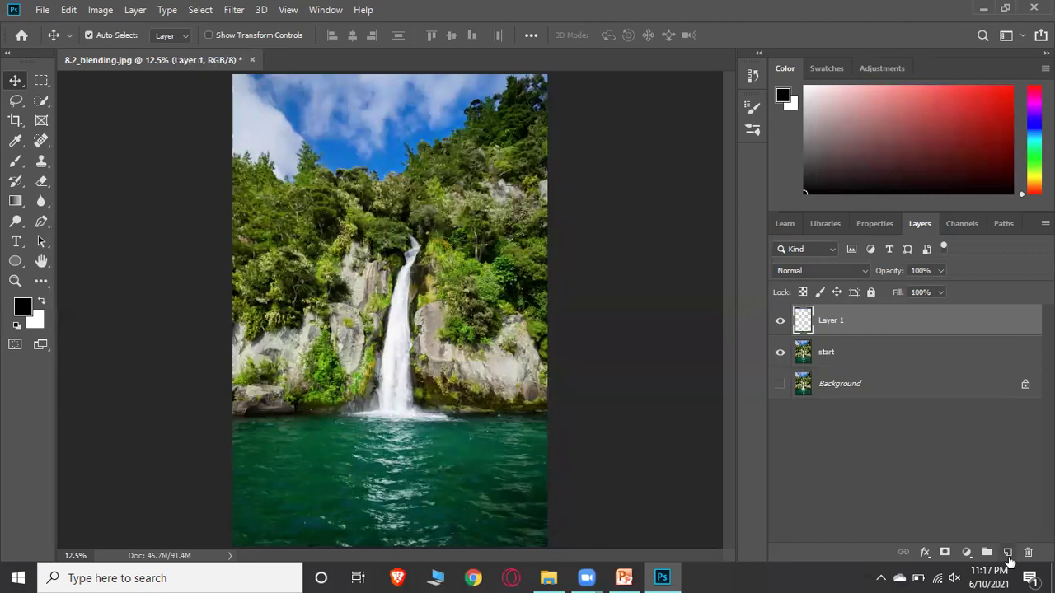
pyautogui.click(42, 10)
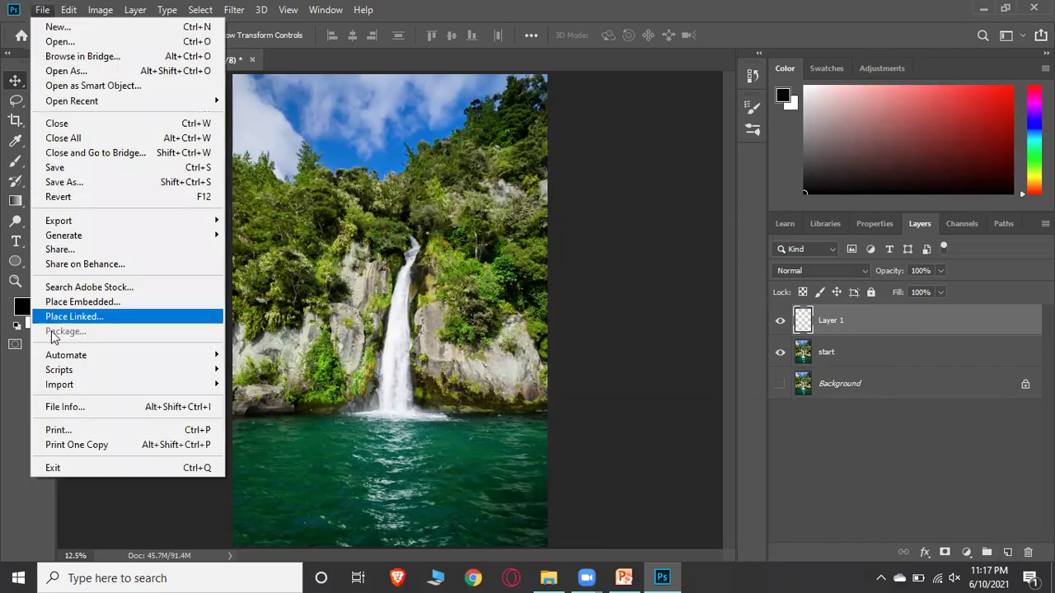
pyautogui.click(102, 302)
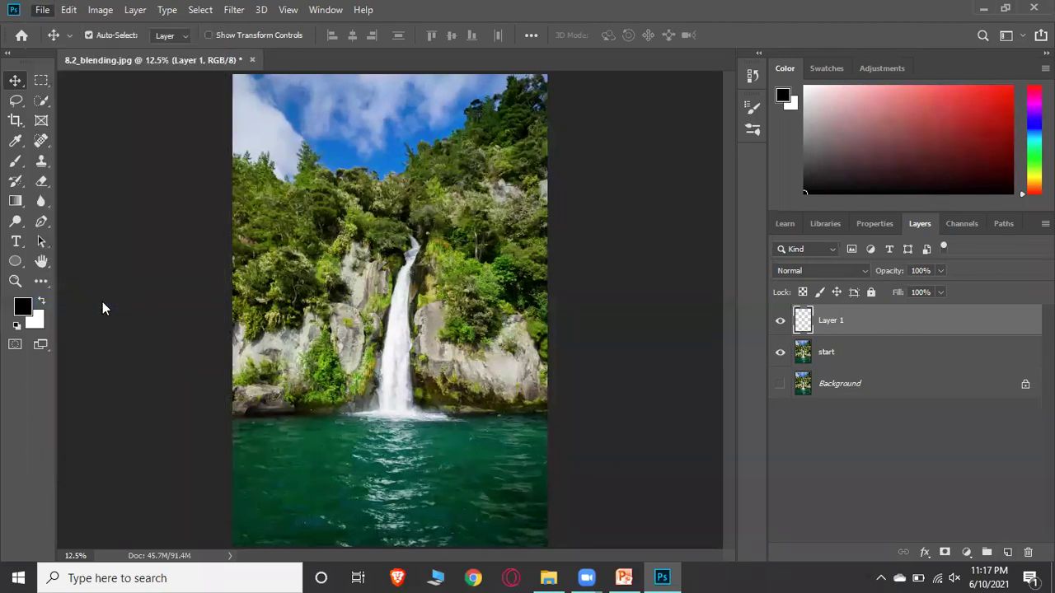
pyautogui.scroll(-5, 321, 247)
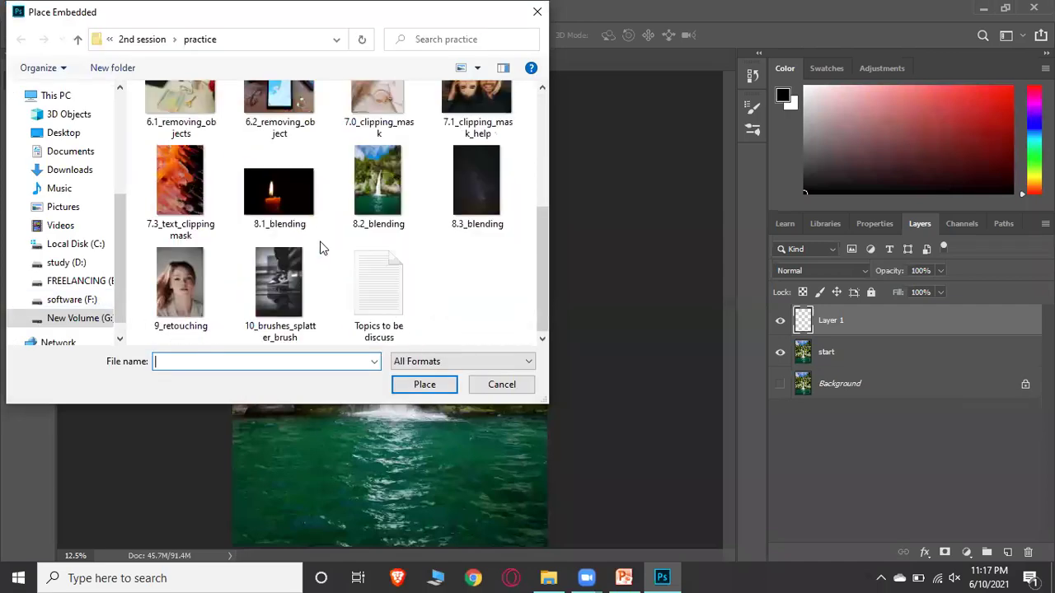
pyautogui.click(482, 194)
pyautogui.click(422, 385)
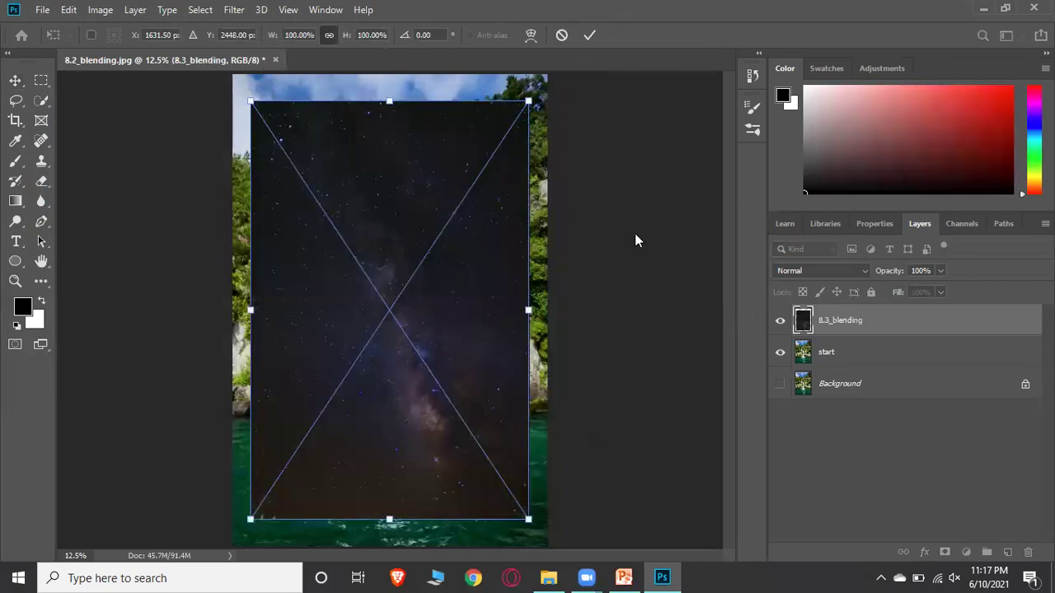
pyautogui.moveTo(249, 101); pyautogui.dragTo(231, 74)
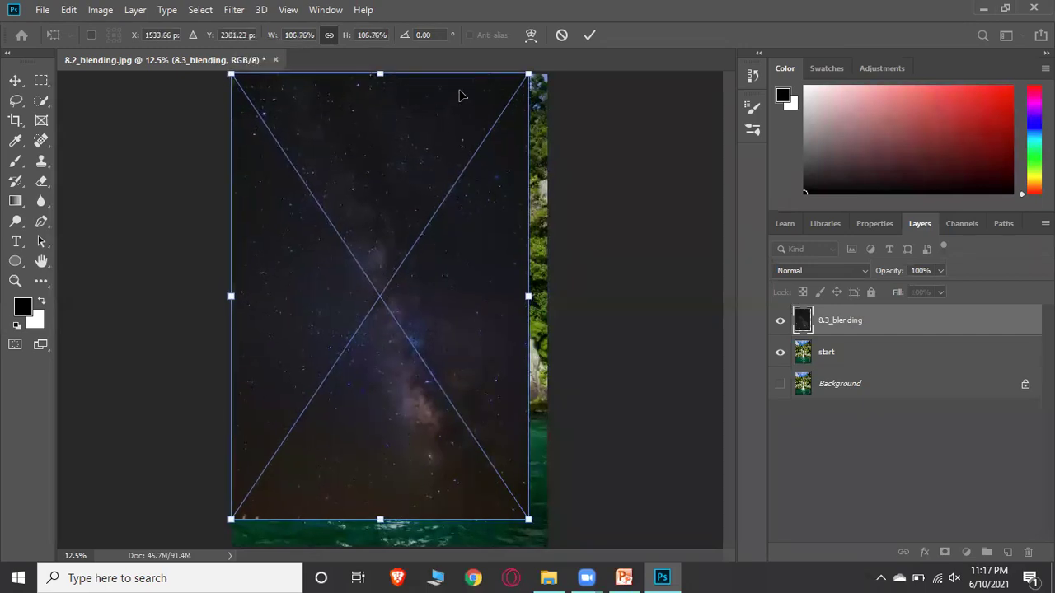
pyautogui.moveTo(557, 484); pyautogui.dragTo(557, 484)
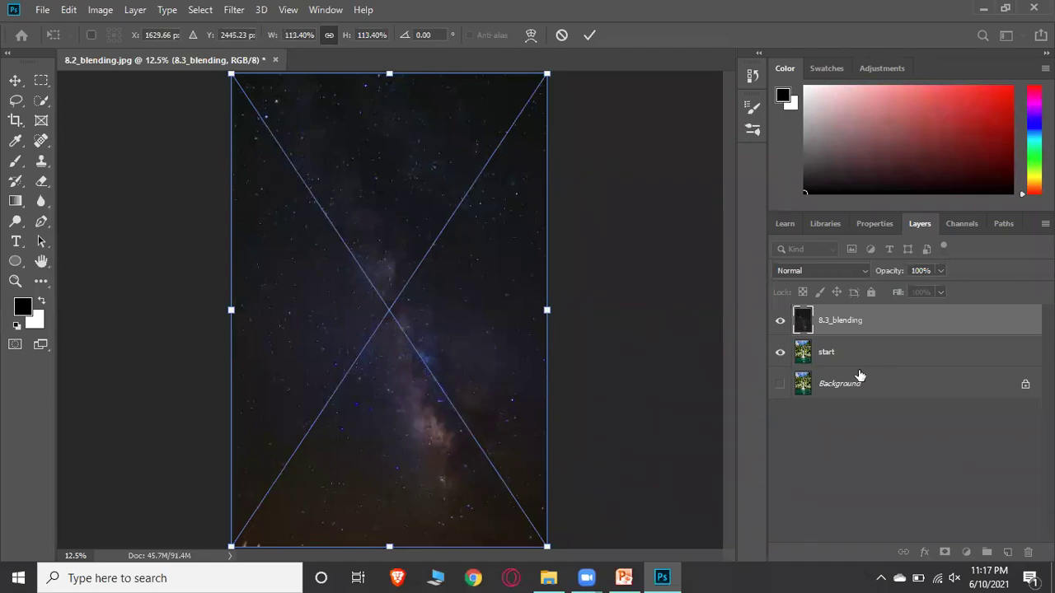
pyautogui.press('Return')
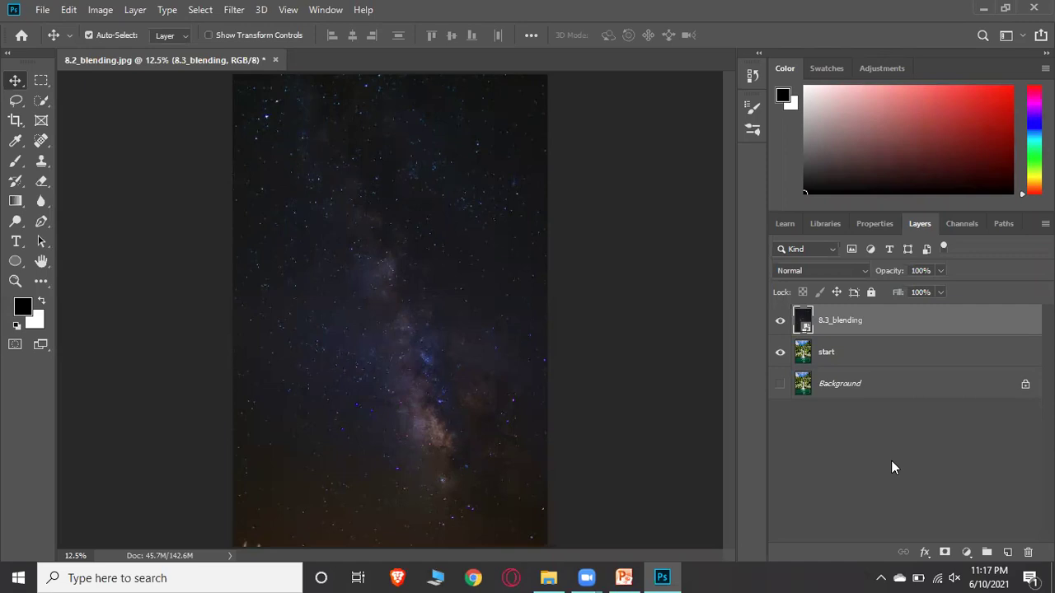
# Step: Compare the starry image with the waterfall photo and move the 8.3_blending layer directly below the start layer
pyautogui.click(780, 322)
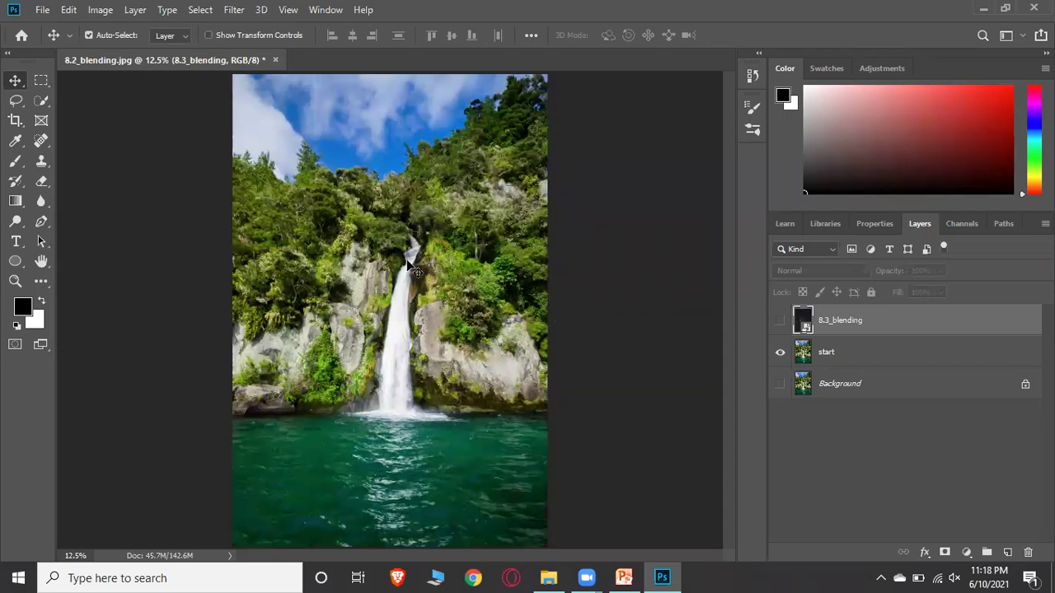
pyautogui.click(780, 320)
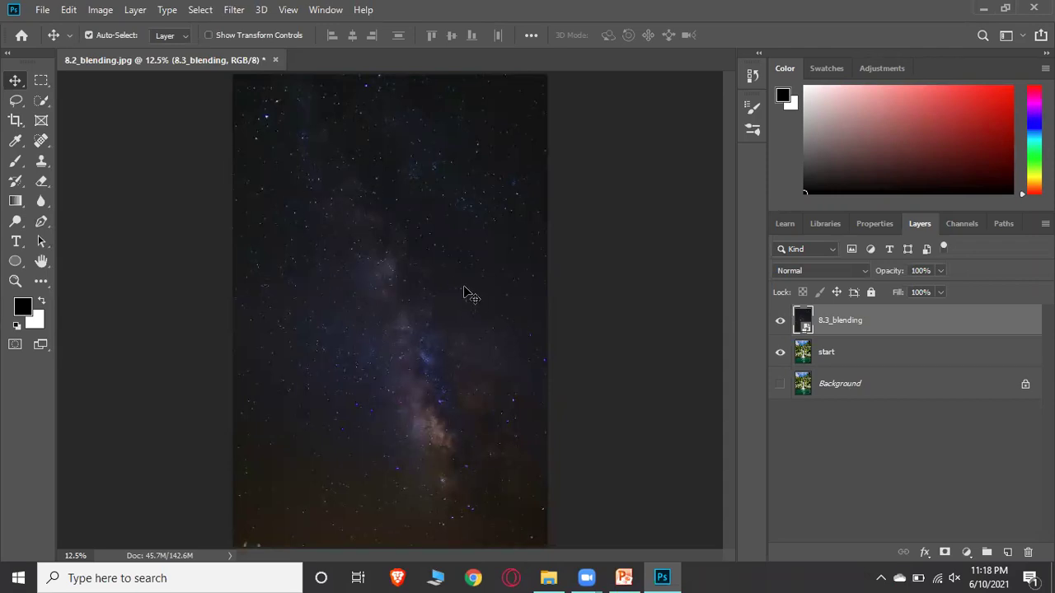
pyautogui.click(779, 320)
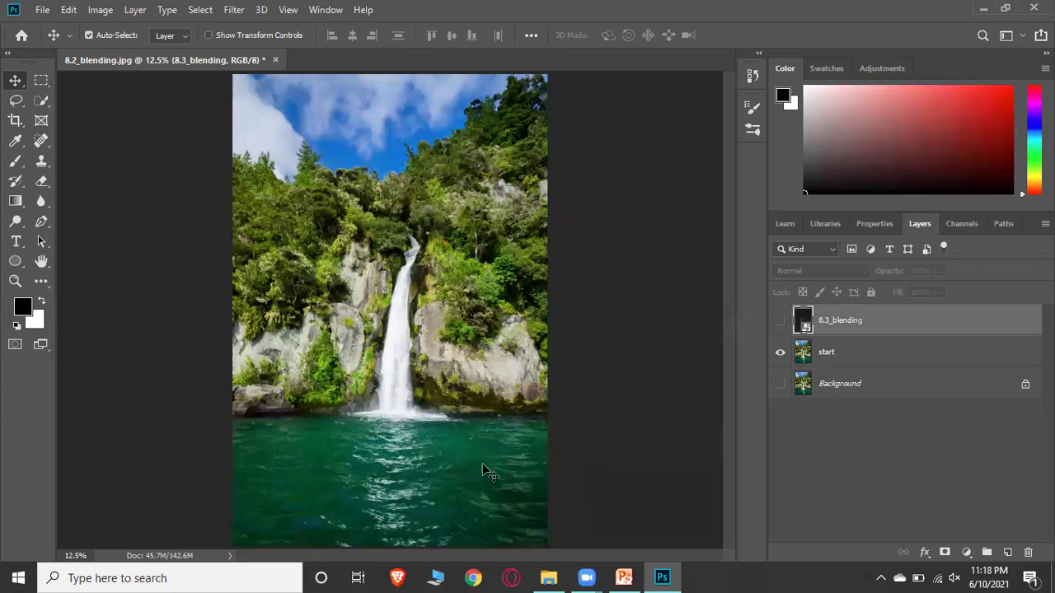
pyautogui.click(780, 323)
pyautogui.moveTo(875, 321); pyautogui.dragTo(874, 358)
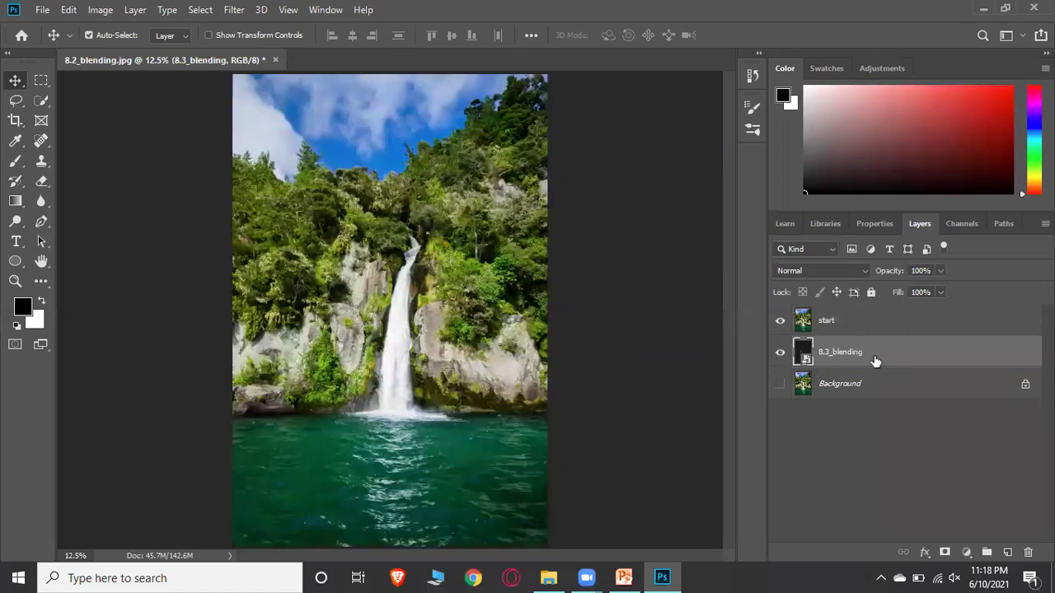
# Step: Add a layer mask to the start layer and make the mask active for editing
pyautogui.click(853, 323)
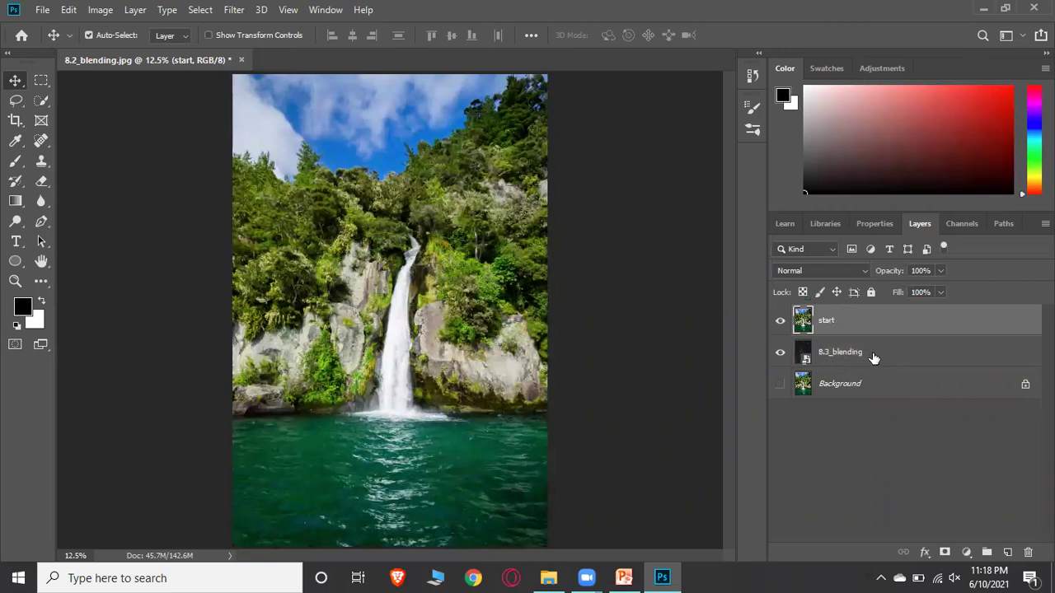
pyautogui.click(861, 354)
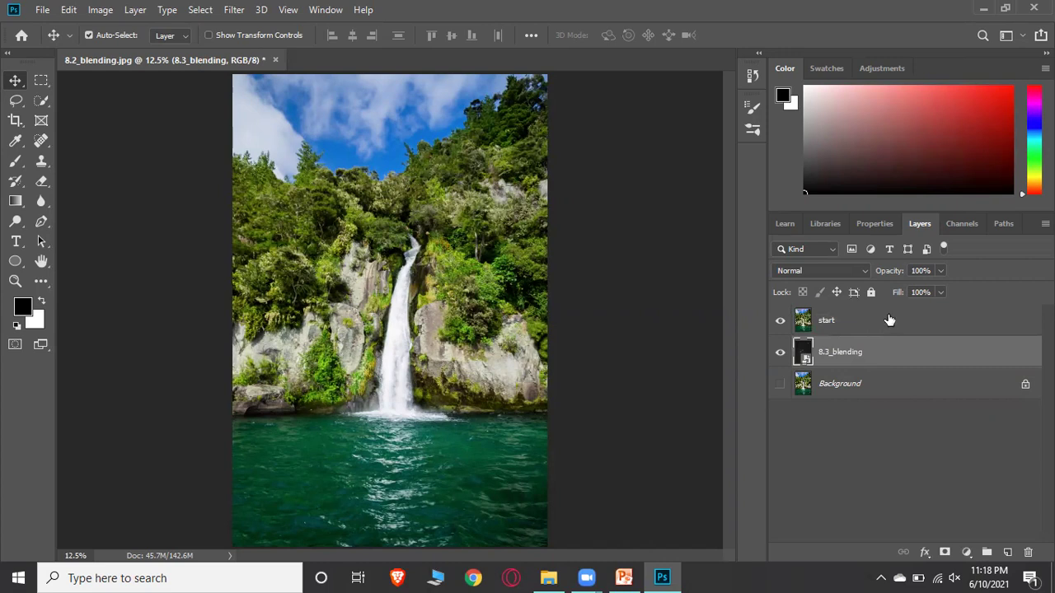
pyautogui.click(842, 329)
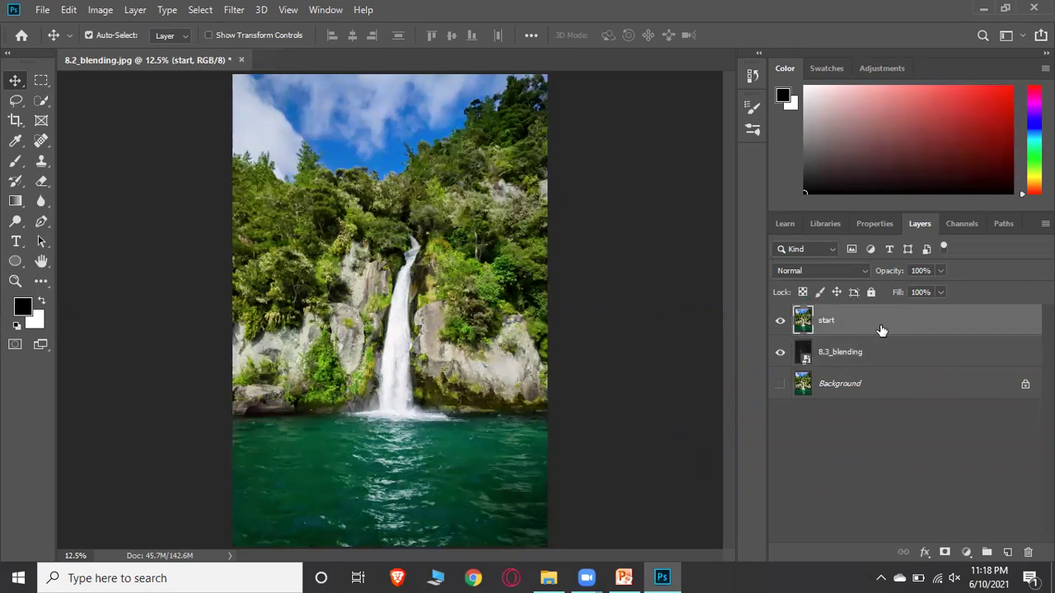
pyautogui.click(944, 554)
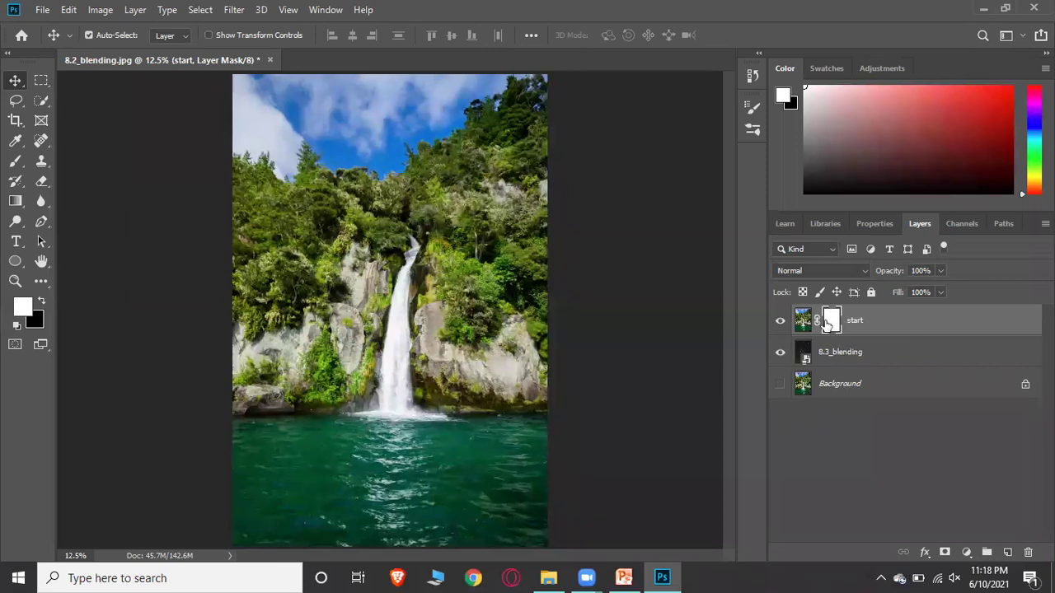
pyautogui.click(800, 321)
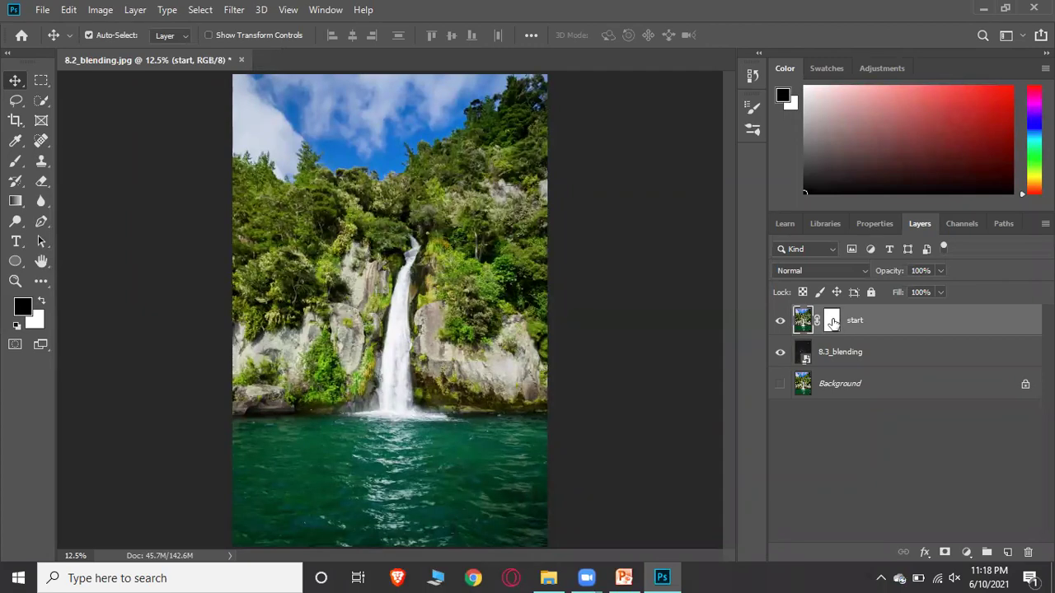
pyautogui.click(832, 323)
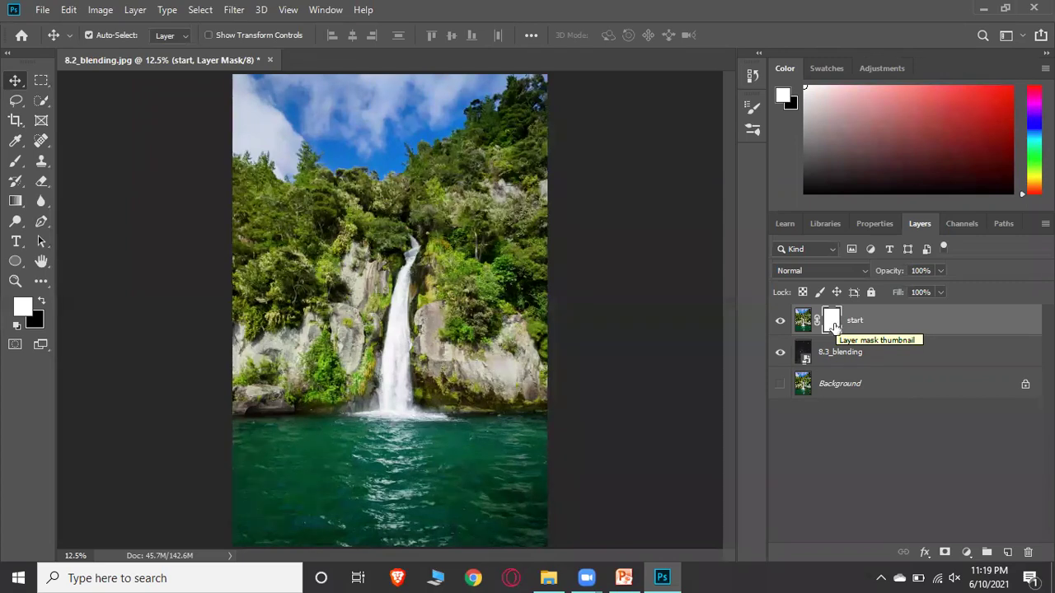
# Step: Prepare the Brush tool for masking with a black foreground color, 130 px size and 100% opacity
pyautogui.click(41, 300)
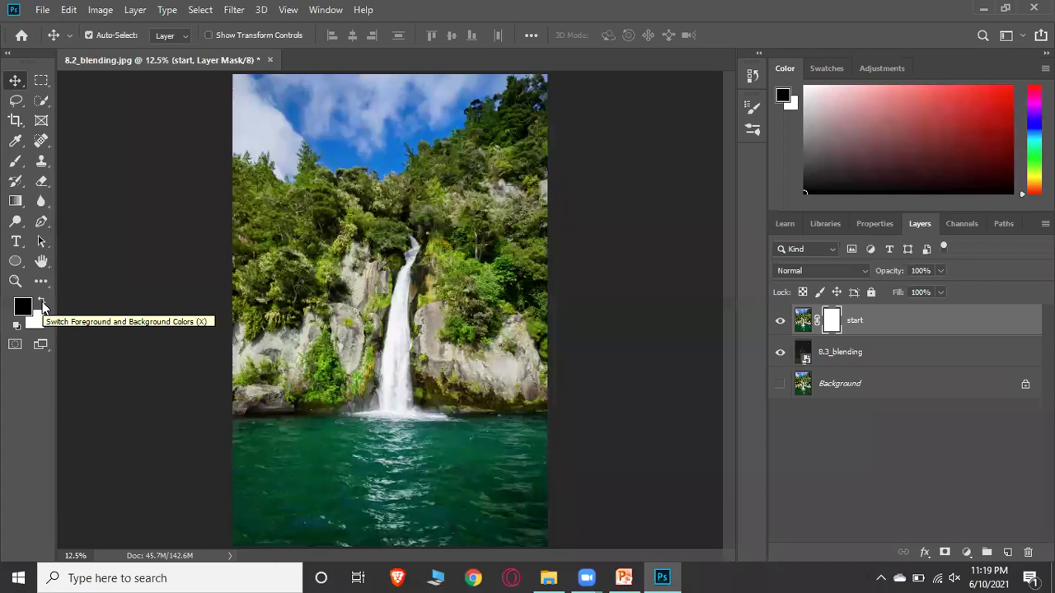
pyautogui.click(43, 298)
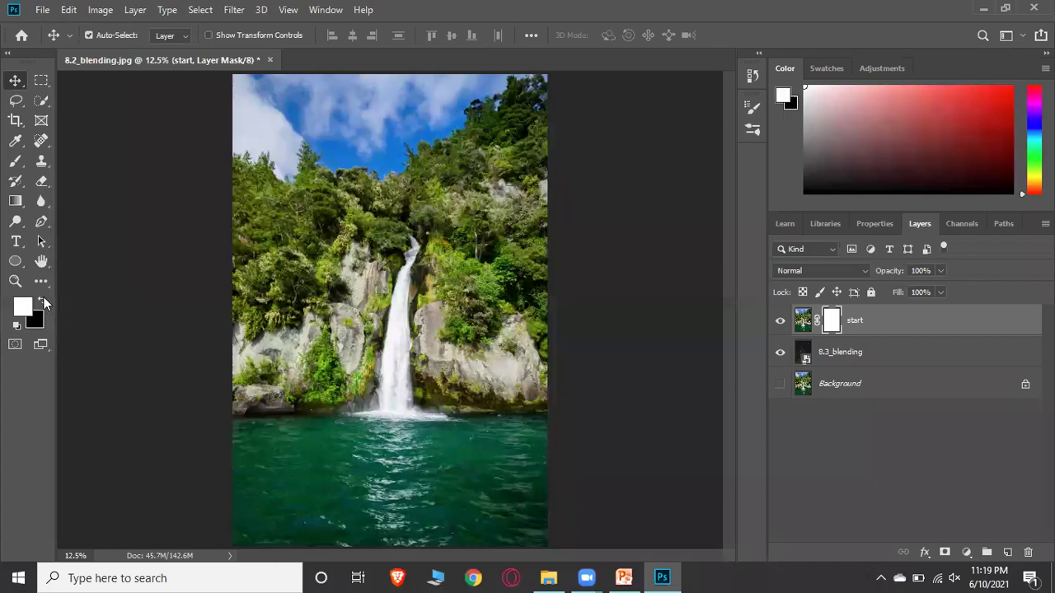
pyautogui.click(43, 299)
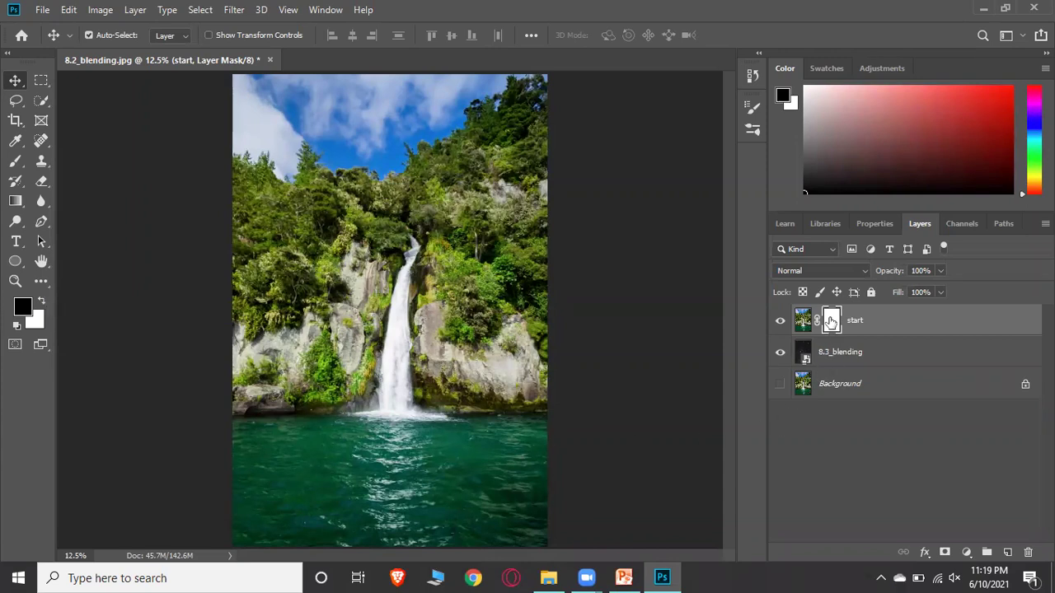
pyautogui.click(18, 163)
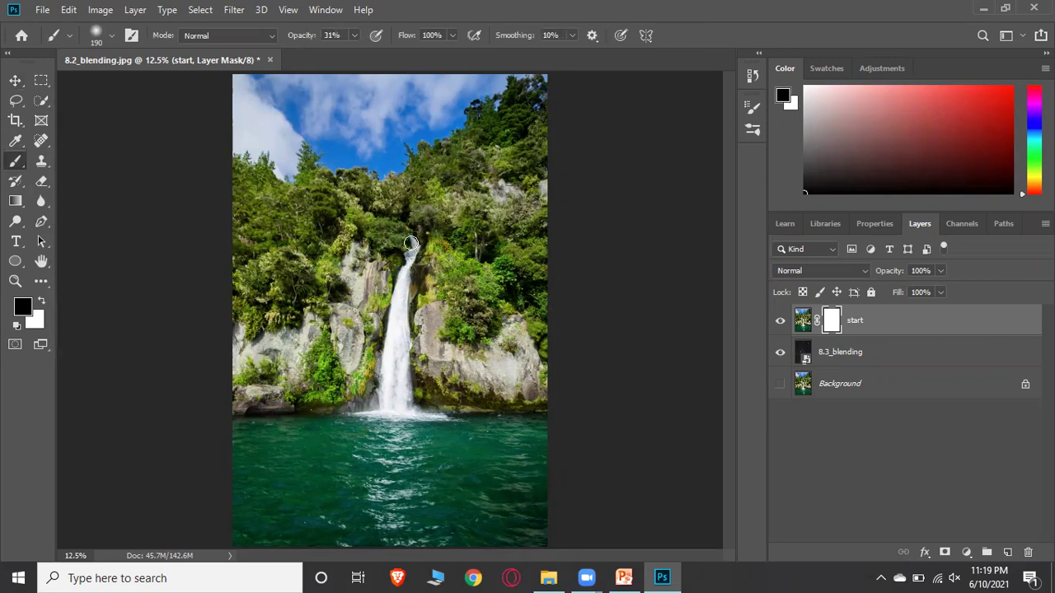
pyautogui.click(112, 35)
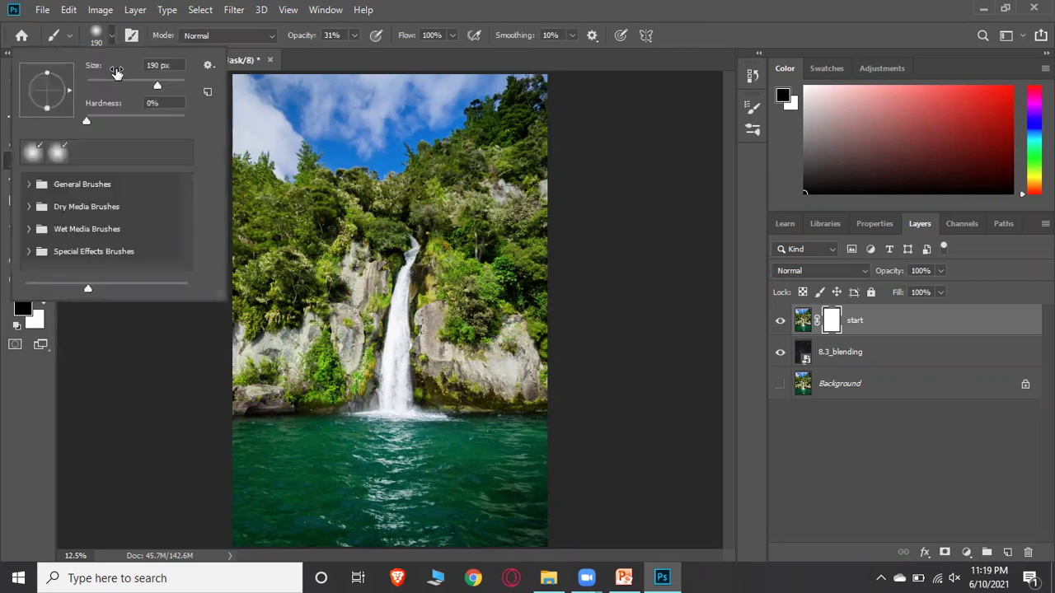
pyautogui.moveTo(156, 87); pyautogui.dragTo(142, 87)
pyautogui.click(372, 59)
pyautogui.click(354, 36)
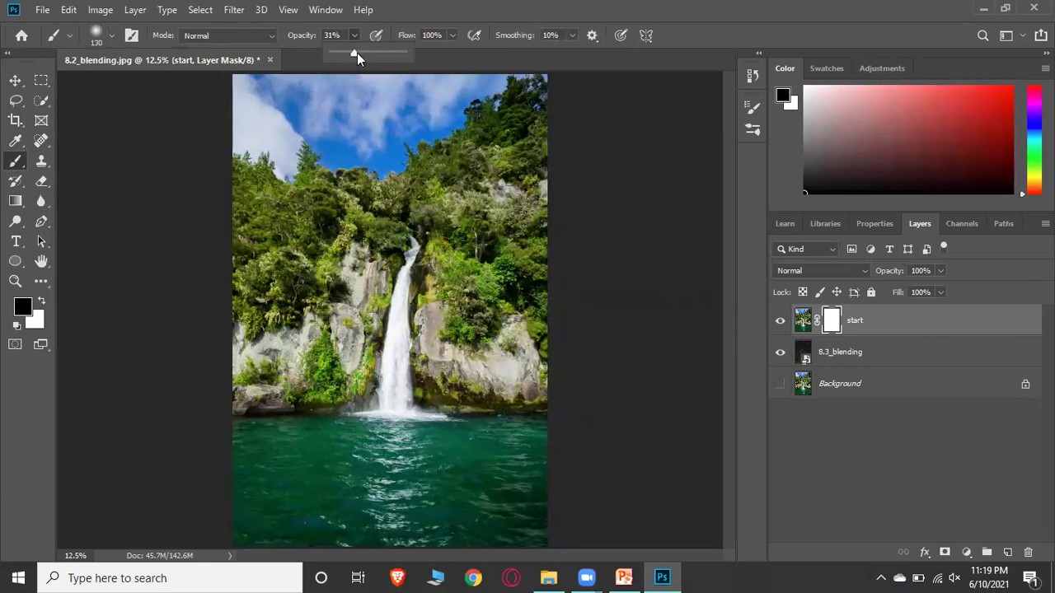
pyautogui.moveTo(357, 53); pyautogui.dragTo(400, 52)
pyautogui.click(462, 63)
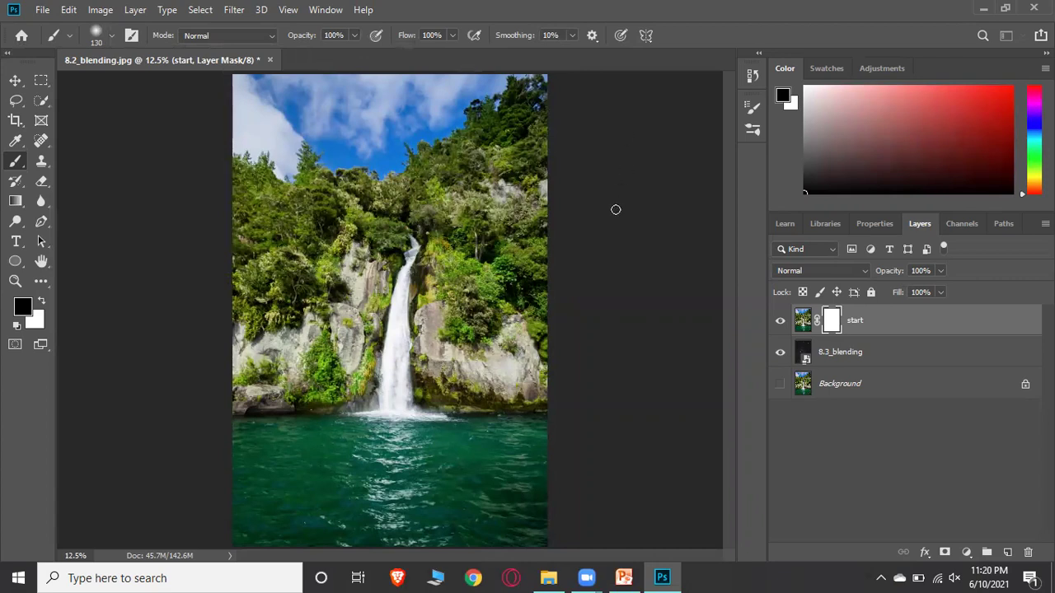
# Step: Reduce the brush size to 97 px and paint black on the start layer's mask over the whole waterfall to reveal the stars
pyautogui.hotkey('ctrl', '+')
pyautogui.hotkey('ctrl', '+')
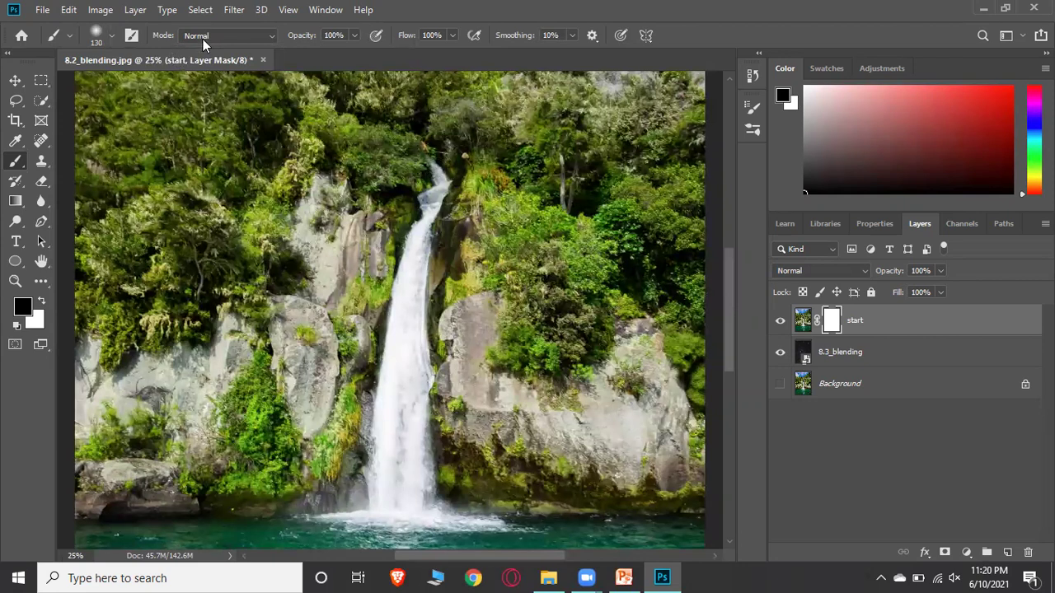
pyautogui.click(108, 32)
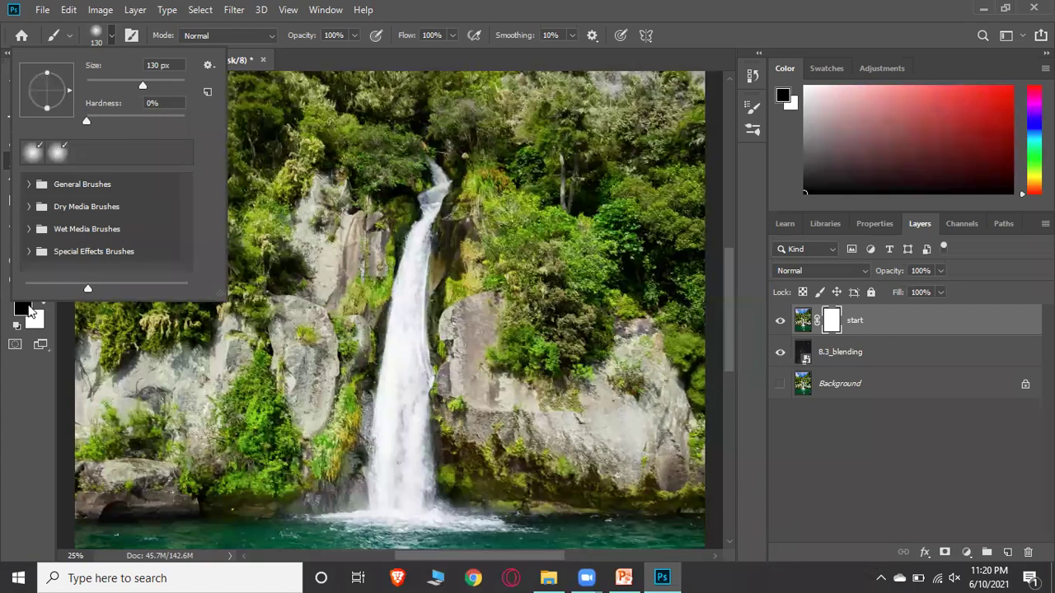
pyautogui.moveTo(140, 85); pyautogui.dragTo(133, 83)
pyautogui.click(342, 62)
pyautogui.moveTo(432, 168)
pyautogui.mouseDown()
pyautogui.moveTo(434, 197)
pyautogui.moveTo(422, 201)
pyautogui.moveTo(443, 189)
pyautogui.moveTo(426, 257)
pyautogui.moveTo(429, 401)
pyautogui.moveTo(459, 524)
pyautogui.mouseUp()
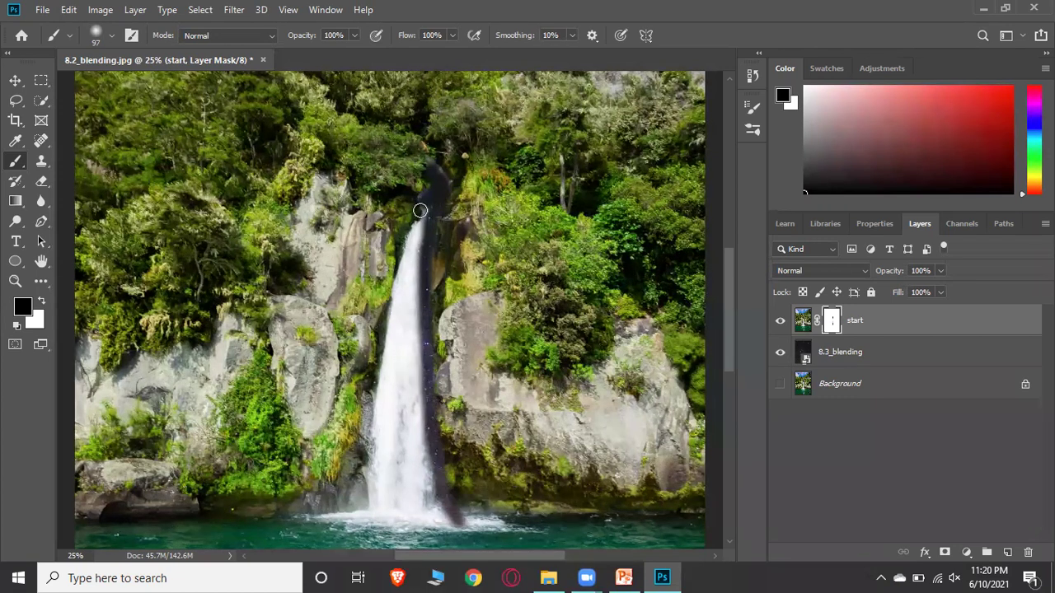
pyautogui.moveTo(421, 210)
pyautogui.mouseDown()
pyautogui.moveTo(422, 511)
pyautogui.moveTo(412, 535)
pyautogui.mouseUp()
pyautogui.moveTo(426, 222)
pyautogui.mouseDown()
pyautogui.moveTo(409, 301)
pyautogui.moveTo(401, 505)
pyautogui.mouseUp()
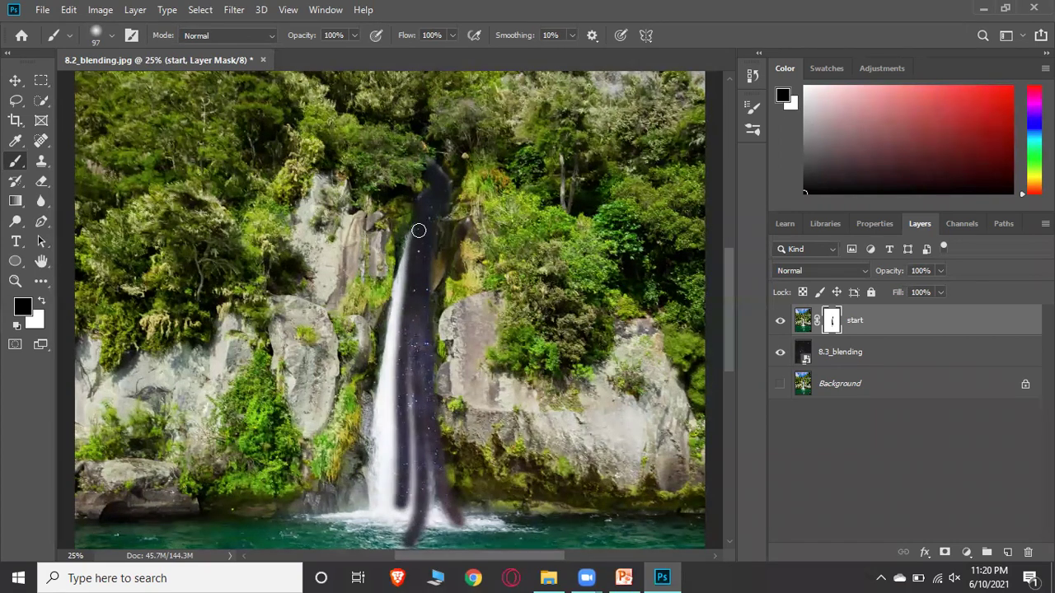
pyautogui.moveTo(416, 234)
pyautogui.mouseDown()
pyautogui.moveTo(391, 334)
pyautogui.moveTo(401, 492)
pyautogui.mouseUp()
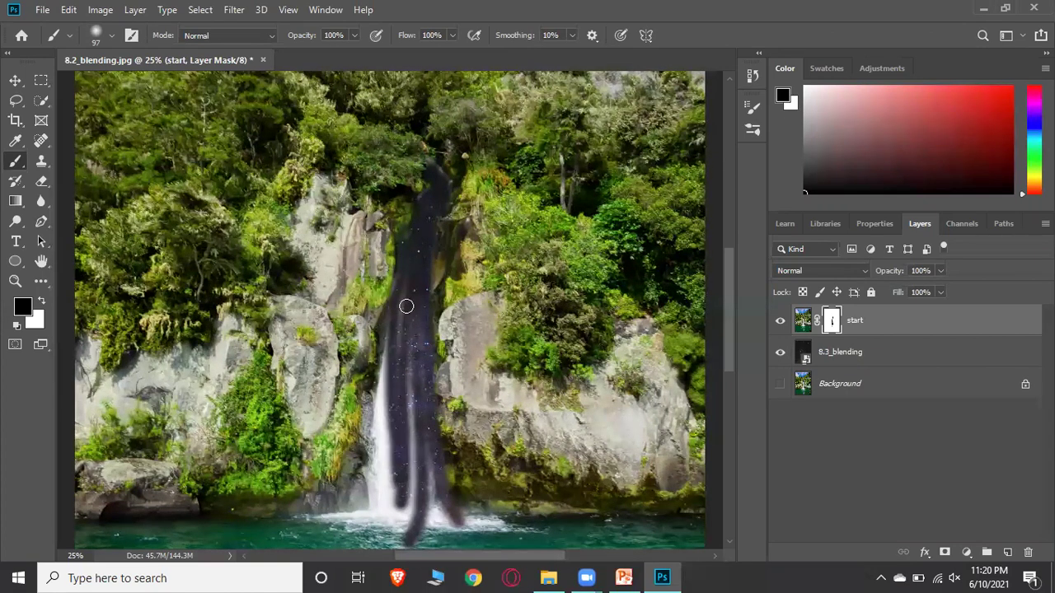
pyautogui.moveTo(411, 278); pyautogui.dragTo(376, 499)
pyautogui.moveTo(382, 356)
pyautogui.mouseDown()
pyautogui.moveTo(368, 487)
pyautogui.moveTo(387, 442)
pyautogui.moveTo(389, 487)
pyautogui.moveTo(412, 367)
pyautogui.moveTo(409, 484)
pyautogui.moveTo(384, 321)
pyautogui.moveTo(408, 282)
pyautogui.moveTo(407, 321)
pyautogui.mouseUp()
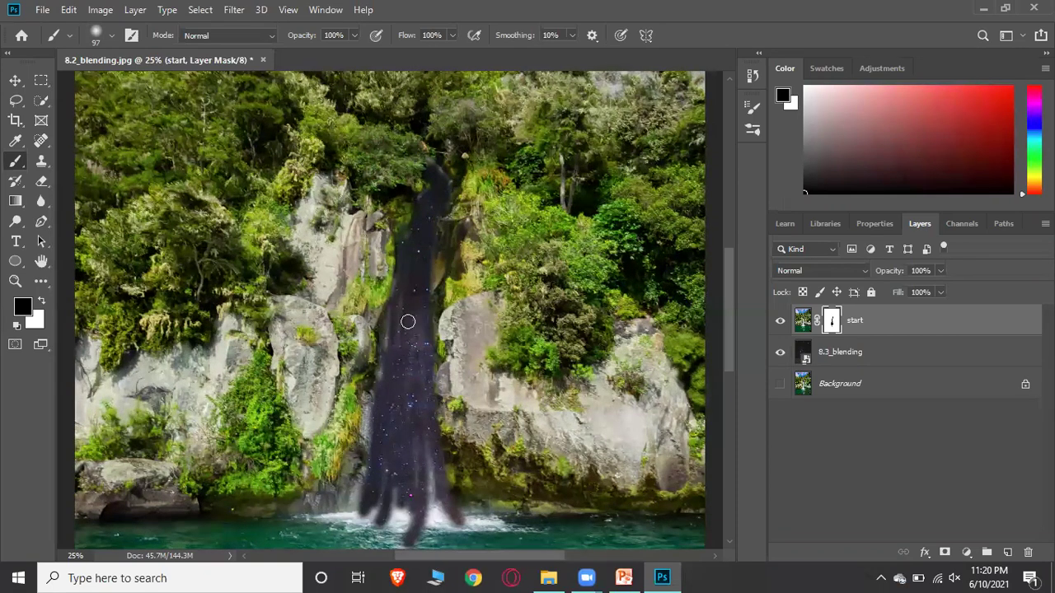
# Step: Enlarge the brush to 155 px and mask out the remaining white water along the waterfall's edges and foot
pyautogui.click(113, 38)
pyautogui.moveTo(142, 89); pyautogui.dragTo(147, 84)
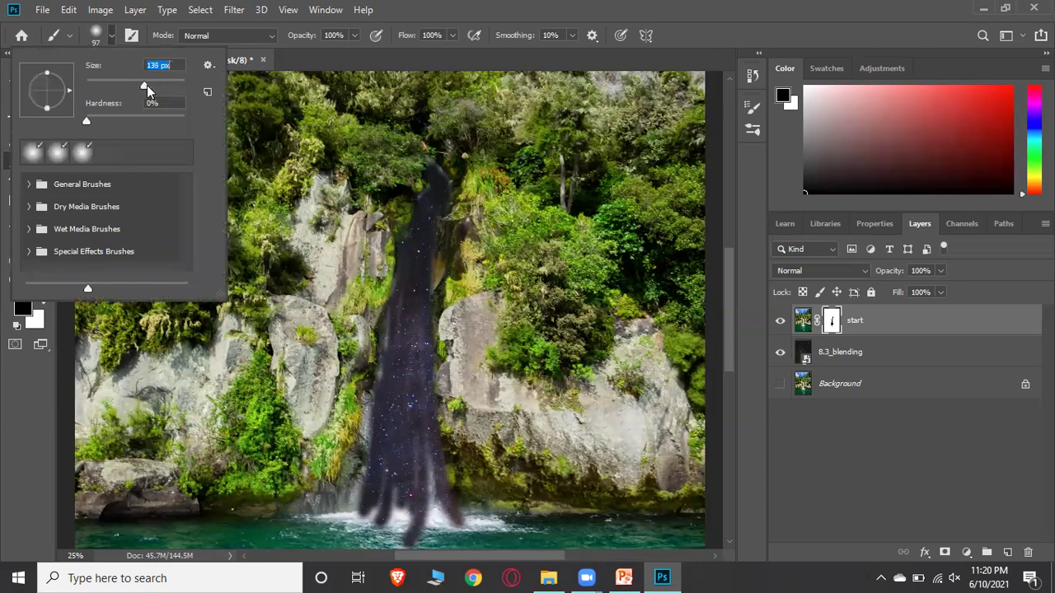
pyautogui.click(405, 316)
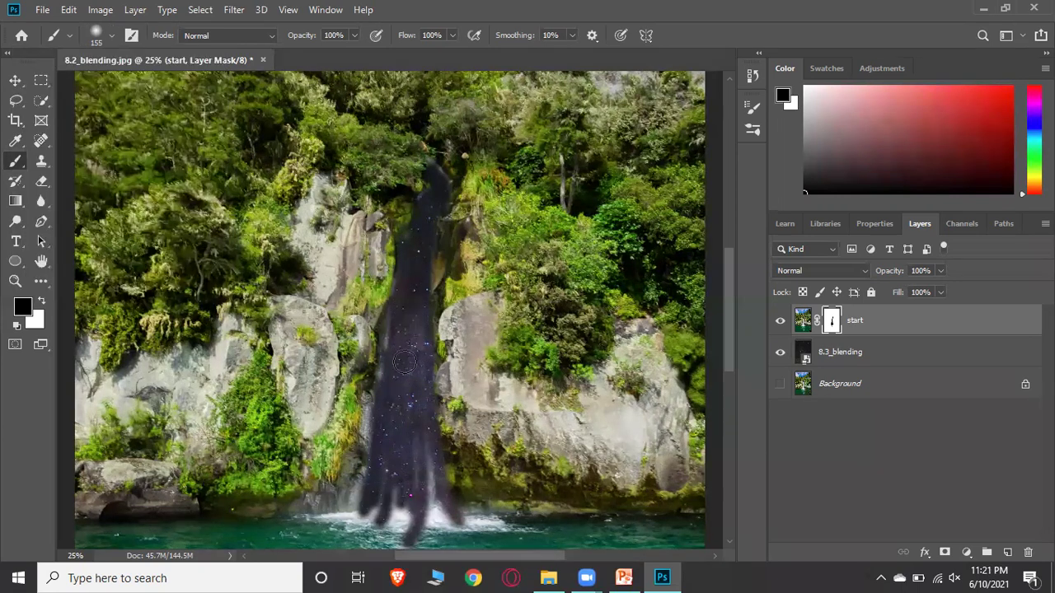
pyautogui.moveTo(404, 430)
pyautogui.mouseDown()
pyautogui.moveTo(434, 515)
pyautogui.moveTo(422, 466)
pyautogui.moveTo(444, 515)
pyautogui.moveTo(478, 531)
pyautogui.mouseUp()
pyautogui.scroll(-3, 430, 370)
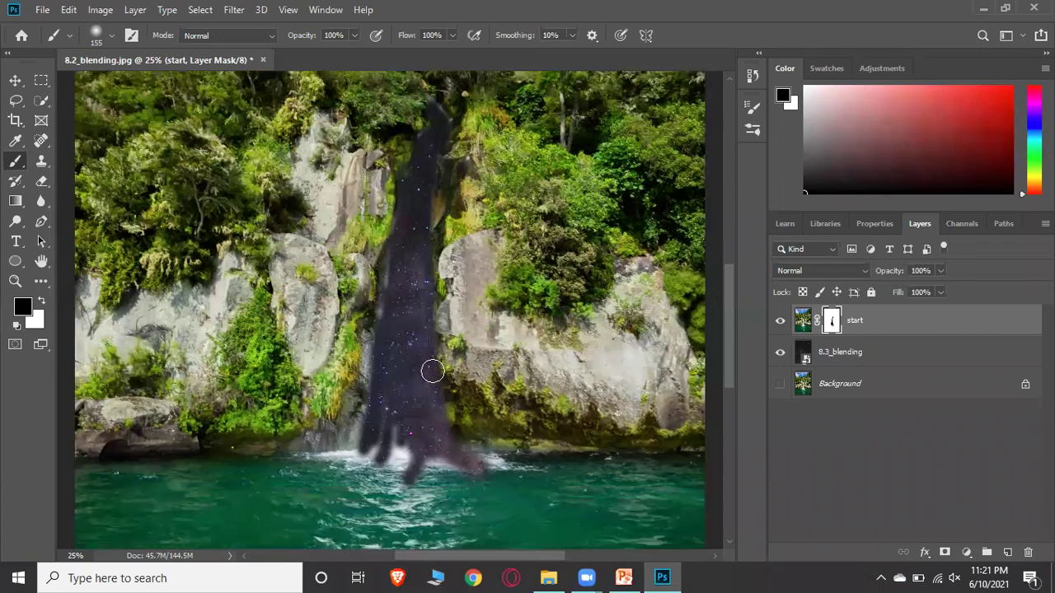
pyautogui.scroll(-1, 413, 248)
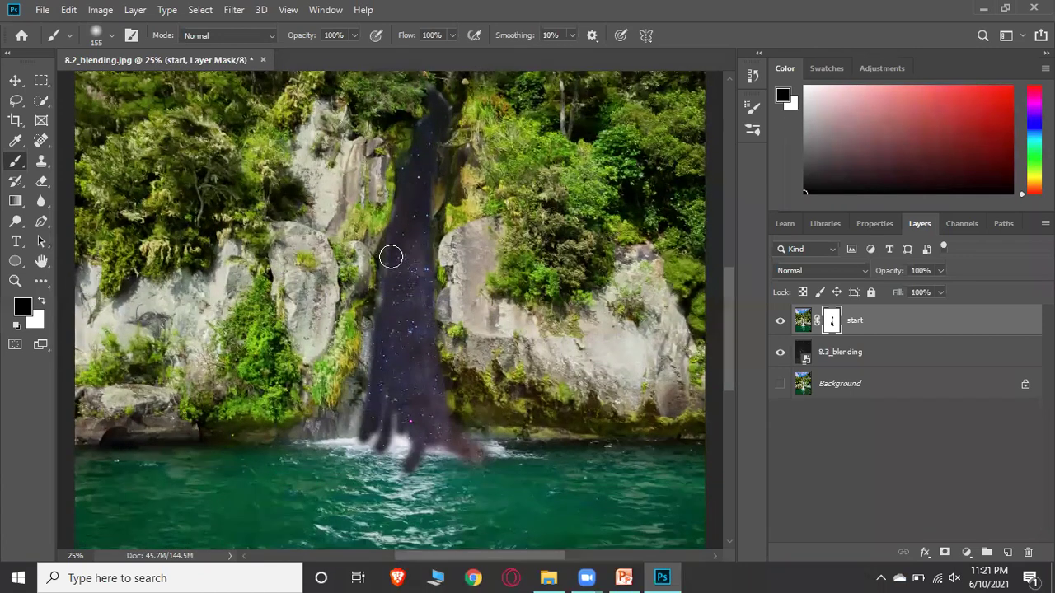
pyautogui.moveTo(385, 302)
pyautogui.mouseDown()
pyautogui.moveTo(365, 438)
pyautogui.moveTo(322, 450)
pyautogui.moveTo(450, 453)
pyautogui.moveTo(432, 456)
pyautogui.moveTo(408, 438)
pyautogui.moveTo(386, 400)
pyautogui.moveTo(381, 434)
pyautogui.moveTo(530, 447)
pyautogui.mouseUp()
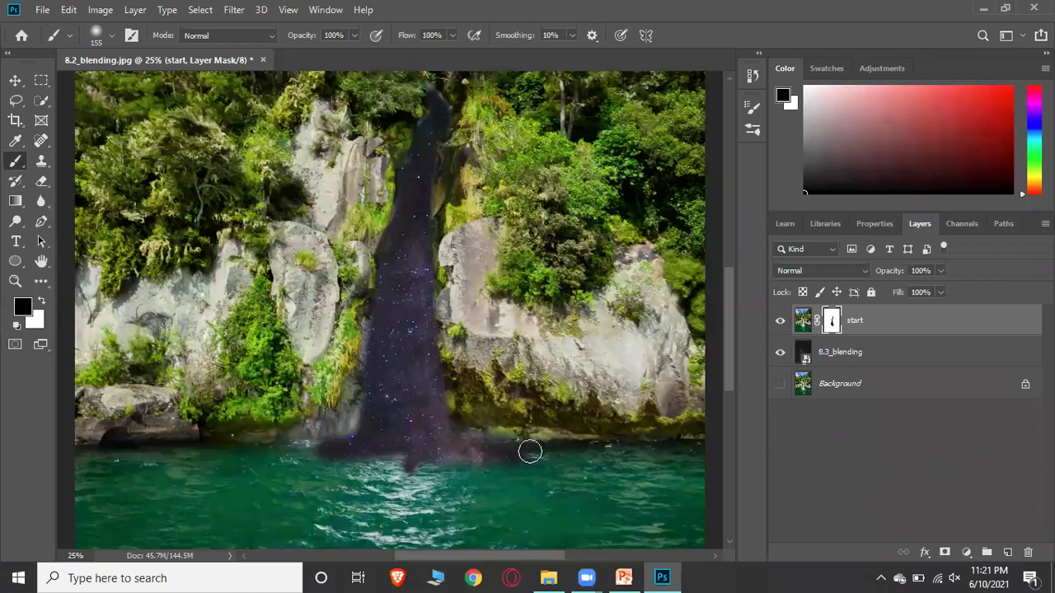
# Step: Paint the mask along the shoreline below the rocks, extending the starry area across the full width of the photo
pyautogui.scroll(-2, 509, 411)
pyautogui.scroll(-2, 505, 395)
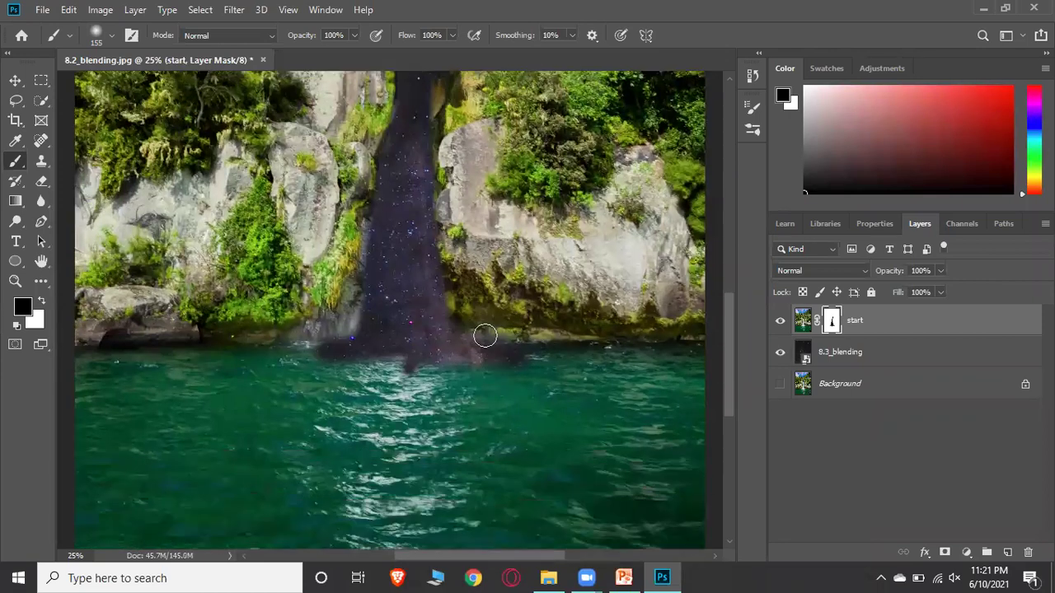
pyautogui.scroll(-1, 483, 336)
pyautogui.moveTo(482, 335)
pyautogui.mouseDown()
pyautogui.moveTo(707, 326)
pyautogui.moveTo(68, 330)
pyautogui.moveTo(469, 344)
pyautogui.mouseUp()
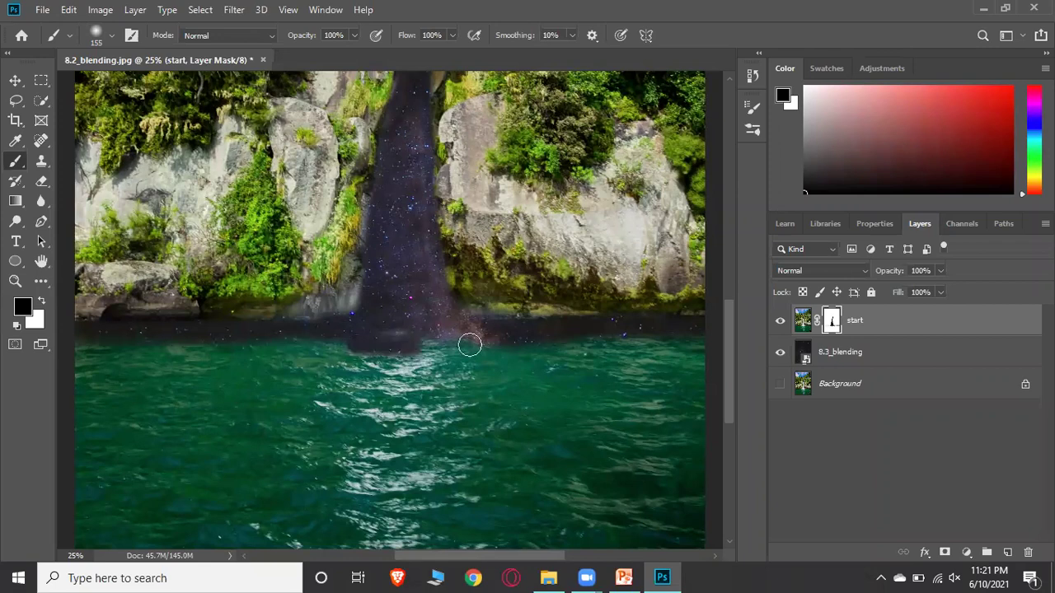
# Step: Set the brush opacity to 82% and paint the mask across the water just under the shoreline
pyautogui.click(355, 35)
pyautogui.moveTo(352, 52); pyautogui.dragTo(347, 53)
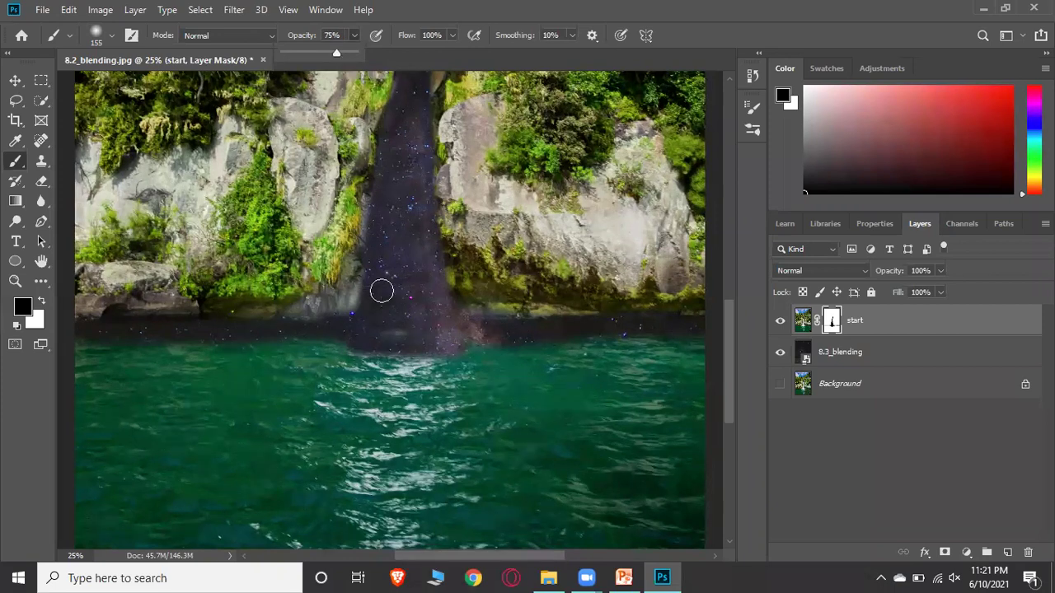
pyautogui.press('8')
pyautogui.press('2')
pyautogui.moveTo(576, 347)
pyautogui.mouseDown()
pyautogui.moveTo(699, 349)
pyautogui.moveTo(489, 337)
pyautogui.moveTo(77, 344)
pyautogui.mouseUp()
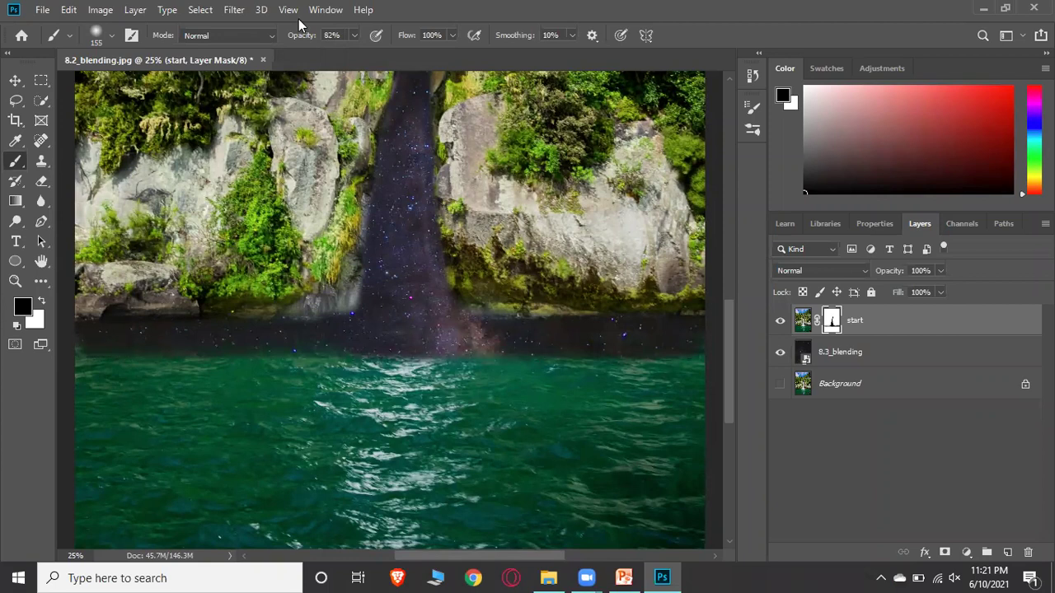
# Step: Set the brush opacity to 63% and soften the lower edge of the starry band across the water
pyautogui.click(353, 35)
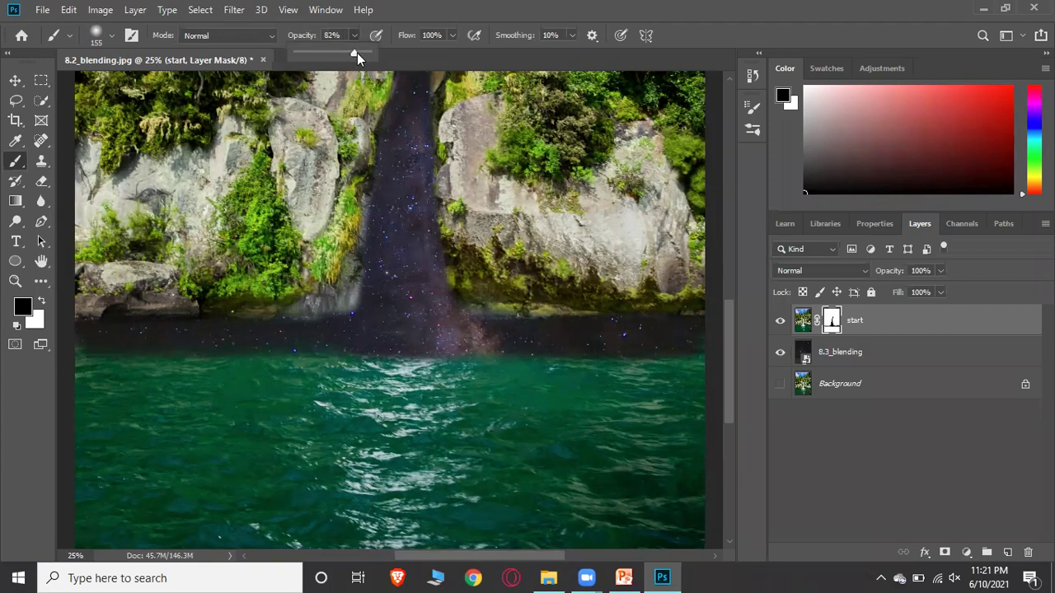
pyautogui.moveTo(341, 55); pyautogui.dragTo(340, 55)
pyautogui.moveTo(204, 364); pyautogui.dragTo(711, 364)
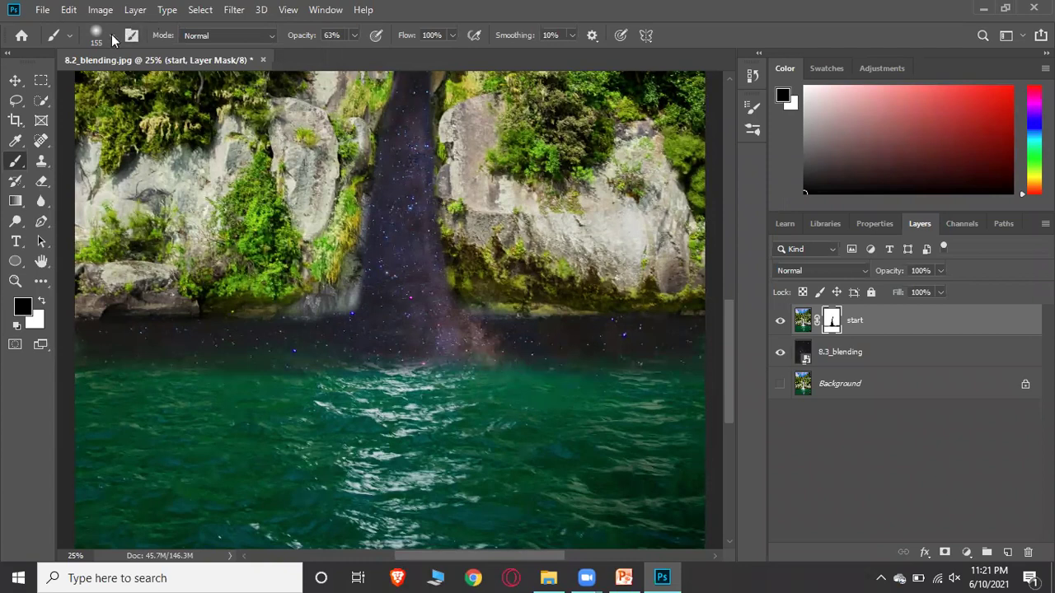
# Step: Enlarge the brush to 243 px and paint the mask across the lake to widen the starry band downward
pyautogui.click(112, 36)
pyautogui.moveTo(156, 85); pyautogui.dragTo(162, 84)
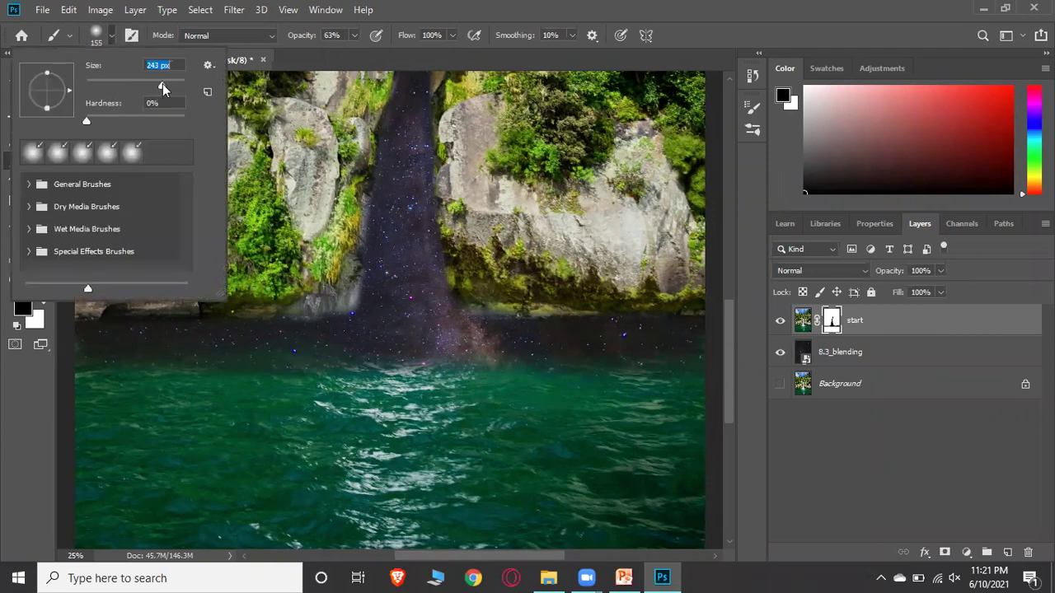
pyautogui.click(309, 61)
pyautogui.moveTo(90, 373)
pyautogui.mouseDown()
pyautogui.moveTo(246, 365)
pyautogui.moveTo(536, 379)
pyautogui.moveTo(692, 357)
pyautogui.moveTo(593, 344)
pyautogui.mouseUp()
pyautogui.scroll(-1, 558, 339)
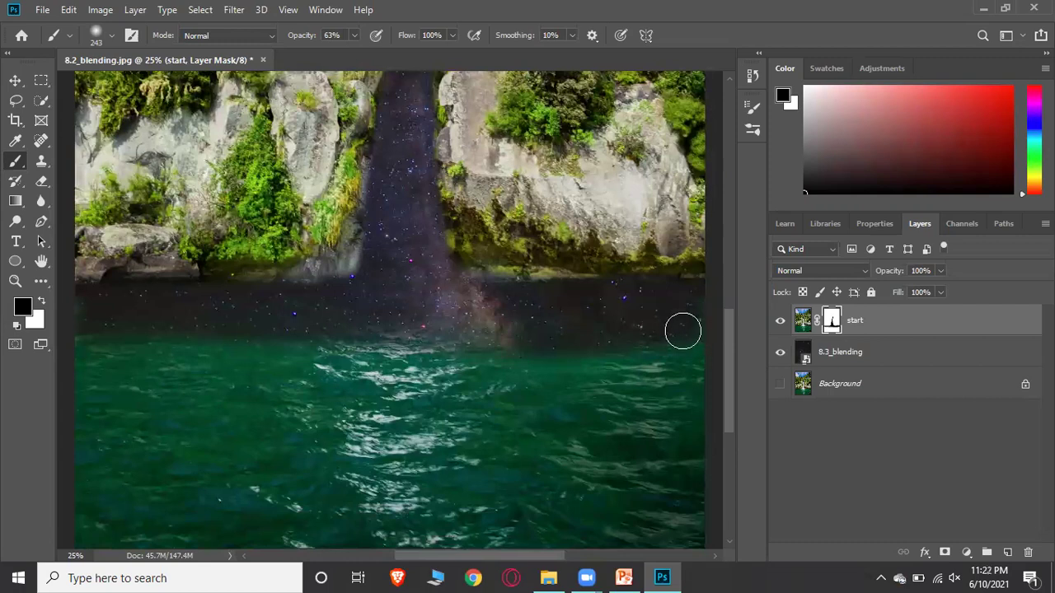
pyautogui.moveTo(84, 343); pyautogui.dragTo(572, 344)
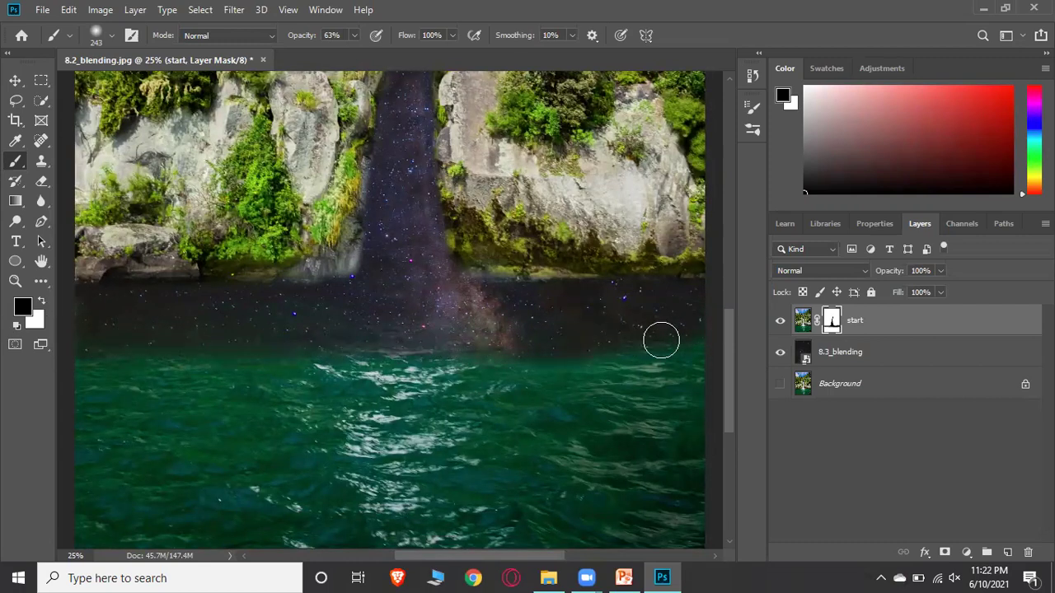
# Step: Lower the brush opacity to 40% and fade the band's lower edge into the green water
pyautogui.click(353, 36)
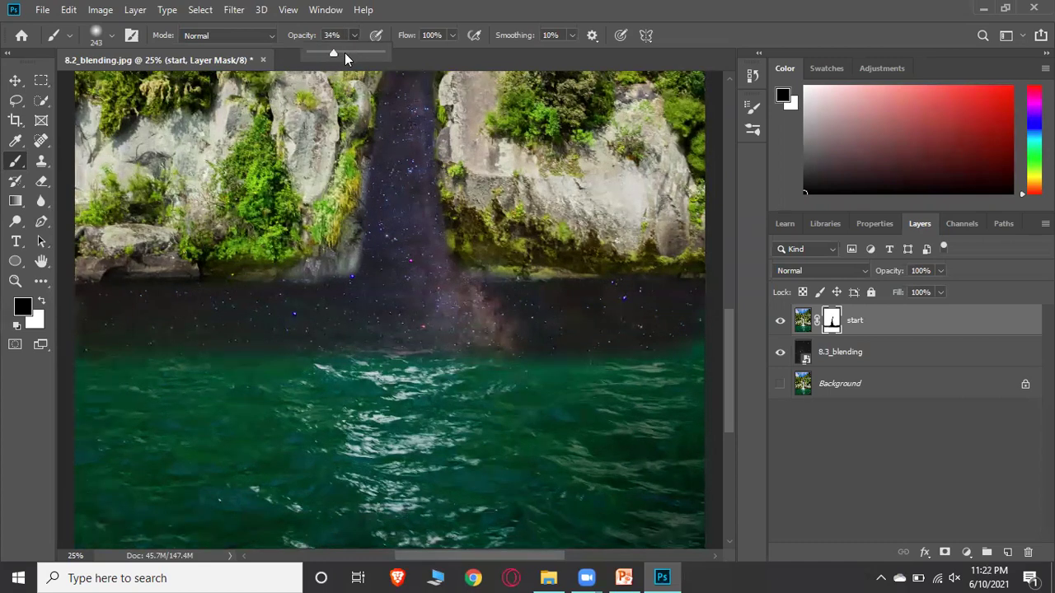
pyautogui.moveTo(93, 352)
pyautogui.mouseDown()
pyautogui.moveTo(637, 360)
pyautogui.moveTo(699, 341)
pyautogui.moveTo(604, 370)
pyautogui.moveTo(72, 384)
pyautogui.moveTo(110, 363)
pyautogui.moveTo(456, 359)
pyautogui.moveTo(303, 372)
pyautogui.moveTo(87, 360)
pyautogui.moveTo(199, 320)
pyautogui.mouseUp()
pyautogui.scroll(-2, 332, 52)
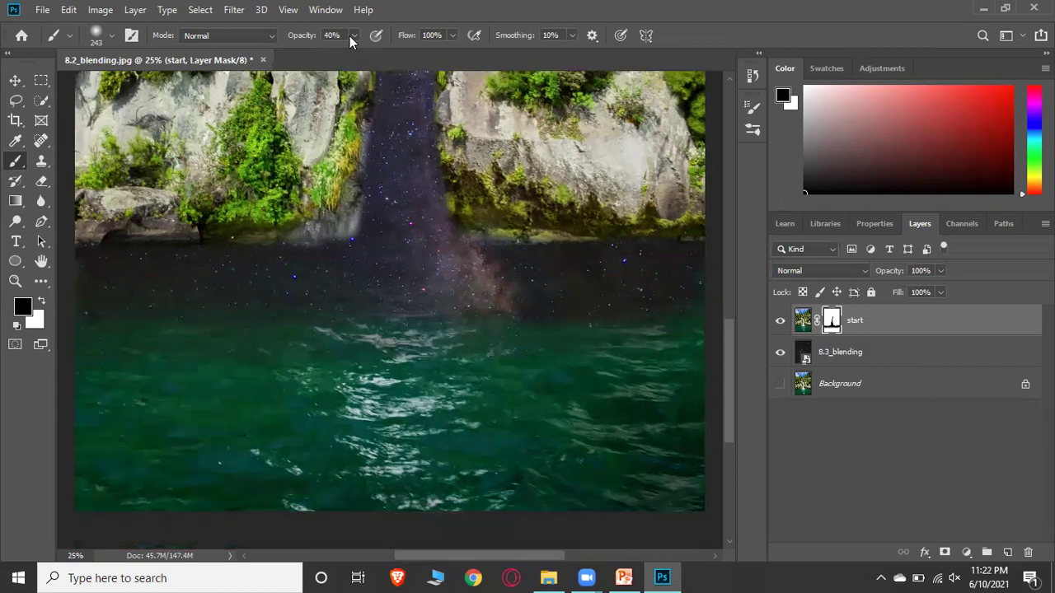
# Step: Set the brush opacity to 47% and paint the mask farther down the lake, including the bright reflections and the right side
pyautogui.click(354, 35)
pyautogui.click(358, 53)
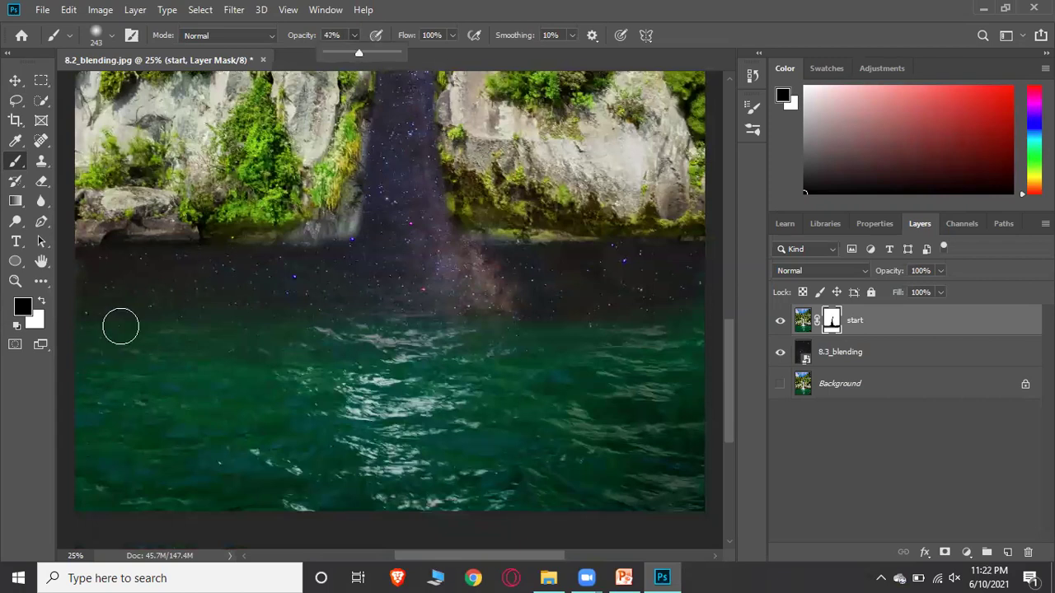
pyautogui.moveTo(343, 331); pyautogui.dragTo(432, 329)
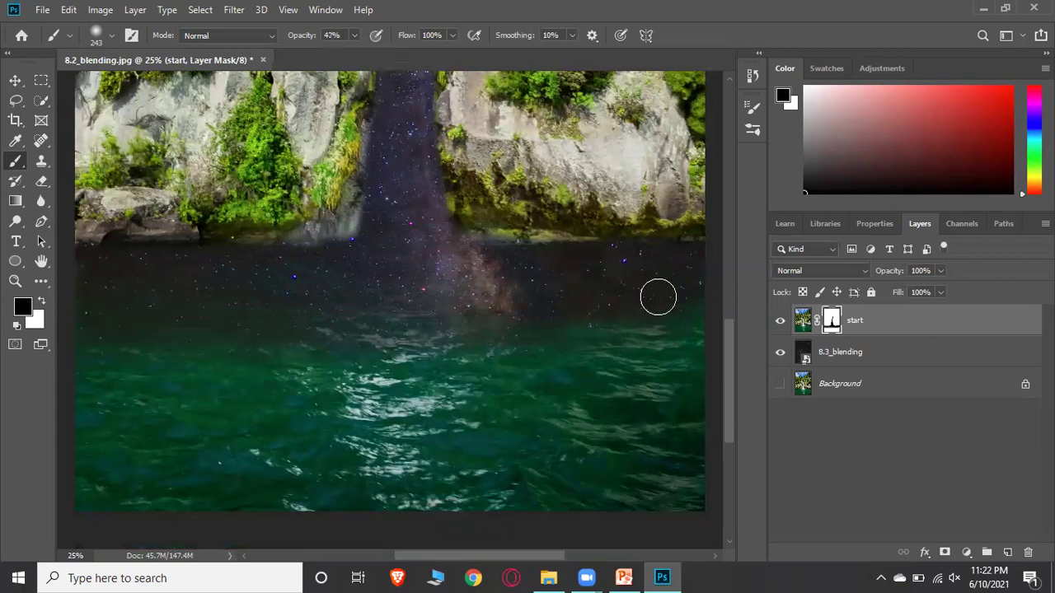
pyautogui.scroll(-1, 438, 313)
pyautogui.press('4')
pyautogui.press('7')
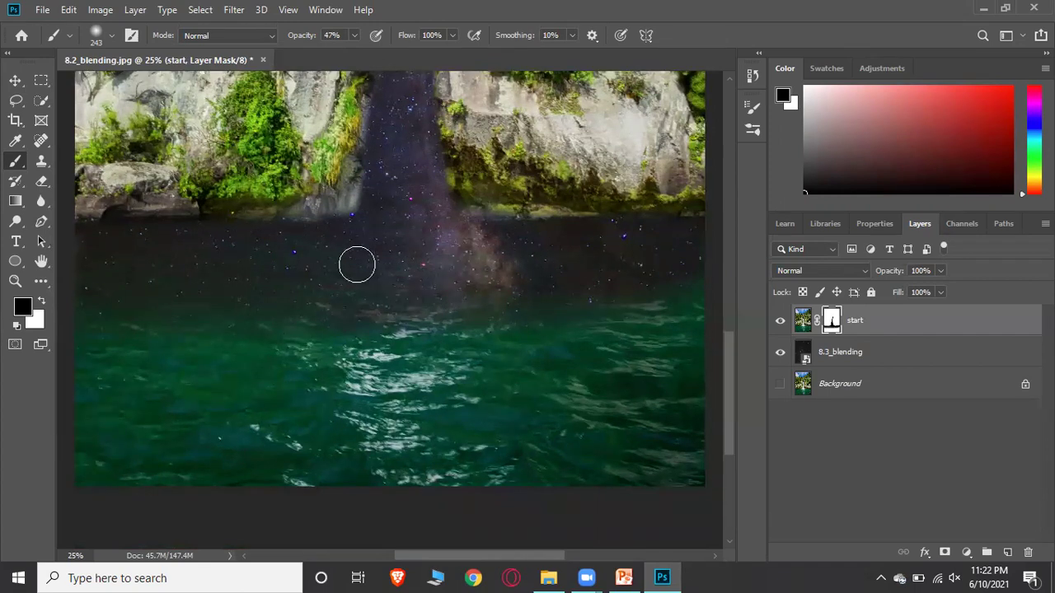
pyautogui.scroll(-1, 295, 292)
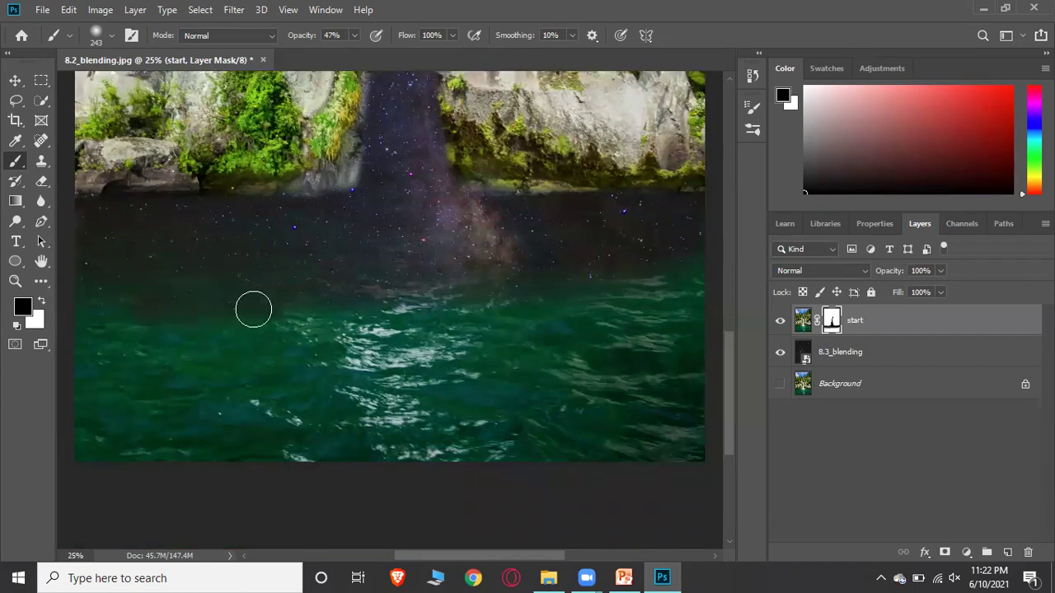
pyautogui.moveTo(388, 302); pyautogui.dragTo(429, 303)
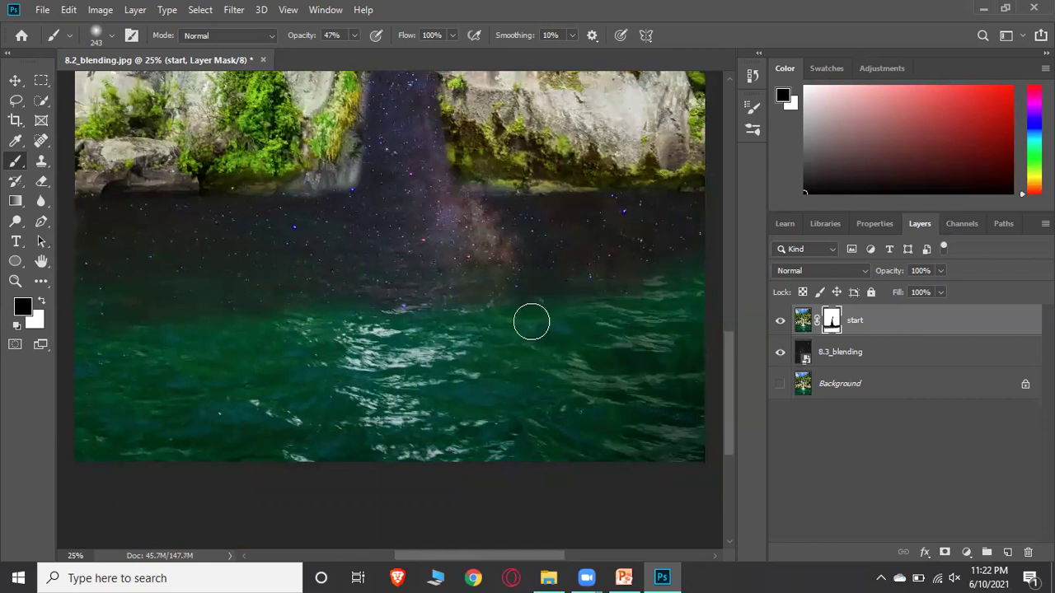
pyautogui.moveTo(581, 305); pyautogui.dragTo(697, 259)
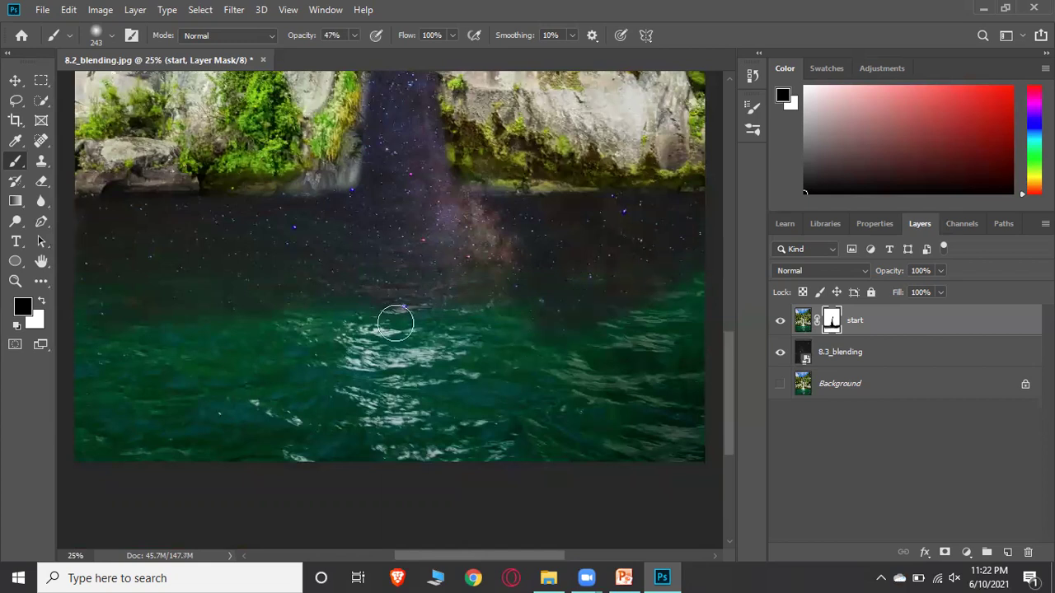
pyautogui.moveTo(232, 327); pyautogui.dragTo(430, 317)
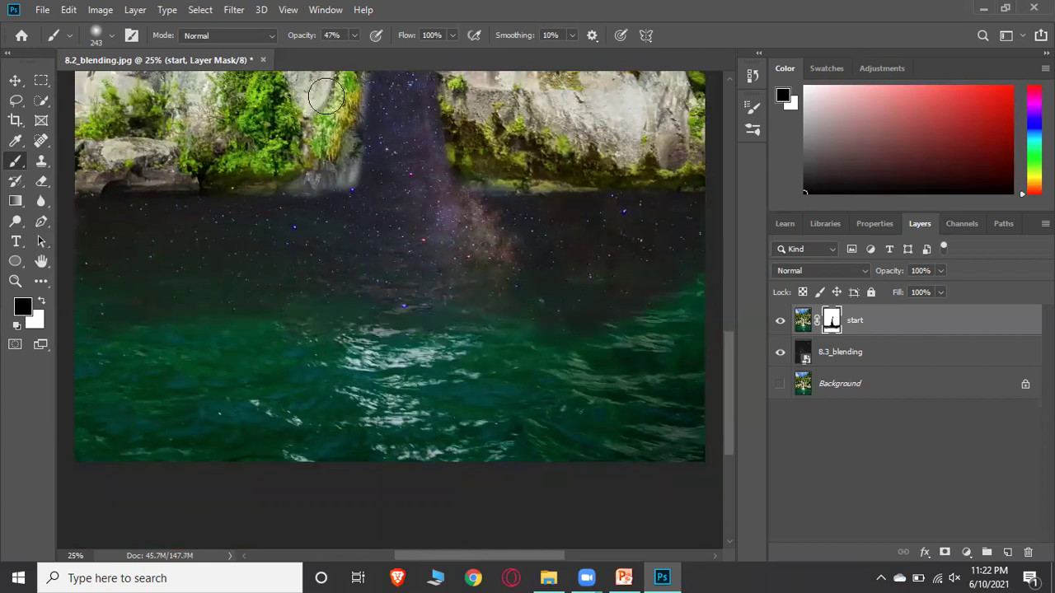
# Step: Set the brush opacity to 37% and paint the mask over the lower lake down to the photo's bottom edge
pyautogui.click(354, 36)
pyautogui.moveTo(349, 55); pyautogui.dragTo(346, 55)
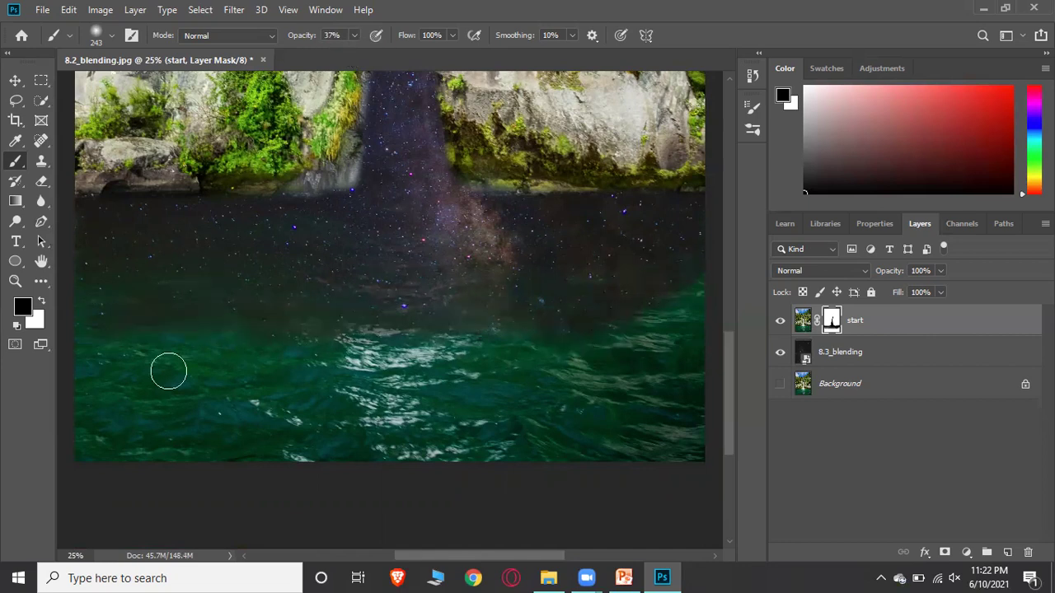
pyautogui.moveTo(157, 358); pyautogui.dragTo(452, 323)
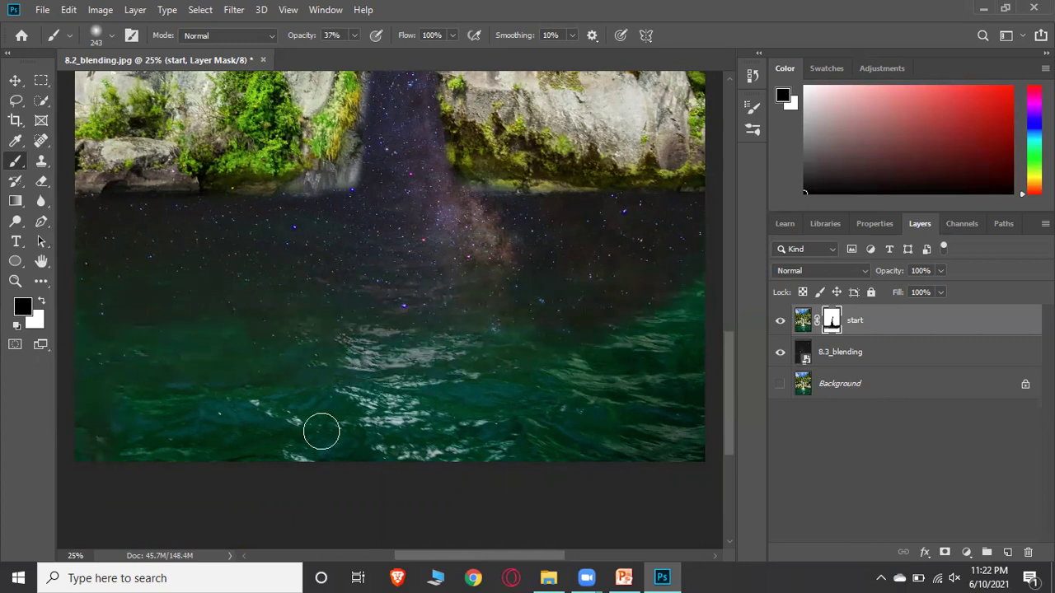
pyautogui.moveTo(316, 459); pyautogui.dragTo(461, 454)
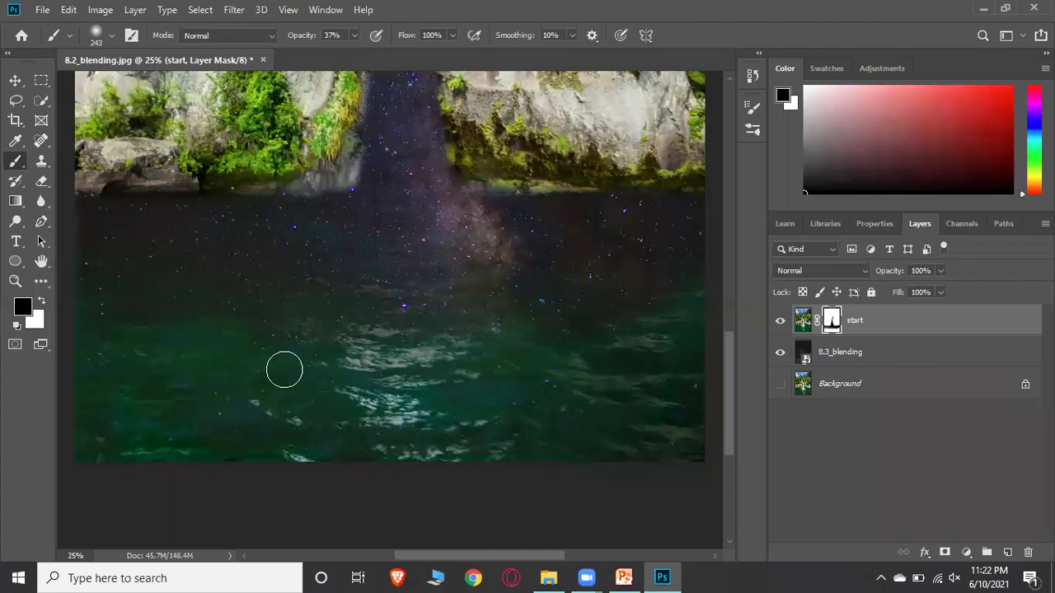
pyautogui.moveTo(415, 380); pyautogui.dragTo(349, 393)
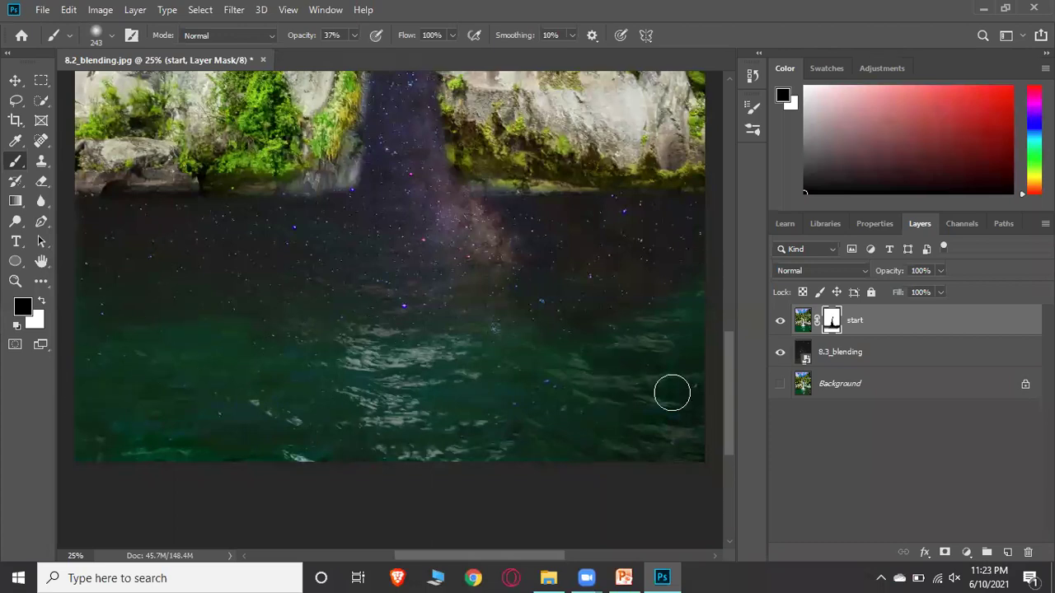
# Step: Set the brush opacity to 41% and paint over the remaining green areas of the lake to darken them with stars
pyautogui.click(353, 35)
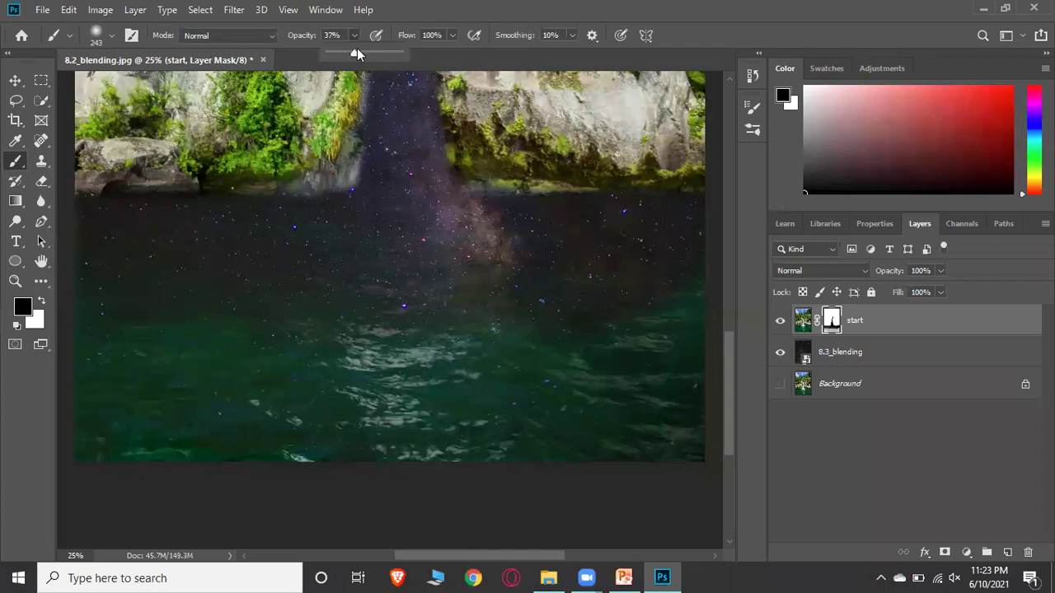
pyautogui.click(357, 52)
pyautogui.click(254, 330)
pyautogui.moveTo(118, 350)
pyautogui.mouseDown()
pyautogui.moveTo(428, 333)
pyautogui.moveTo(443, 377)
pyautogui.moveTo(326, 409)
pyautogui.moveTo(226, 409)
pyautogui.moveTo(169, 388)
pyautogui.moveTo(329, 325)
pyautogui.moveTo(164, 400)
pyautogui.mouseUp()
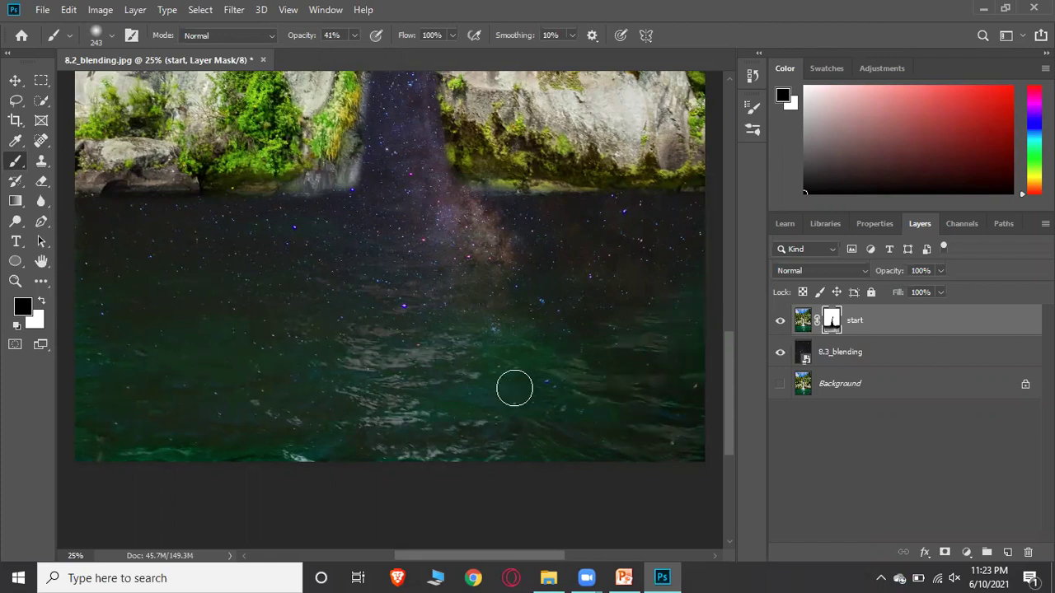
# Step: Paint the start layer's mask over the lake's bright reflections and its green right side to darken them
pyautogui.moveTo(432, 344)
pyautogui.mouseDown()
pyautogui.moveTo(309, 391)
pyautogui.moveTo(369, 373)
pyautogui.moveTo(425, 446)
pyautogui.moveTo(608, 435)
pyautogui.moveTo(645, 394)
pyautogui.mouseUp()
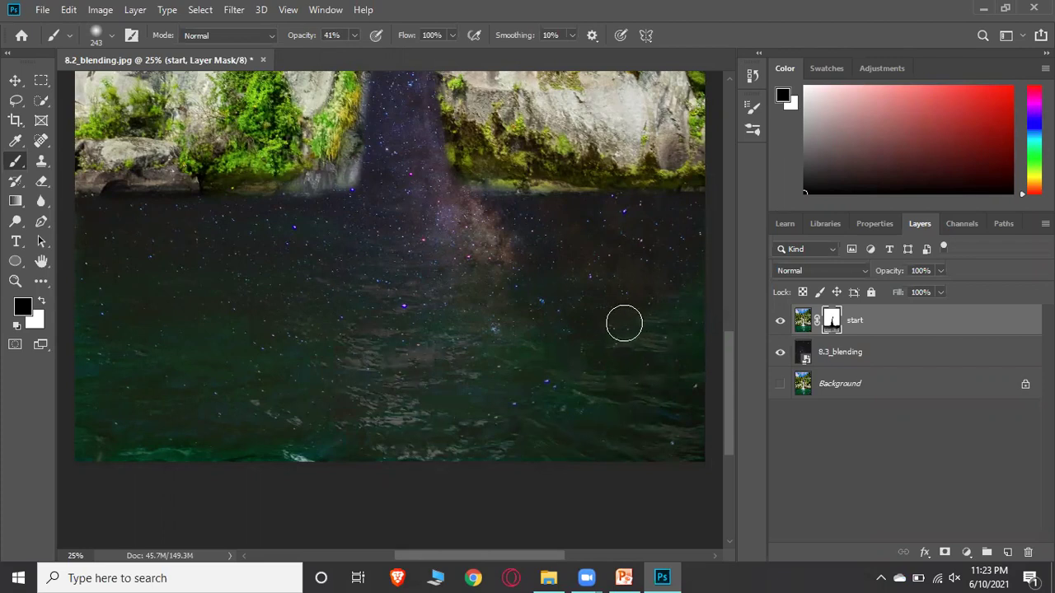
pyautogui.scroll(3, 541, 341)
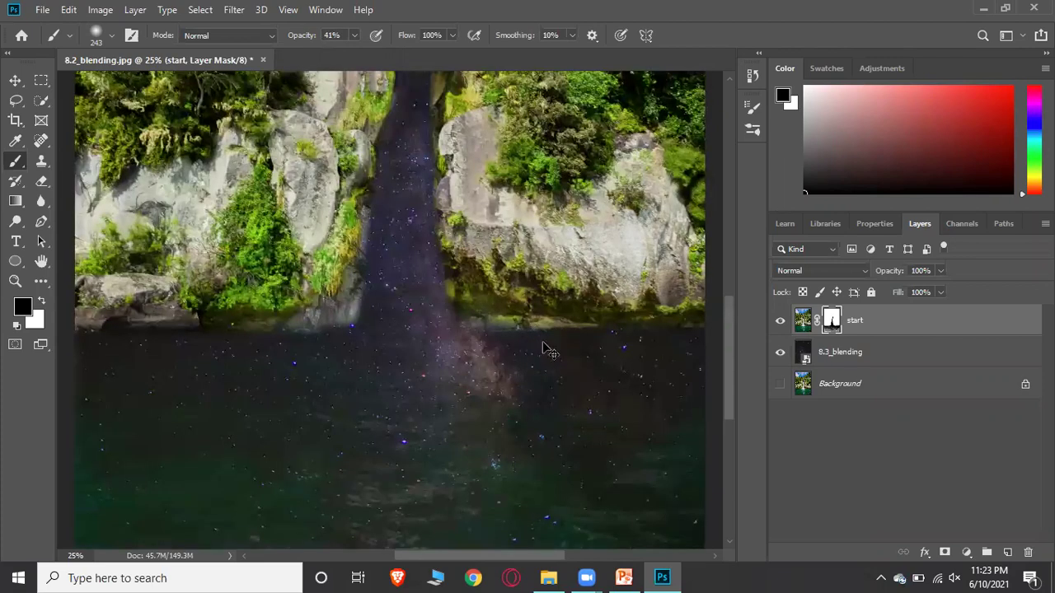
pyautogui.hotkey('ctrl', '-')
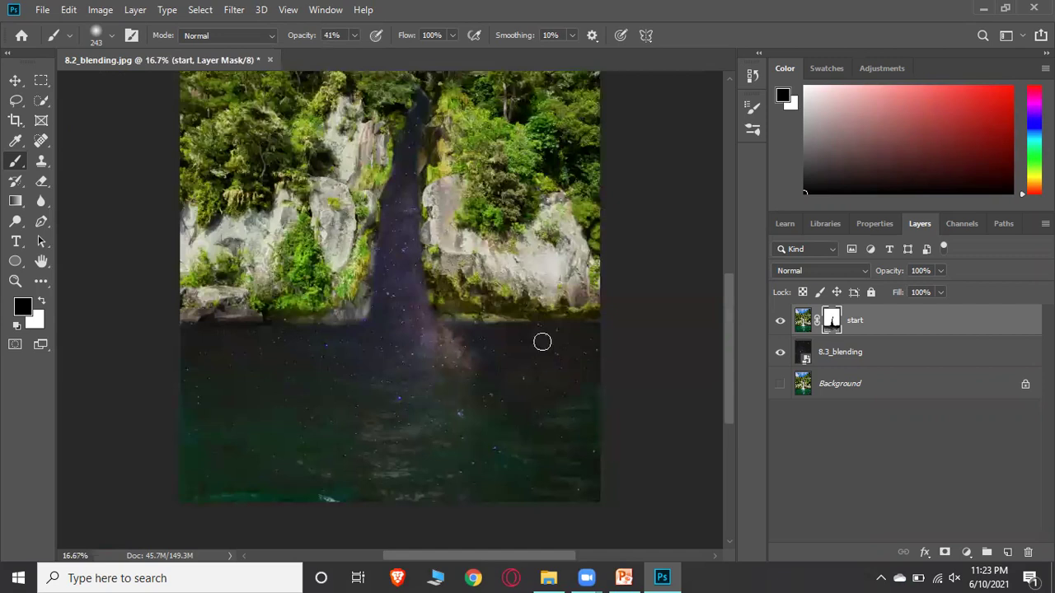
pyautogui.hotkey('ctrl', '-')
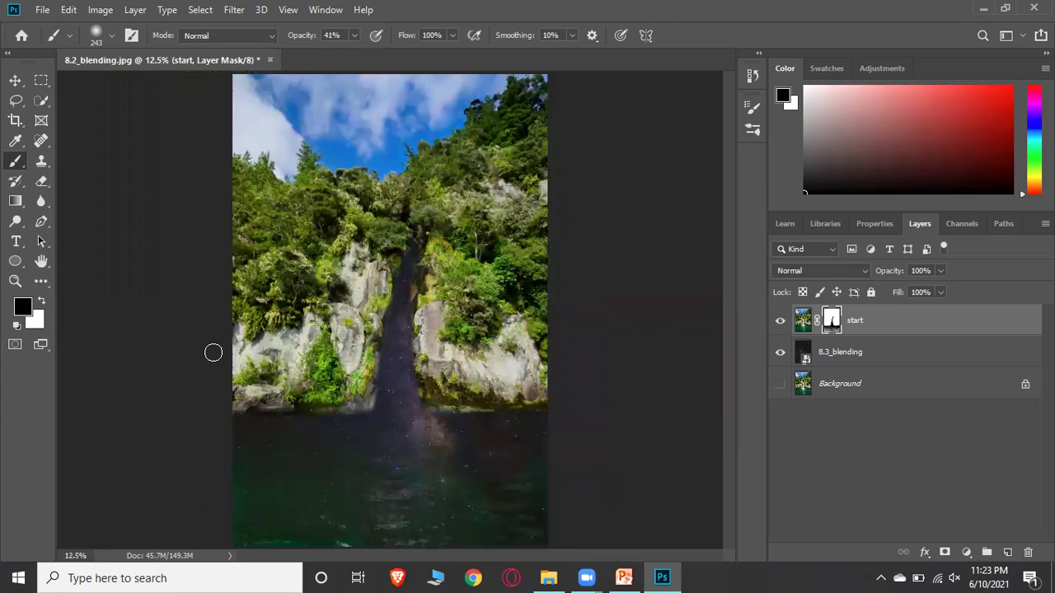
# Step: Set the brush size to 401 px and paint the mask across the lake to even out the remaining green water
pyautogui.click(111, 34)
pyautogui.moveTo(163, 82); pyautogui.dragTo(170, 80)
pyautogui.click(222, 487)
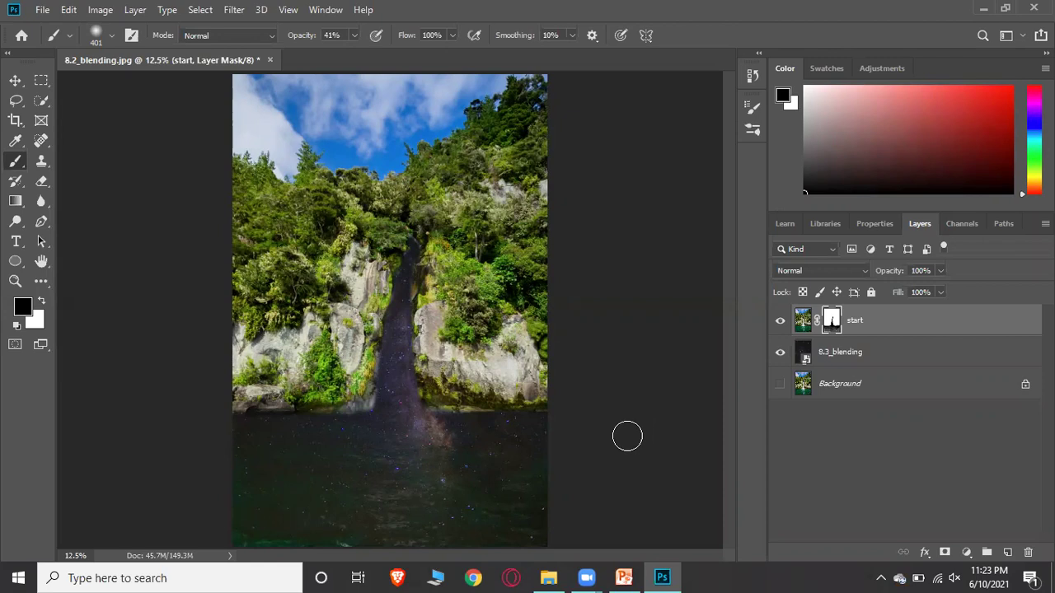
pyautogui.click(16, 80)
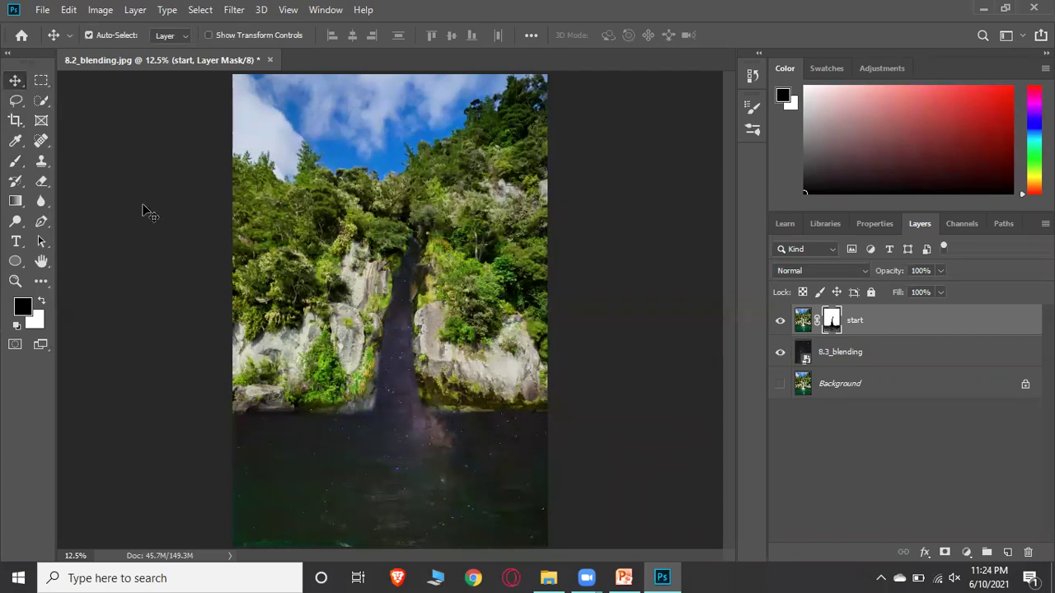
# Step: Check the Advance Techniques slide in PowerPoint, return to Photoshop and close 8.2_blending.jpg without saving
pyautogui.click(624, 576)
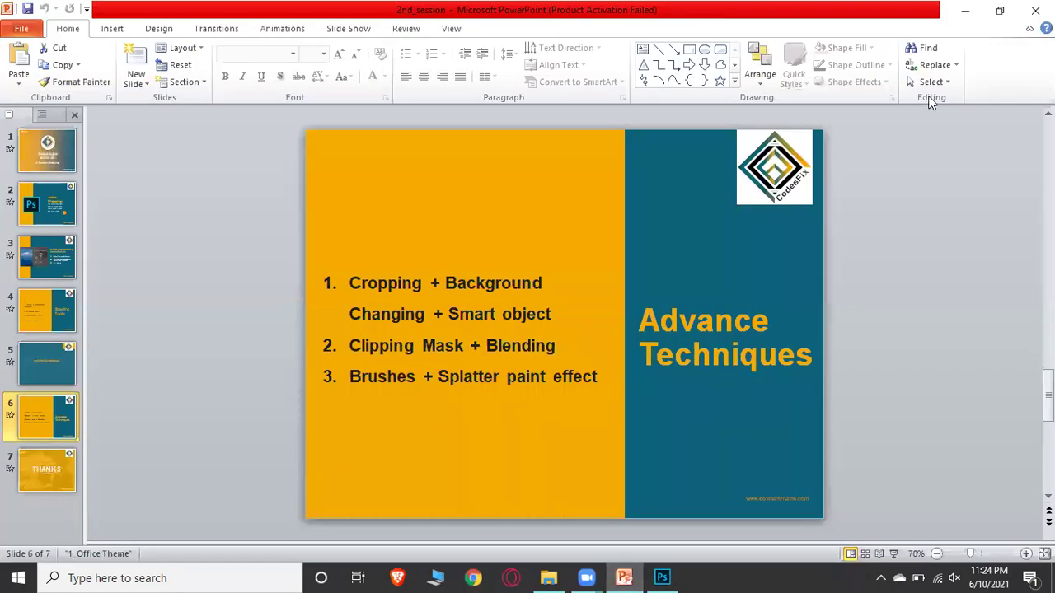
pyautogui.click(965, 10)
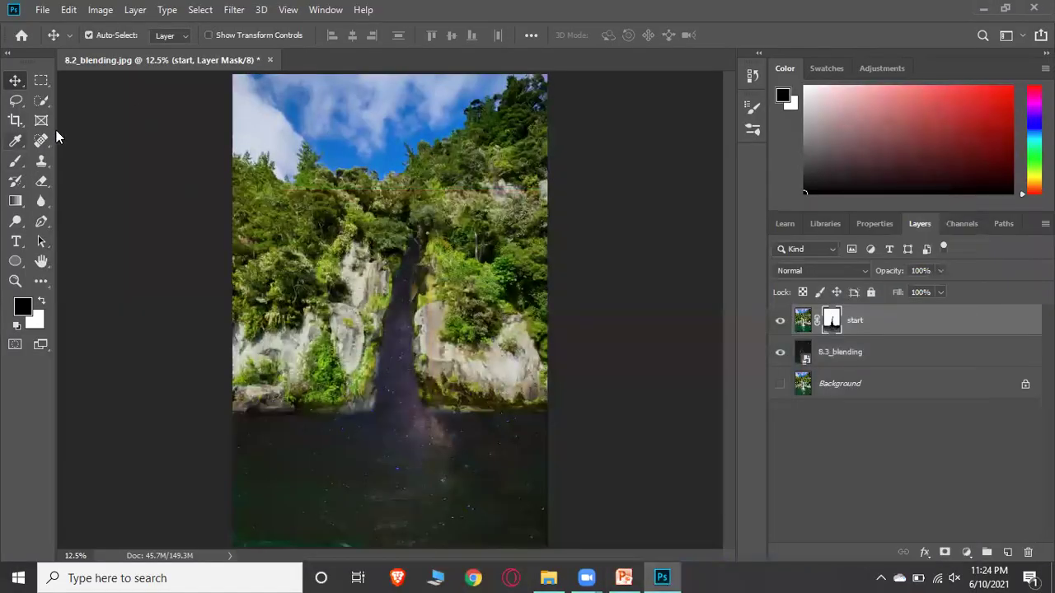
pyautogui.click(270, 59)
pyautogui.click(521, 224)
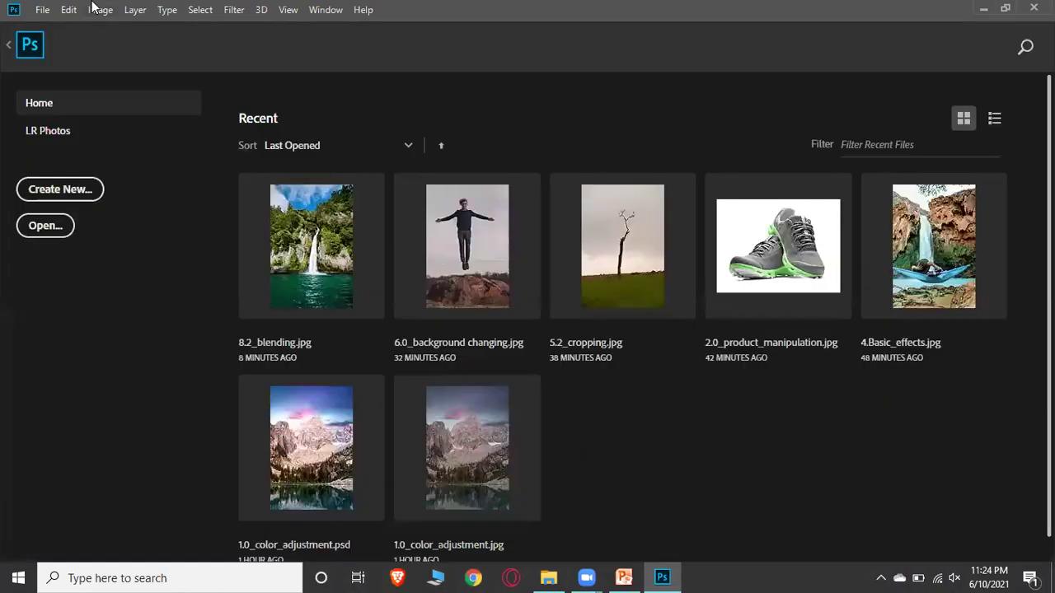
# Step: Open the image 10_brushes_splatter_brush from the practice folder
pyautogui.click(42, 9)
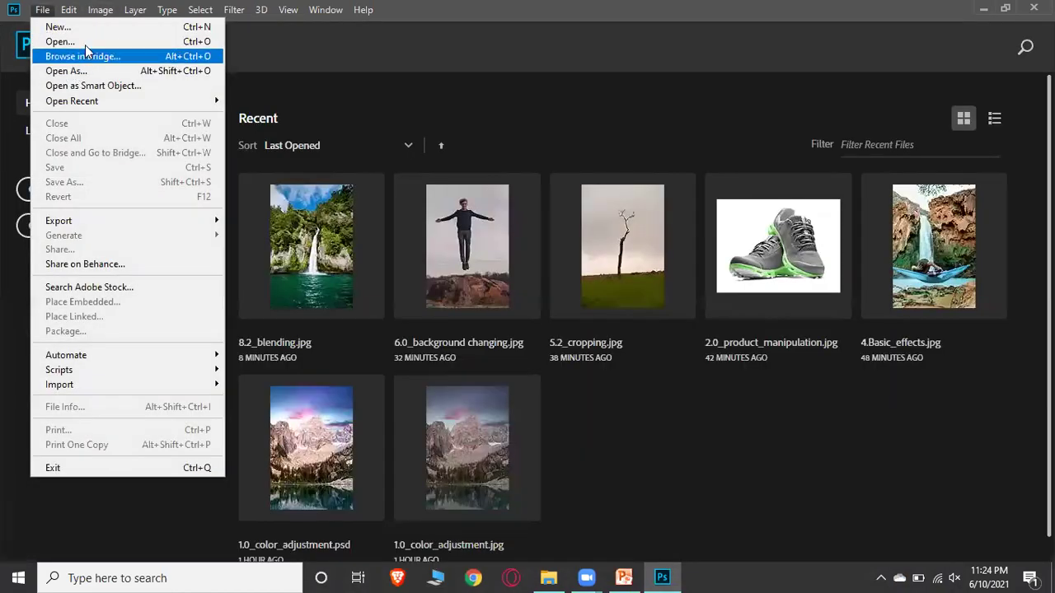
pyautogui.click(82, 42)
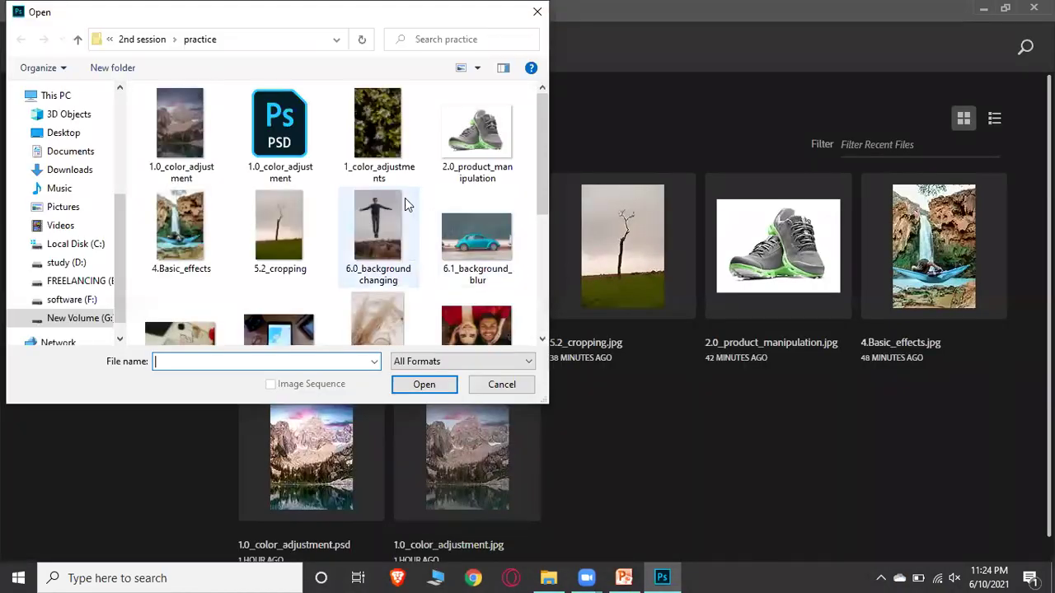
pyautogui.scroll(-2, 404, 206)
pyautogui.scroll(2, 404, 206)
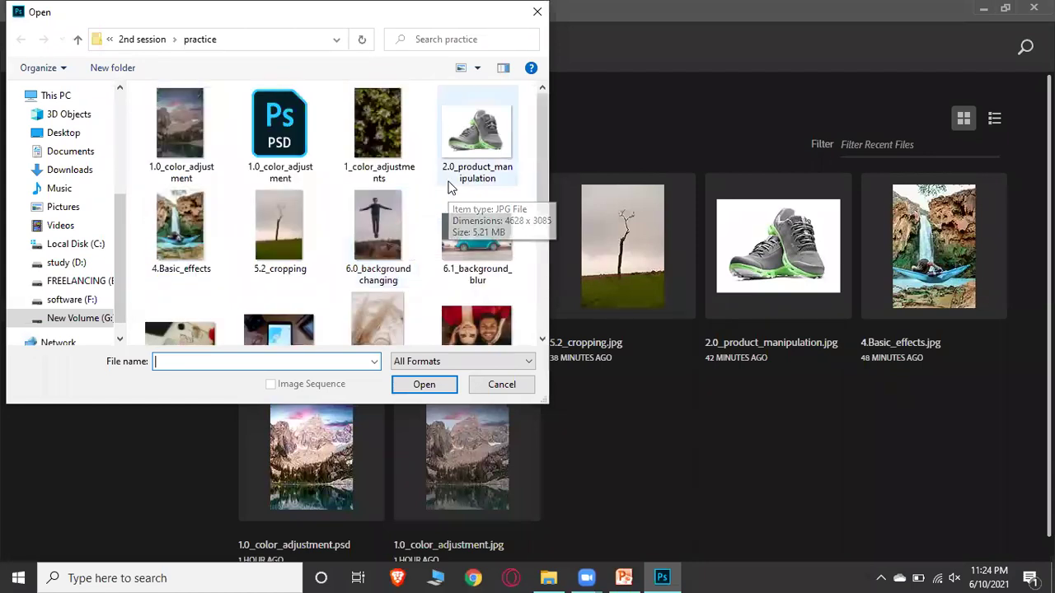
pyautogui.scroll(-3, 449, 183)
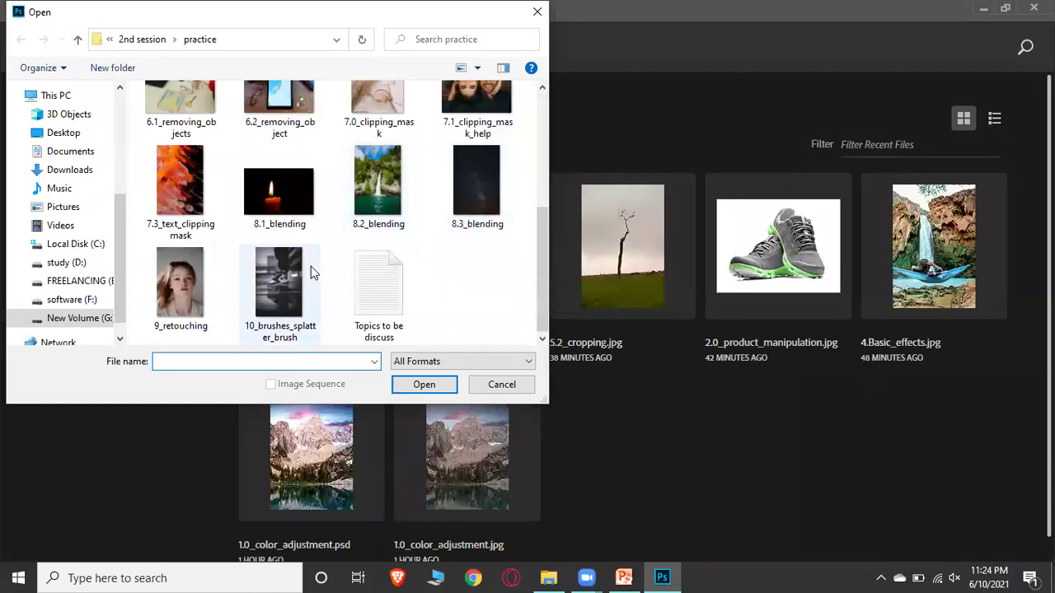
pyautogui.click(311, 268)
pyautogui.click(428, 387)
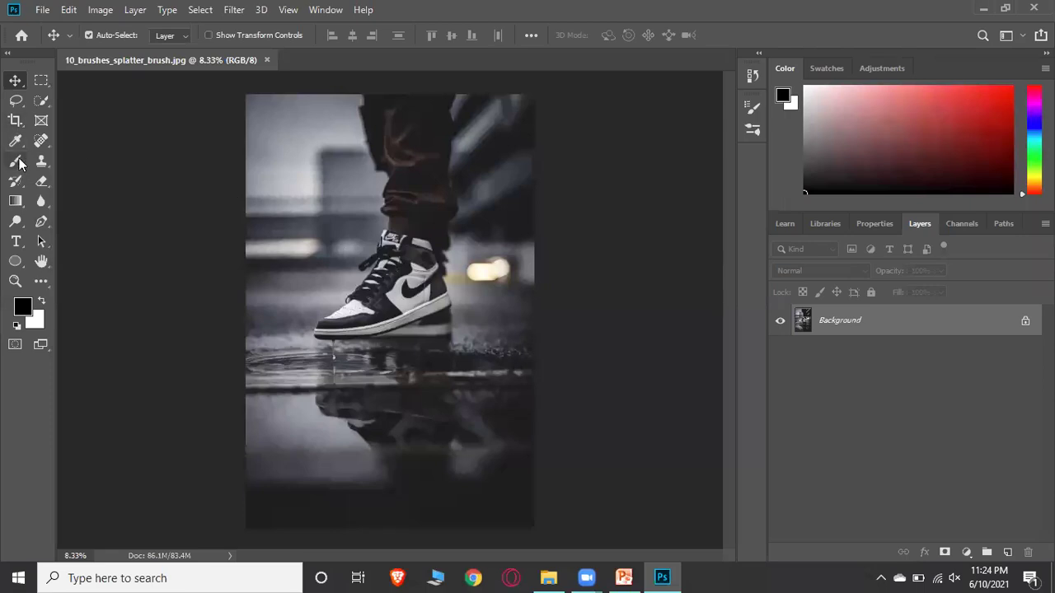
# Step: Activate the Brush tool and set its size to 70 px and its opacity to 100%
pyautogui.click(16, 161)
pyautogui.click(112, 37)
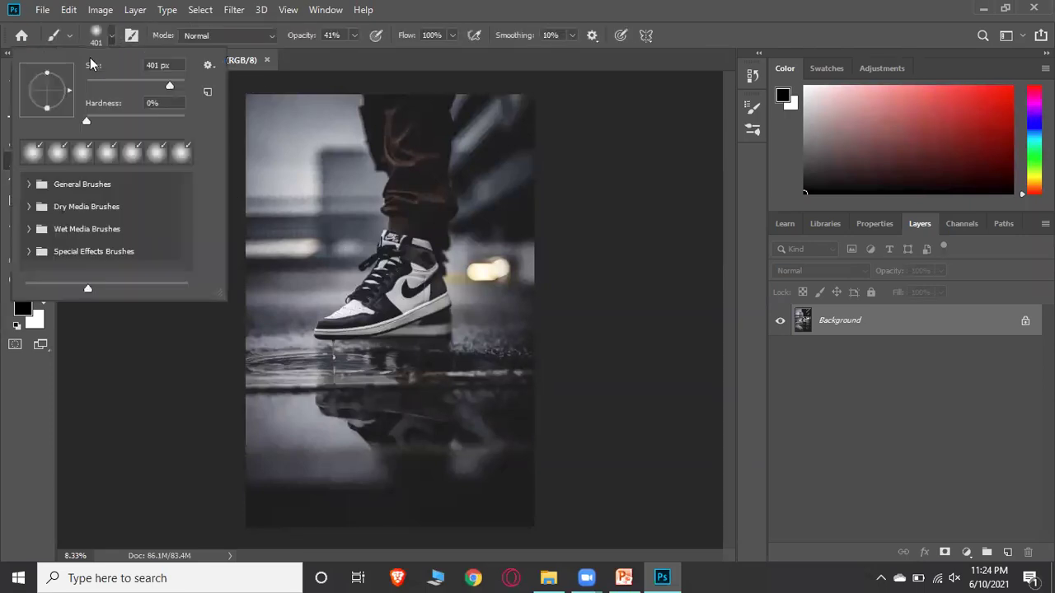
pyautogui.click(120, 84)
pyautogui.click(354, 36)
pyautogui.click(354, 36)
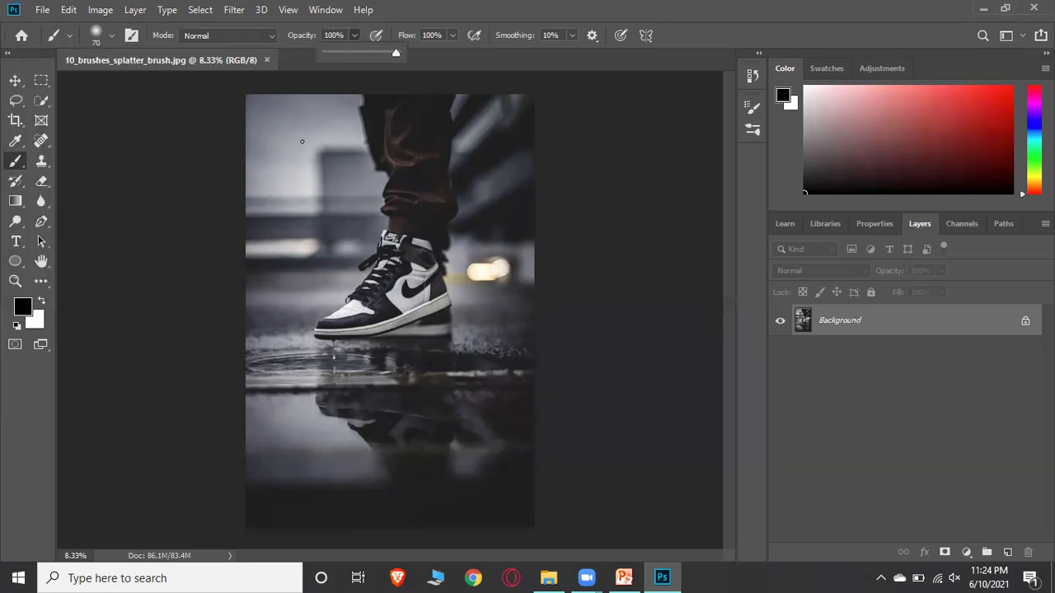
# Step: Paint freehand black test letters on the grey background beside the leg and undo the strokes
pyautogui.moveTo(264, 149)
pyautogui.mouseDown()
pyautogui.moveTo(296, 127)
pyautogui.moveTo(282, 176)
pyautogui.mouseUp()
pyautogui.moveTo(294, 140)
pyautogui.mouseDown()
pyautogui.moveTo(298, 173)
pyautogui.moveTo(326, 188)
pyautogui.mouseUp()
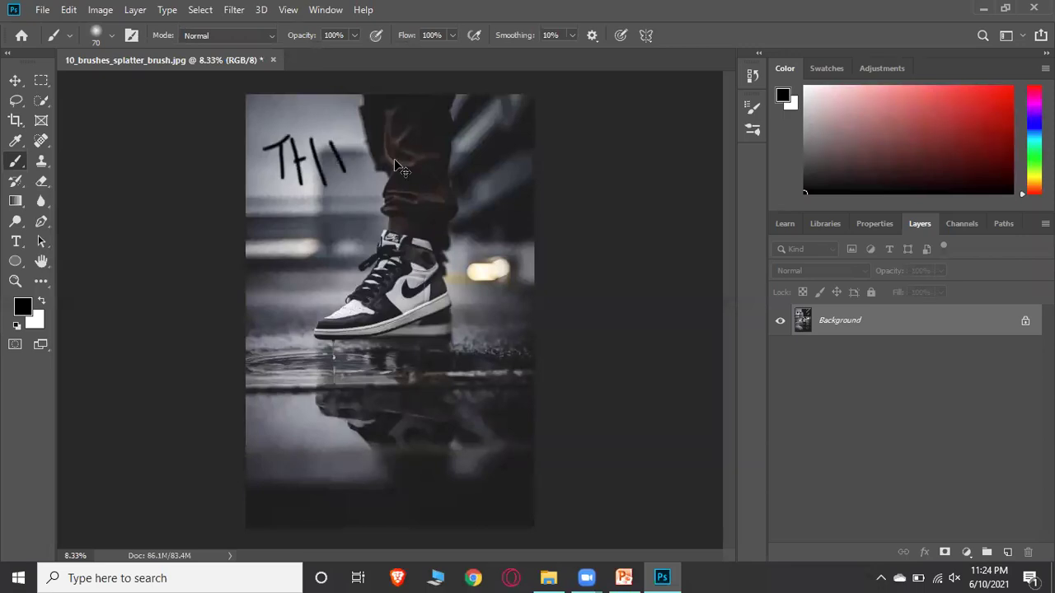
pyautogui.hotkey('ctrl', 'z')
pyautogui.hotkey('ctrl', 'z')
pyautogui.hotkey('ctrl', 'z')
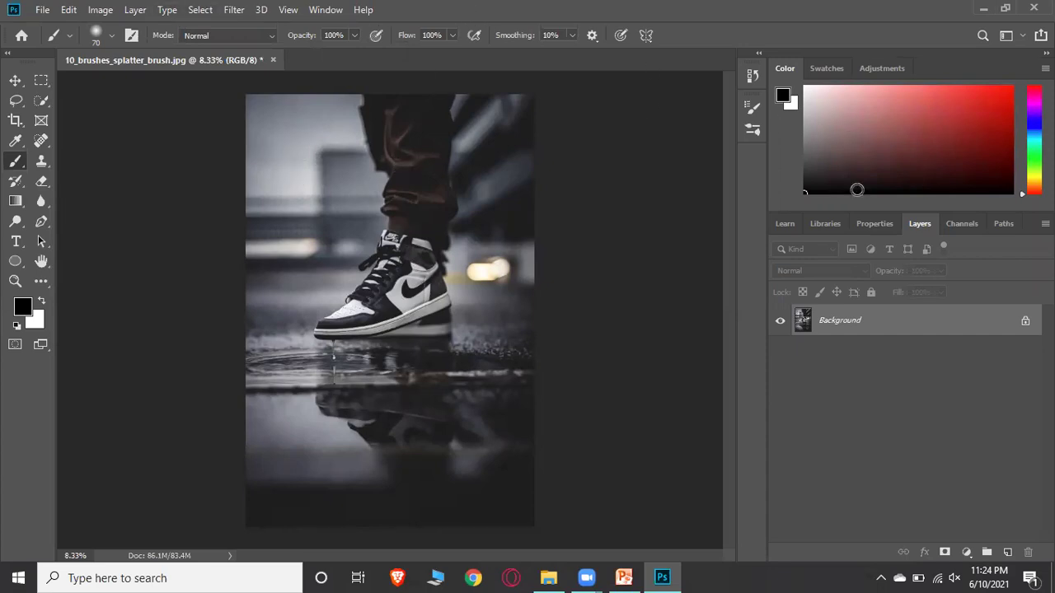
# Step: Examine the available brush presets in the Special Effects Brushes and Wet Media Brushes groups
pyautogui.click(752, 132)
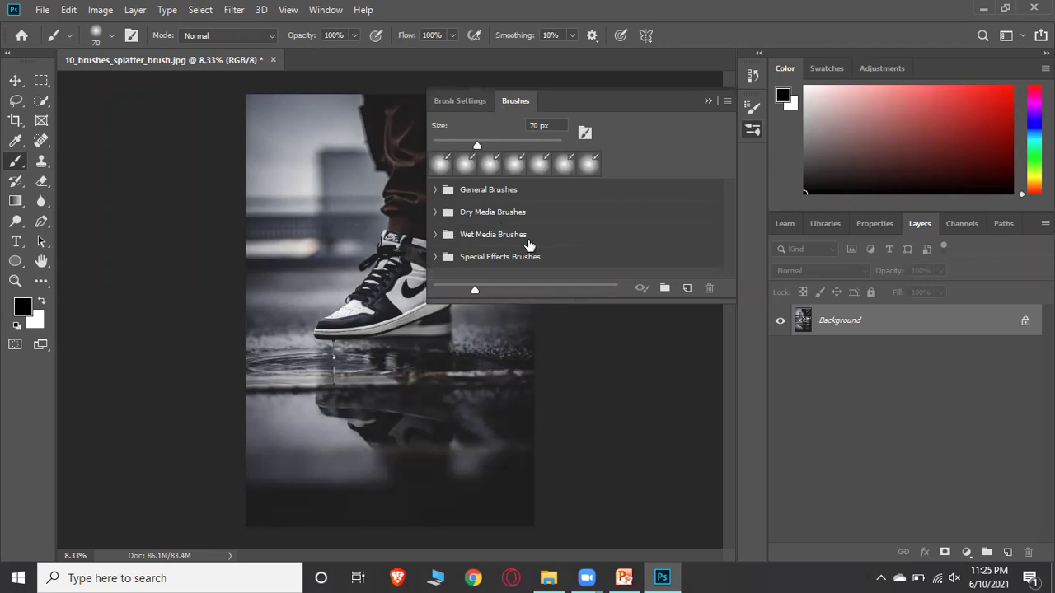
pyautogui.click(447, 257)
pyautogui.scroll(-2, 491, 244)
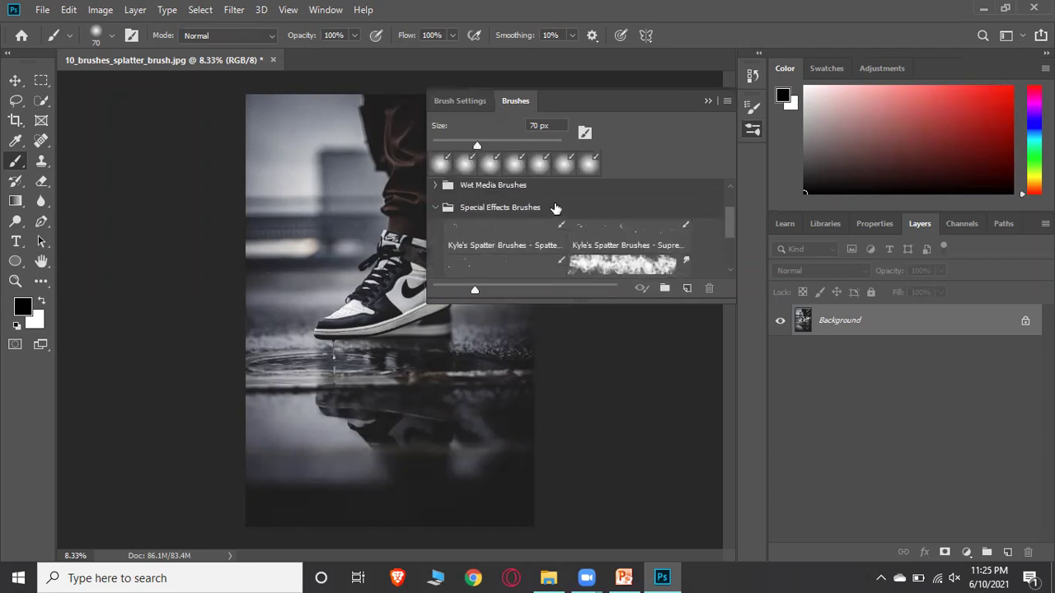
pyautogui.scroll(-3, 637, 217)
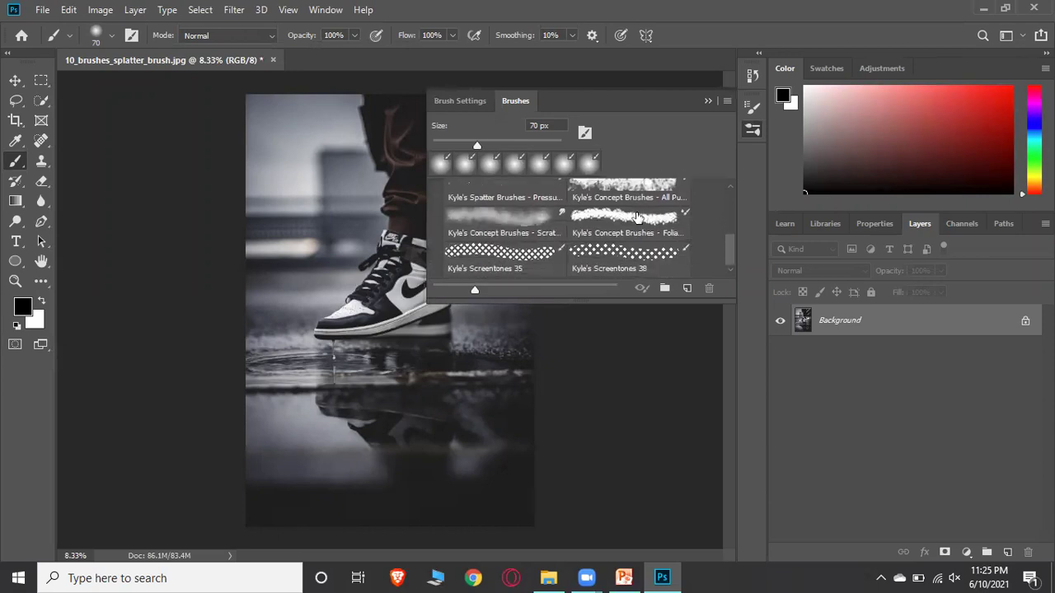
pyautogui.scroll(3, 636, 217)
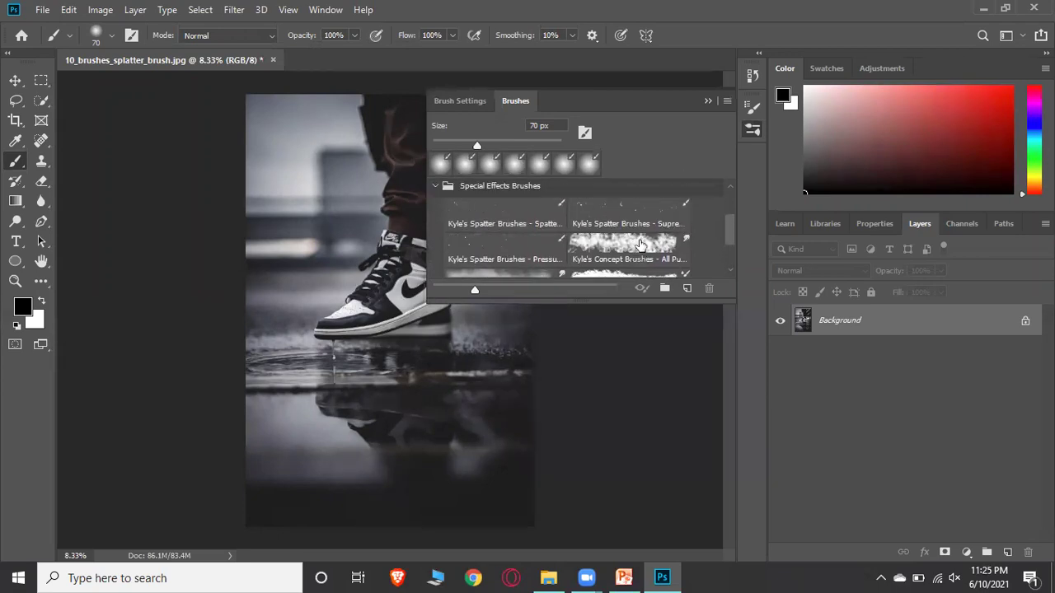
pyautogui.scroll(1, 641, 245)
pyautogui.click(435, 197)
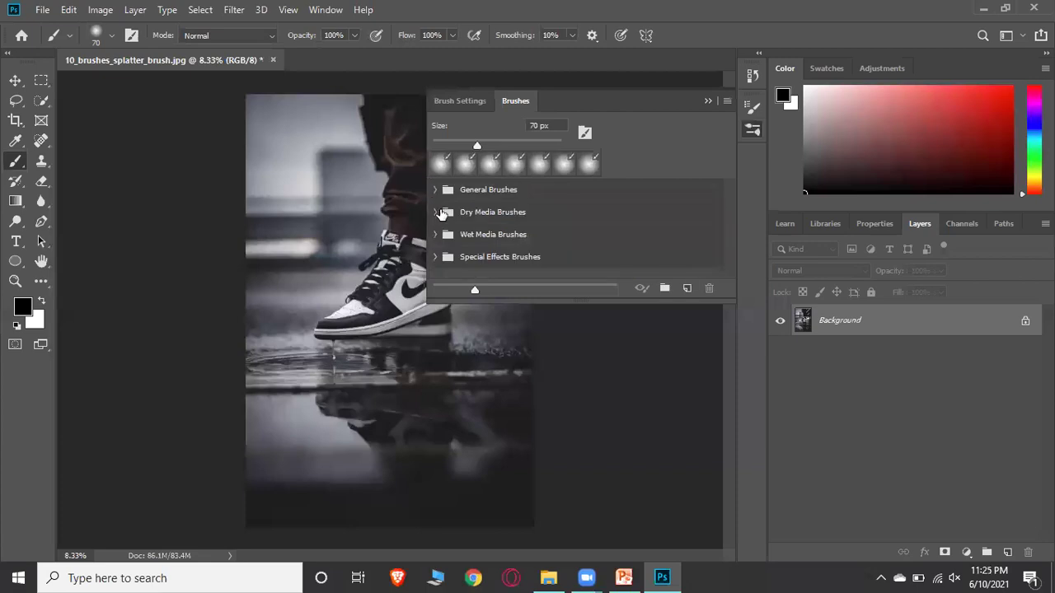
pyautogui.click(442, 234)
pyautogui.scroll(-3, 565, 232)
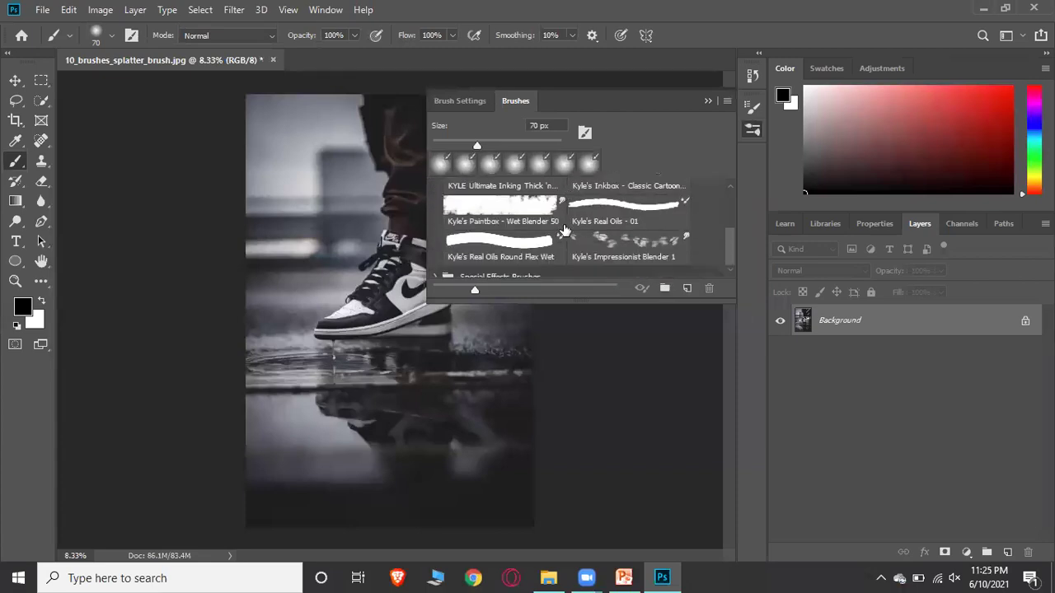
pyautogui.scroll(2, 495, 218)
pyautogui.scroll(1, 439, 204)
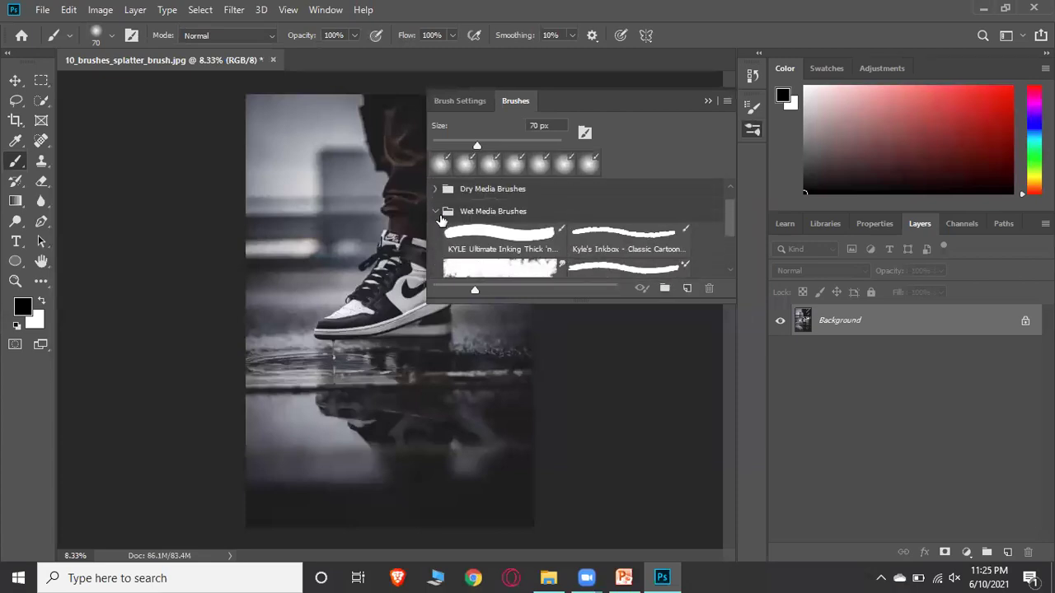
pyautogui.click(440, 212)
pyautogui.click(435, 211)
# Step: Examine the brush presets in the General Brushes and Dry Media Brushes groups
pyautogui.click(435, 190)
pyautogui.scroll(-2, 506, 224)
pyautogui.scroll(2, 477, 219)
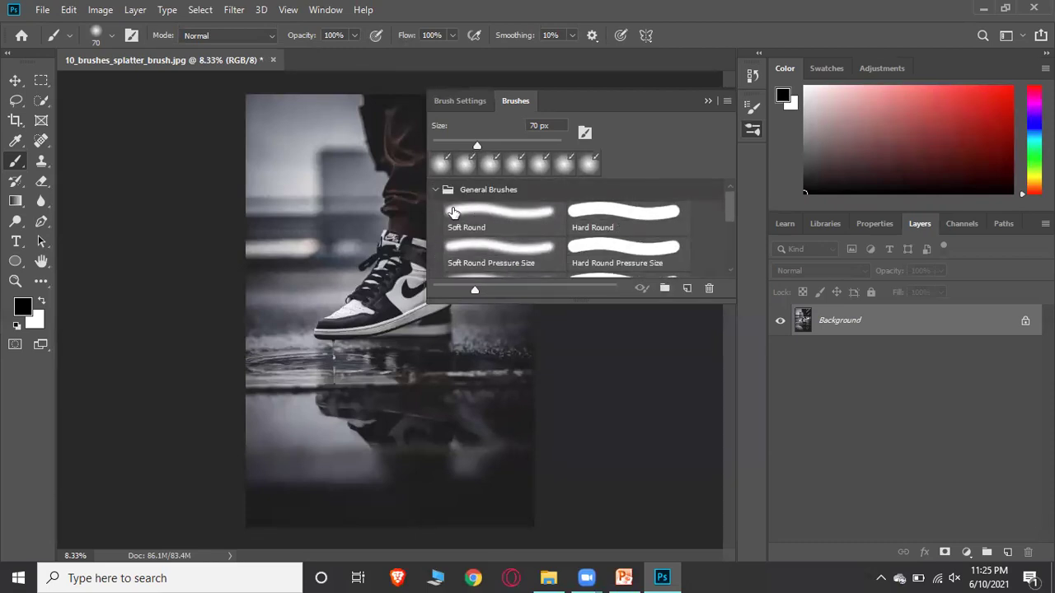
pyautogui.click(437, 190)
pyautogui.click(440, 212)
pyautogui.scroll(-2, 461, 217)
pyautogui.scroll(-2, 462, 217)
pyautogui.scroll(2, 451, 224)
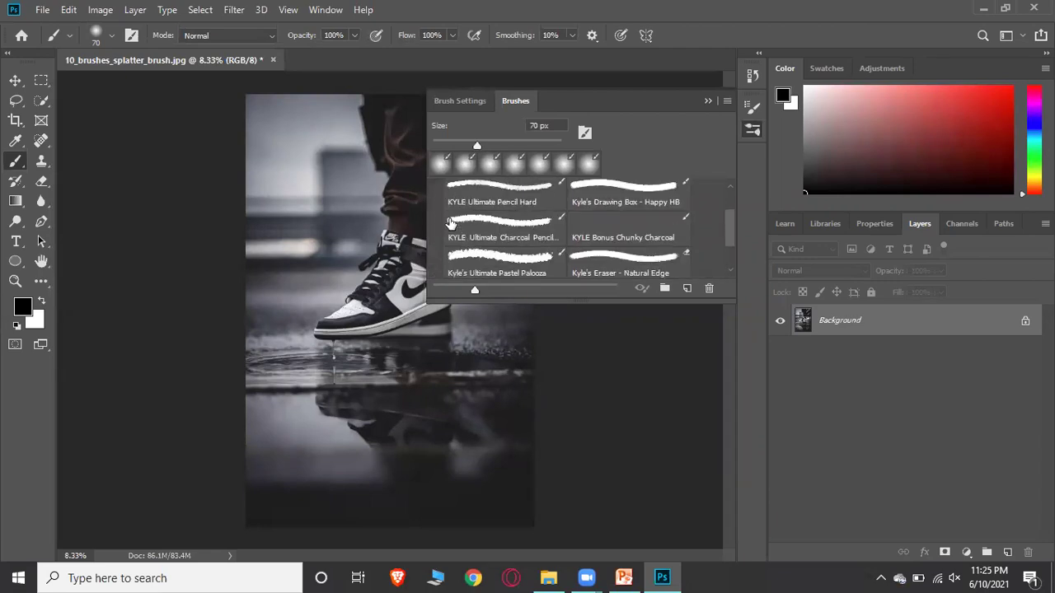
pyautogui.scroll(1, 451, 223)
pyautogui.click(437, 205)
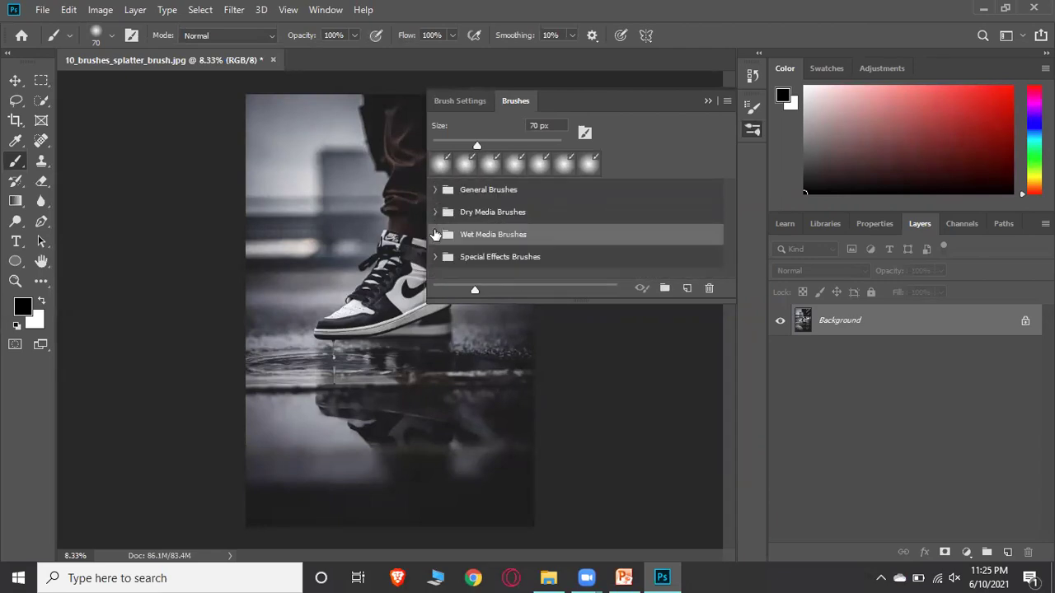
# Step: Choose the Kyle's Spatter Brushes - Pressu... preset from Special Effects Brushes and collapse the brush list
pyautogui.click(435, 235)
pyautogui.scroll(-2, 482, 229)
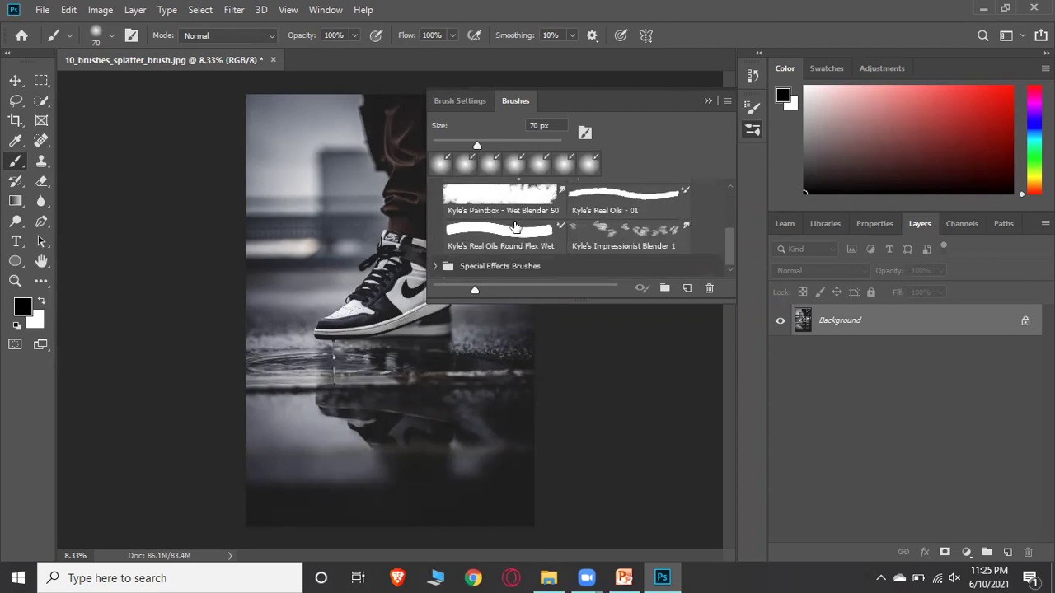
pyautogui.click(433, 266)
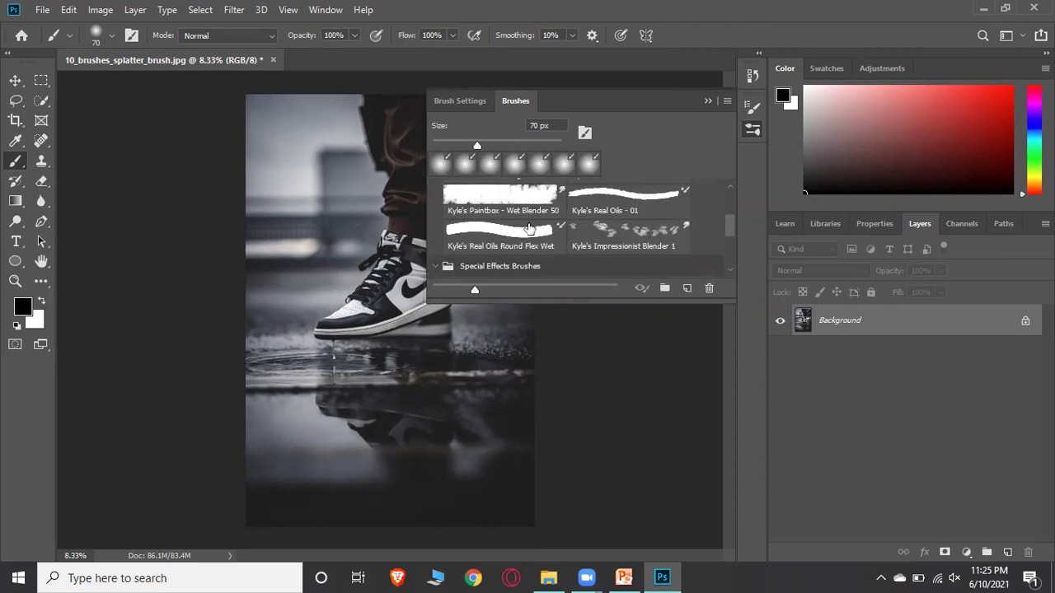
pyautogui.scroll(-2, 530, 229)
pyautogui.scroll(1, 620, 254)
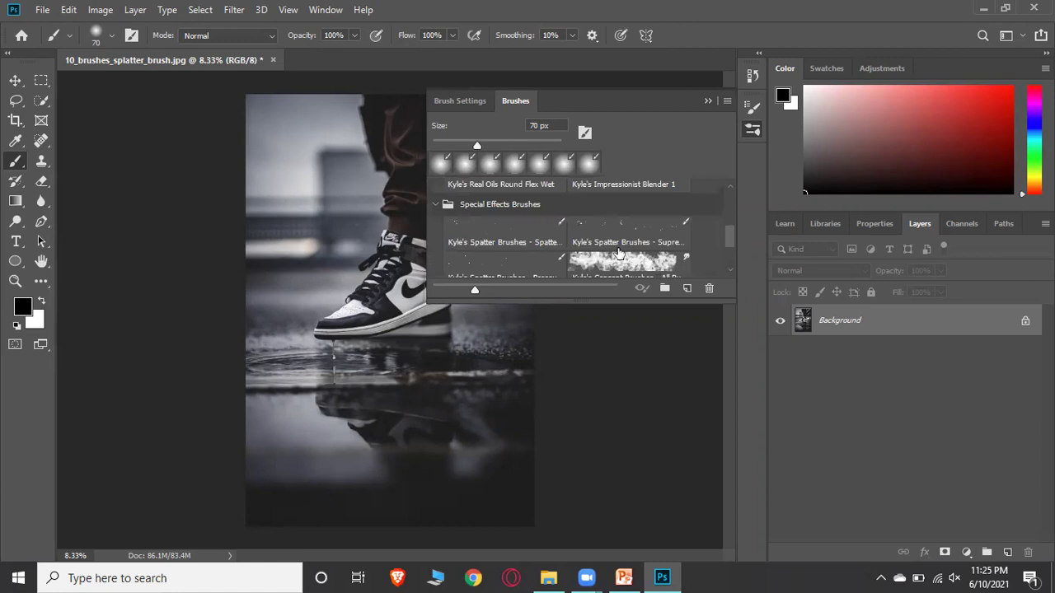
pyautogui.scroll(-1, 560, 246)
pyautogui.click(492, 239)
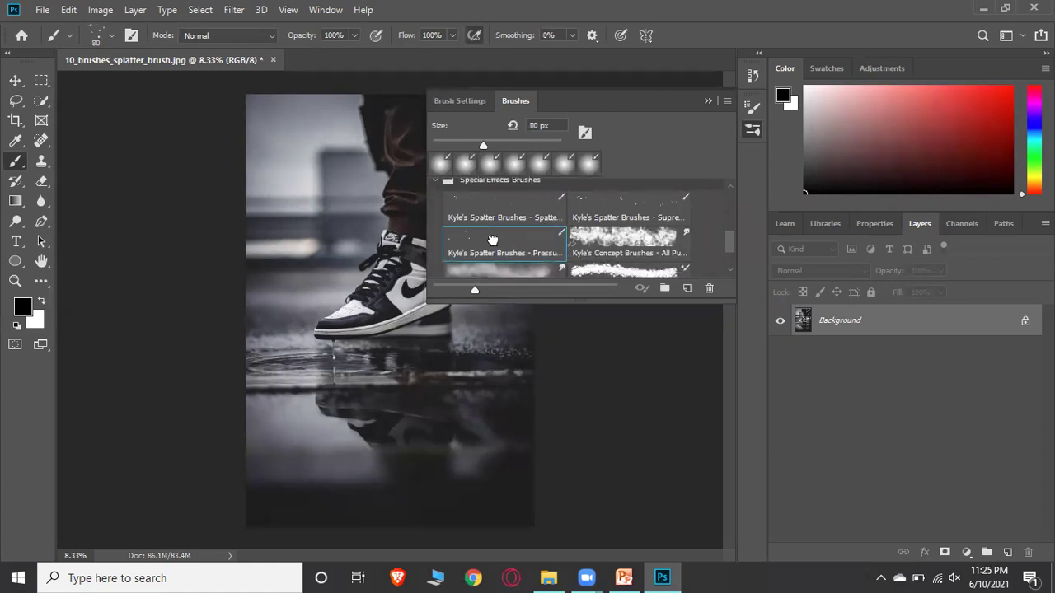
pyautogui.click(703, 101)
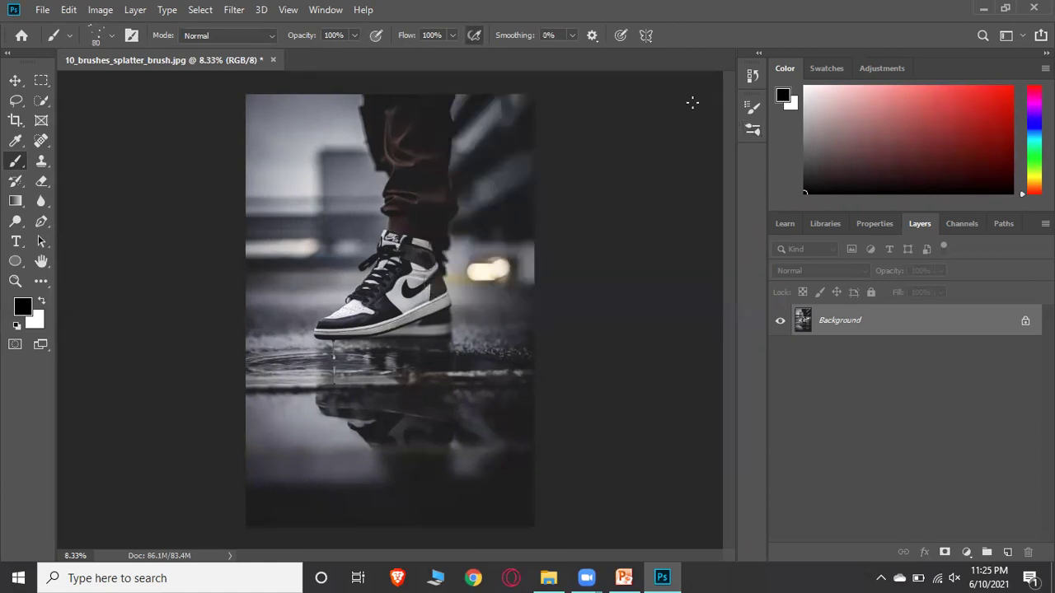
# Step: Enlarge the splatter brush to 2520 px, stamp a black test splatter over the leg, and undo it
pyautogui.click(111, 36)
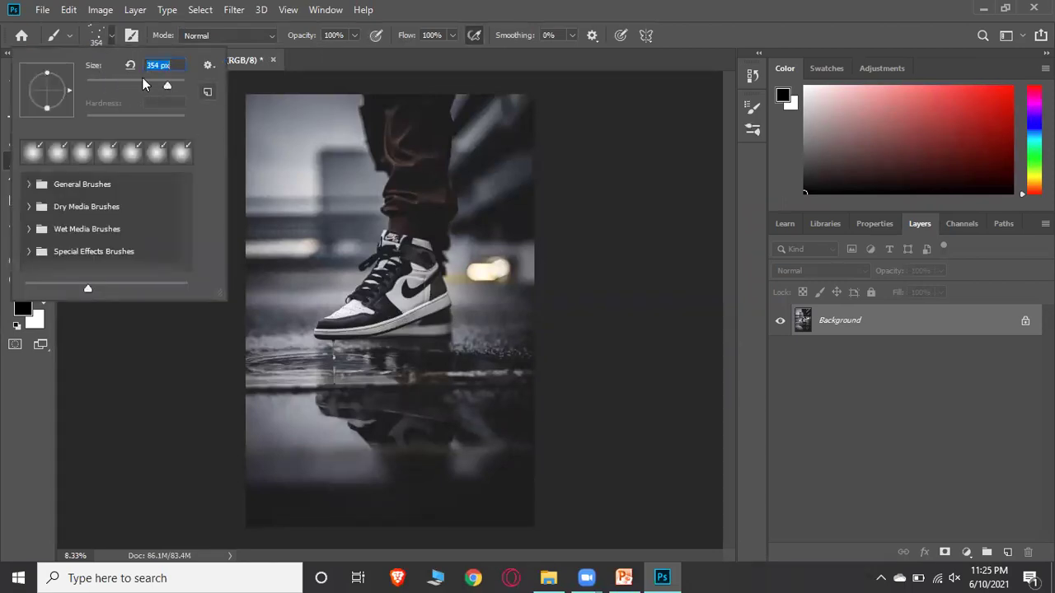
pyautogui.moveTo(170, 82); pyautogui.dragTo(179, 80)
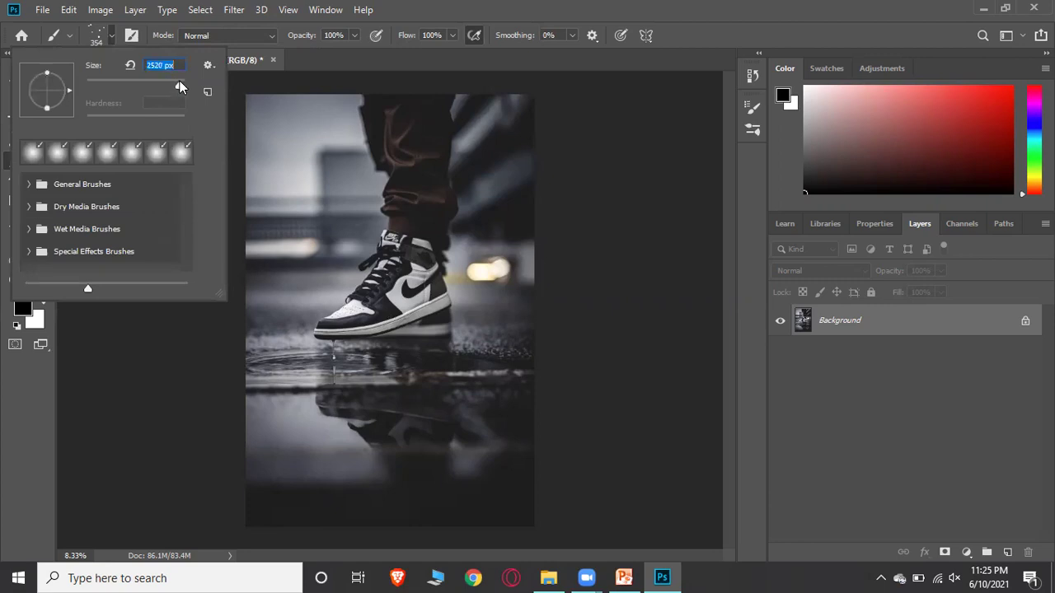
pyautogui.click(407, 57)
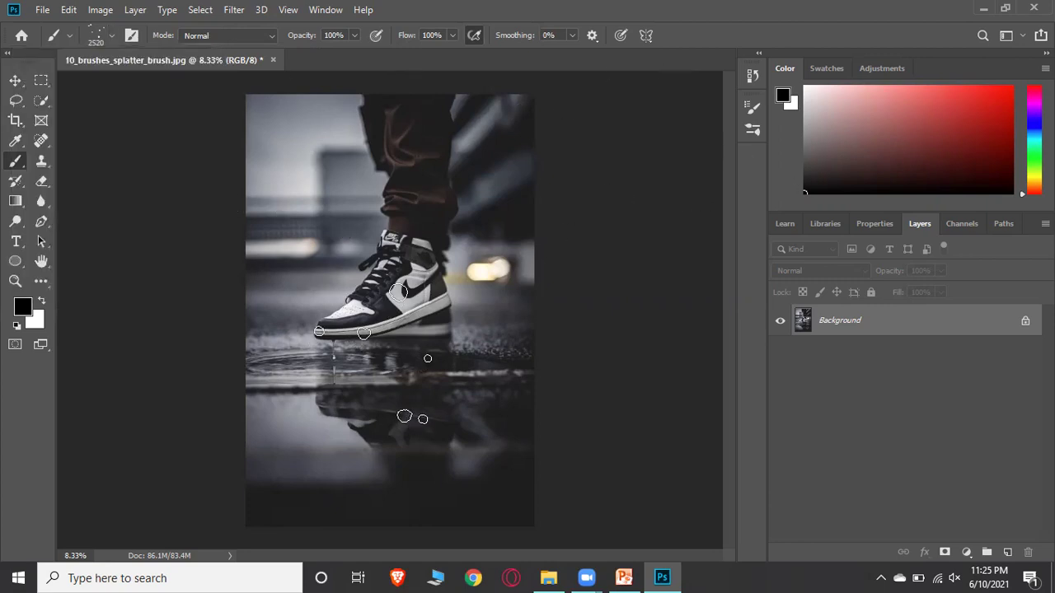
pyautogui.click(443, 381)
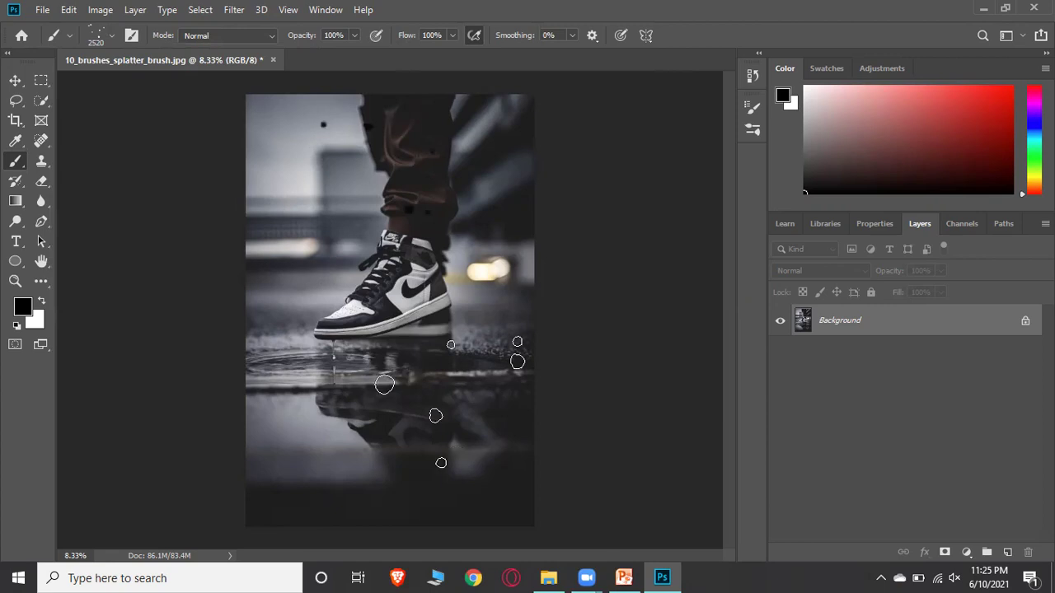
pyautogui.hotkey('ctrl', 'z')
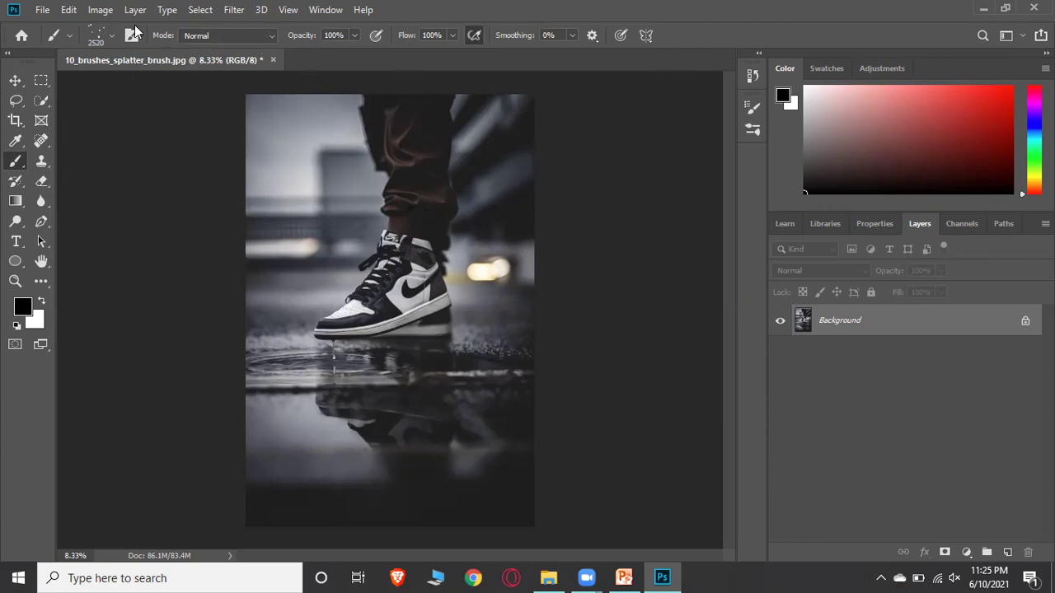
# Step: Set the splatter brush to 354 px and paint fine red splatters on the water below the shoe's toe
pyautogui.click(111, 35)
pyautogui.click(168, 85)
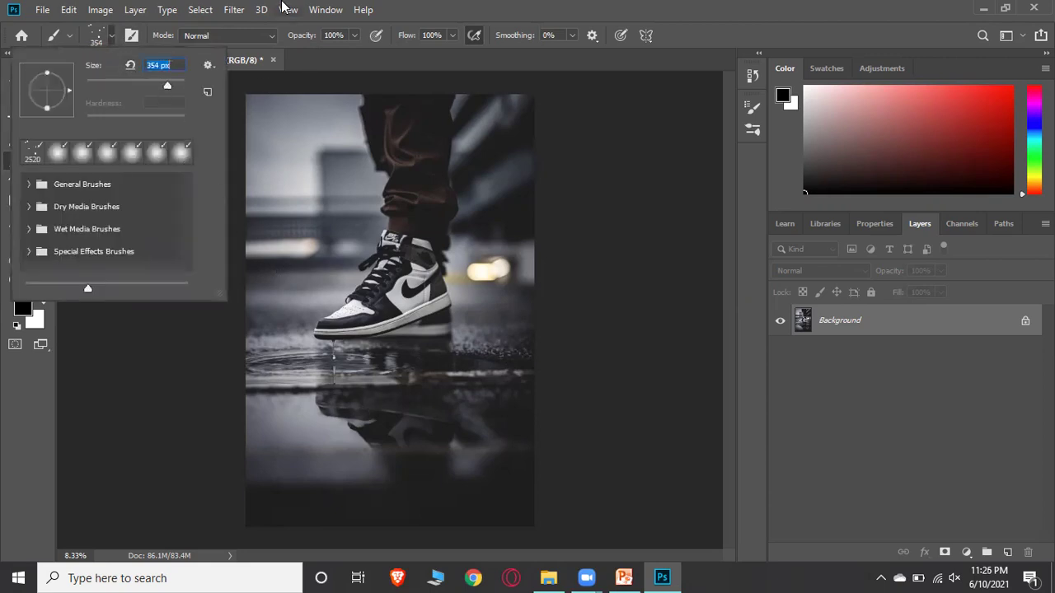
pyautogui.press('Return')
pyautogui.click(839, 68)
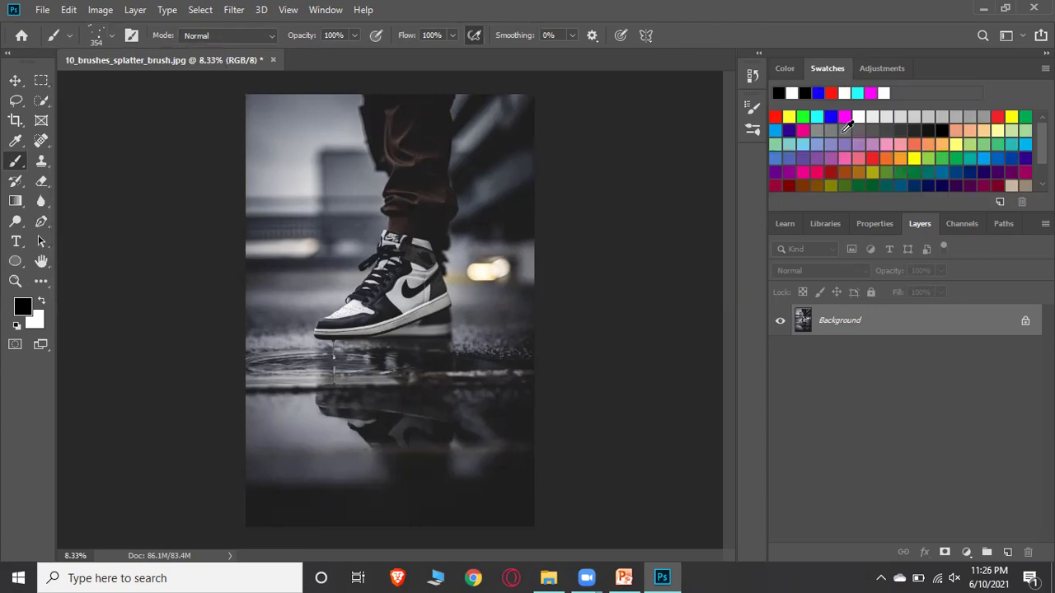
pyautogui.click(775, 116)
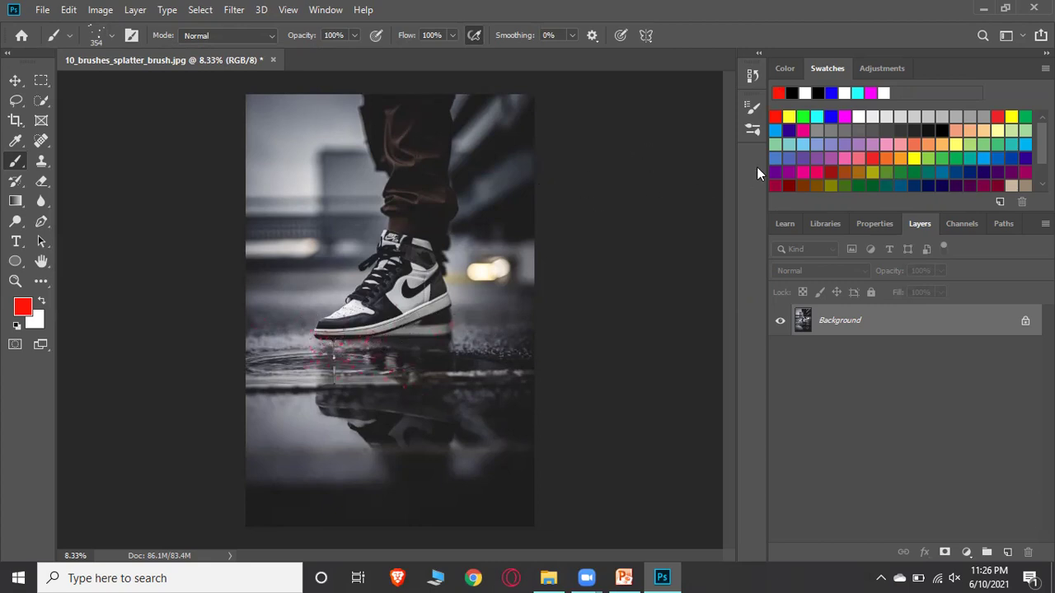
# Step: Paint large blue splatters across the whole sneaker photo with the brush at 2165 px
pyautogui.click(831, 116)
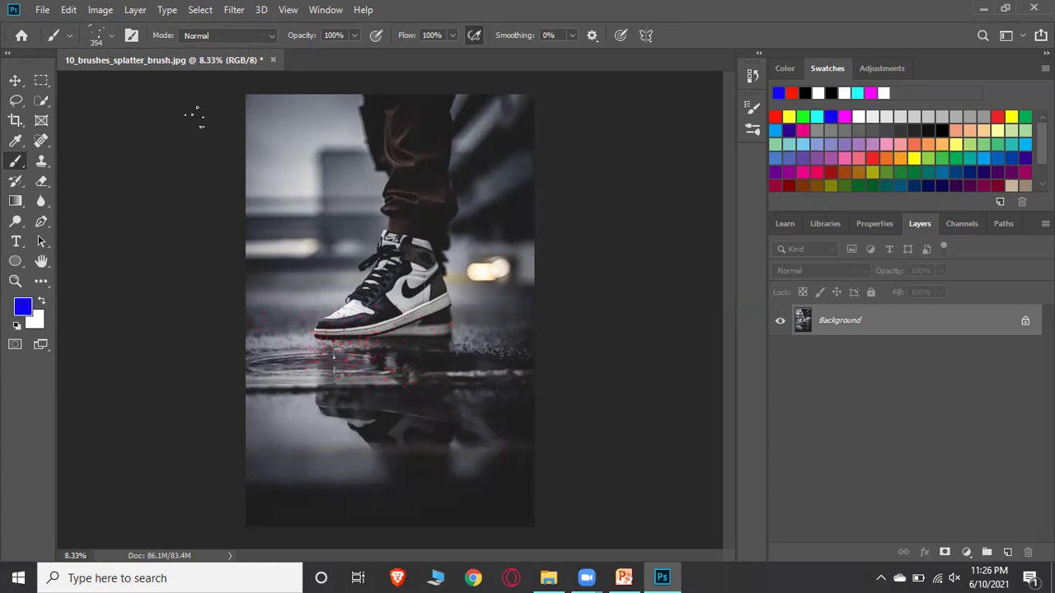
pyautogui.click(111, 33)
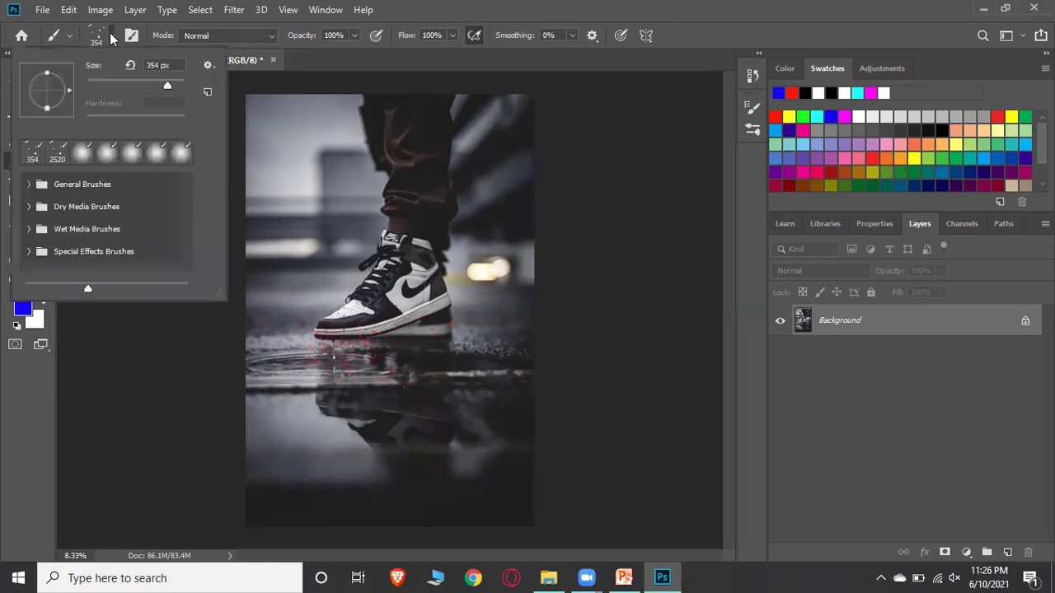
pyautogui.moveTo(176, 81); pyautogui.dragTo(179, 82)
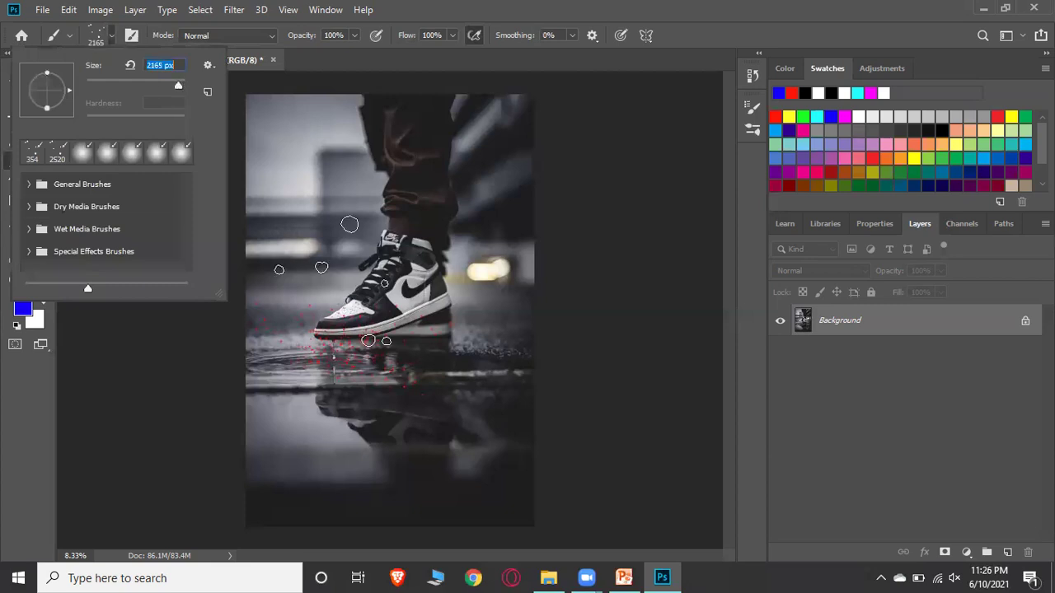
pyautogui.click(383, 316)
pyautogui.click(416, 296)
pyautogui.click(457, 239)
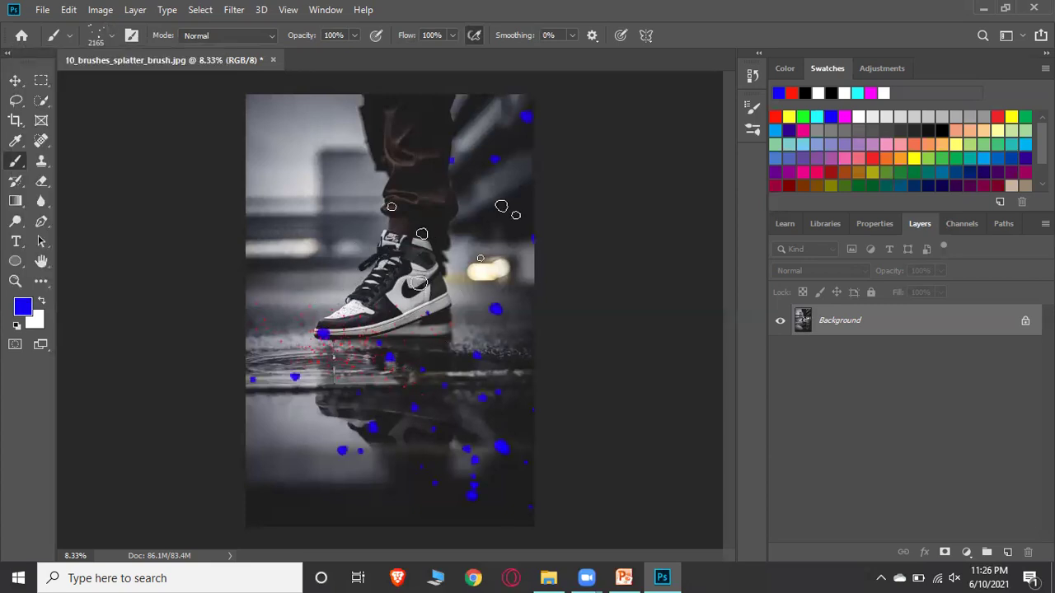
pyautogui.click(309, 304)
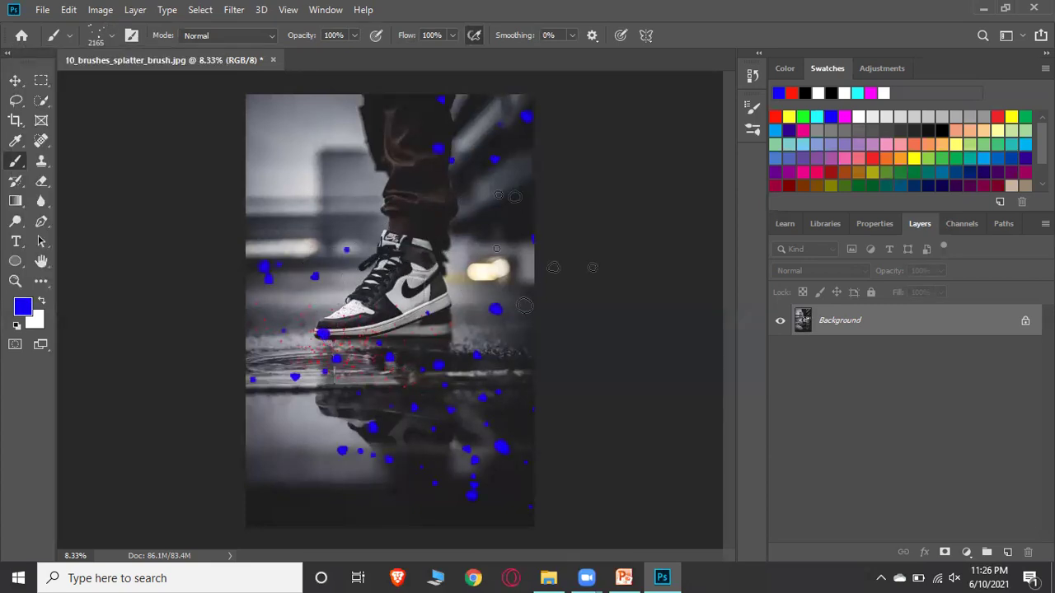
pyautogui.click(324, 155)
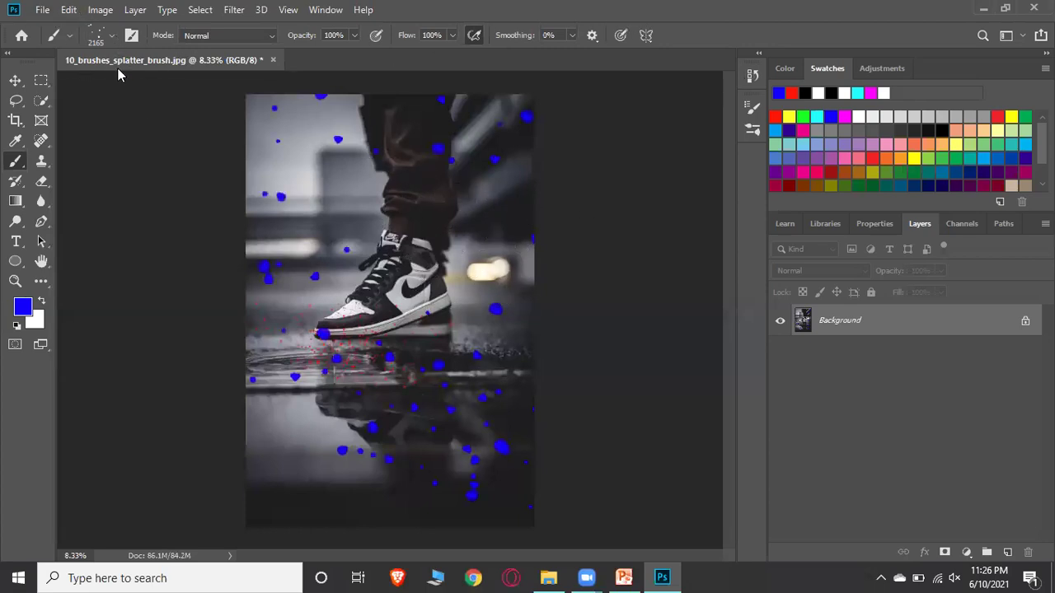
# Step: Reduce the splatter brush to 183 px and paint fine blue splatters around the shoe's heel
pyautogui.click(113, 35)
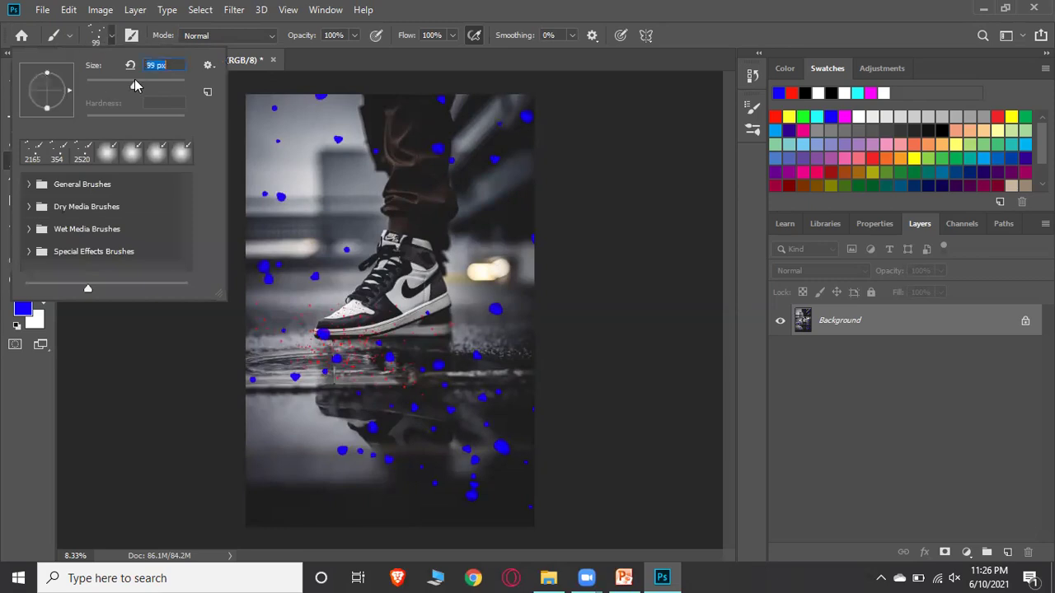
pyautogui.click(82, 151)
pyautogui.moveTo(178, 85); pyautogui.dragTo(156, 85)
pyautogui.click(326, 71)
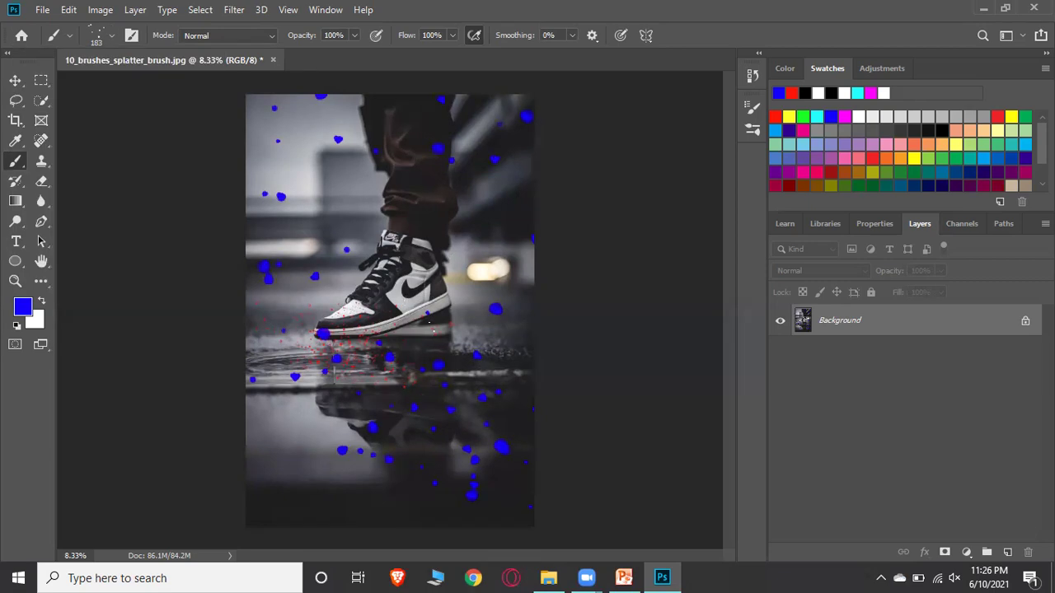
# Step: Paint fine green splatters under the sole, around the shoe and up the trouser leg
pyautogui.click(804, 116)
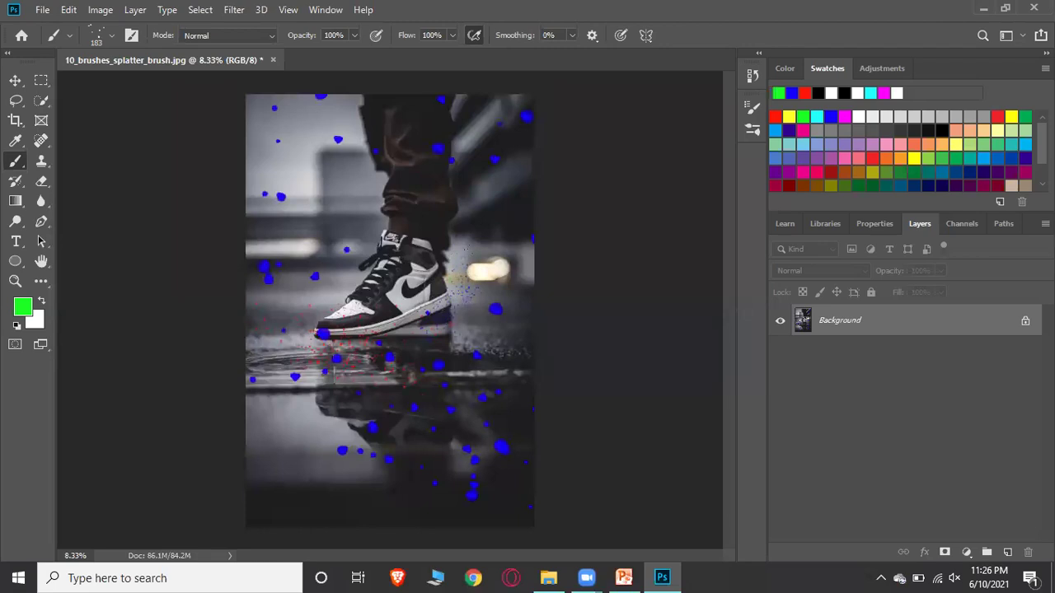
pyautogui.moveTo(441, 340); pyautogui.dragTo(410, 348)
pyautogui.click(401, 221)
pyautogui.click(352, 354)
pyautogui.click(378, 343)
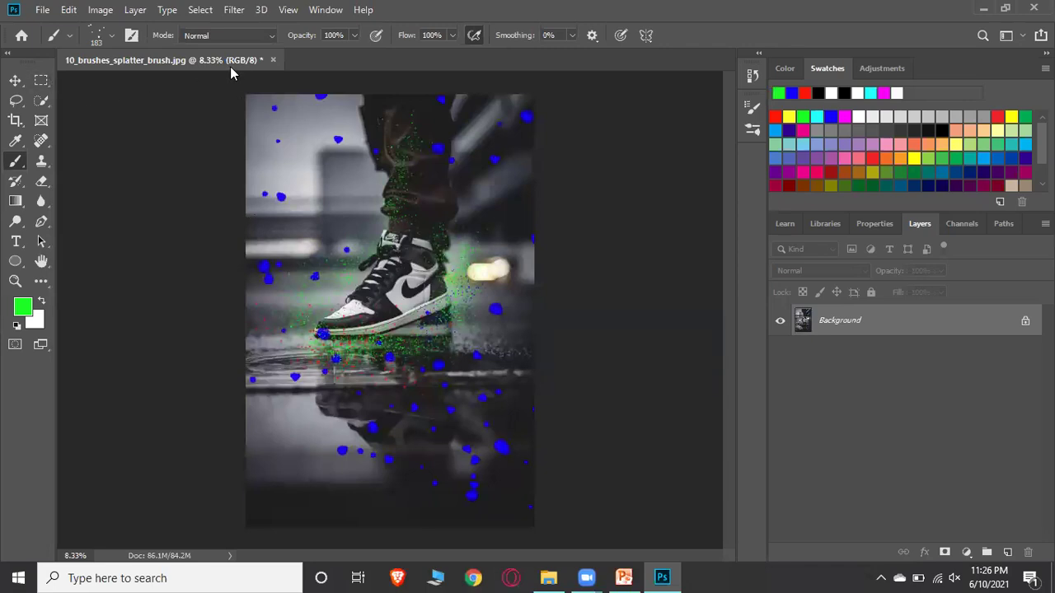
# Step: Close 10_brushes_splatter_brush.jpg and open 6.1_background_blur.jpg
pyautogui.click(273, 60)
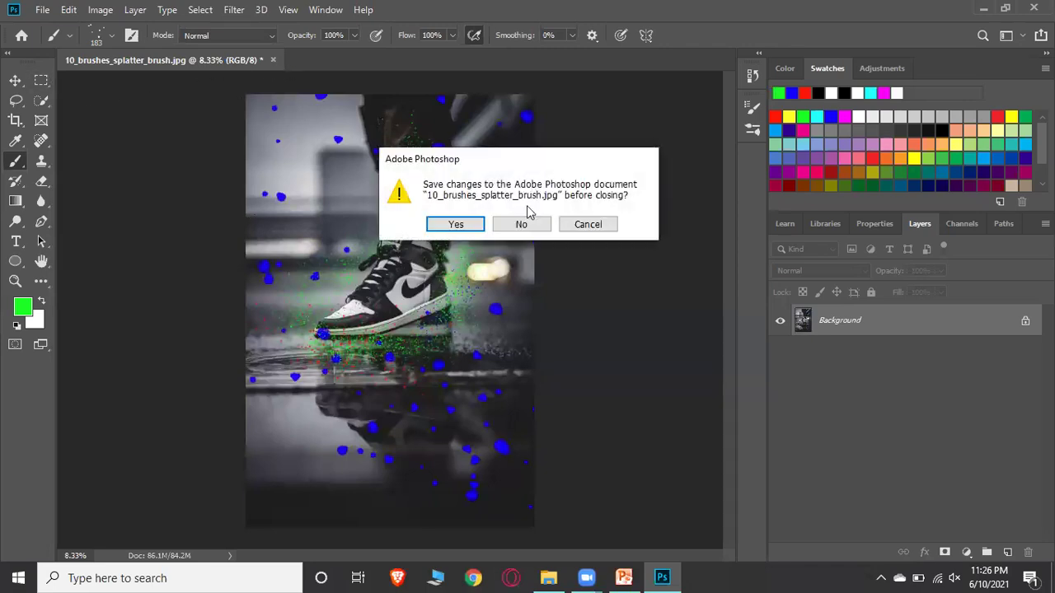
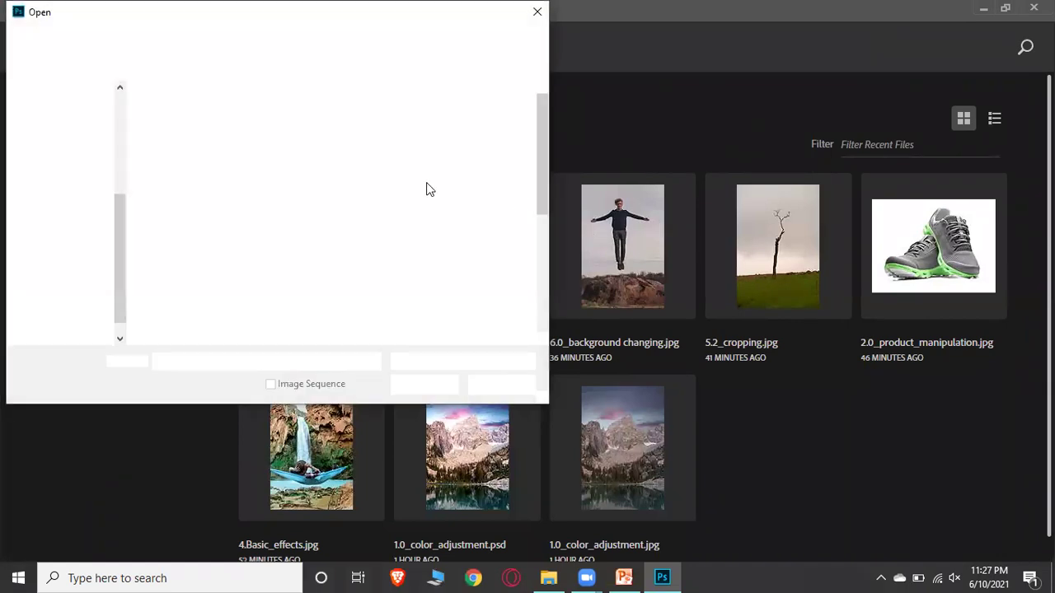
pyautogui.click(474, 234)
pyautogui.click(425, 385)
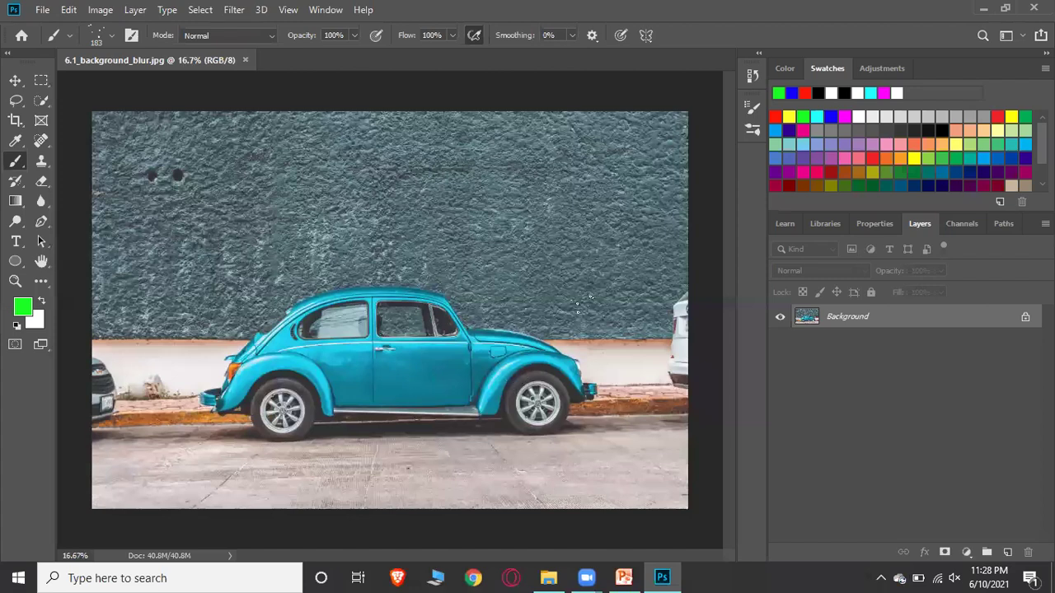
# Step: Duplicate the Background layer of the car photo and name the copy start
pyautogui.rightClick(848, 316)
pyautogui.click(870, 349)
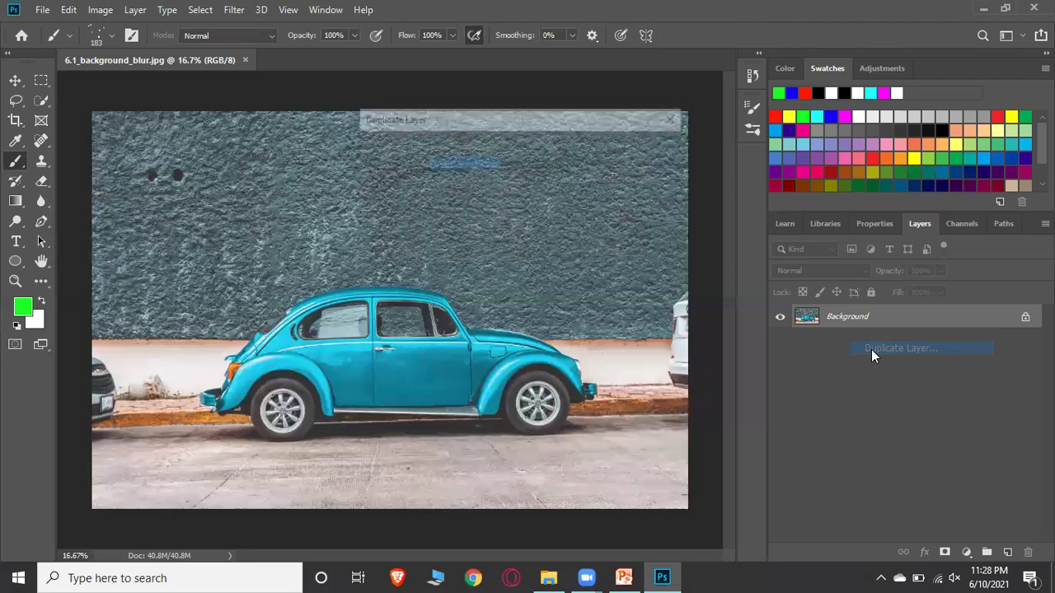
pyautogui.write('start')
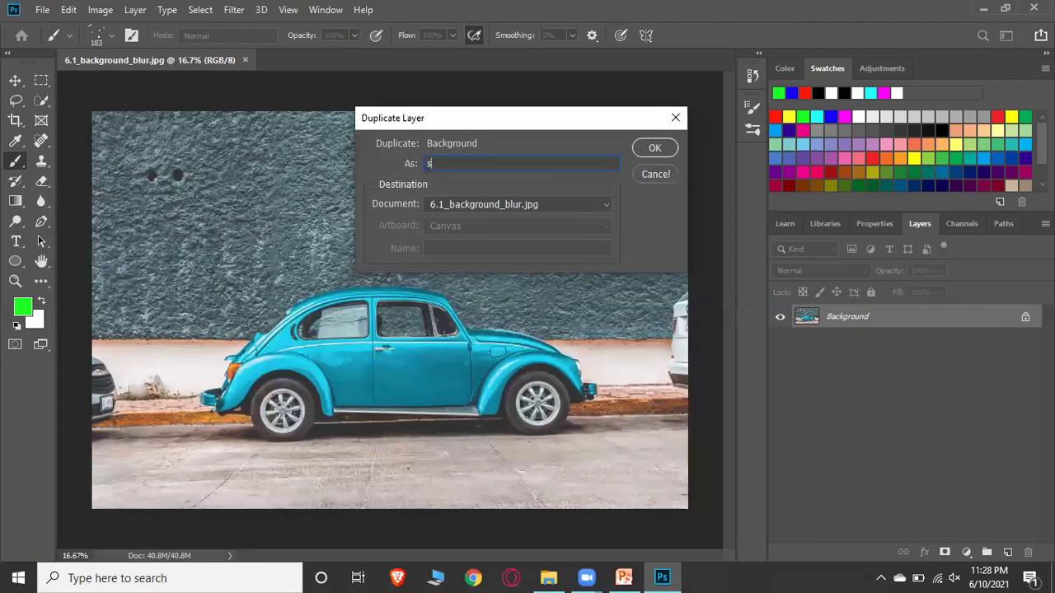
pyautogui.press('Return')
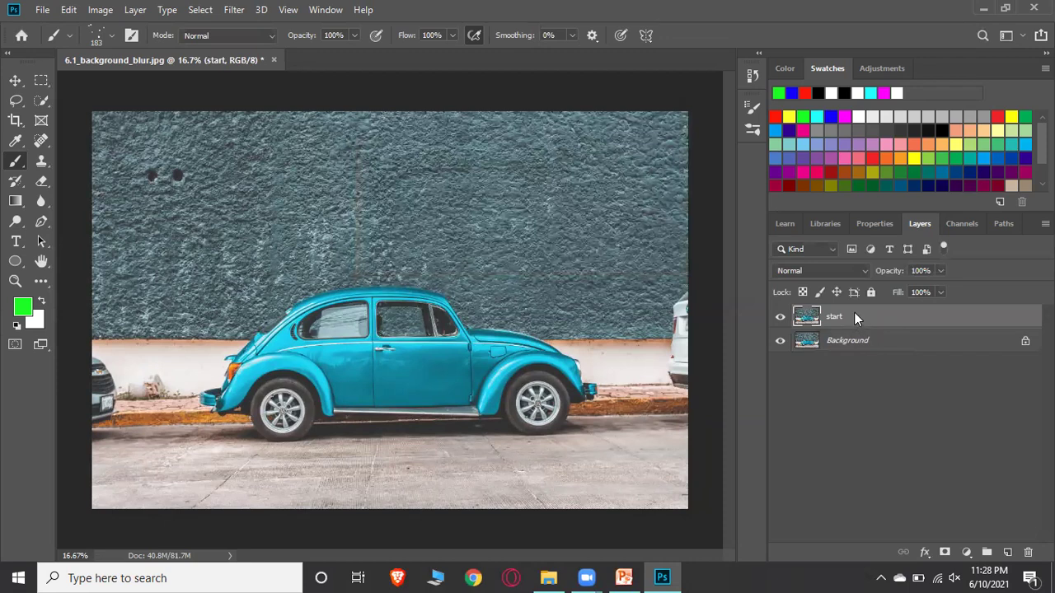
# Step: Duplicate the start layer as d1 and hide the start and Background layers
pyautogui.rightClick(854, 319)
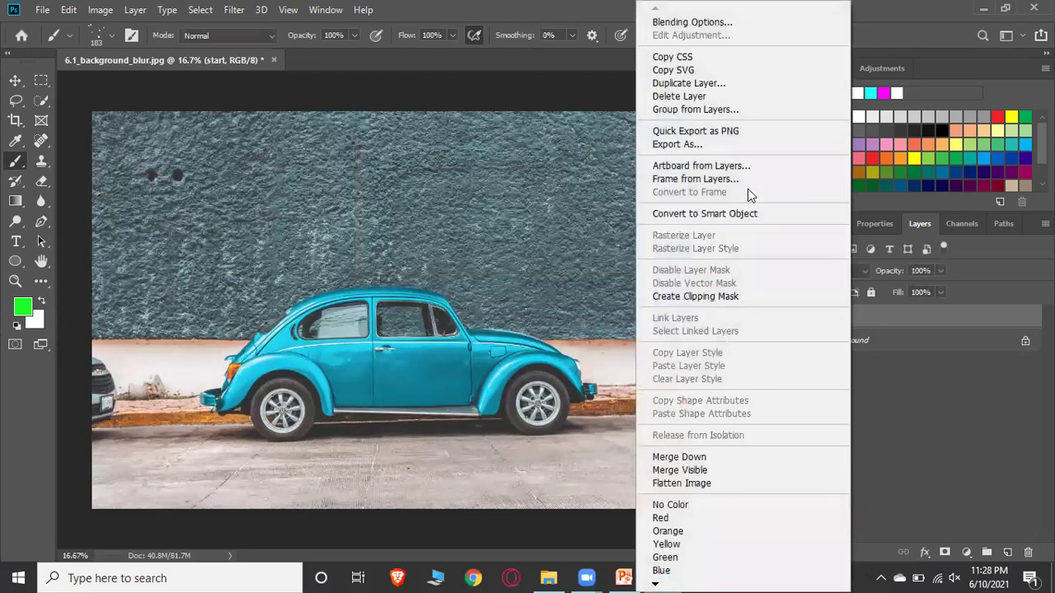
pyautogui.click(714, 84)
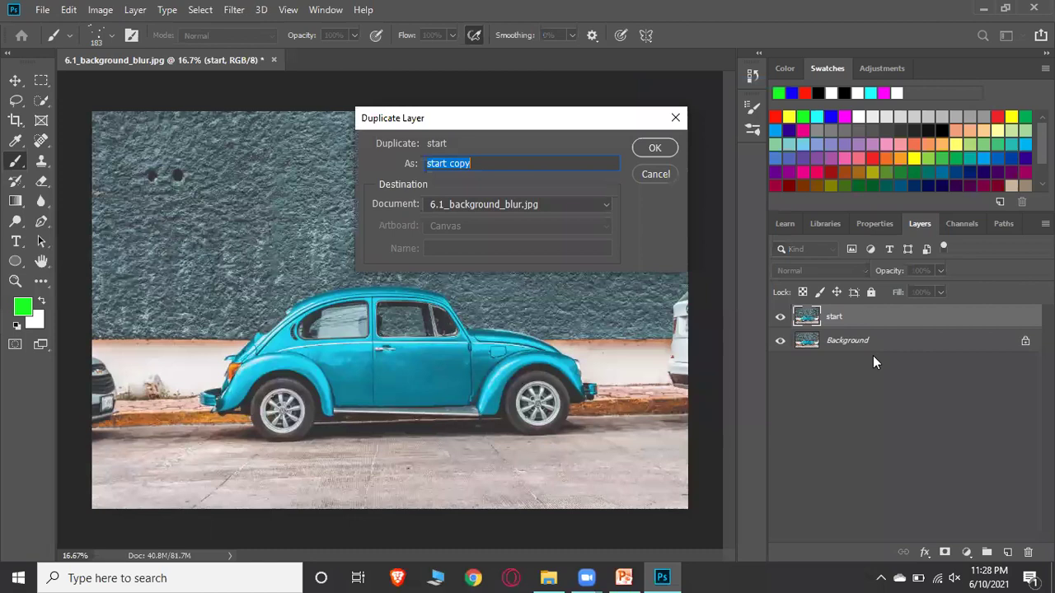
pyautogui.write('d1')
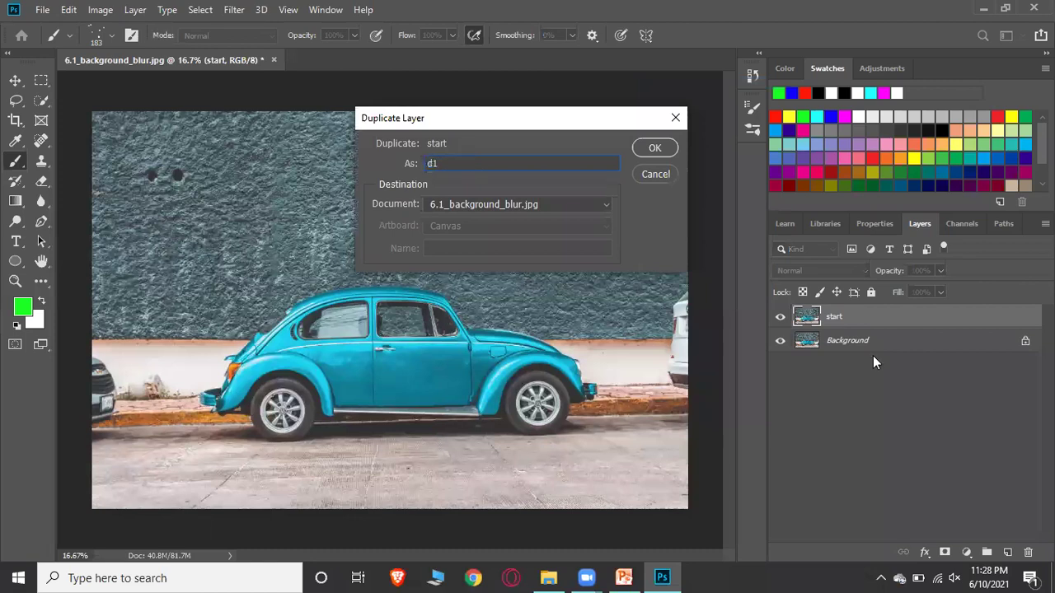
pyautogui.press('Return')
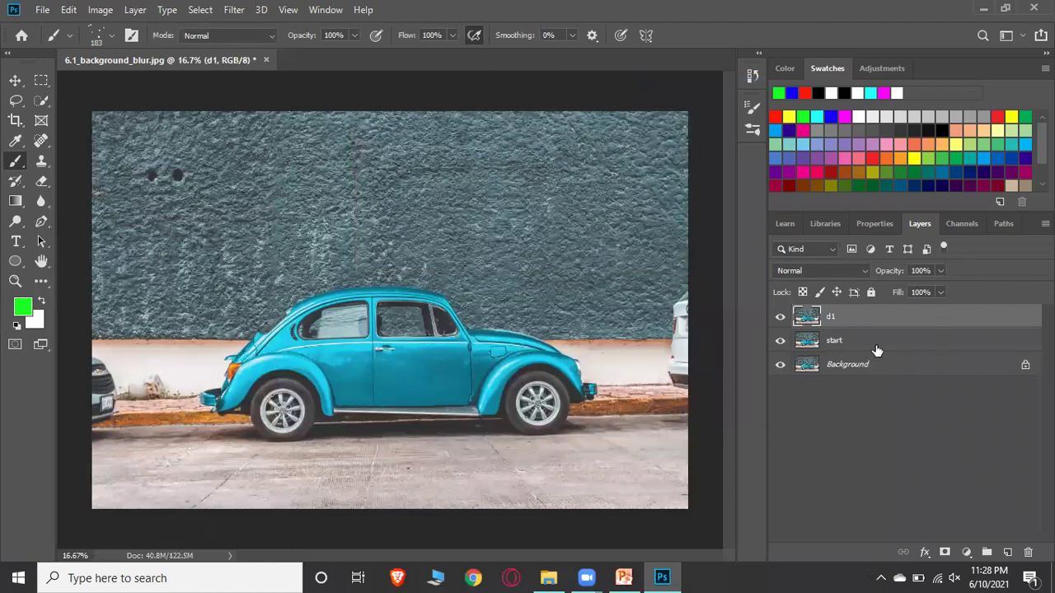
pyautogui.click(780, 361)
pyautogui.click(780, 341)
# Step: Select the car's rear bumper, fender and wheel on layer d1 with the Quick Selection tool at brush size 40
pyautogui.click(40, 102)
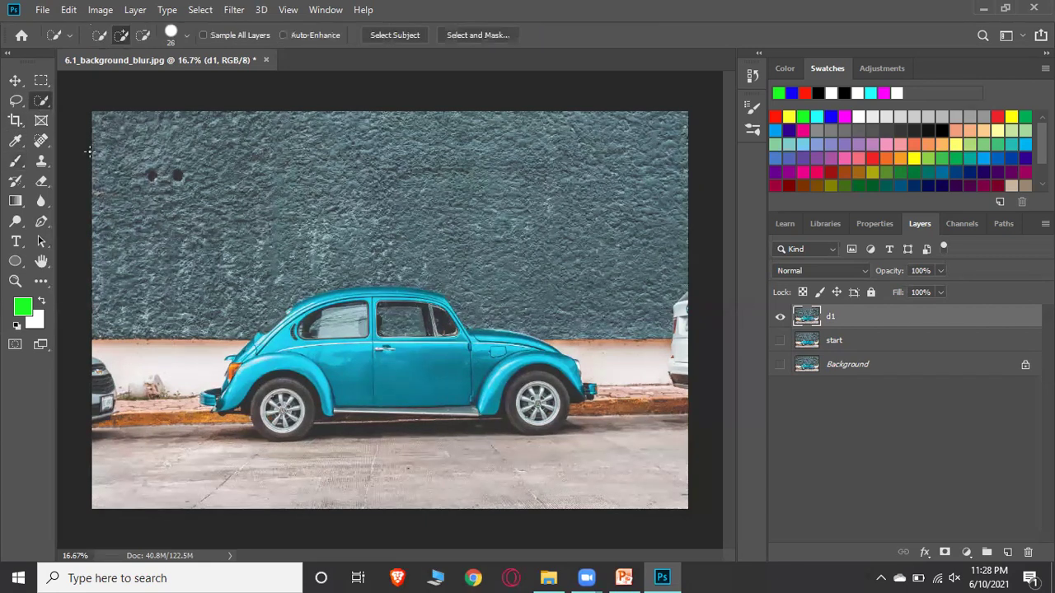
pyautogui.click(182, 33)
pyautogui.moveTo(126, 75); pyautogui.dragTo(131, 74)
pyautogui.click(258, 380)
pyautogui.moveTo(224, 401)
pyautogui.mouseDown()
pyautogui.moveTo(276, 380)
pyautogui.moveTo(290, 416)
pyautogui.moveTo(280, 401)
pyautogui.mouseUp()
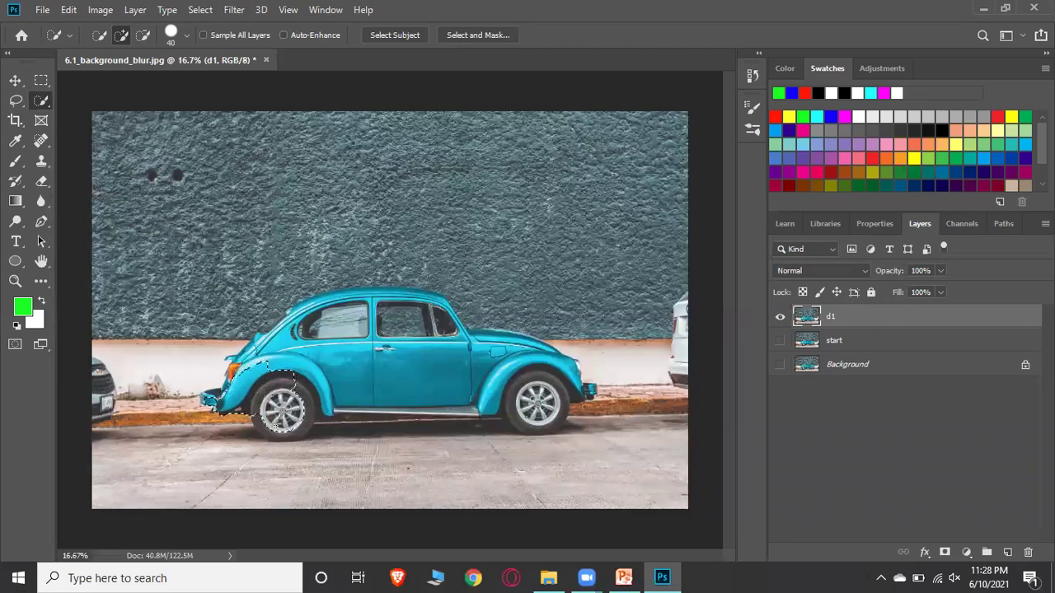
# Step: Extend the Quick Selection over the car's doors, front wheel, hood and roof, and subtract the wall behind the rear window
pyautogui.moveTo(347, 404)
pyautogui.mouseDown()
pyautogui.moveTo(474, 388)
pyautogui.moveTo(522, 401)
pyautogui.moveTo(519, 422)
pyautogui.mouseUp()
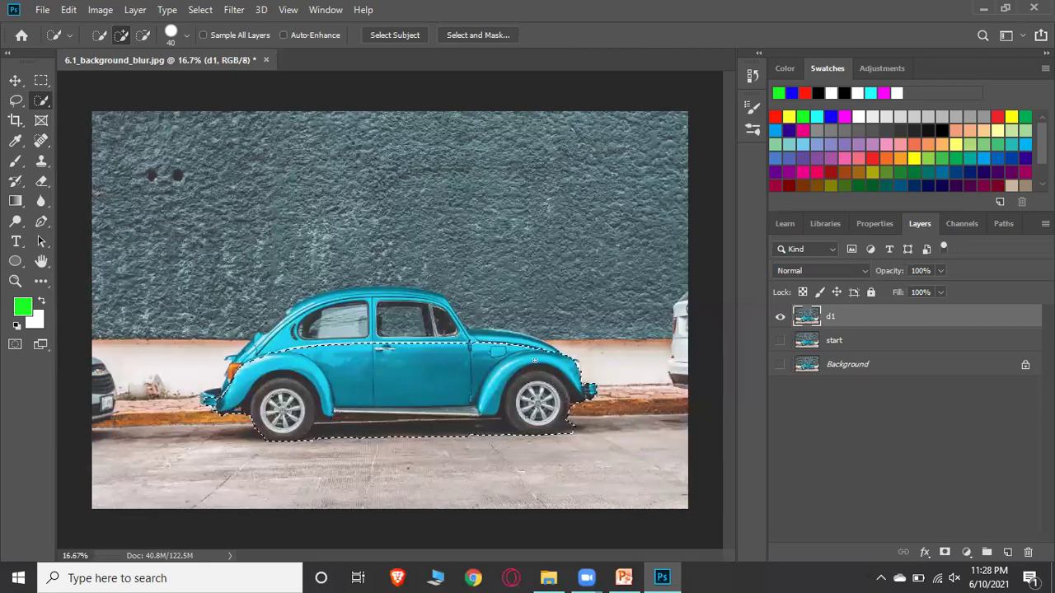
pyautogui.moveTo(521, 349)
pyautogui.mouseDown()
pyautogui.moveTo(431, 324)
pyautogui.moveTo(386, 330)
pyautogui.moveTo(380, 318)
pyautogui.moveTo(363, 336)
pyautogui.moveTo(326, 338)
pyautogui.moveTo(334, 350)
pyautogui.moveTo(229, 392)
pyautogui.mouseUp()
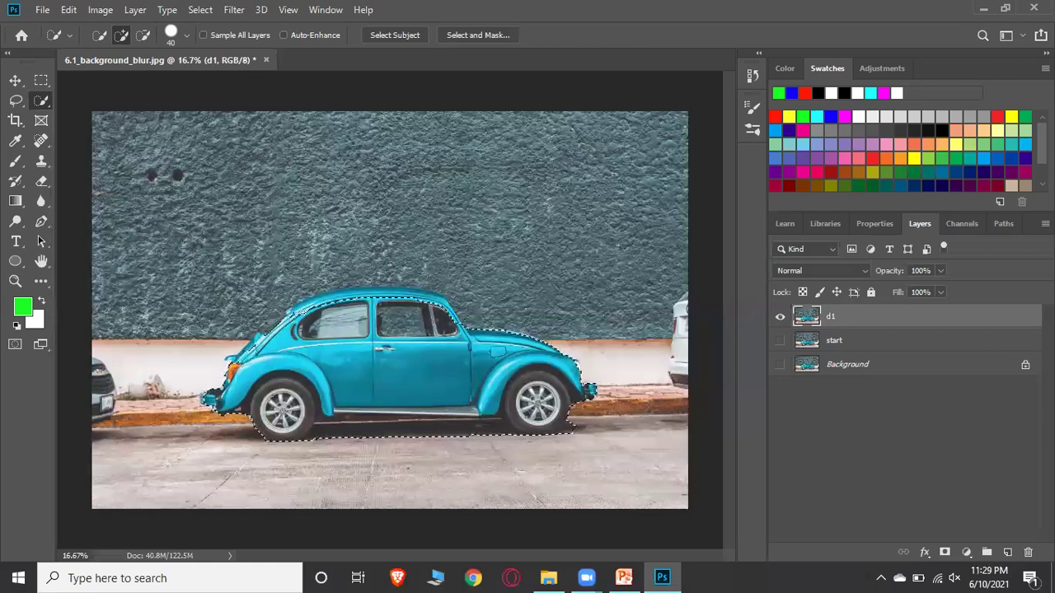
pyautogui.moveTo(360, 295); pyautogui.dragTo(419, 297)
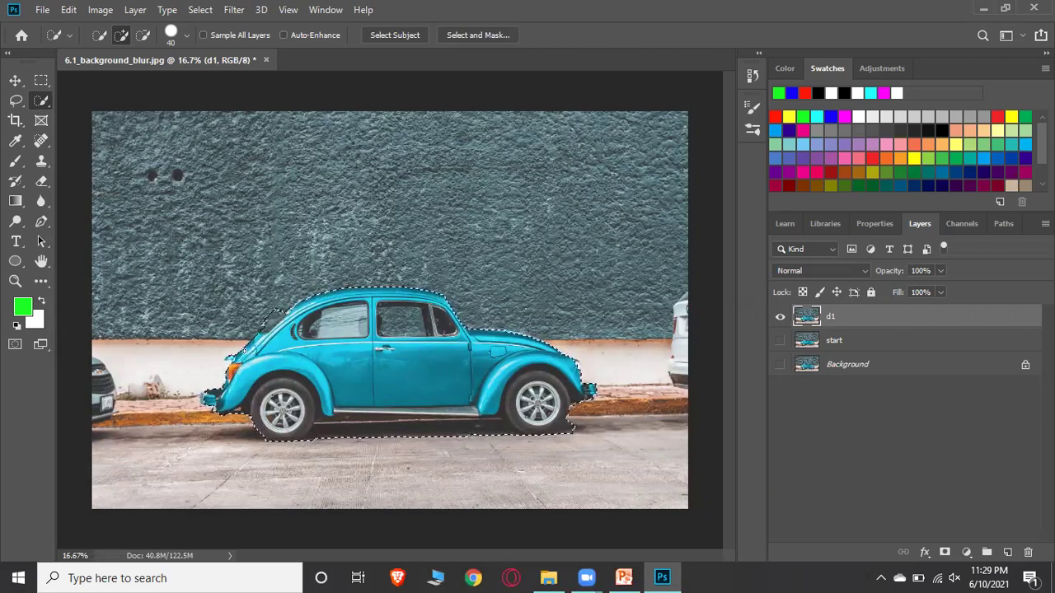
pyautogui.press('alt')
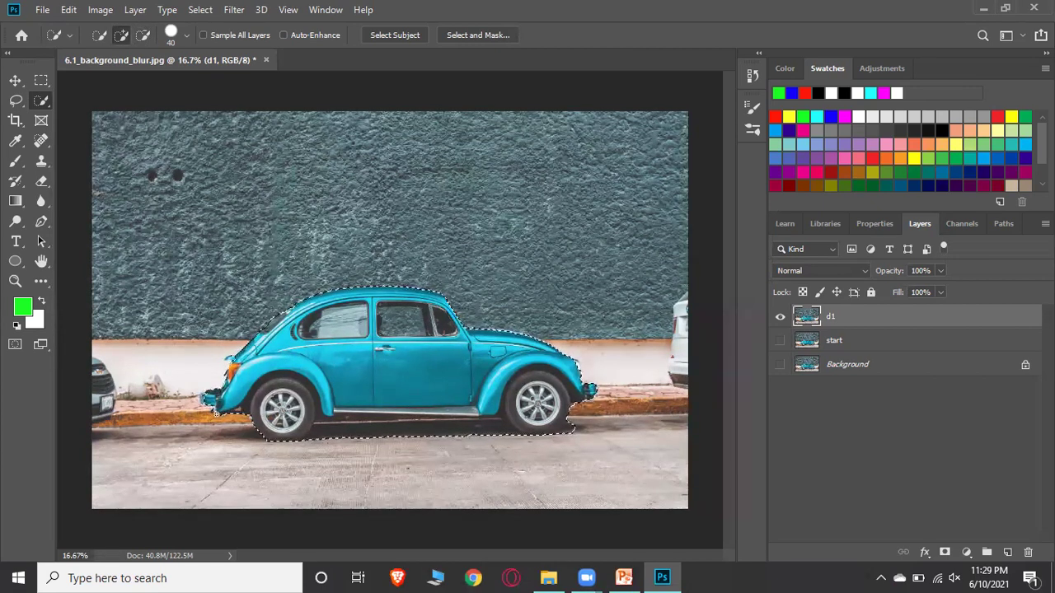
# Step: Subtract the pavement between the wheels and around the front tyre from the selection, keeping the whole front wheel selected
pyautogui.press('alt')
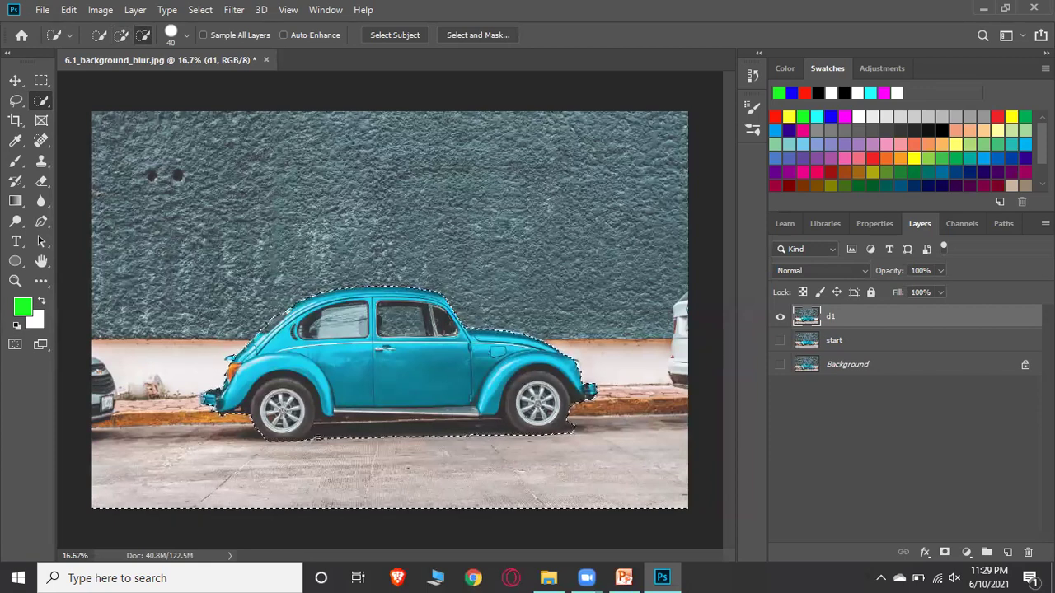
pyautogui.moveTo(367, 428); pyautogui.dragTo(502, 427)
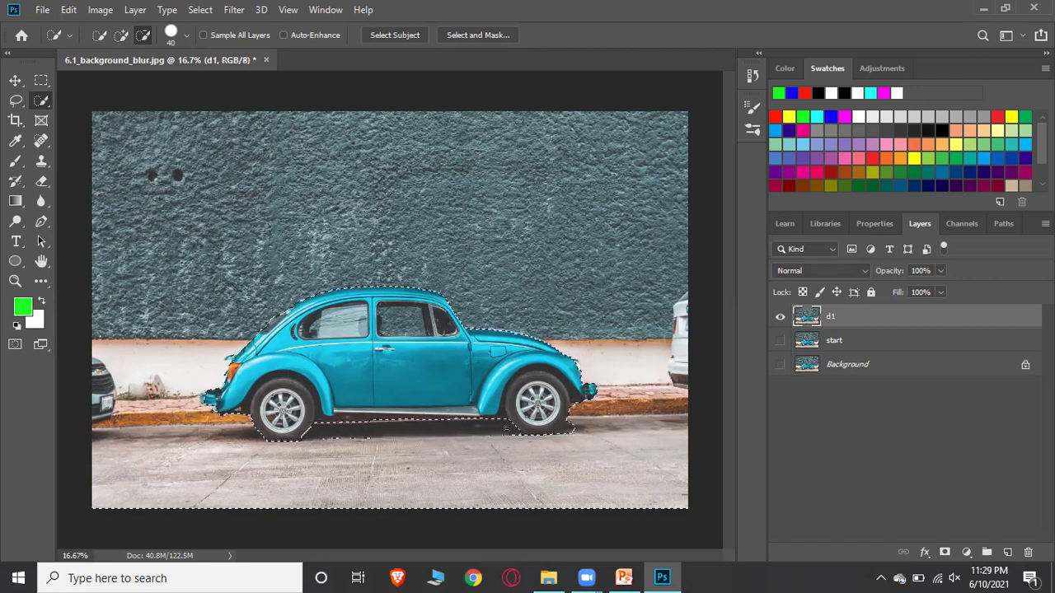
pyautogui.moveTo(322, 442); pyautogui.dragTo(372, 435)
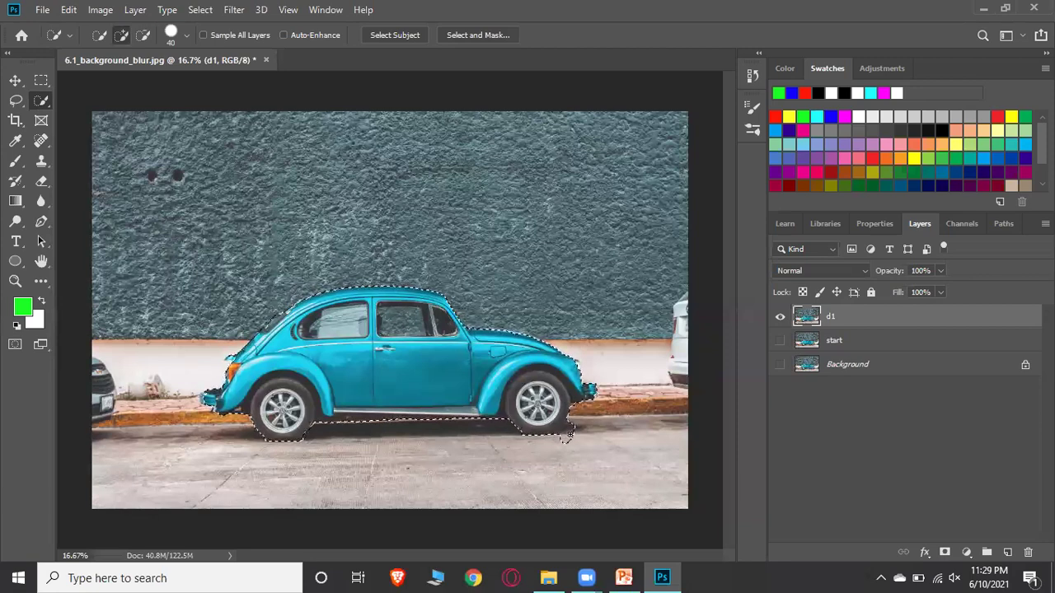
pyautogui.moveTo(583, 425); pyautogui.dragTo(565, 431)
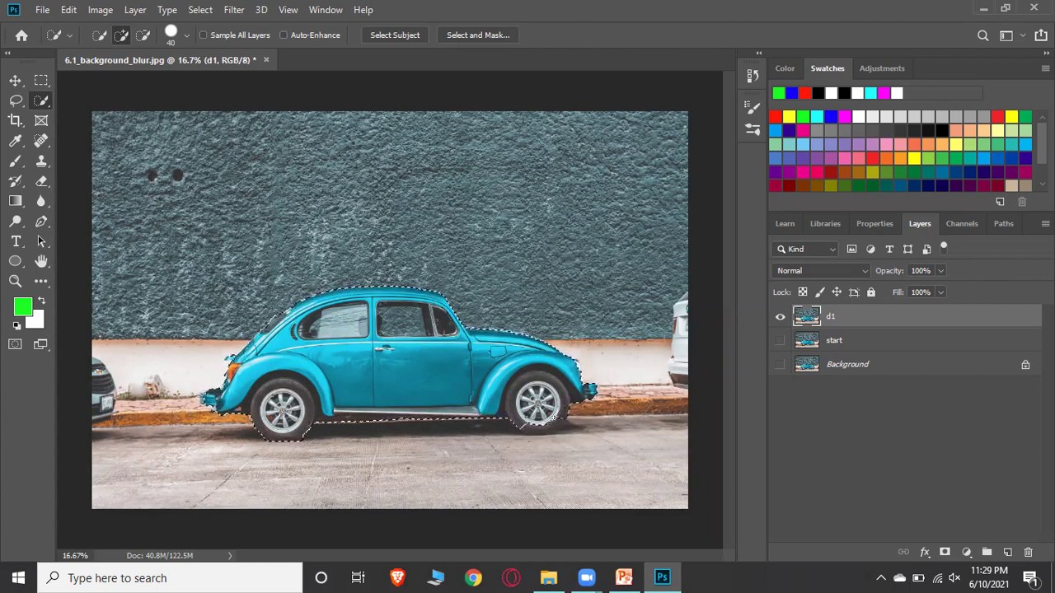
pyautogui.keyDown('alt'); pyautogui.click(568, 427); pyautogui.keyUp('alt')
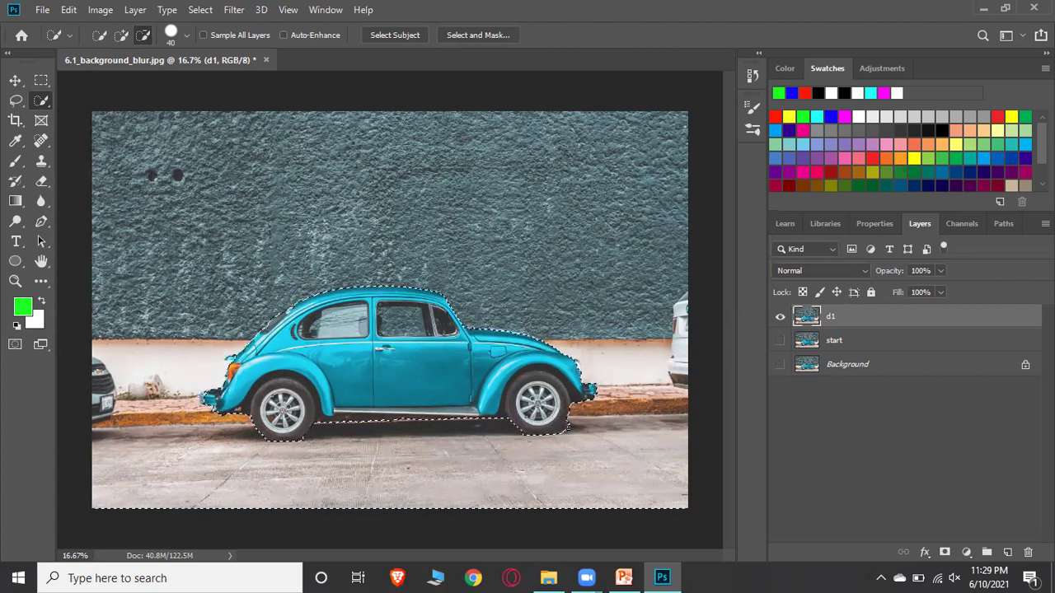
pyautogui.press('alt')
pyautogui.keyDown('alt'); pyautogui.click(564, 435); pyautogui.keyUp('alt')
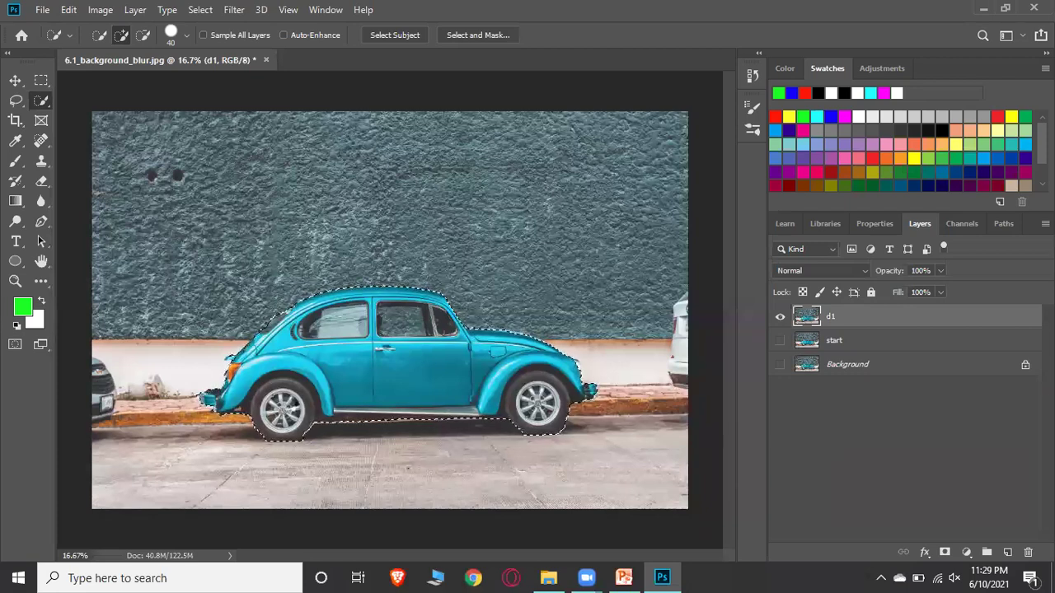
# Step: Refine the selection edge at the rear bumper in Select and Mask with the Refine Edge Brush at 68 px and apply it
pyautogui.rightClick(387, 350)
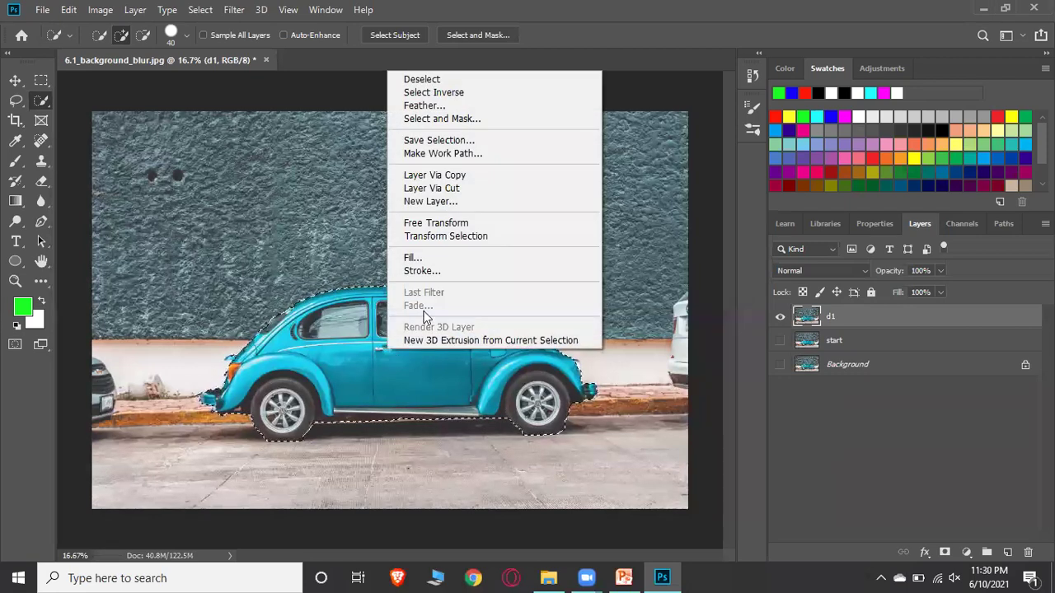
pyautogui.click(445, 122)
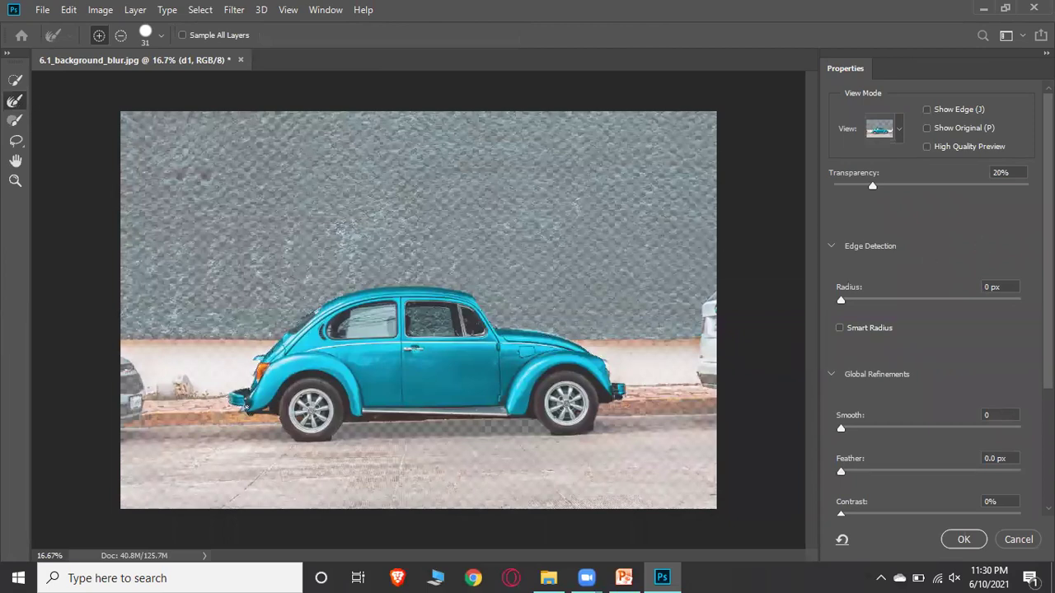
pyautogui.click(161, 36)
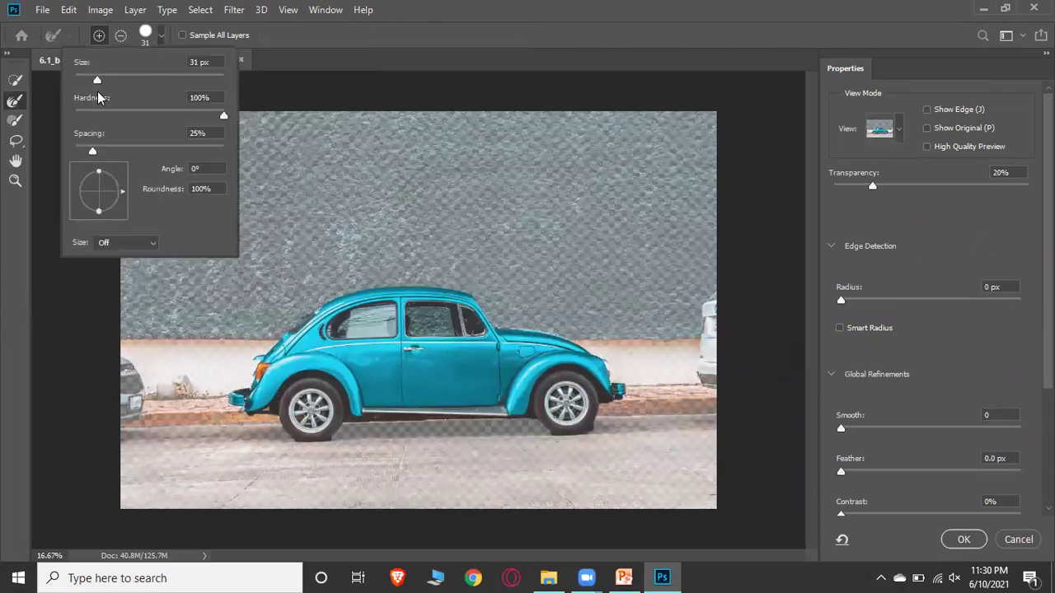
pyautogui.moveTo(96, 80); pyautogui.dragTo(124, 80)
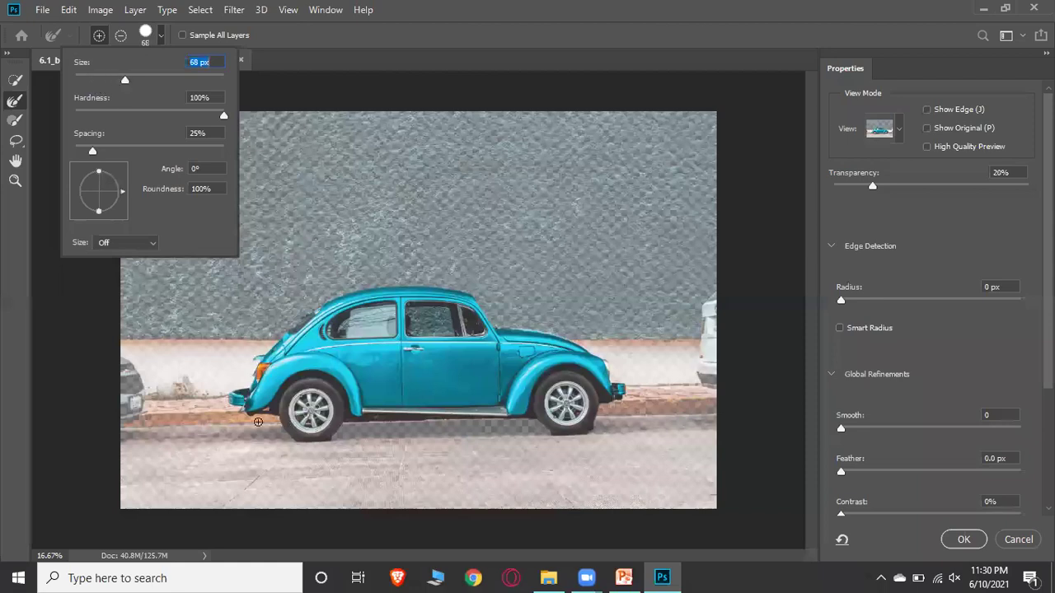
pyautogui.click(230, 404)
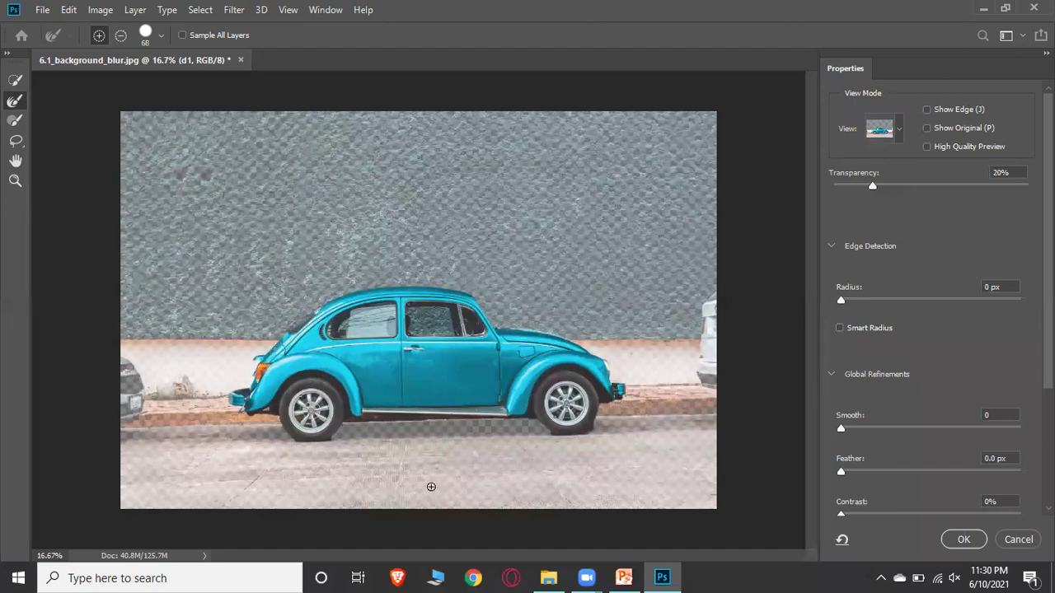
pyautogui.click(961, 541)
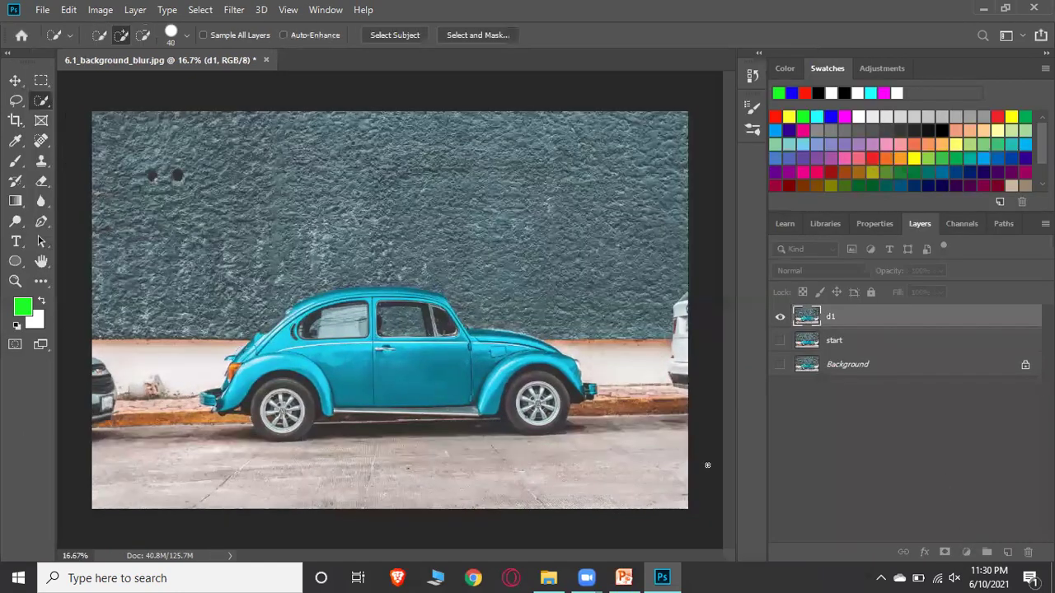
# Step: Add a layer mask to d1 from the car selection and show the start layer beneath it
pyautogui.click(945, 553)
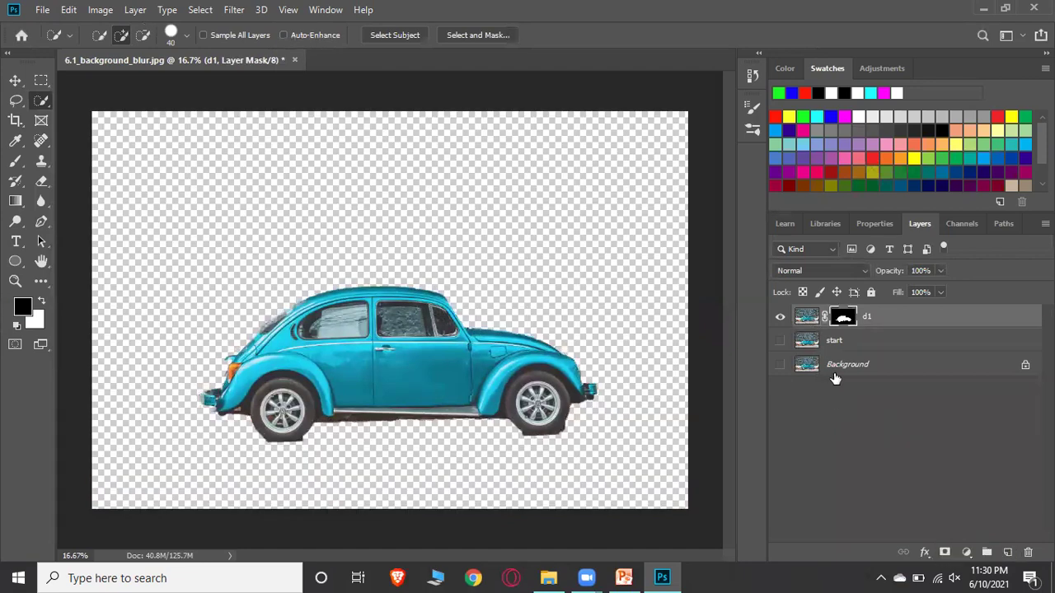
pyautogui.click(779, 341)
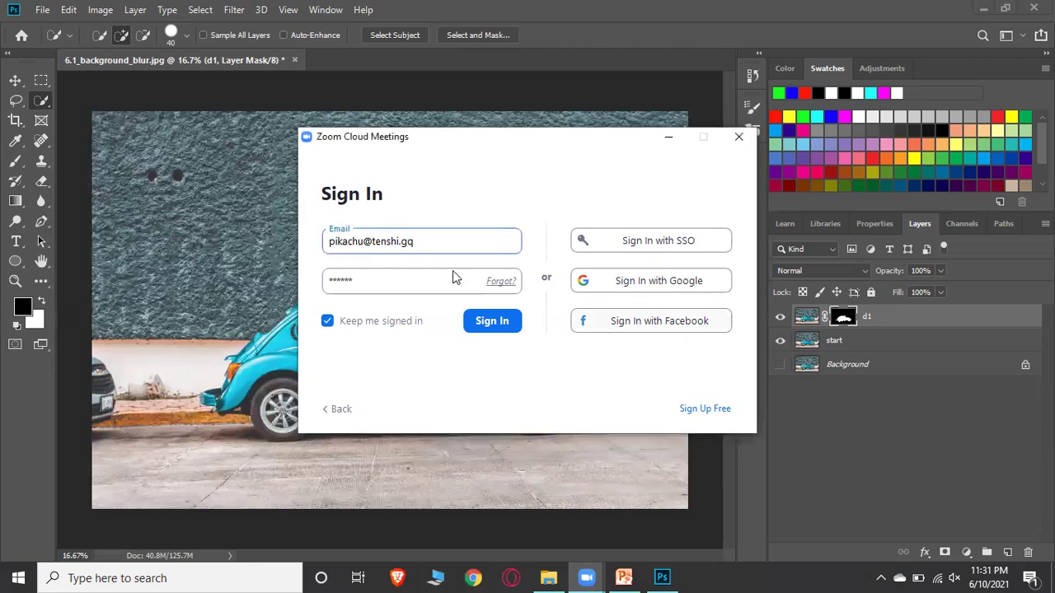
# Step: Sign in to Zoom Cloud Meetings with the account e-mail and password already filled in
pyautogui.click(505, 330)
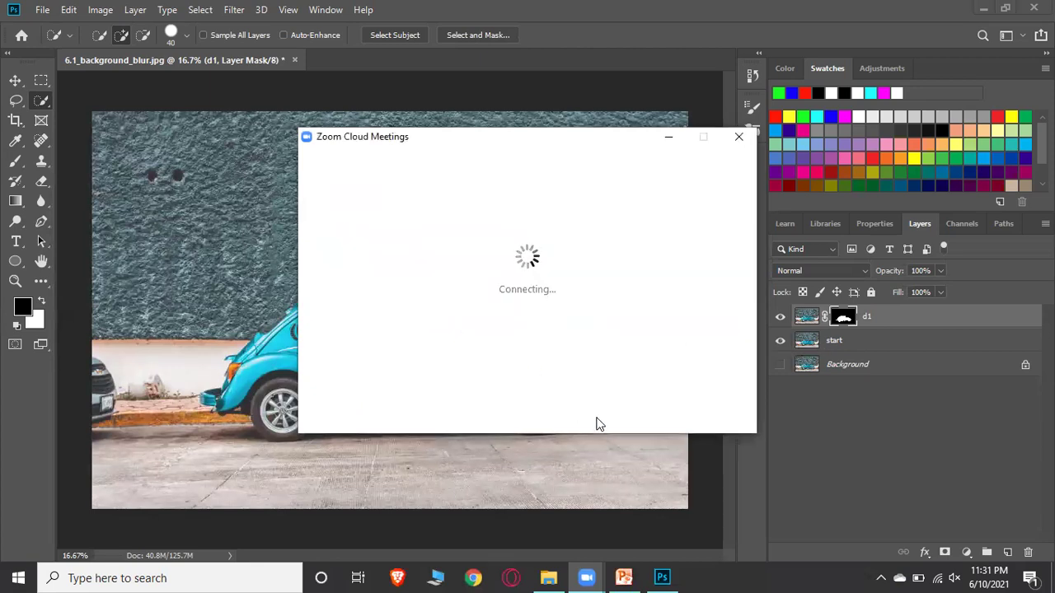